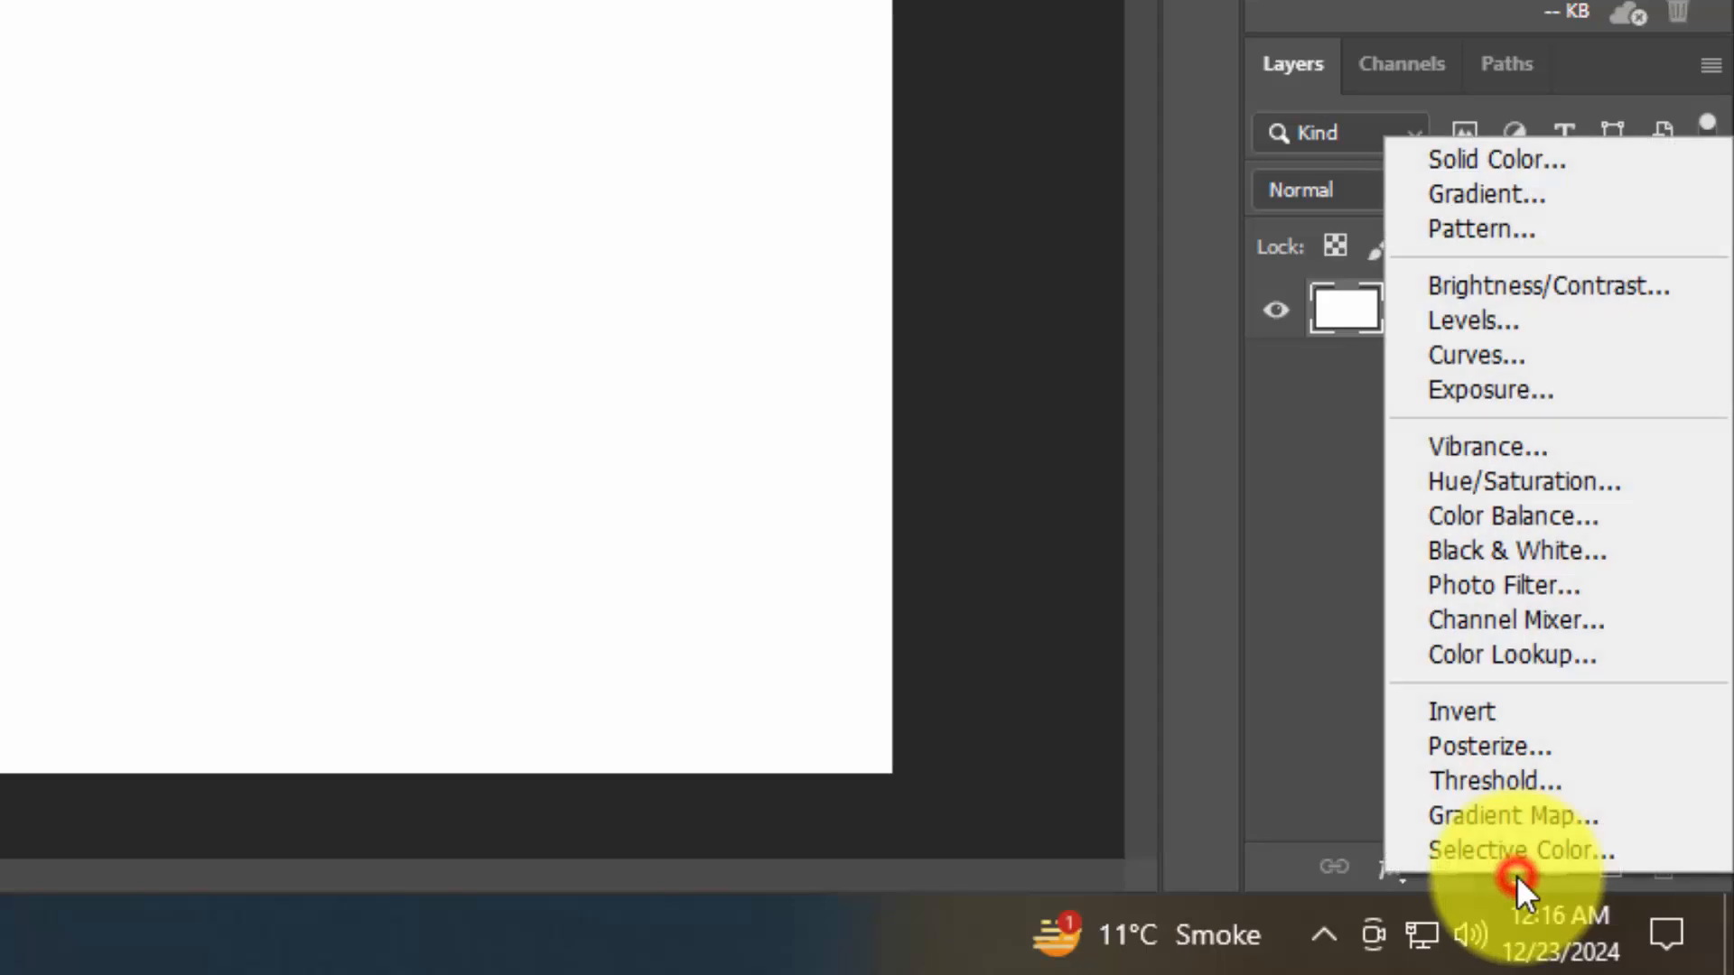
# Add a Gradient Fill layer using the Gray_14 preset from the Grays group.
pyautogui.click(1506, 195)
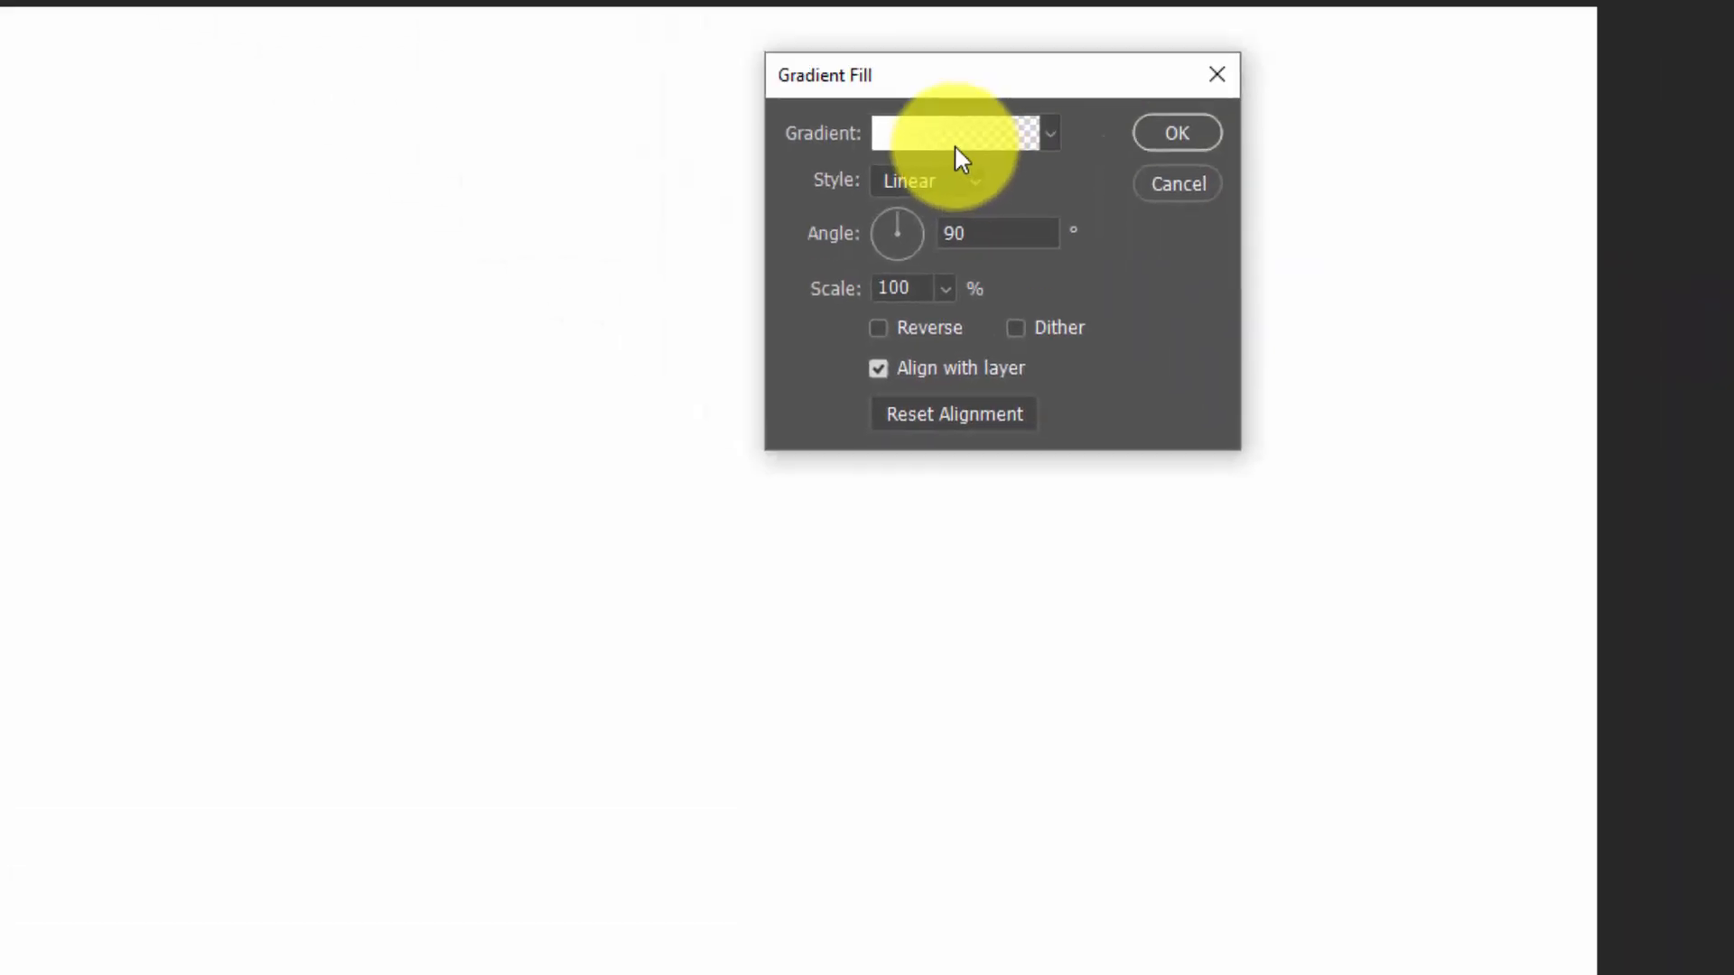
pyautogui.click(955, 152)
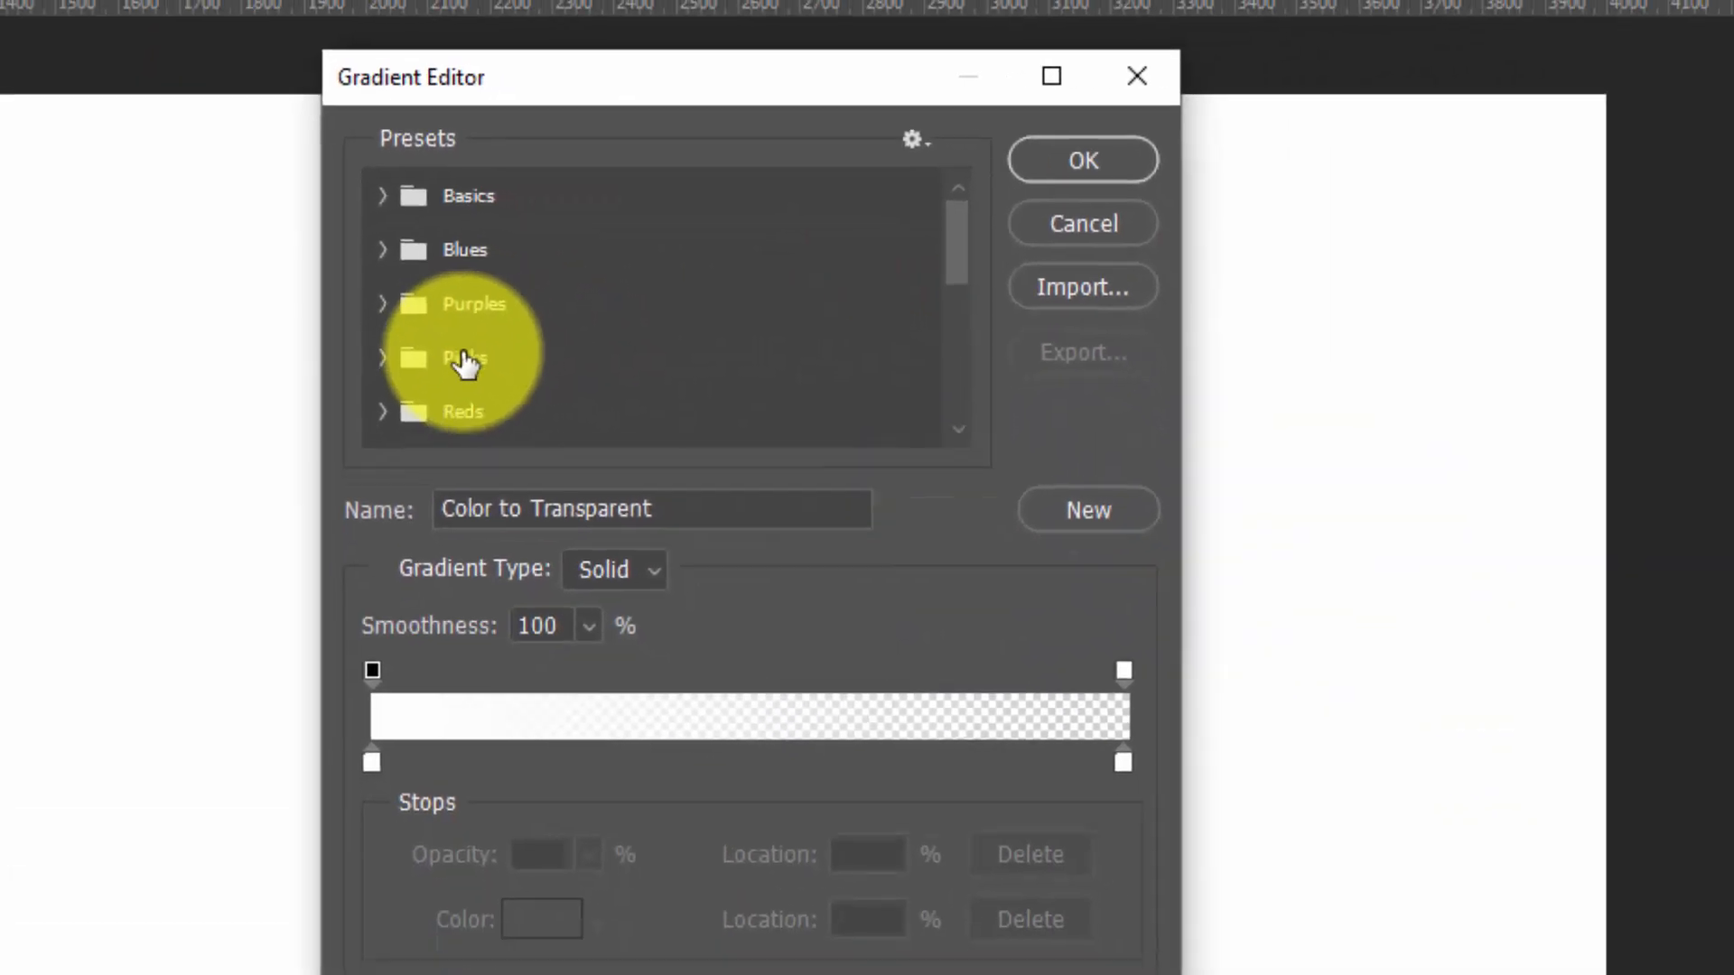
pyautogui.scroll(-3, 465, 361)
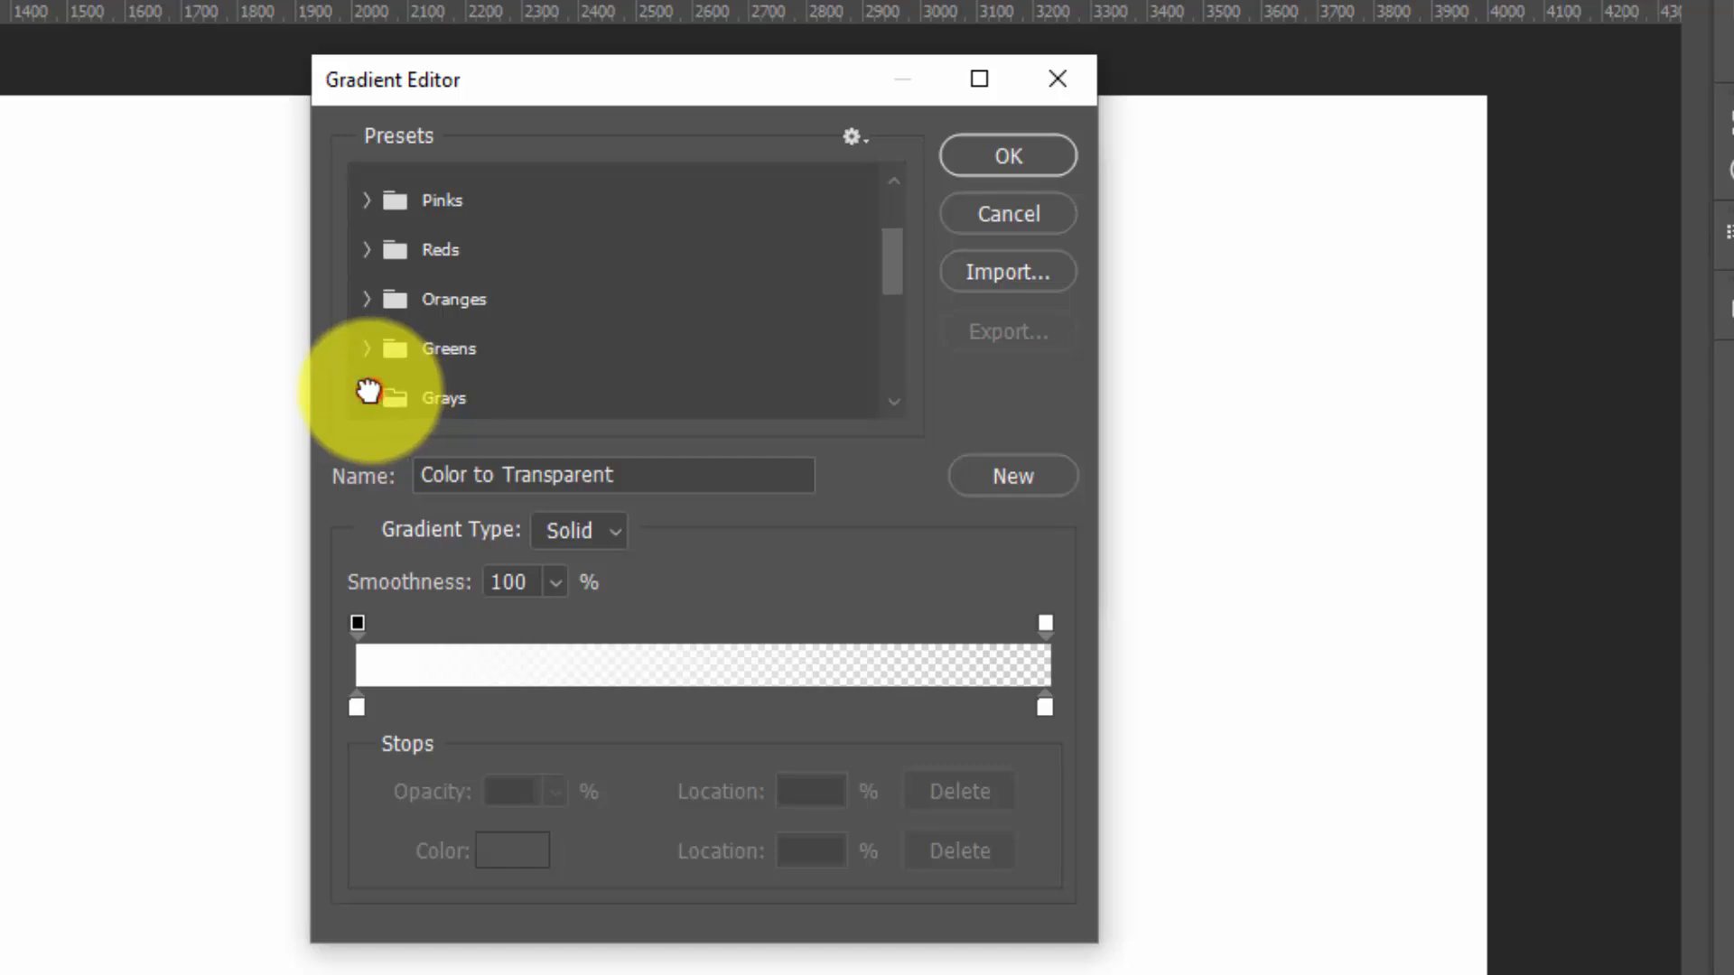
pyautogui.click(368, 394)
pyautogui.scroll(-3, 541, 370)
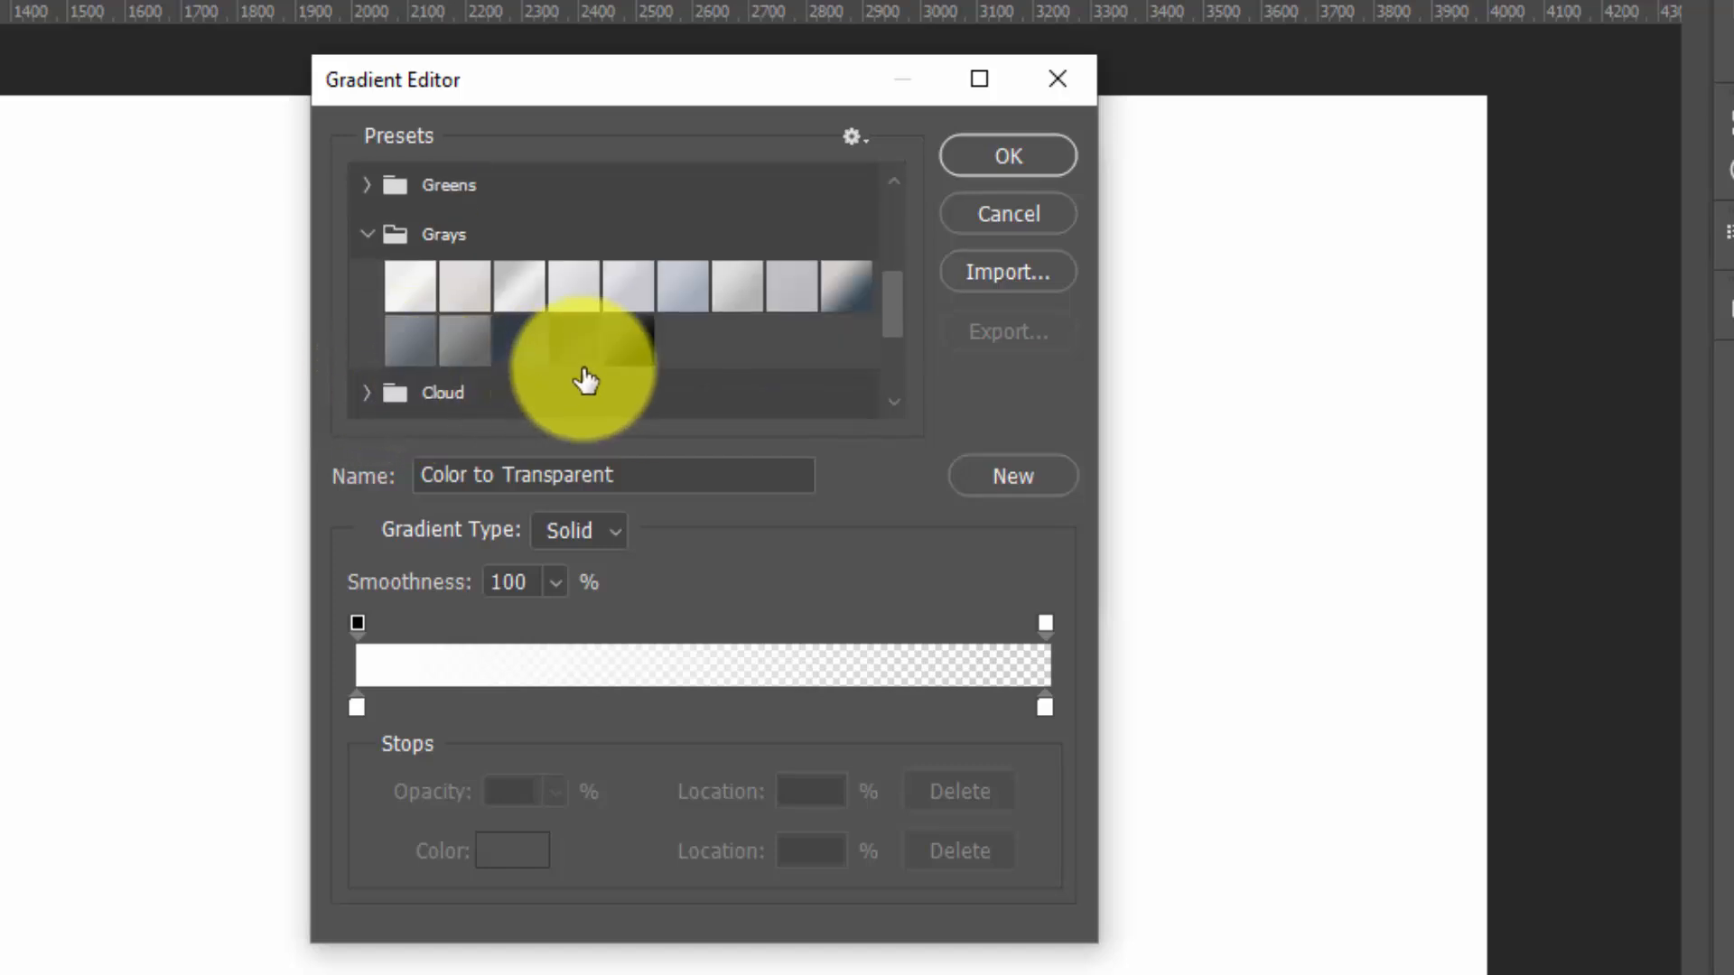
pyautogui.click(623, 343)
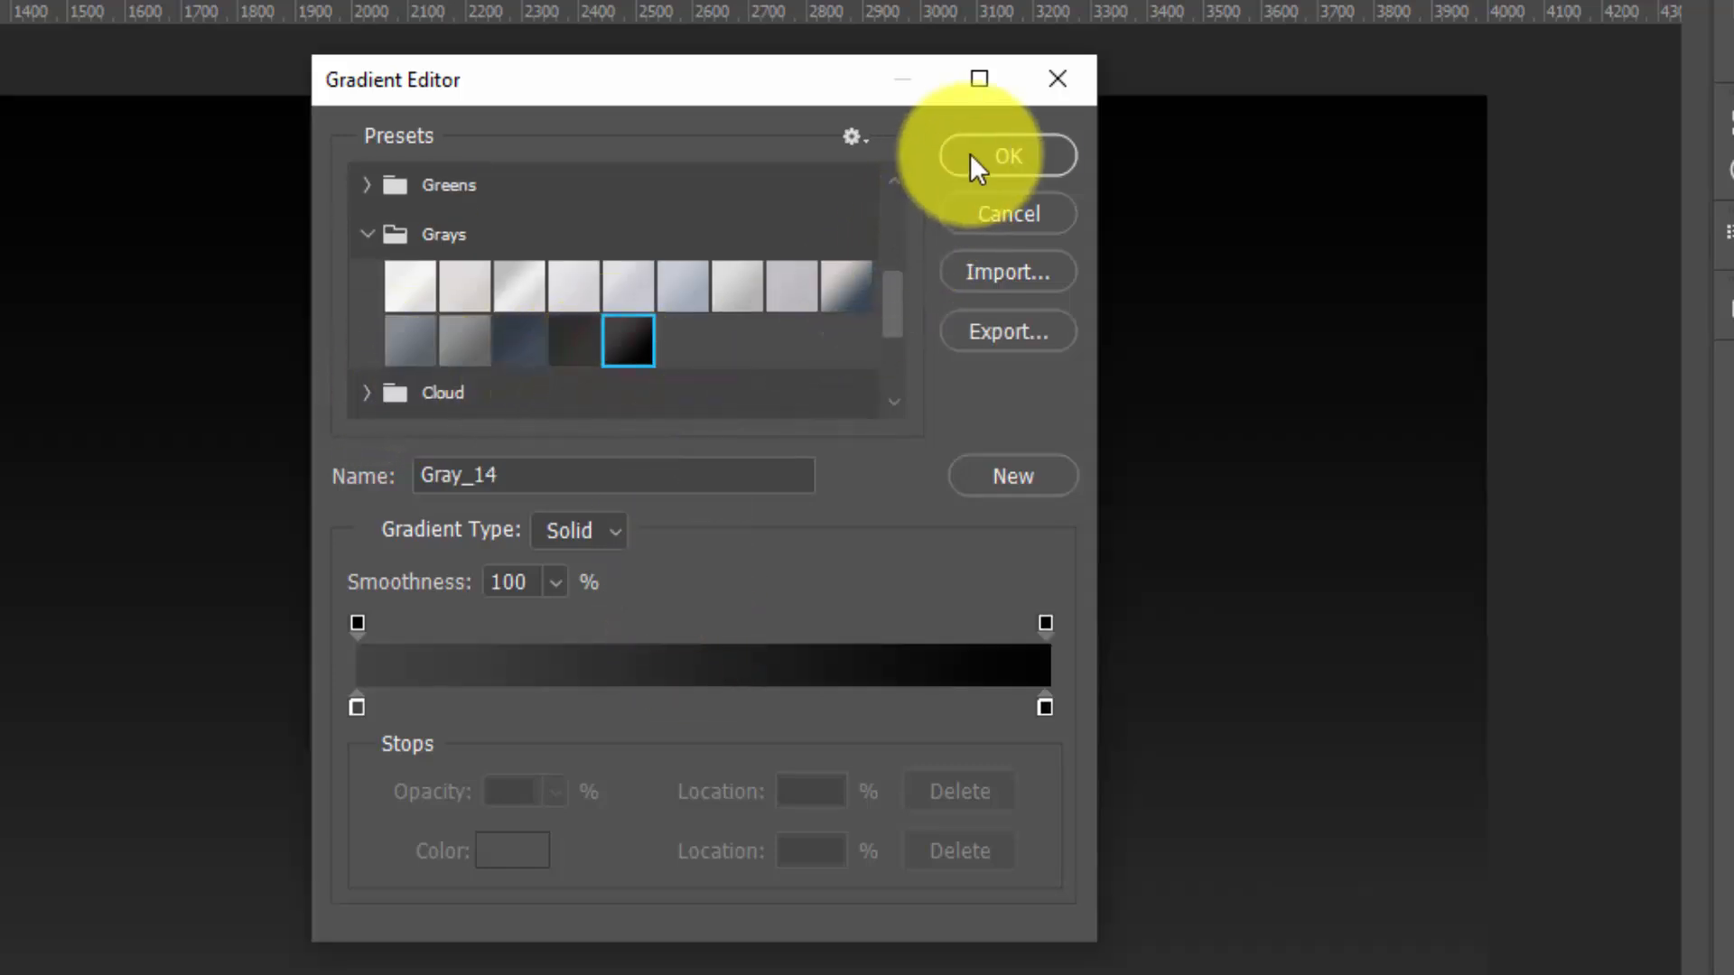
pyautogui.click(971, 155)
# Set the gradient fill's style to Radial with a scale of 200% and apply it.
pyautogui.click(718, 300)
pyautogui.click(720, 353)
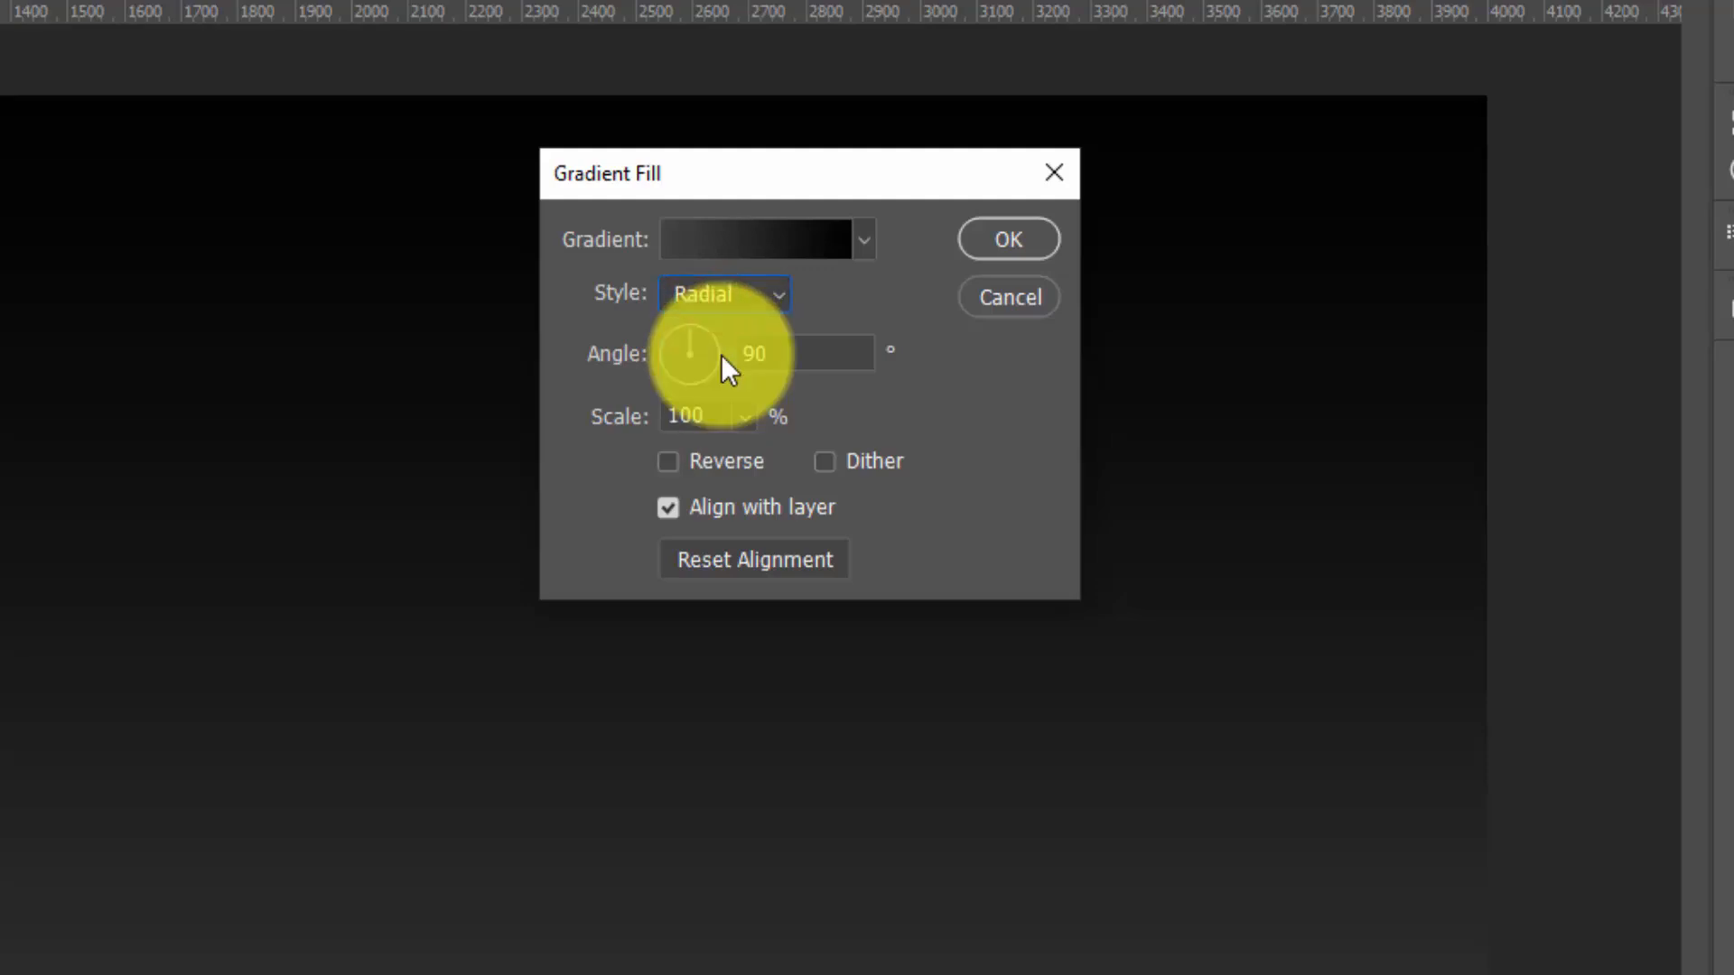
pyautogui.doubleClick(719, 418)
pyautogui.write('200')
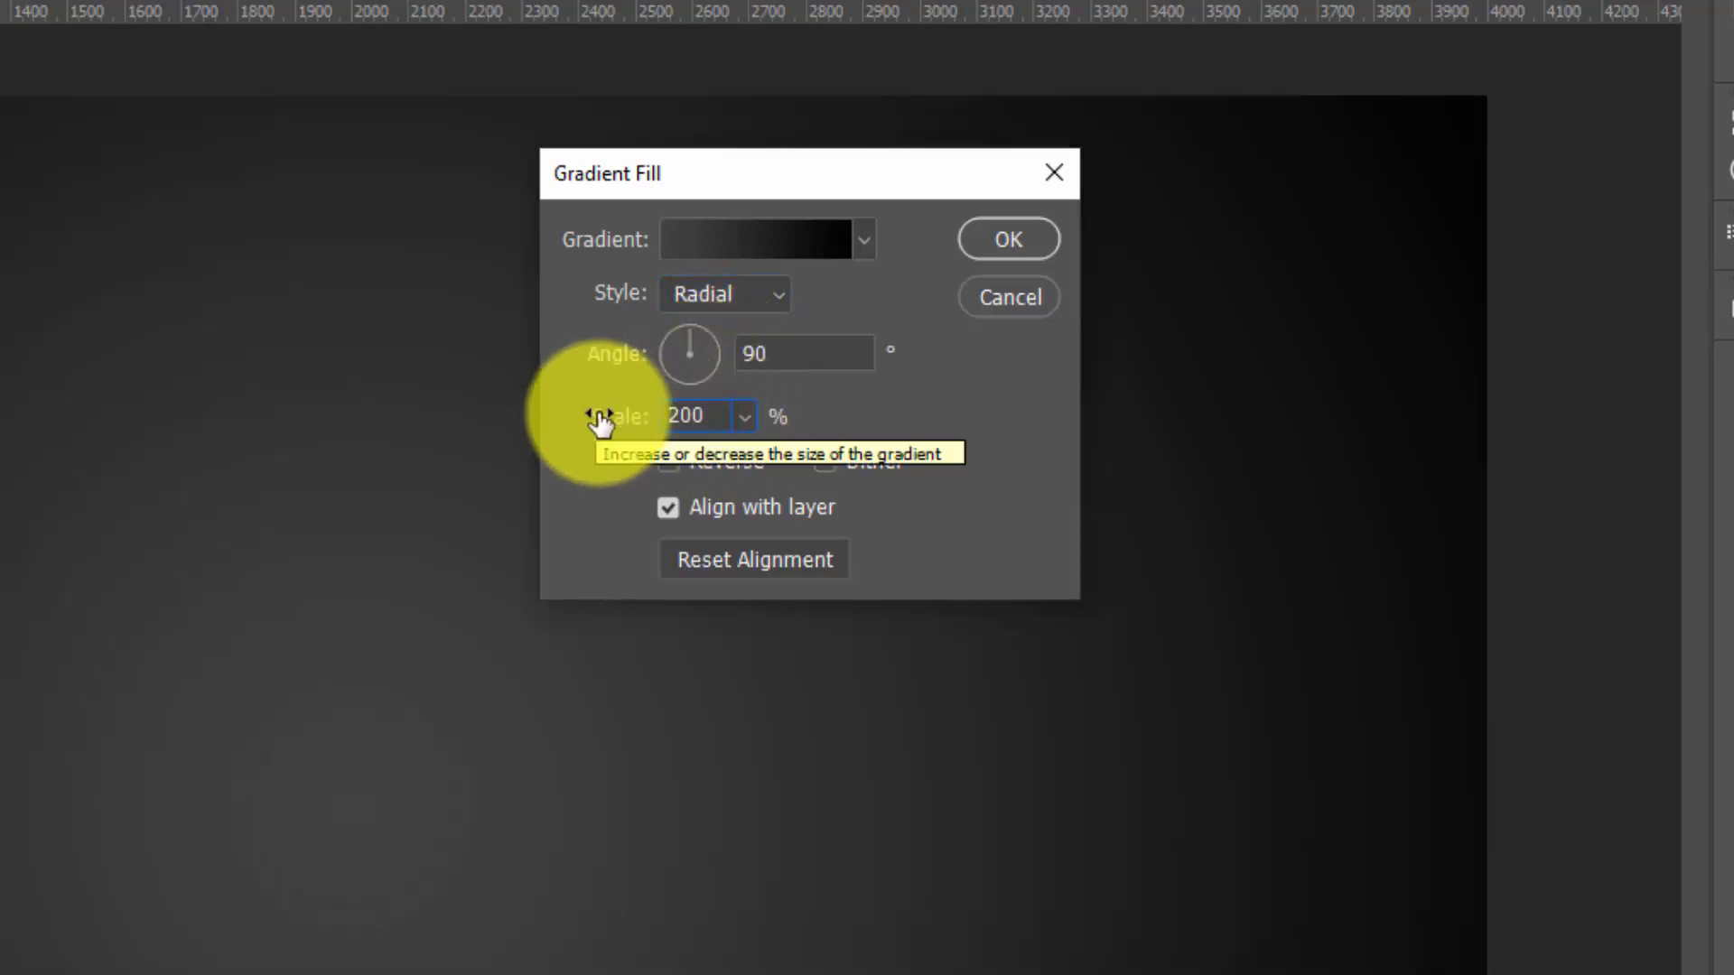
pyautogui.click(1024, 244)
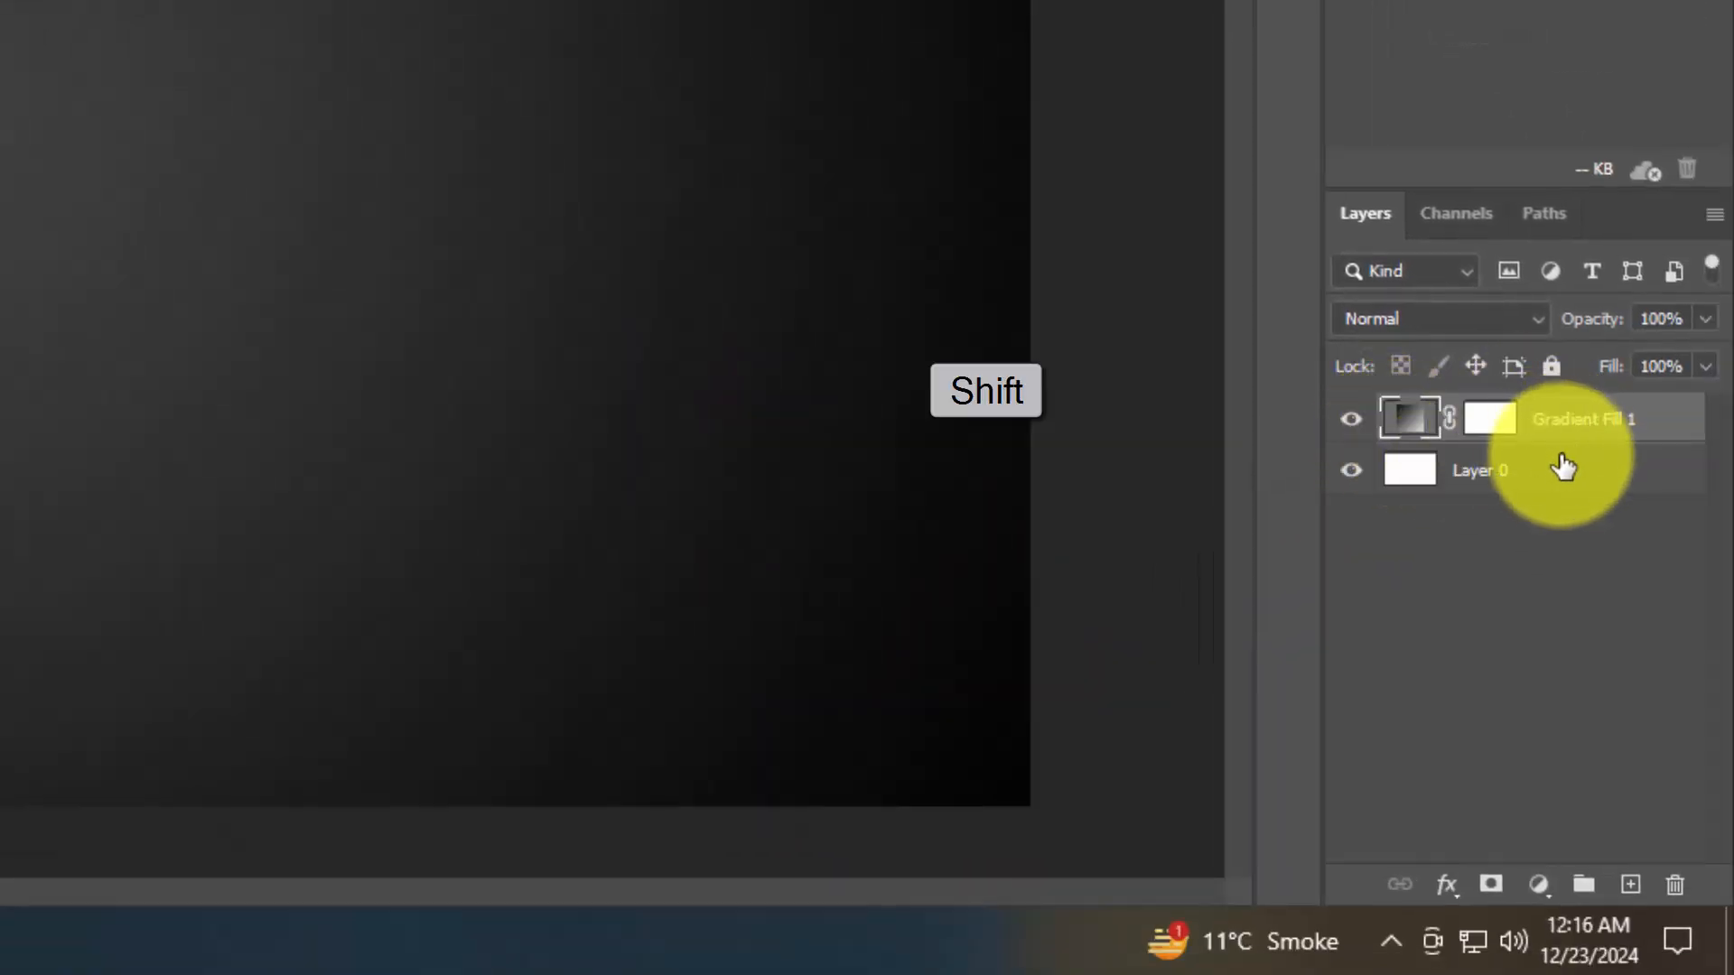
# Merge the gradient fill with Layer 0 and rename the merged layer Background.
pyautogui.keyDown('shift'); pyautogui.click(1585, 522); pyautogui.keyUp('shift')
pyautogui.hotkey('ctrl', 'e')
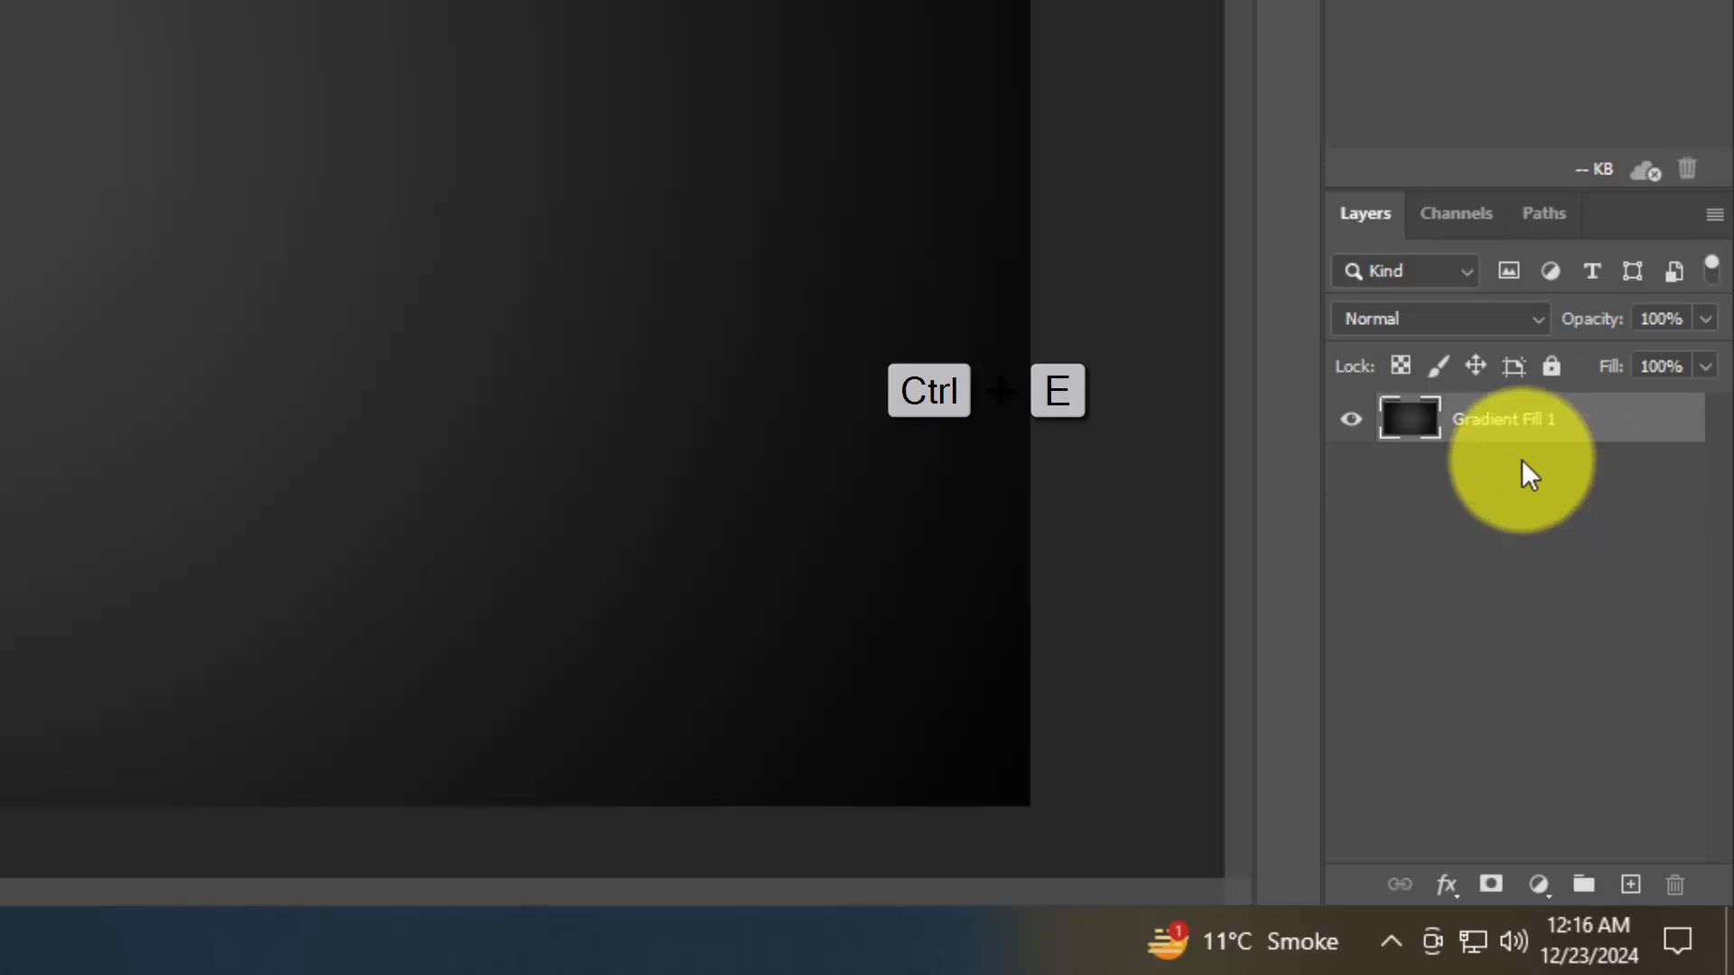
pyautogui.click(1482, 427)
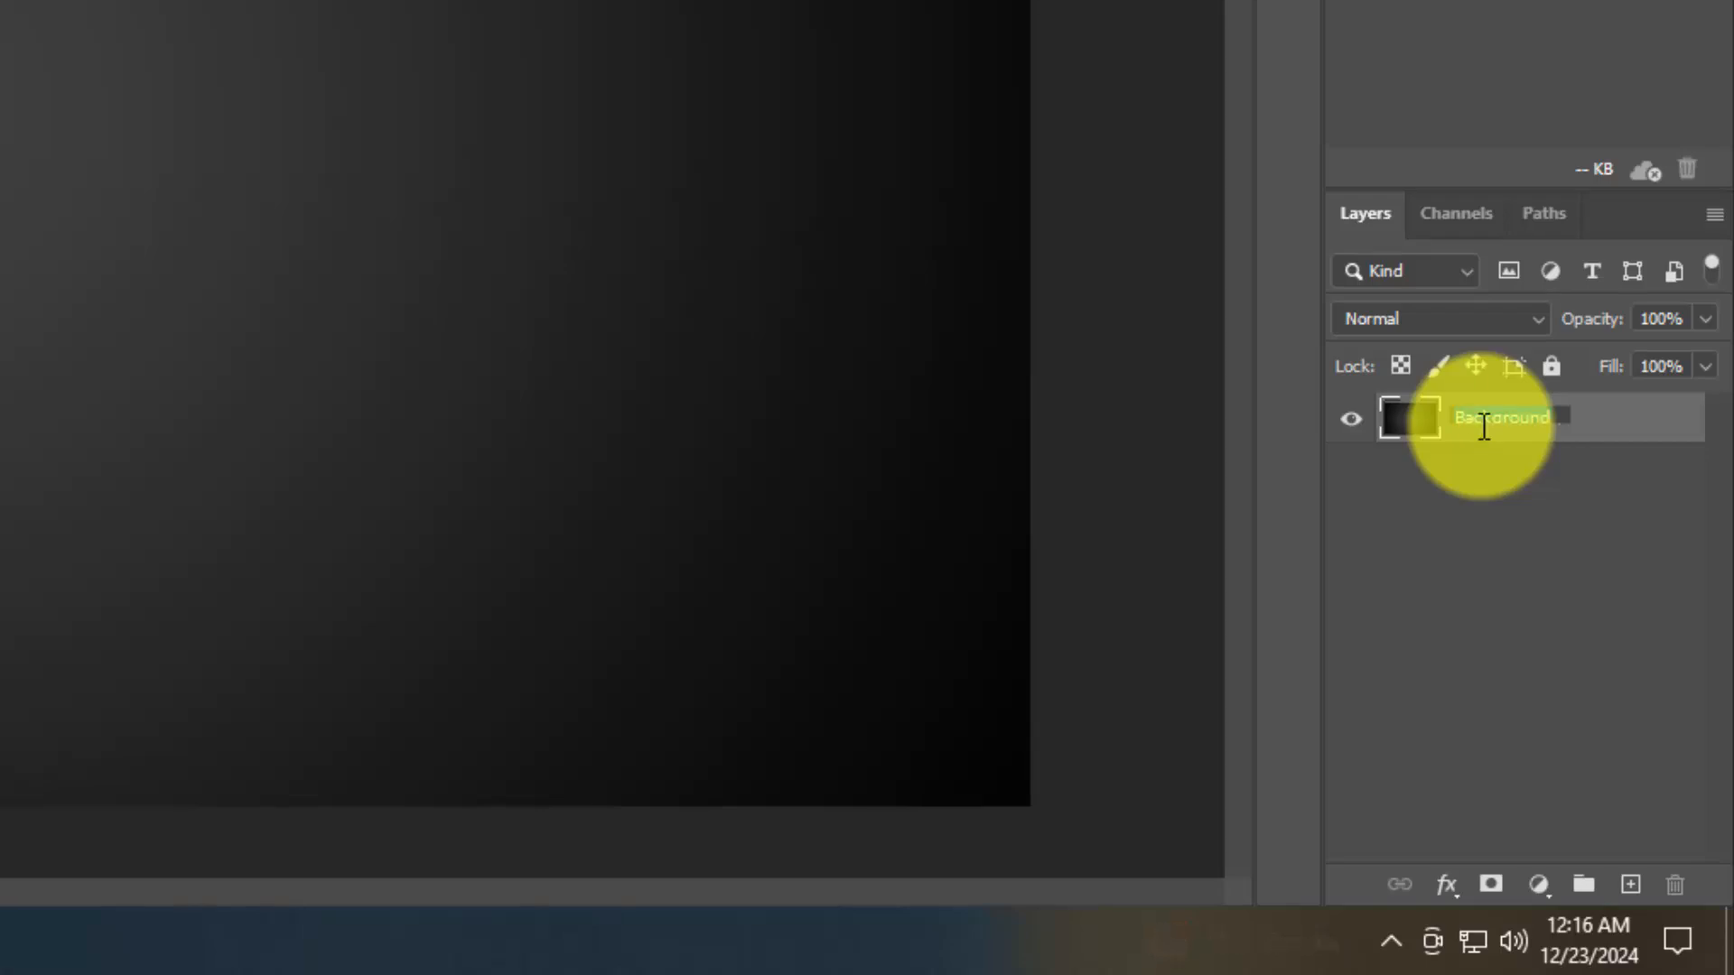
pyautogui.click(1513, 586)
# Put the Background layer into a group named Background and collapse the group.
pyautogui.click(1490, 449)
pyautogui.hotkey('ctrl', 'g')
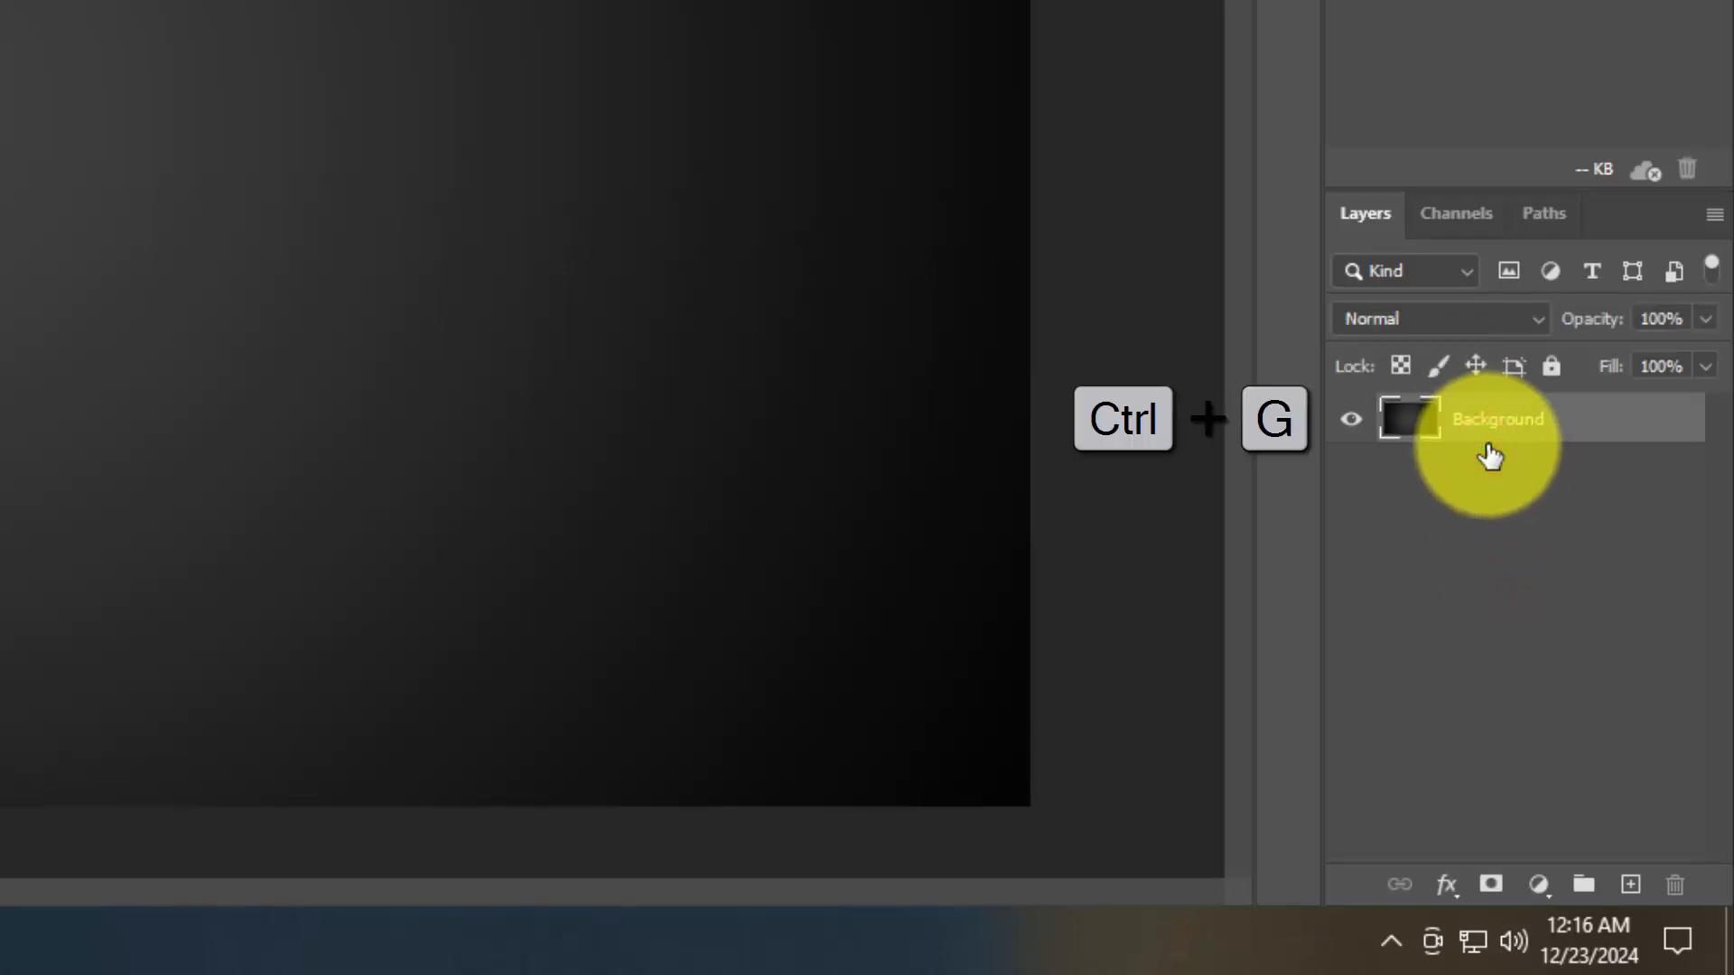
pyautogui.click(1474, 433)
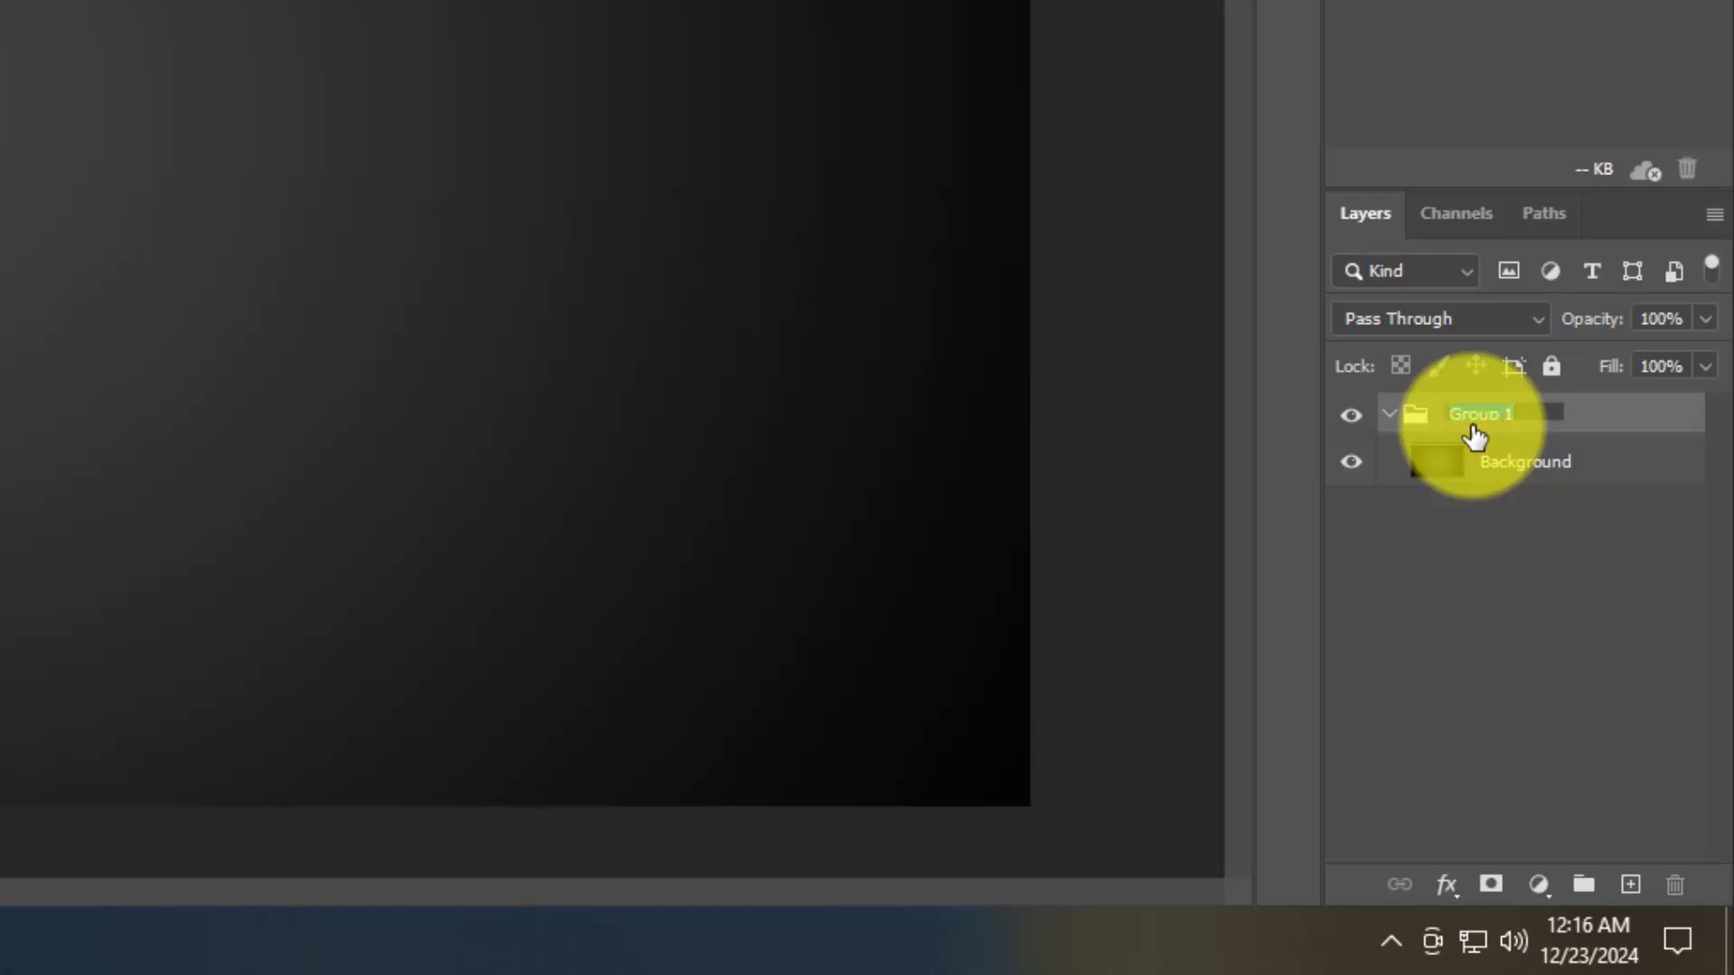
pyautogui.write('Background')
pyautogui.click(1467, 592)
pyautogui.click(1388, 414)
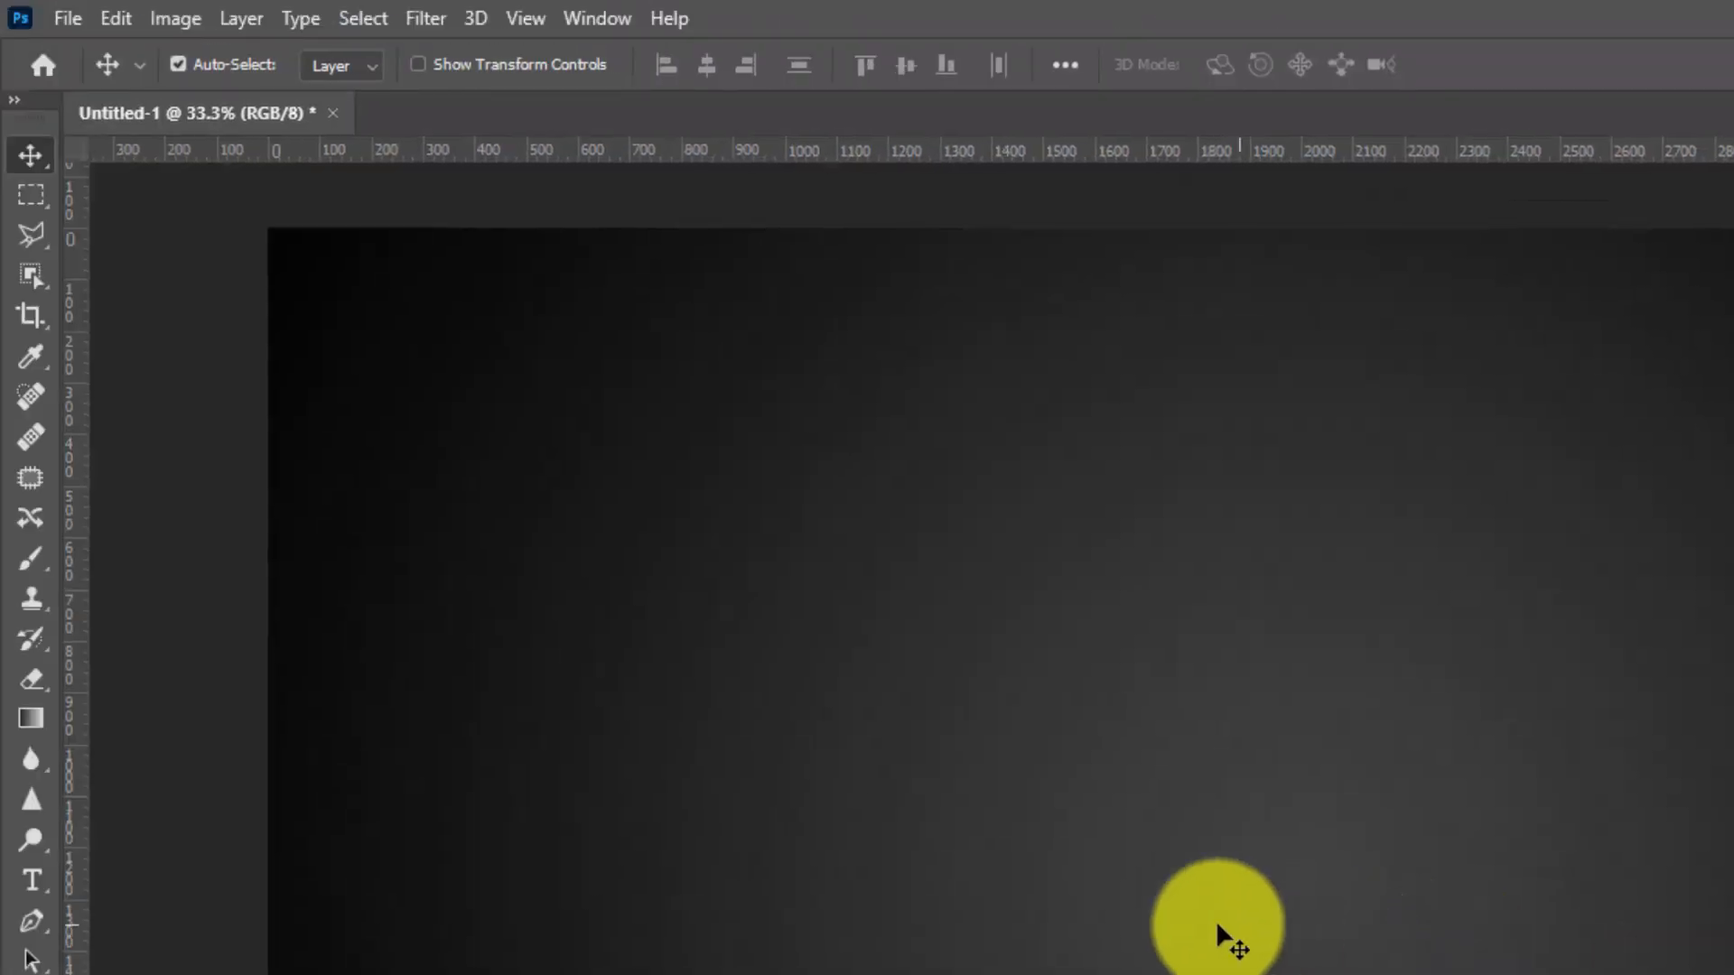
# Add the text "Gold" to the canvas in white Bernadette Regular at 300 pt.
pyautogui.click(27, 881)
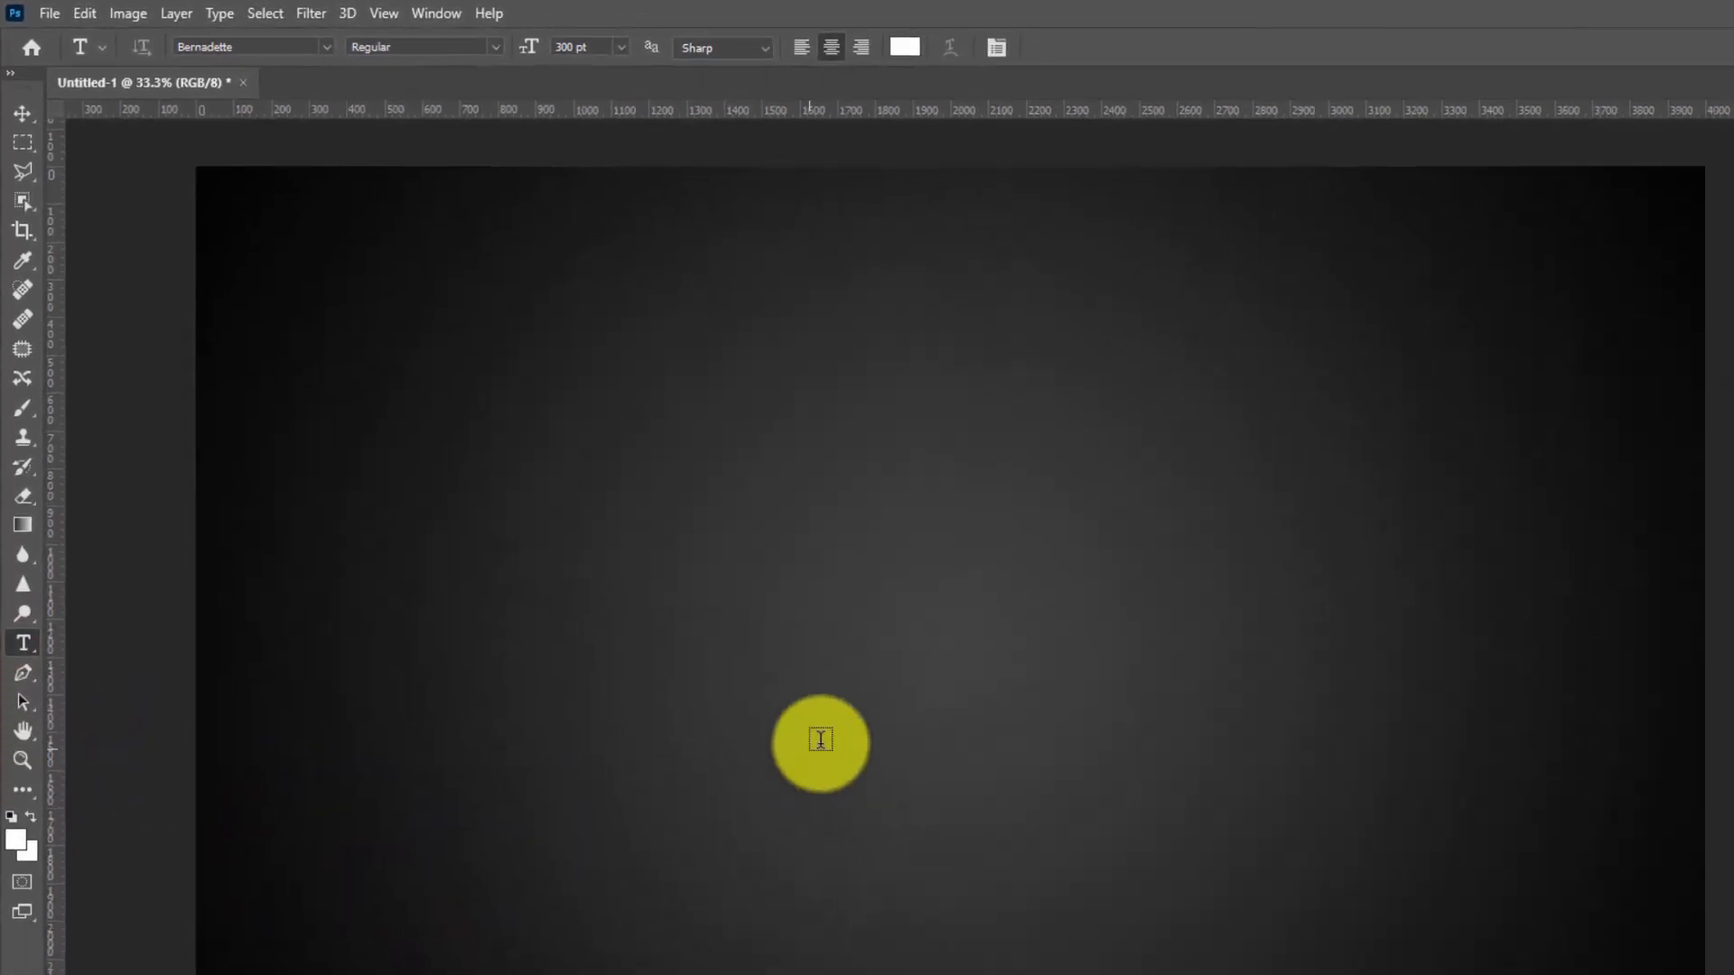
pyautogui.click(775, 699)
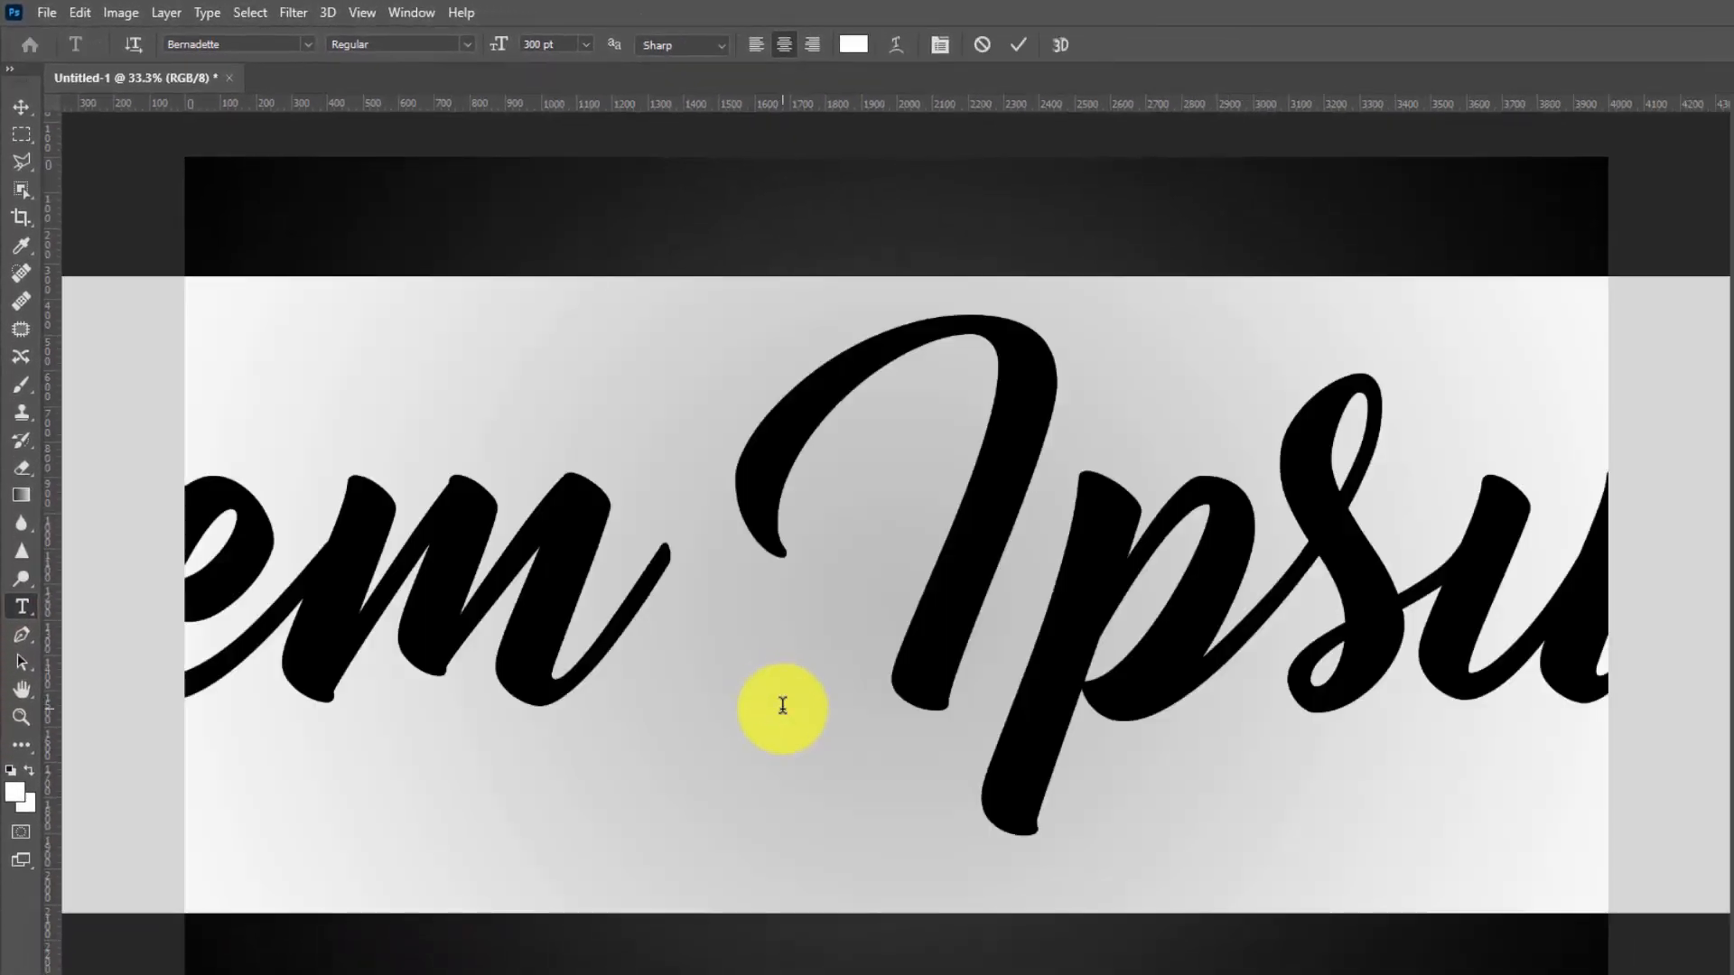
pyautogui.press('BackSpace')
pyautogui.write('Gold')
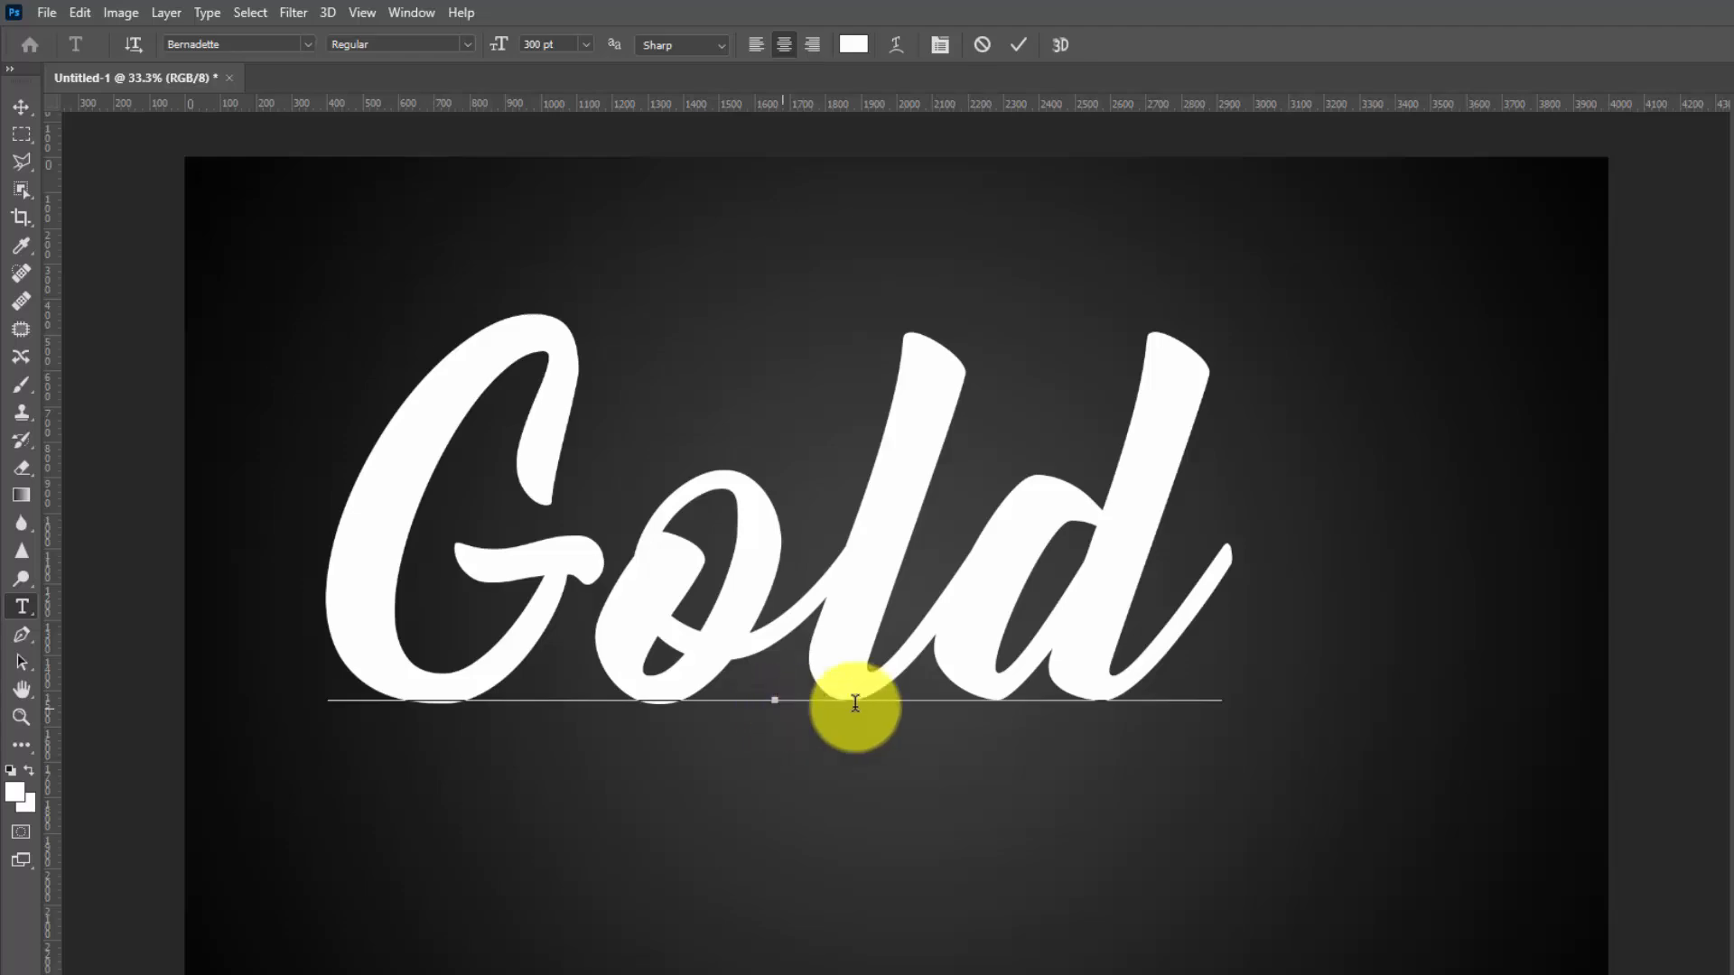
pyautogui.hotkey('ctrl', 'a')
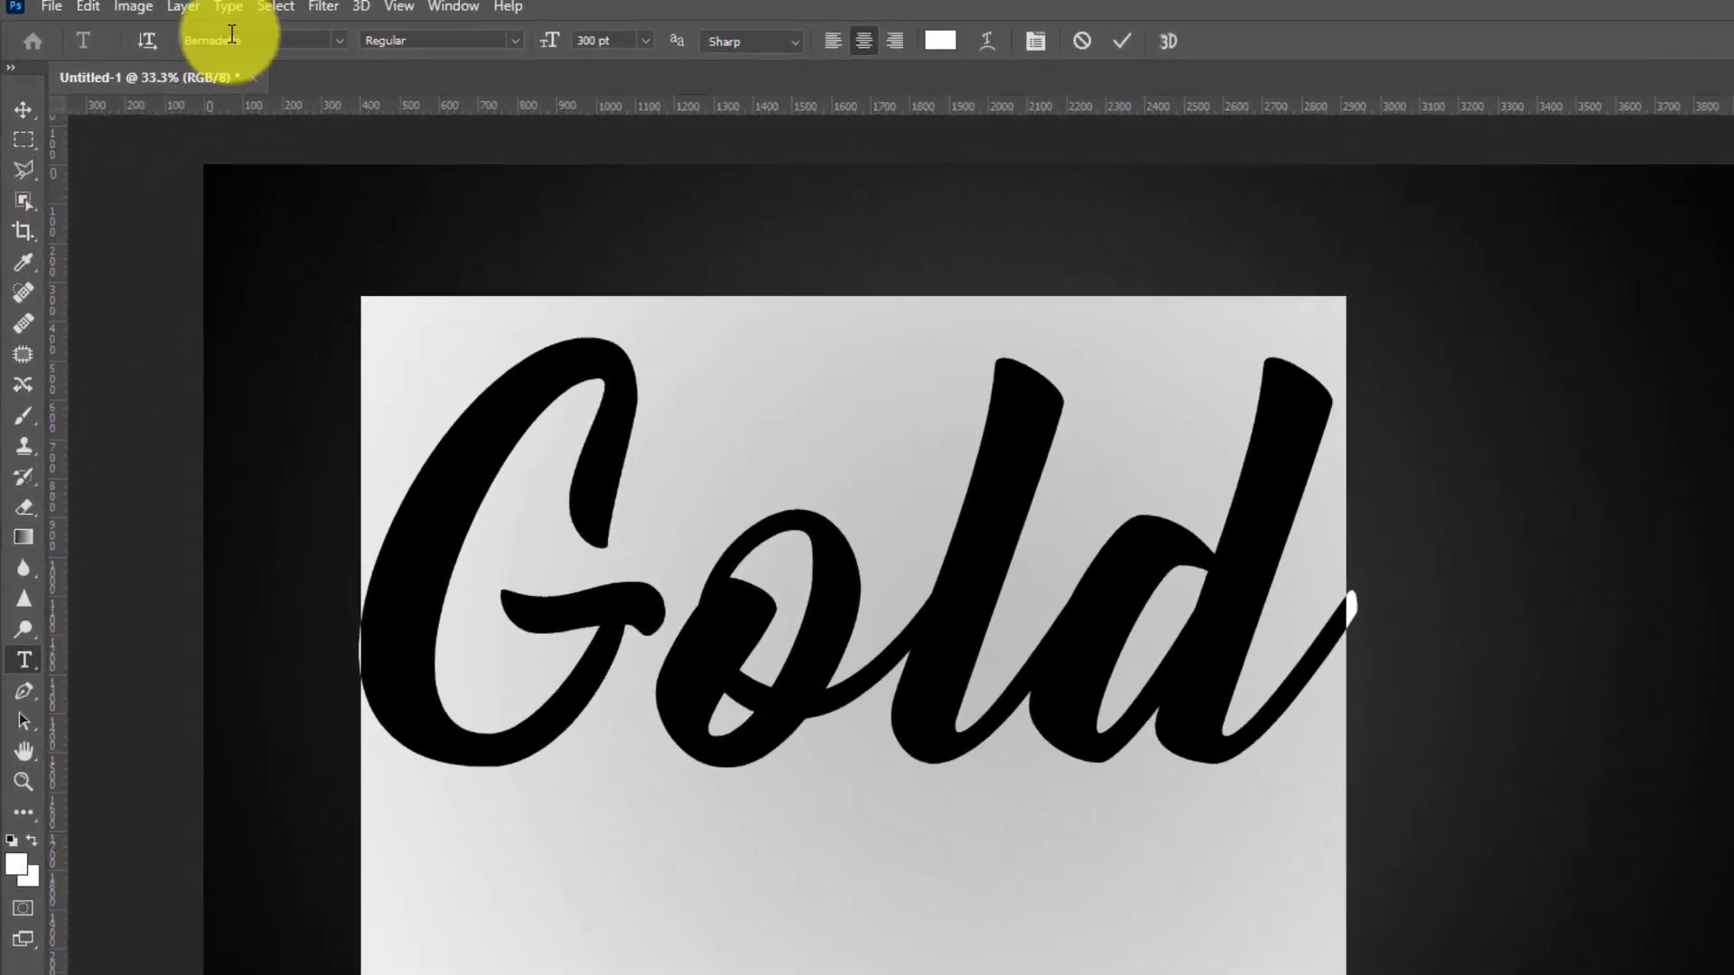
pyautogui.click(194, 35)
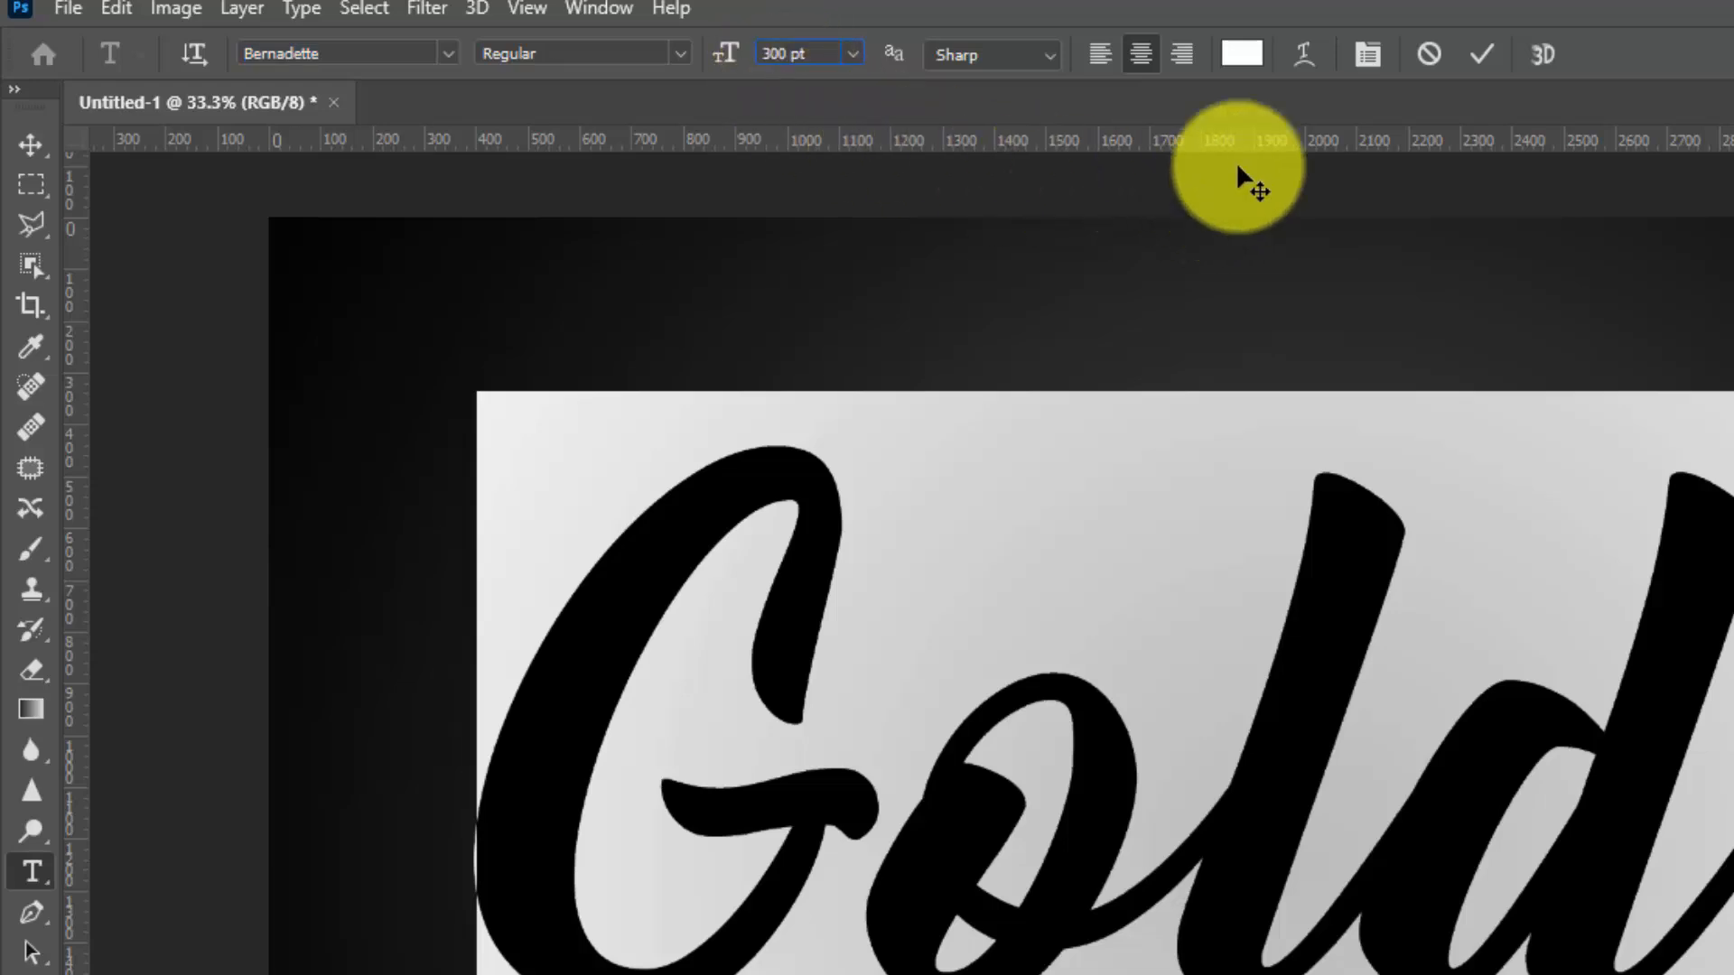
pyautogui.click(1473, 58)
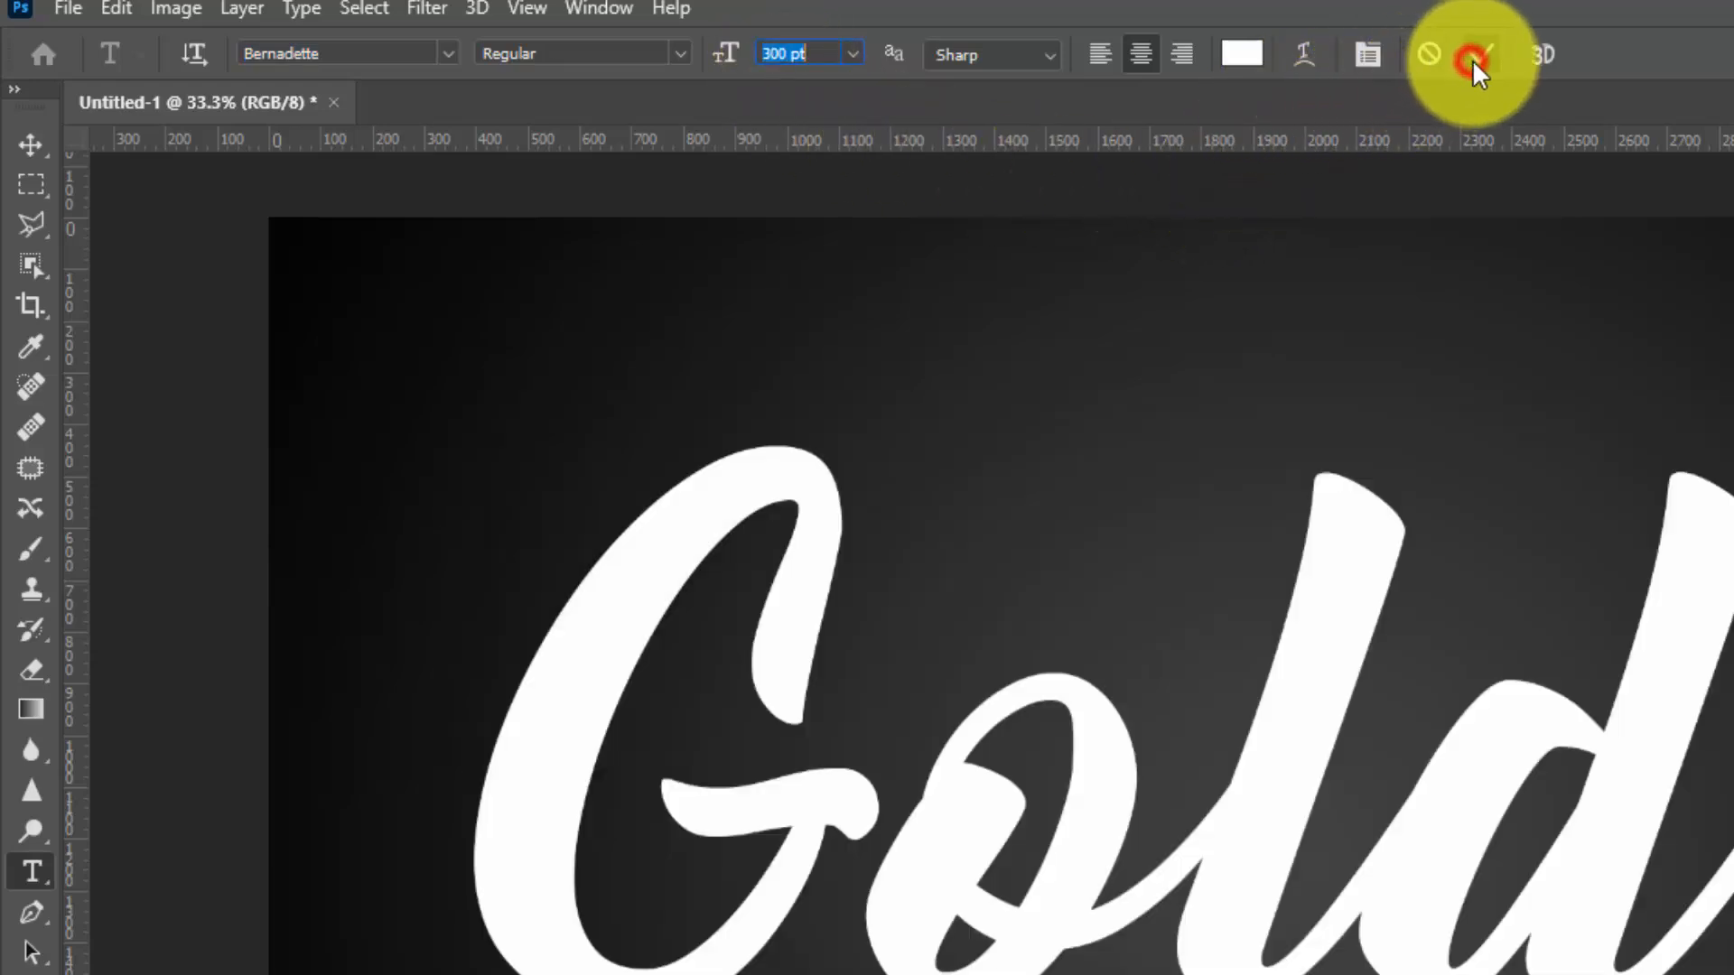
# Move the Gold text to the middle of the canvas.
pyautogui.click(22, 151)
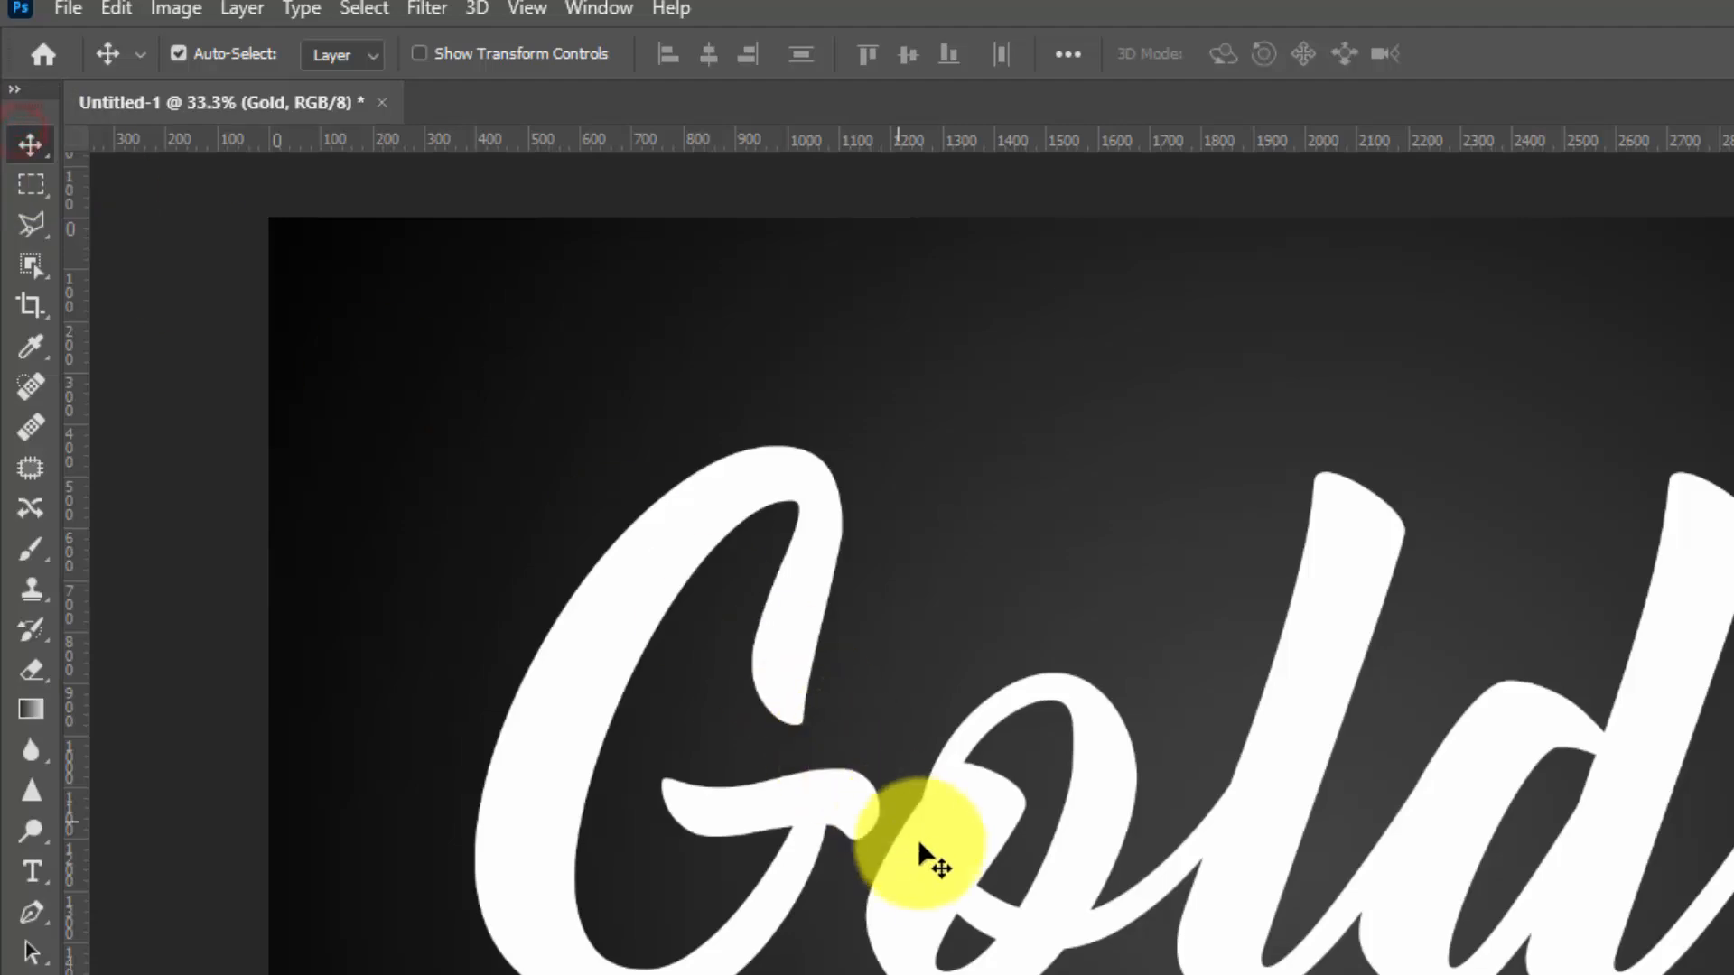
pyautogui.moveTo(923, 844); pyautogui.dragTo(1137, 944)
pyautogui.moveTo(777, 644)
pyautogui.mouseDown()
pyautogui.moveTo(709, 644)
pyautogui.moveTo(752, 645)
pyautogui.mouseUp()
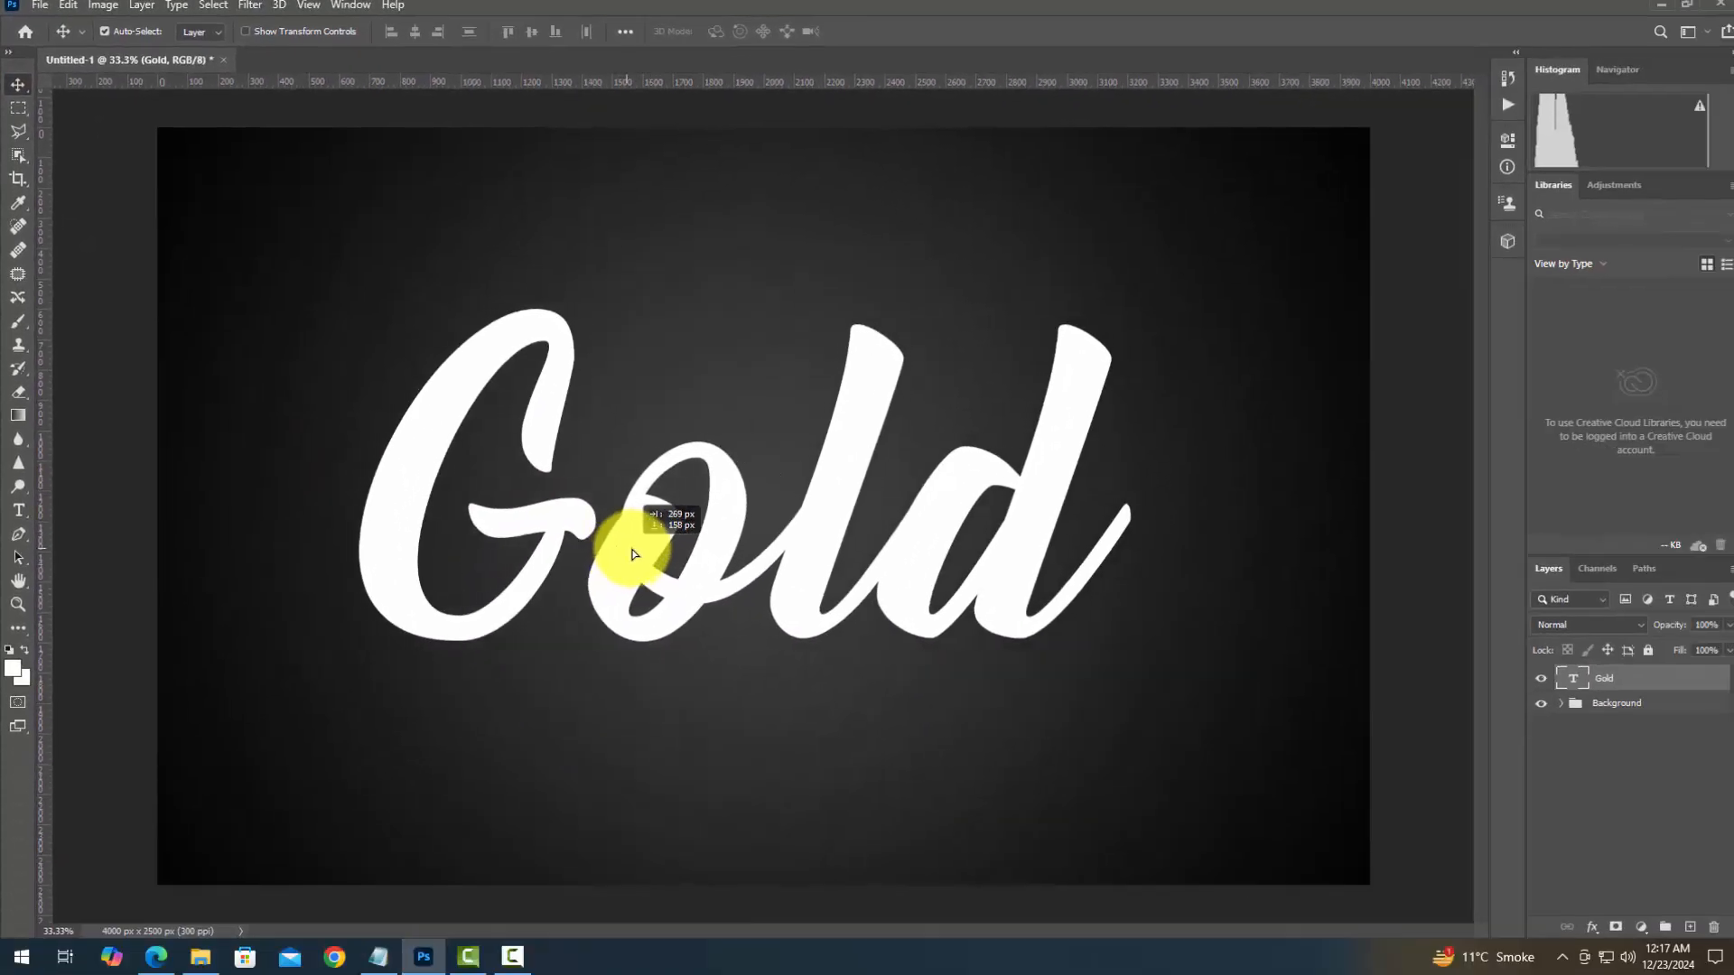
pyautogui.moveTo(647, 567); pyautogui.dragTo(648, 571)
# Free-transform the Gold text with its reference point at the bottom centre of the bounding box and apply the transform.
pyautogui.hotkey('ctrl', 't')
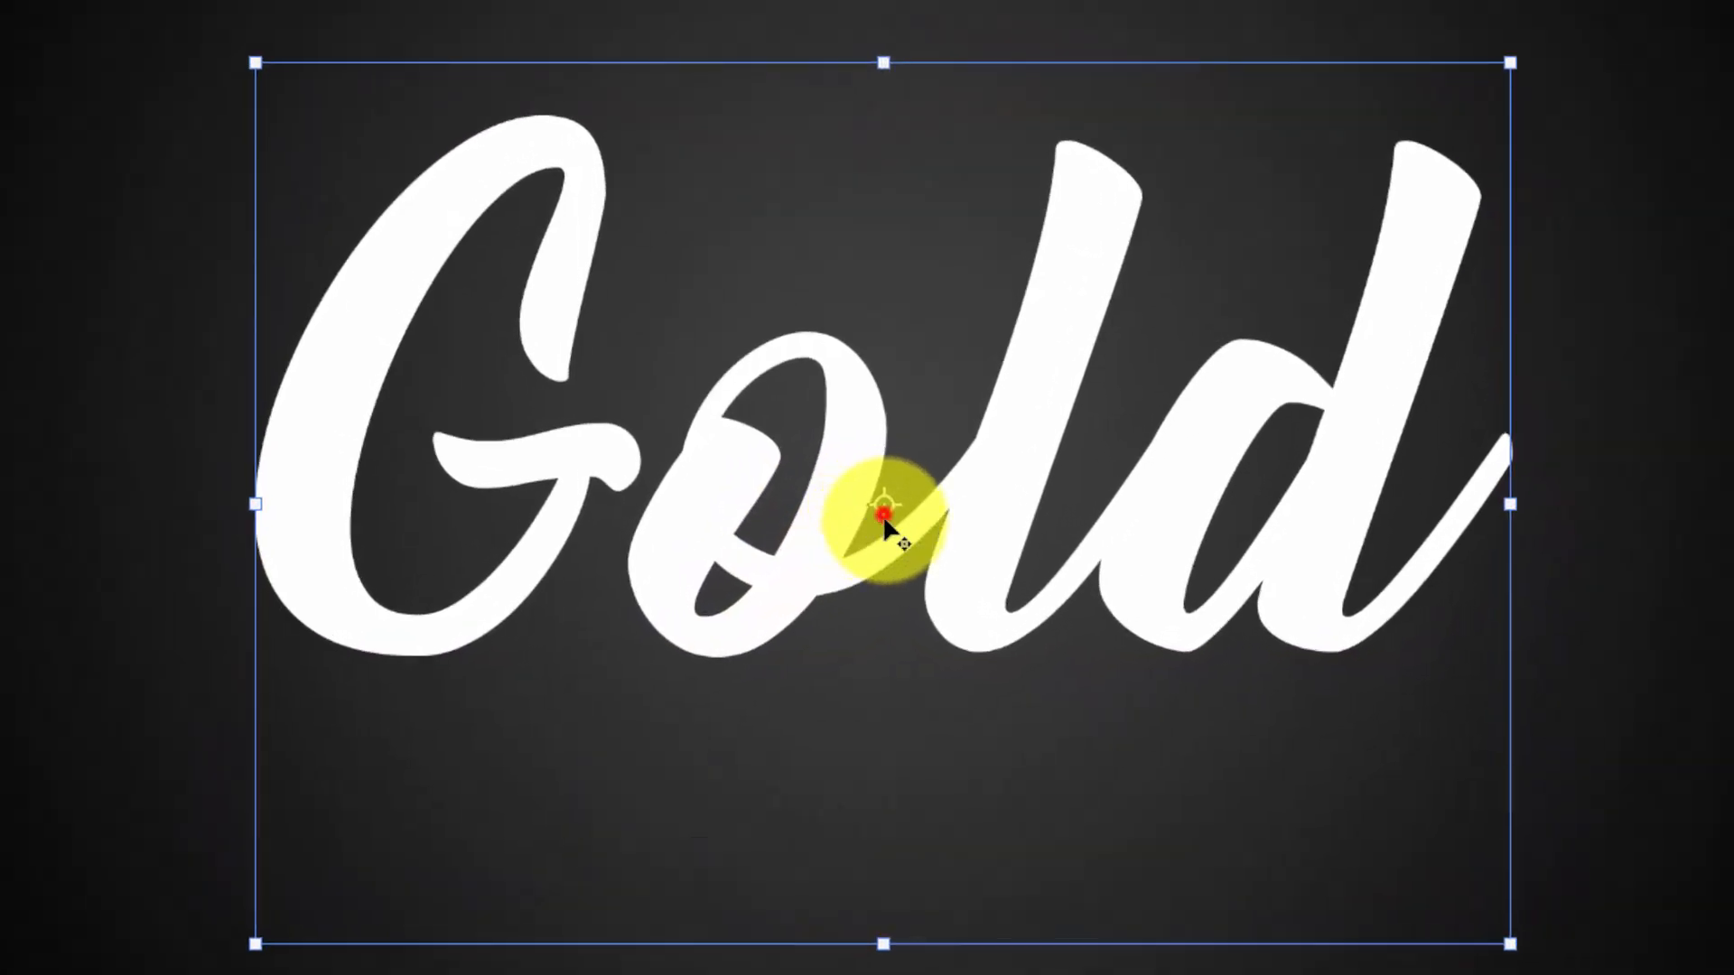
pyautogui.moveTo(883, 515); pyautogui.dragTo(875, 929)
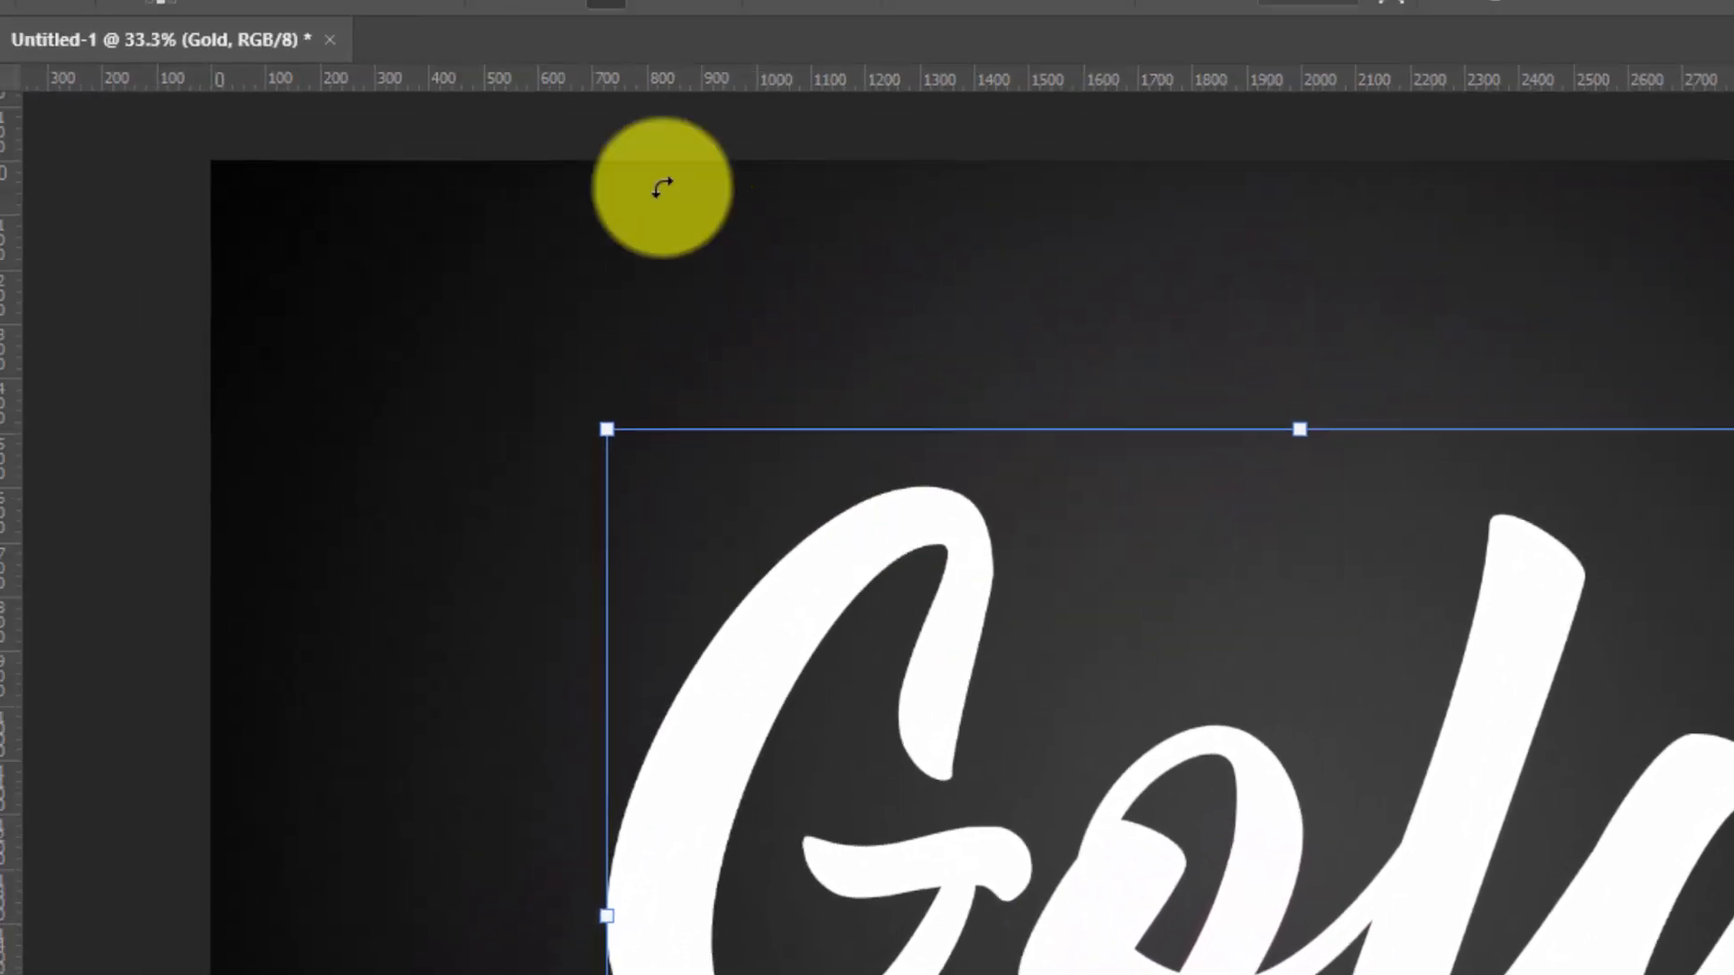
pyautogui.click(542, 0)
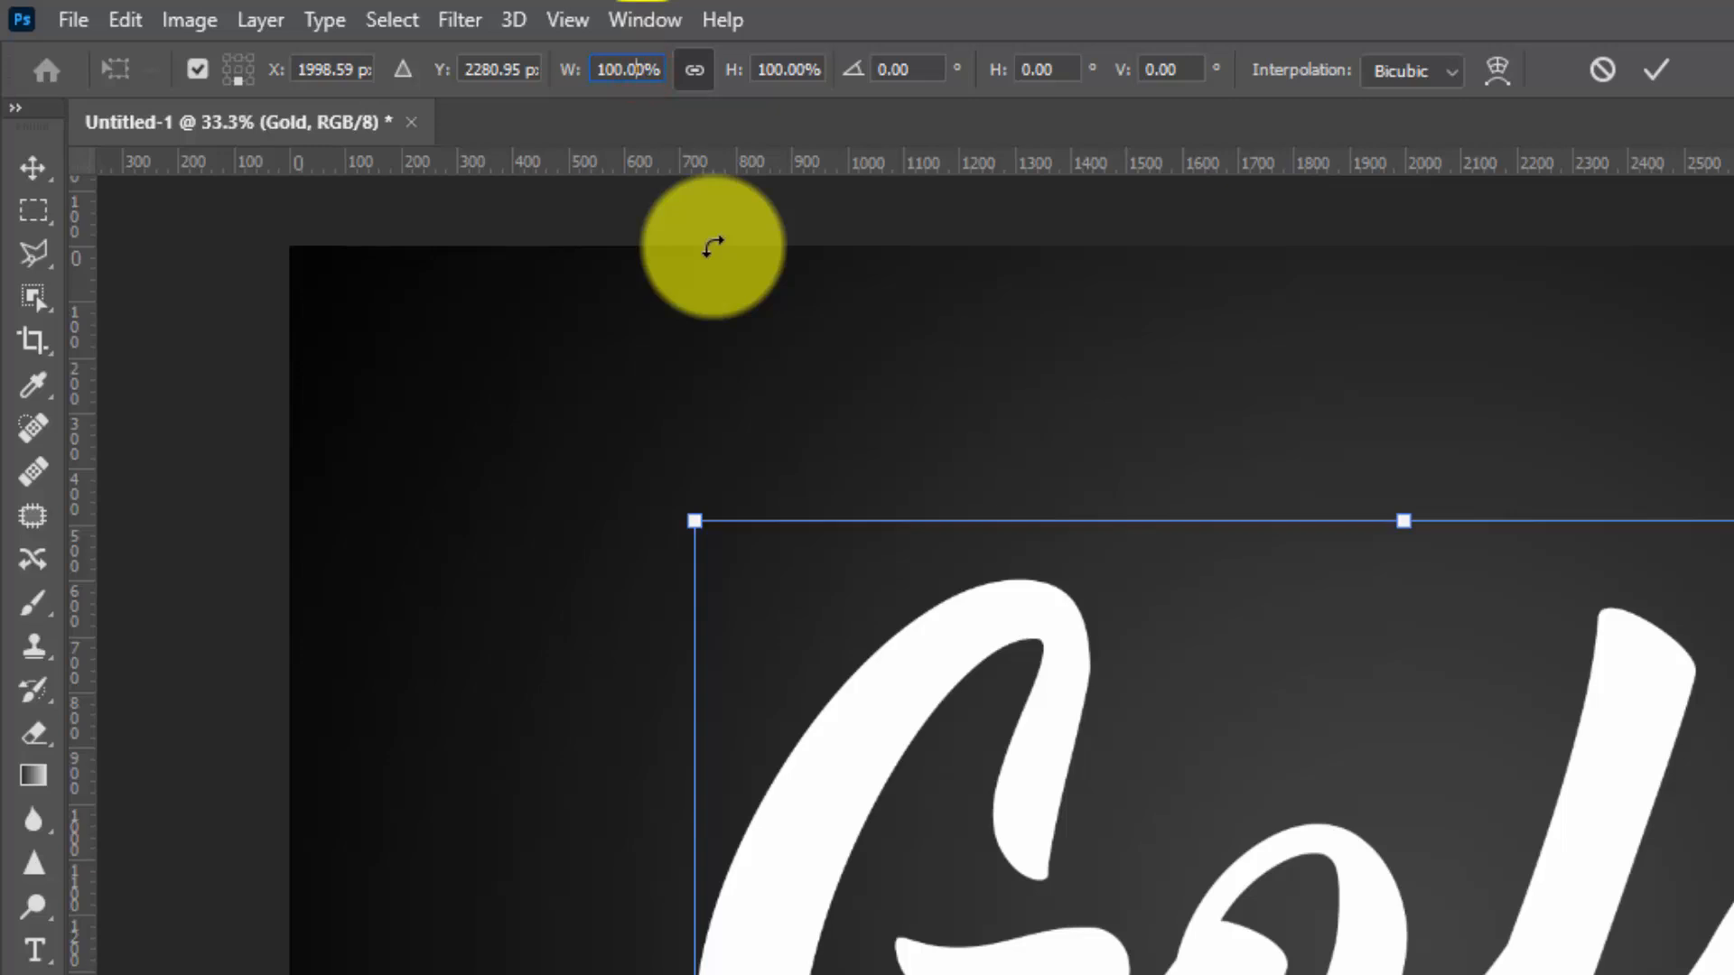
pyautogui.write('2')
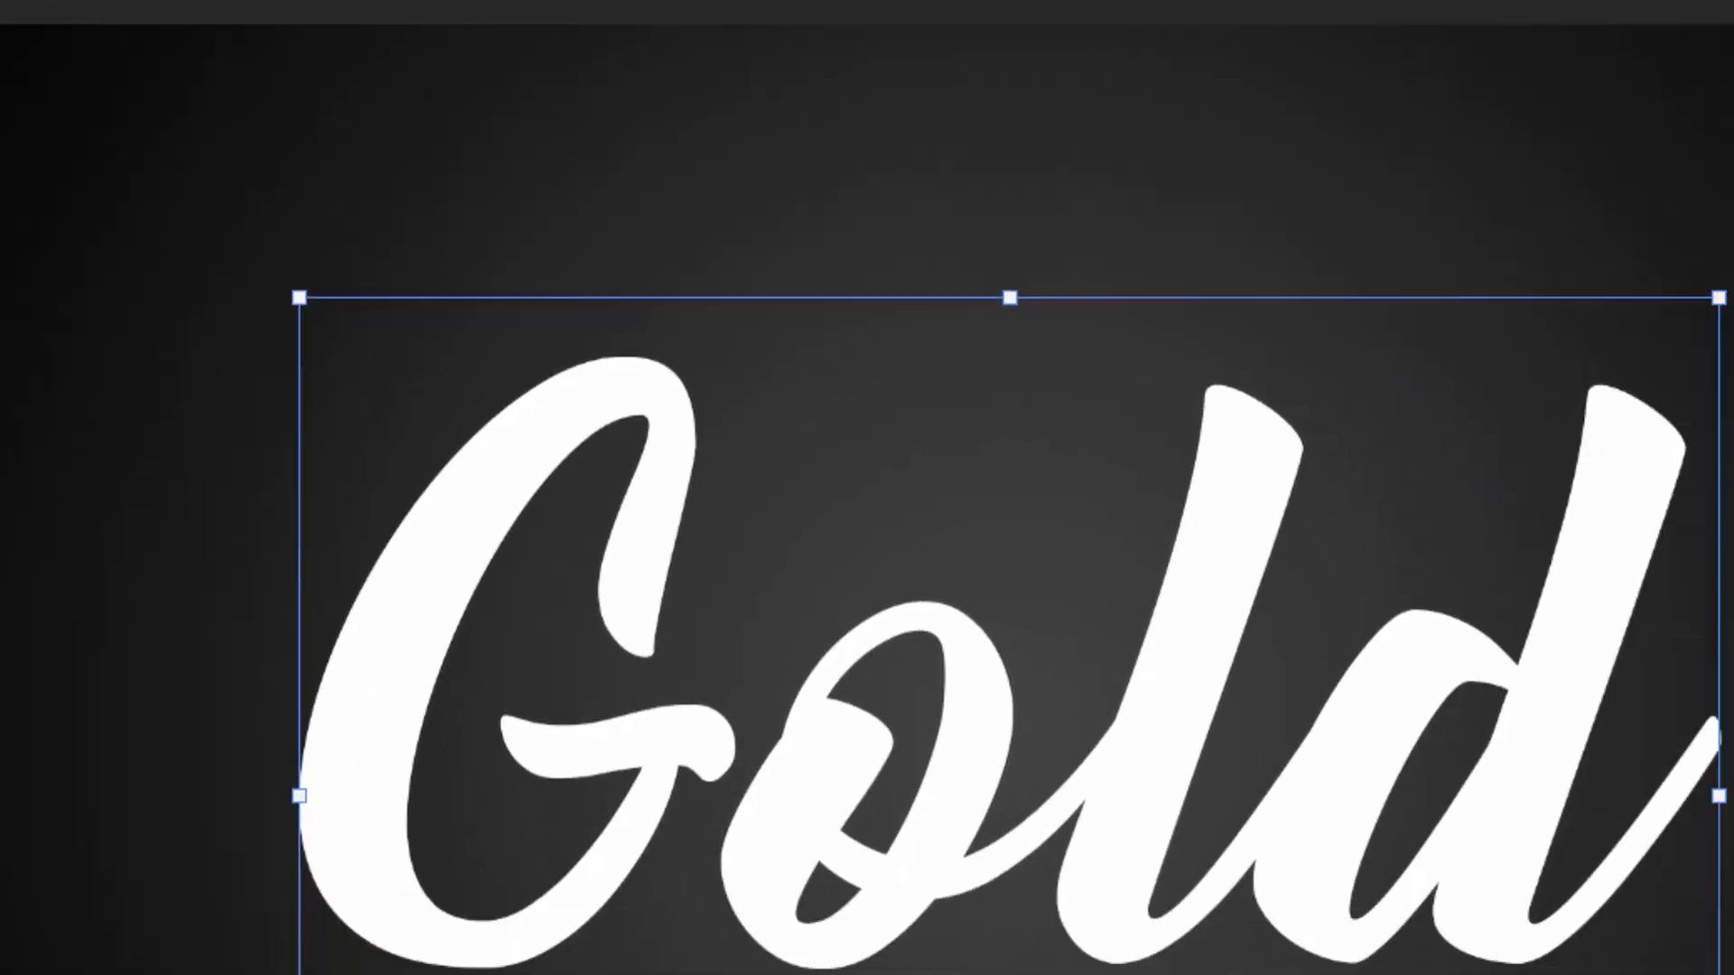
pyautogui.click(1339, 0)
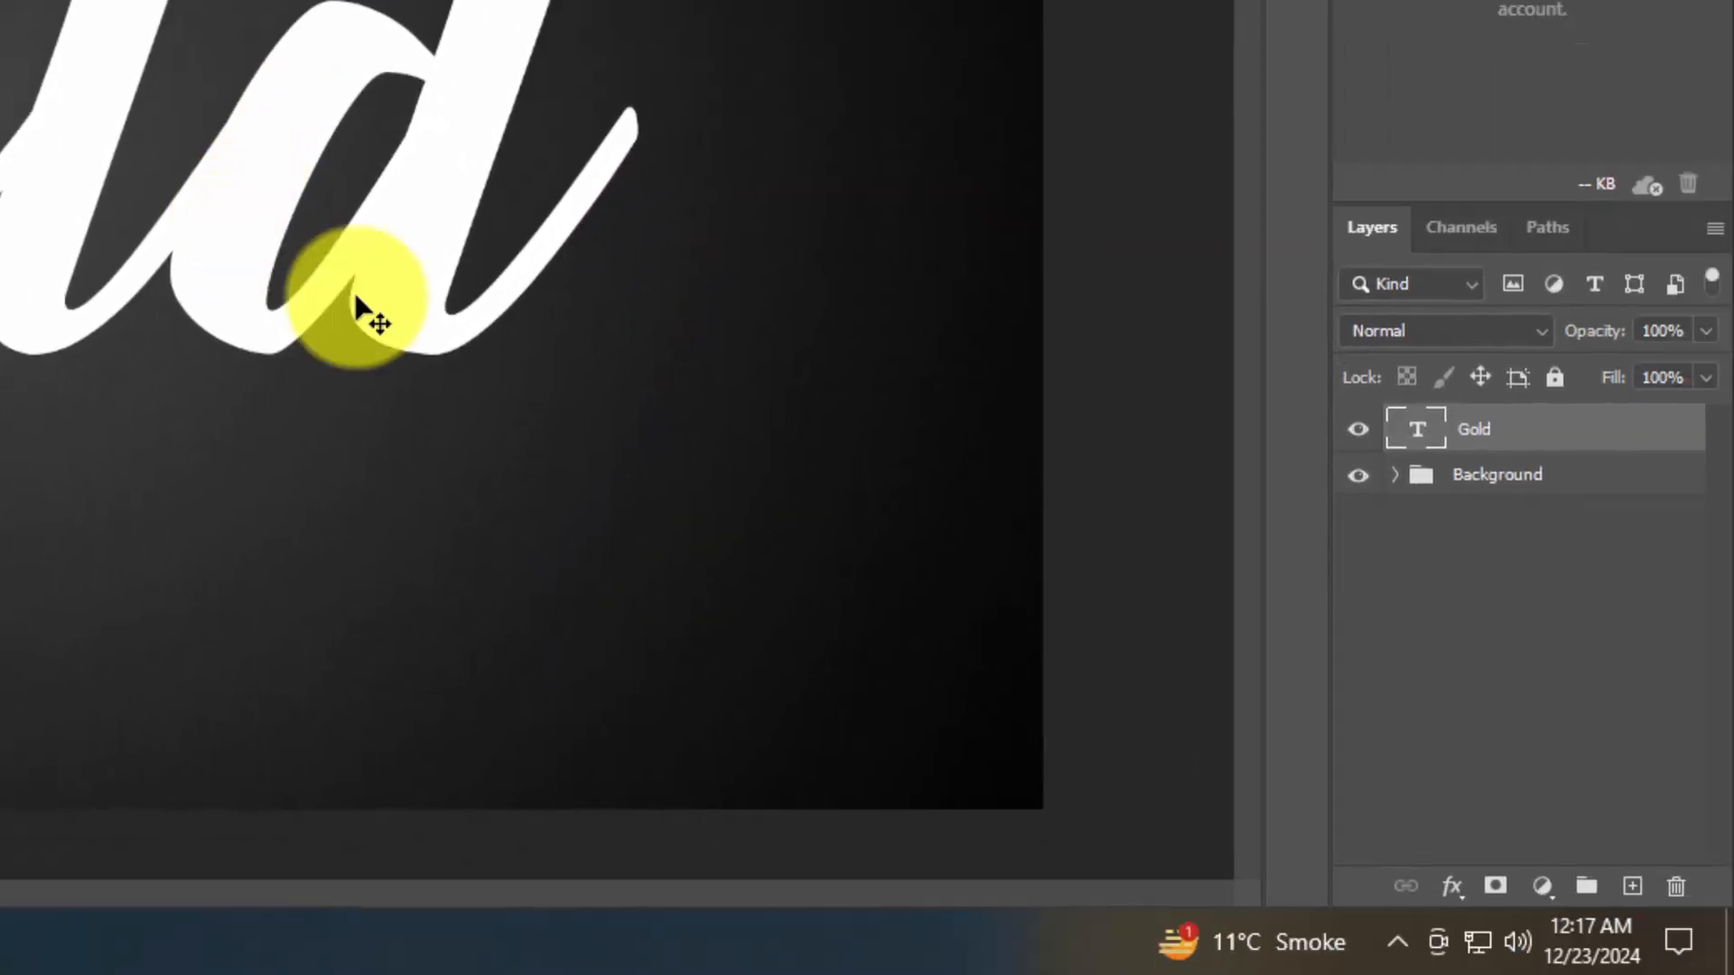
# Convert the Gold text layer to a smart object and make a hidden duplicate of it.
pyautogui.rightClick(1494, 428)
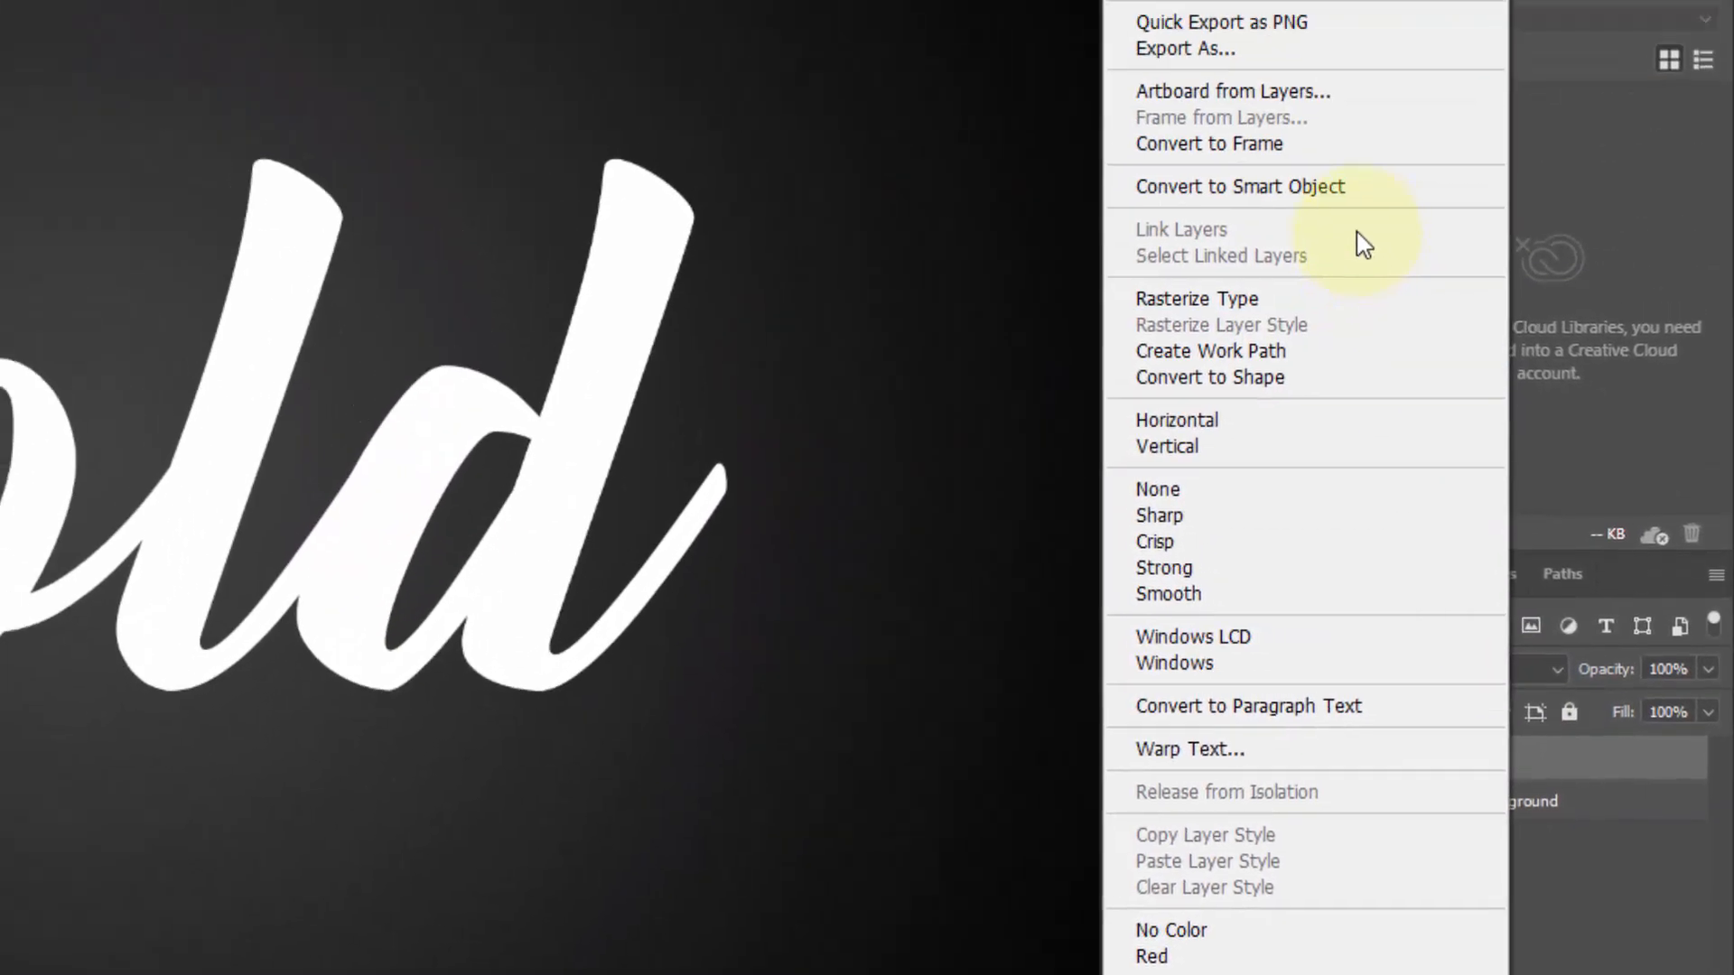
pyautogui.click(1268, 0)
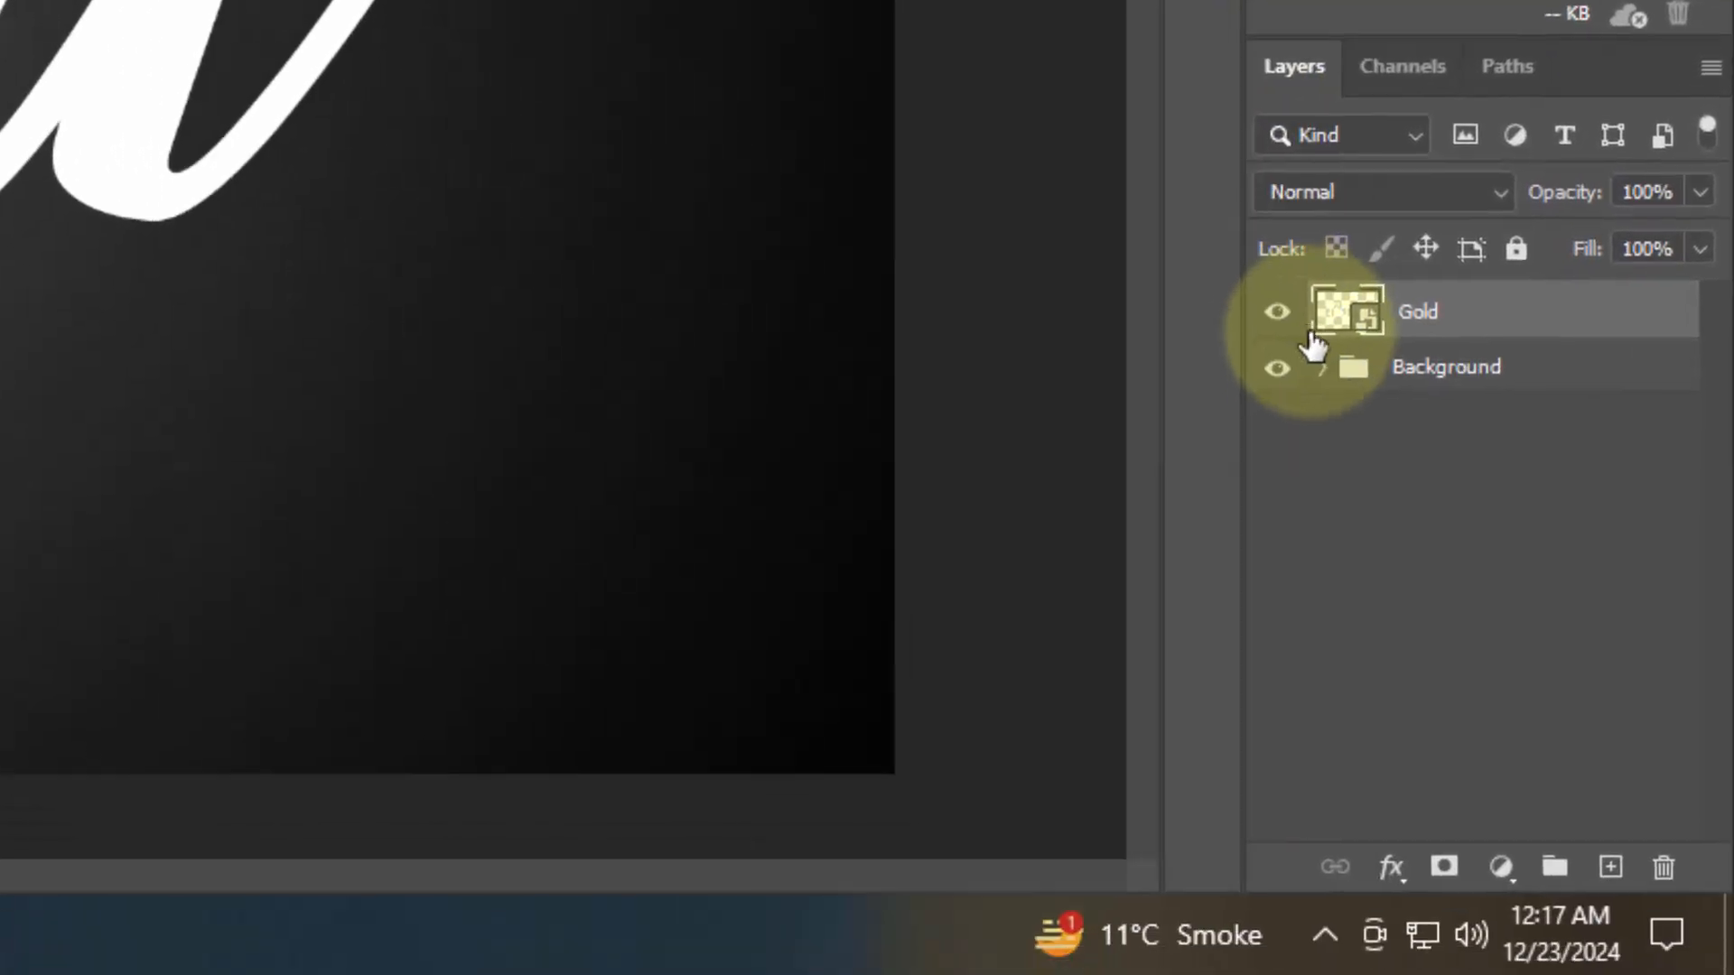
pyautogui.hotkey('ctrl', 'j')
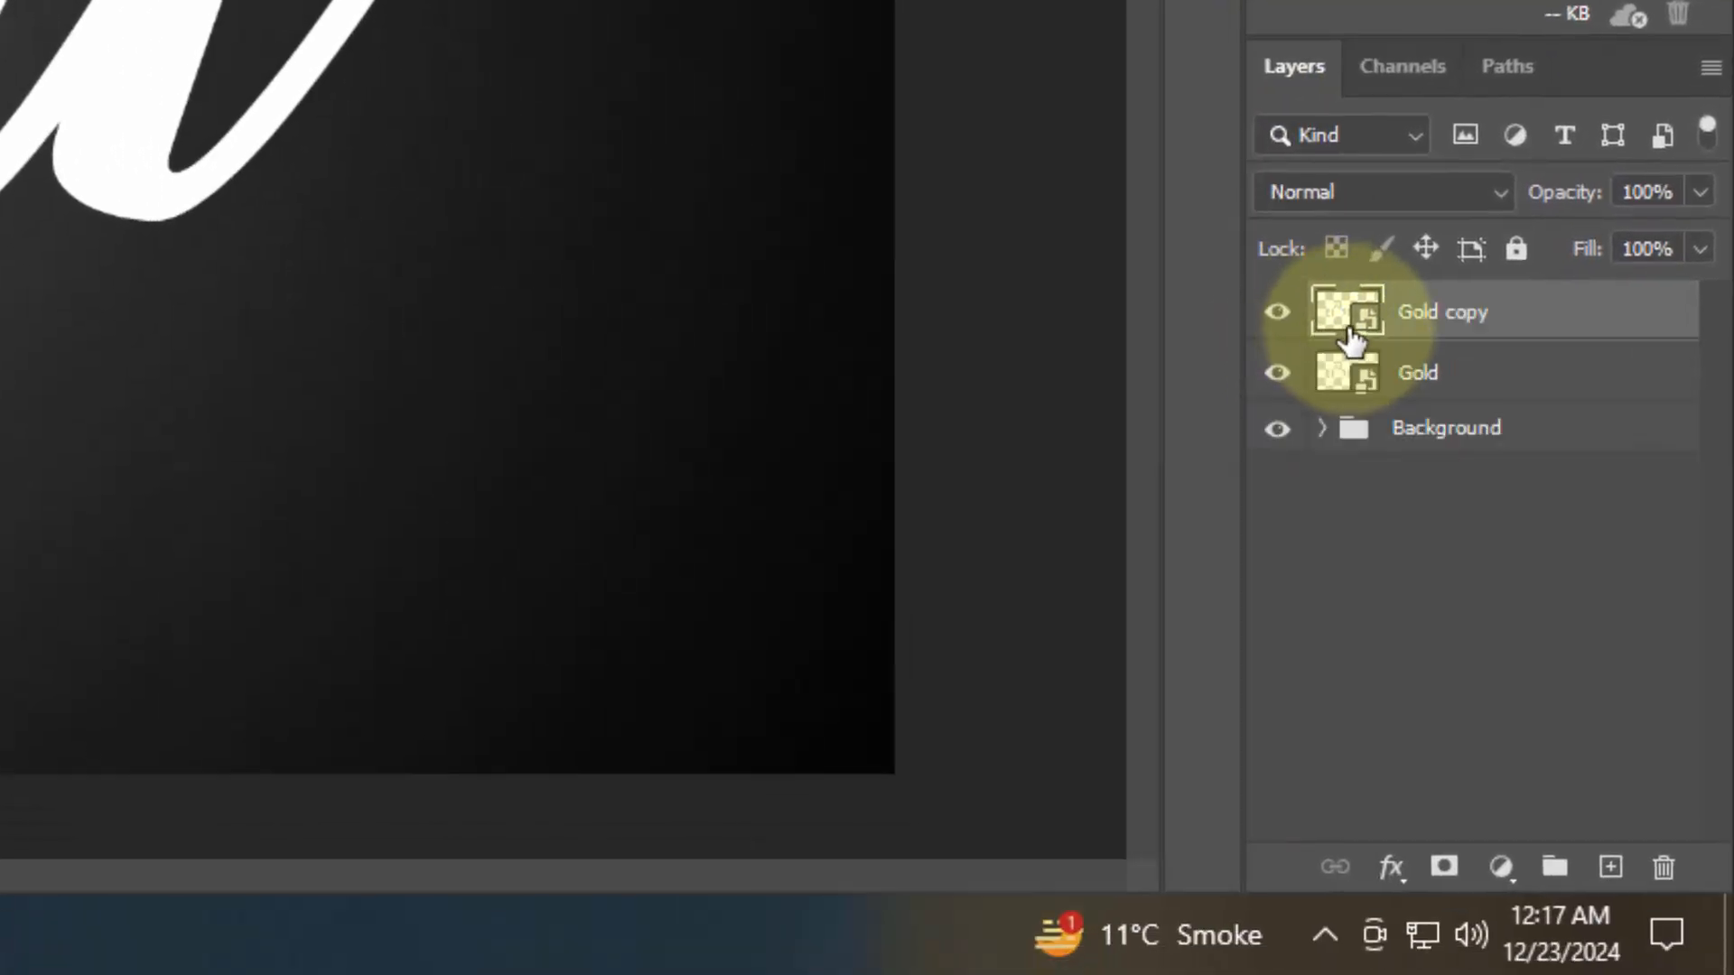
pyautogui.click(1281, 314)
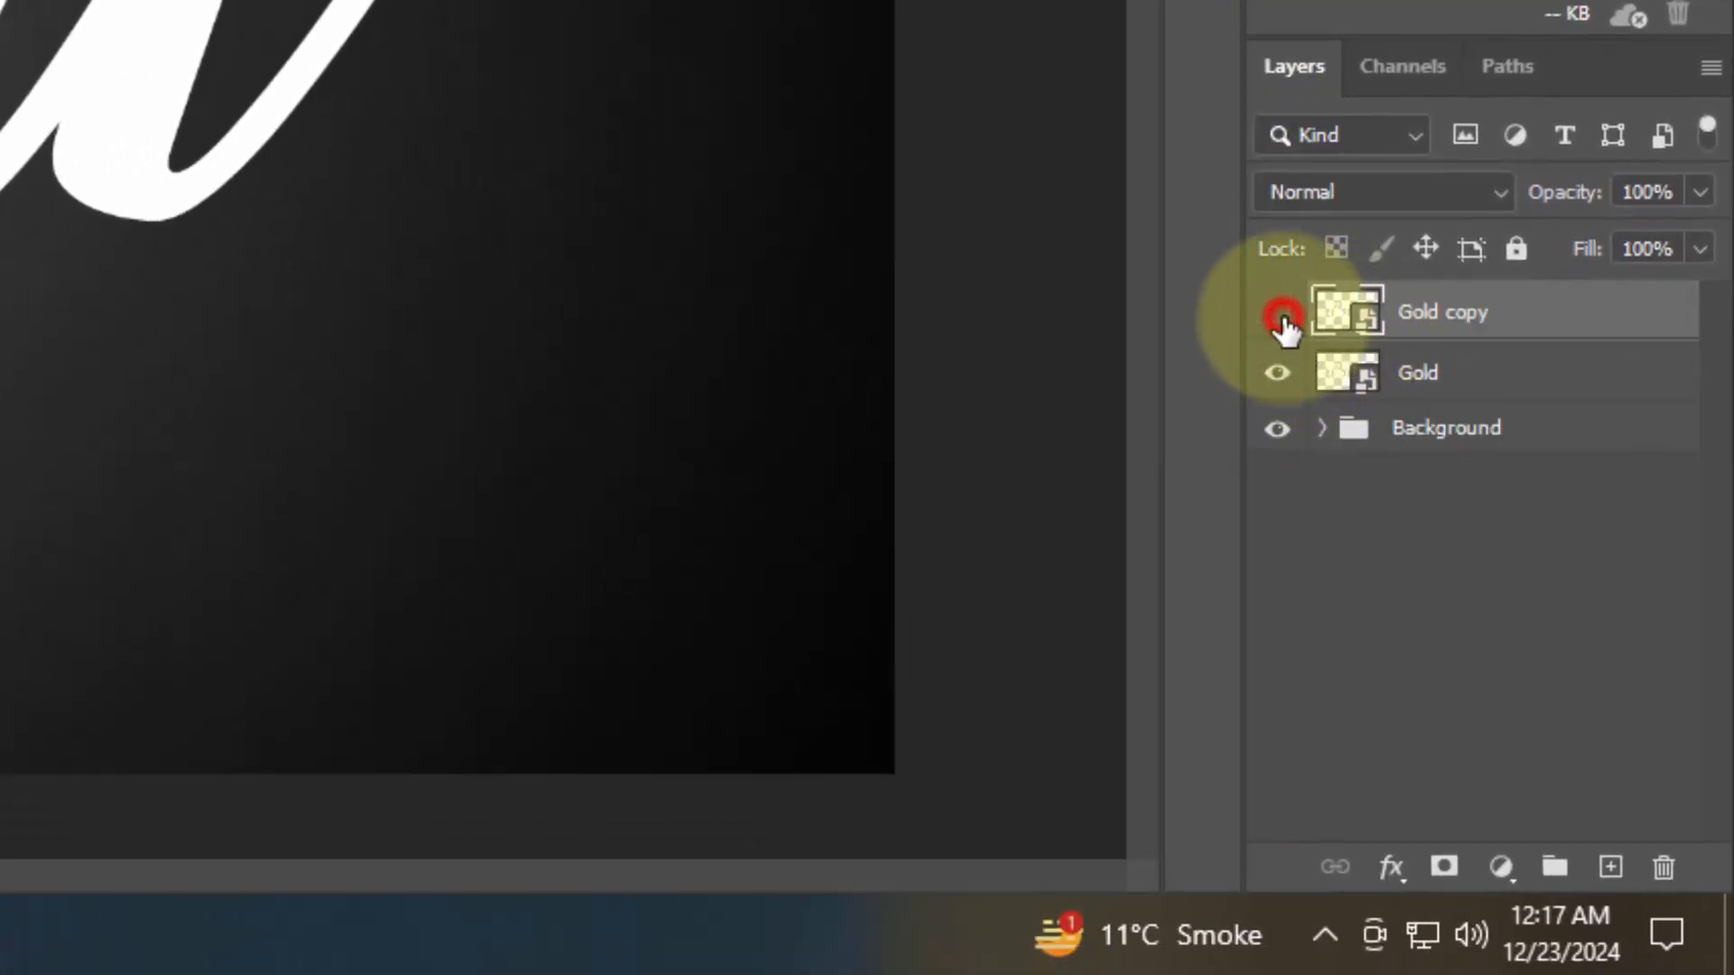
# Rename the original Gold layer Shadow and set its fill opacity to 0% in the blending options.
pyautogui.click(1422, 380)
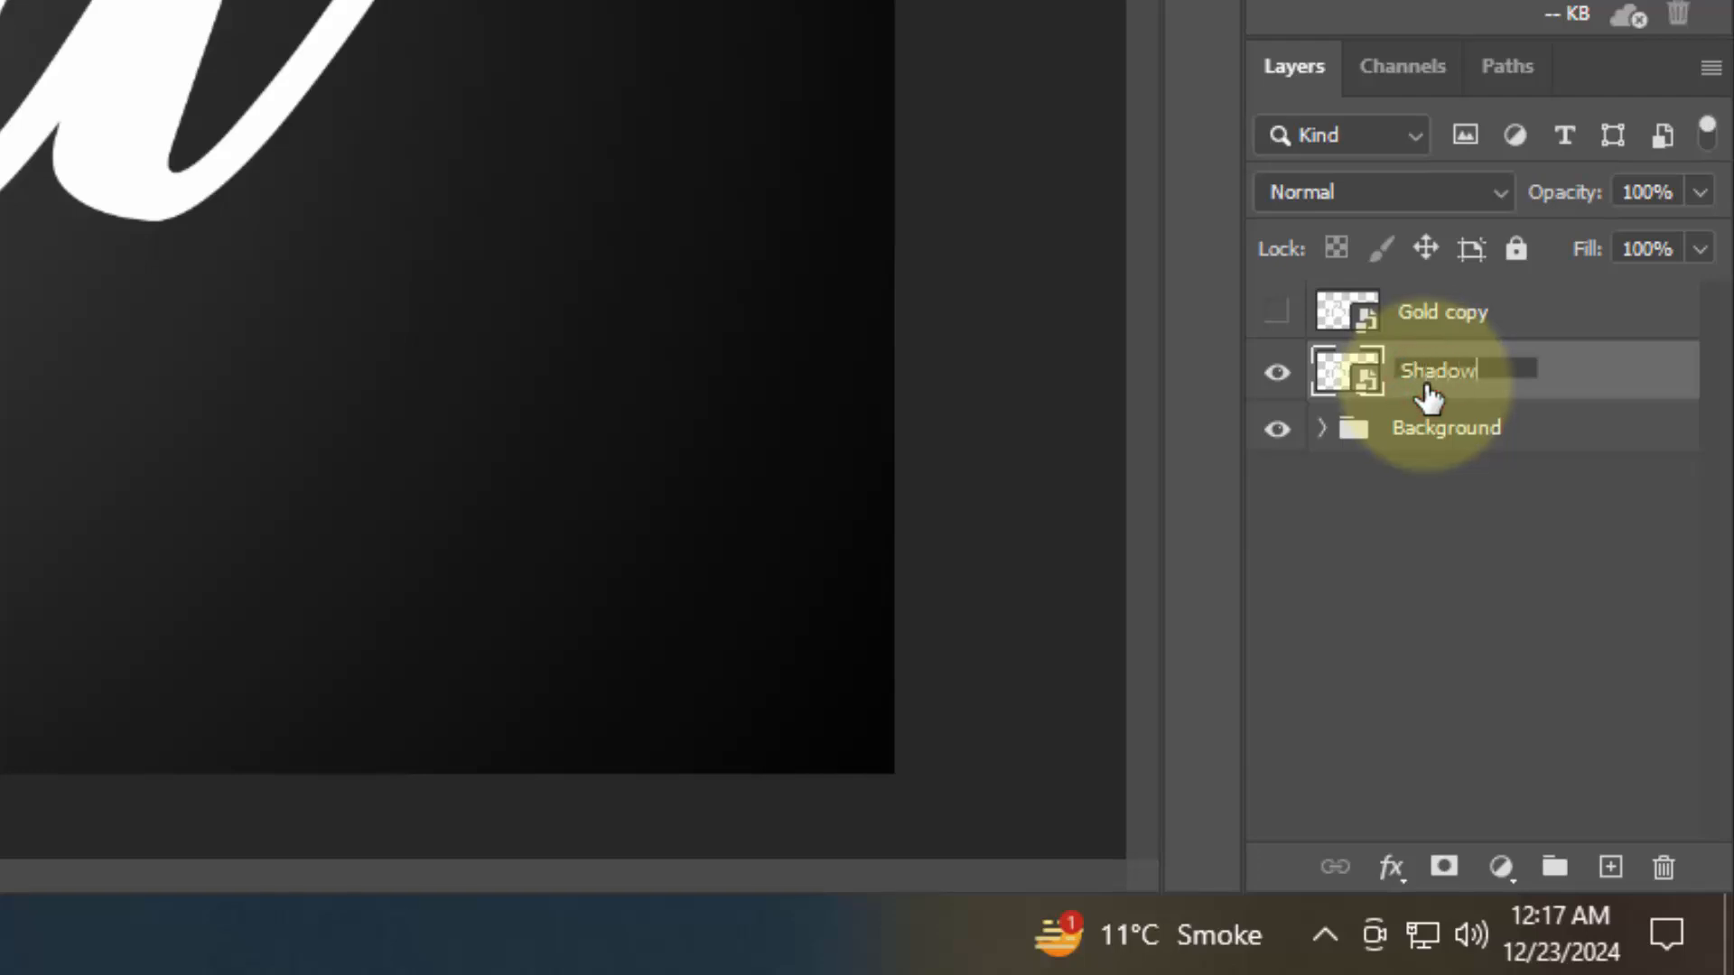
pyautogui.click(1392, 865)
pyautogui.click(1466, 489)
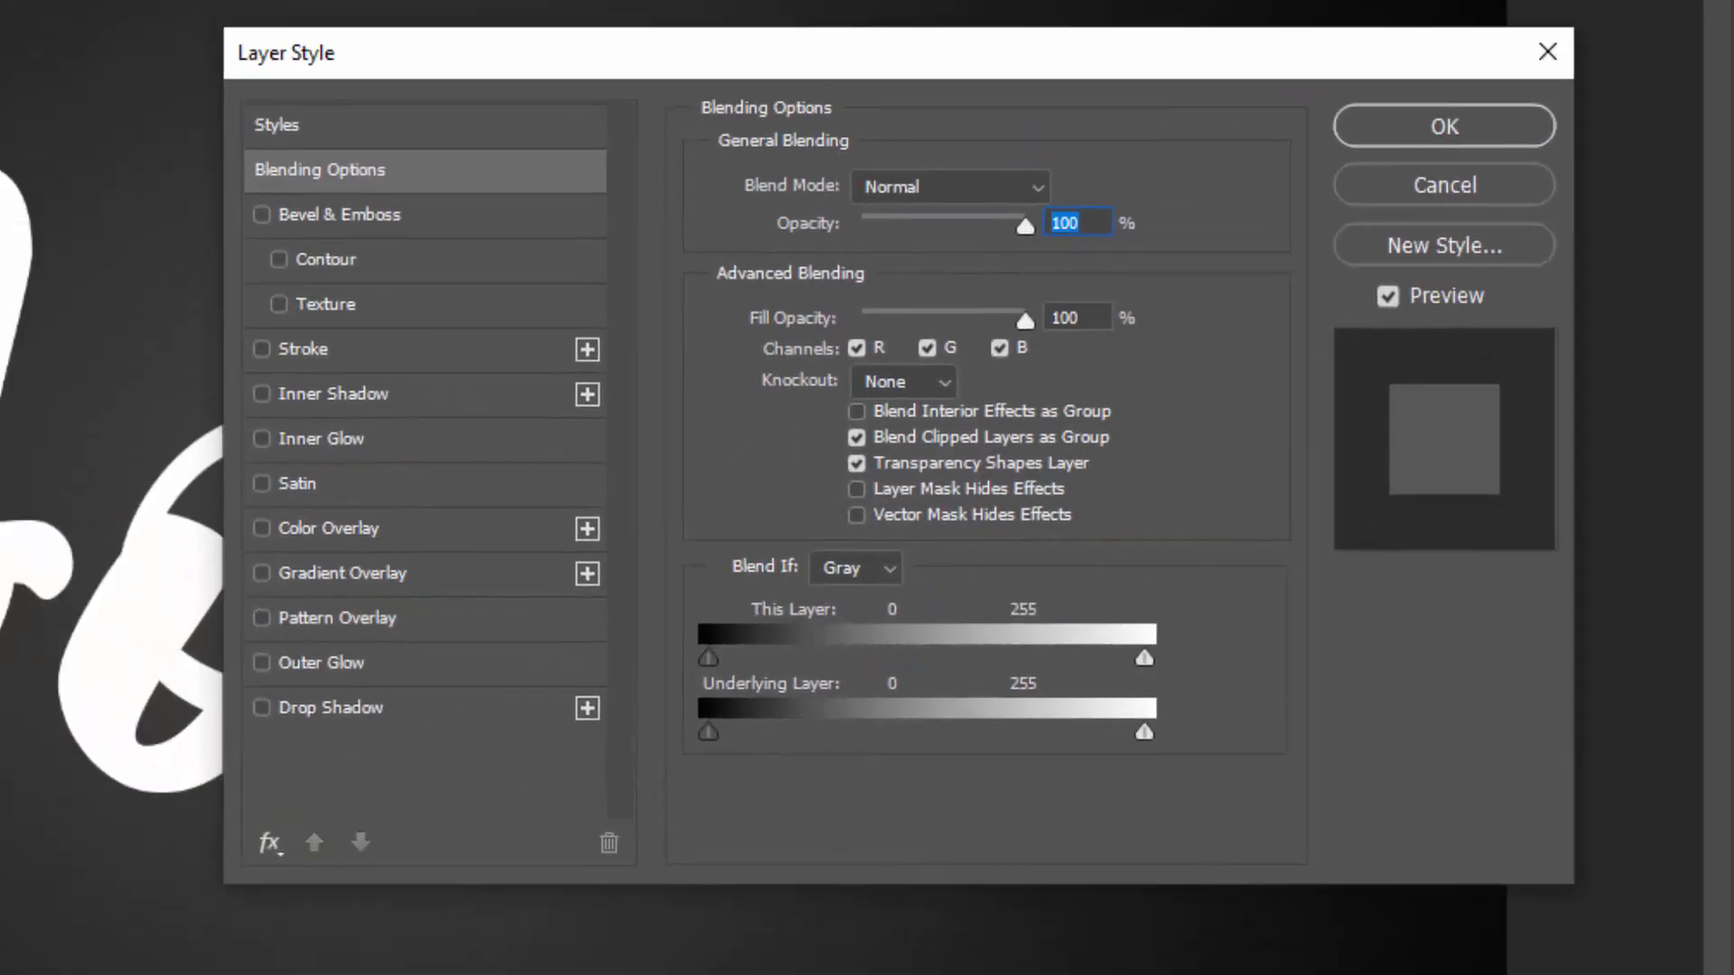
pyautogui.click(1097, 318)
pyautogui.write('0')
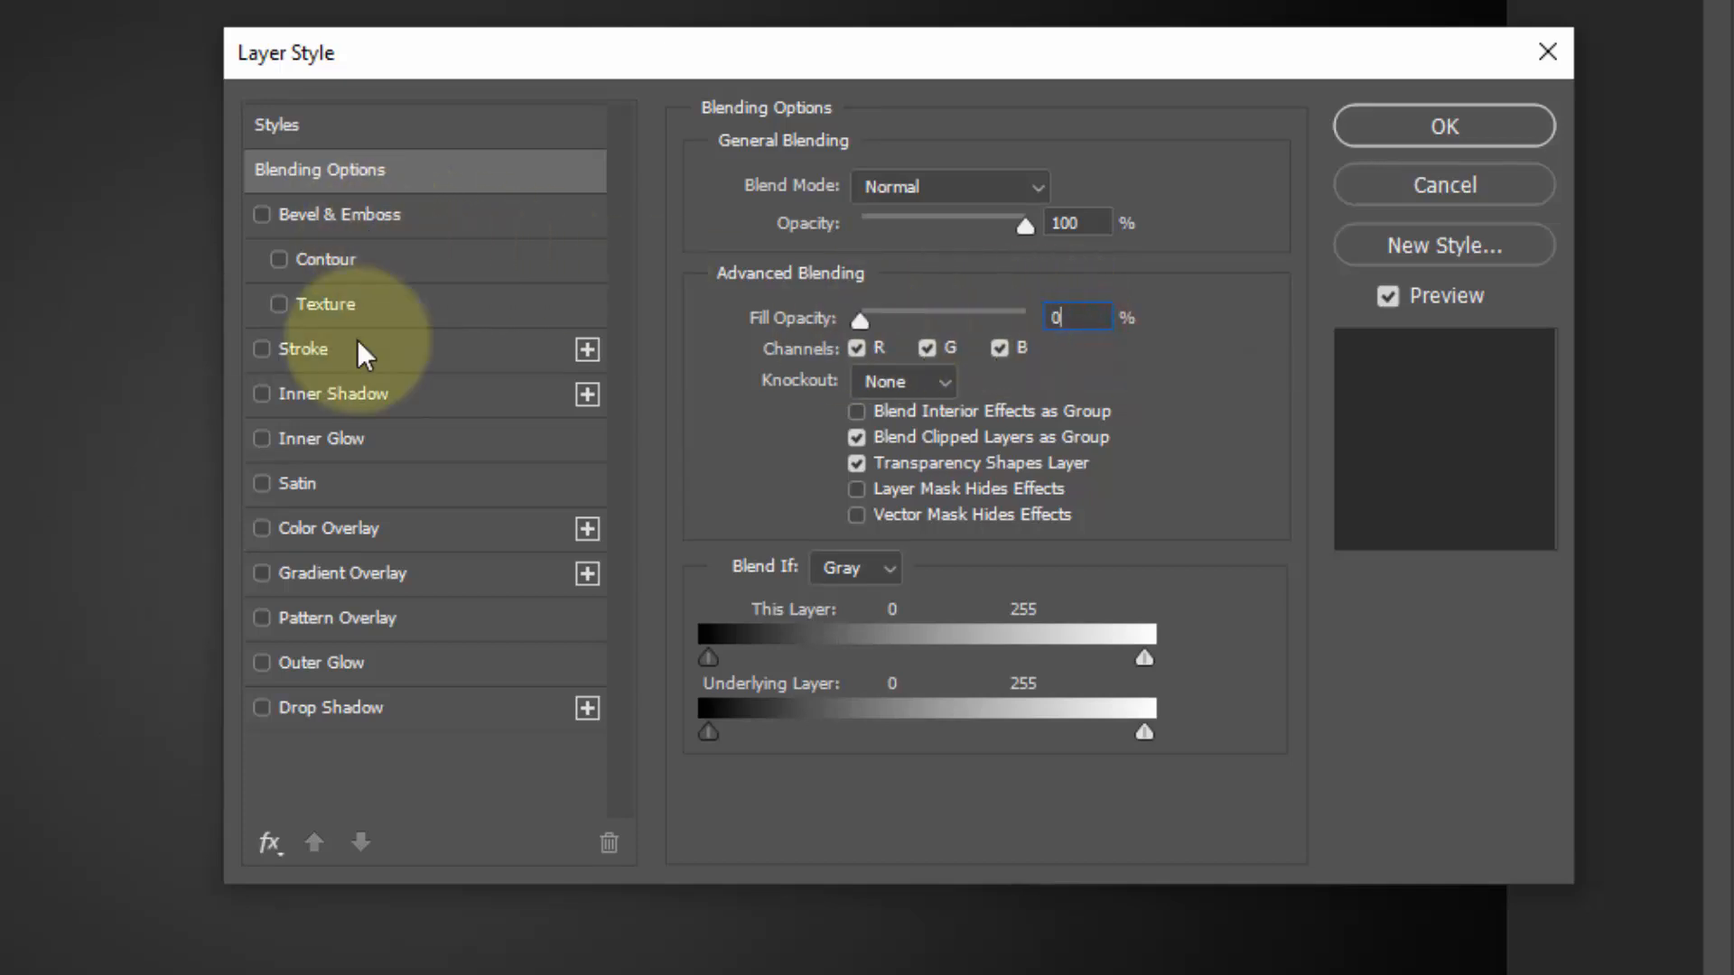
# Add a drop shadow to the Shadow layer and set its colour to #696970.
pyautogui.click(336, 711)
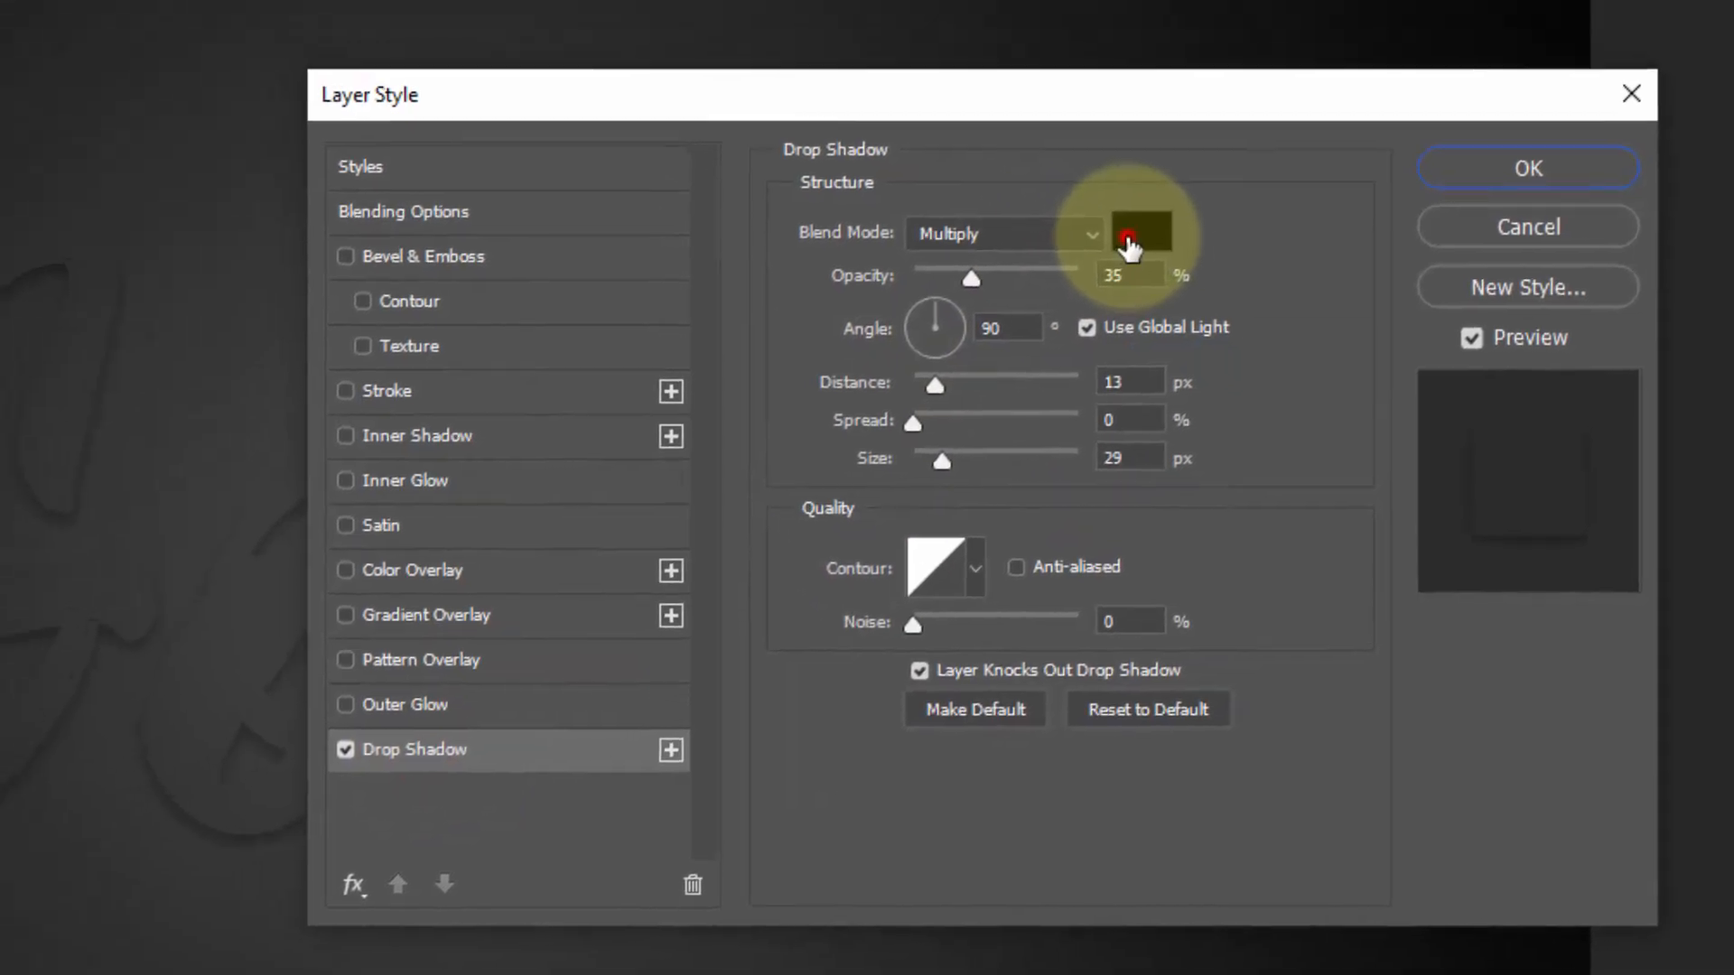
pyautogui.click(1045, 192)
pyautogui.write('6')
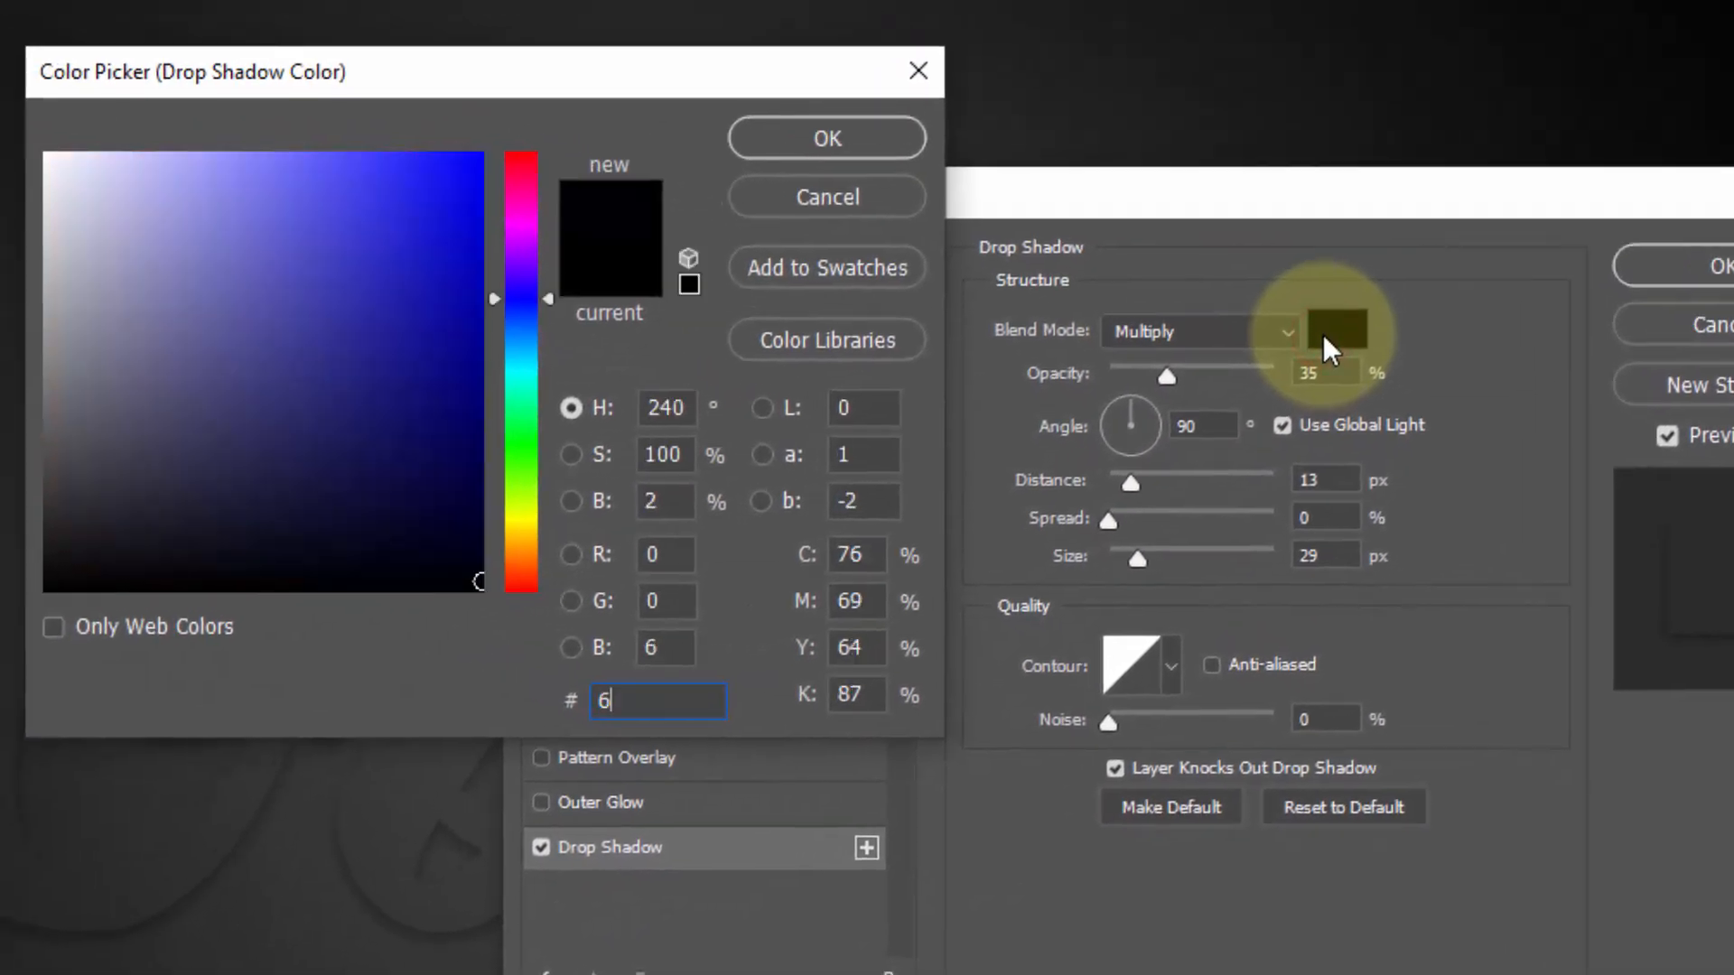
pyautogui.write('96970')
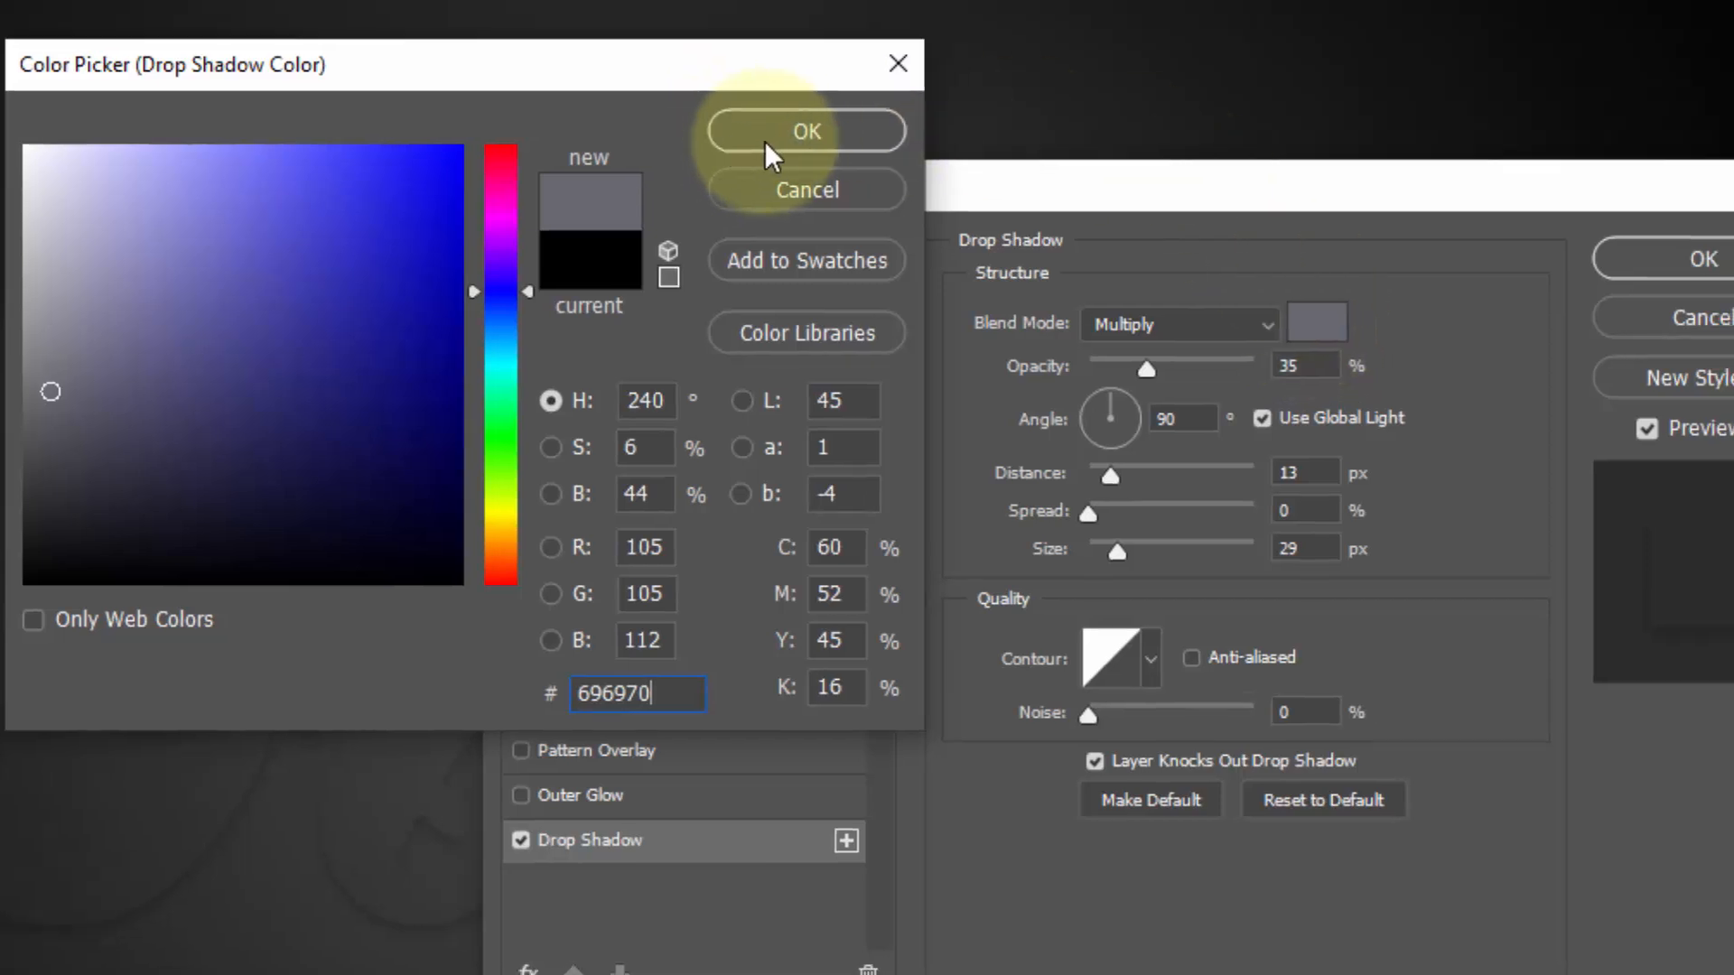
pyautogui.click(813, 144)
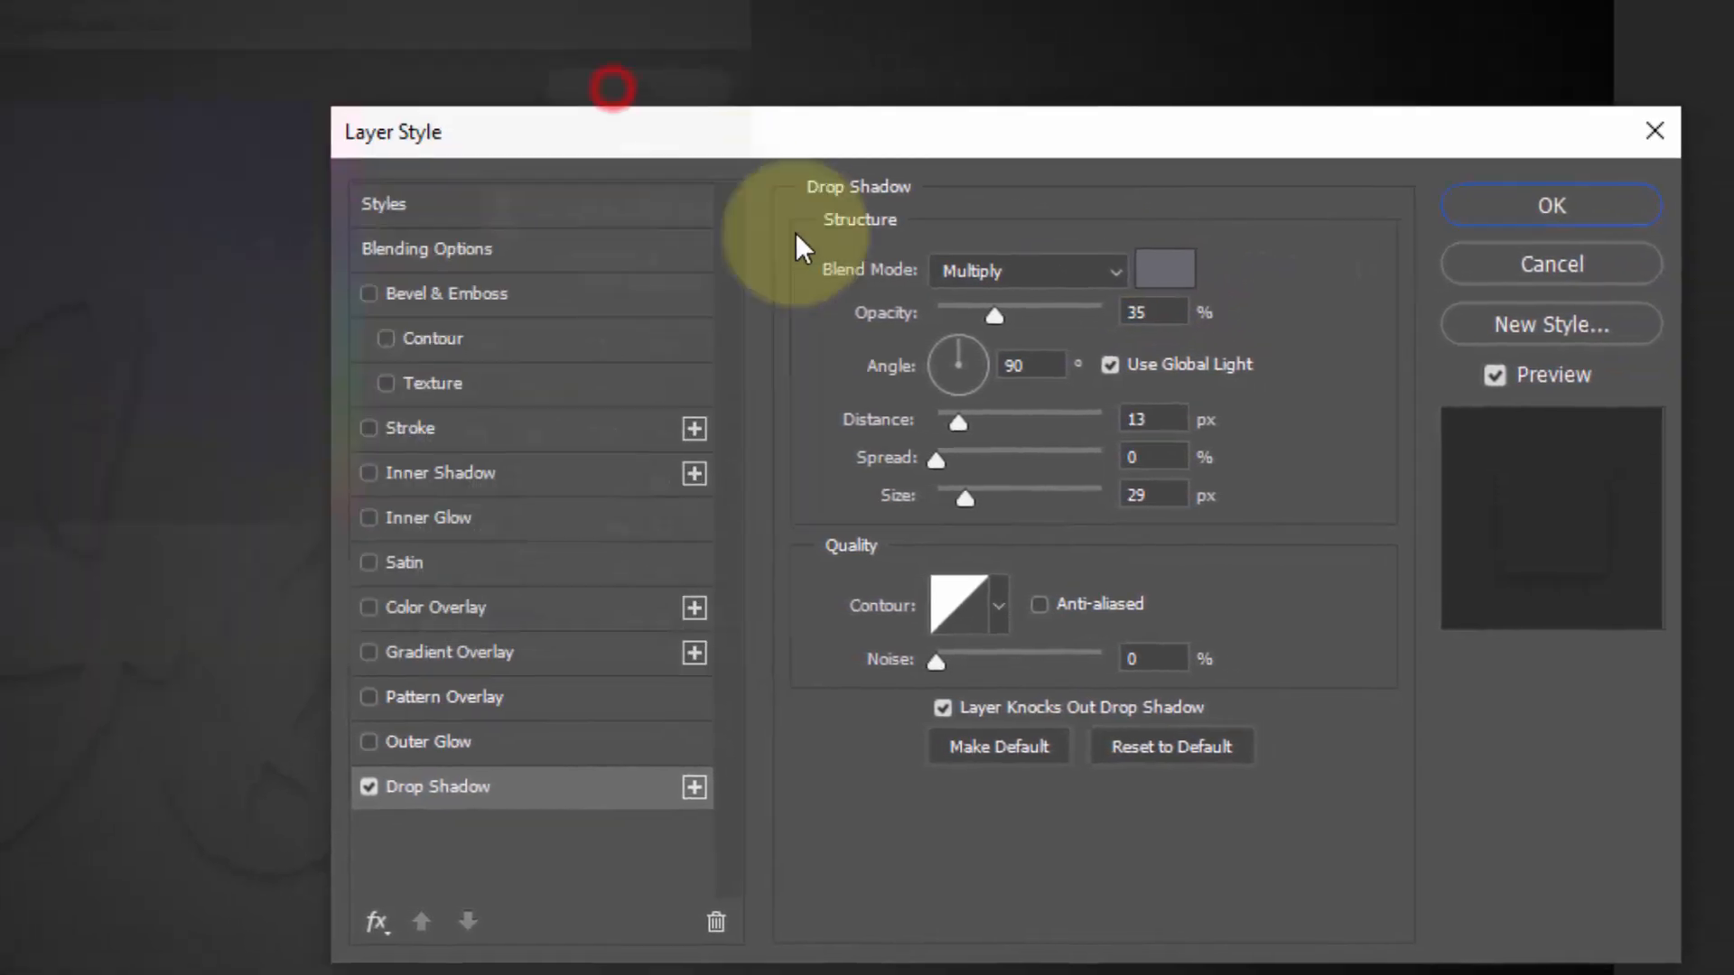
# Set the drop shadow to 41% opacity, 120° angle without global light, 46 px distance and 115 px size.
pyautogui.doubleClick(1335, 373)
pyautogui.write('41')
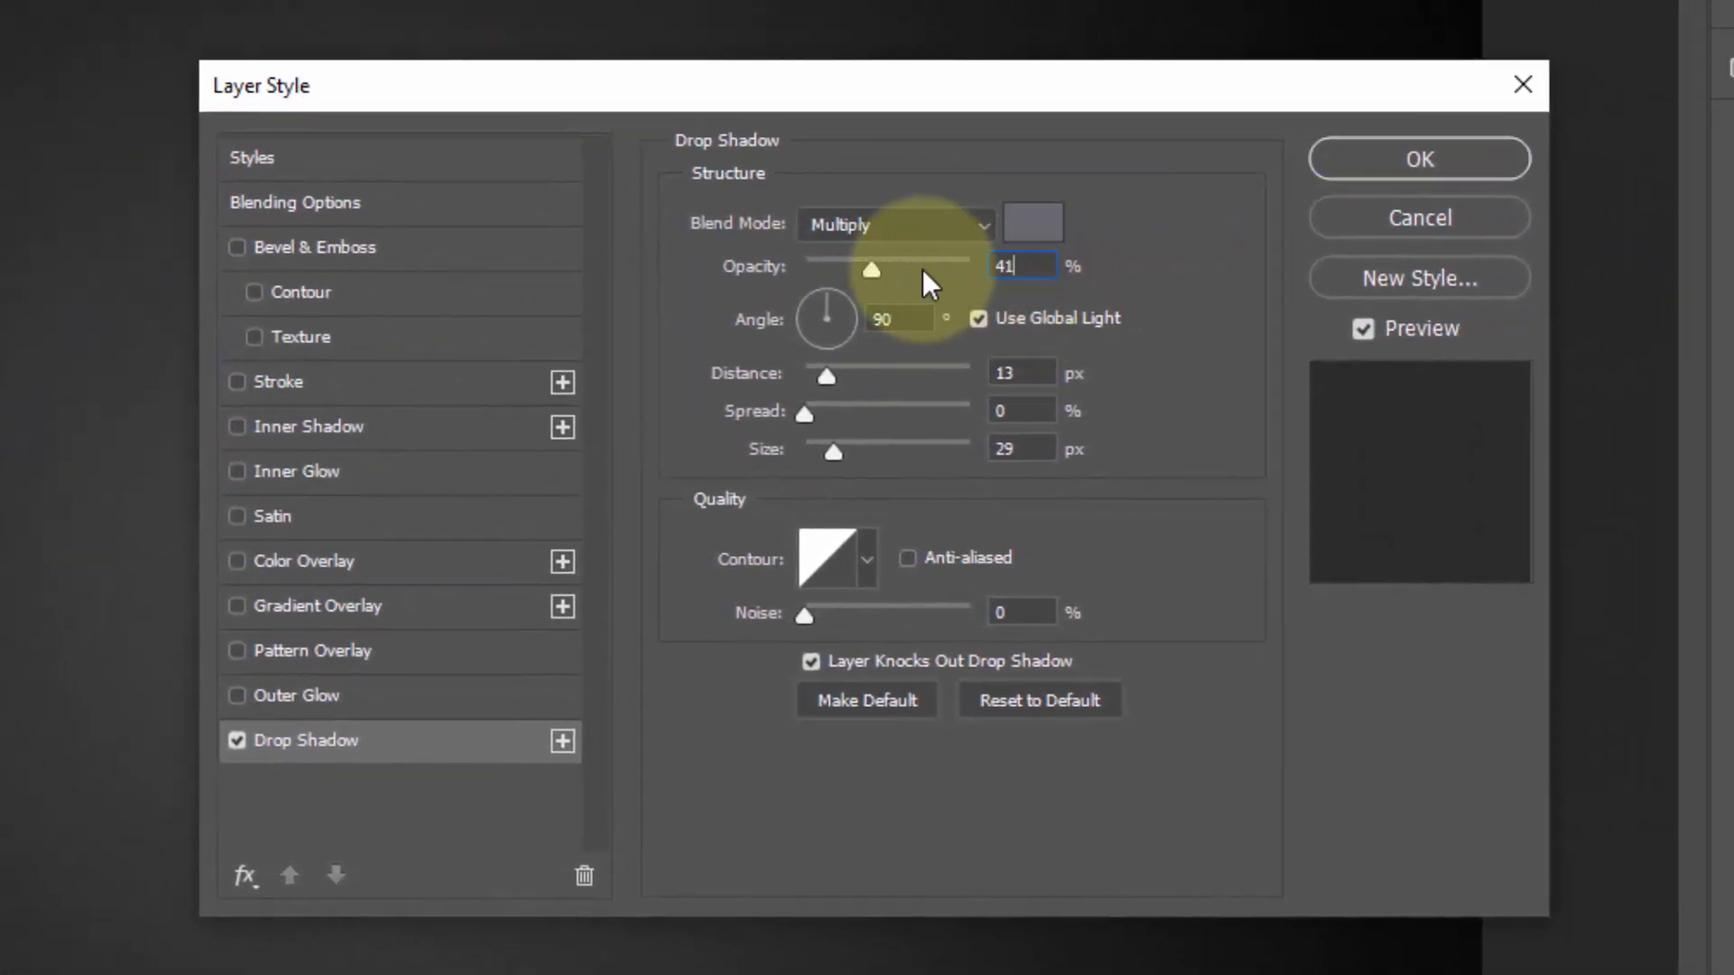
pyautogui.click(976, 320)
pyautogui.doubleClick(898, 319)
pyautogui.write('120')
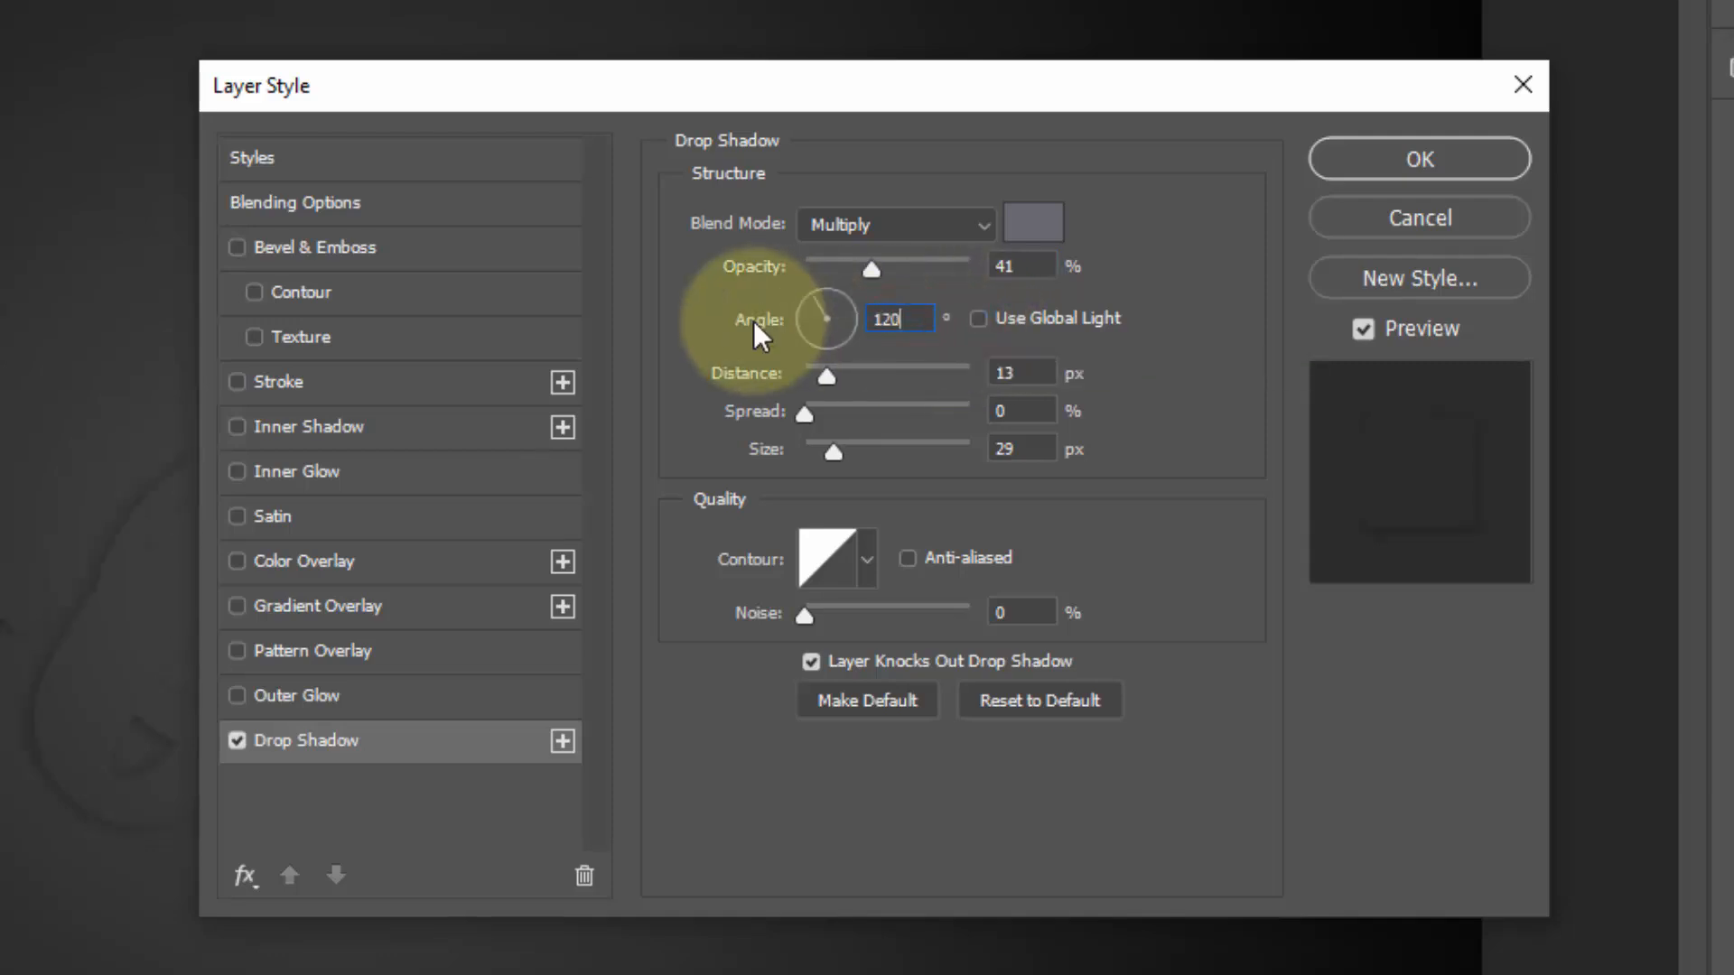
pyautogui.doubleClick(1020, 373)
pyautogui.write('4')
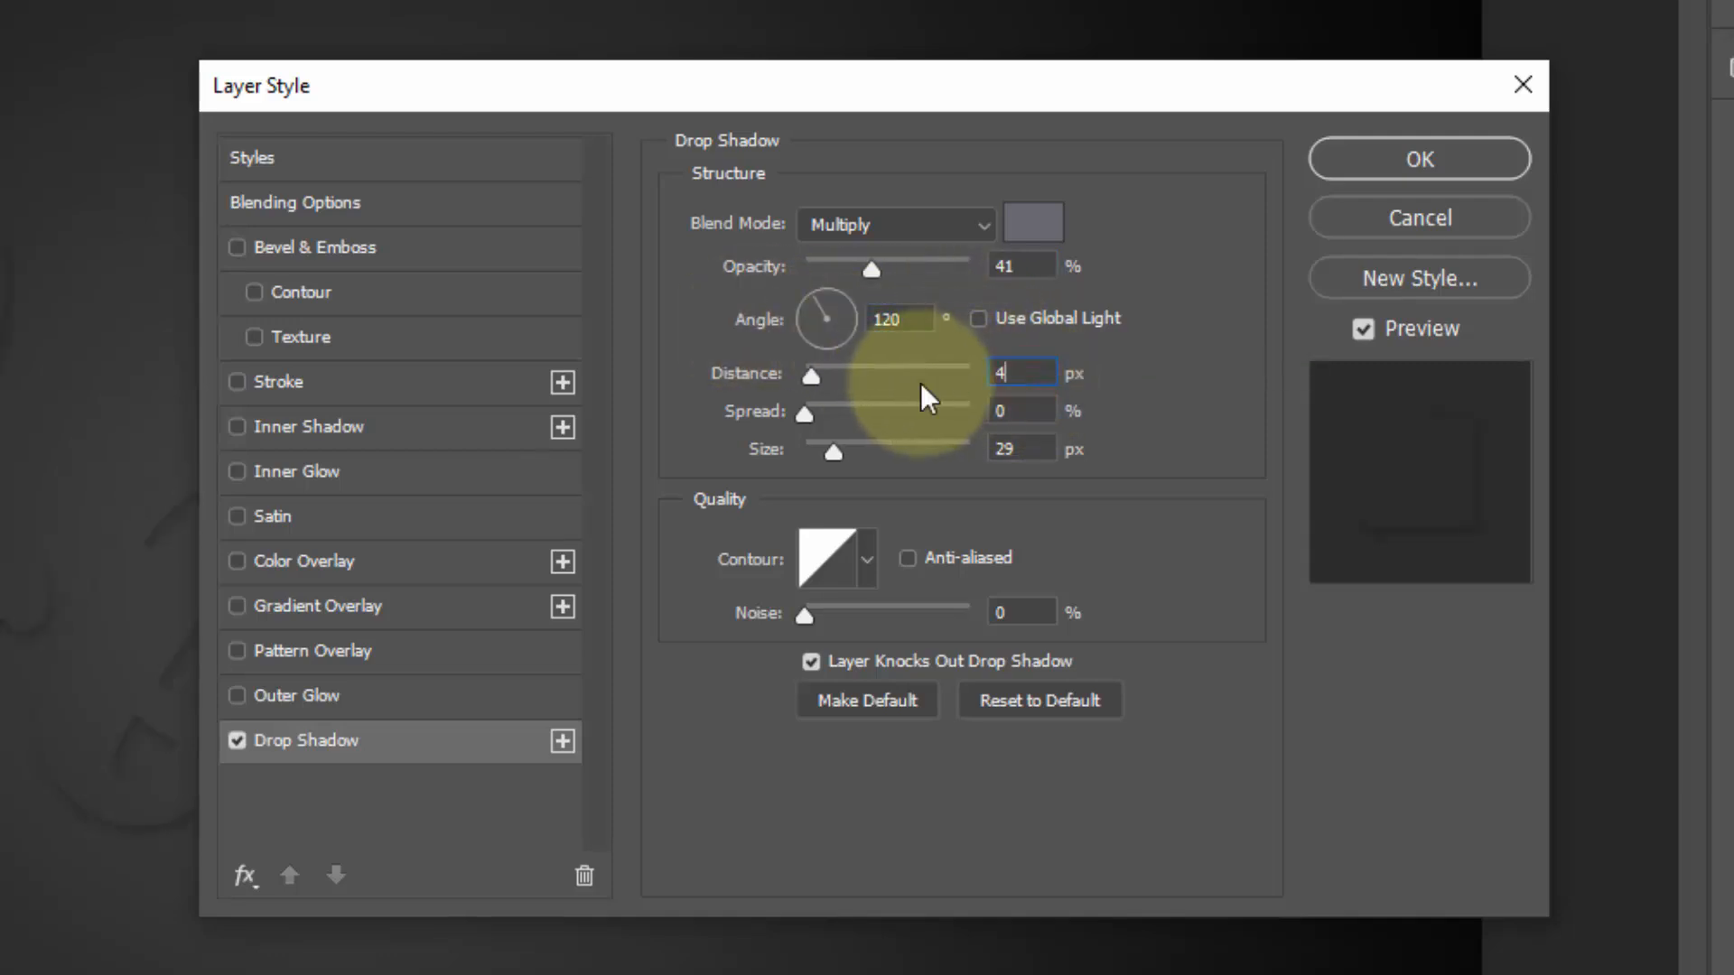
pyautogui.write('6')
pyautogui.doubleClick(1061, 449)
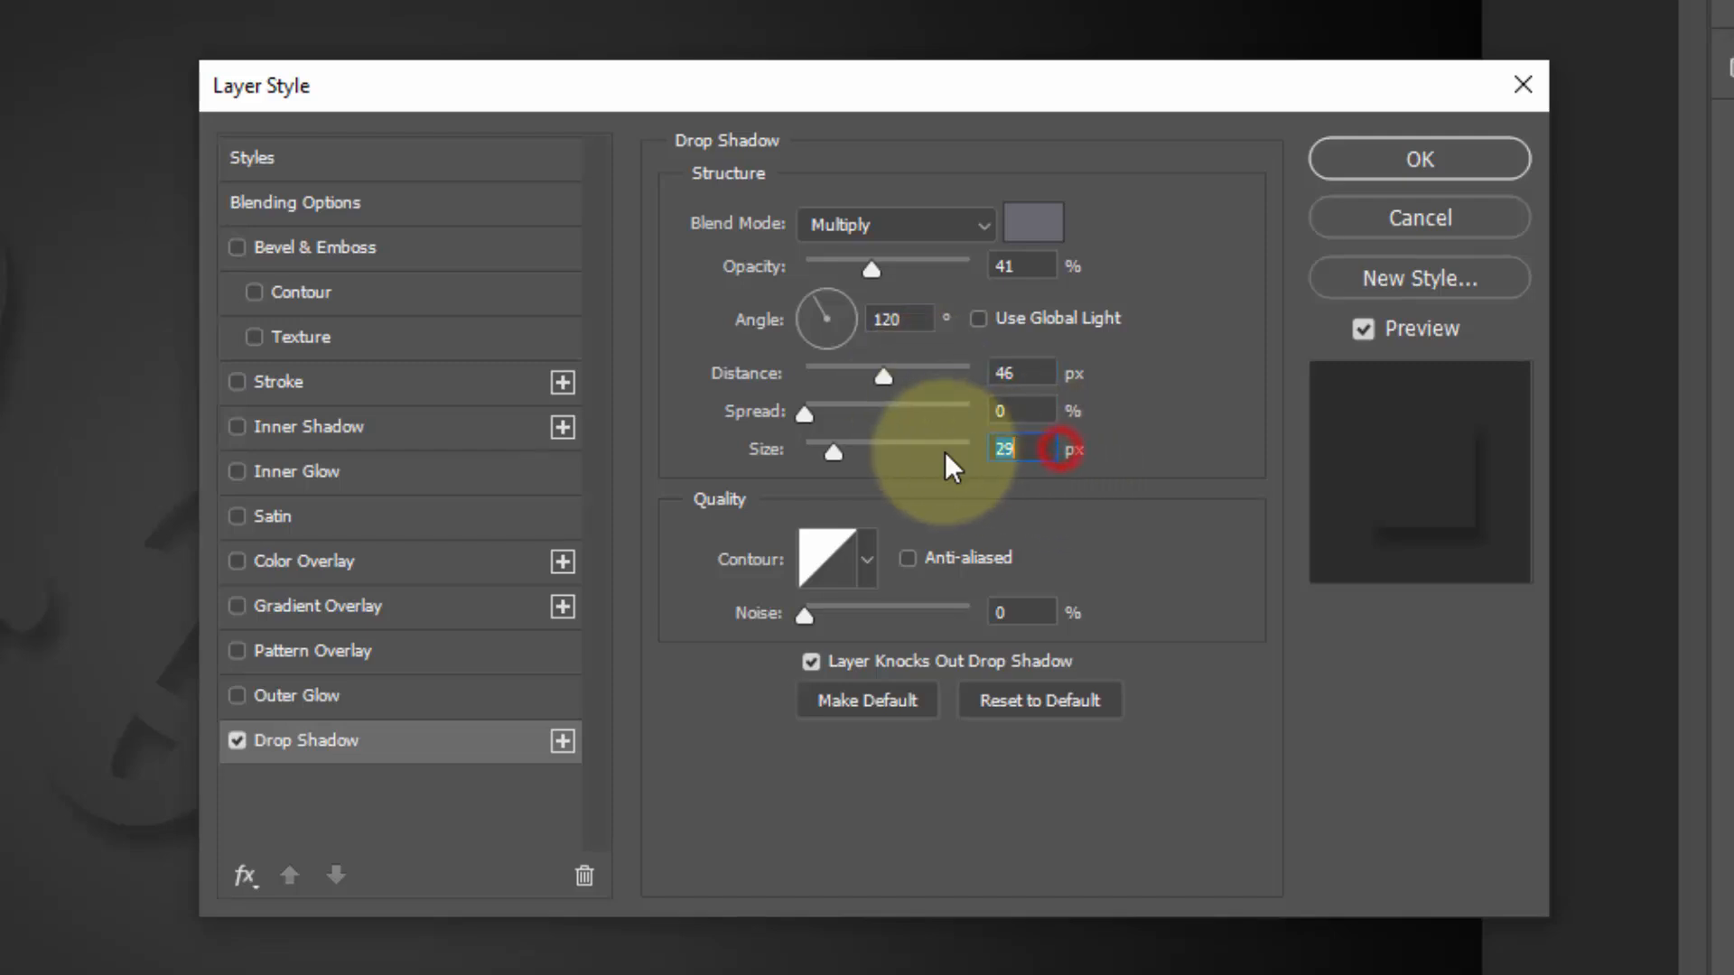
pyautogui.write('115')
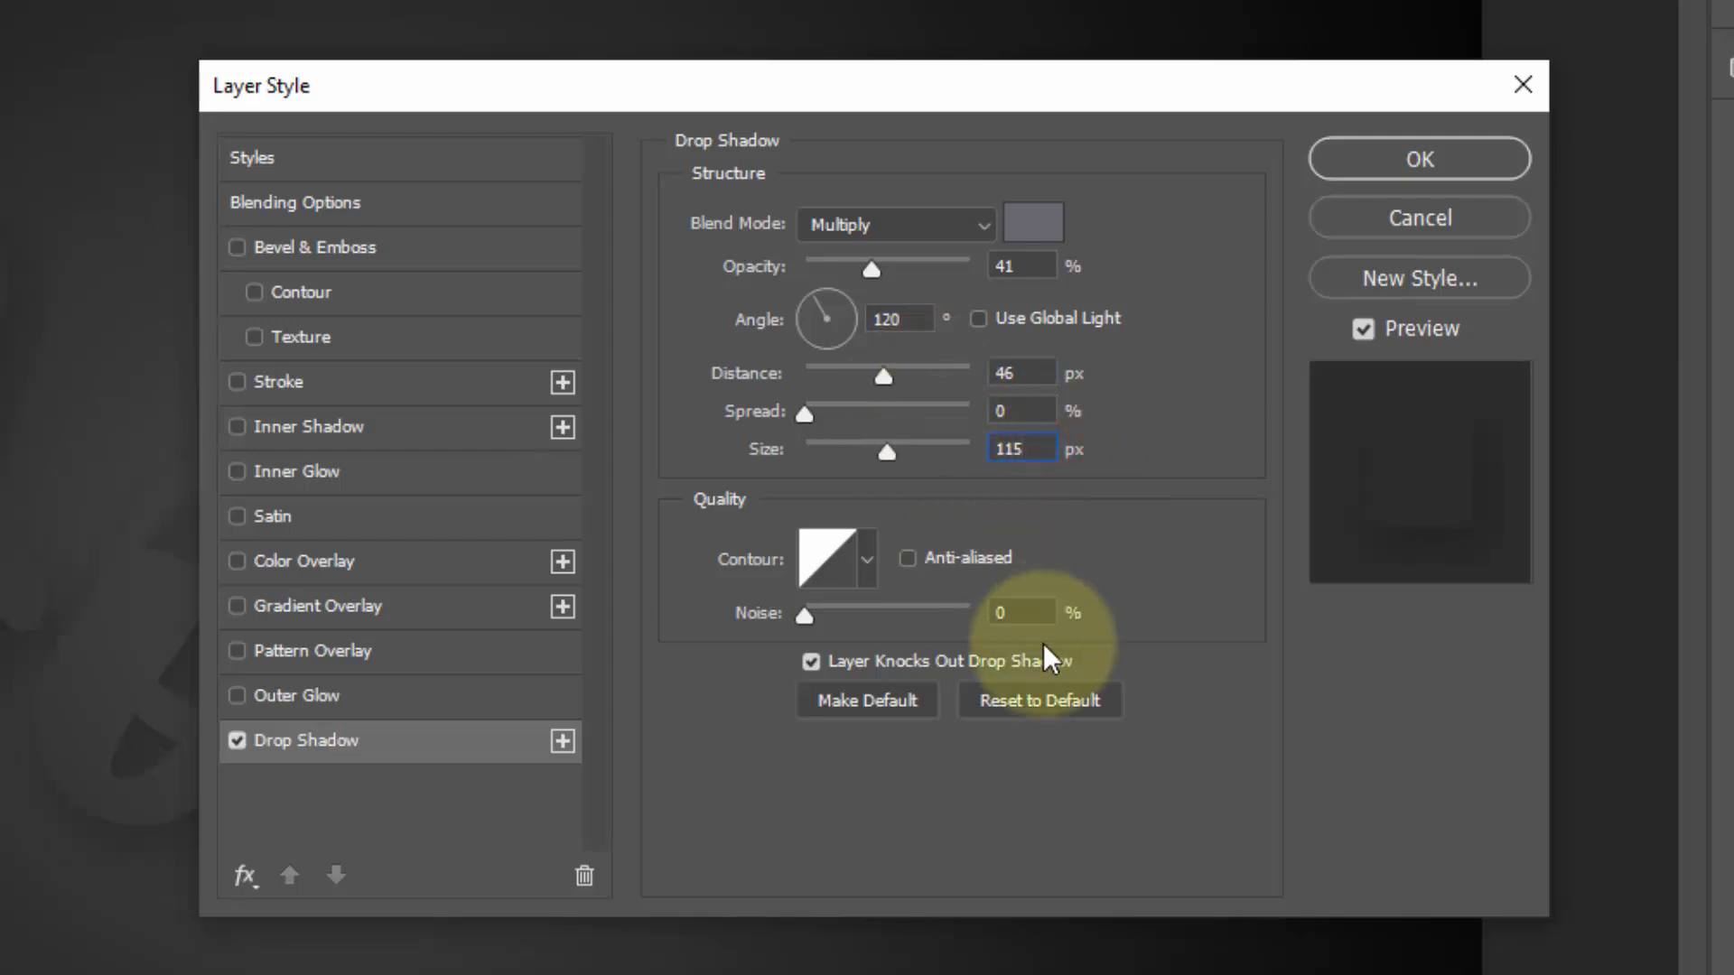
# Add a second drop shadow with 82% opacity, 33 px distance and 75 px size.
pyautogui.click(563, 740)
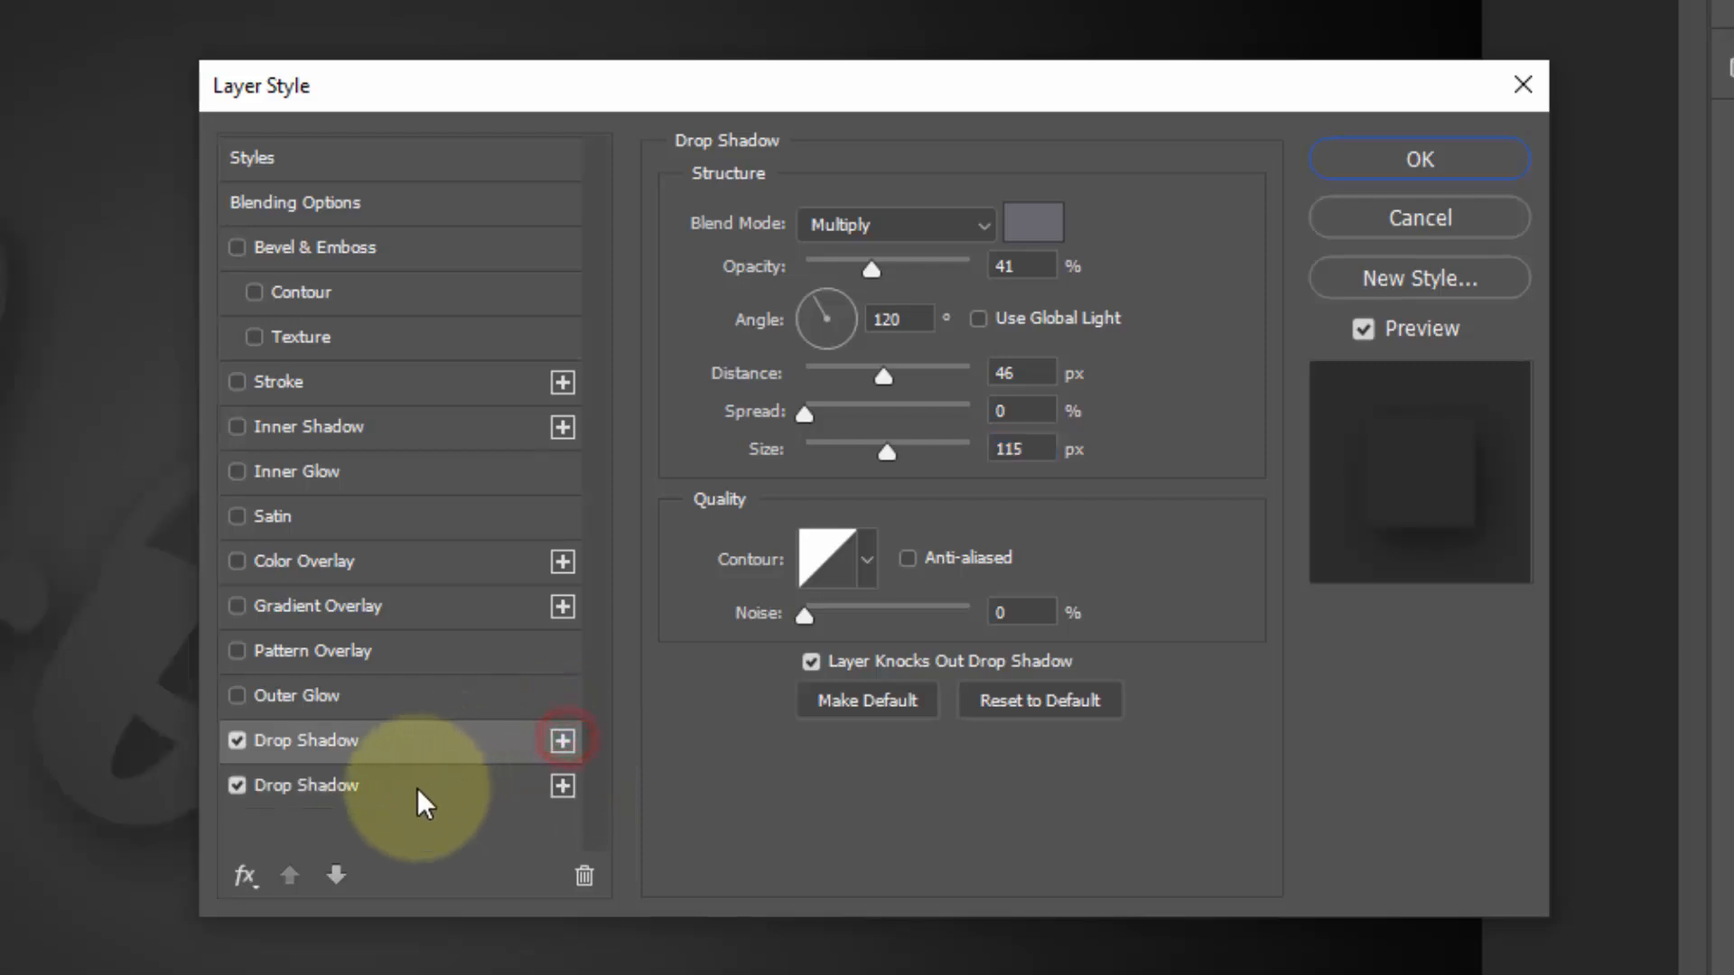
pyautogui.click(412, 790)
pyautogui.doubleClick(1038, 264)
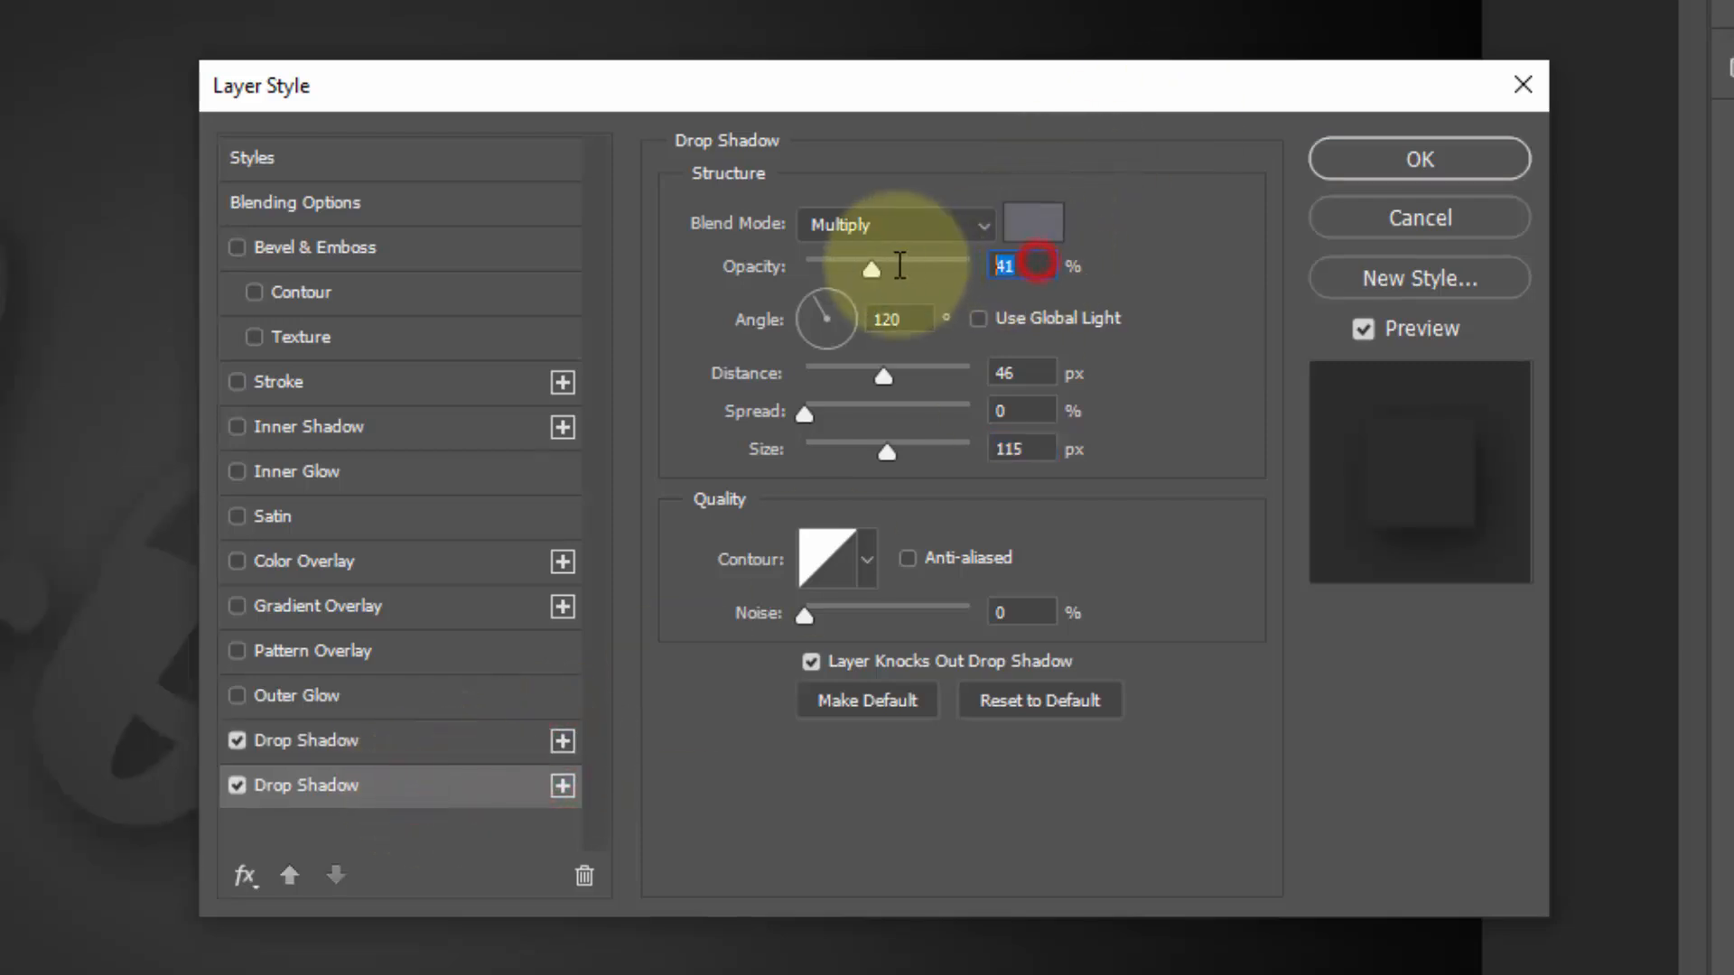
pyautogui.write('82')
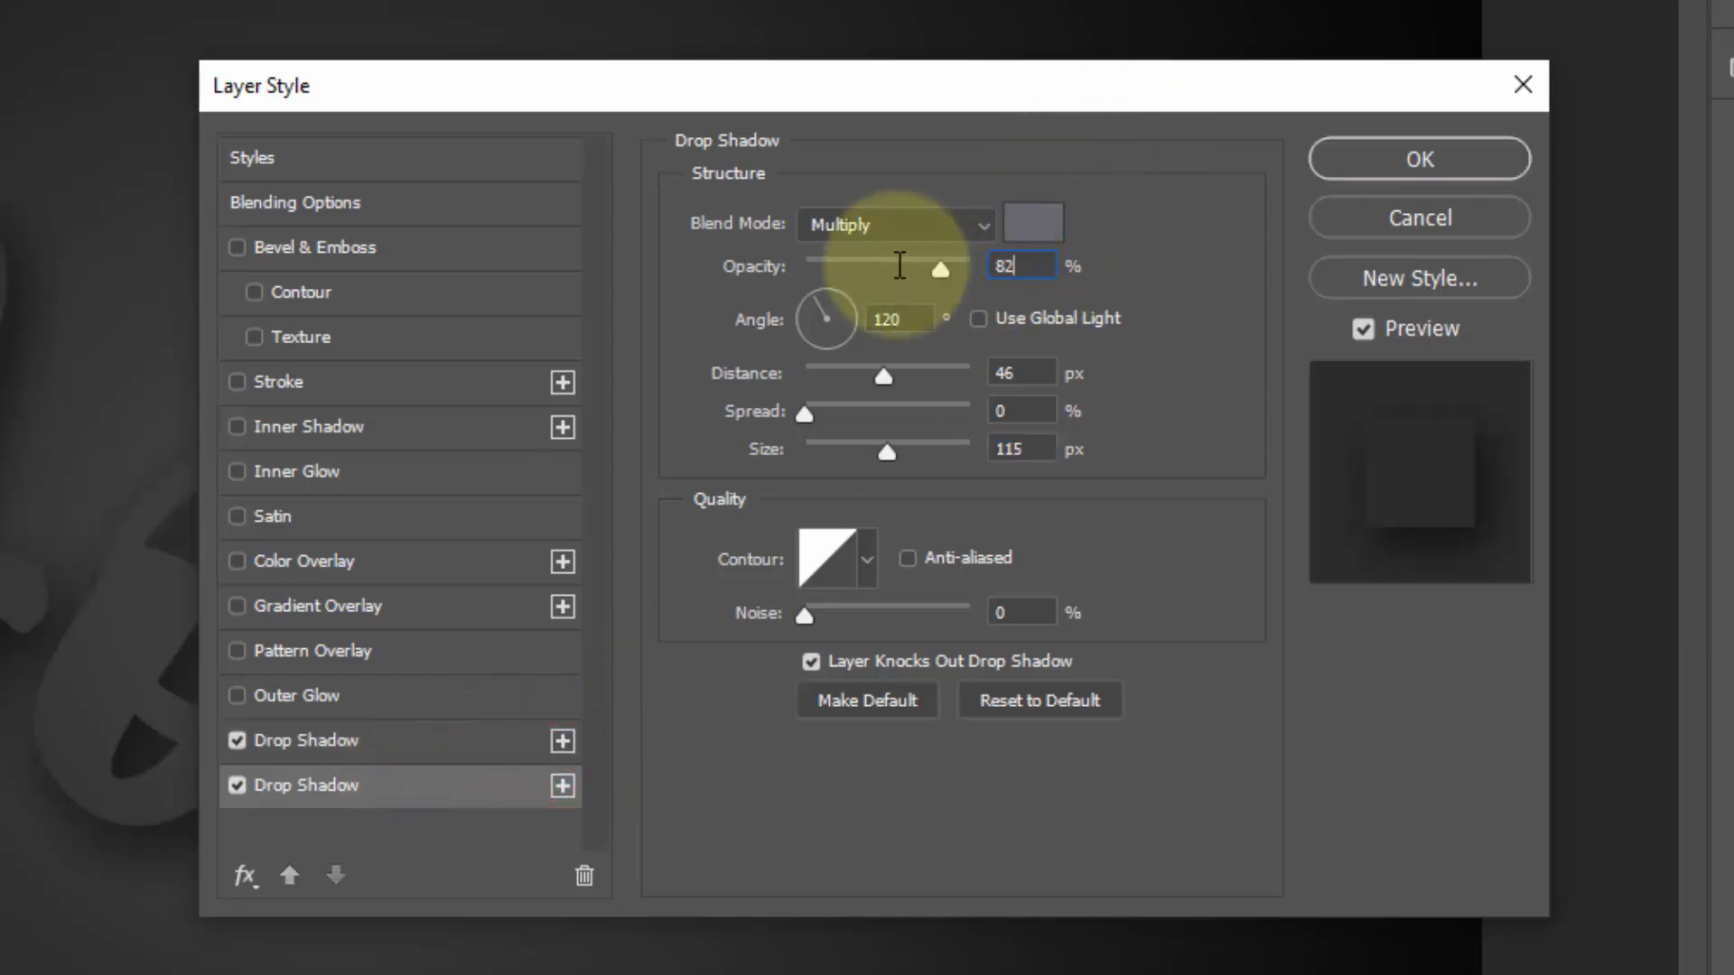
pyautogui.doubleClick(1031, 371)
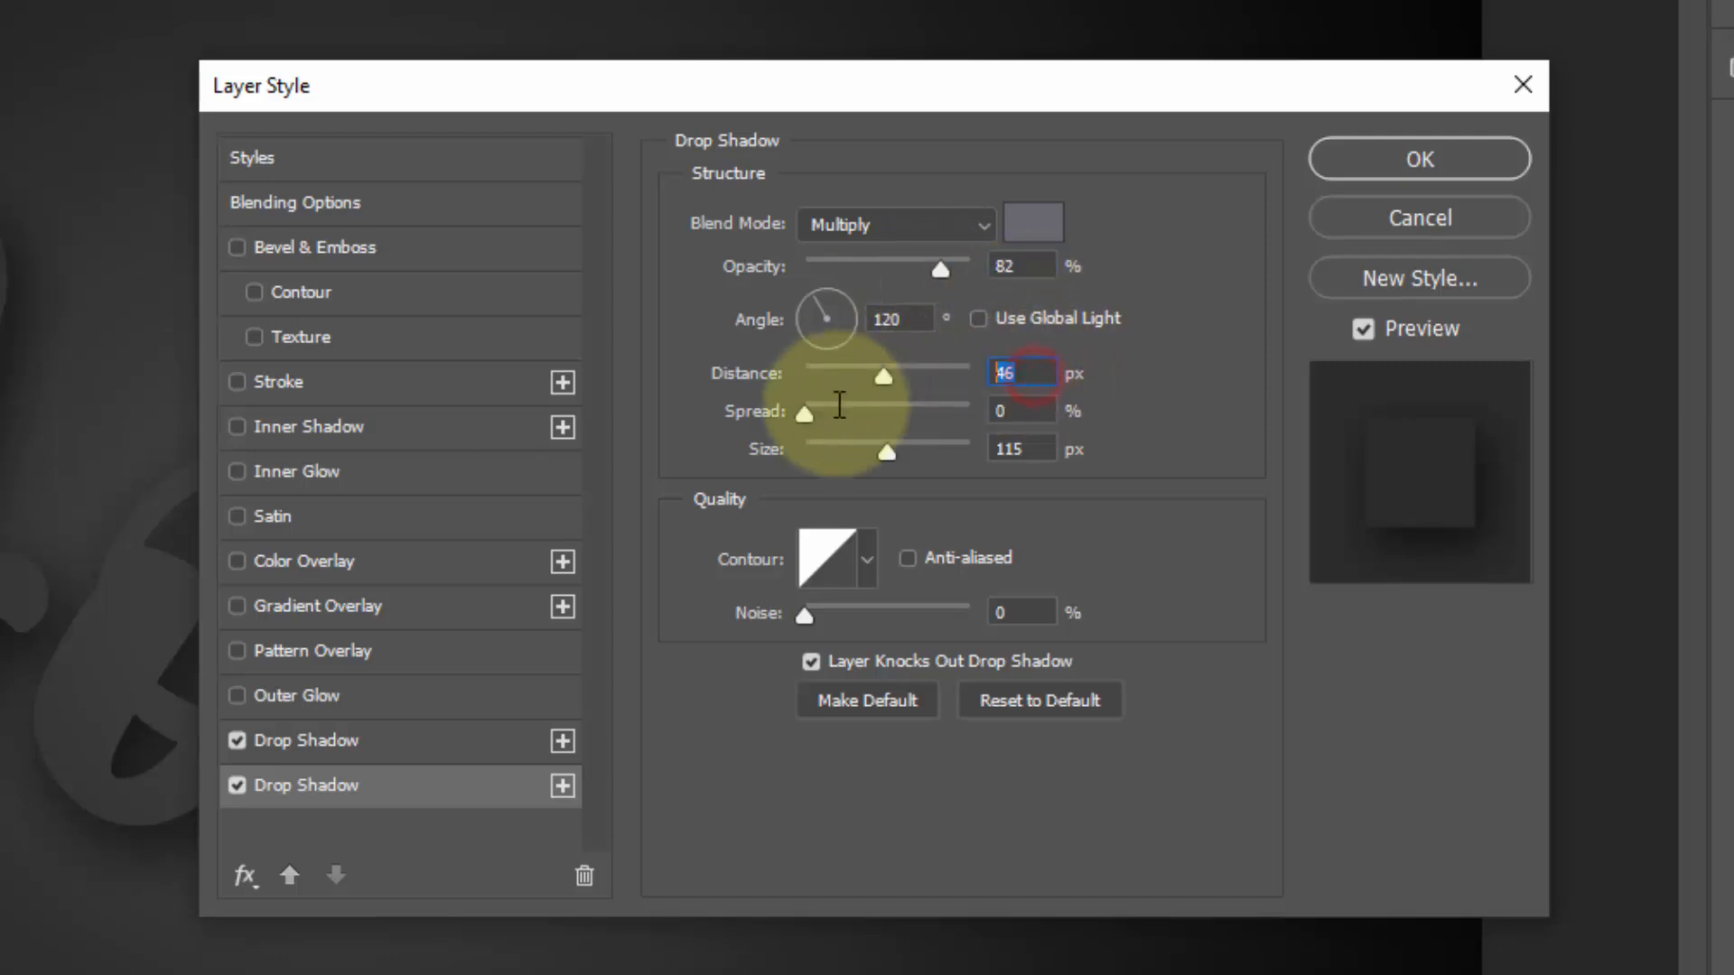
pyautogui.doubleClick(1037, 448)
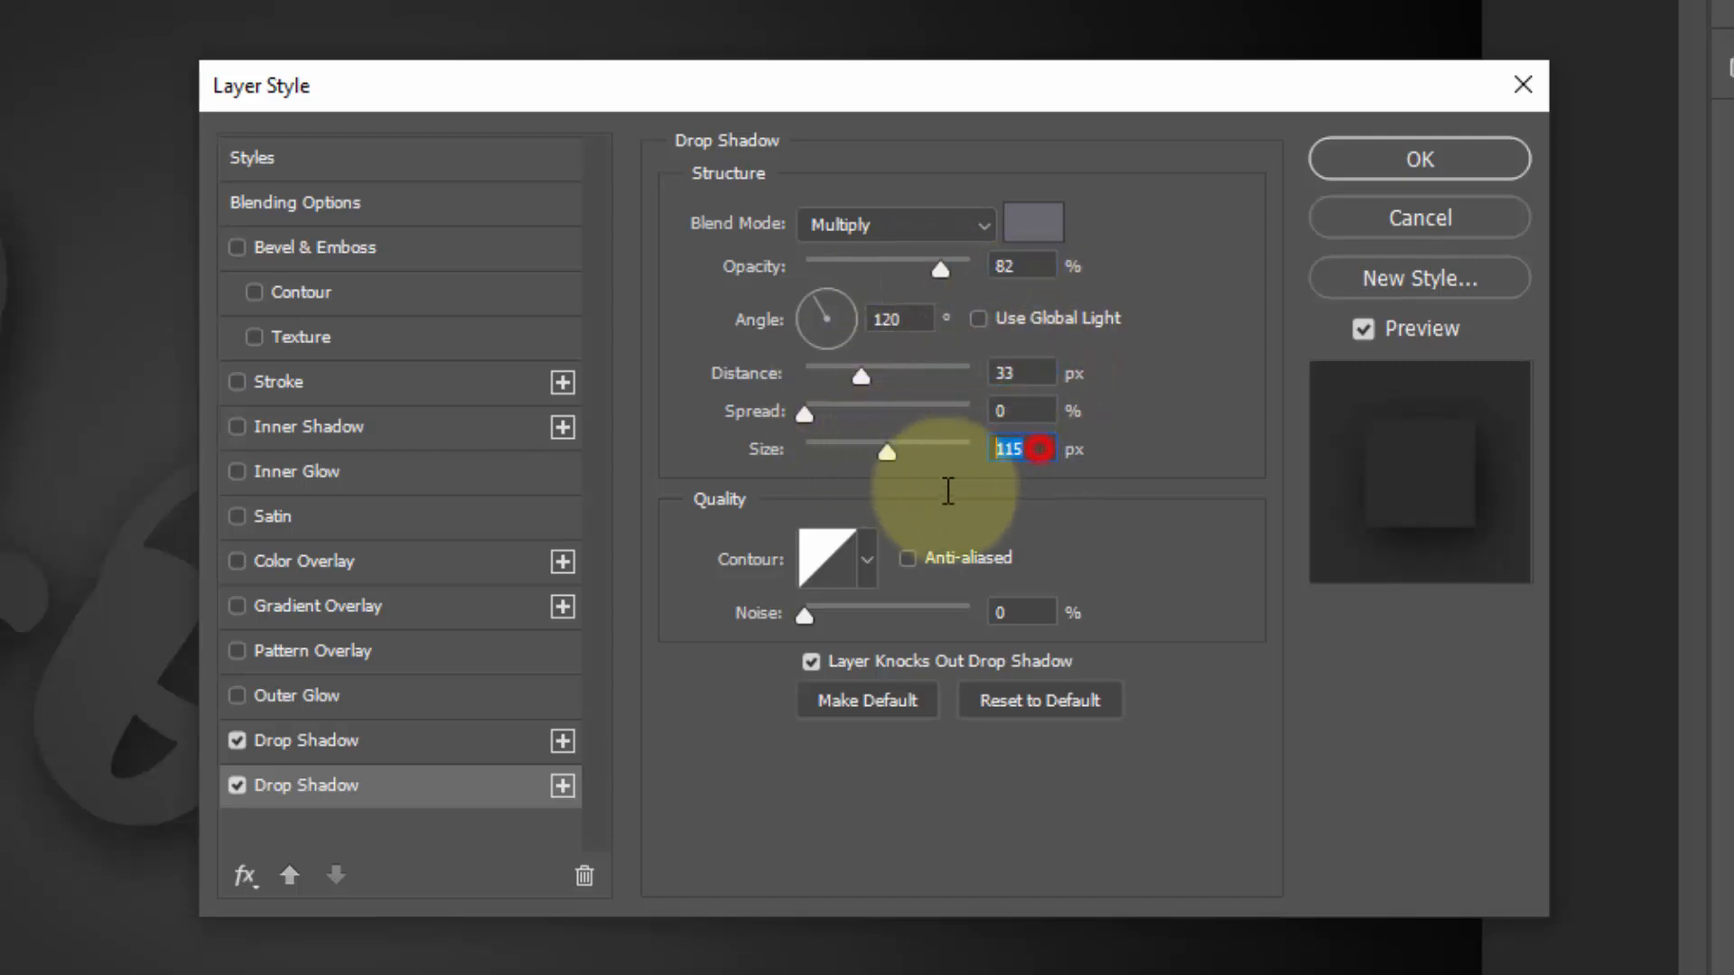
pyautogui.write('75')
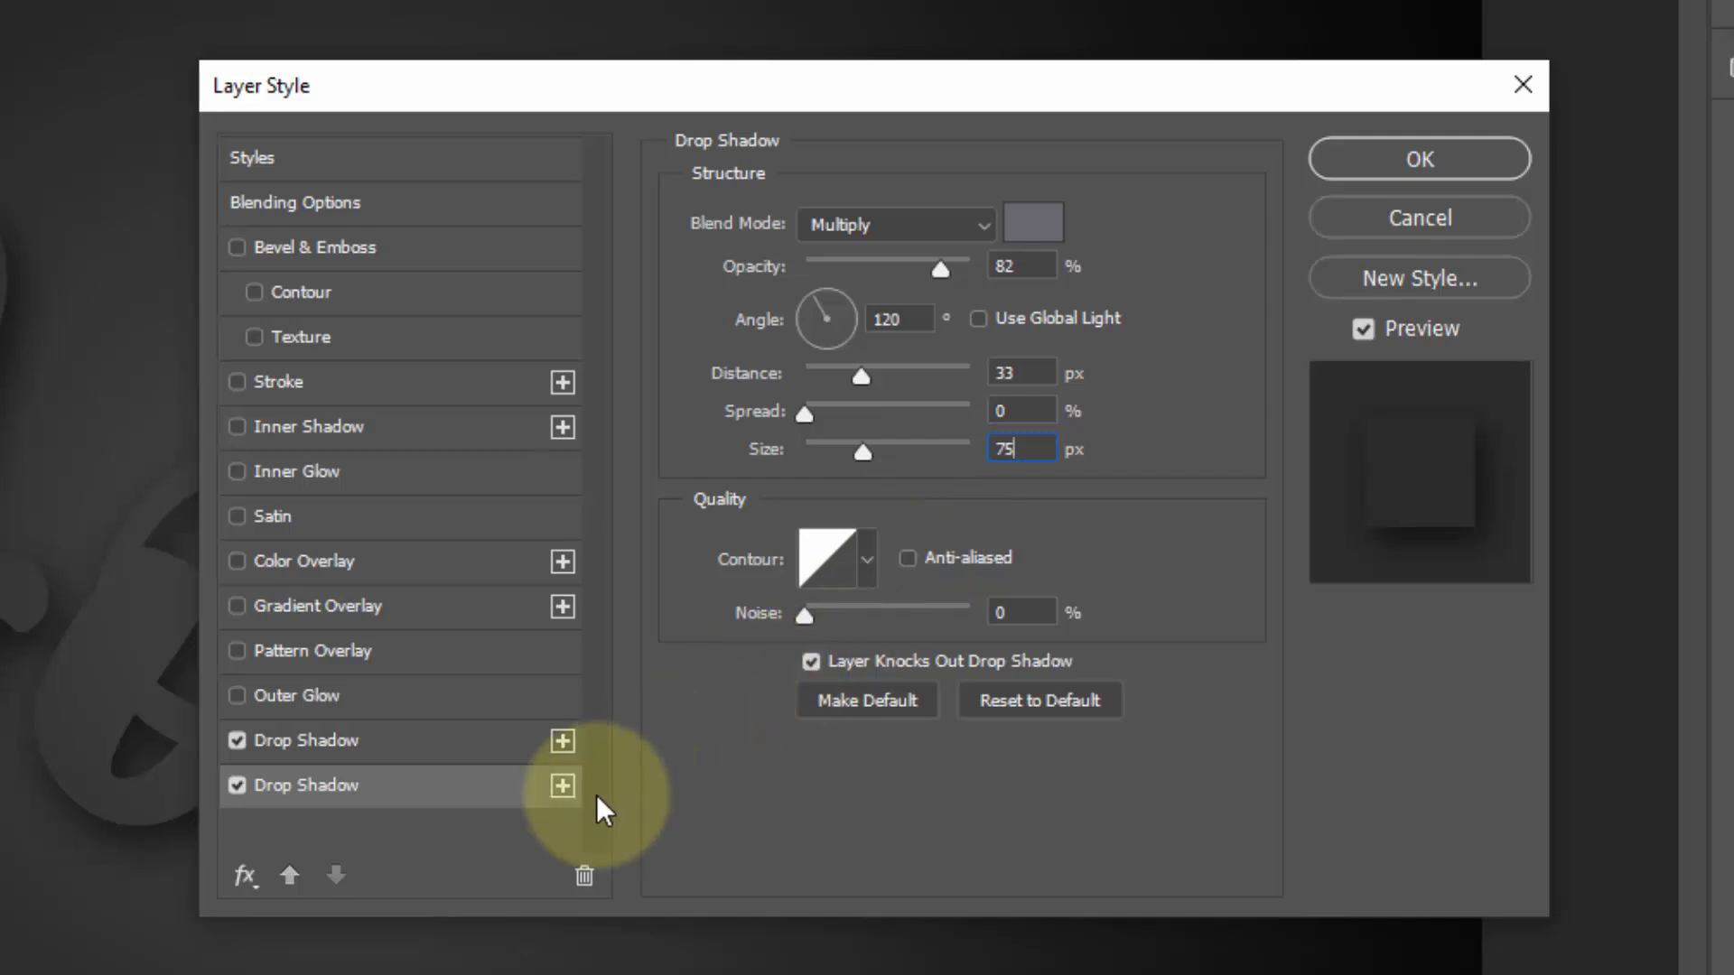
# Add a third drop shadow with 60% opacity, 20 px distance and 21 px size.
pyautogui.click(563, 786)
pyautogui.click(451, 839)
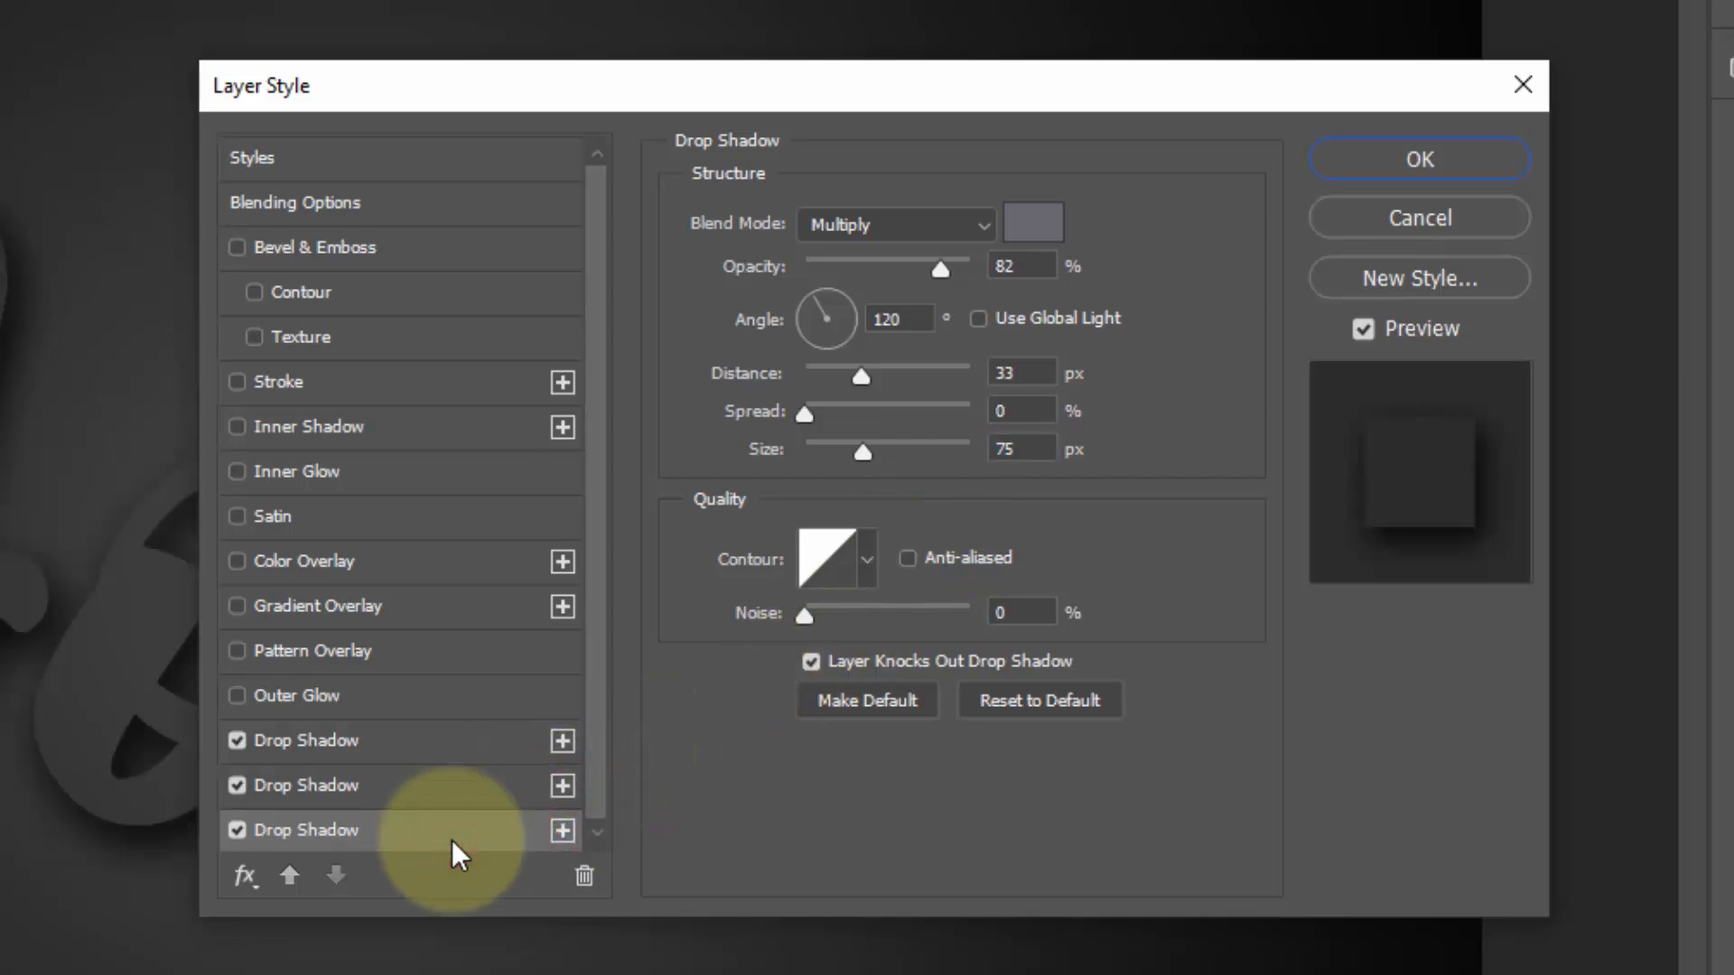
pyautogui.doubleClick(1025, 265)
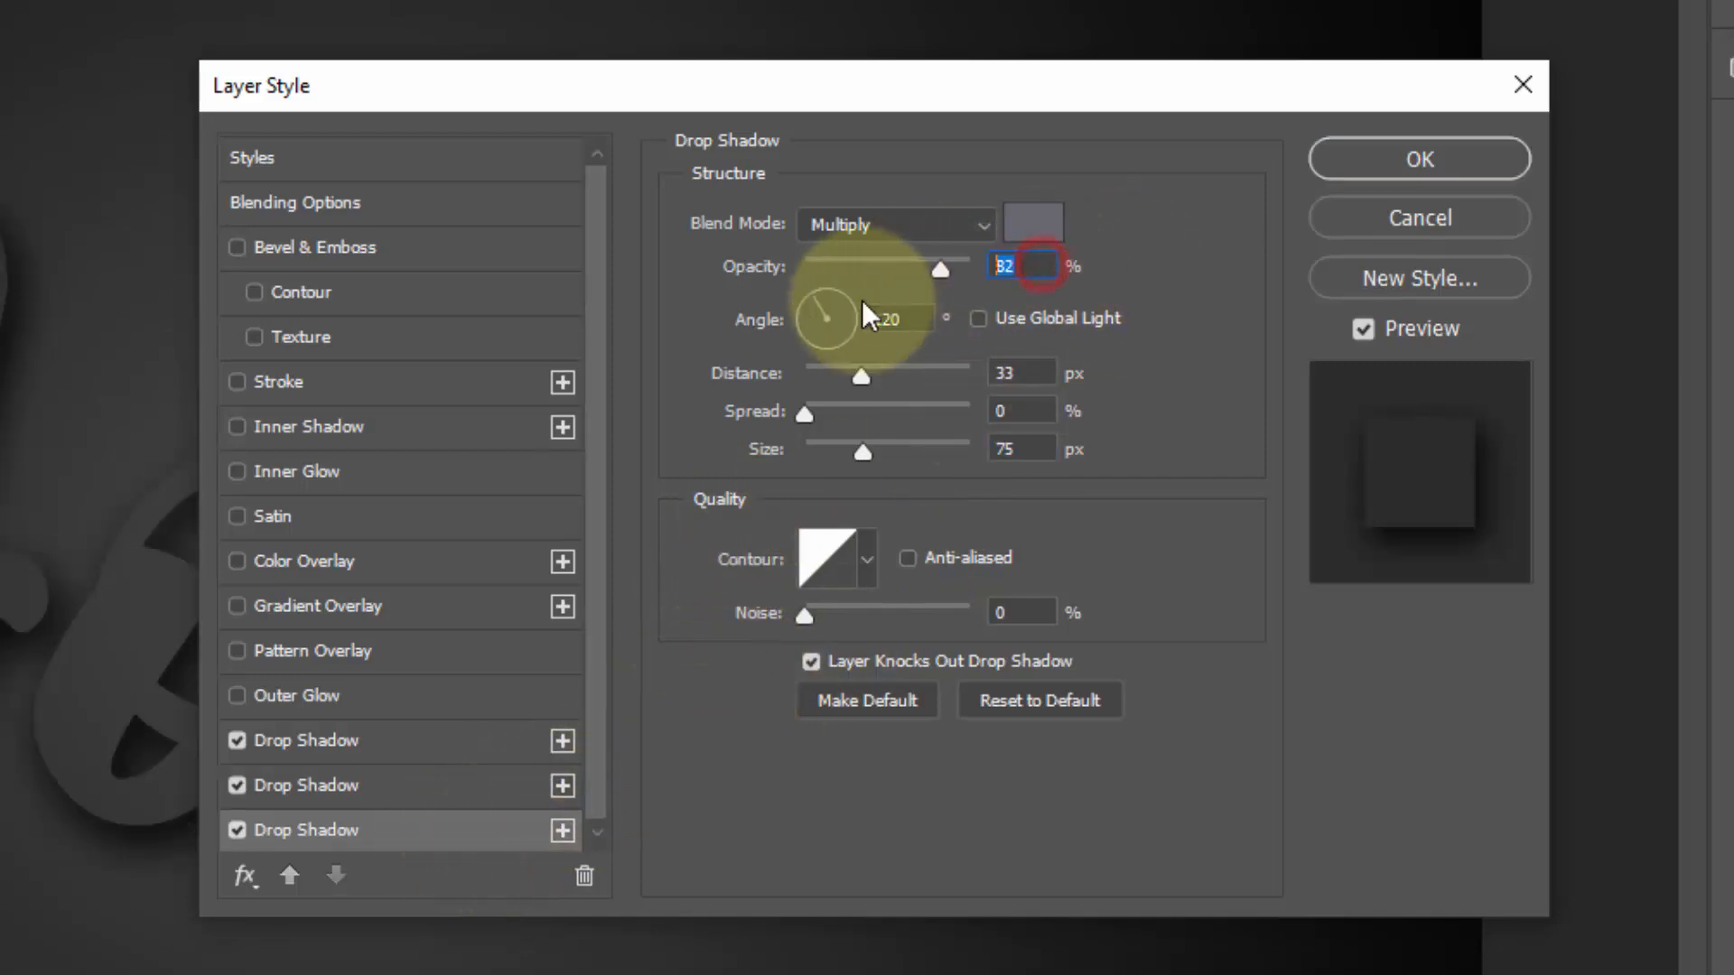
pyautogui.write('60')
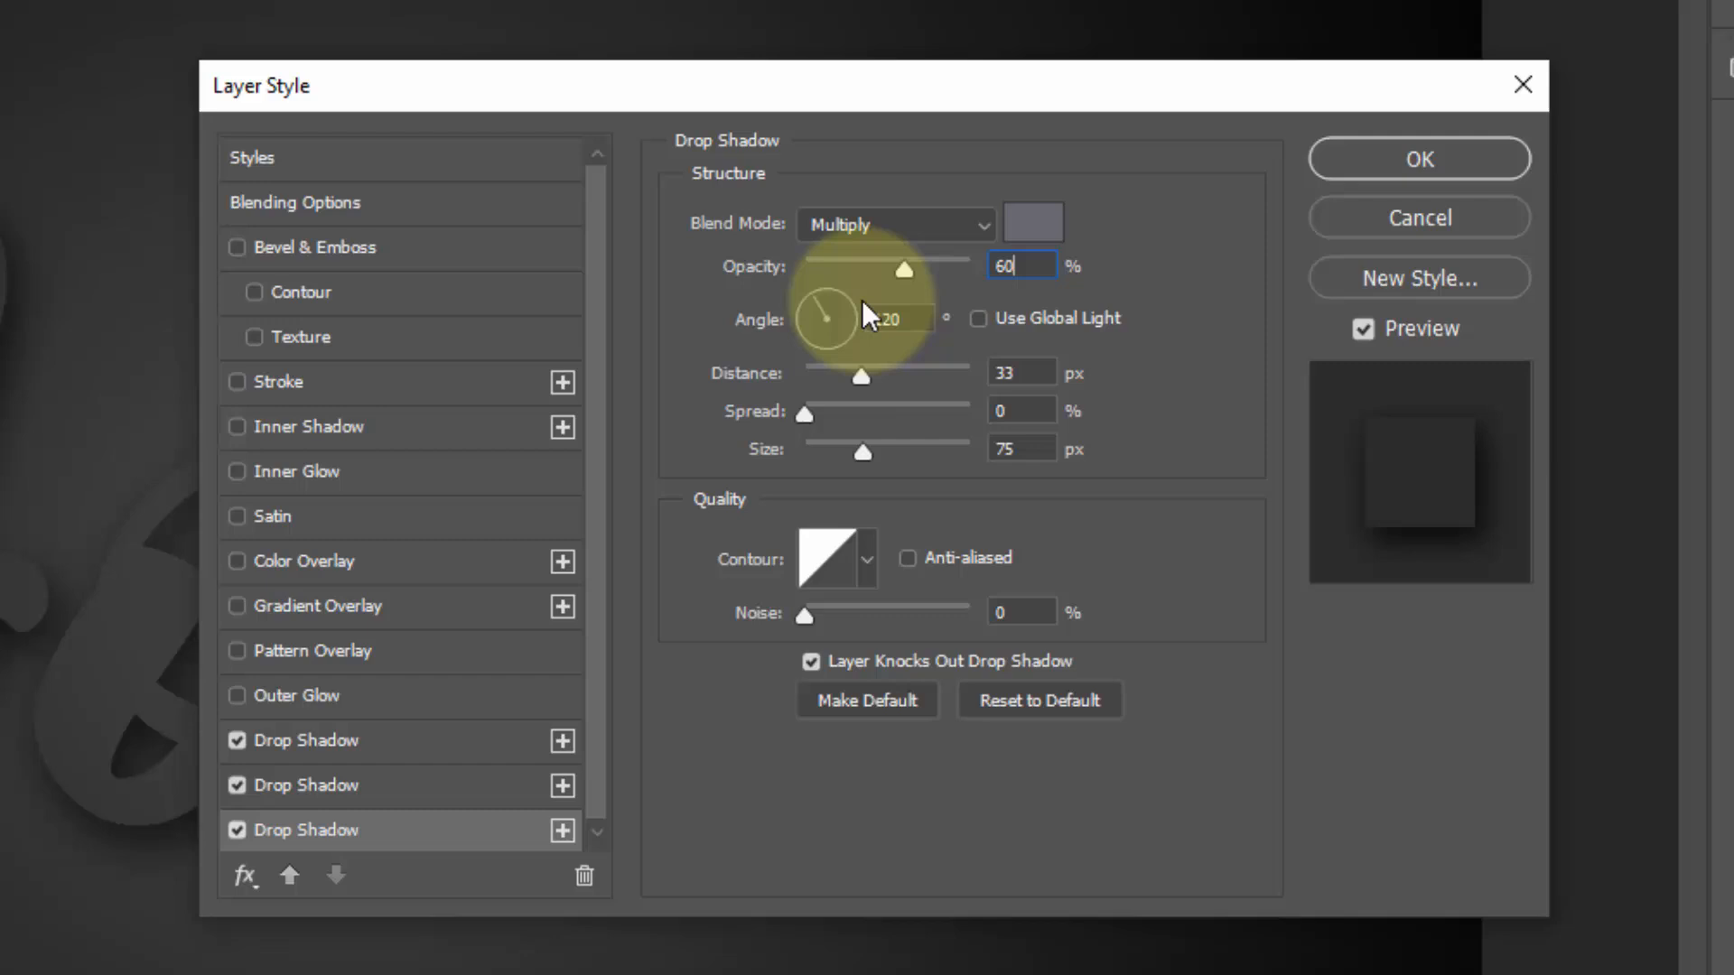
pyautogui.doubleClick(1025, 373)
pyautogui.write('20')
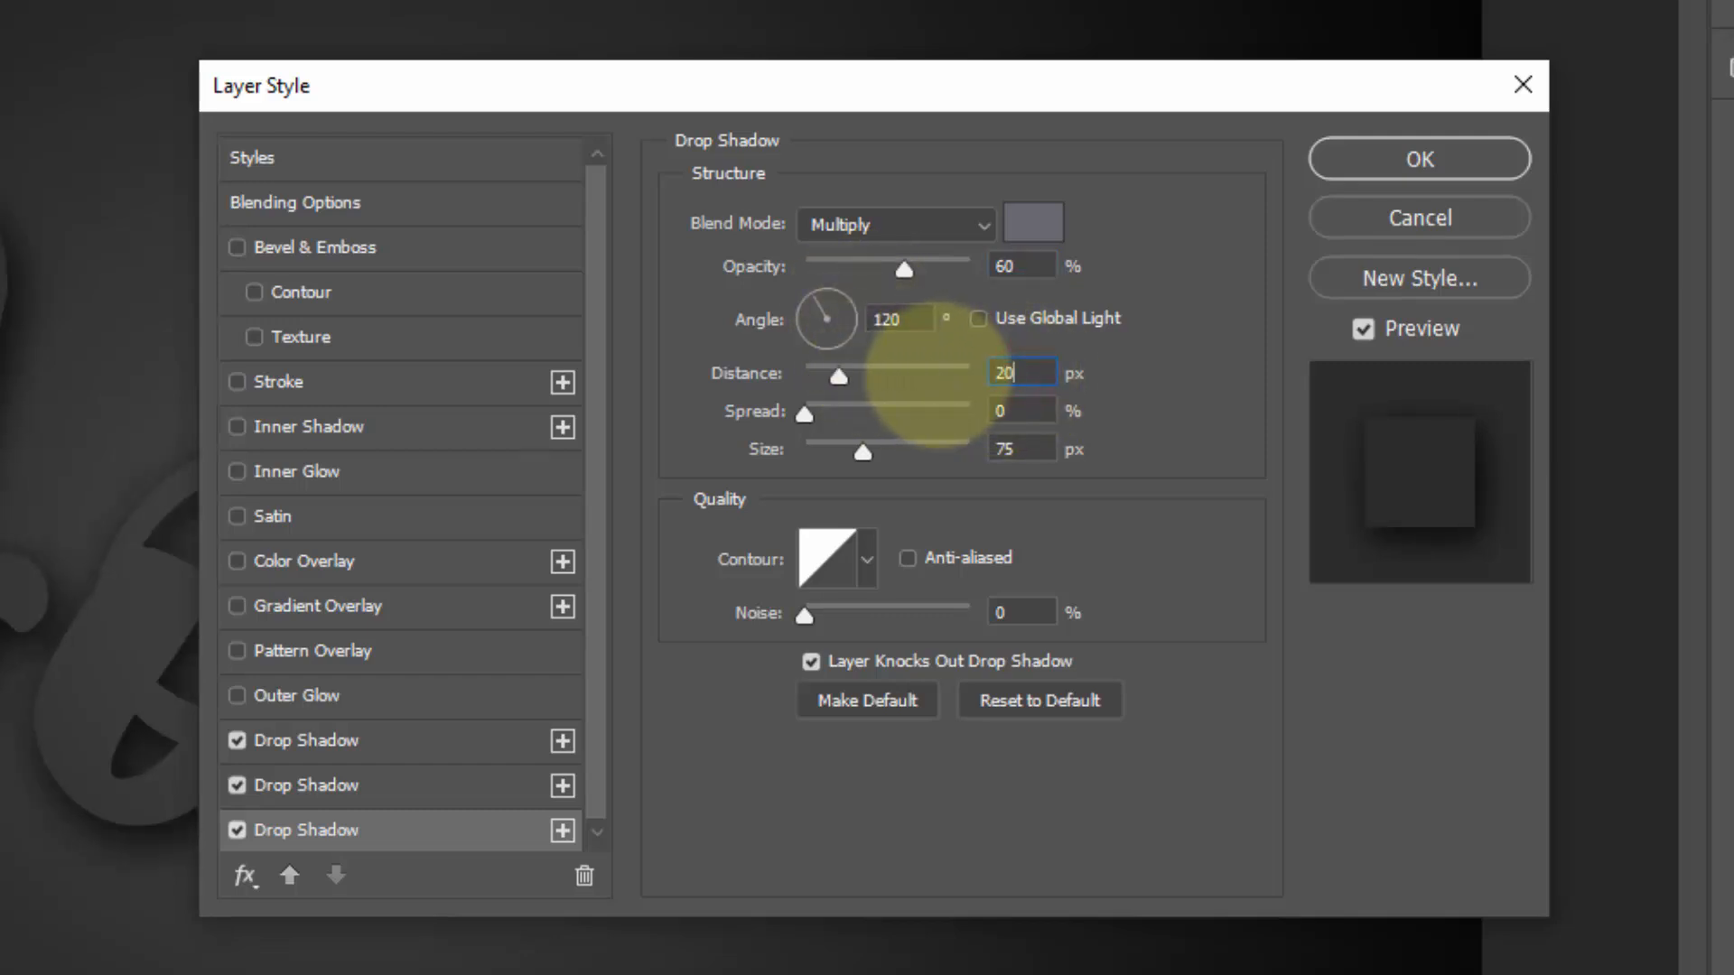
pyautogui.click(1045, 449)
pyautogui.doubleClick(1045, 449)
pyautogui.write('21')
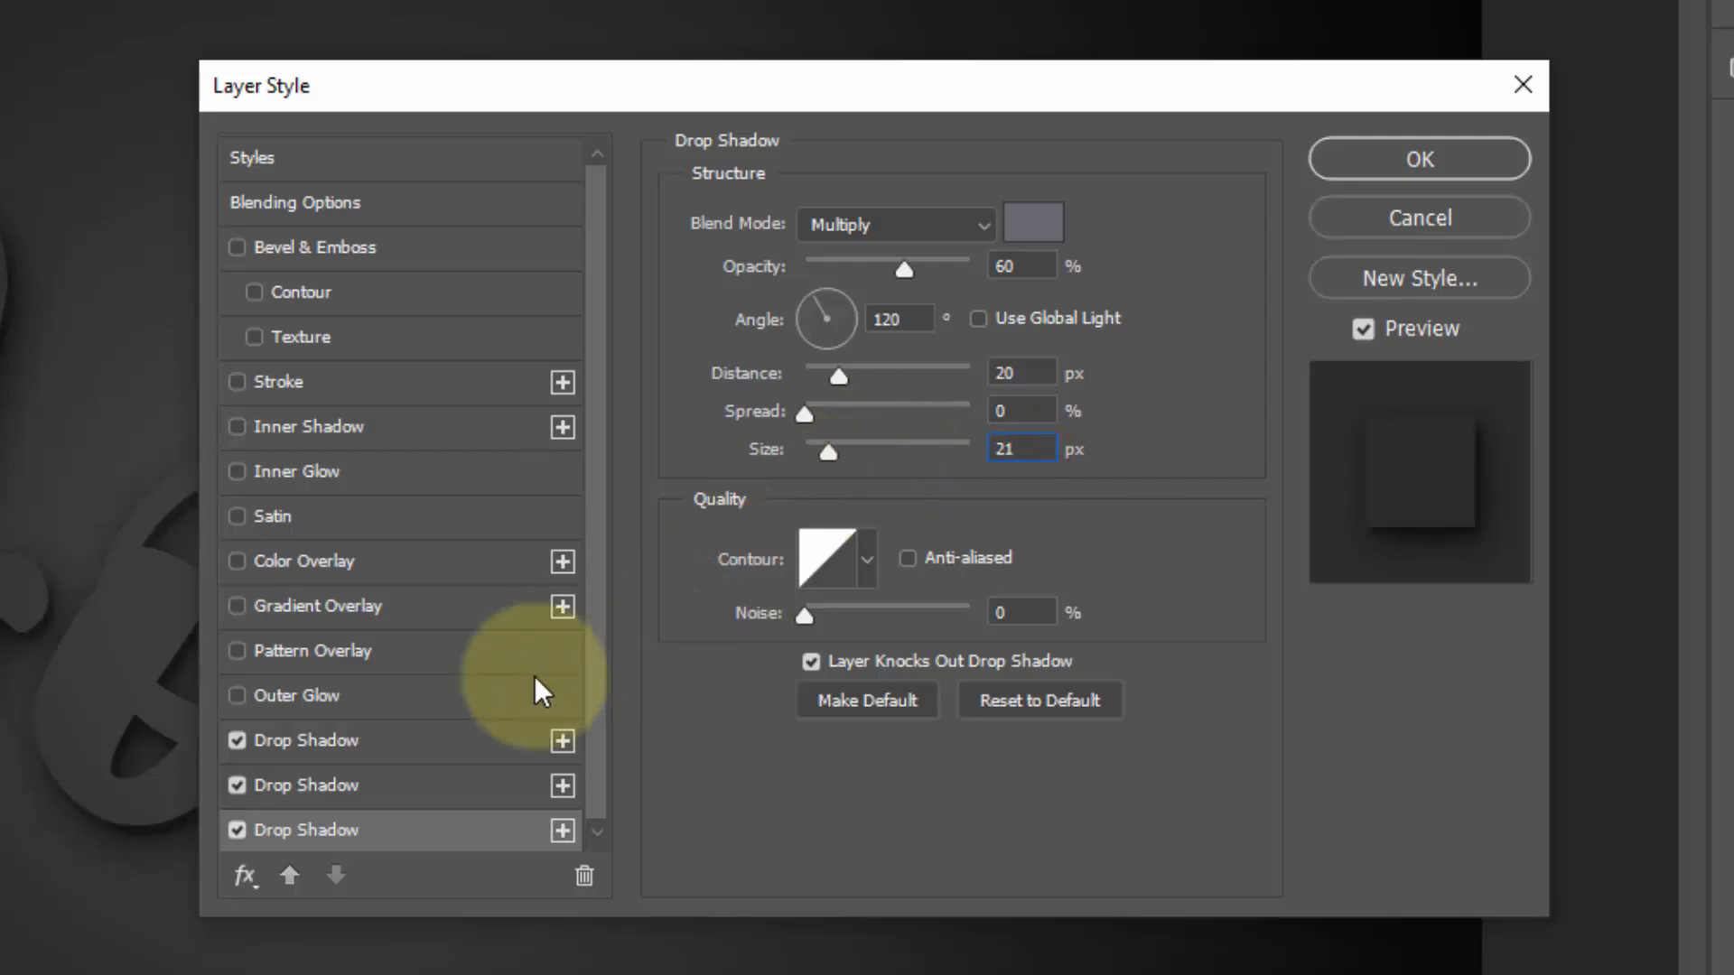
# Add a fourth drop shadow with 78% opacity, 7 px distance and 10 px size, and apply the layer style.
pyautogui.click(565, 832)
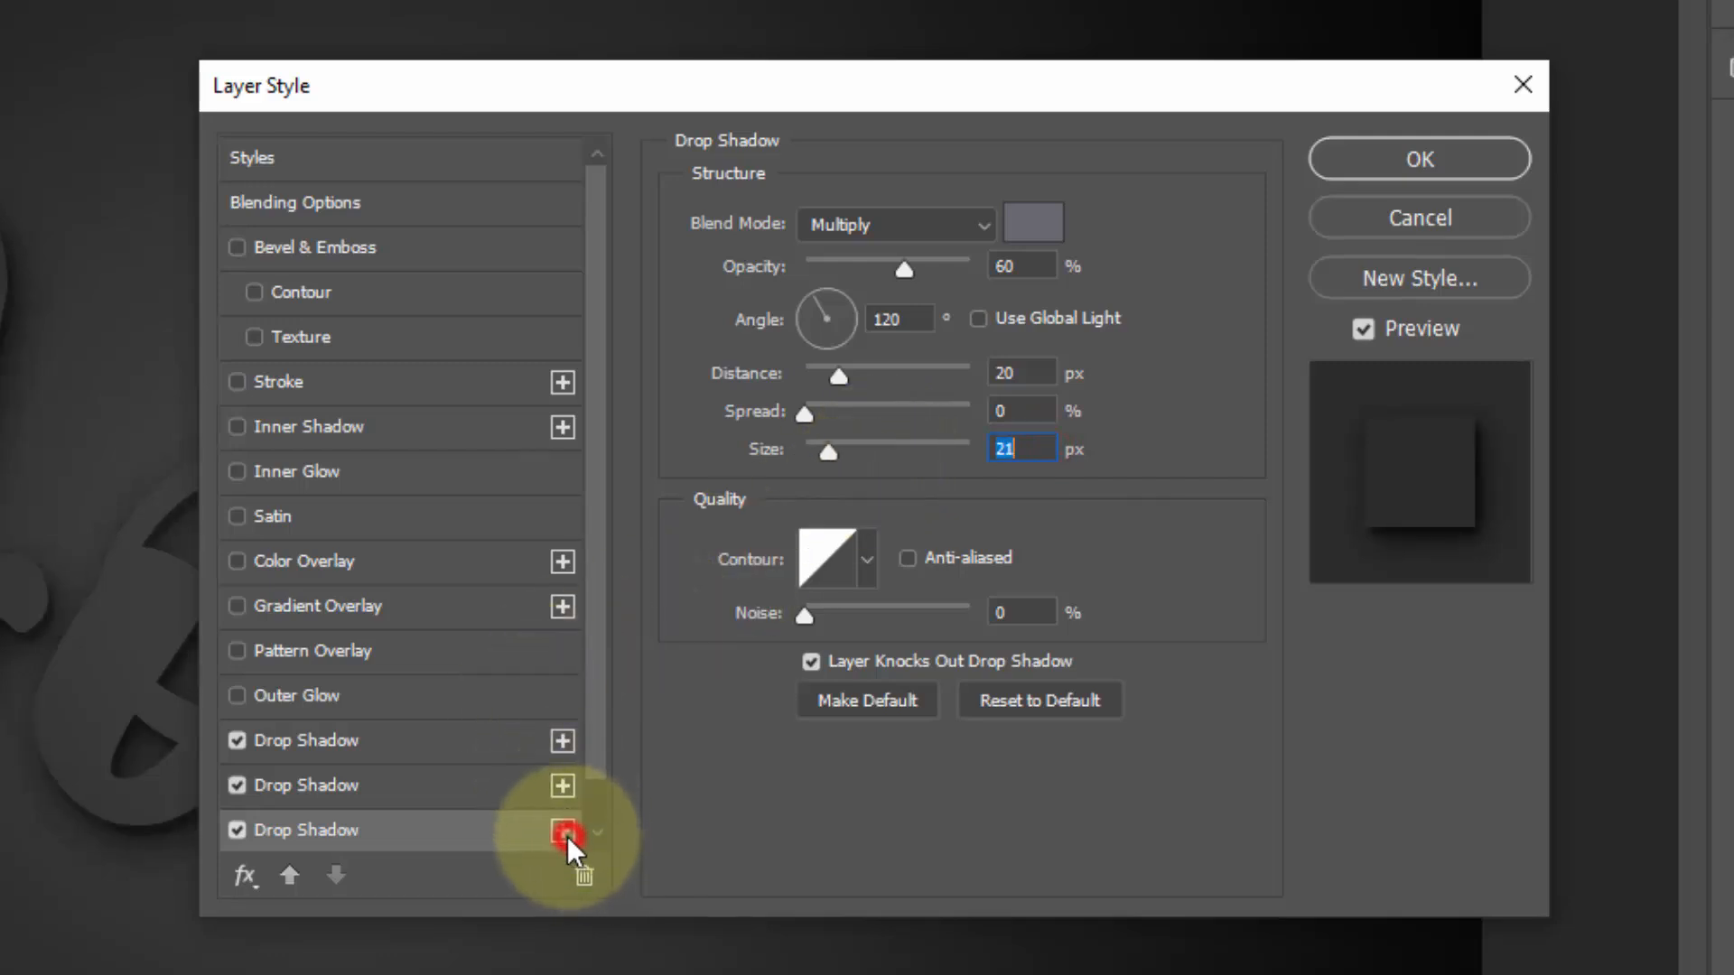
pyautogui.click(410, 830)
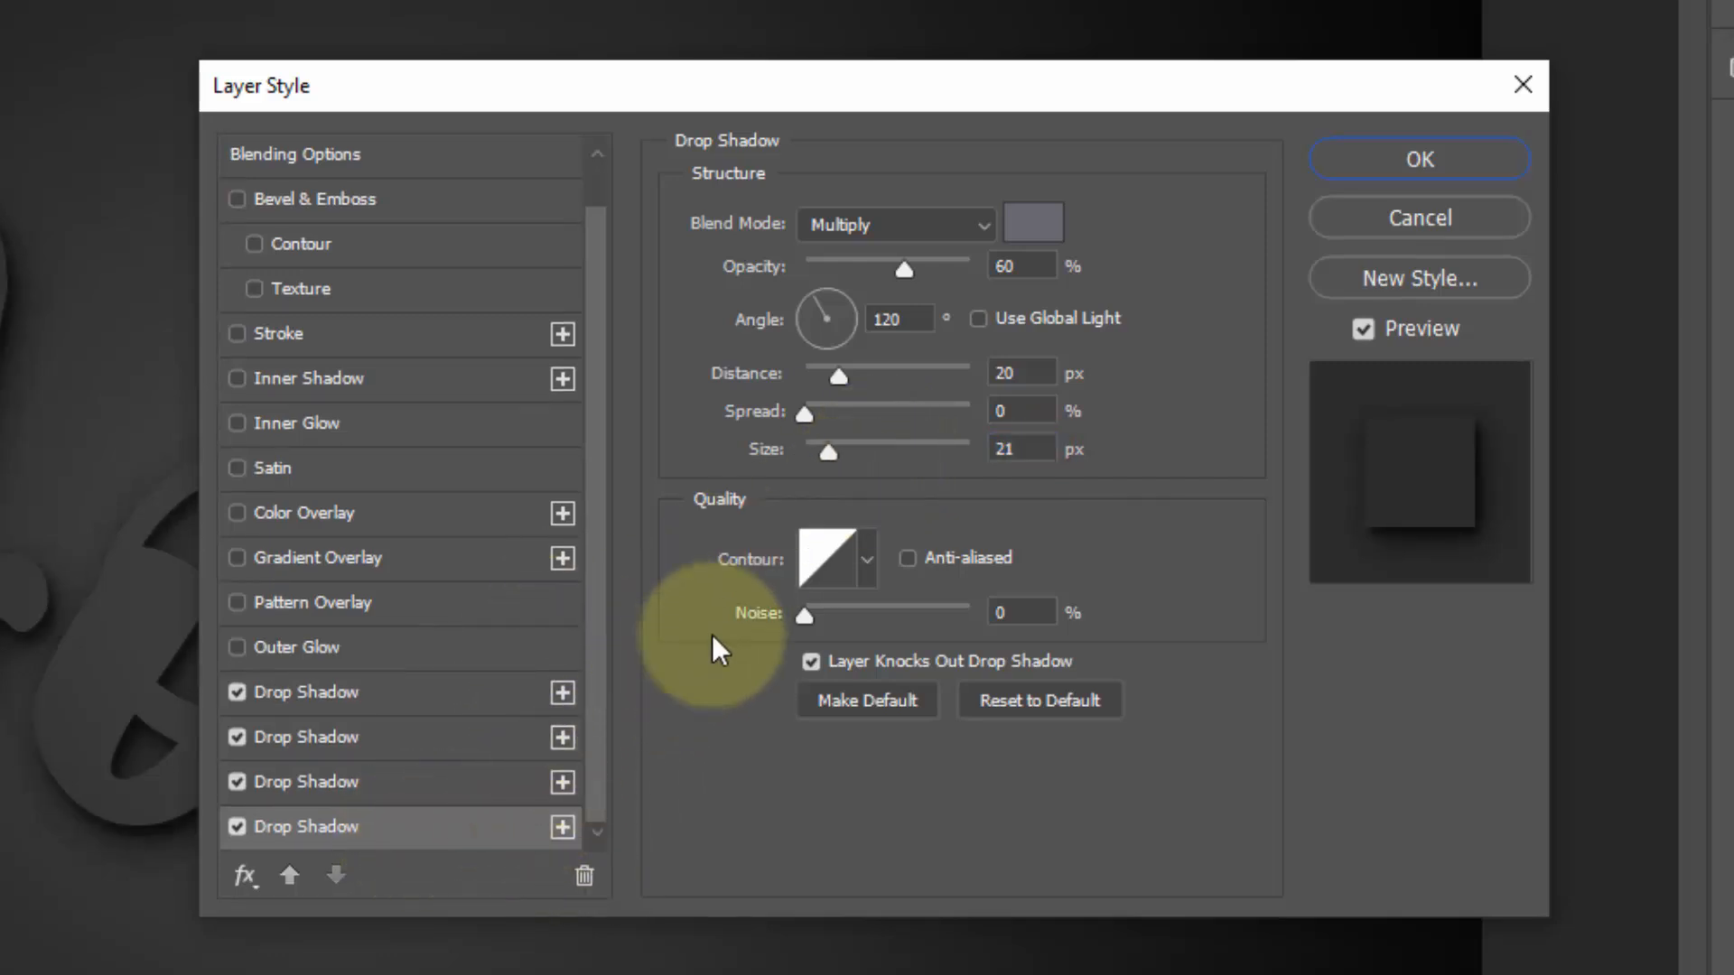
pyautogui.click(1002, 267)
pyautogui.doubleClick(997, 269)
pyautogui.write('78')
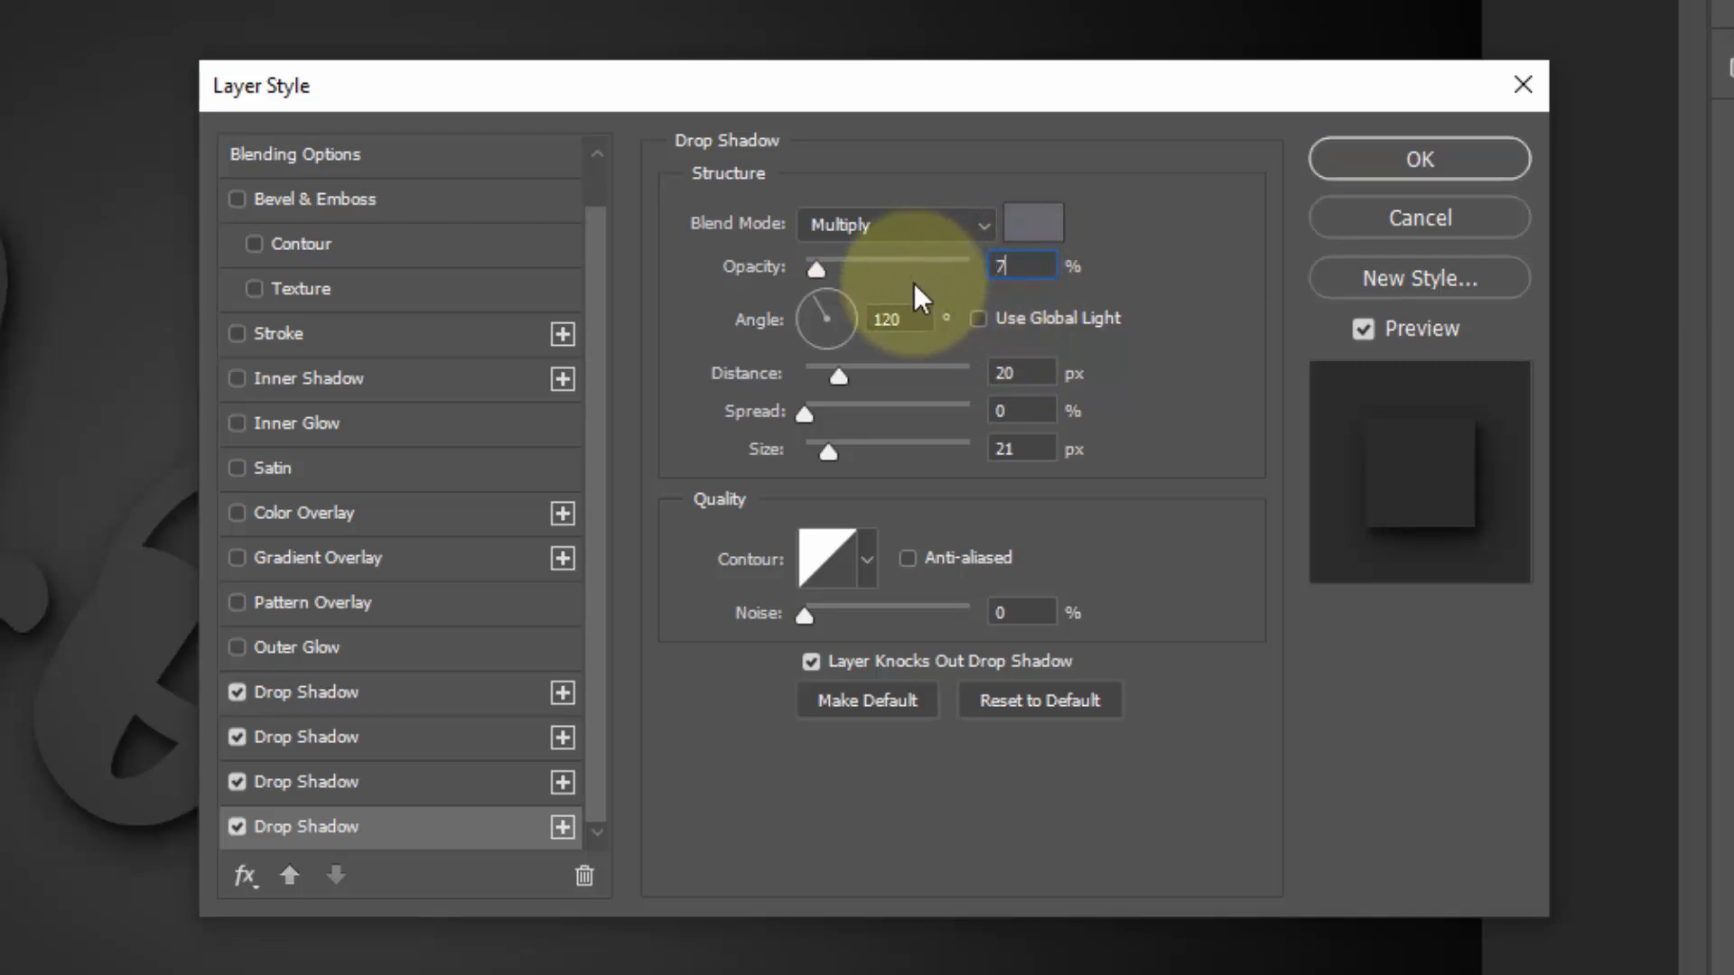
pyautogui.doubleClick(1034, 373)
pyautogui.write('7')
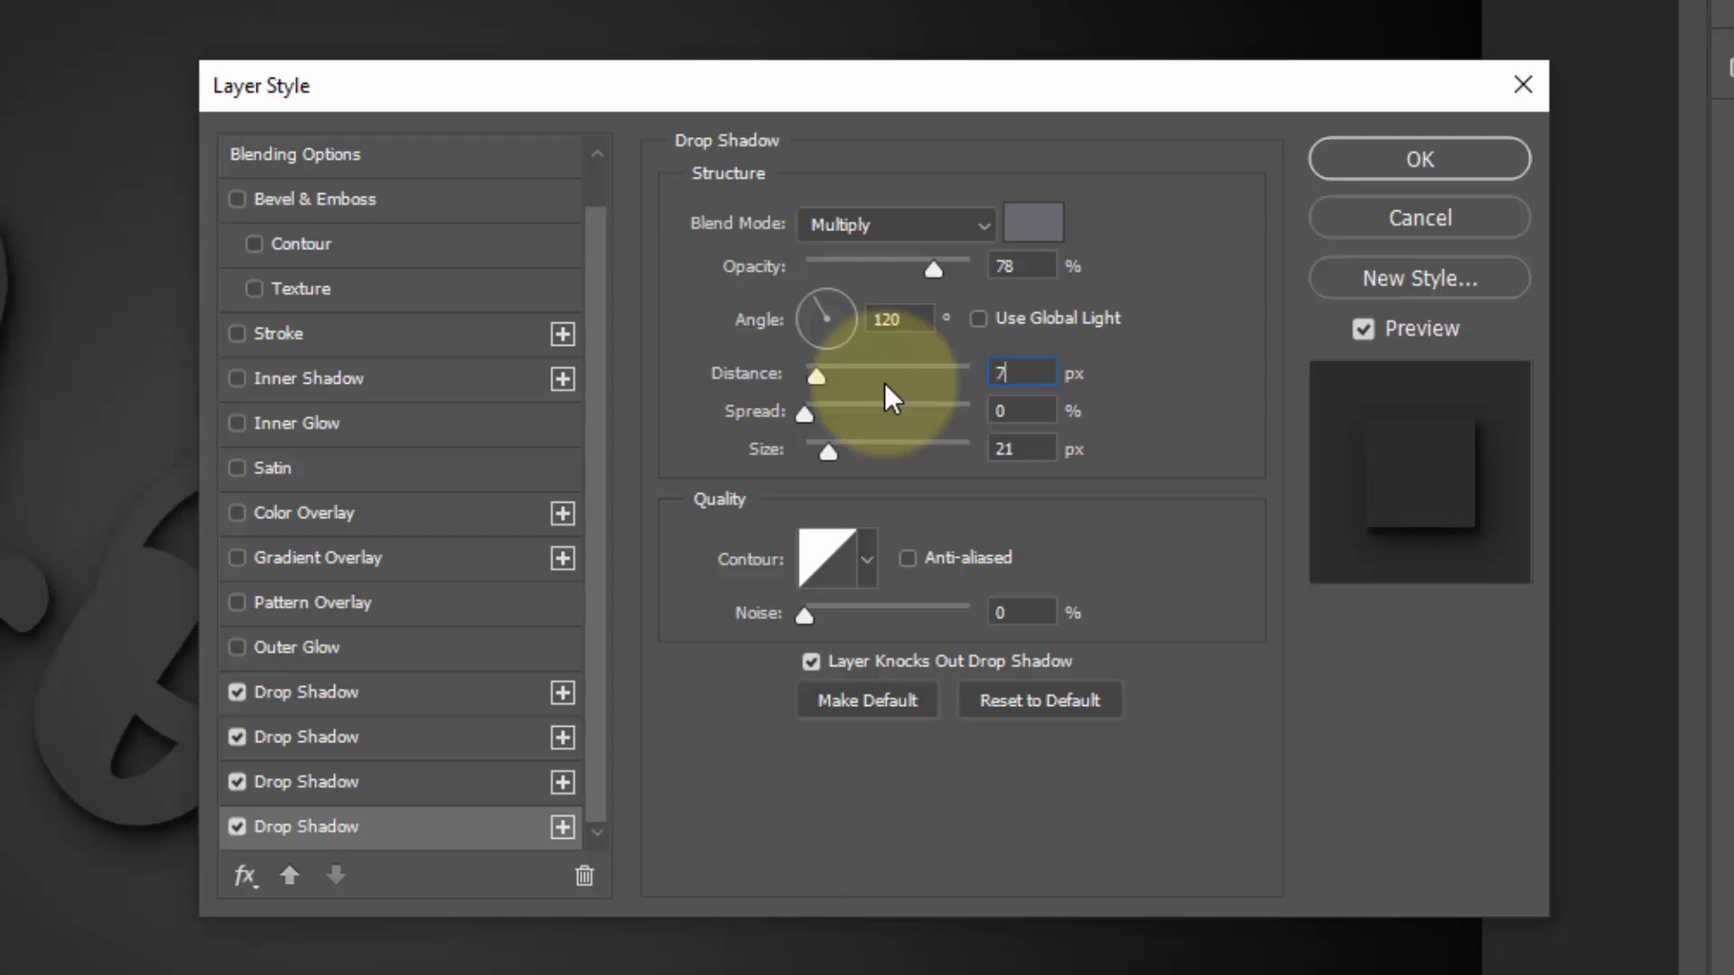
pyautogui.doubleClick(1037, 451)
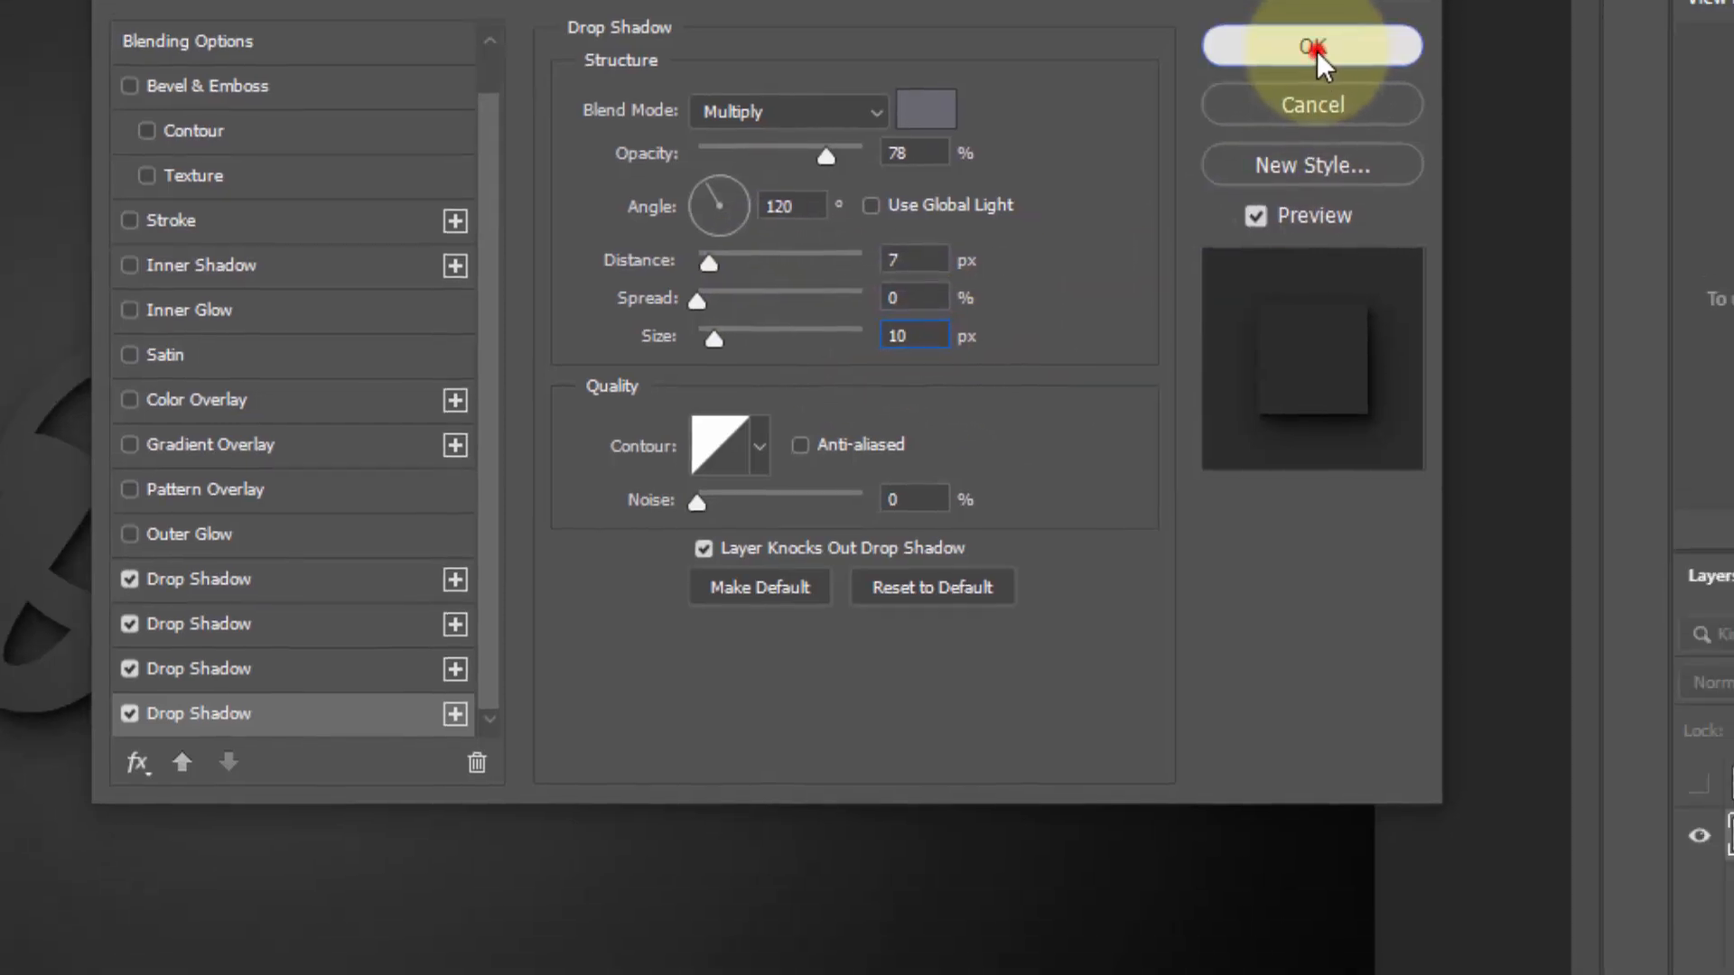
pyautogui.click(1419, 159)
# Collapse the Shadow layer's effects, put the layer in a group named Shadow and collapse the group.
pyautogui.click(1701, 469)
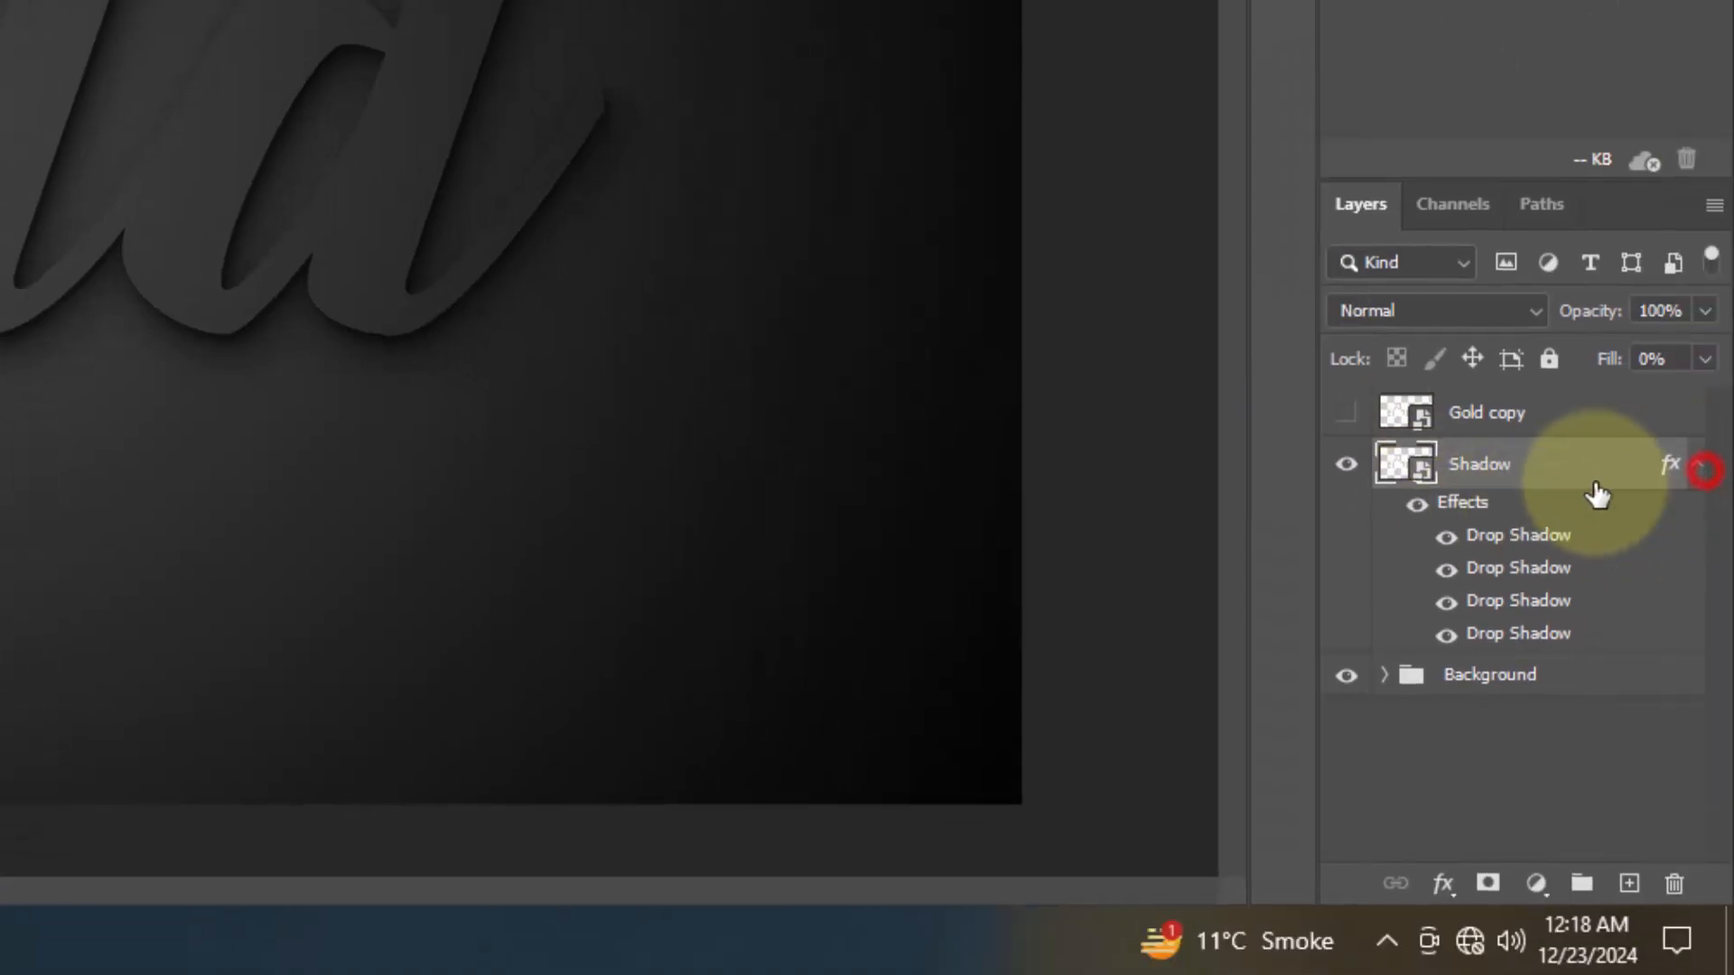
pyautogui.click(1694, 467)
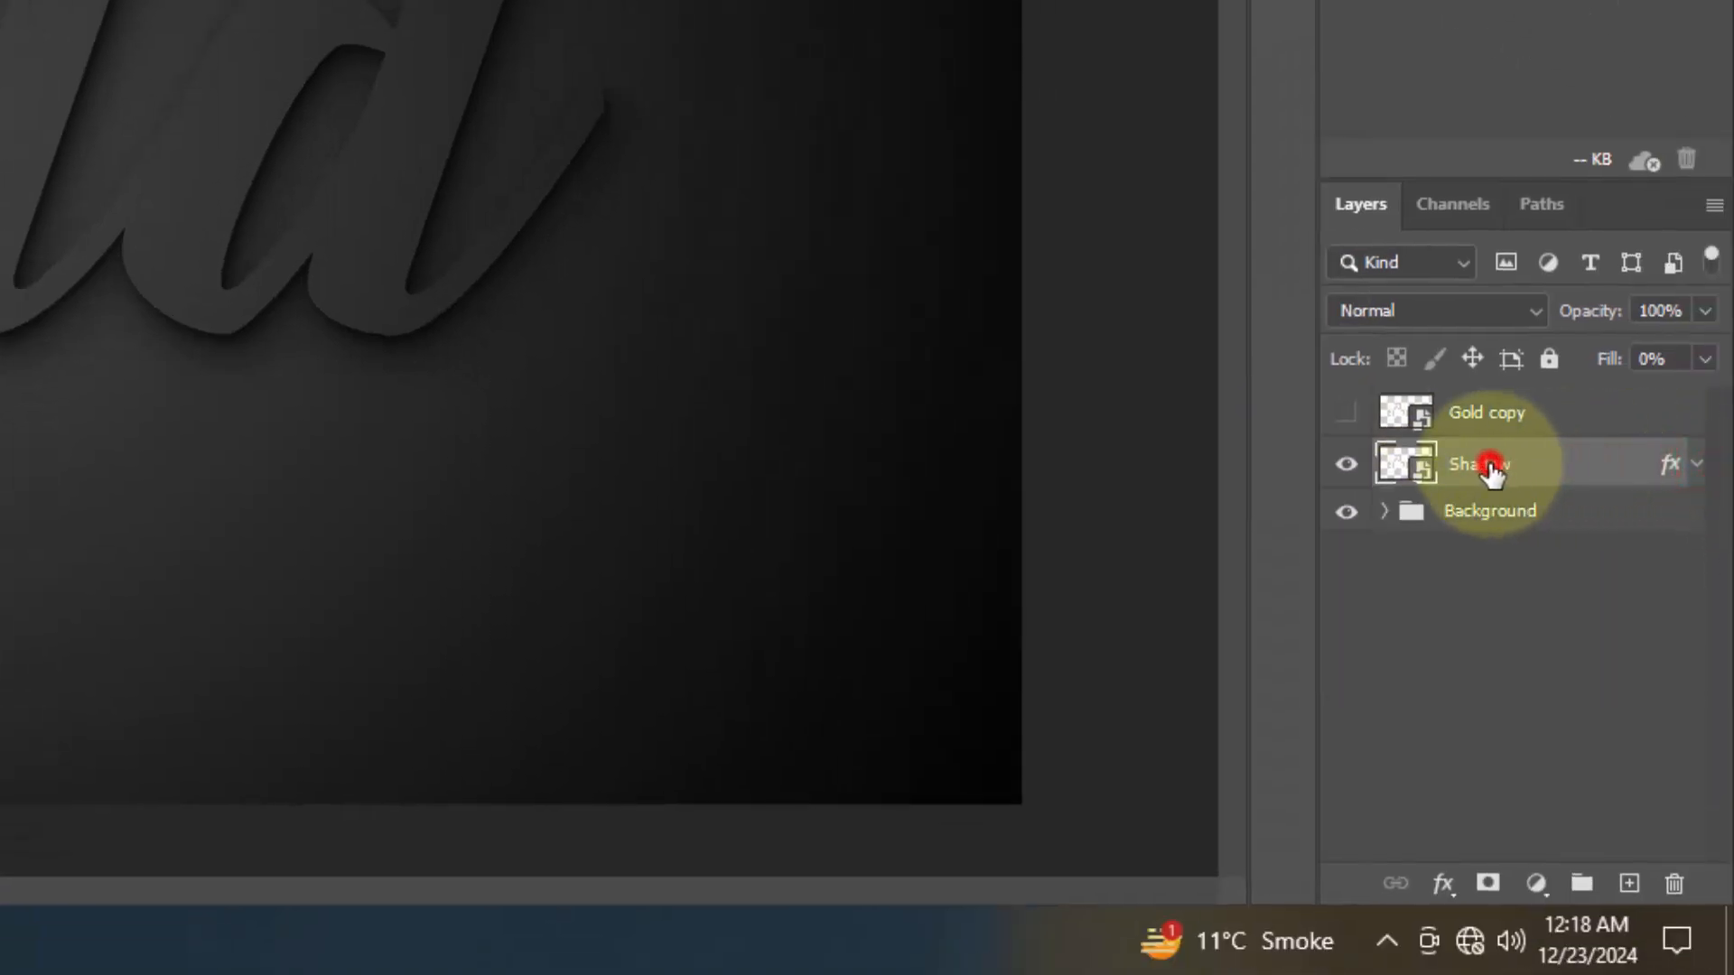
pyautogui.click(1610, 473)
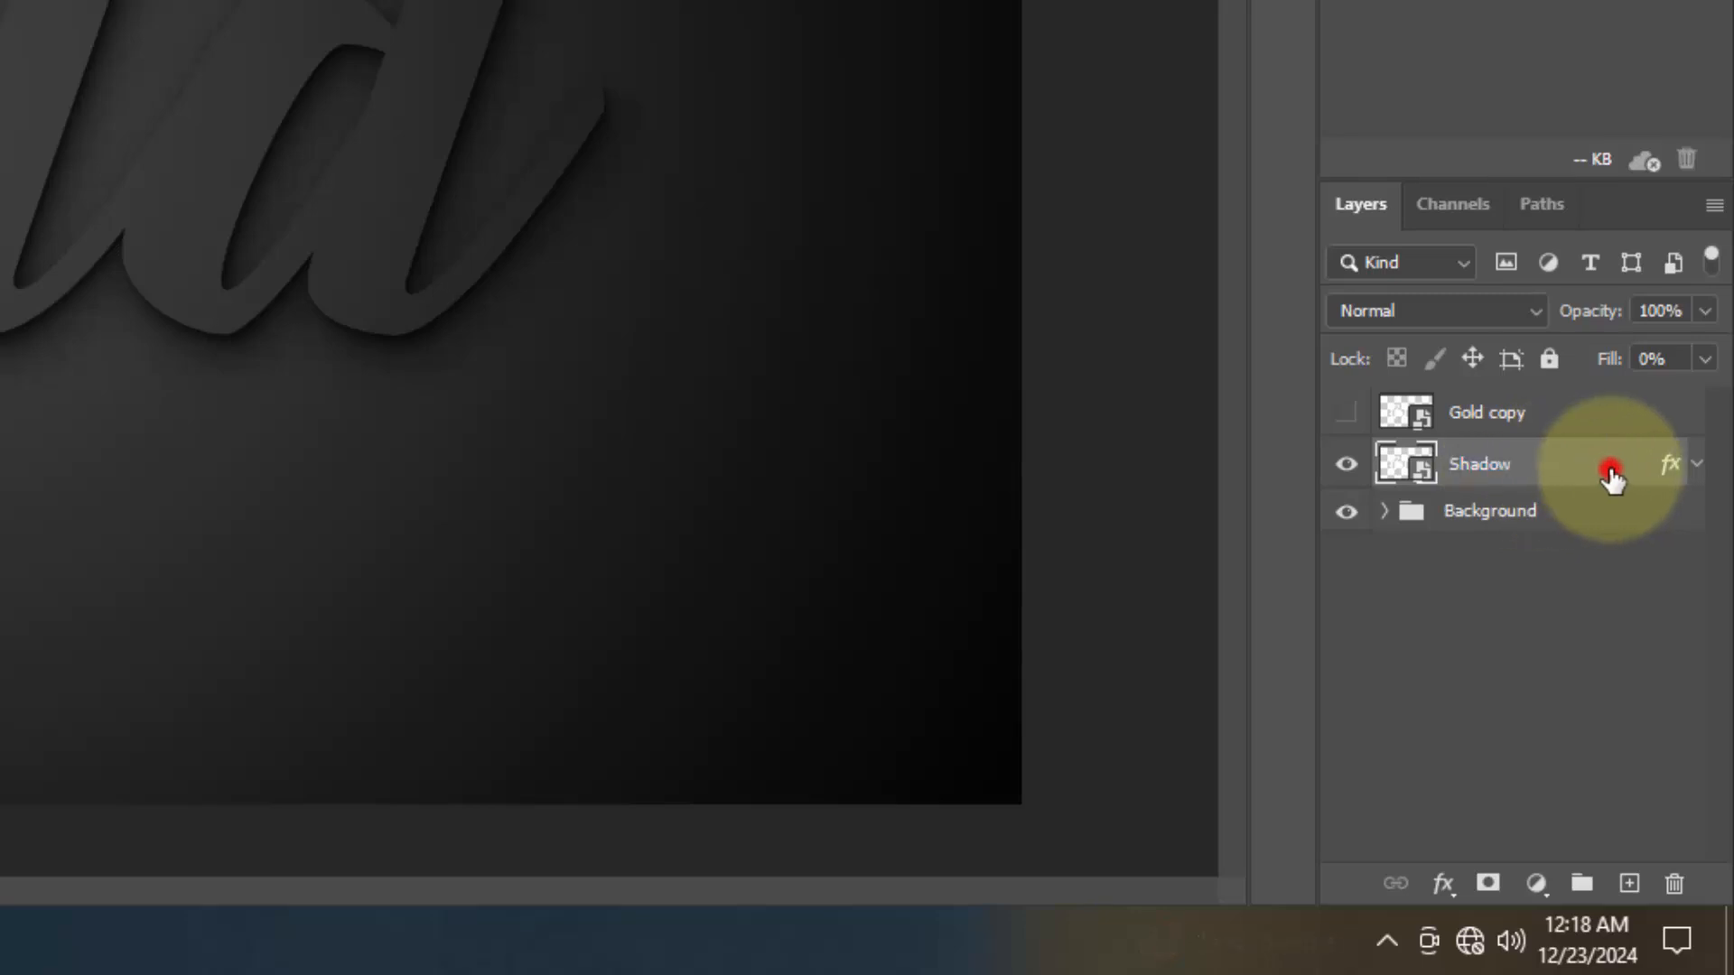
pyautogui.hotkey('ctrl', 'g')
pyautogui.click(1470, 465)
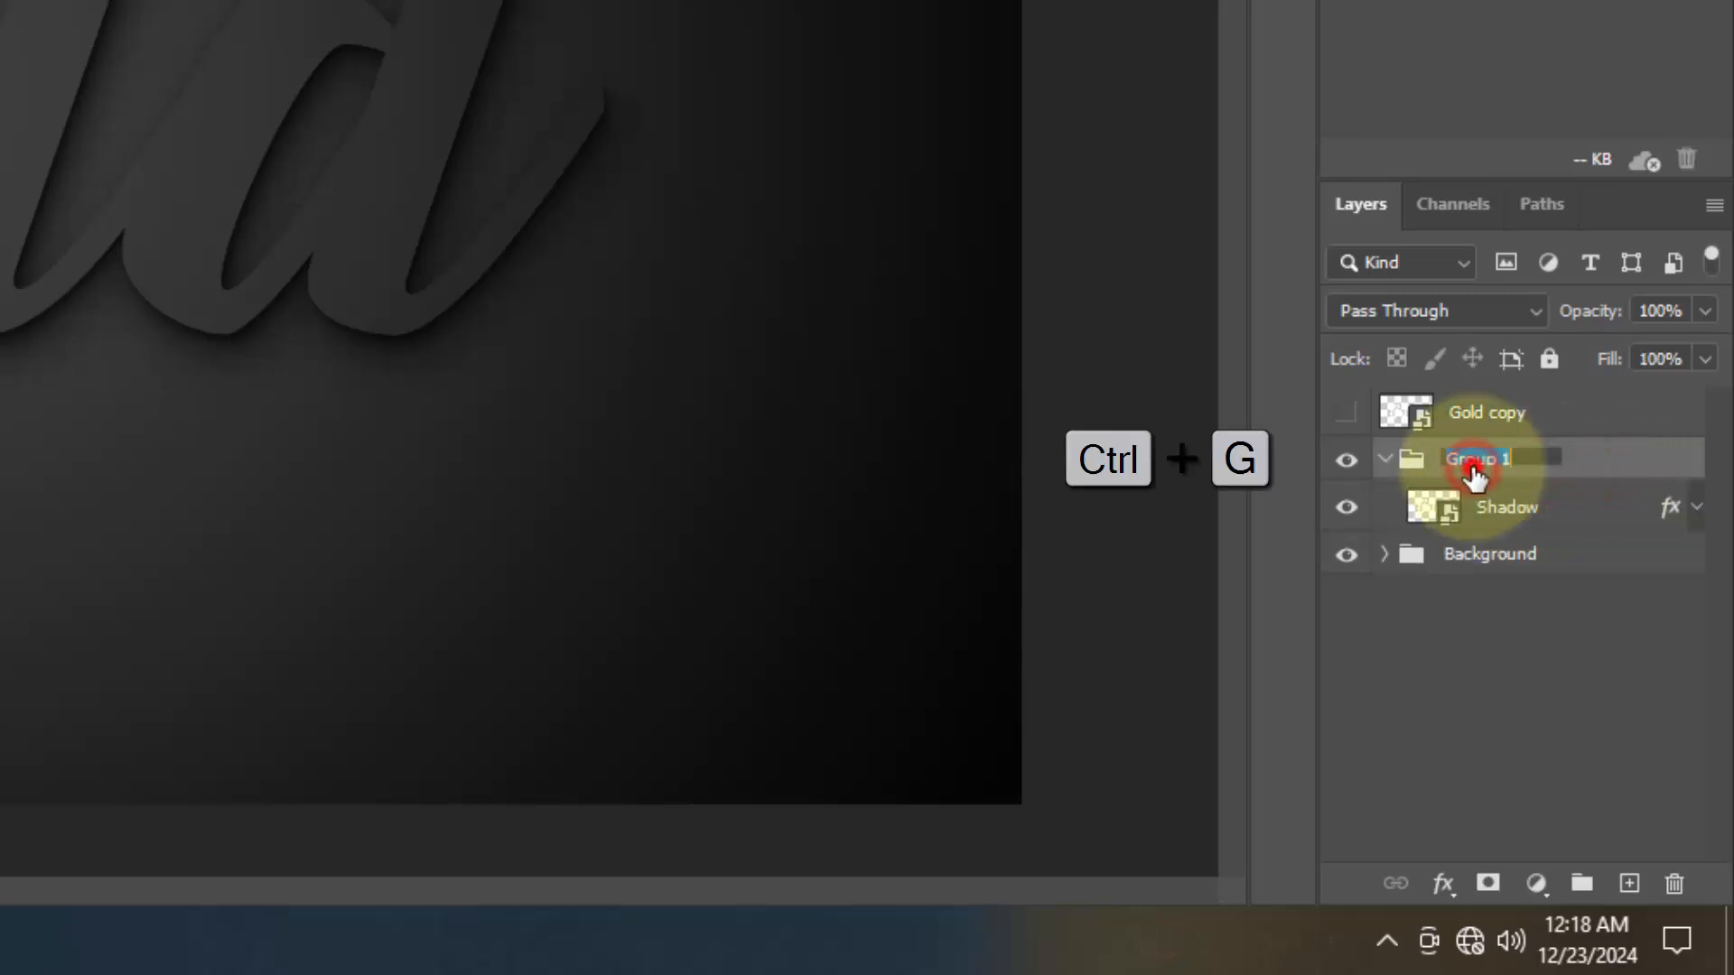
pyautogui.click(1368, 462)
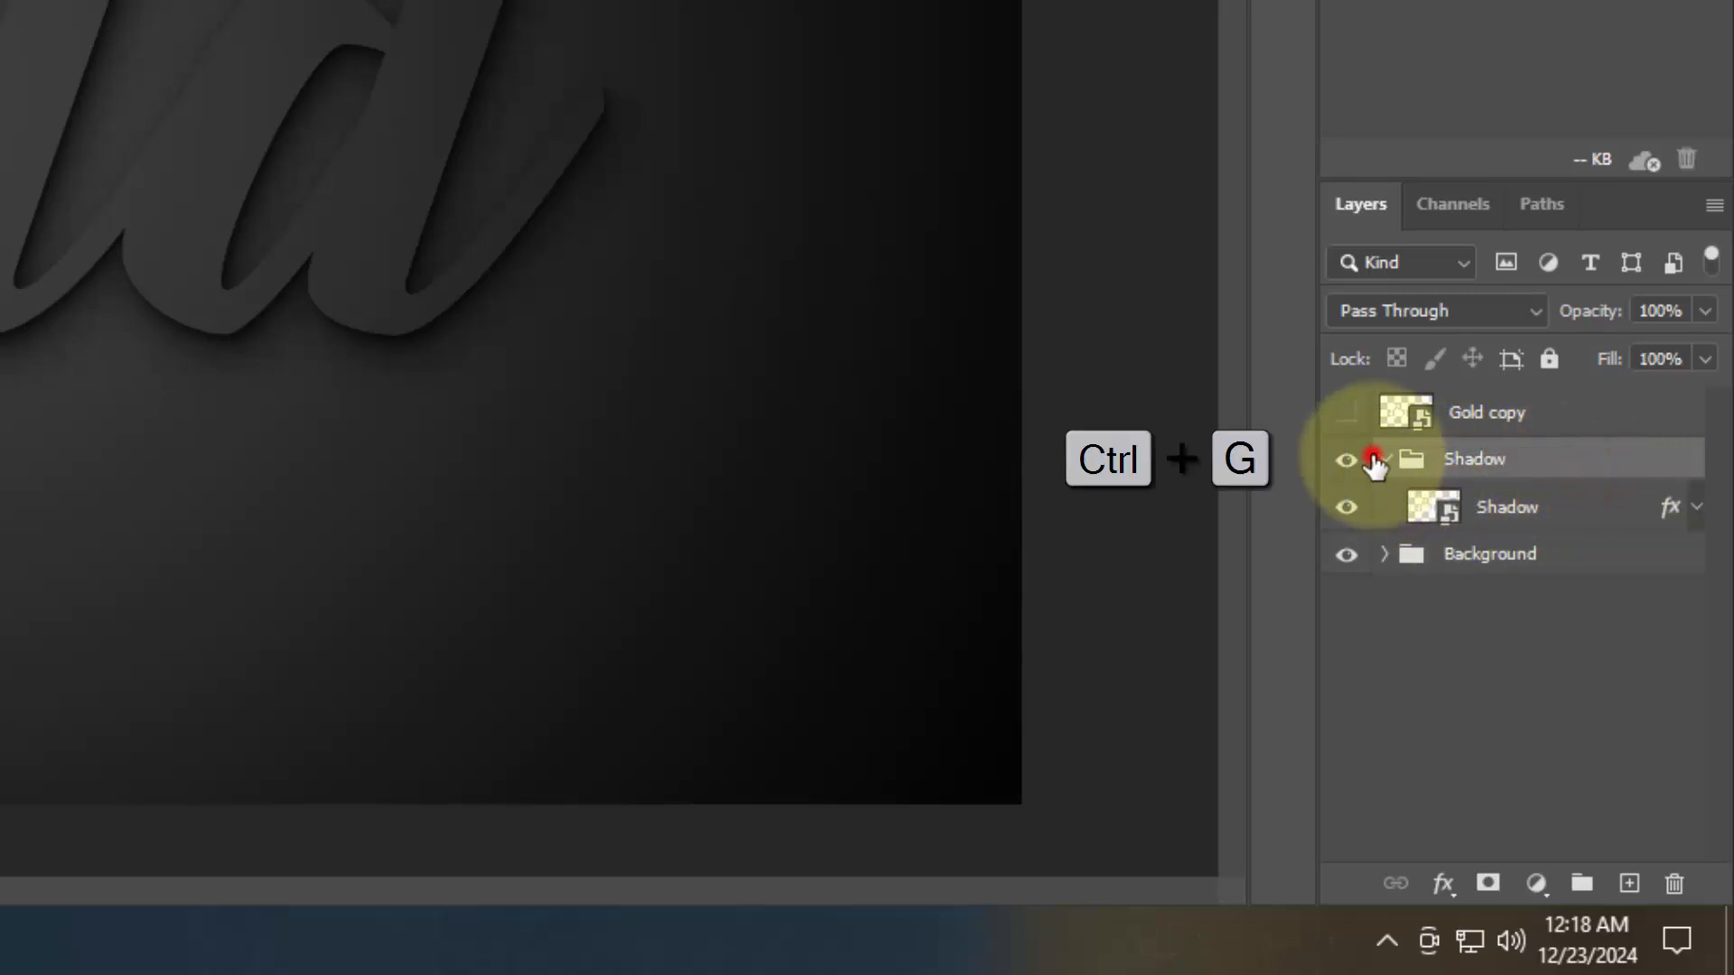
pyautogui.click(1386, 460)
# Make the Gold copy layer visible and set its fill opacity to 0% in the blending options.
pyautogui.click(1347, 412)
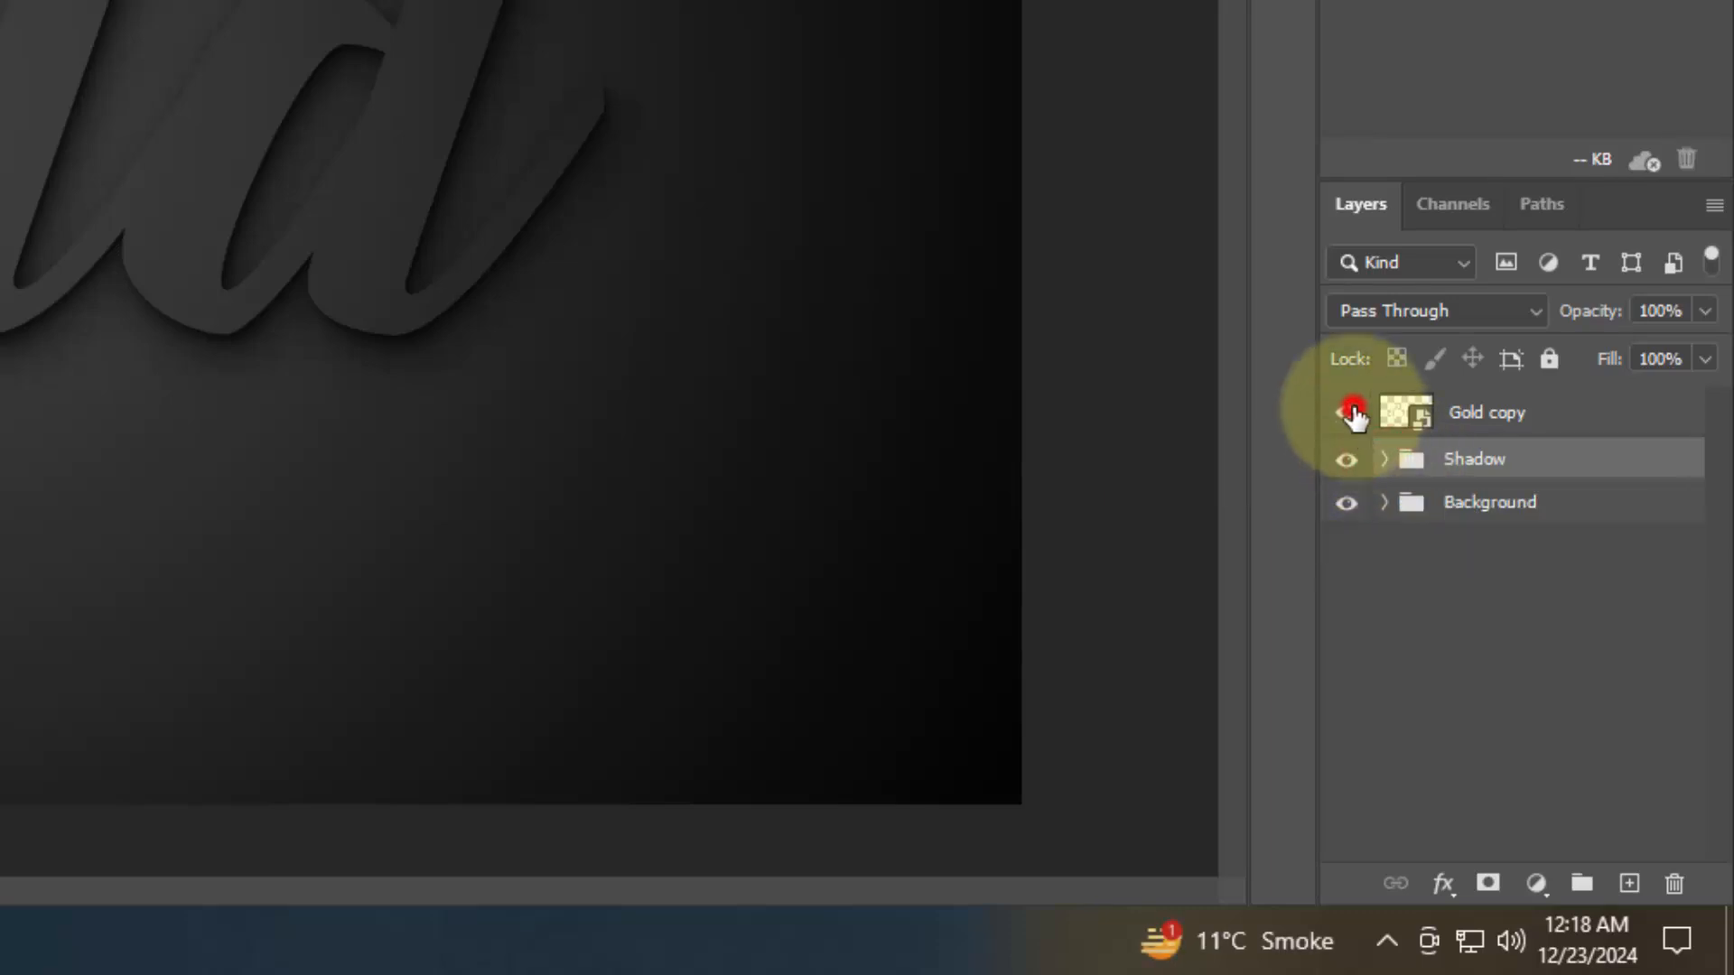
pyautogui.click(1556, 416)
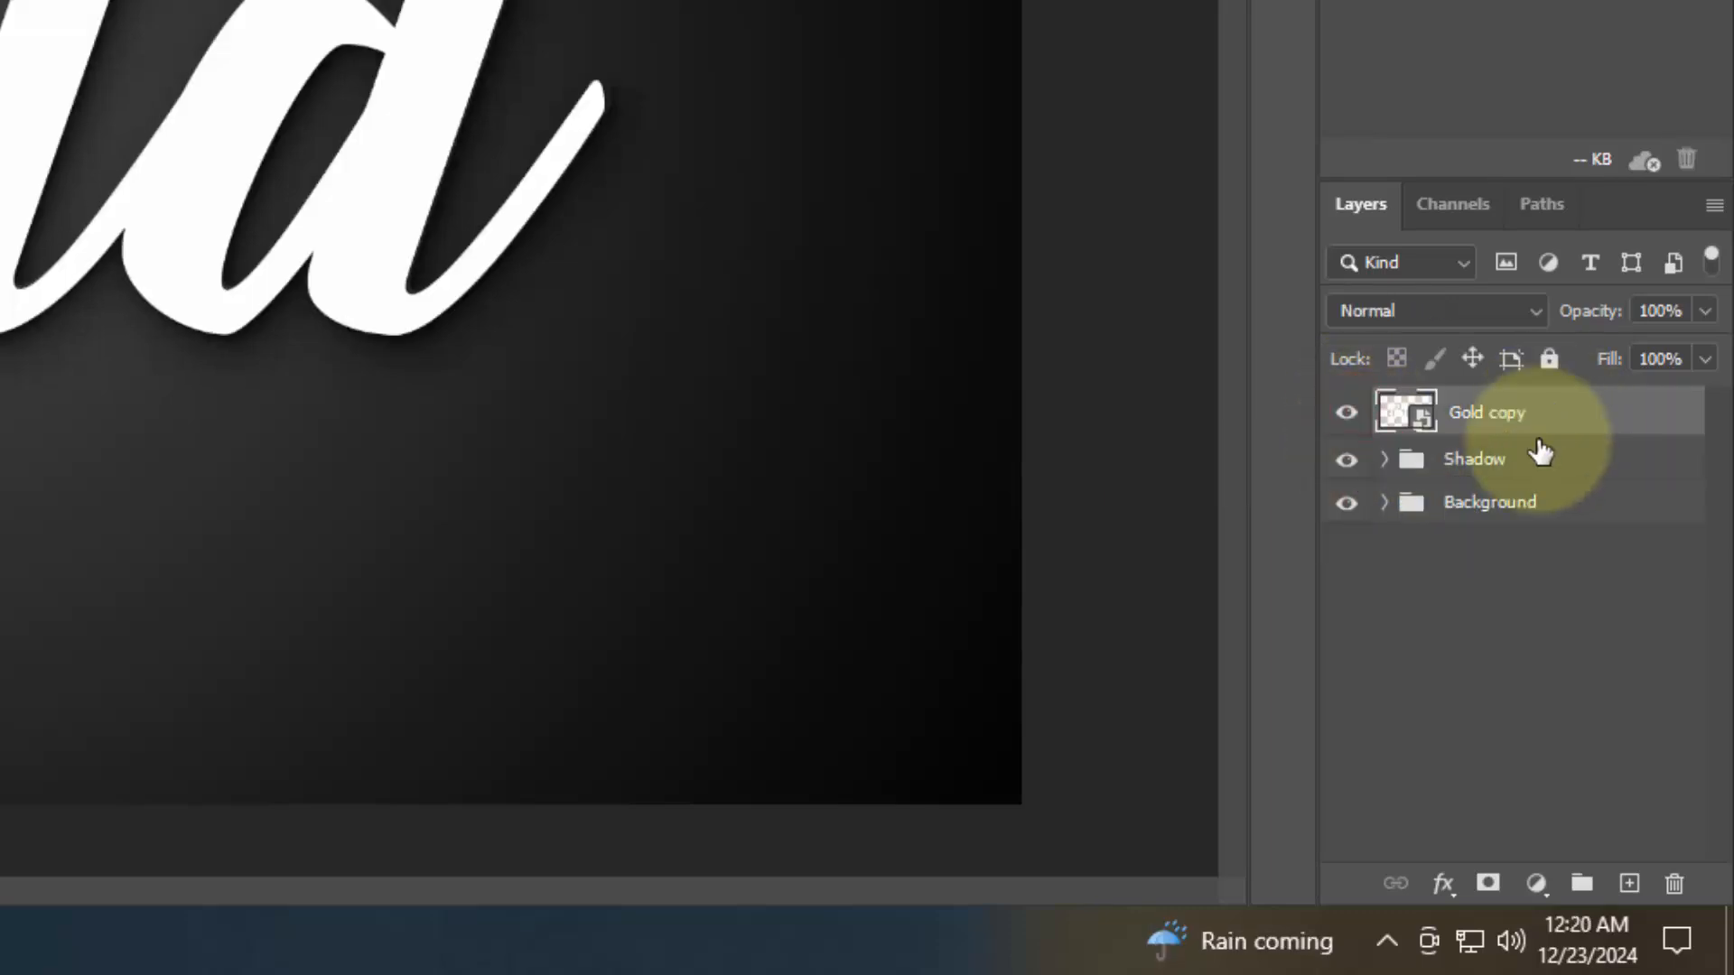
pyautogui.click(1441, 885)
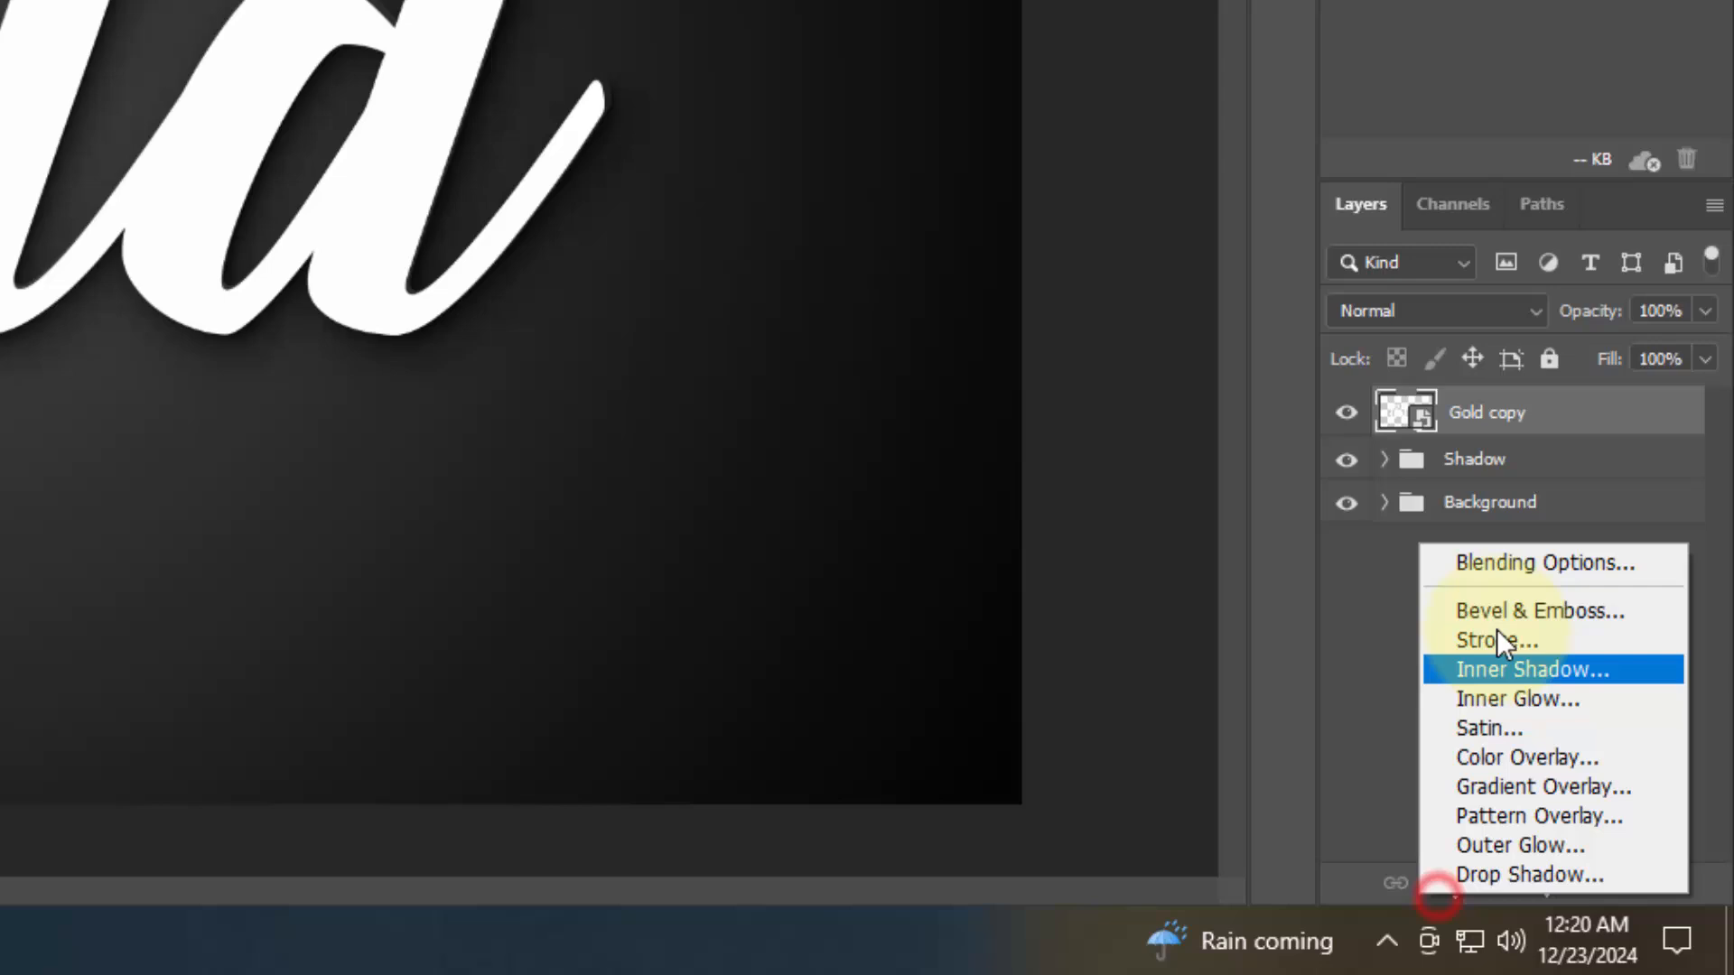
pyautogui.click(1497, 562)
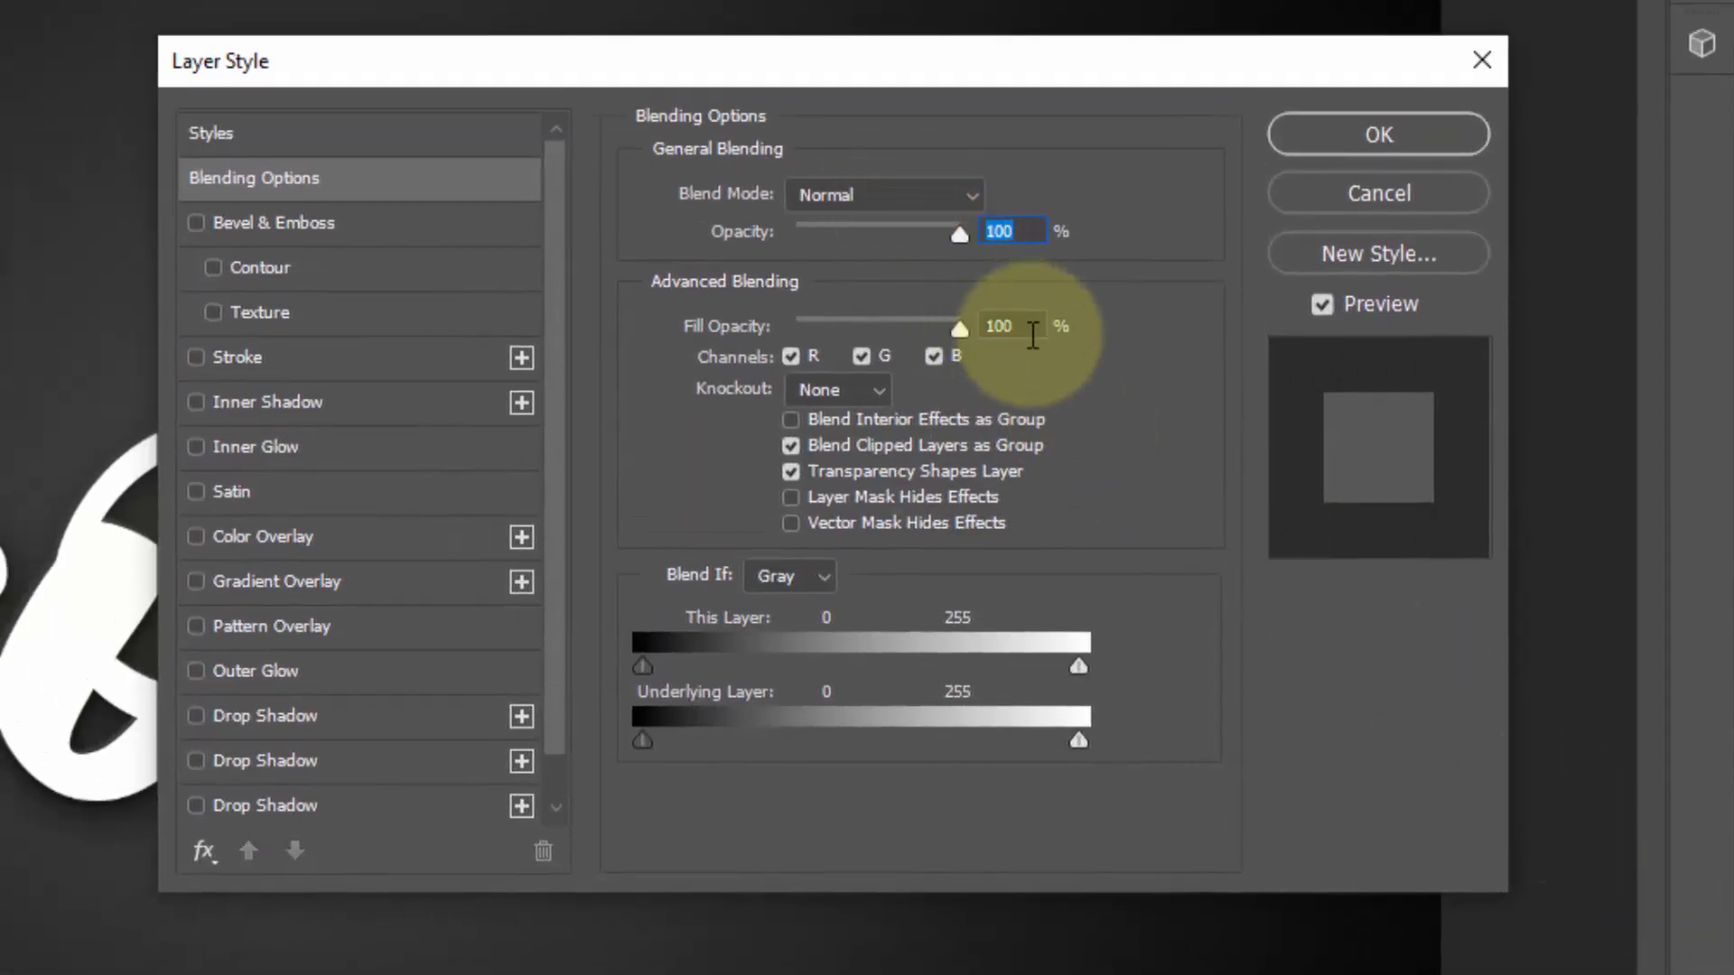
pyautogui.doubleClick(1007, 326)
pyautogui.write('0')
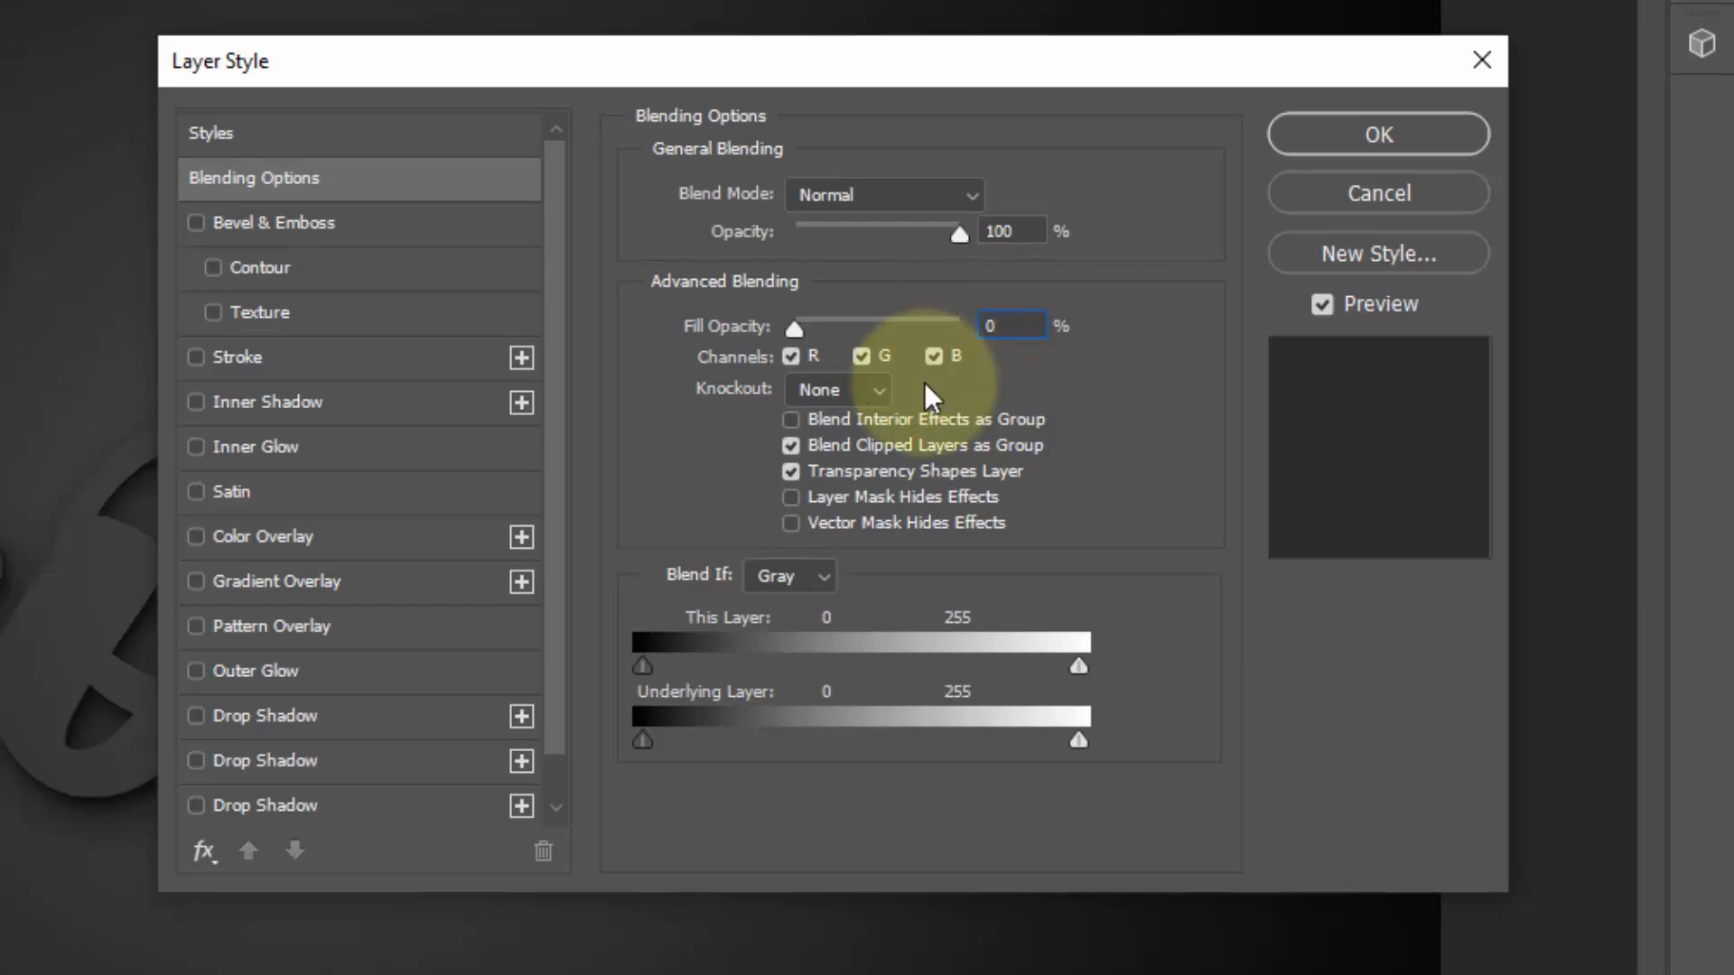
# Enable Bevel & Emboss with Stroke Emboss, 317% depth, 32 px size, -90° angle, Linear Dodge (Add) highlight at 100%, Linear Burn shadow at 21%, and Contour.
pyautogui.click(337, 209)
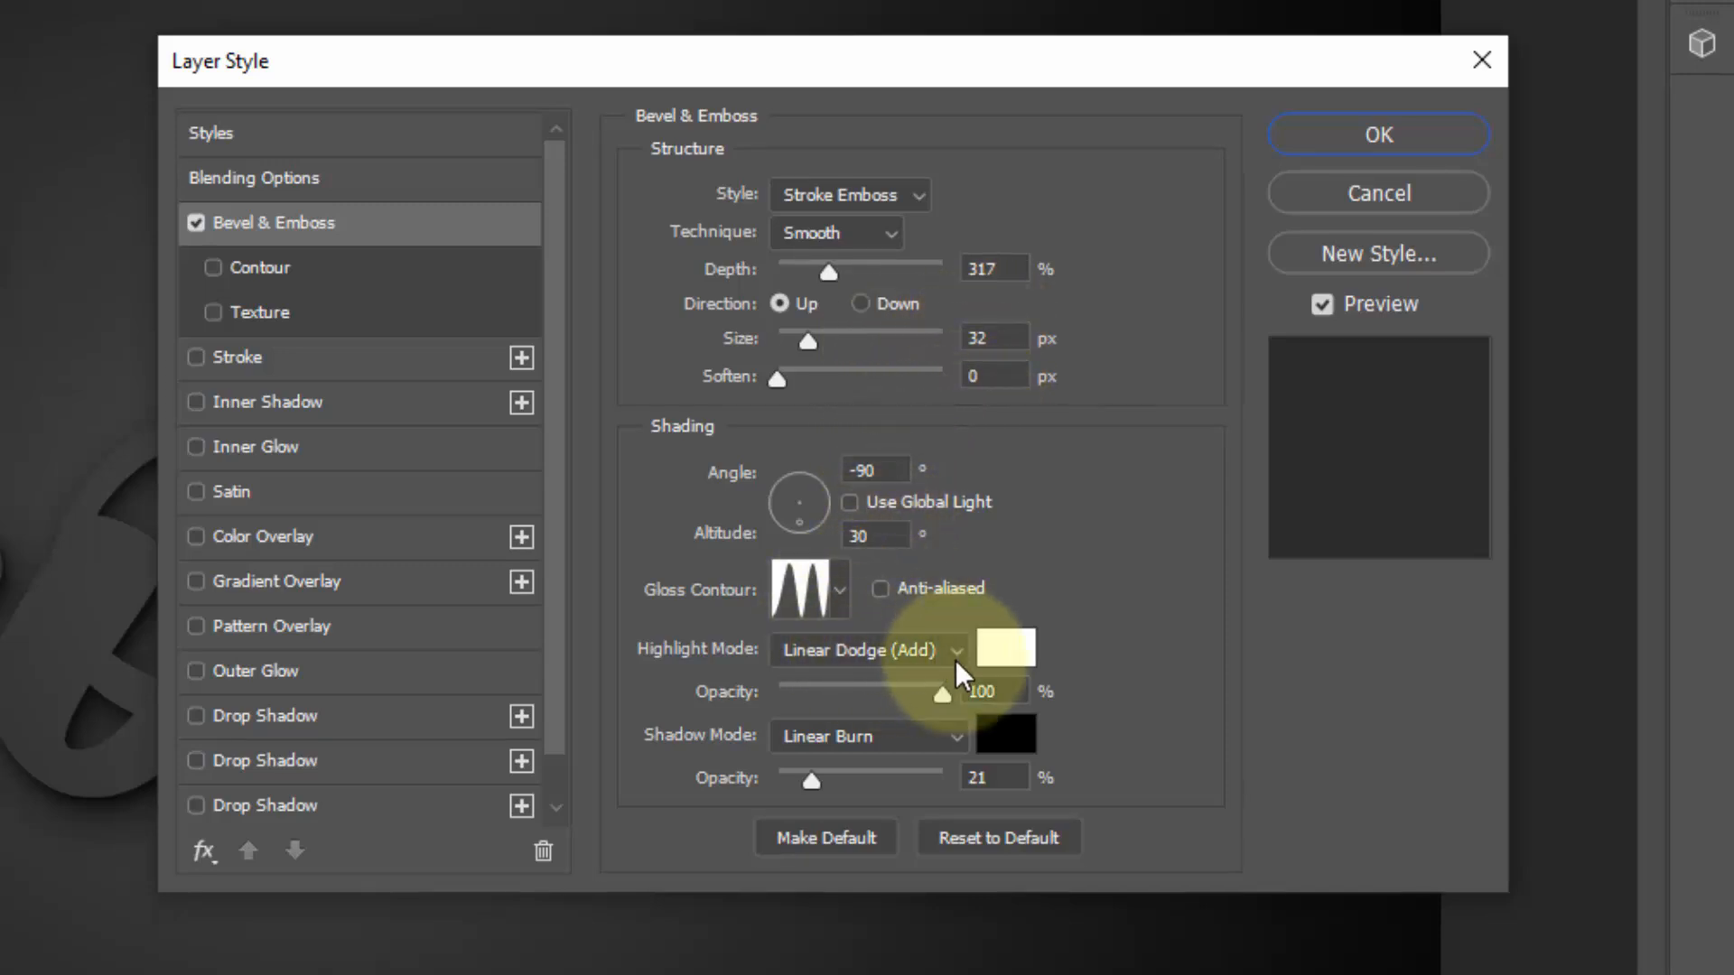
pyautogui.click(993, 692)
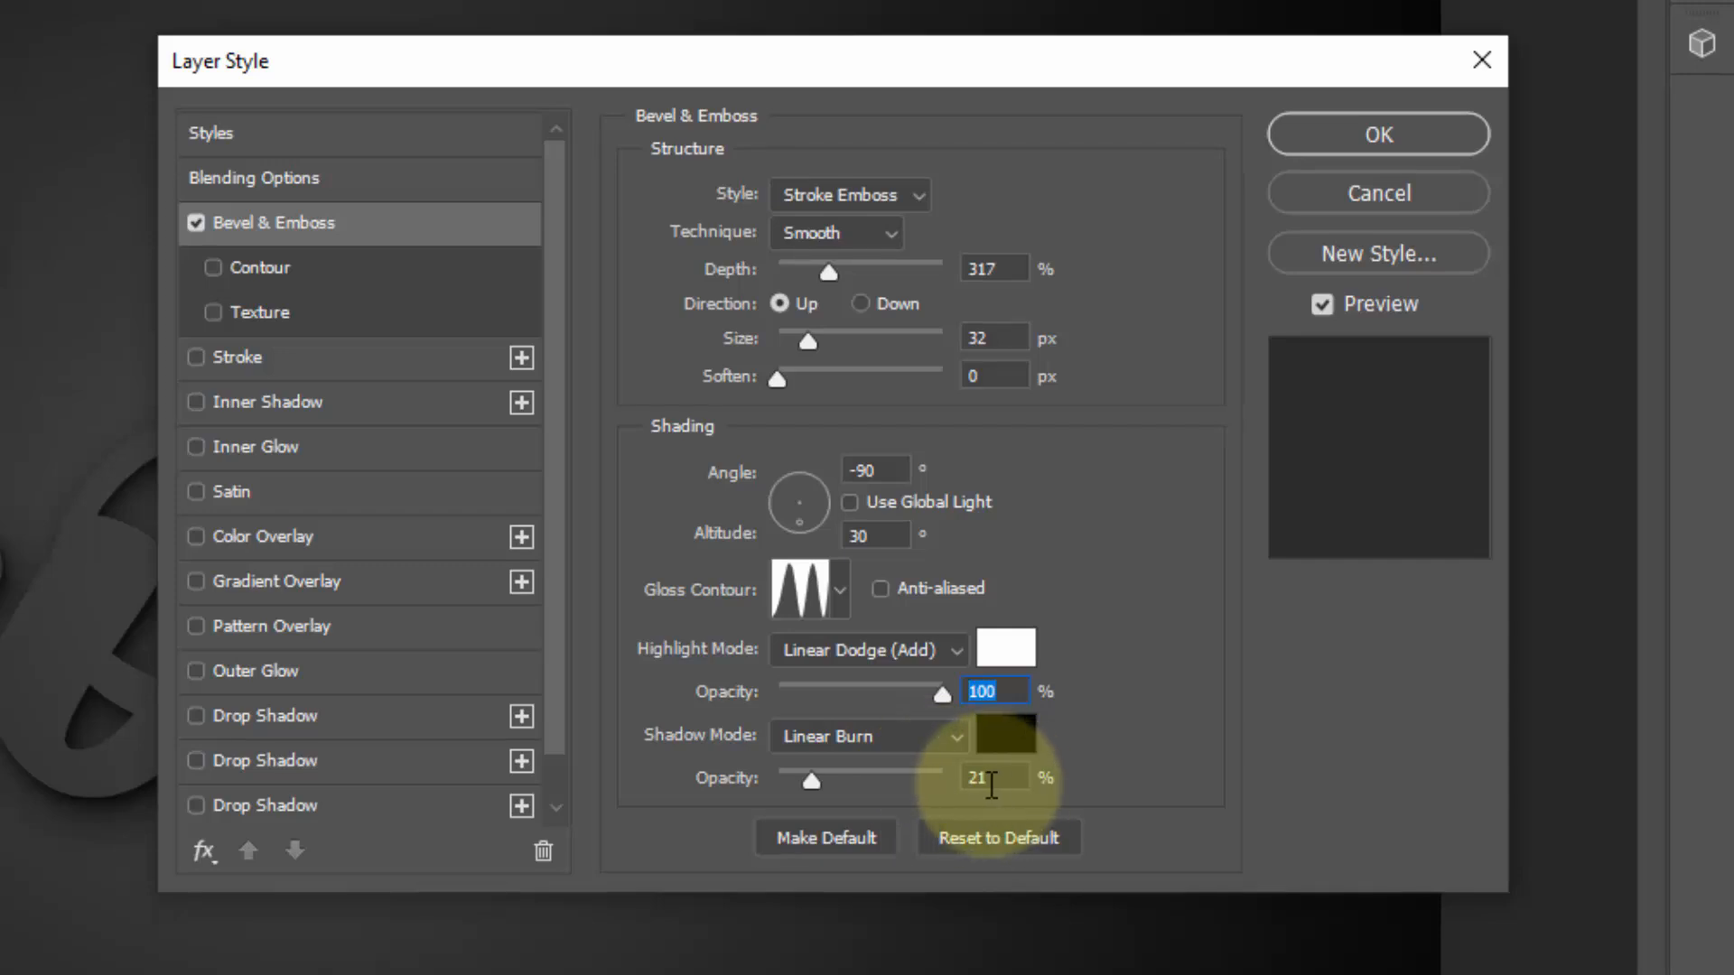
pyautogui.click(257, 269)
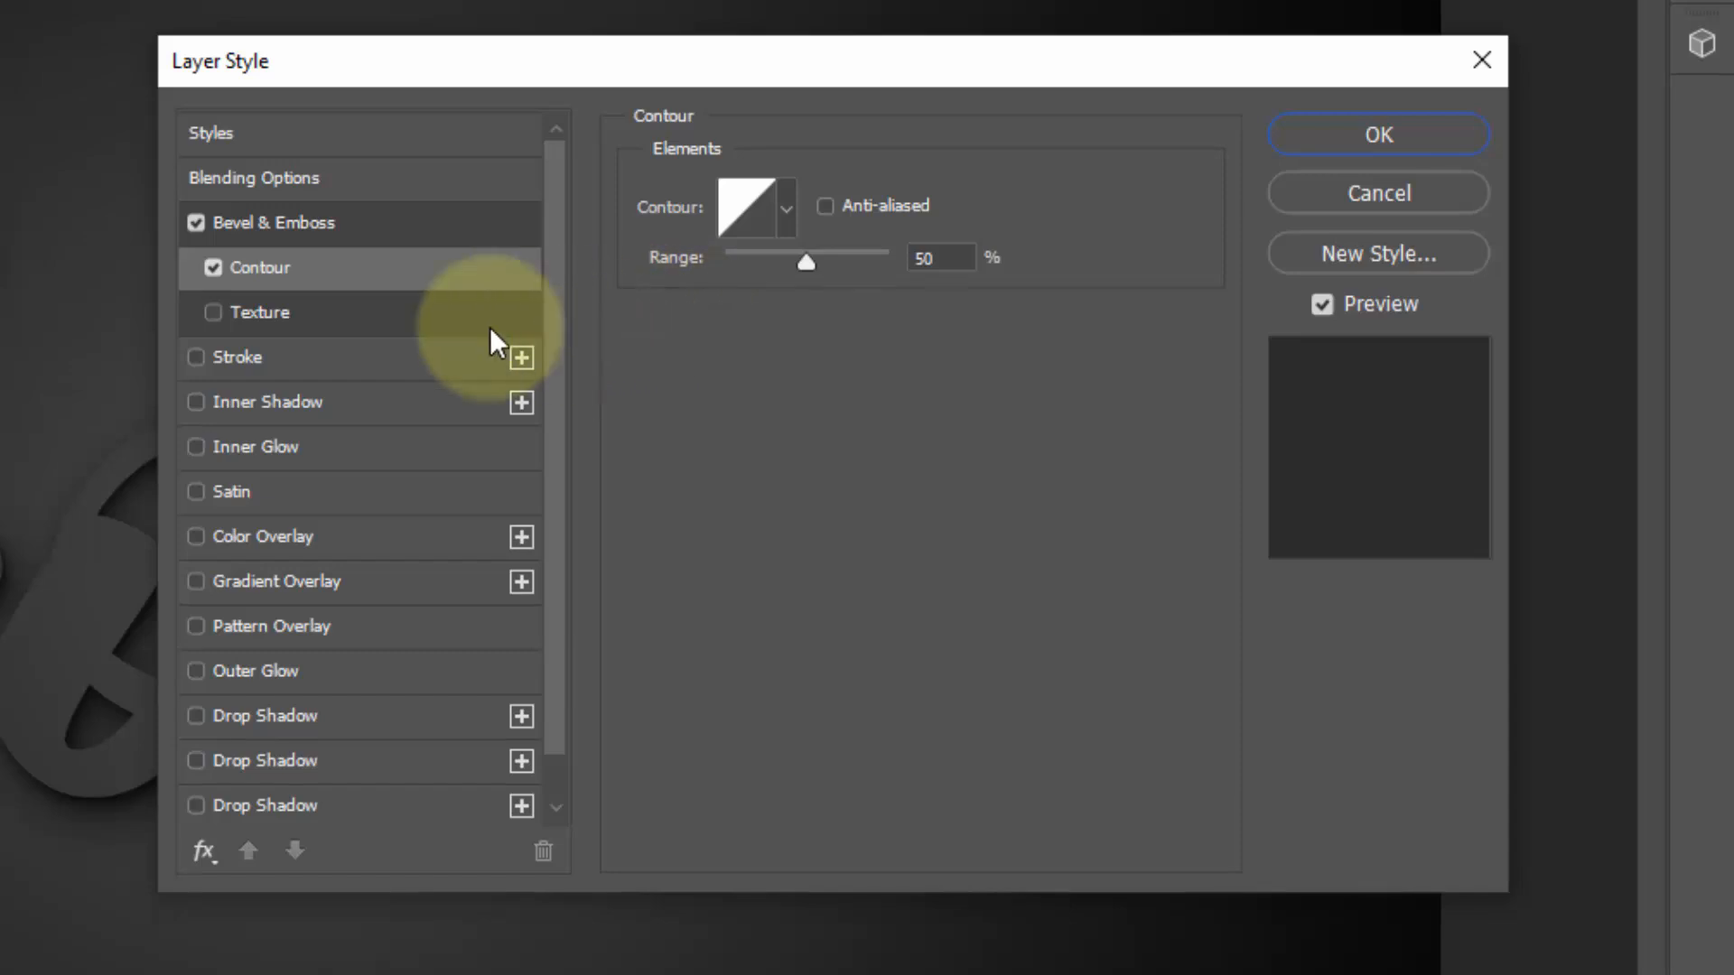
# Add a 10 px inside stroke in gray #929292 at 100% opacity, apply the layer style and collapse the layer's effects.
pyautogui.click(289, 357)
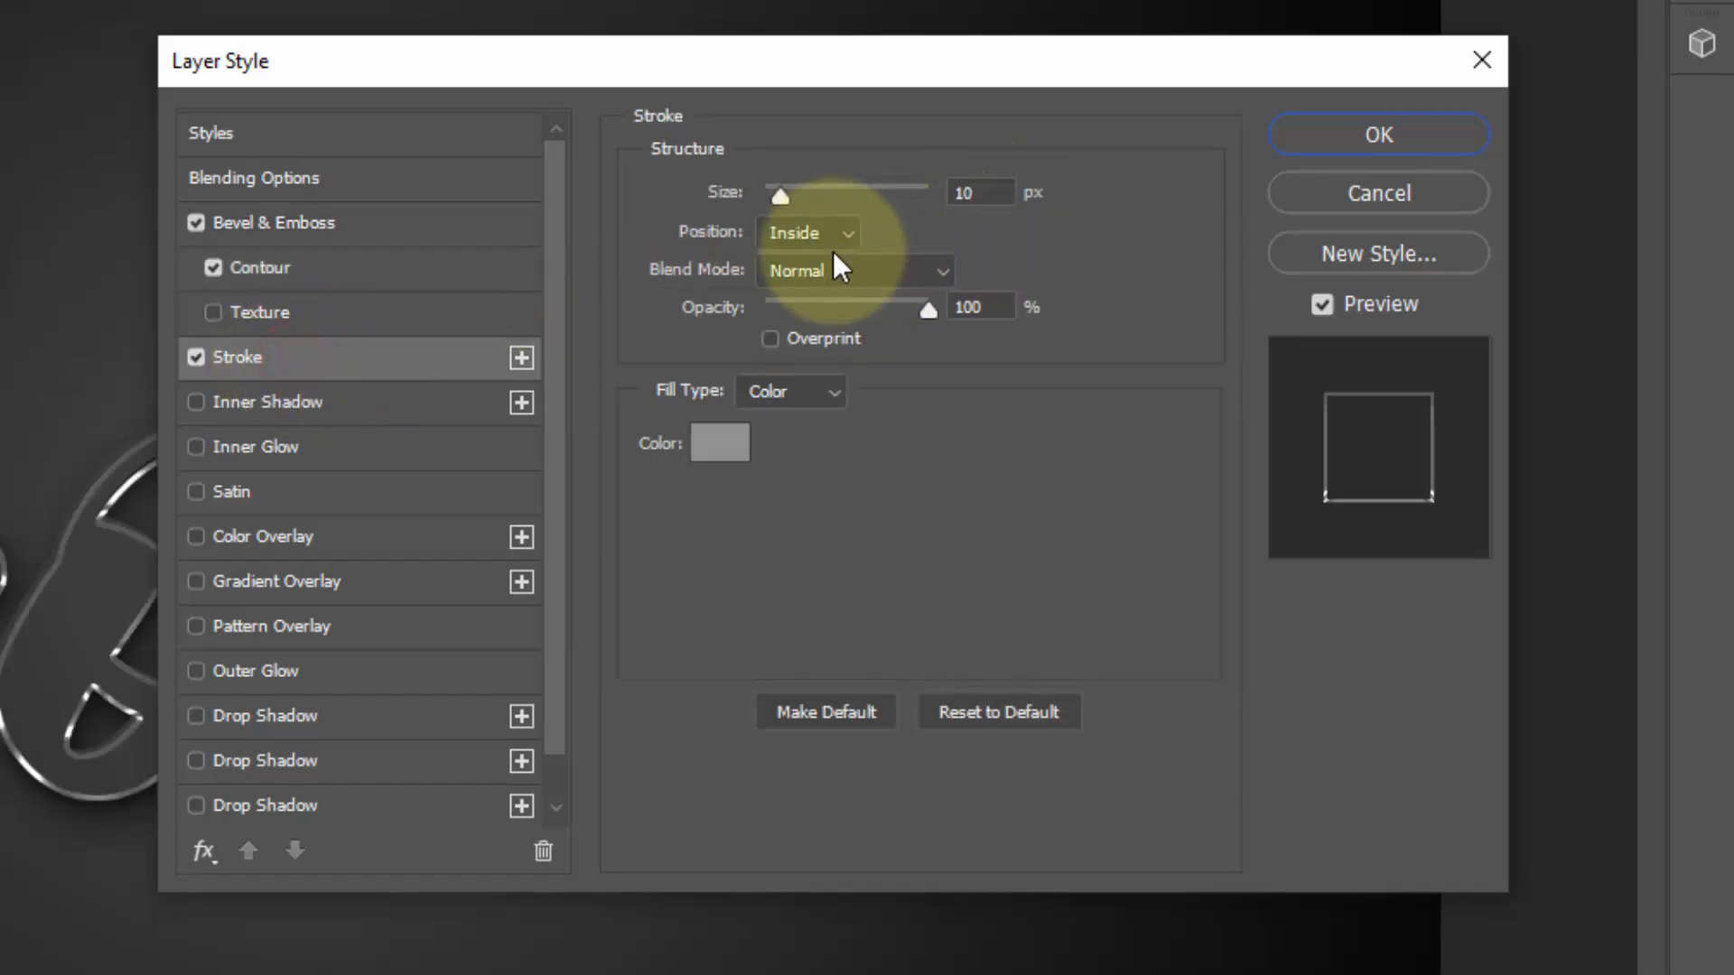
pyautogui.click(720, 443)
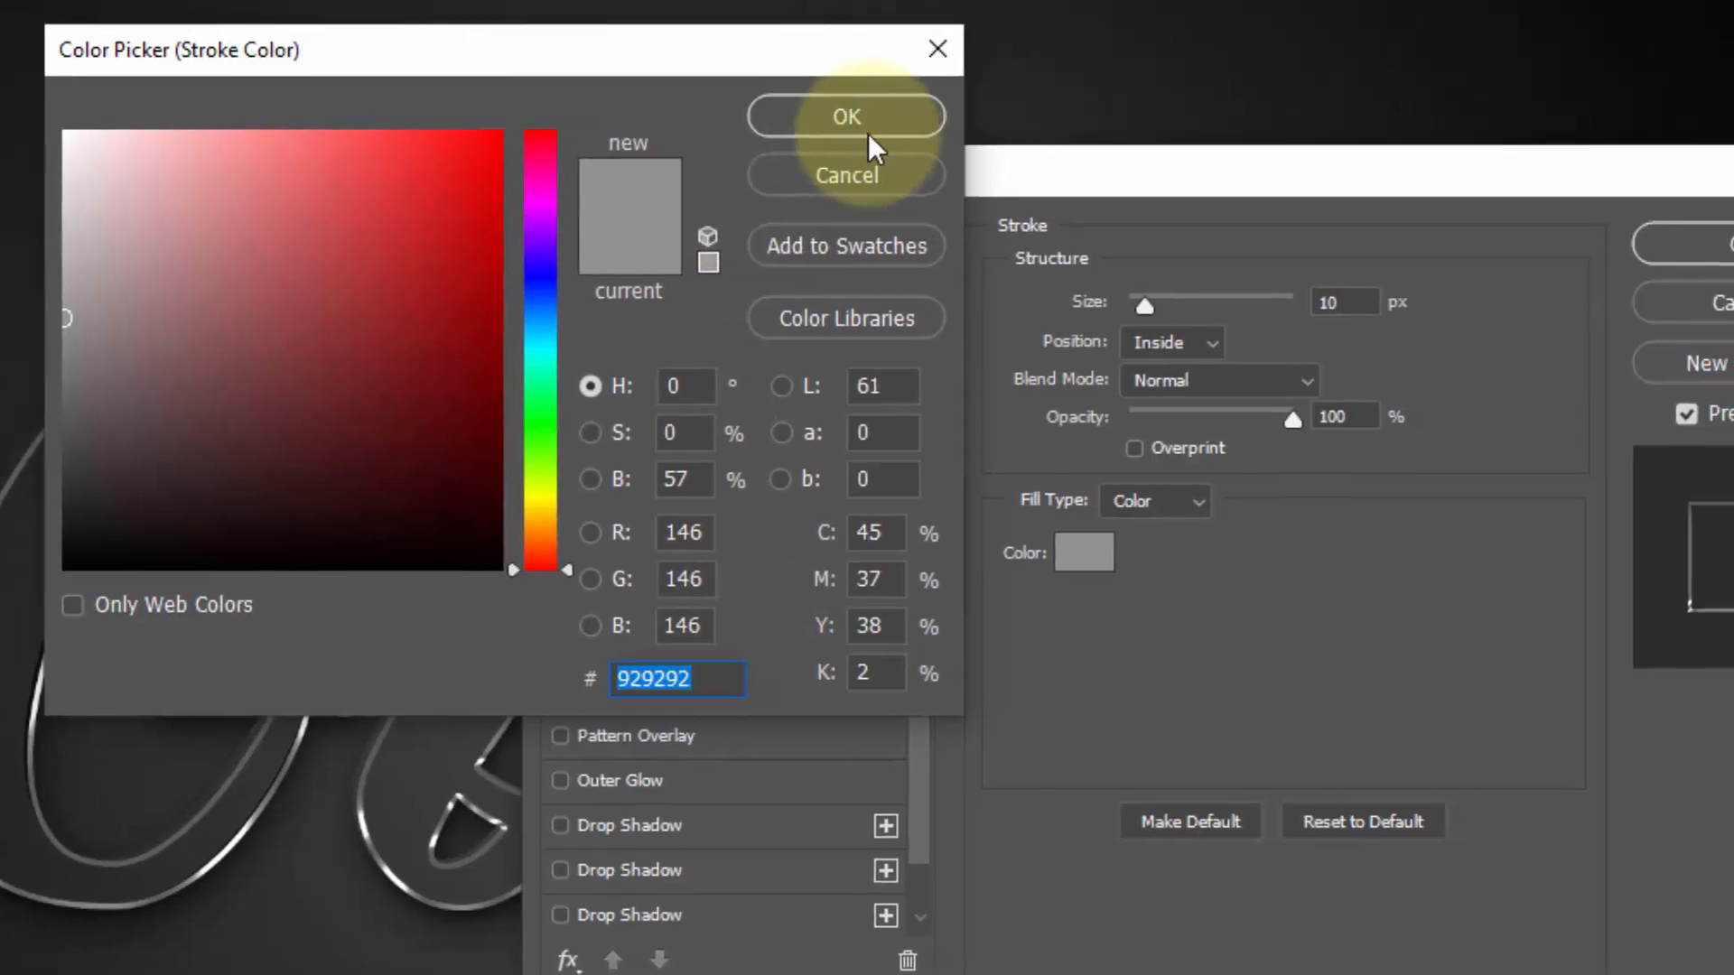
pyautogui.click(867, 126)
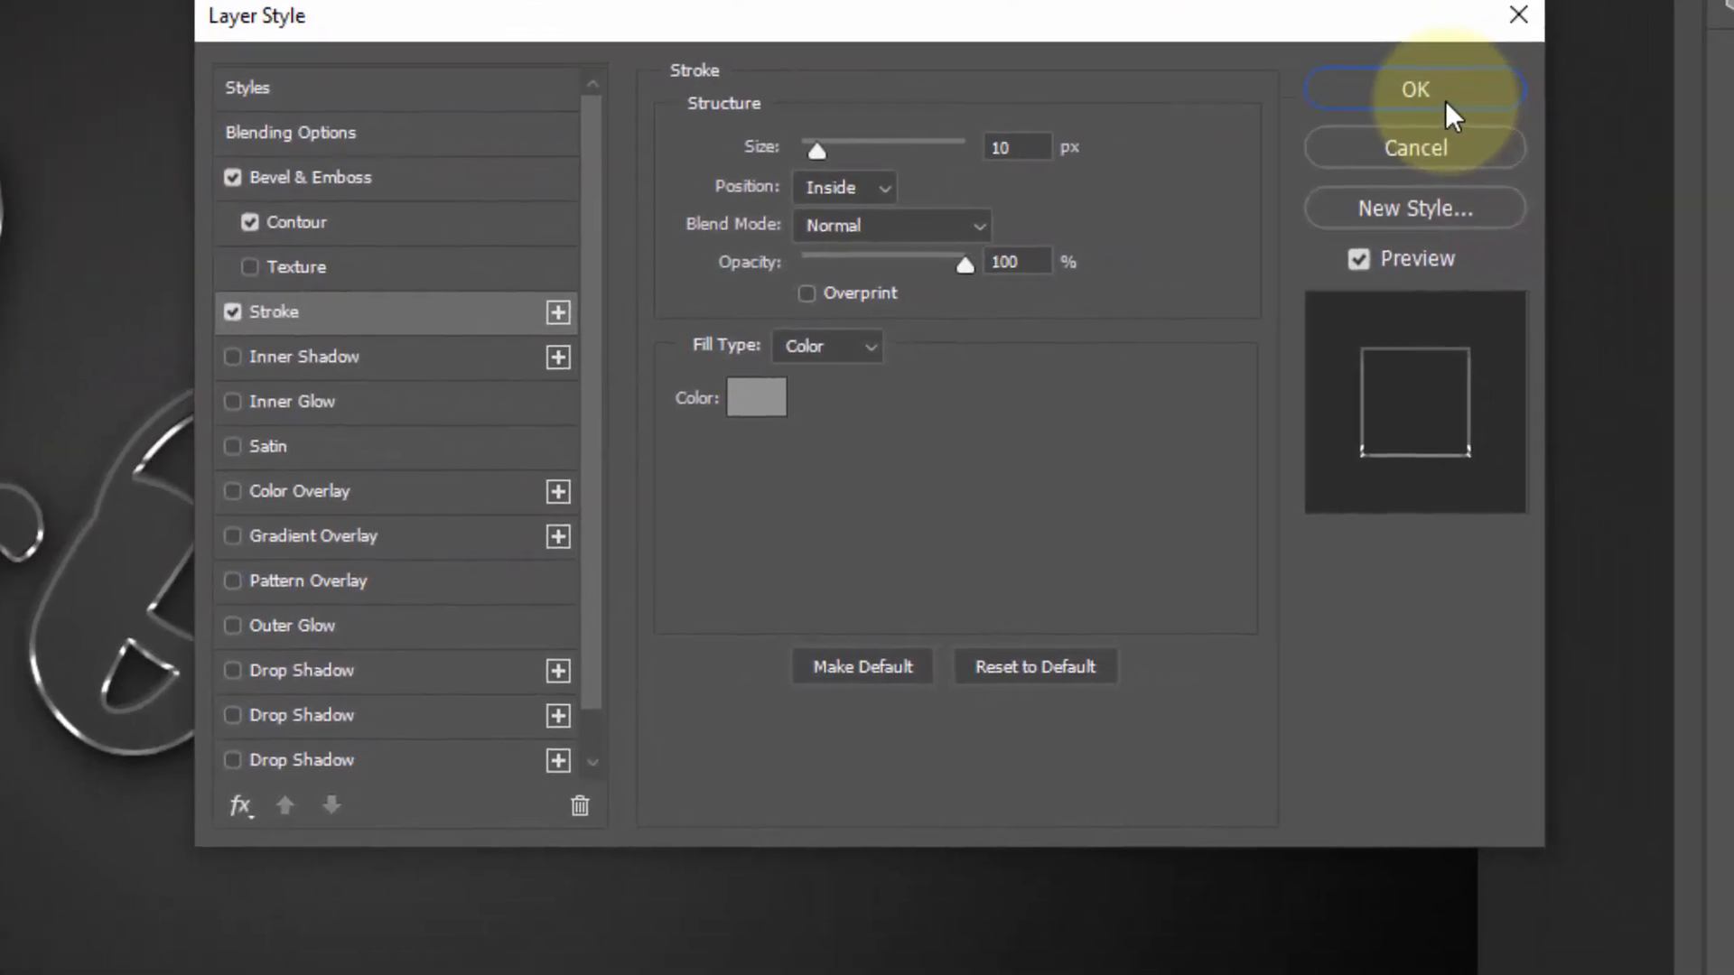
pyautogui.click(1698, 244)
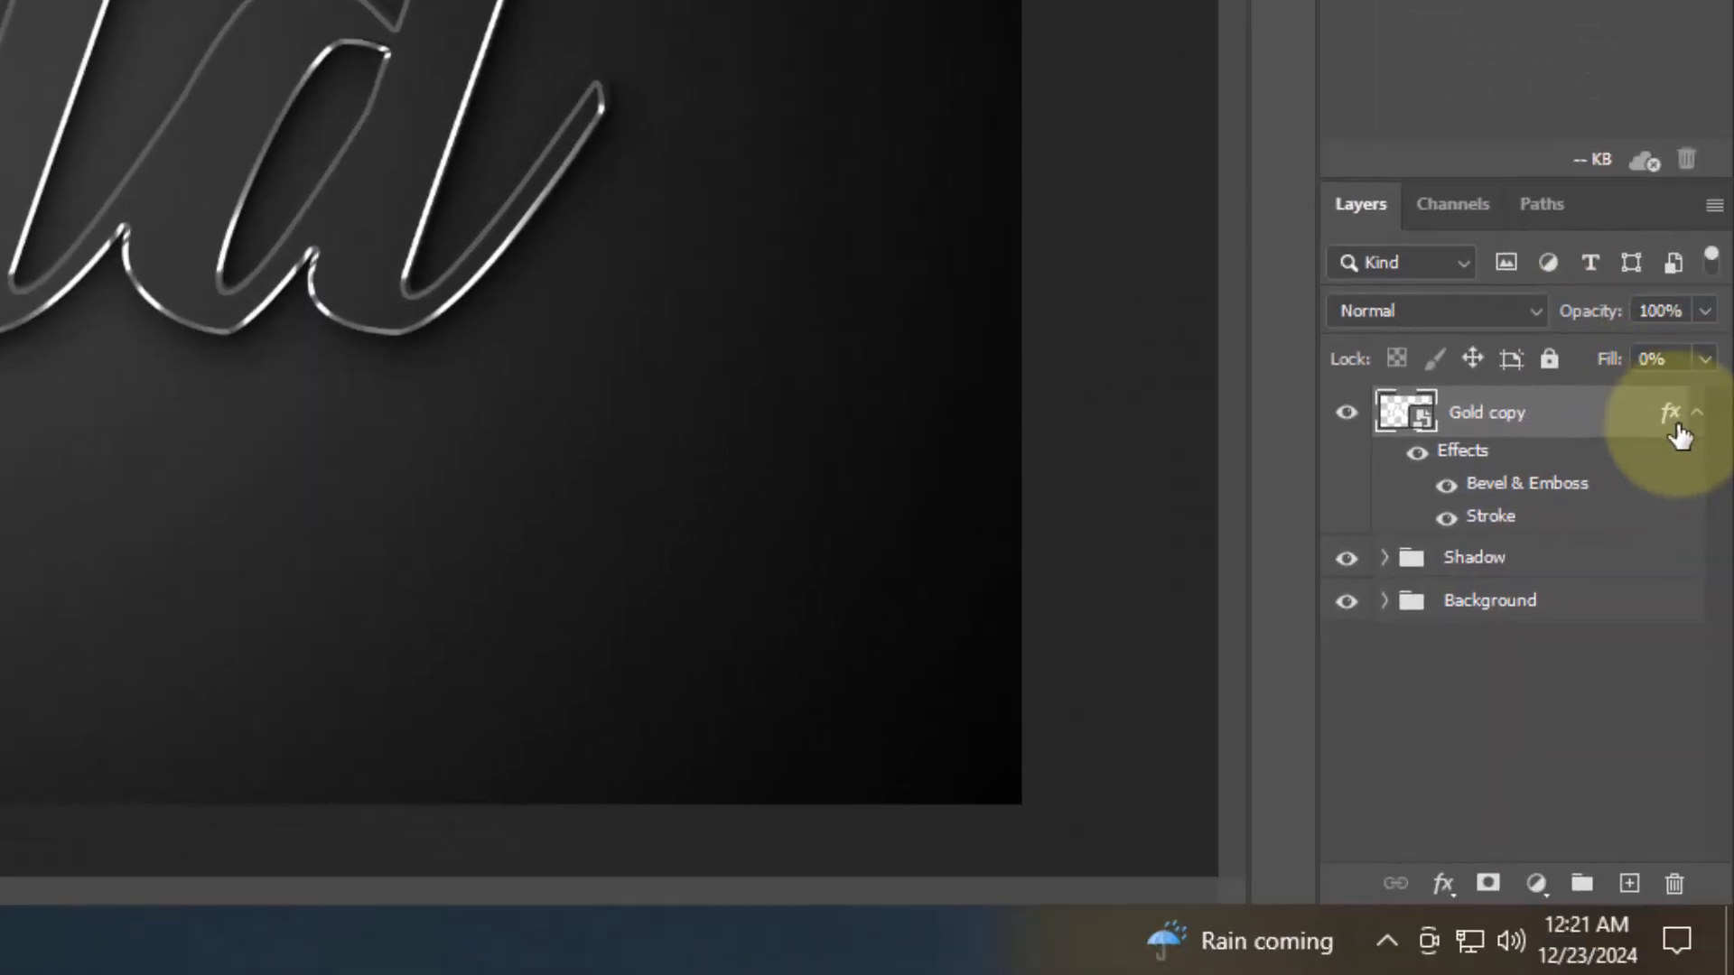
pyautogui.click(1696, 413)
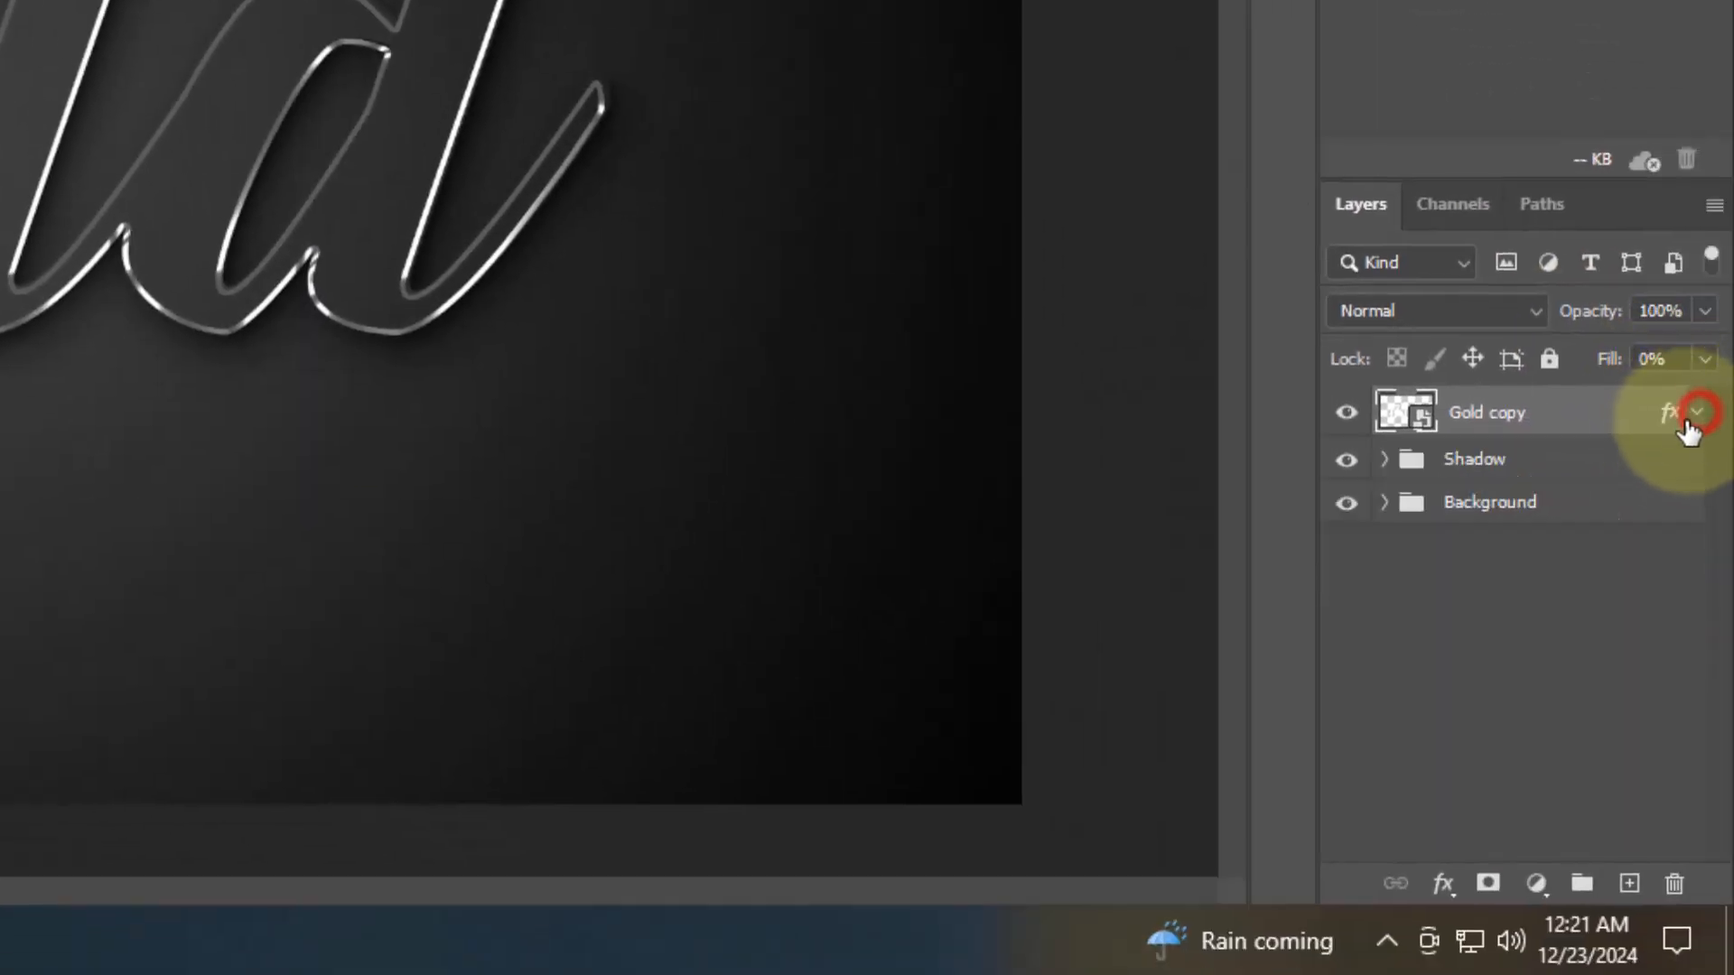
# Duplicate the Gold copy layer with the repeated transform up to Gold copy 35, and clear the layer style of the topmost copy.
pyautogui.hotkey('ctrl', 'shift', 'alt', 't')
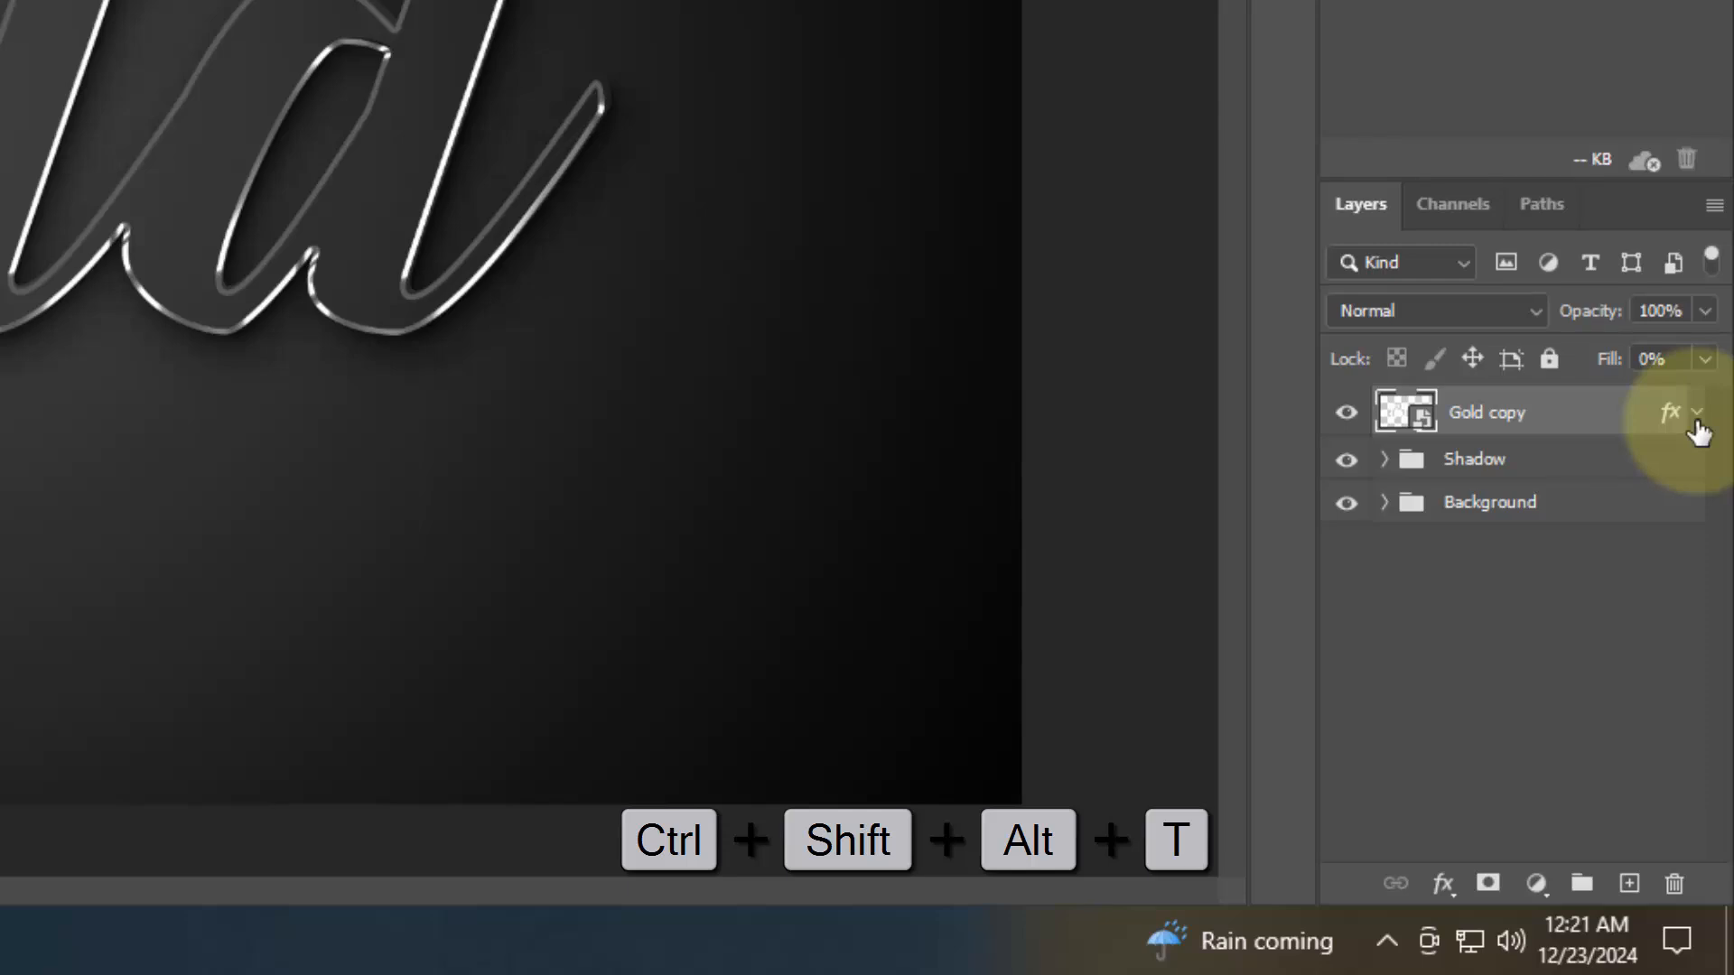
pyautogui.hotkey('ctrl', 'shift', 'alt', 't')
pyautogui.hotkey('ctrl', 'shift', 'alt', 't')
pyautogui.hotkey('ctrl', 'shift', 'alt', 't')
pyautogui.hotkey('ctrl', 'shift', 'alt', 't')
pyautogui.hotkey('ctrl', 'shift', 'alt', 't')
pyautogui.hotkey('ctrl', 'shift', 'alt', 't')
pyautogui.hotkey('ctrl', 'shift', 'alt', 't')
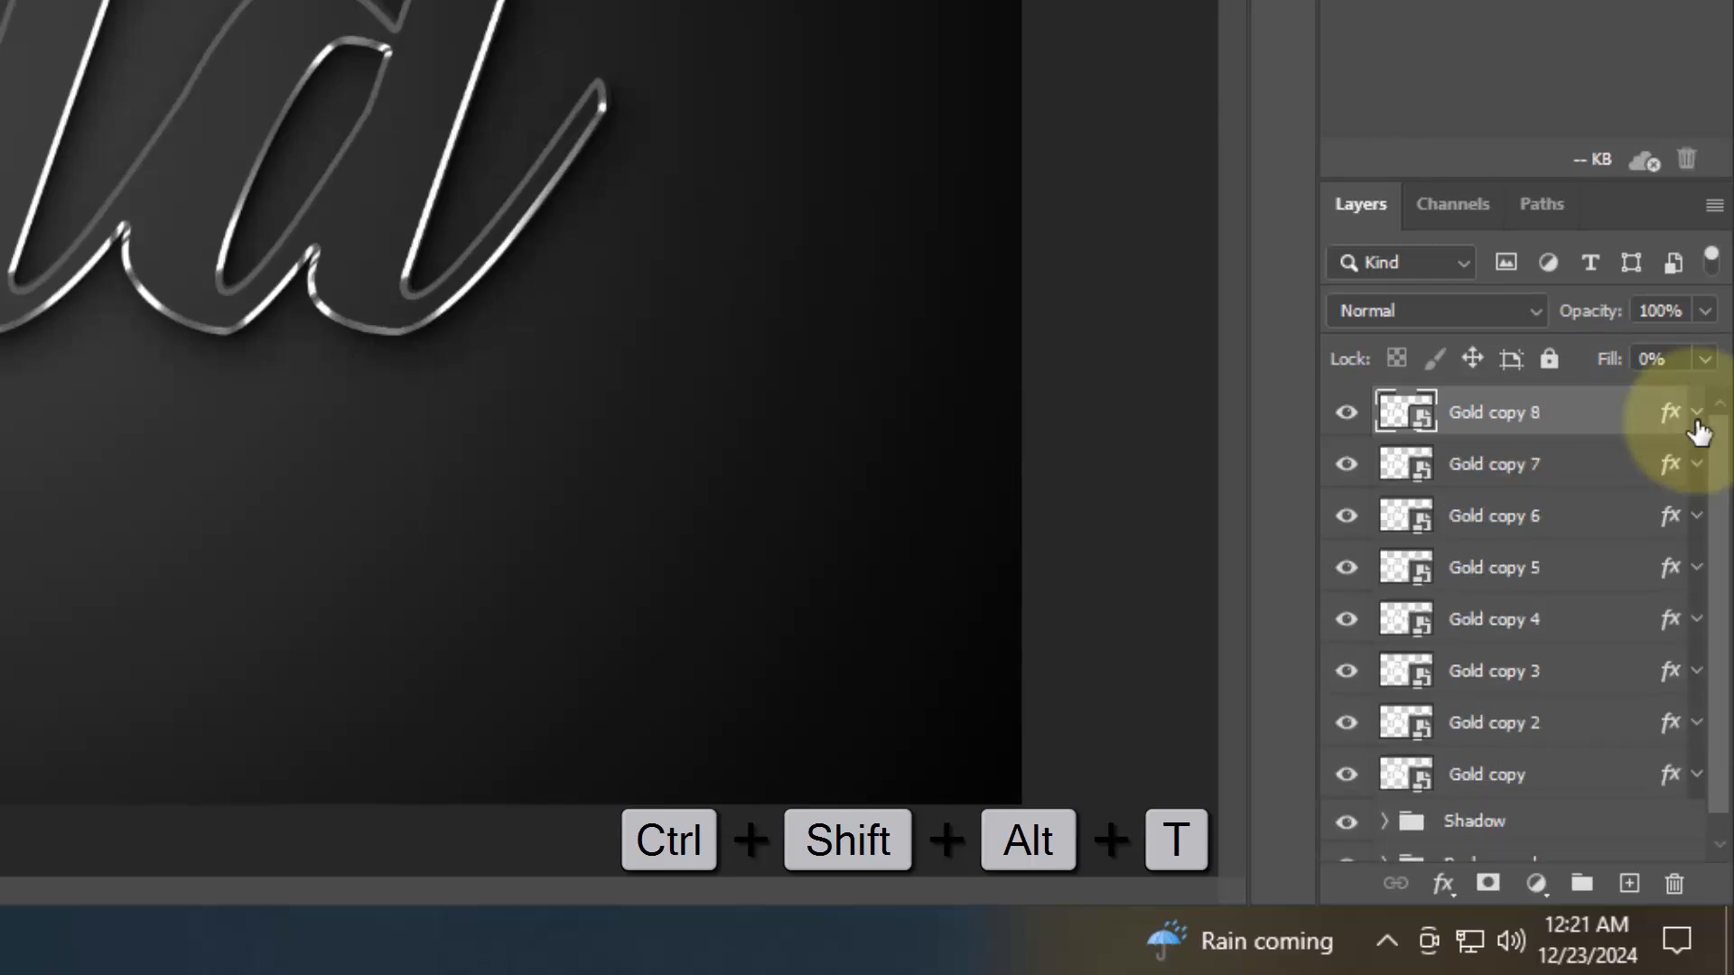
pyautogui.hotkey('ctrl', 'shift', 'alt', 't')
pyautogui.hotkey('ctrl', 'shift', 'alt', 't')
pyautogui.hotkey('ctrl', 'shift', 'alt', 't')
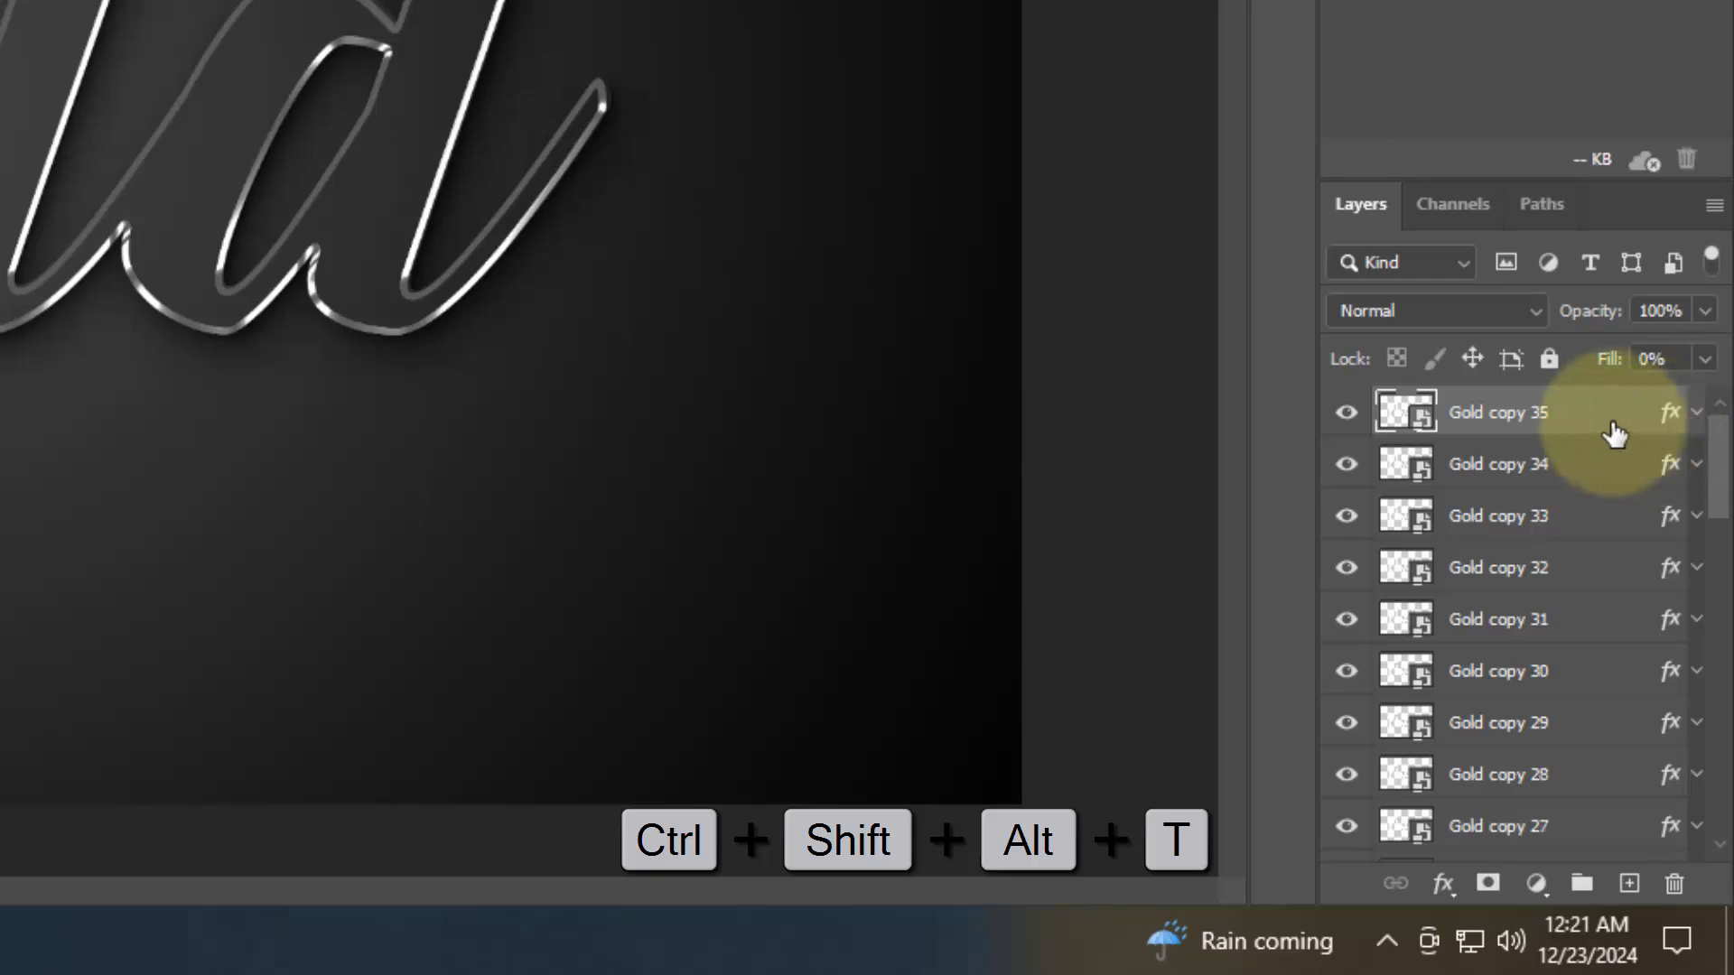
pyautogui.rightClick(1614, 434)
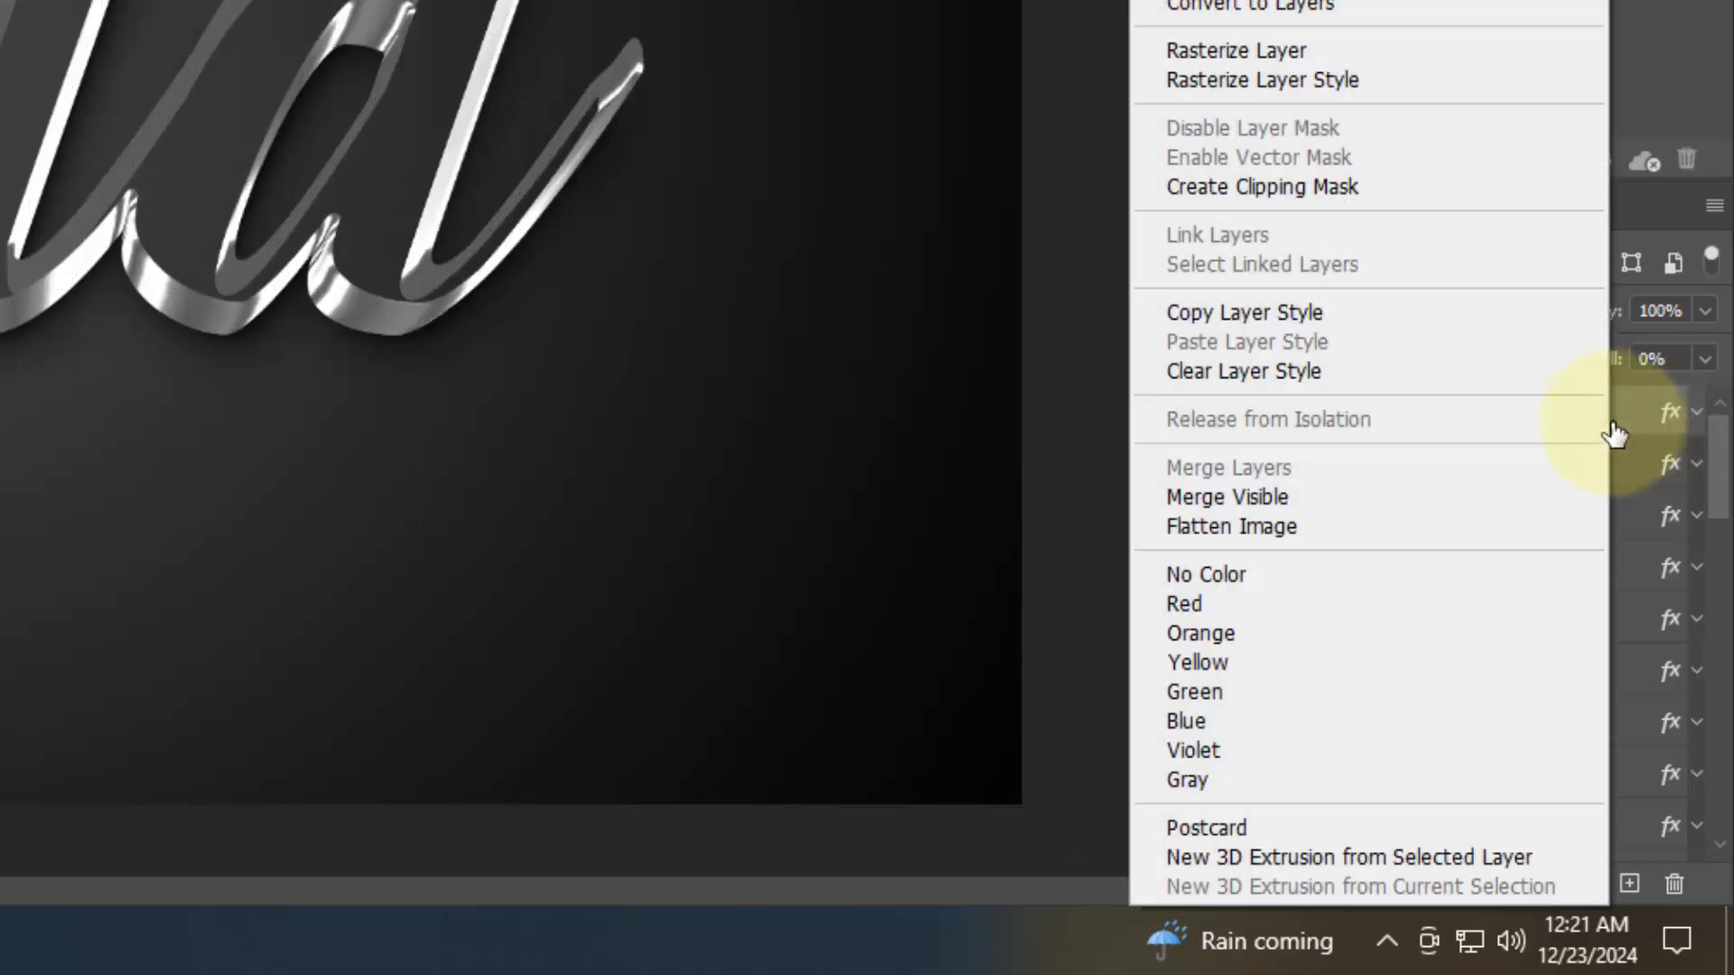
pyautogui.click(1384, 379)
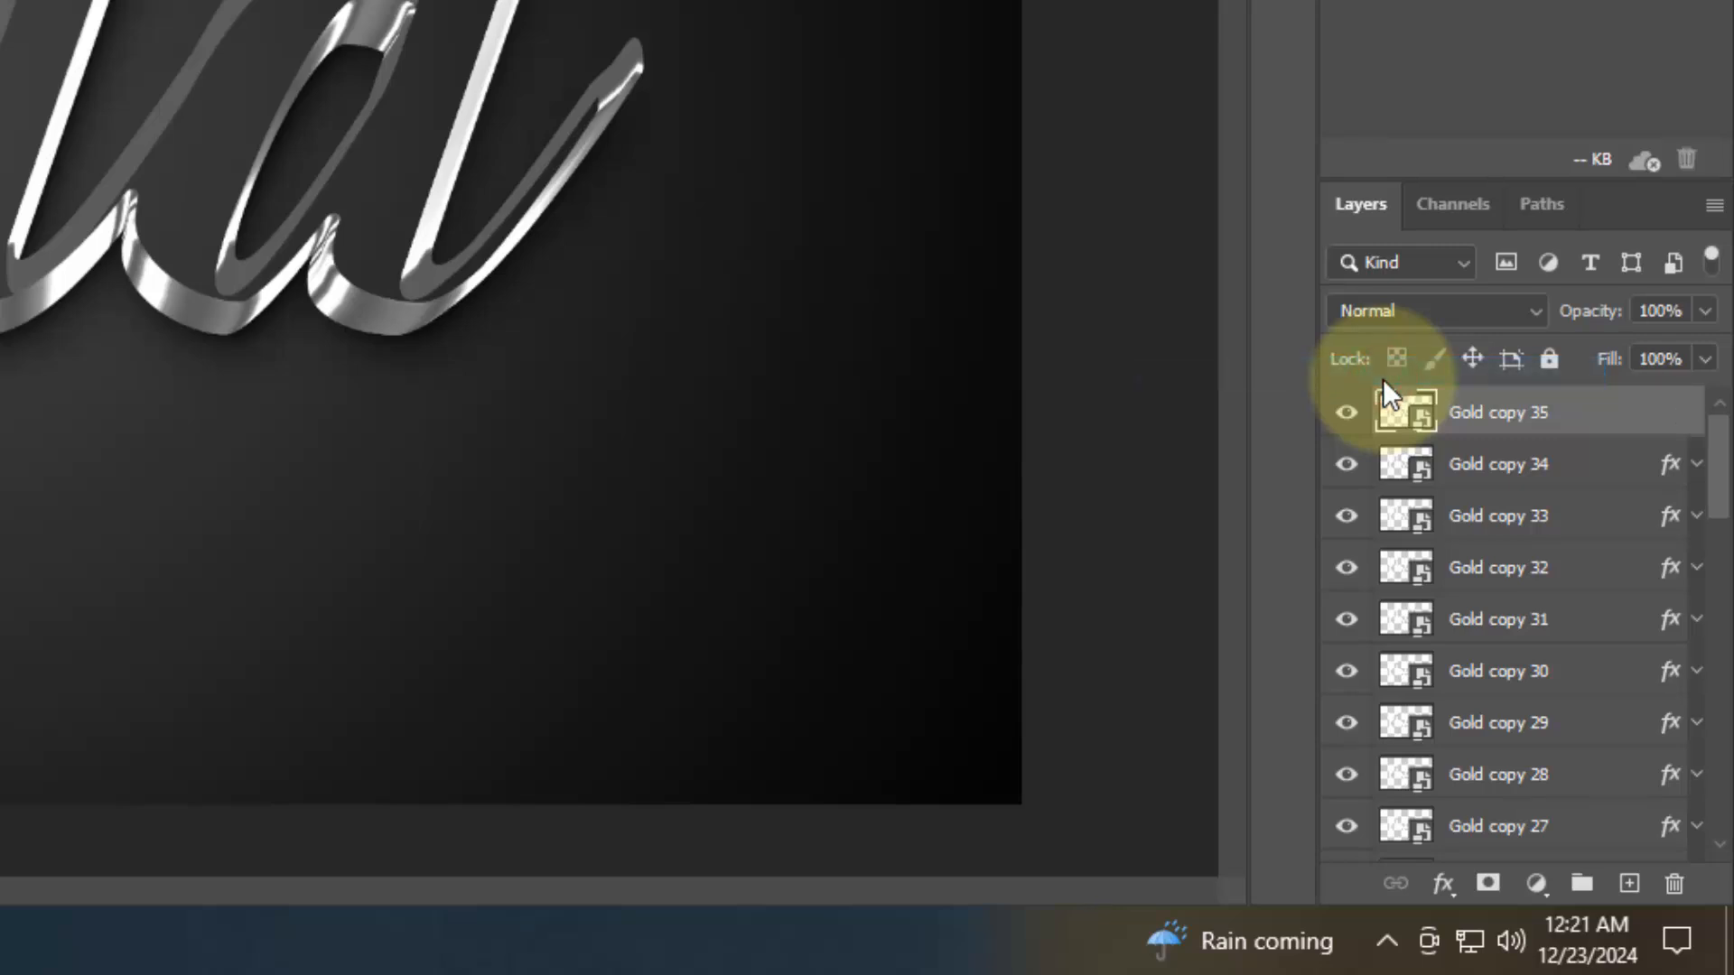
# Group the layers from Gold copy 34 down to Gold copy 17 and name the group Border 0.
pyautogui.rightClick(1610, 469)
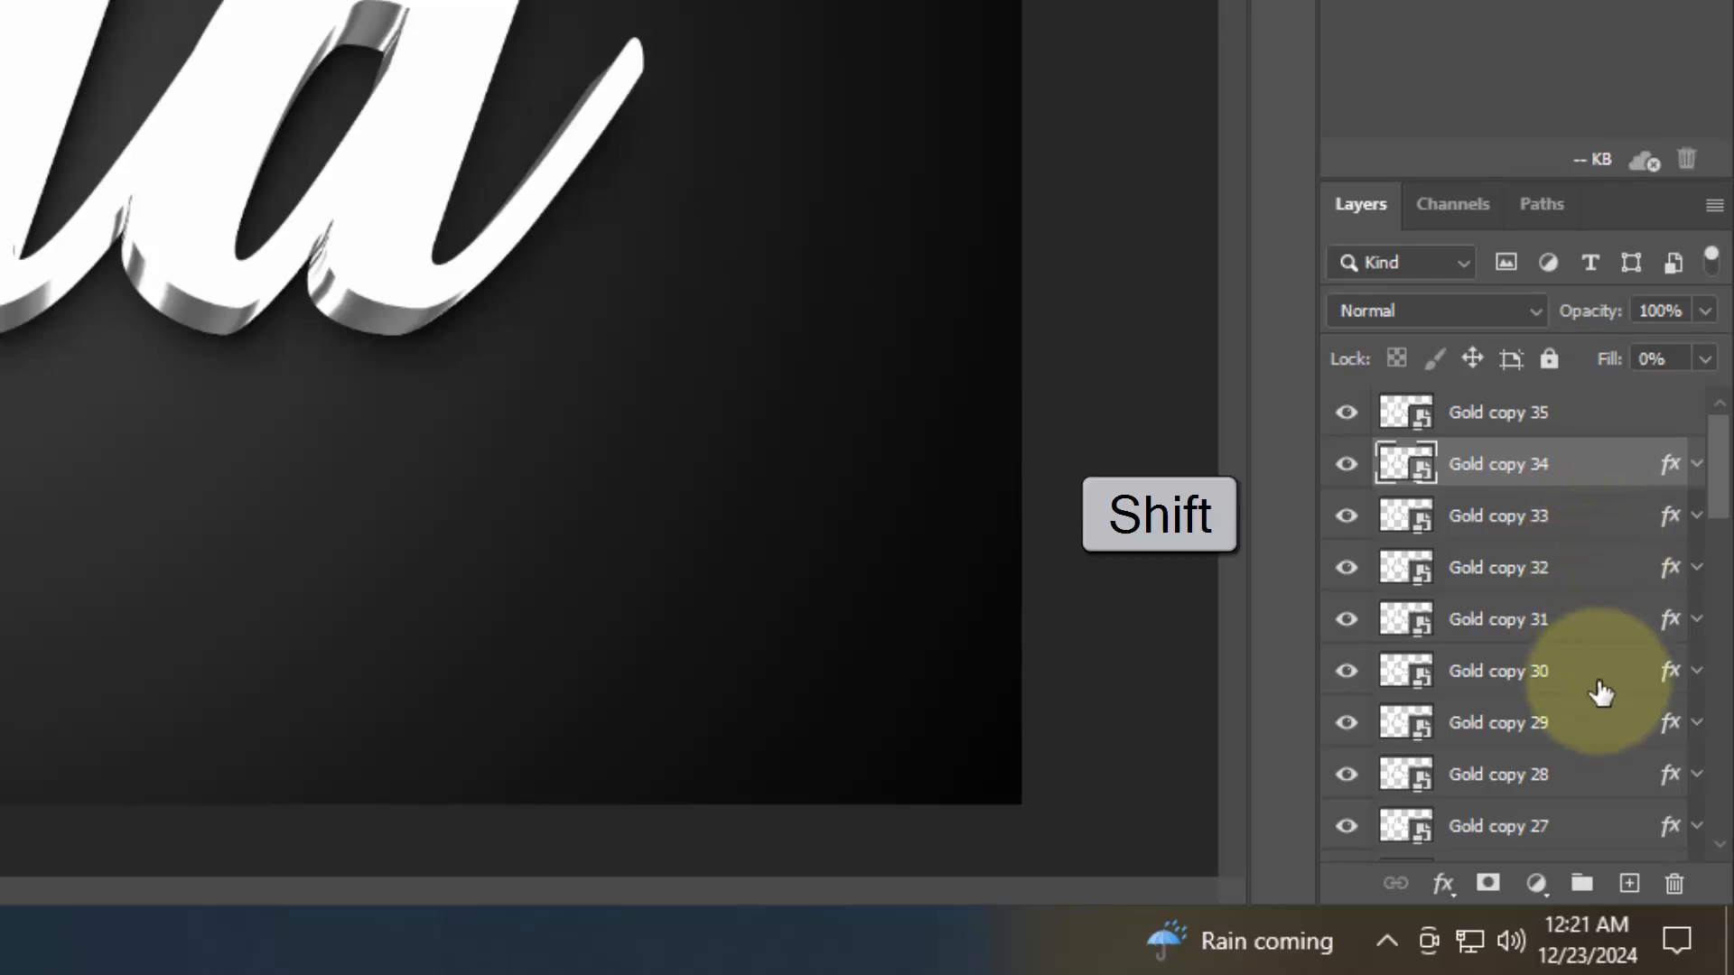
pyautogui.scroll(-5, 1589, 739)
pyautogui.scroll(-3, 1589, 739)
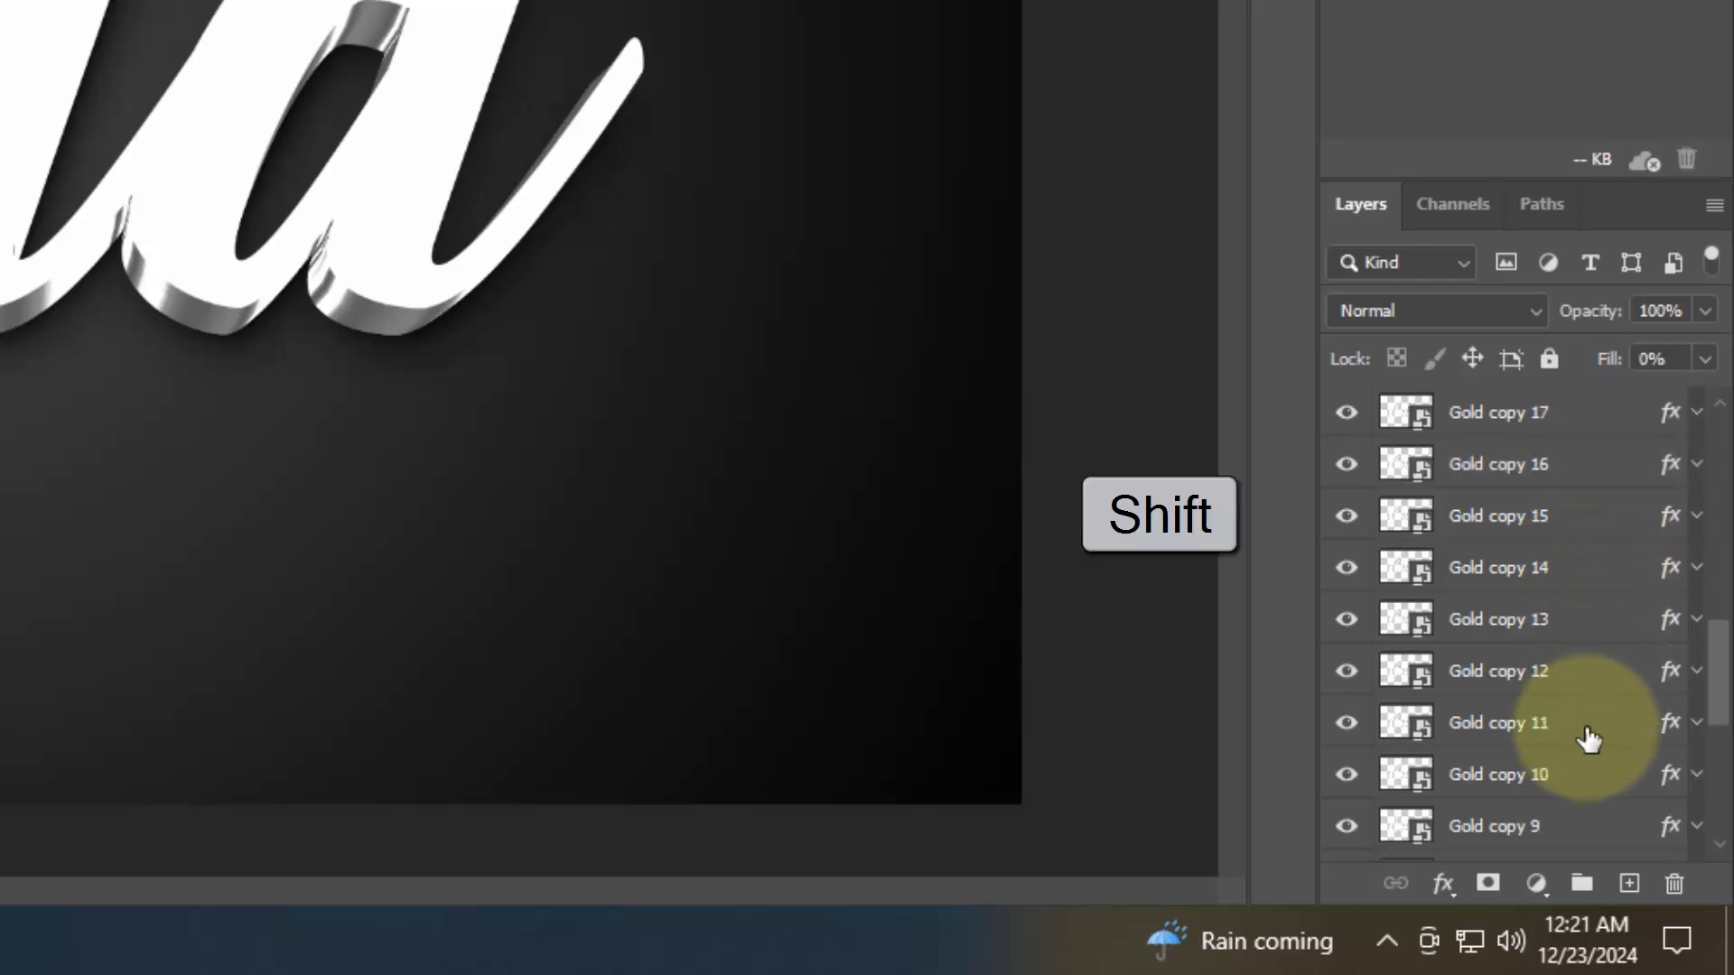
pyautogui.keyDown('shift'); pyautogui.click(1560, 418); pyautogui.keyUp('shift')
pyautogui.scroll(3, 1557, 588)
pyautogui.hotkey('ctrl', 'g')
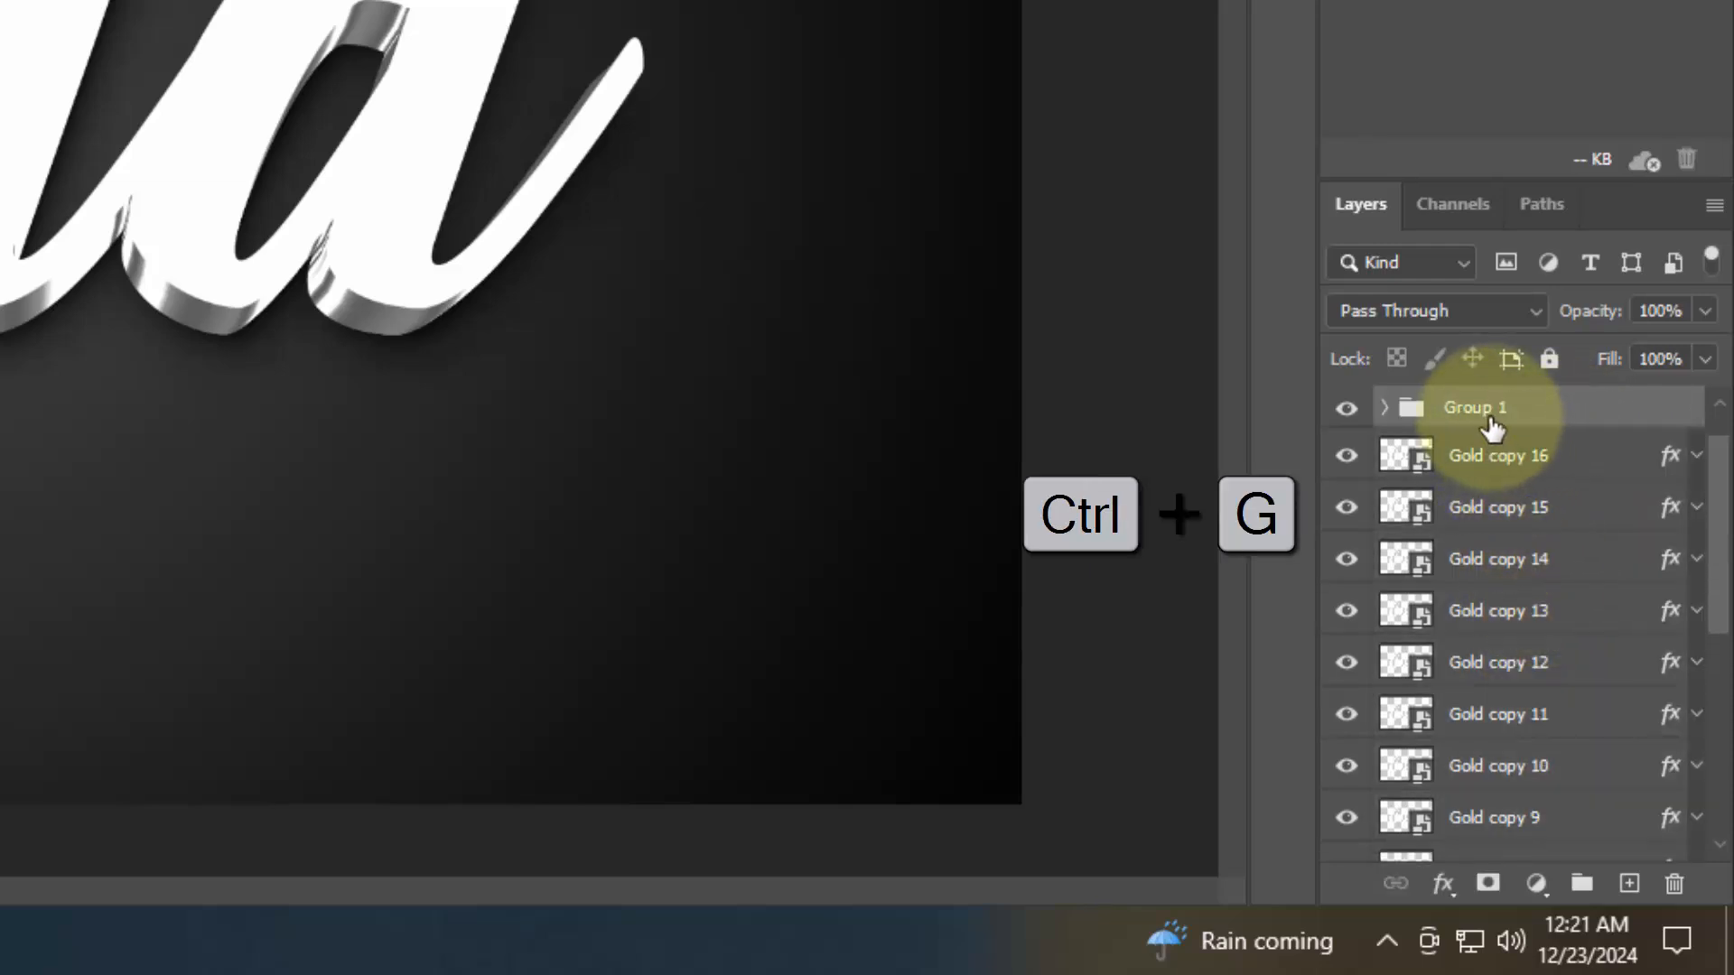
pyautogui.doubleClick(1488, 411)
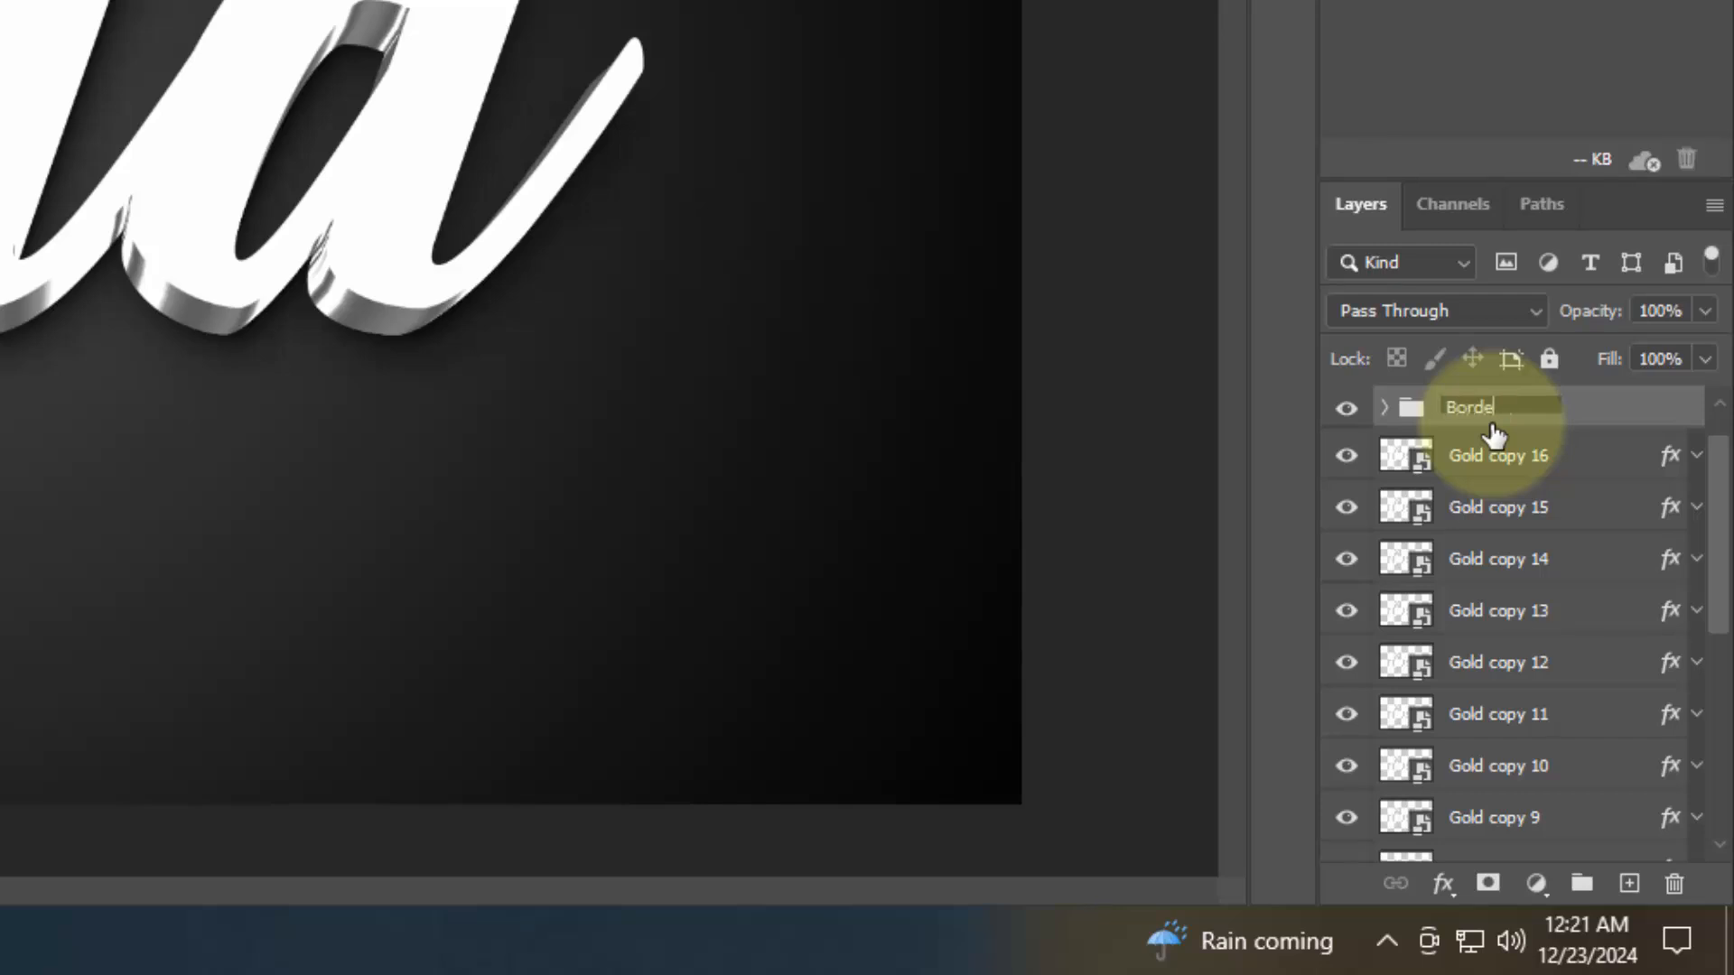
pyautogui.write('Border')
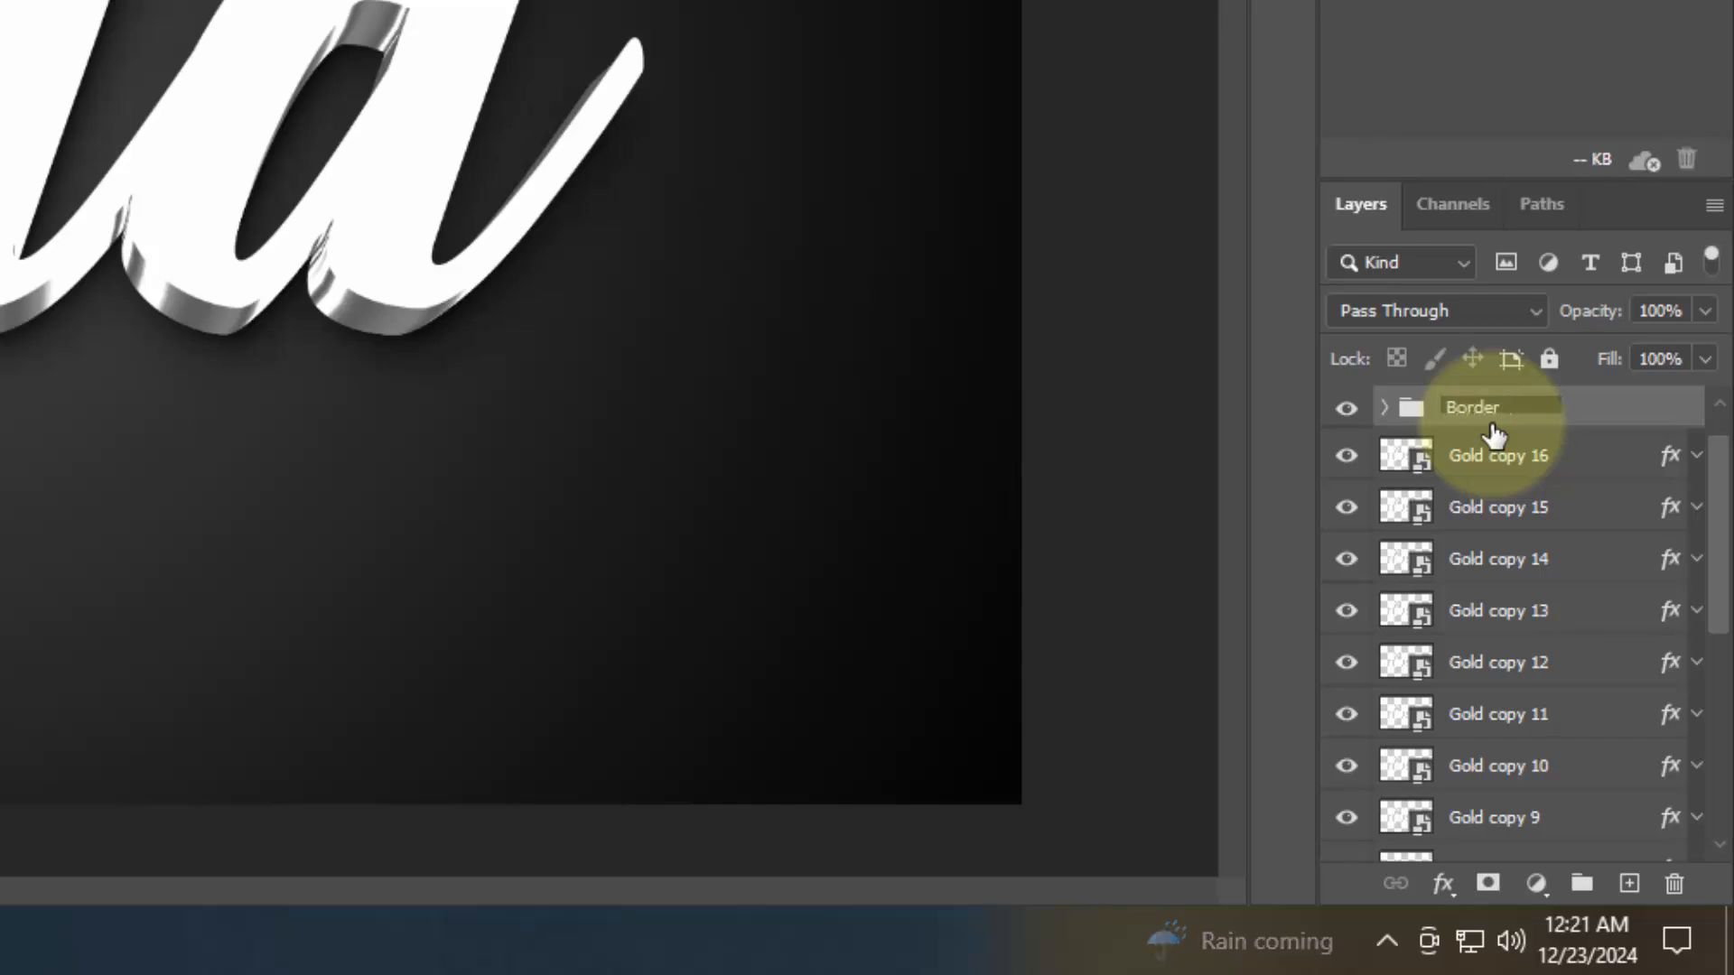
pyautogui.write(' 0')
pyautogui.press('Return')
# Group the layers from Gold copy 16 down to Gold copy and name the group Border 1.
pyautogui.press('shift')
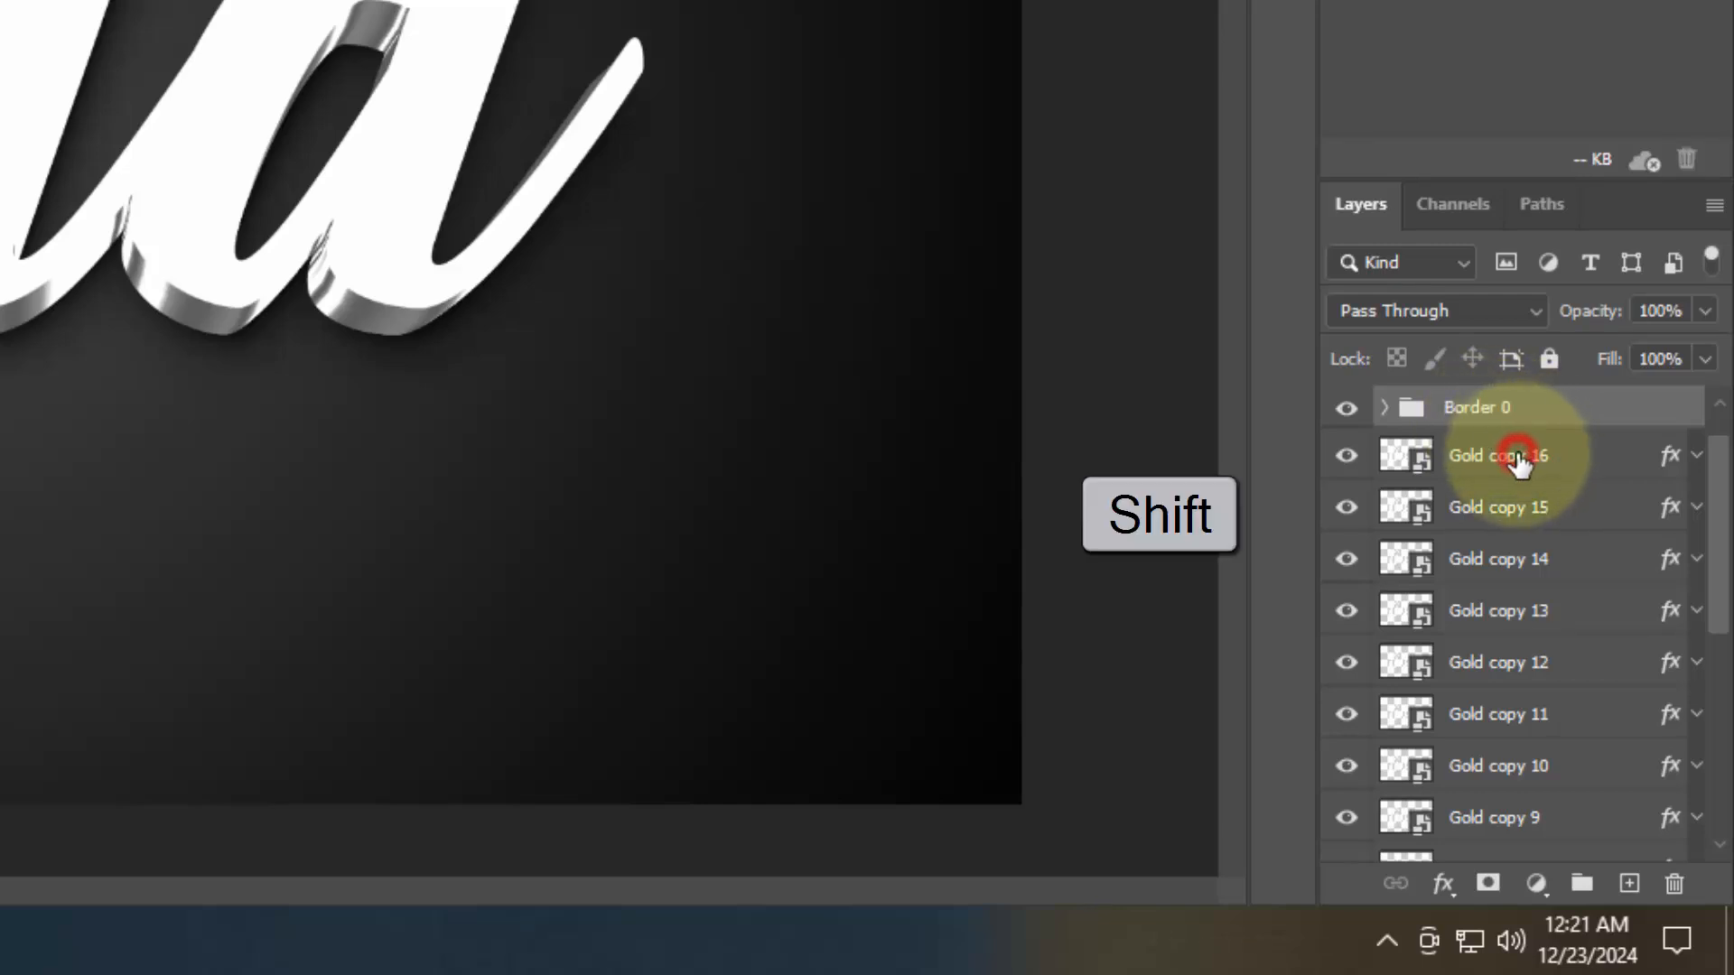
pyautogui.click(1517, 461)
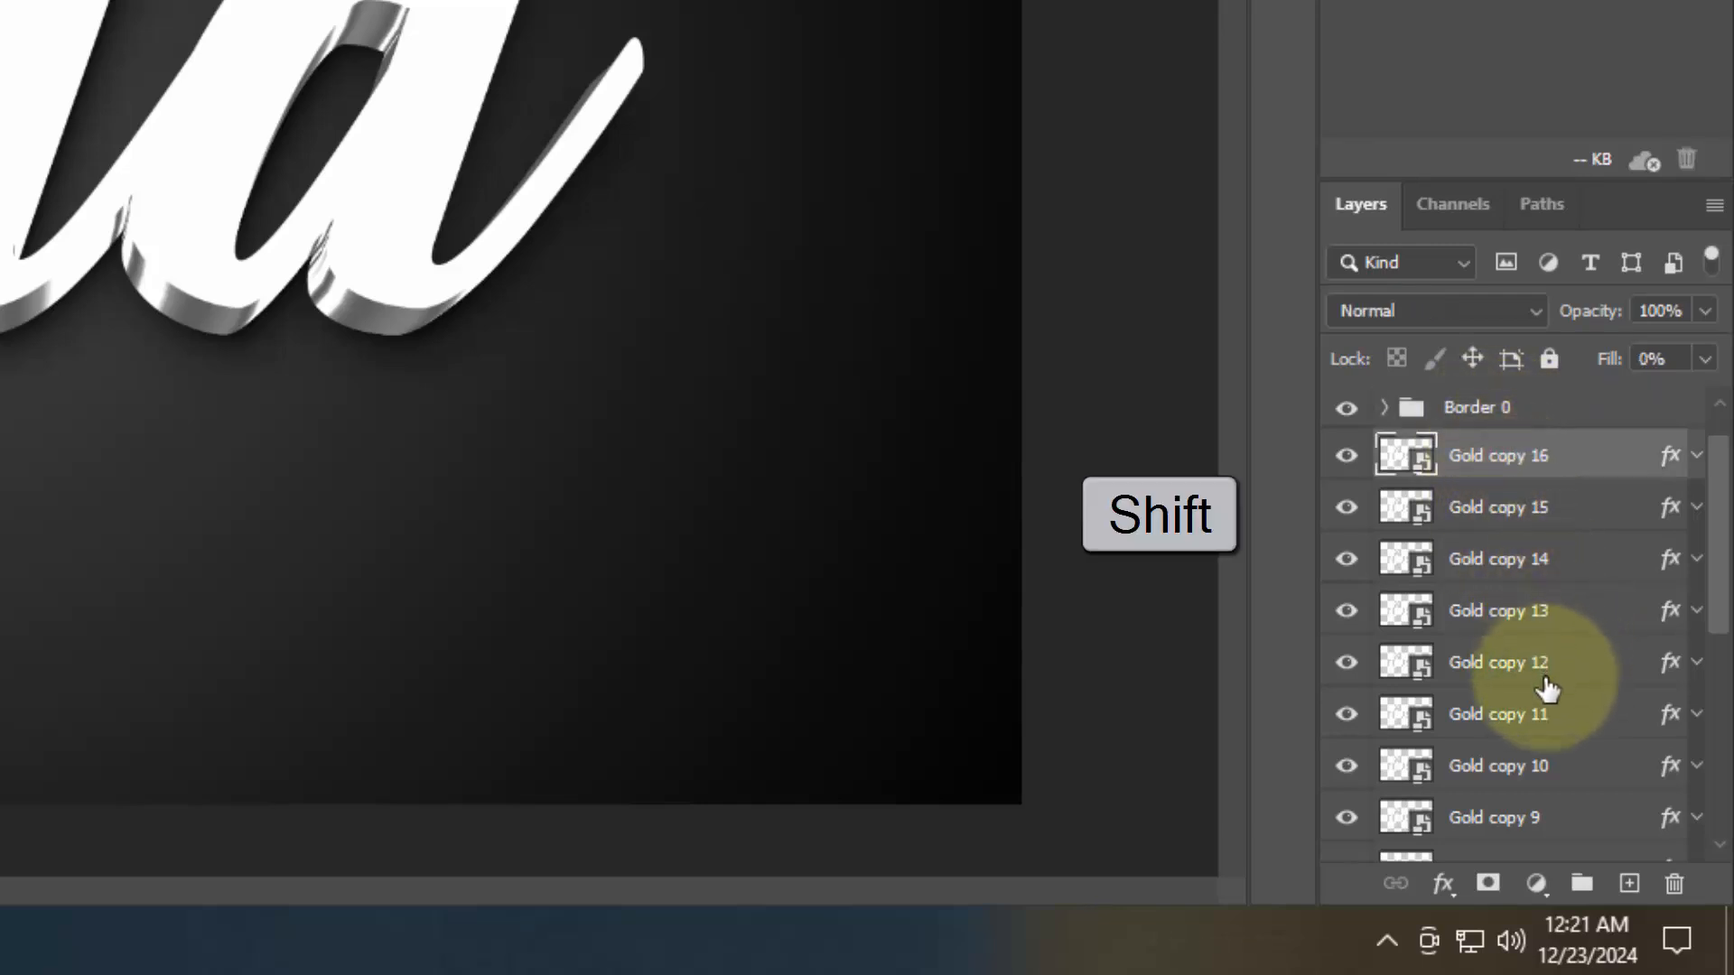
pyautogui.scroll(-5, 1545, 714)
pyautogui.keyDown('shift'); pyautogui.click(1538, 753); pyautogui.keyUp('shift')
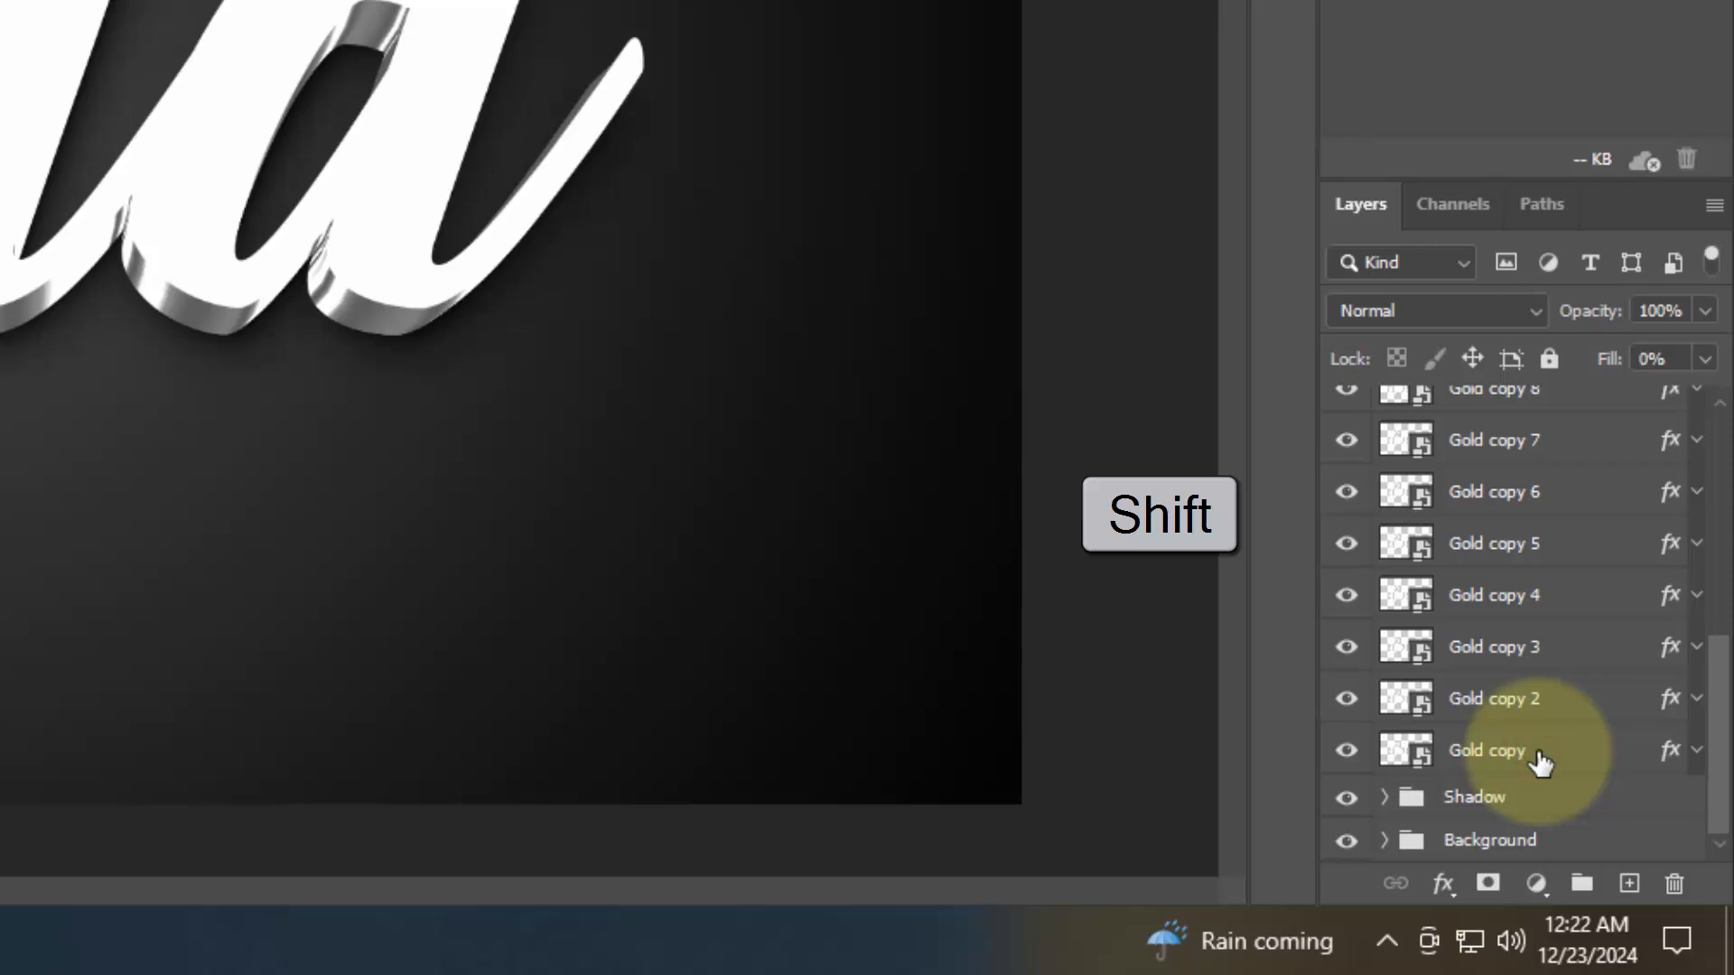
pyautogui.hotkey('ctrl', 'g')
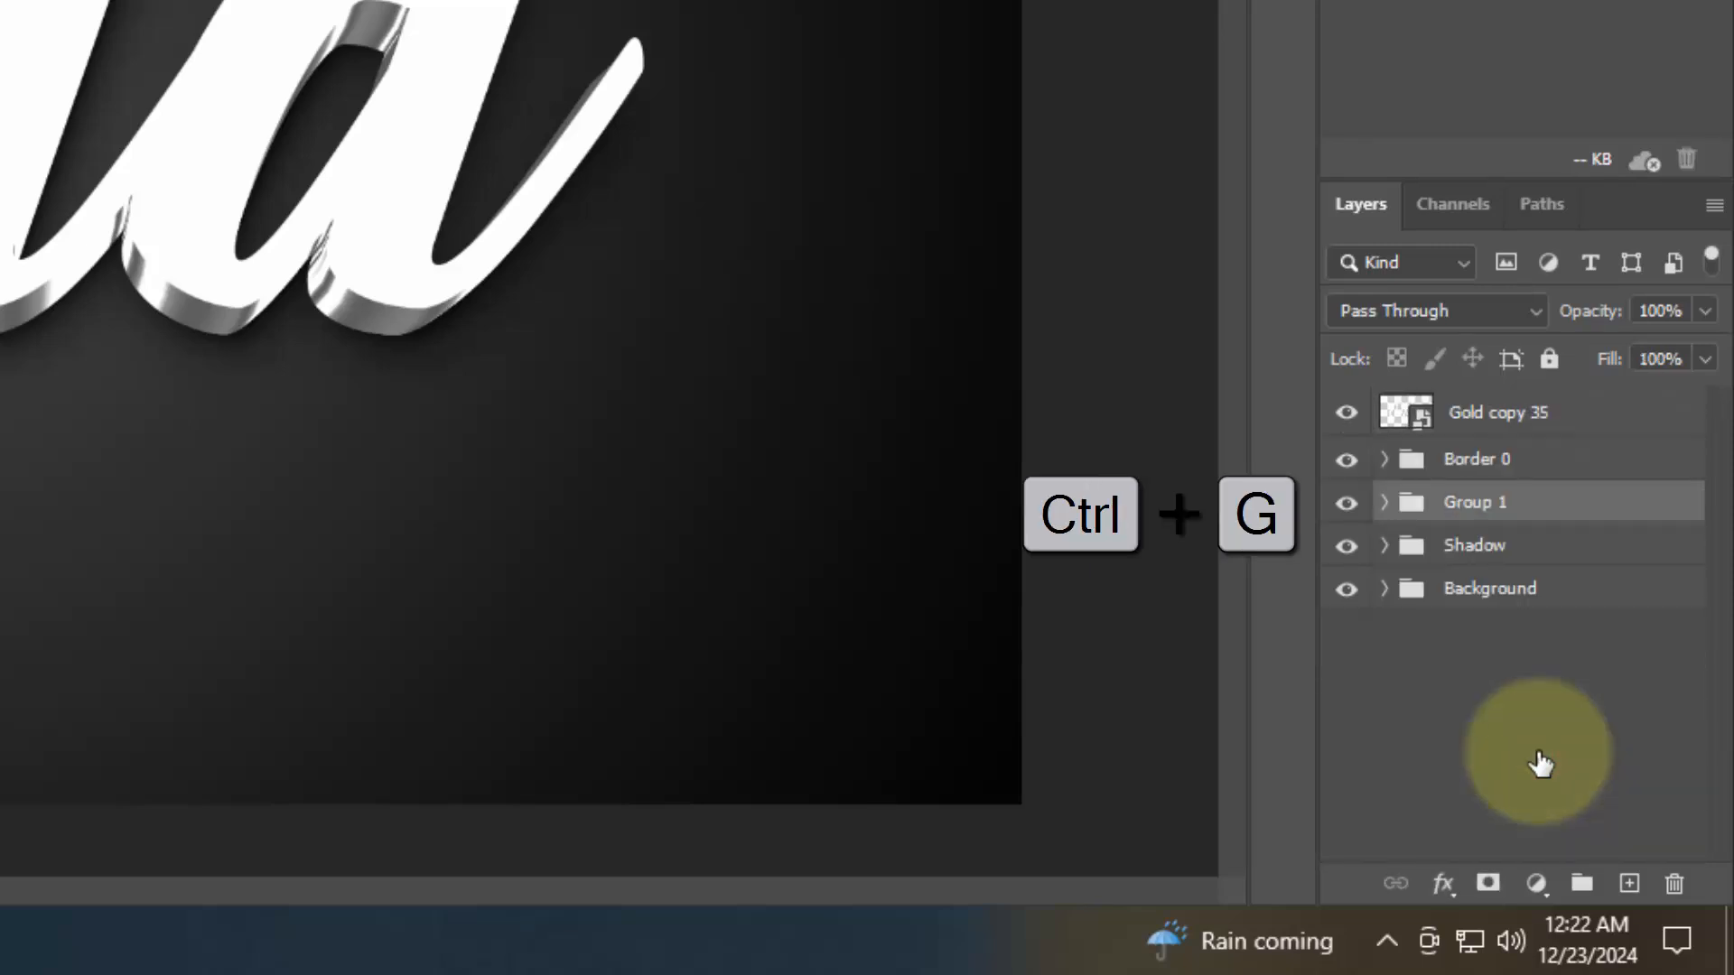
pyautogui.doubleClick(1457, 504)
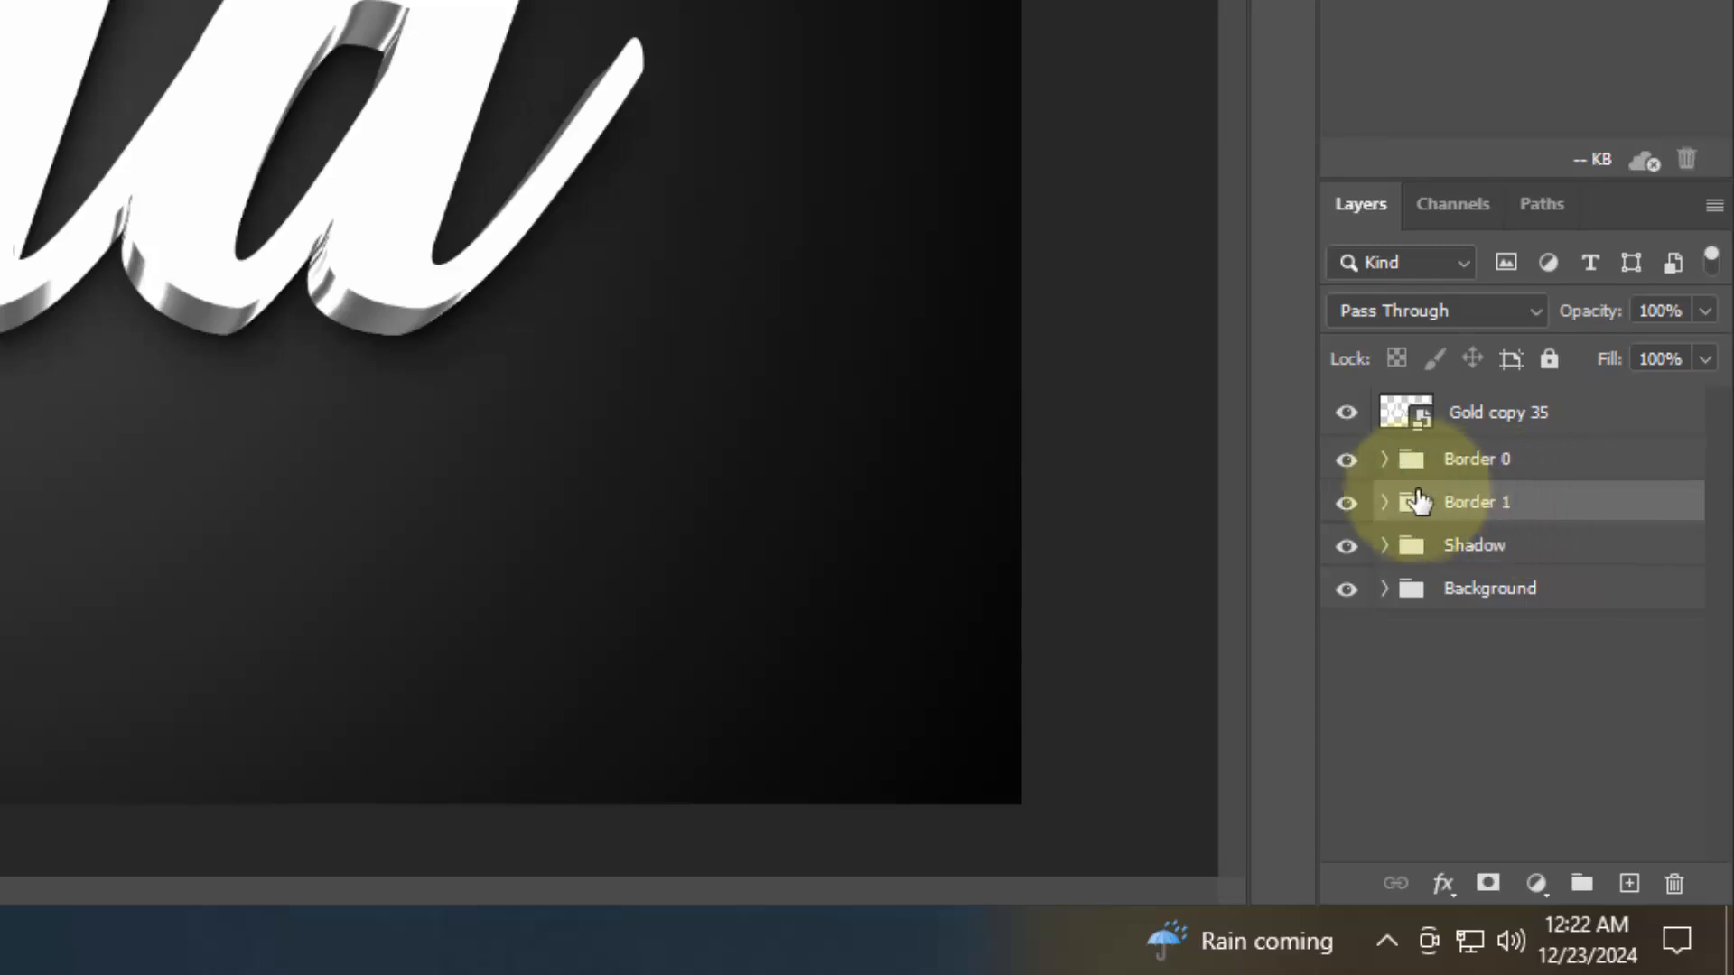
# Hide the Gold copy 35 layer and the Border 0 group, and add a Linear Burn color overlay to the Border 1 group.
pyautogui.click(1345, 413)
pyautogui.click(1346, 461)
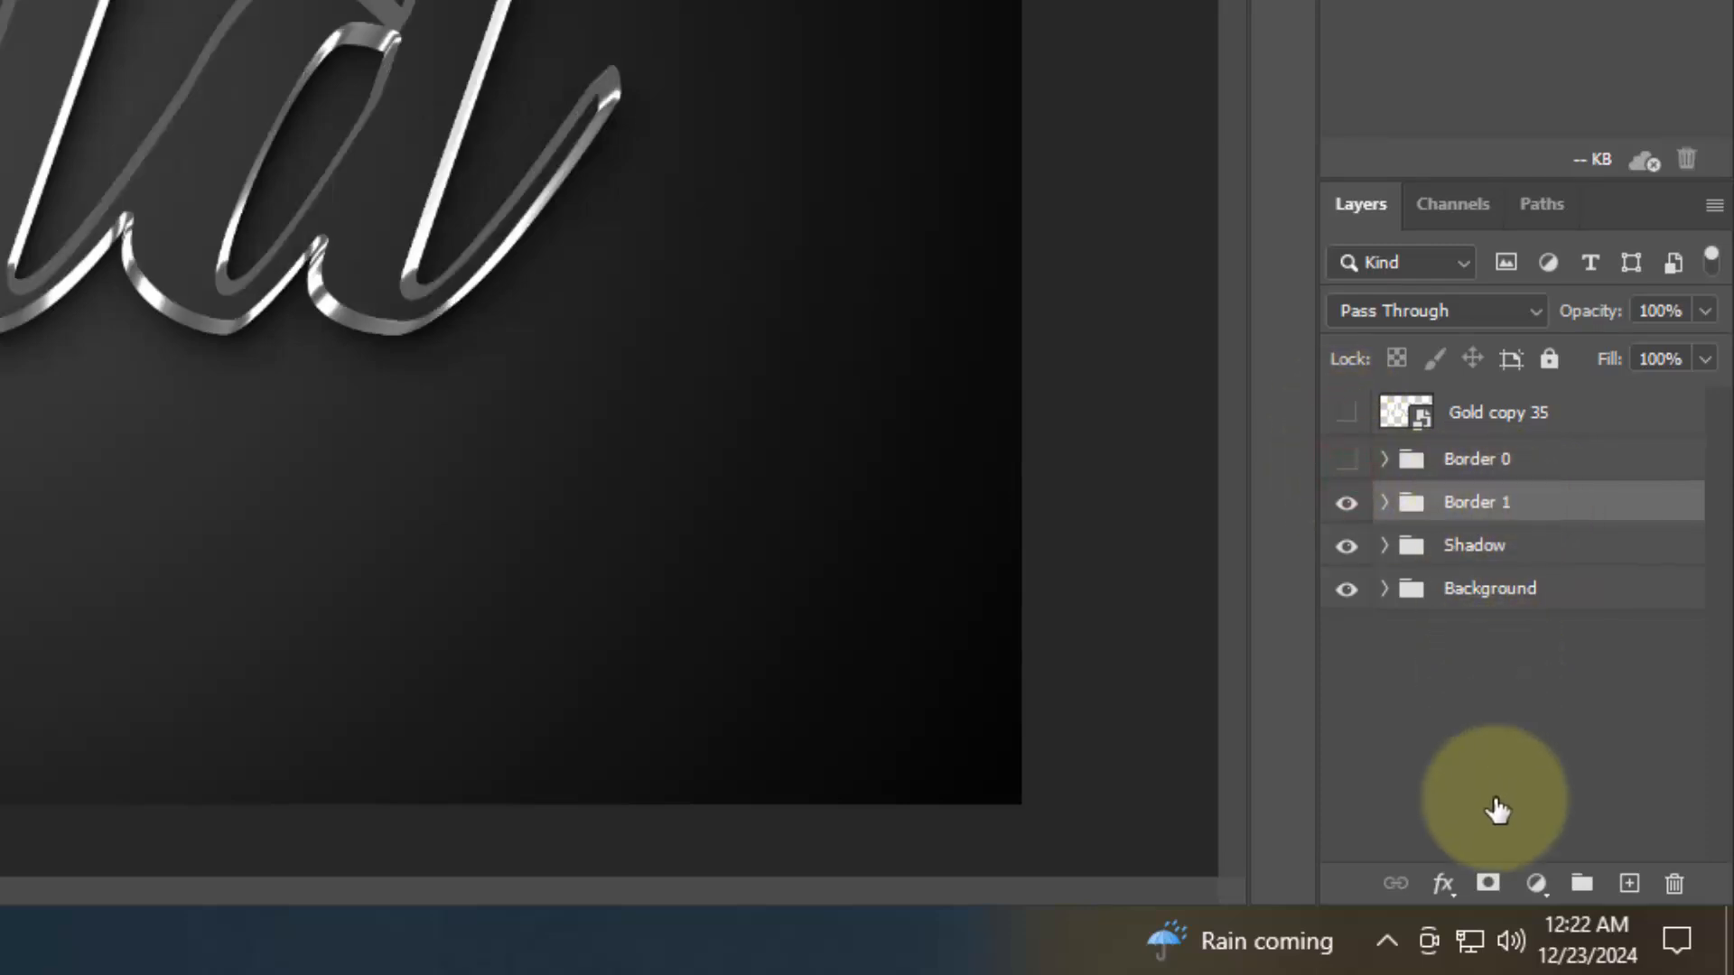
pyautogui.click(1443, 883)
pyautogui.click(1514, 545)
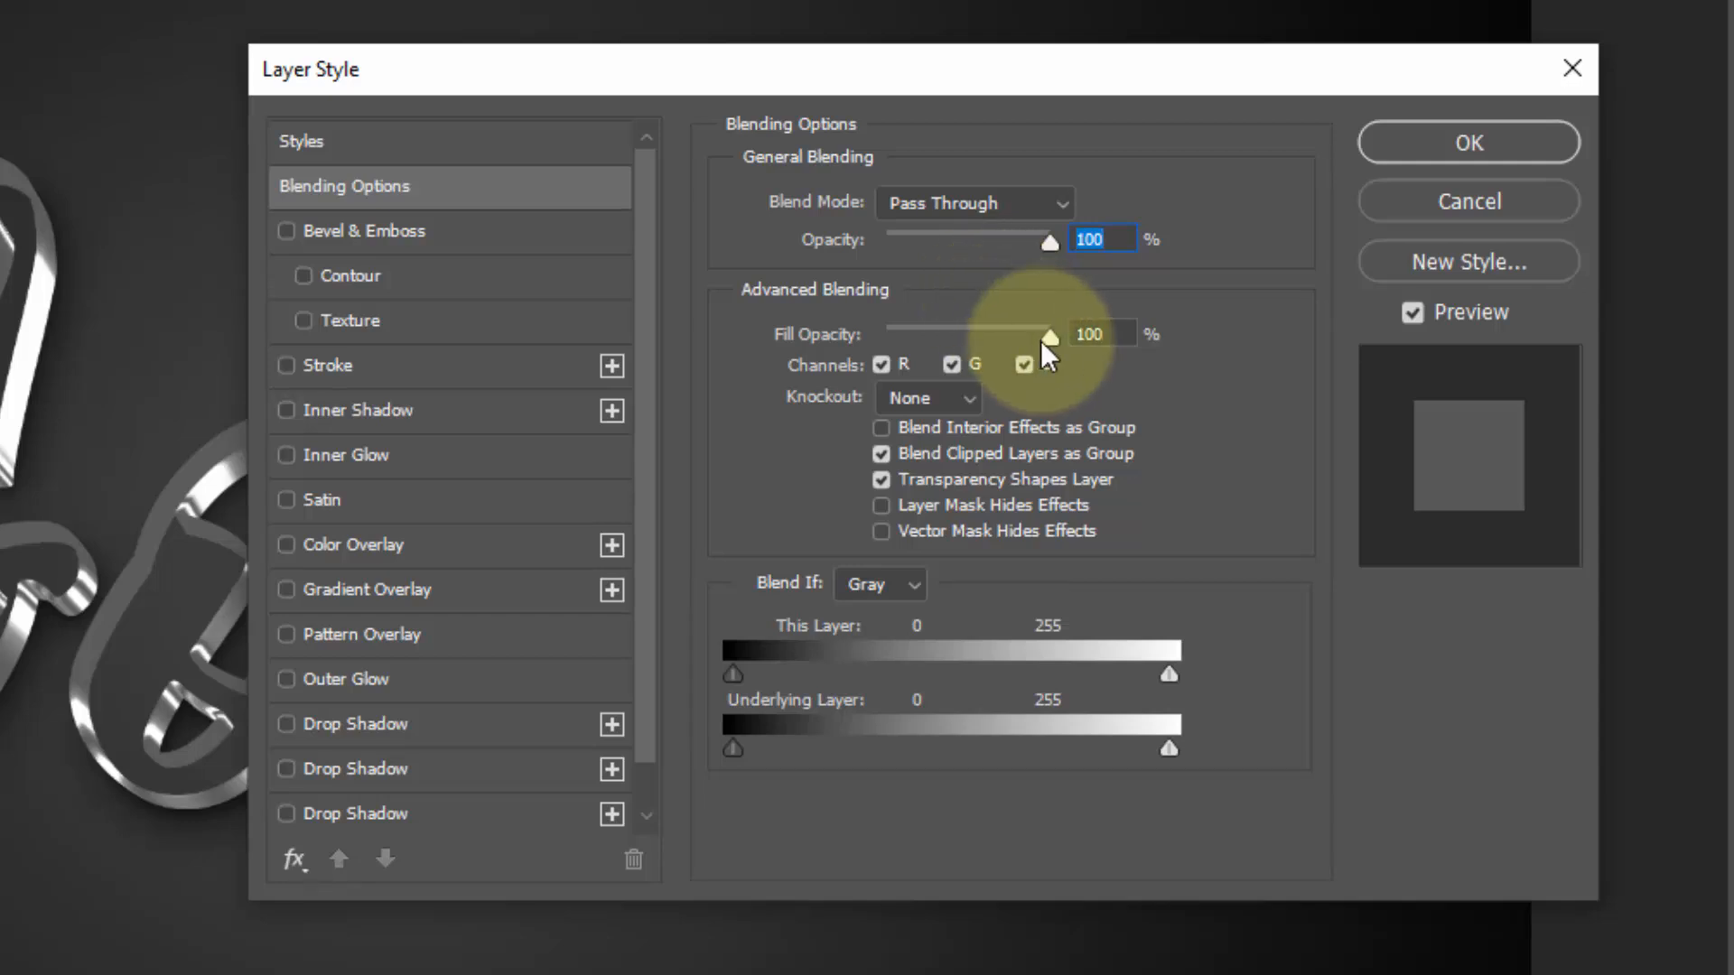
pyautogui.click(395, 548)
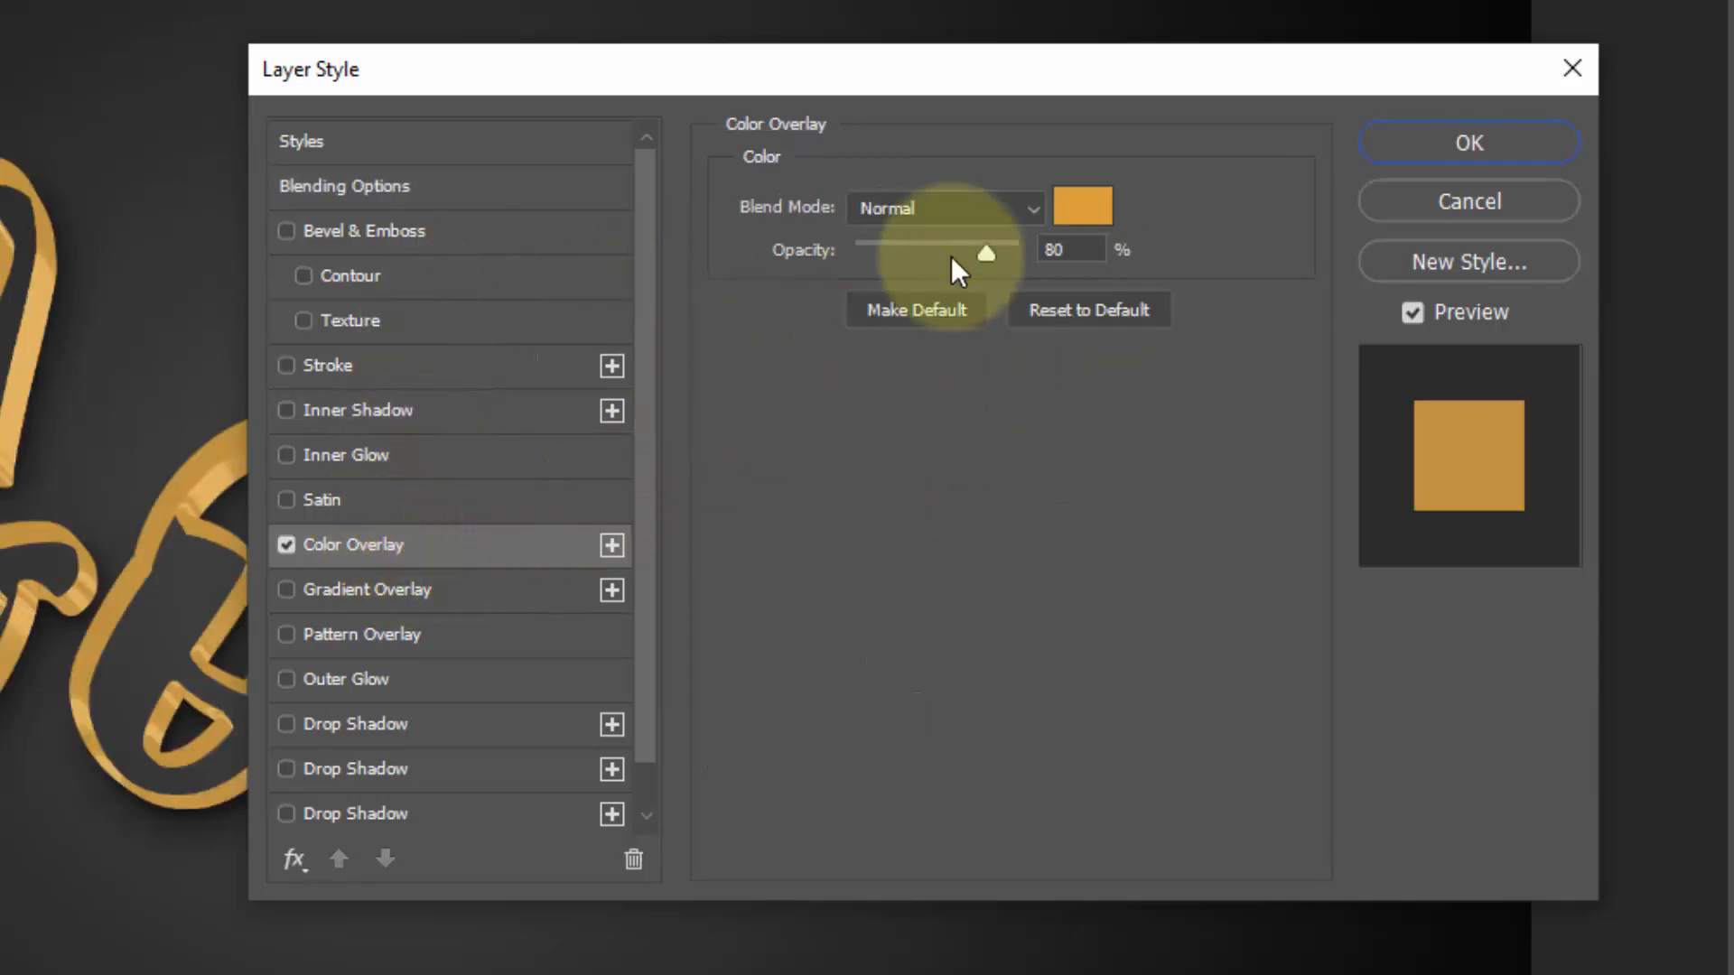
pyautogui.click(973, 219)
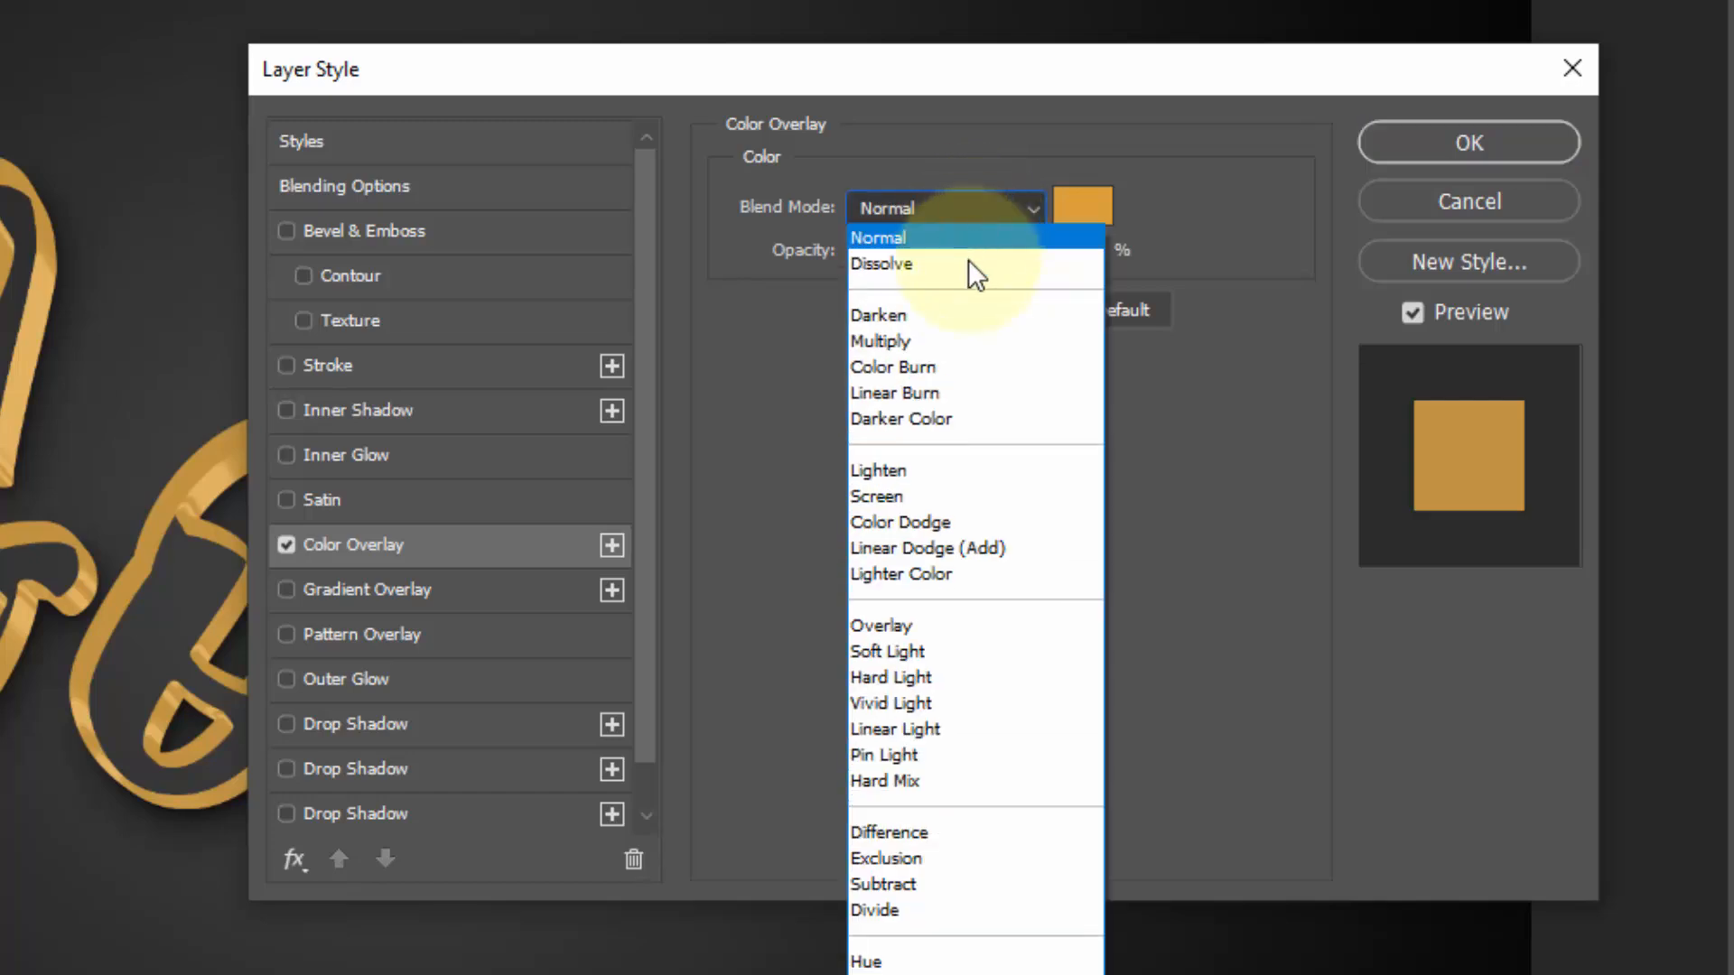
pyautogui.click(951, 392)
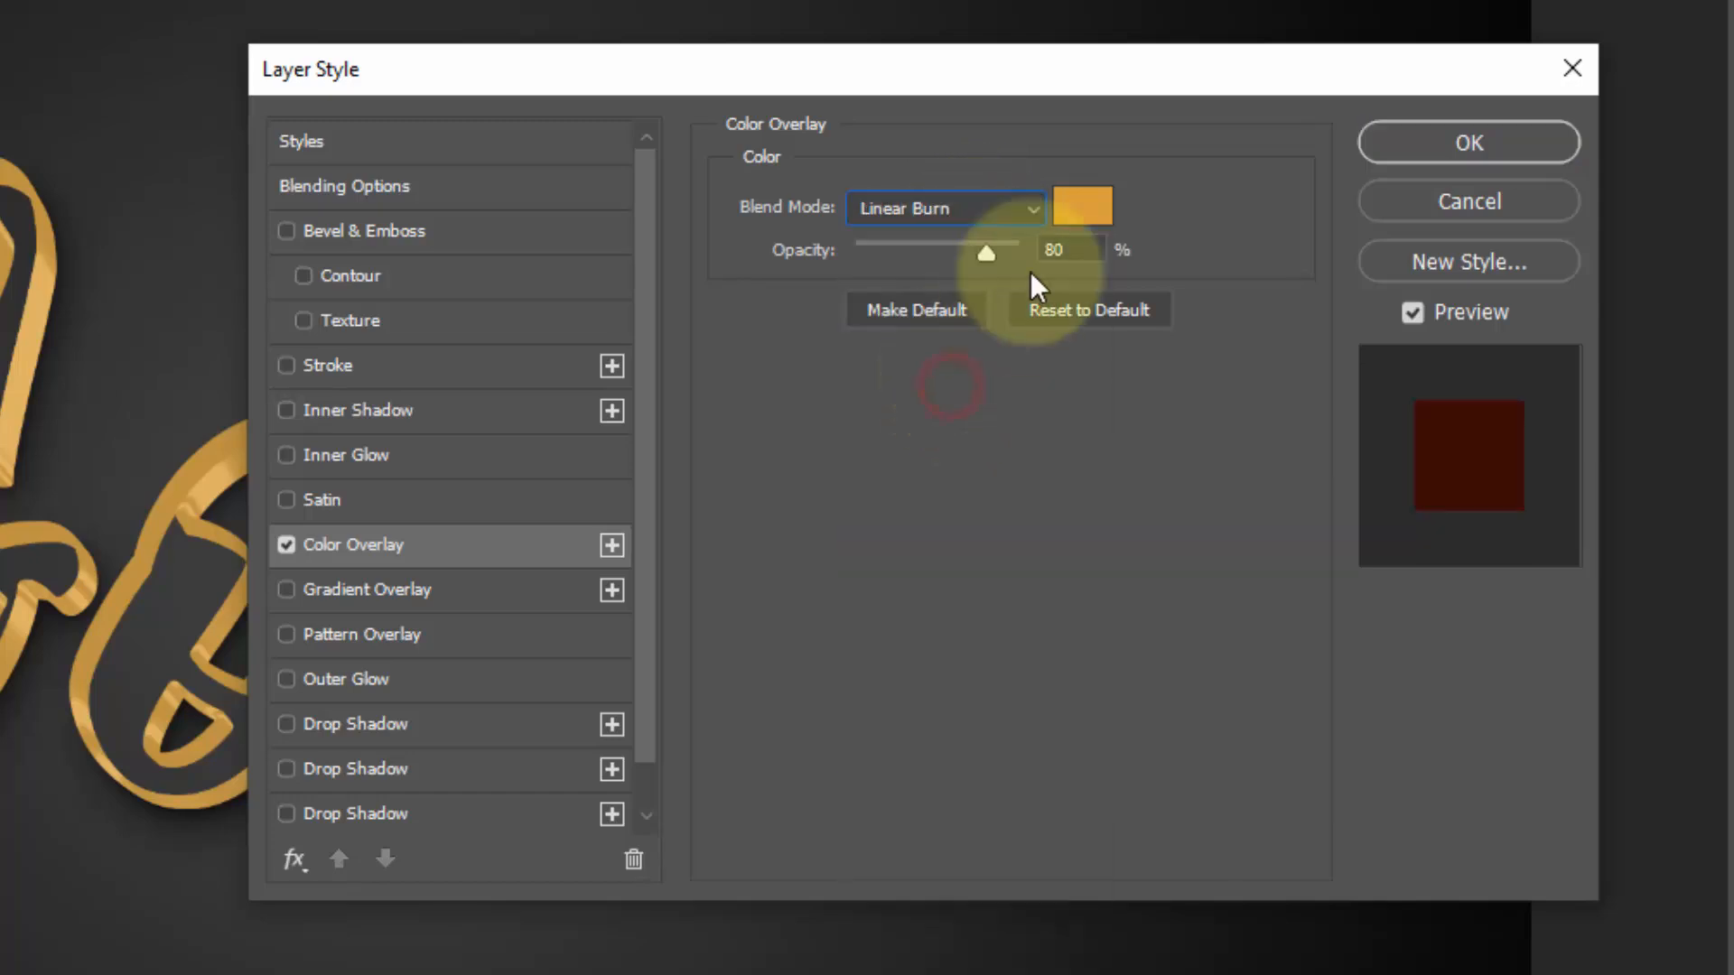
# Use #dda137 as the overlay color, set its opacity to 100% and apply the layer style.
pyautogui.click(1082, 209)
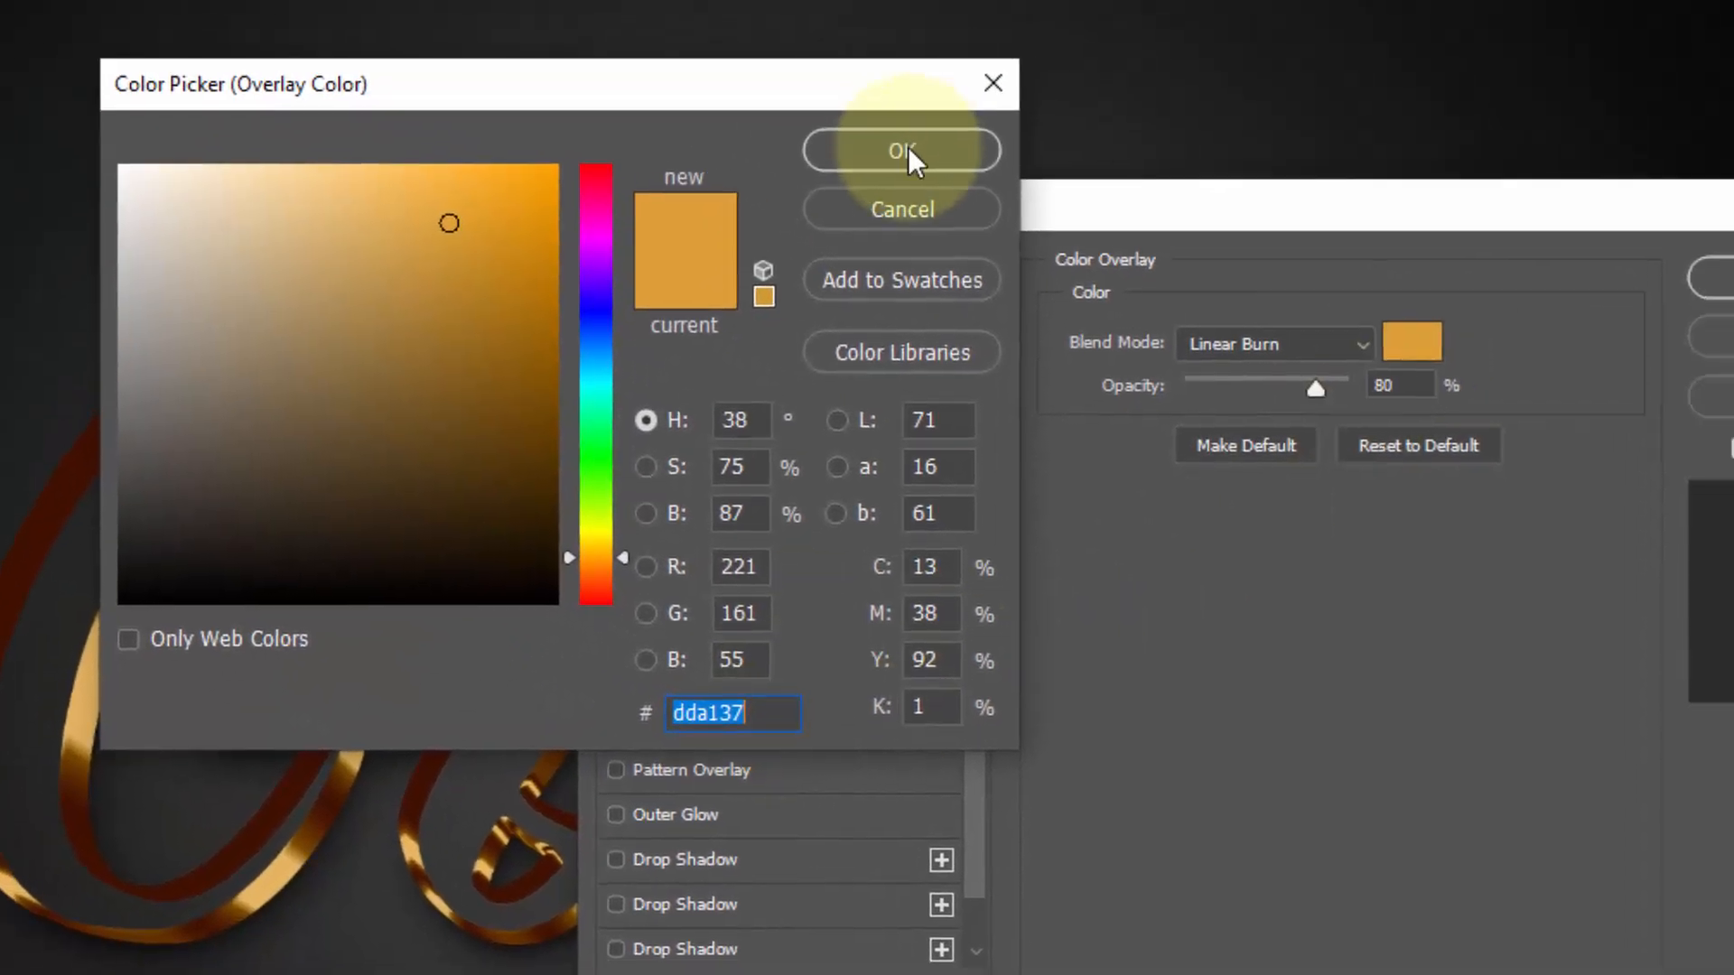
pyautogui.click(944, 163)
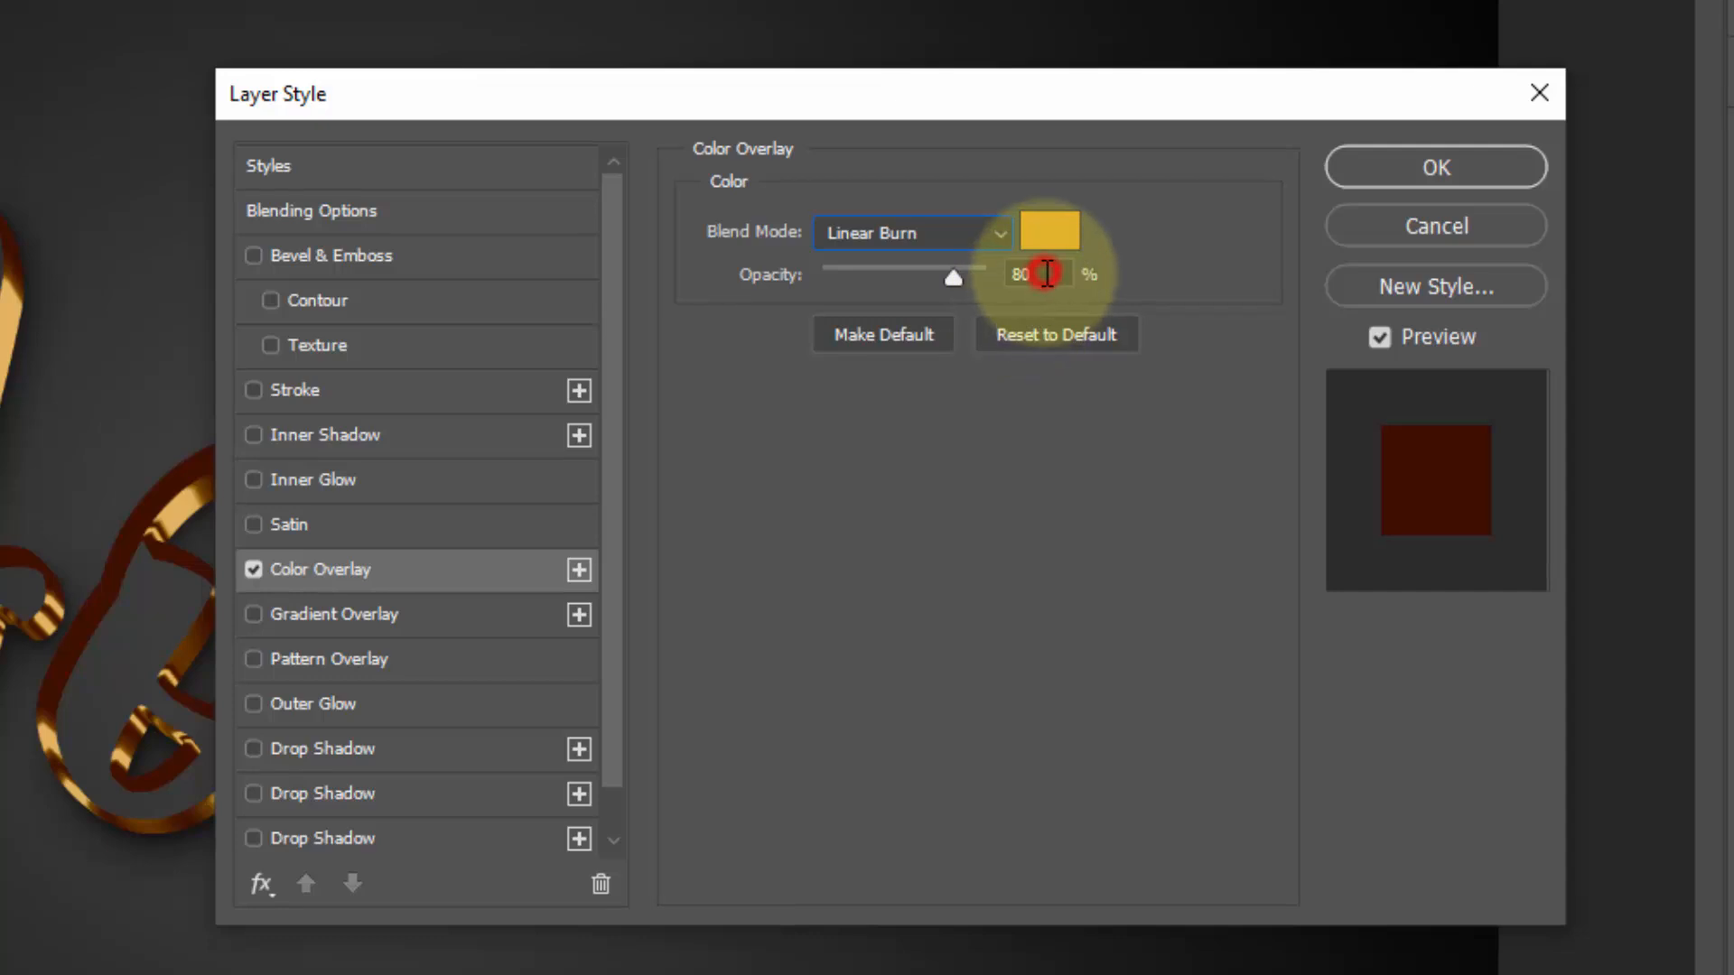
pyautogui.click(1045, 274)
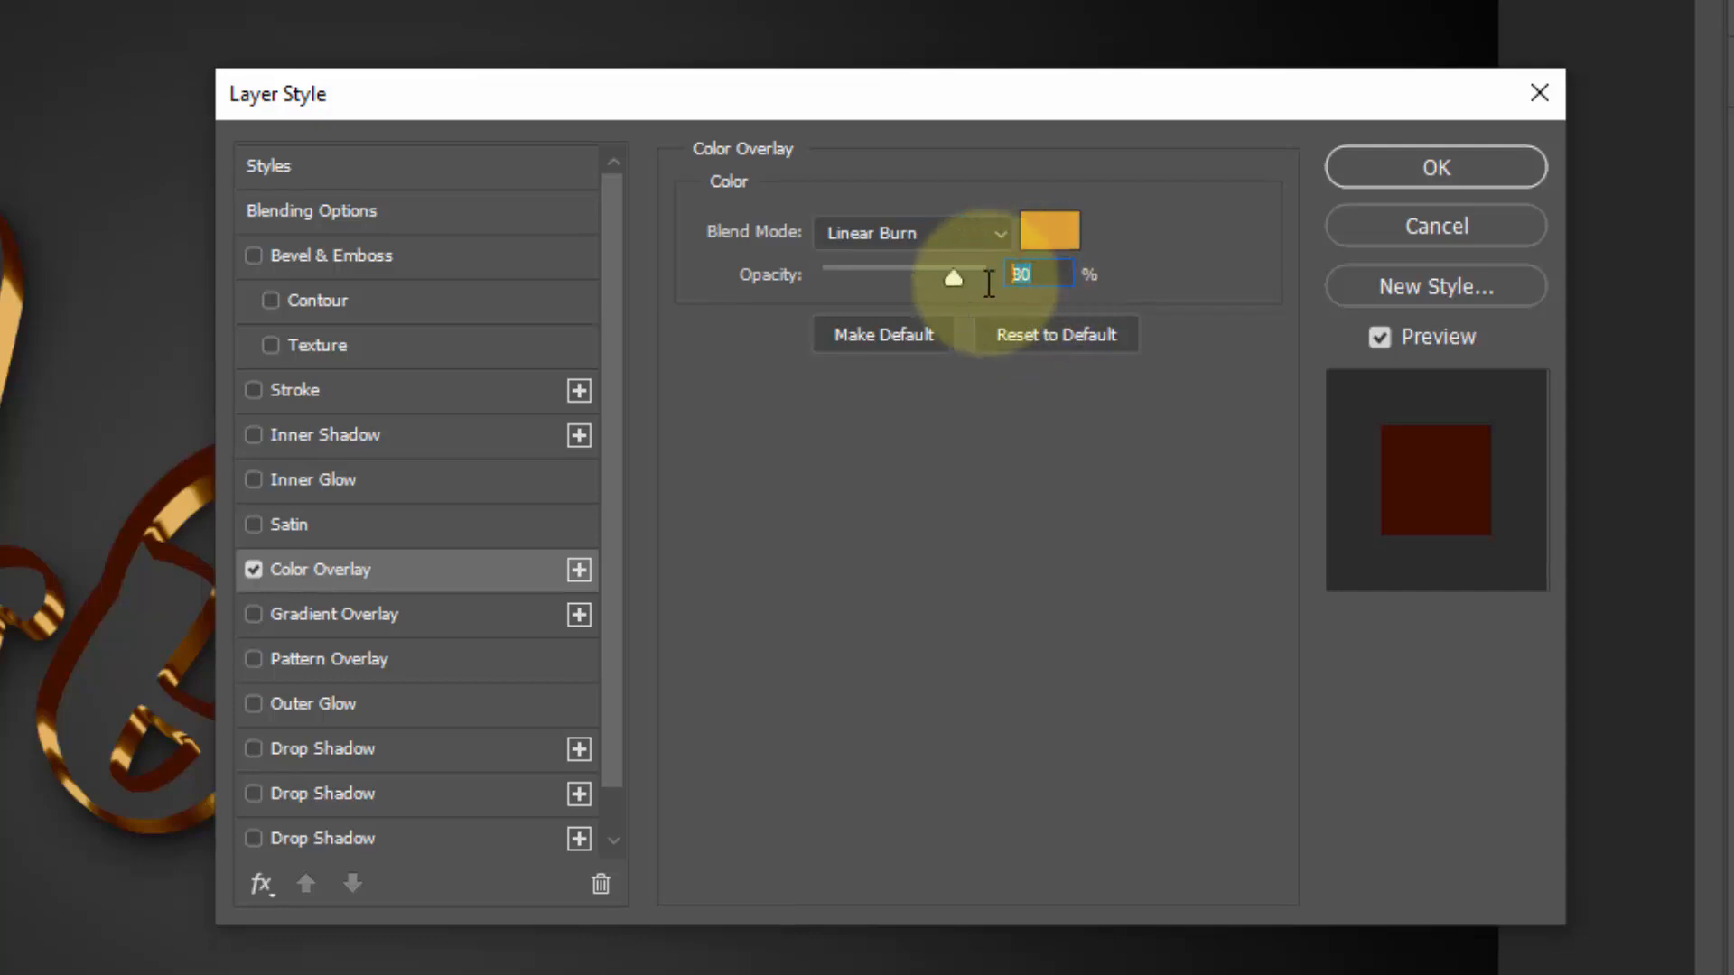
pyautogui.write('10')
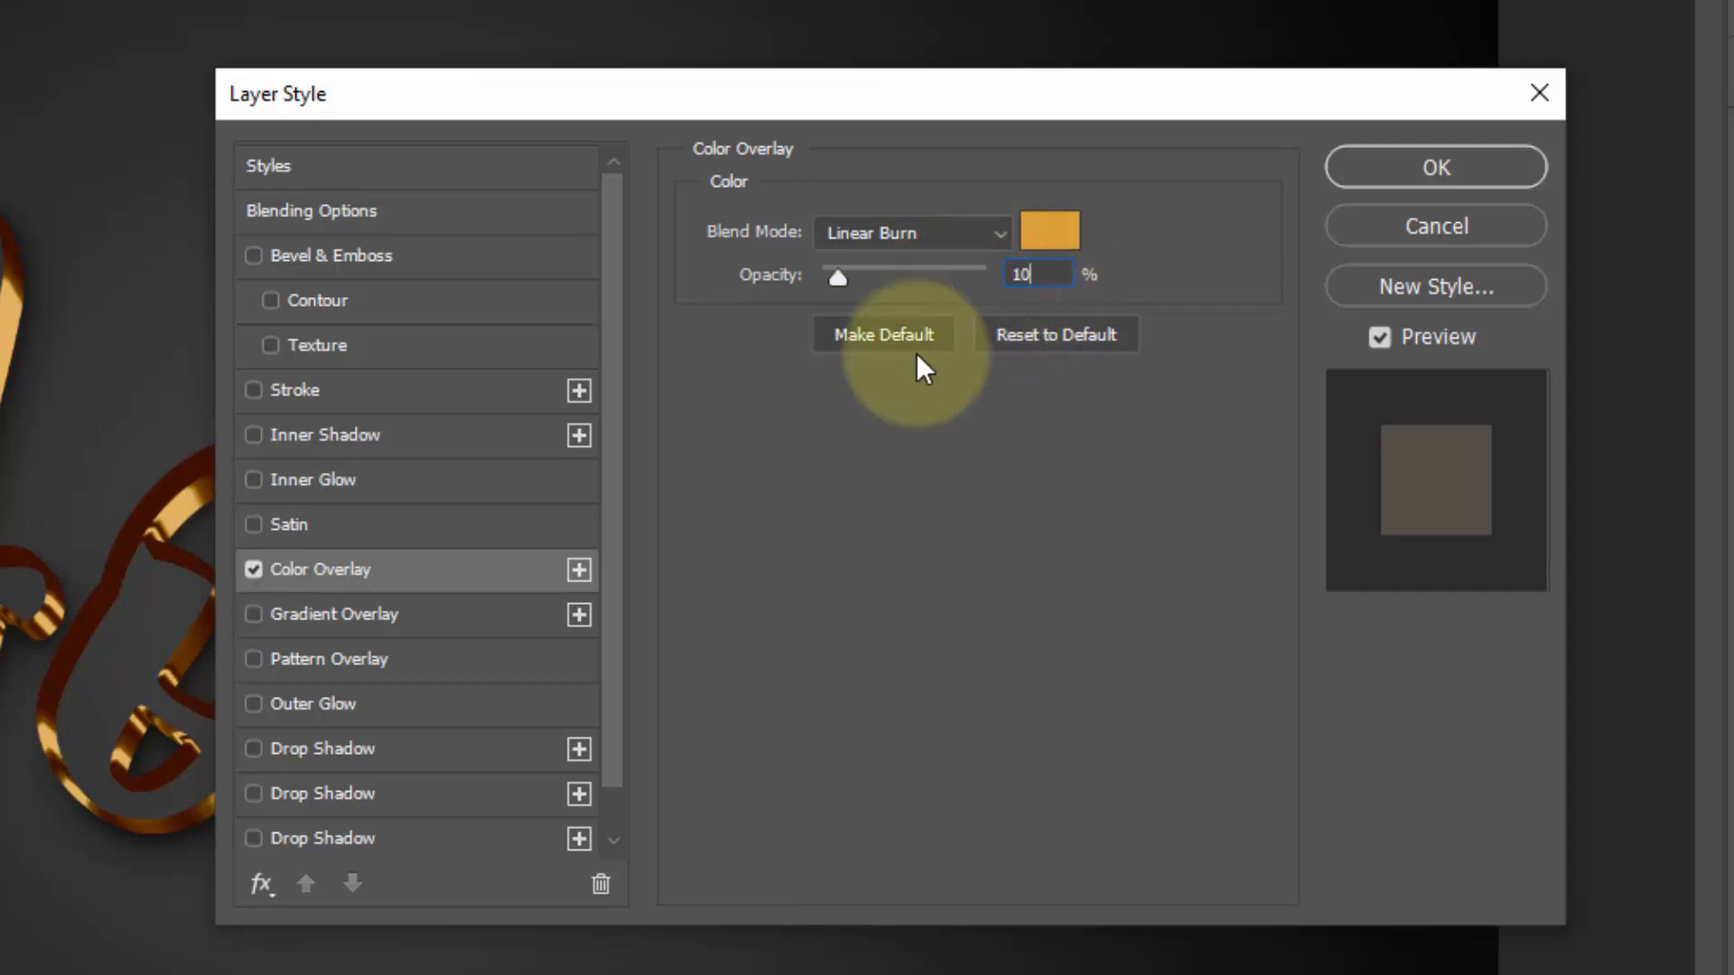
pyautogui.write('0')
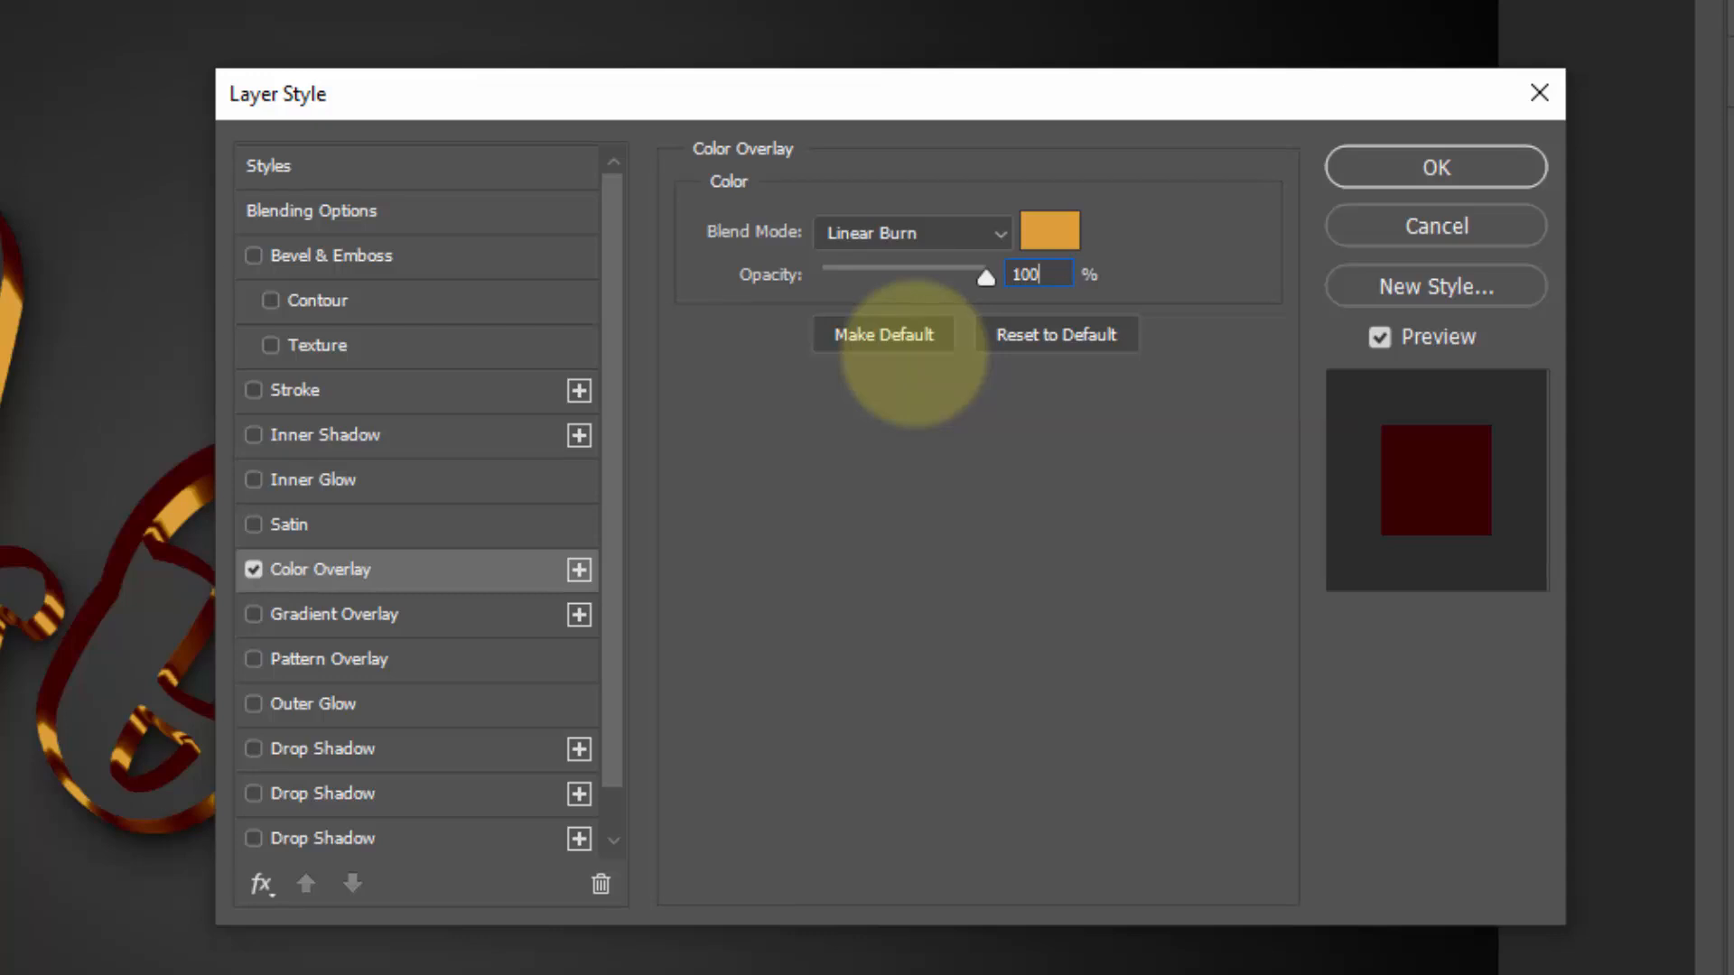
pyautogui.click(1436, 170)
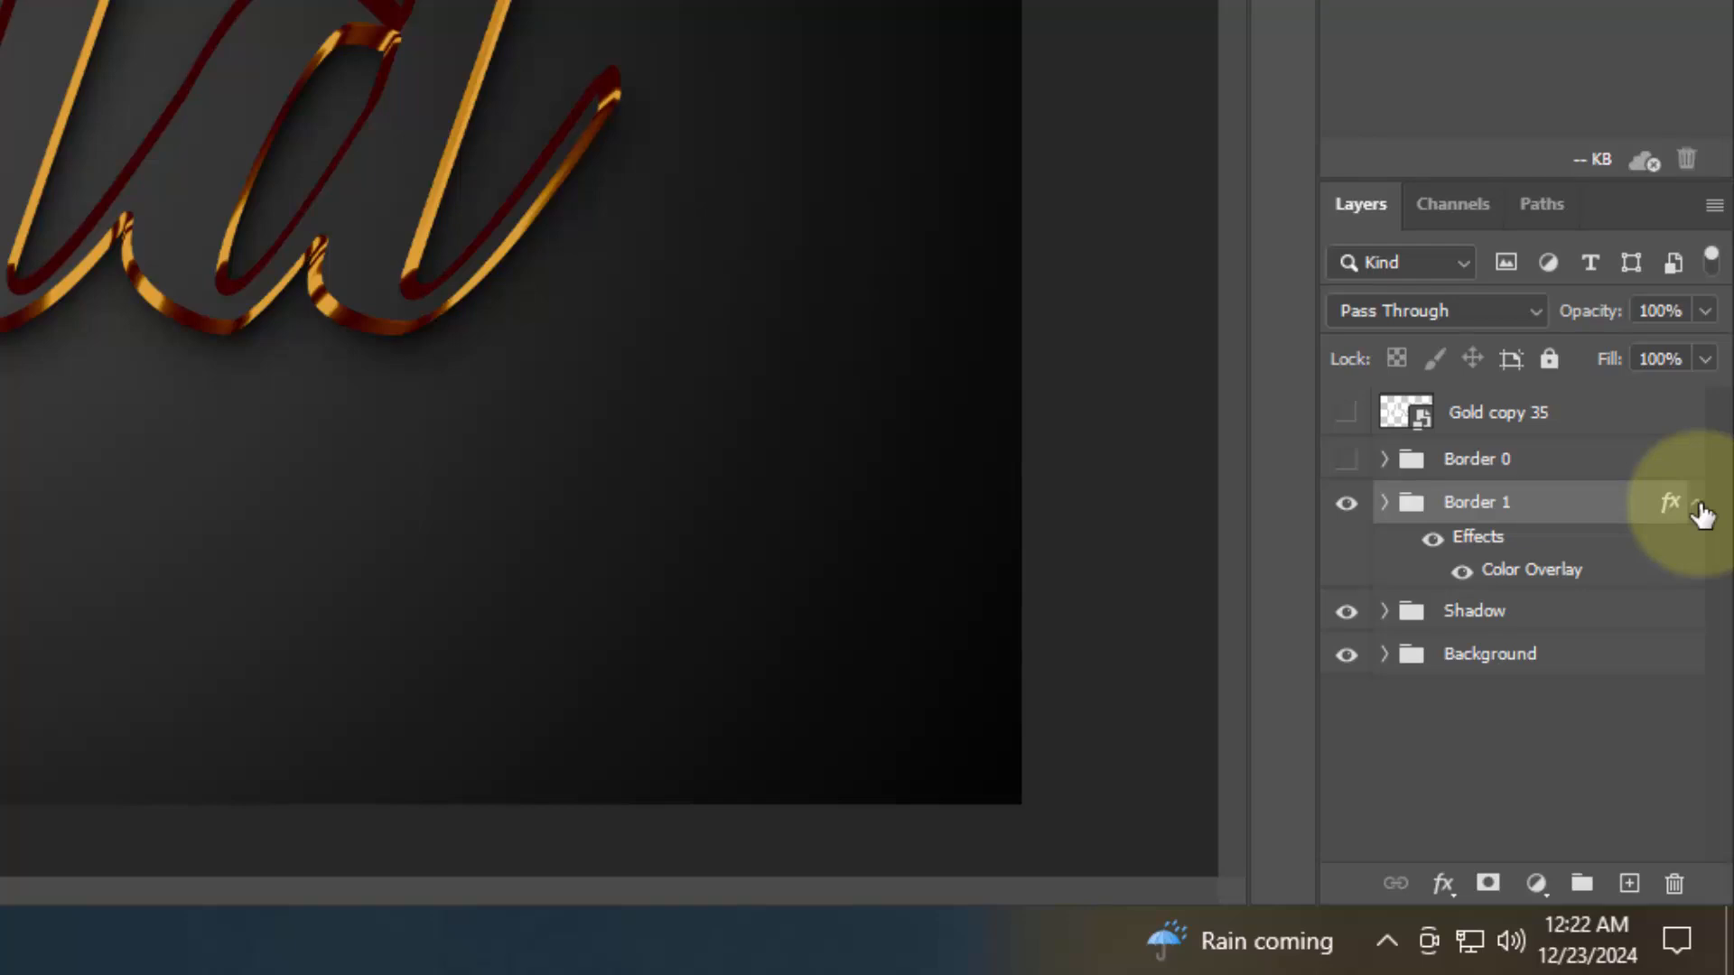
# Collapse the Border 1 group's effects, then make the Border 0 group visible and select it.
pyautogui.click(1698, 504)
pyautogui.click(1345, 459)
pyautogui.click(1536, 460)
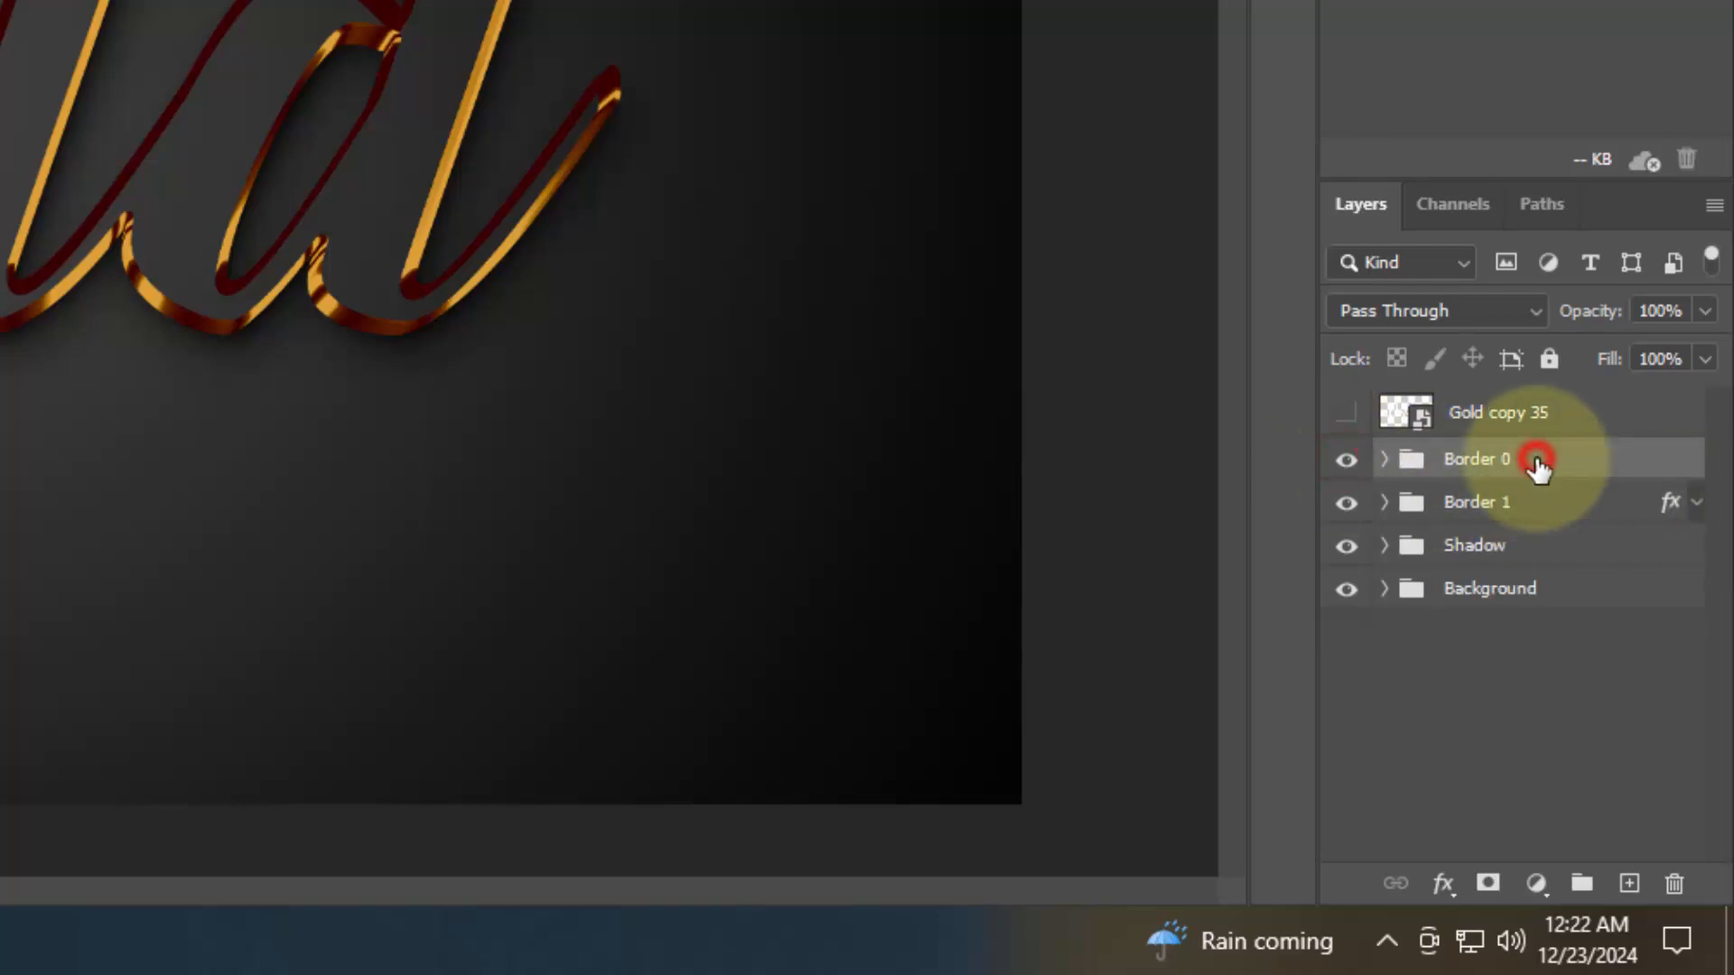
# Add a Linear Burn color overlay in #f0b651 to the Border 0 group and collapse its effects.
pyautogui.click(1443, 883)
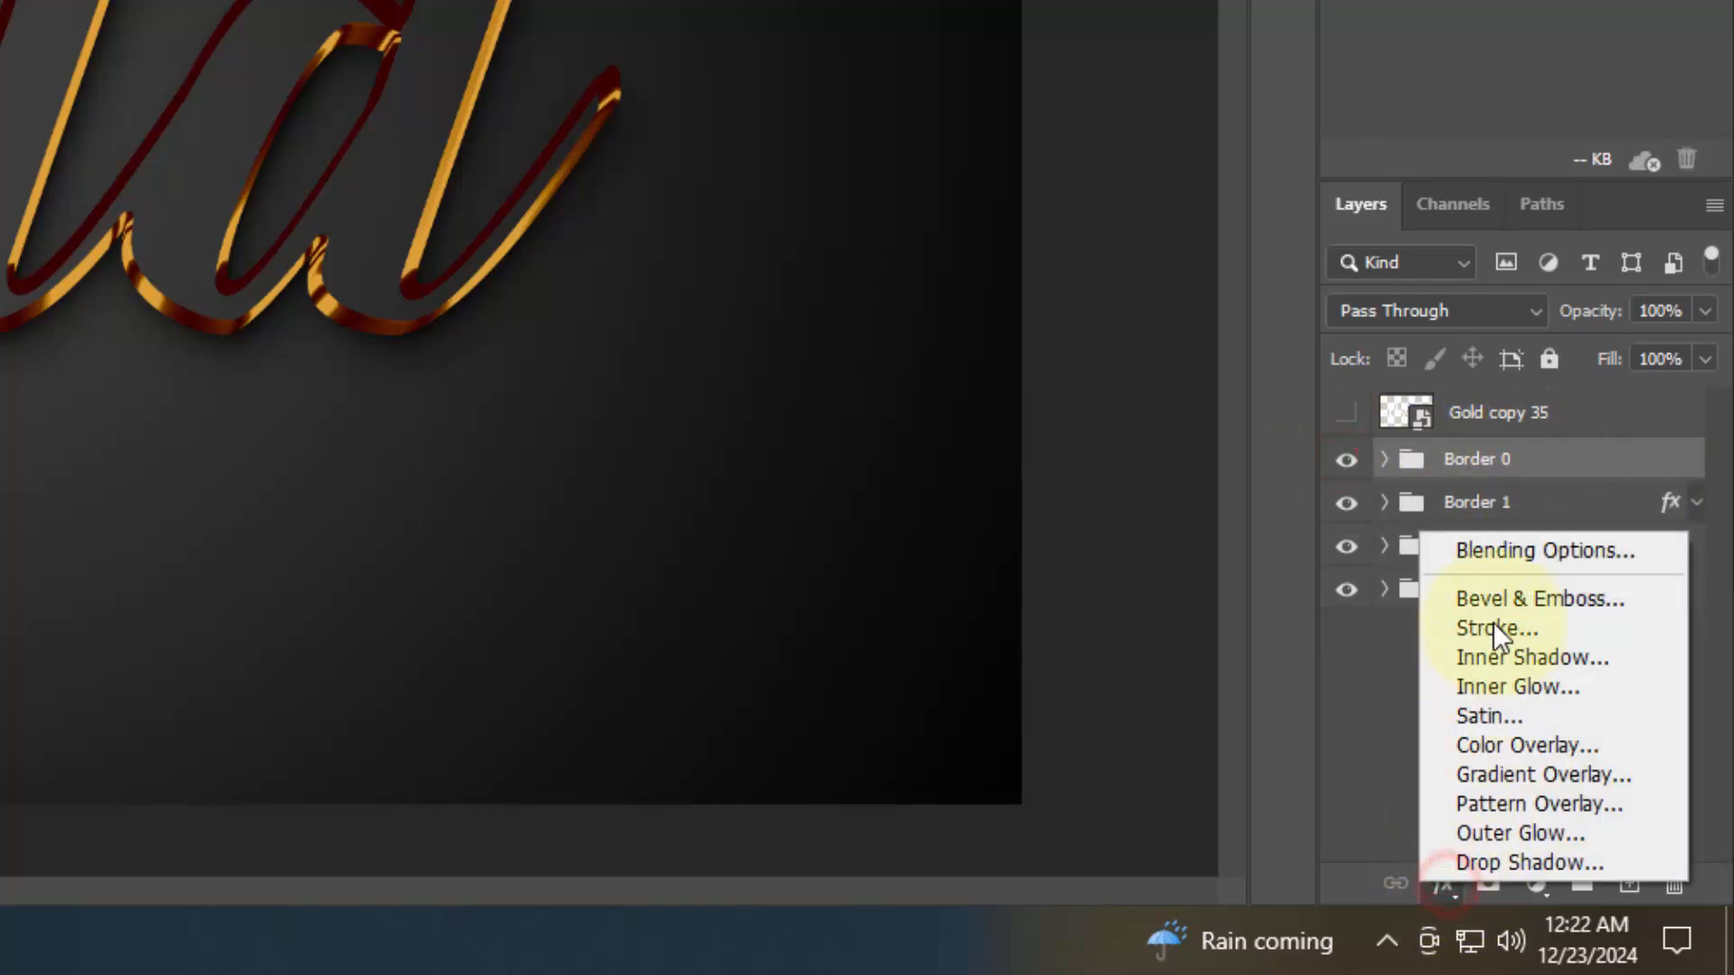
pyautogui.click(1488, 540)
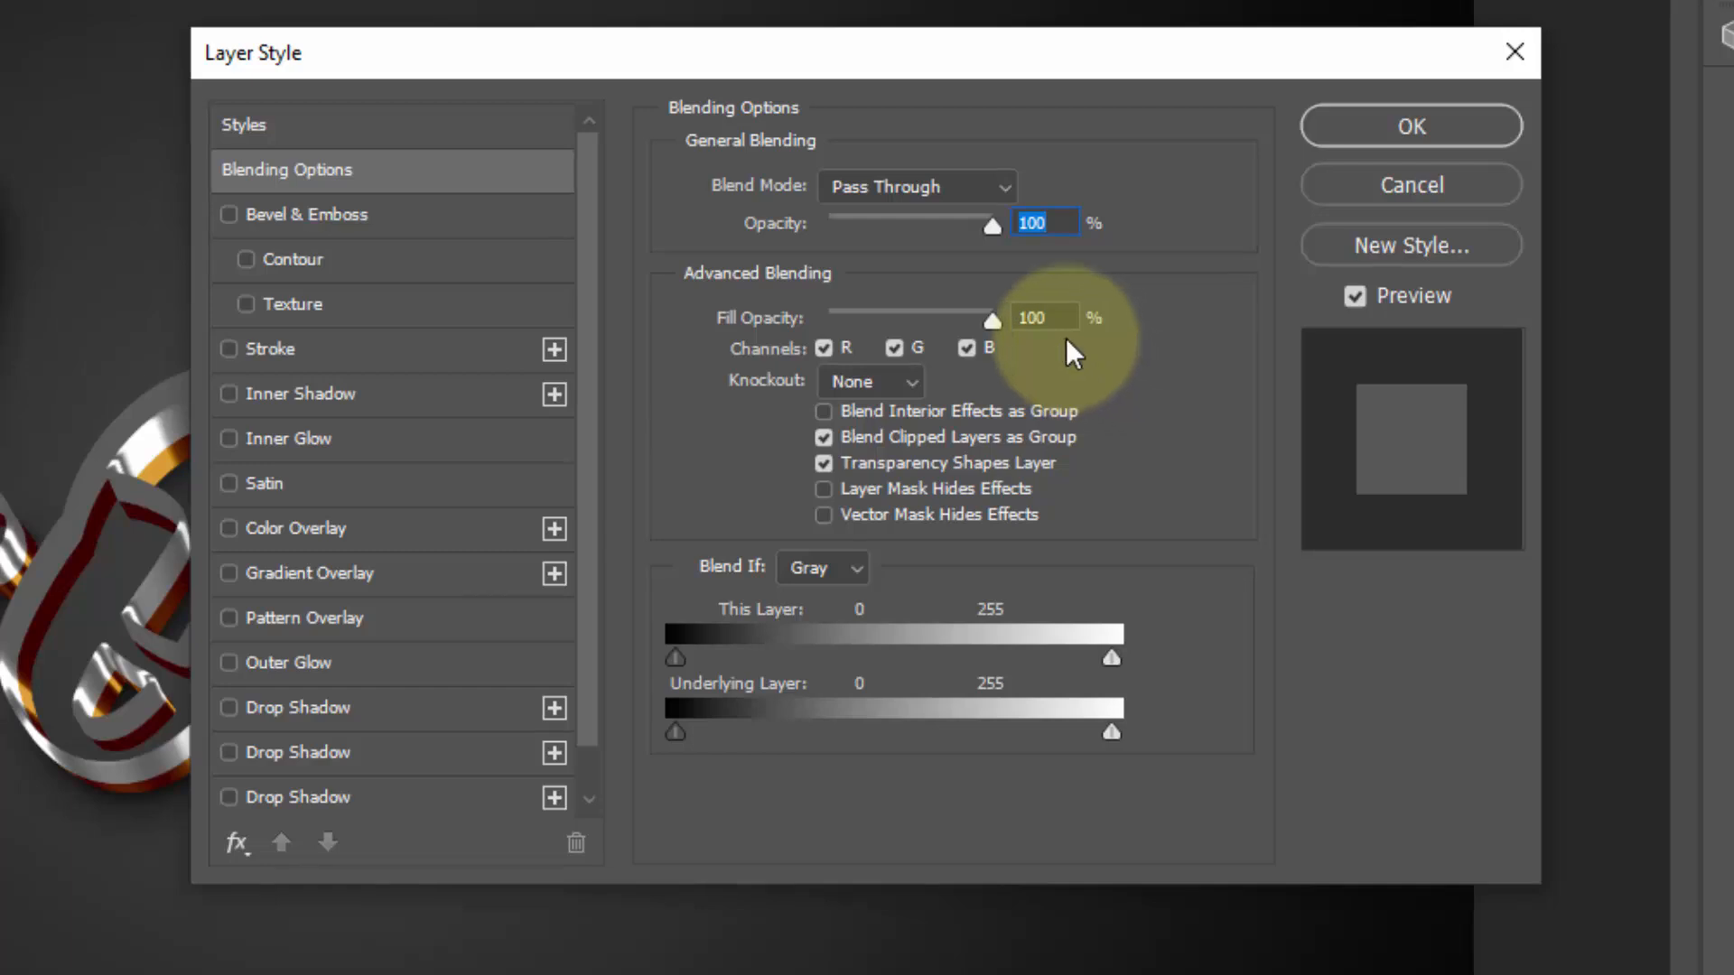
pyautogui.click(343, 524)
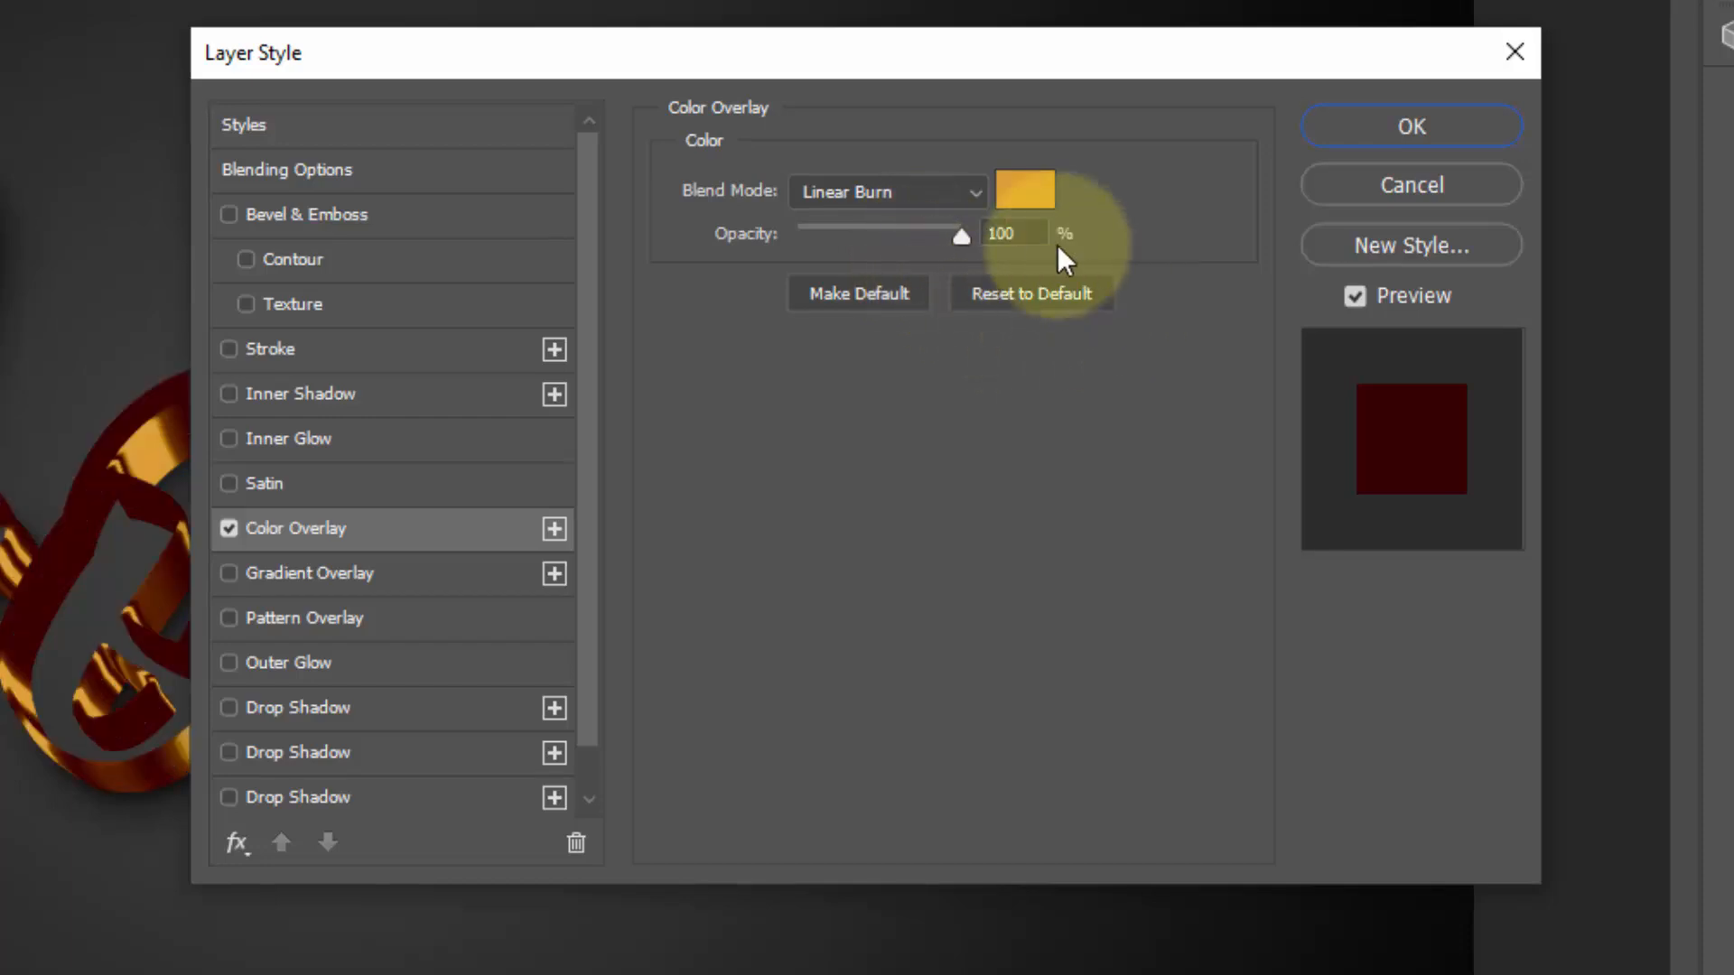
pyautogui.click(1025, 191)
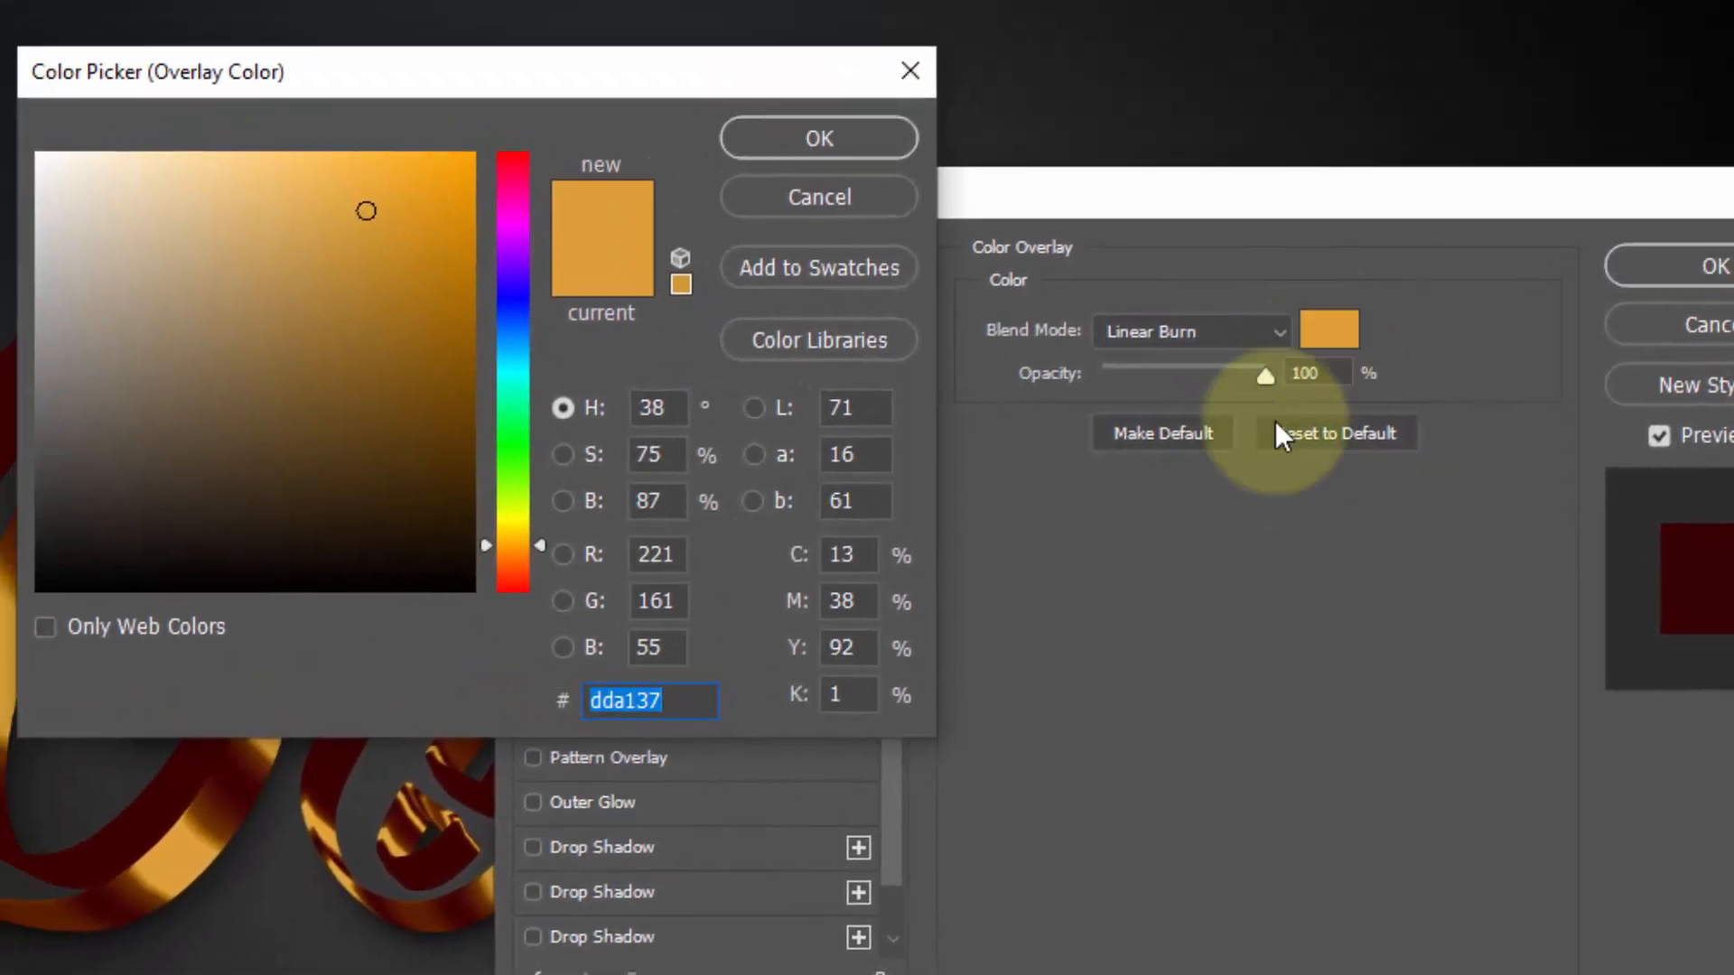
pyautogui.write('f0')
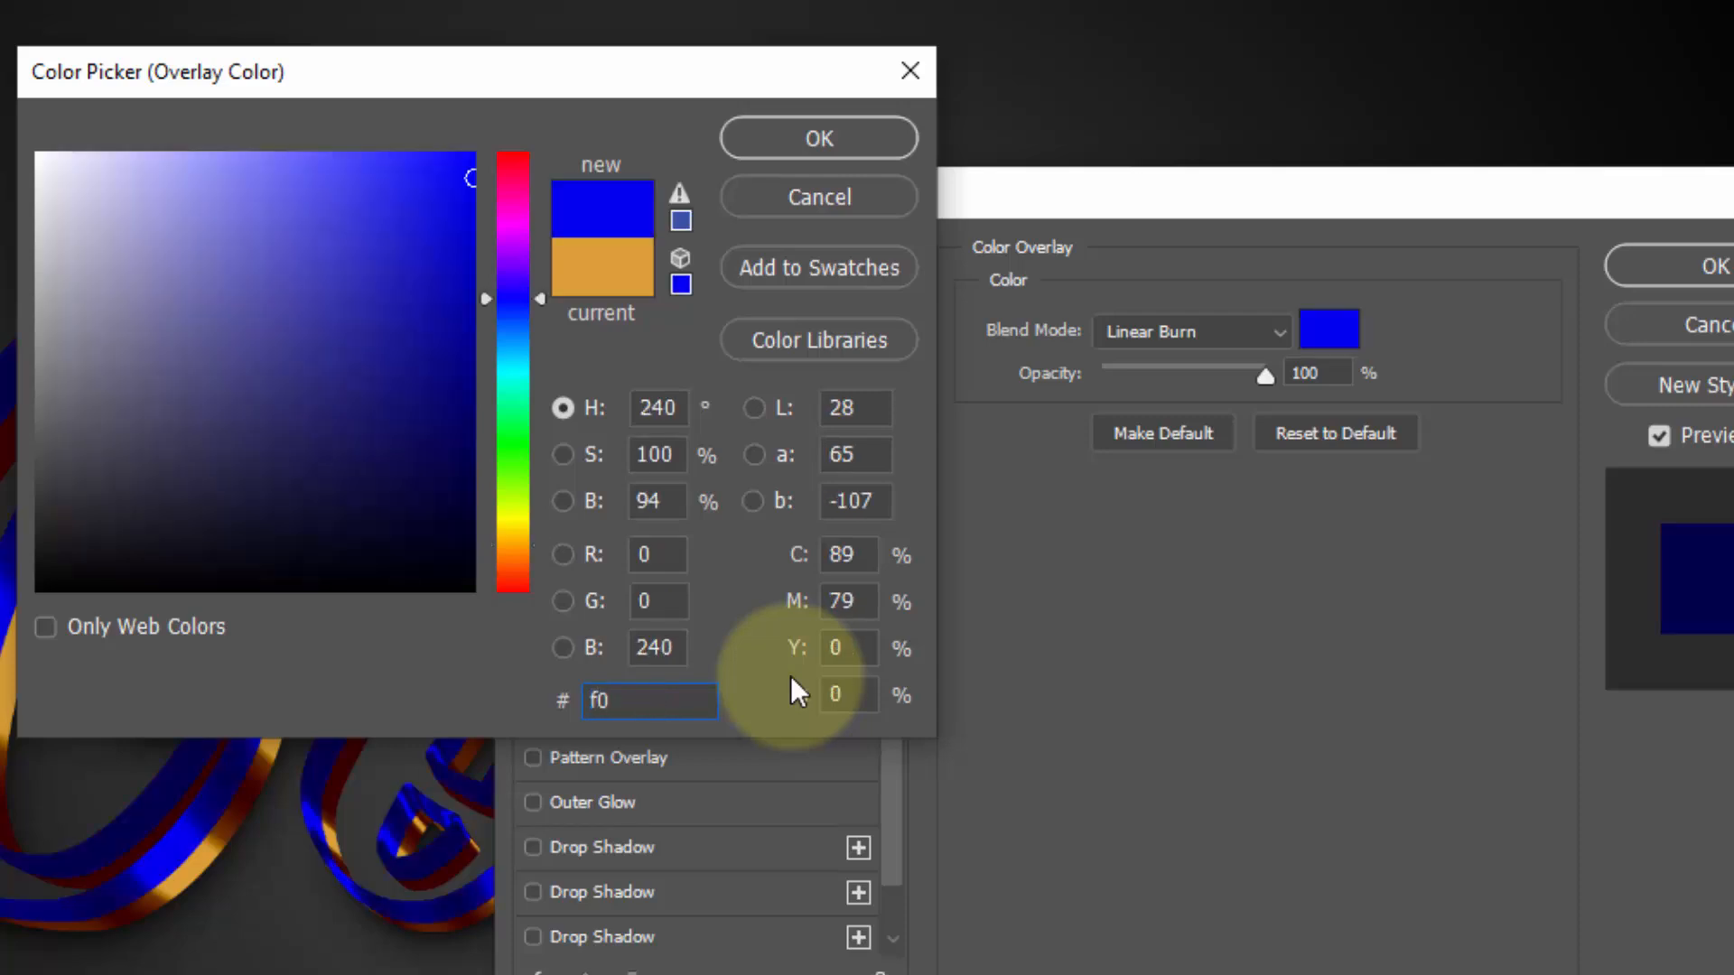
pyautogui.write('b651')
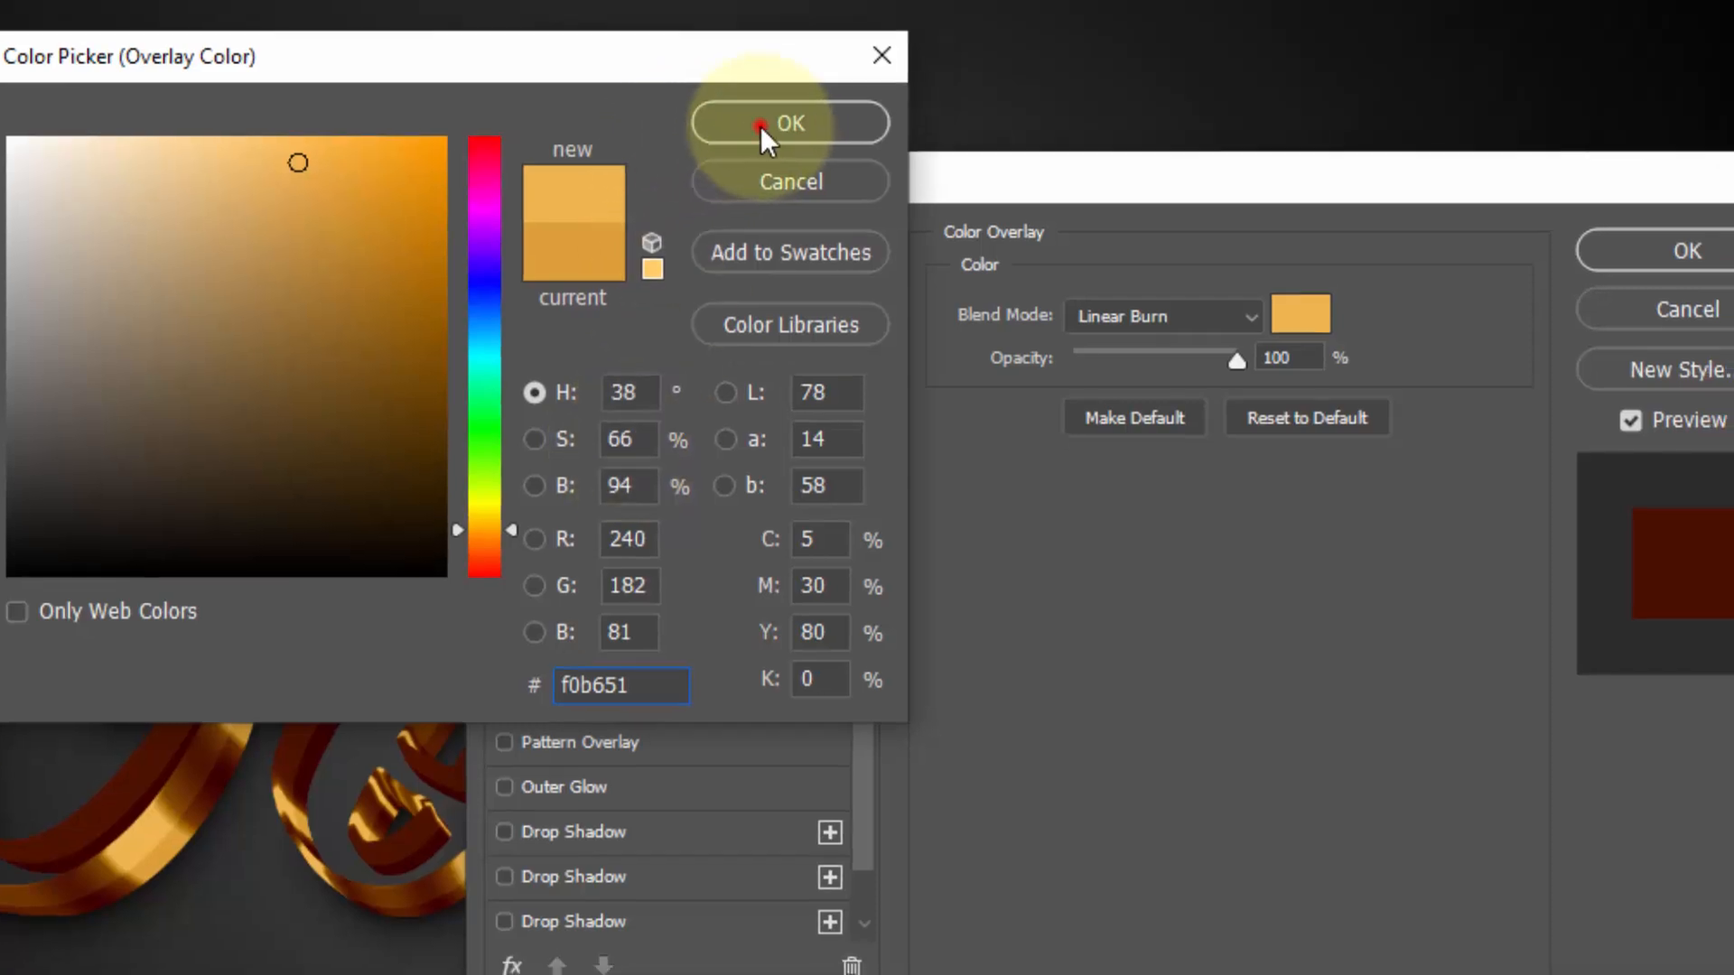
pyautogui.click(849, 138)
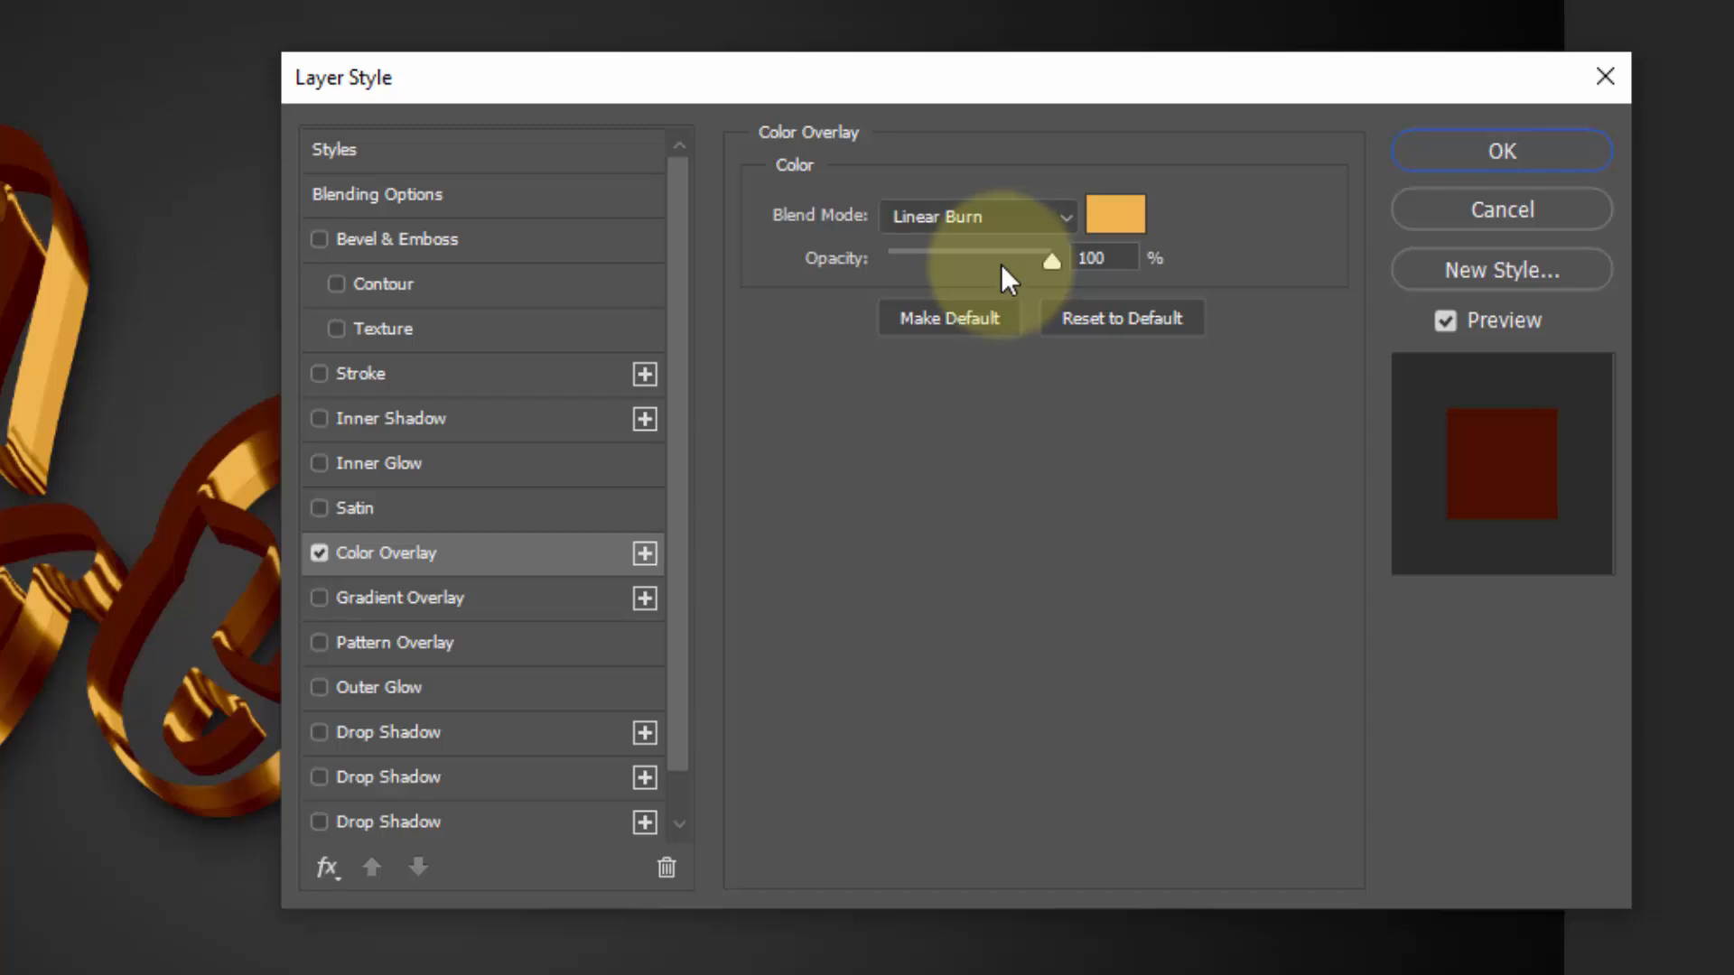
pyautogui.click(1497, 153)
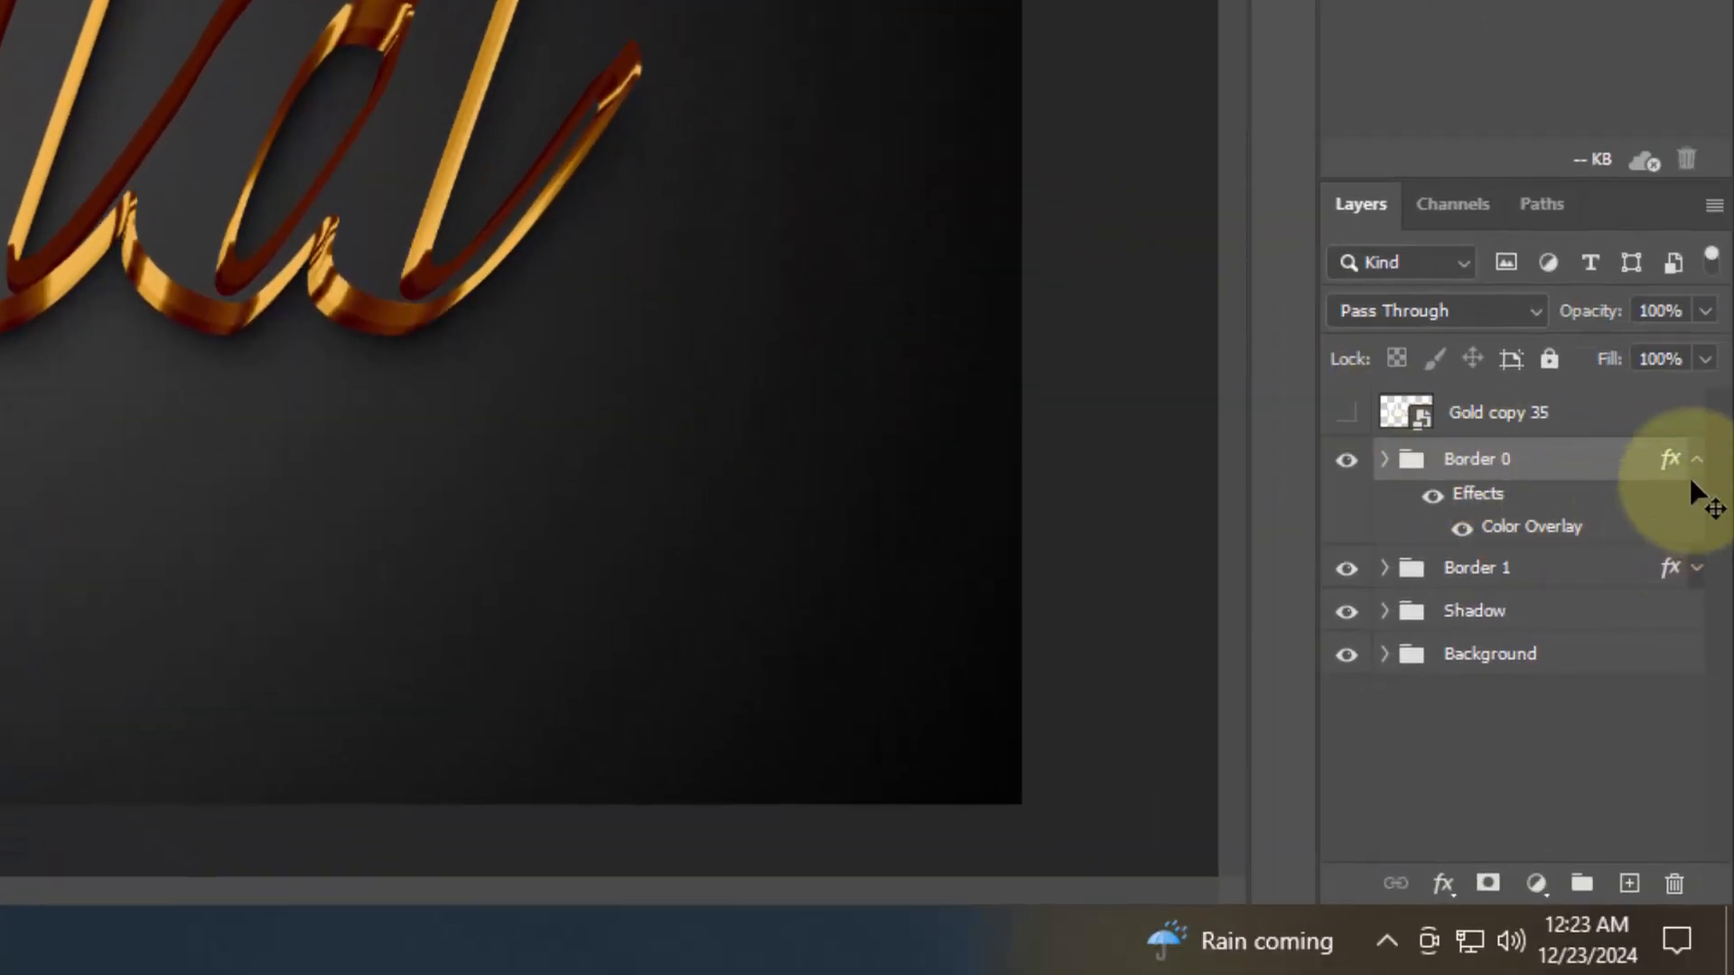
pyautogui.click(1697, 459)
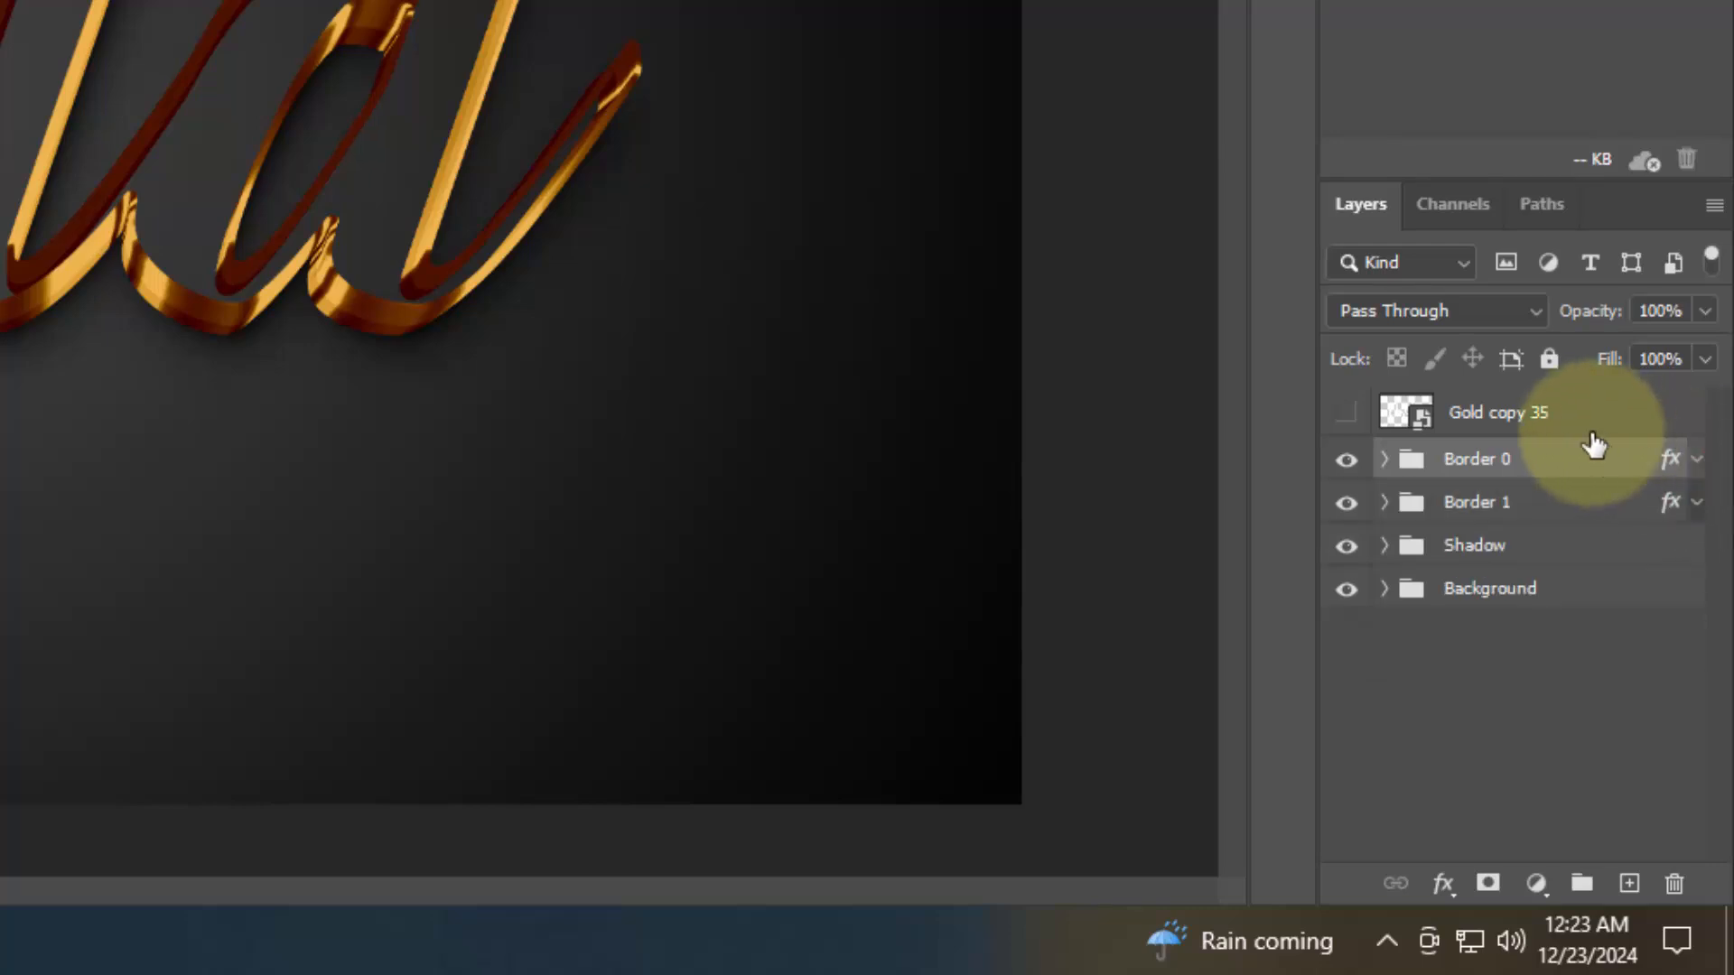
# Group the Border 0 and Border 1 groups together and name the new group Border 01.
pyautogui.keyDown('ctrl'); pyautogui.click(1563, 507); pyautogui.keyUp('ctrl')
pyautogui.hotkey('ctrl', 'g')
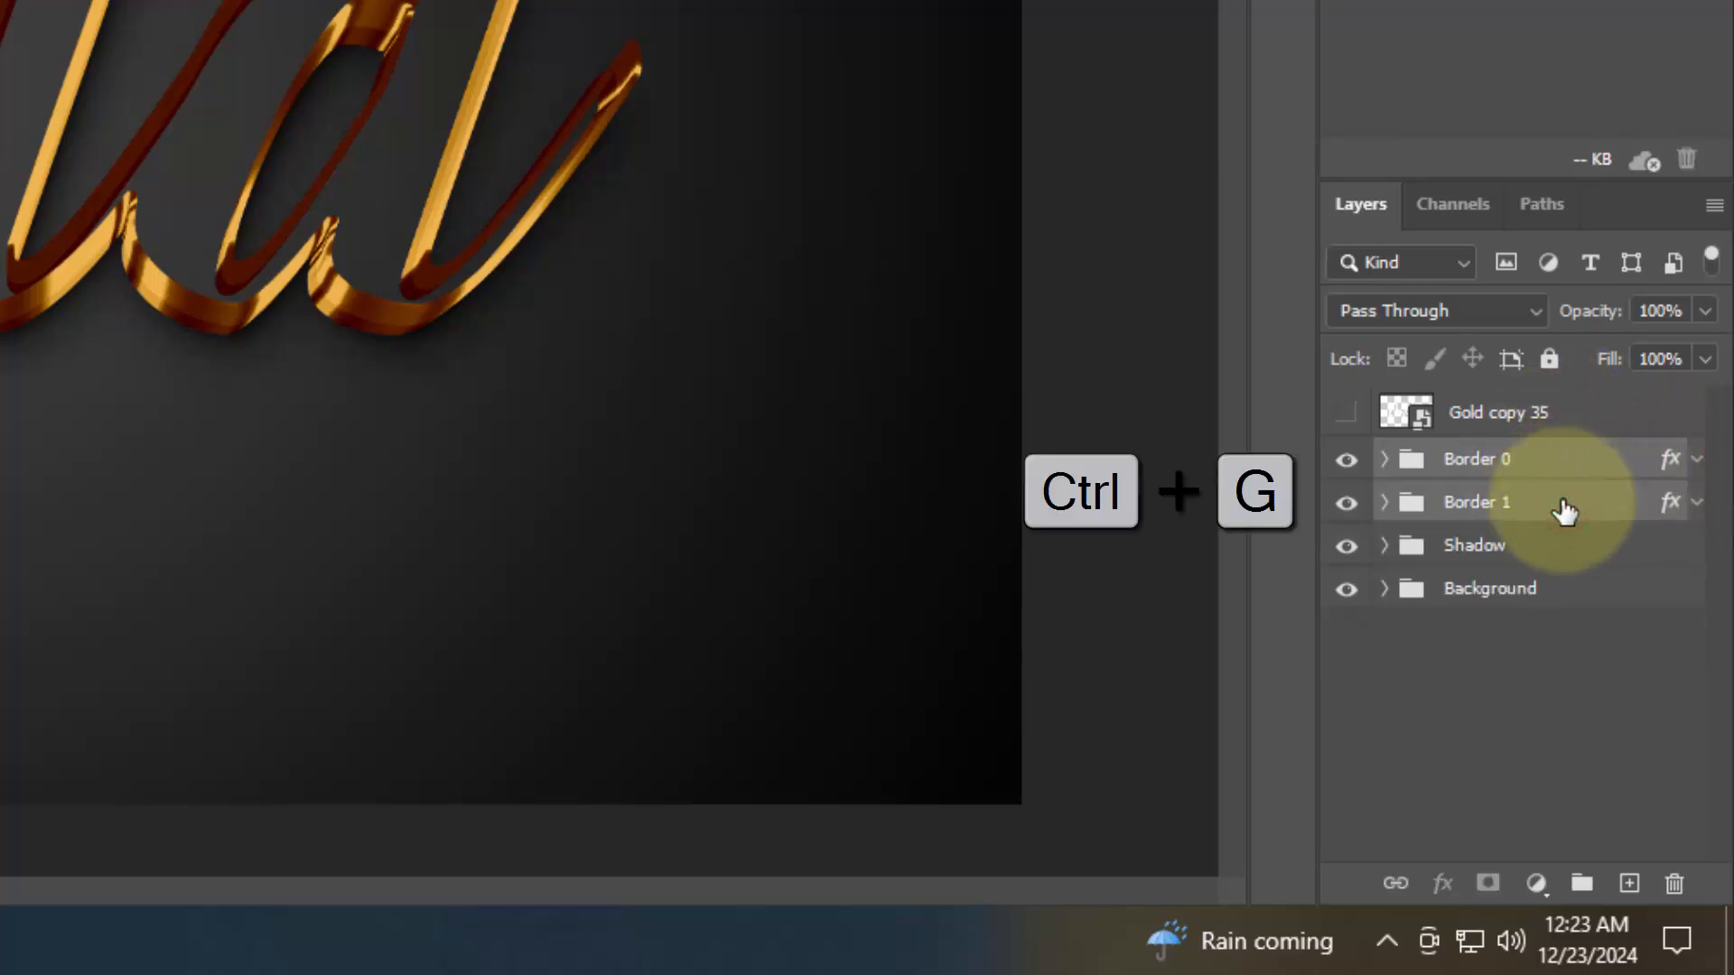
pyautogui.doubleClick(1471, 459)
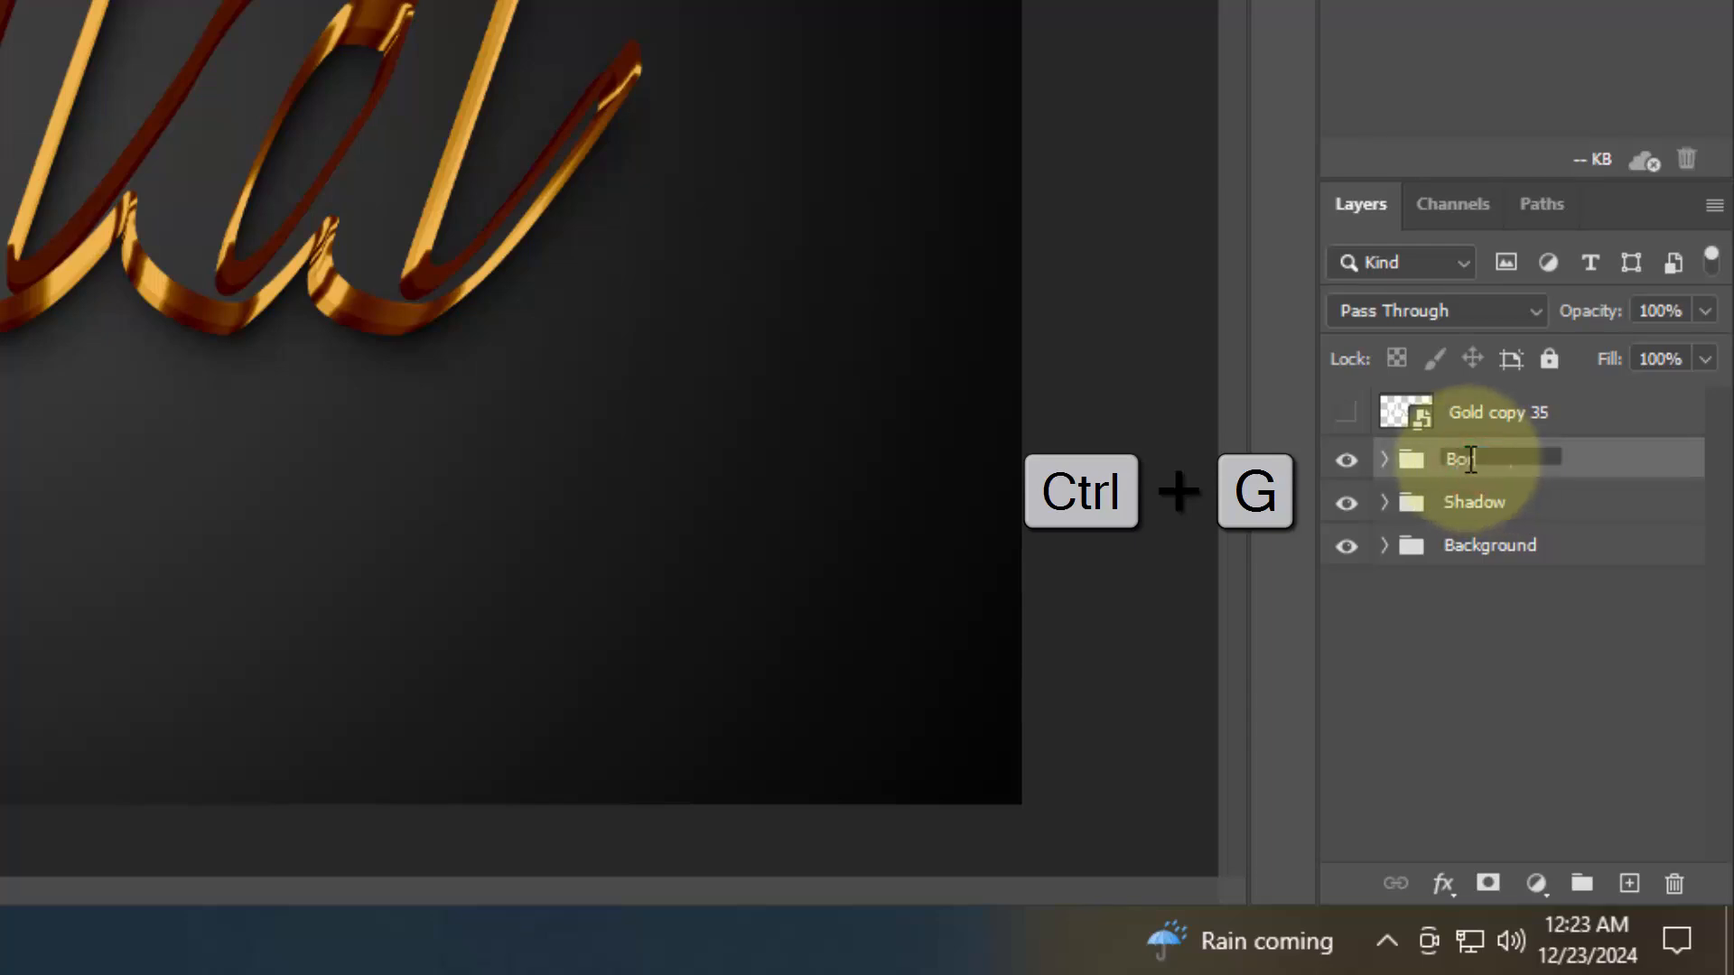
pyautogui.write('Border 01')
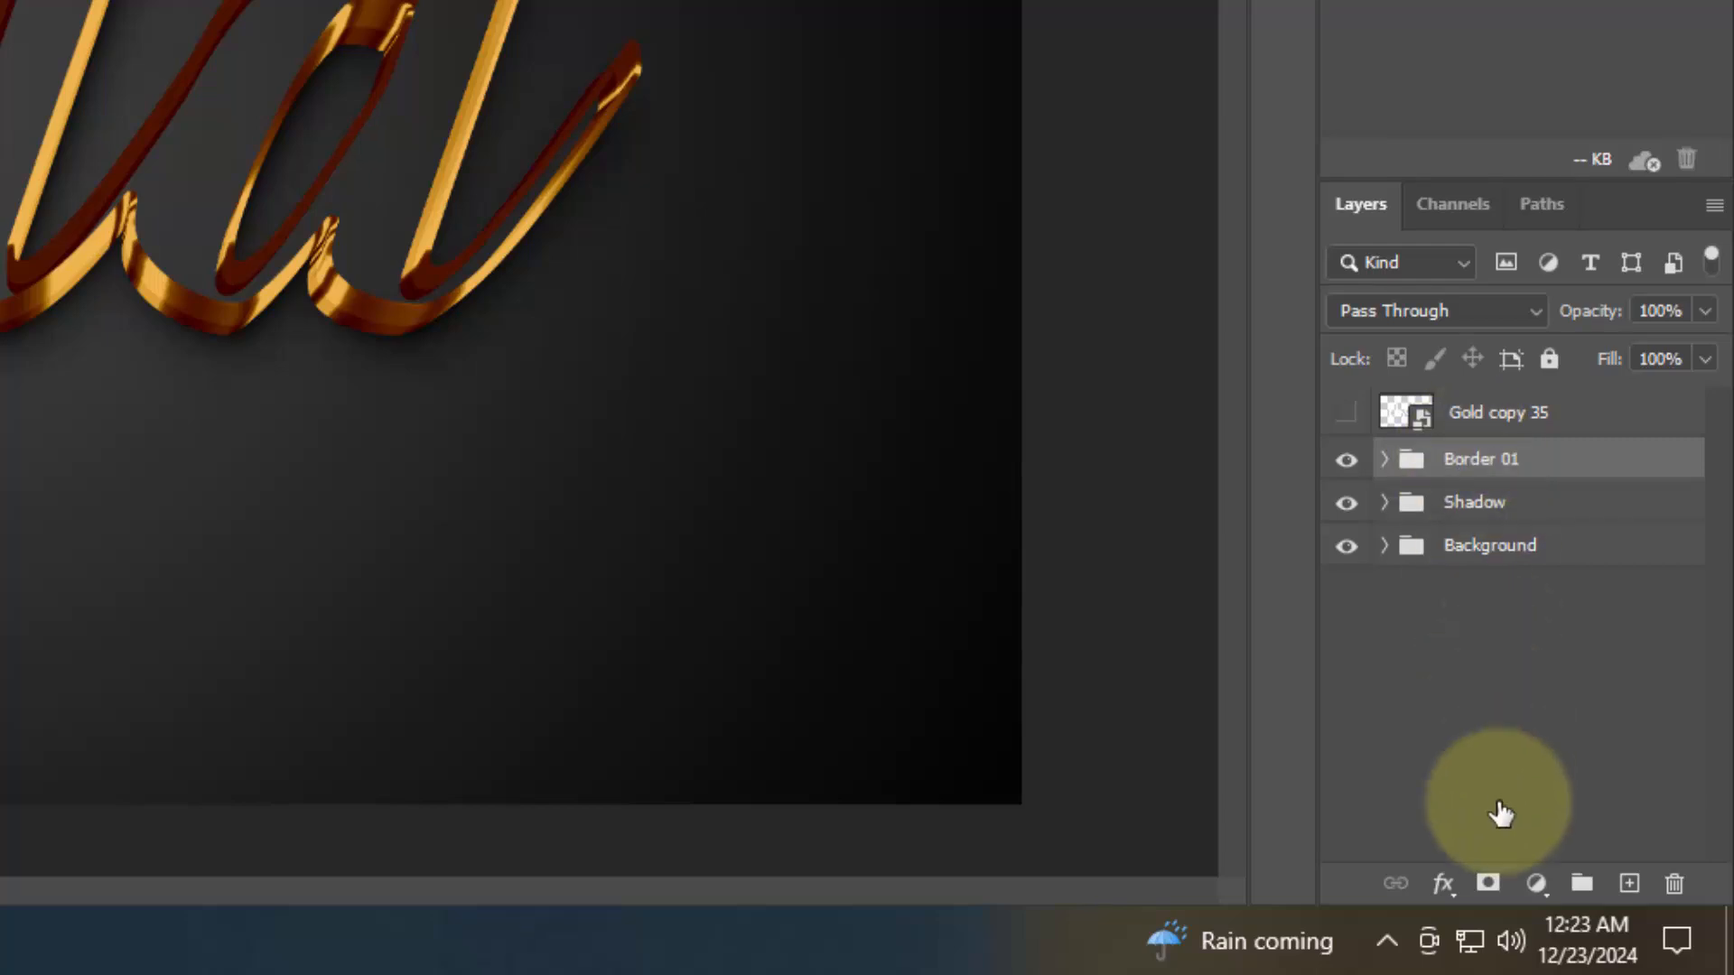
# Add a color overlay to the Border 01 group and set its blend mode to Normal.
pyautogui.click(1437, 890)
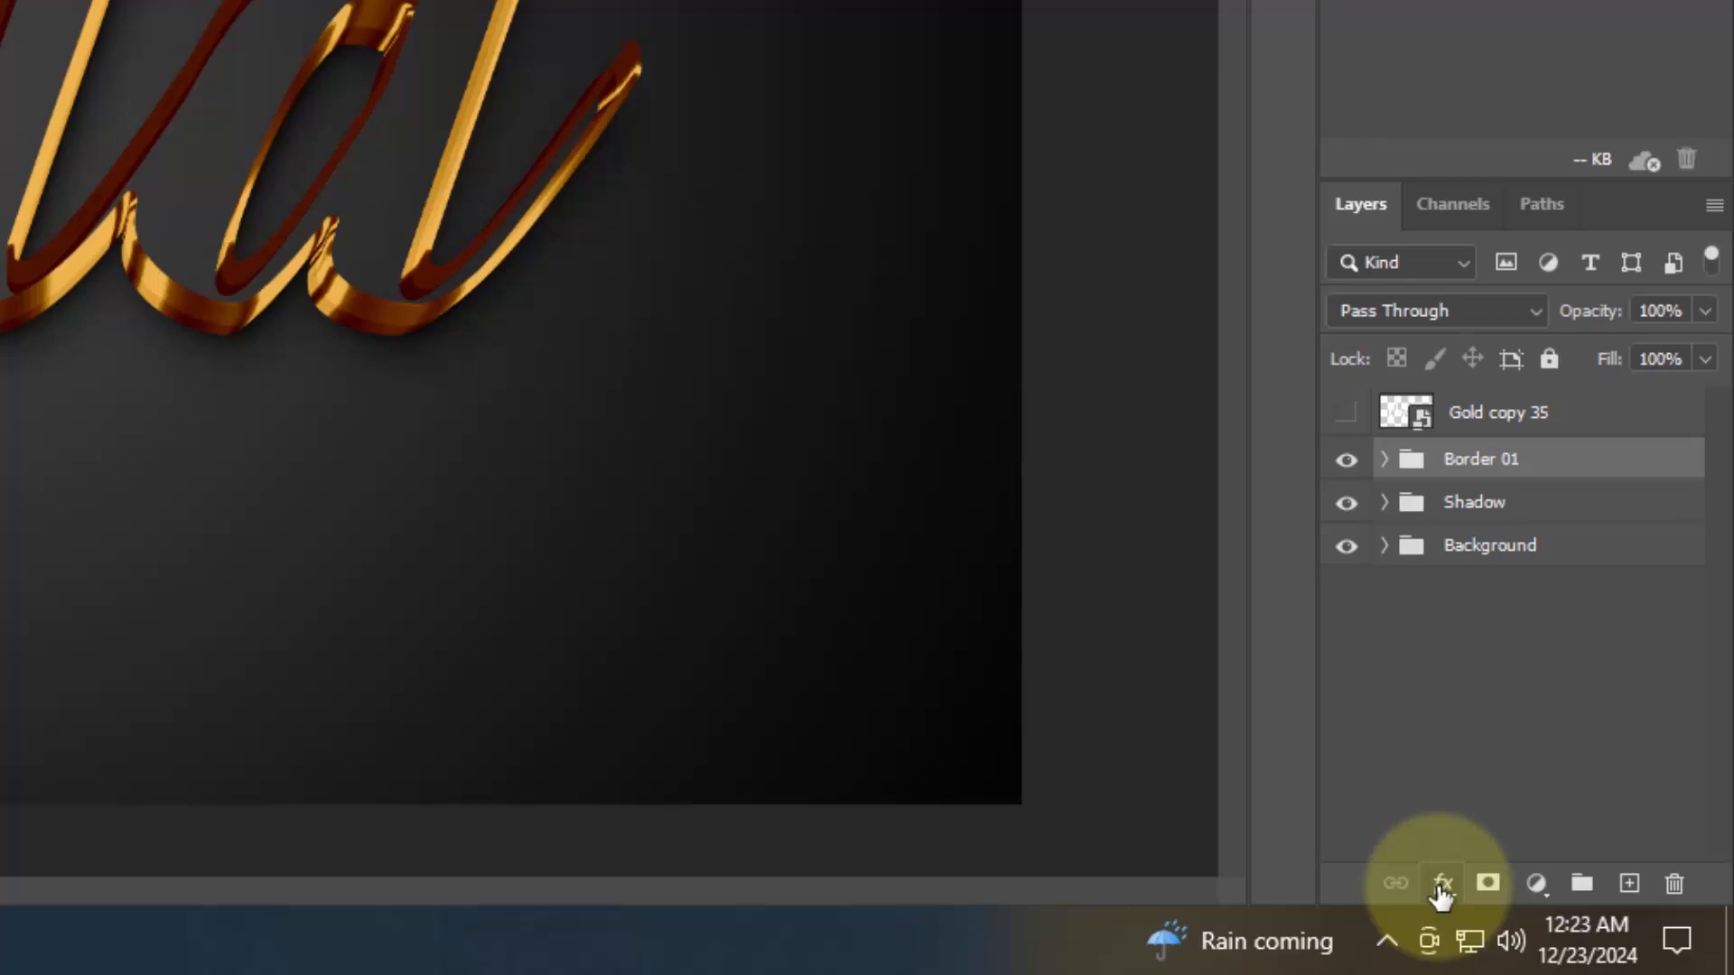
pyautogui.click(1445, 880)
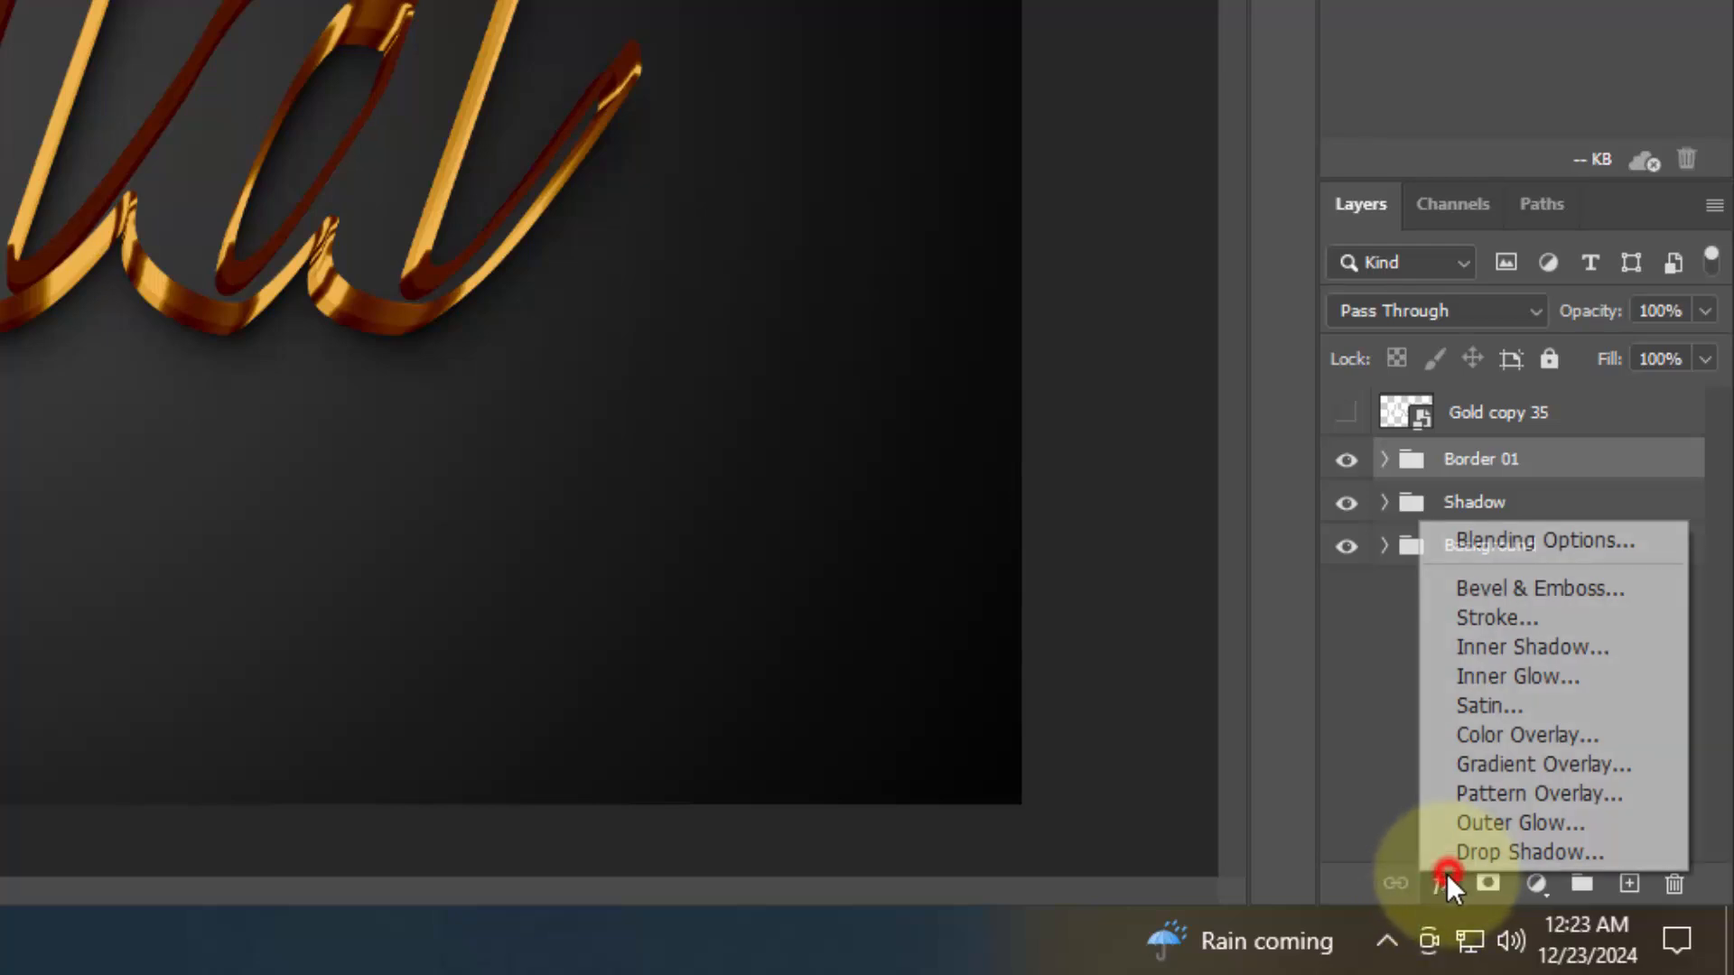
pyautogui.click(1488, 542)
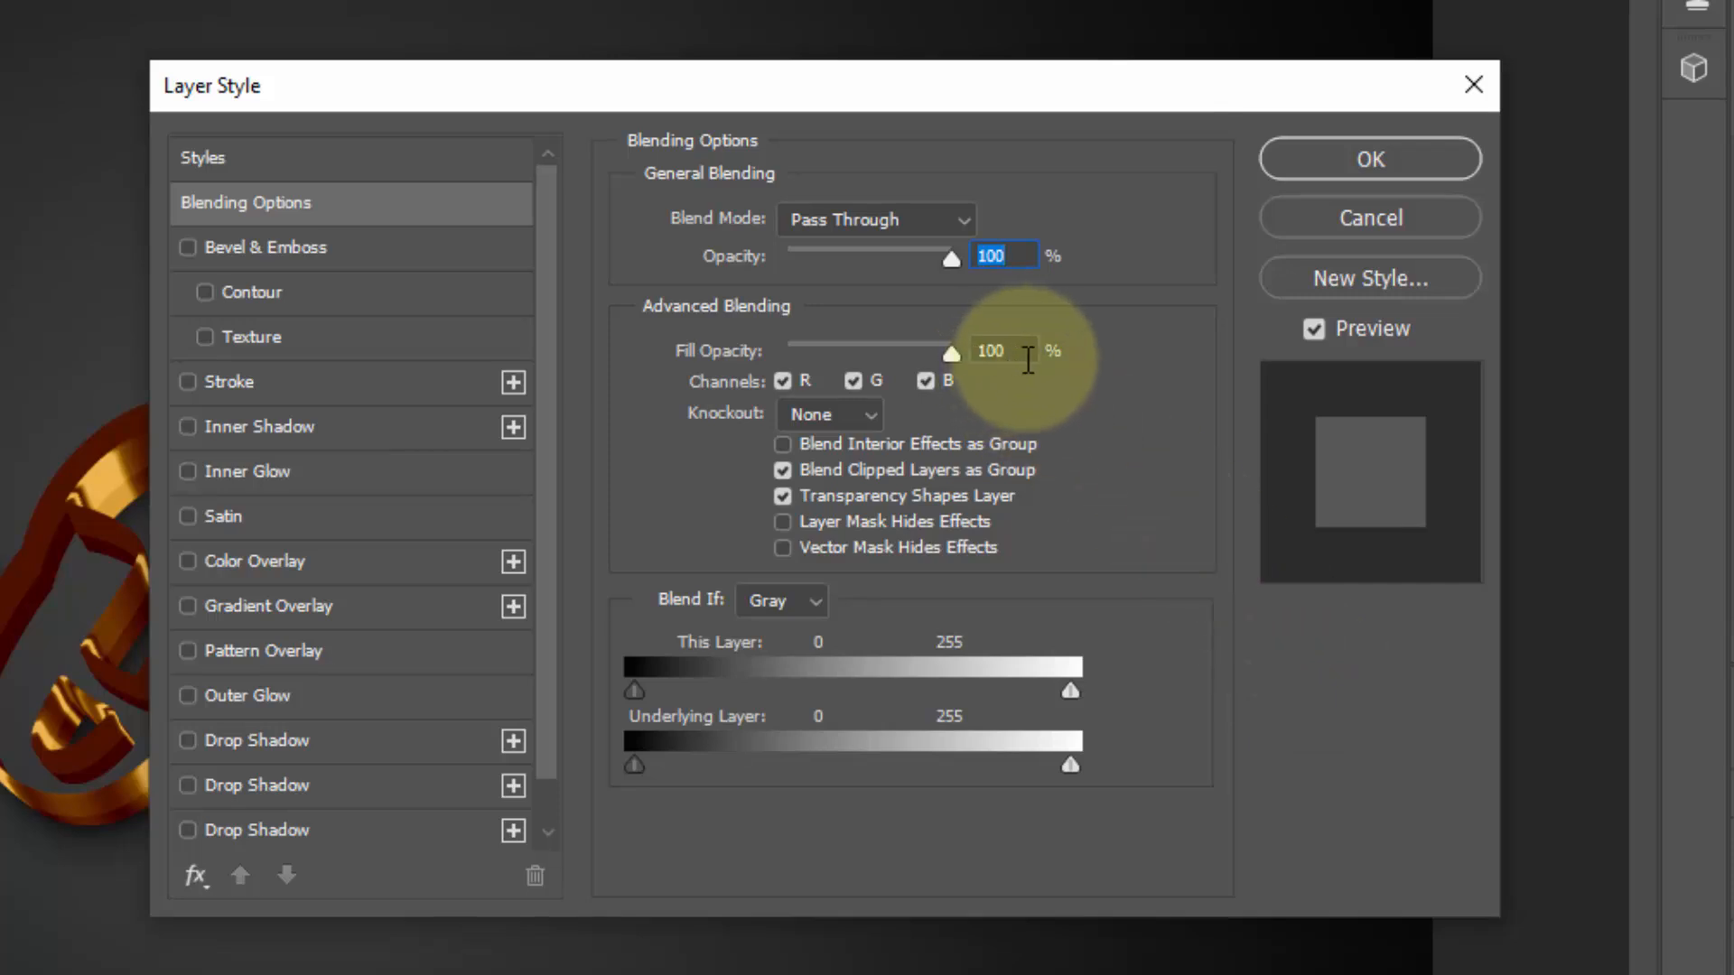
pyautogui.click(333, 555)
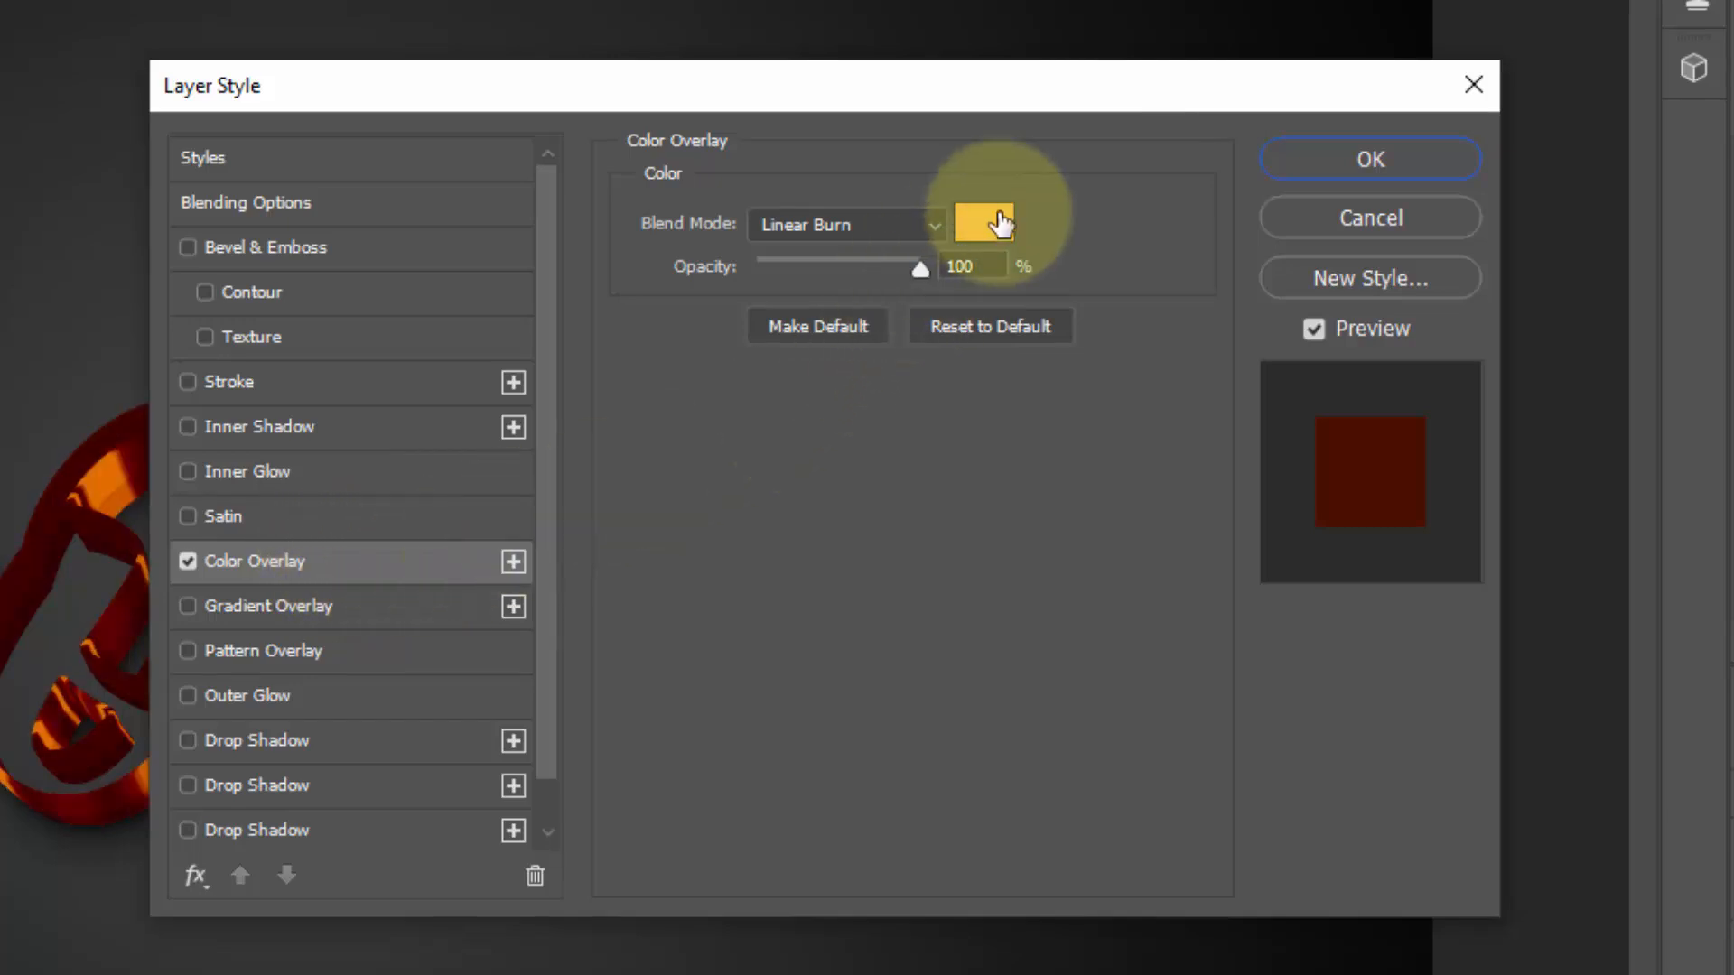
pyautogui.click(827, 231)
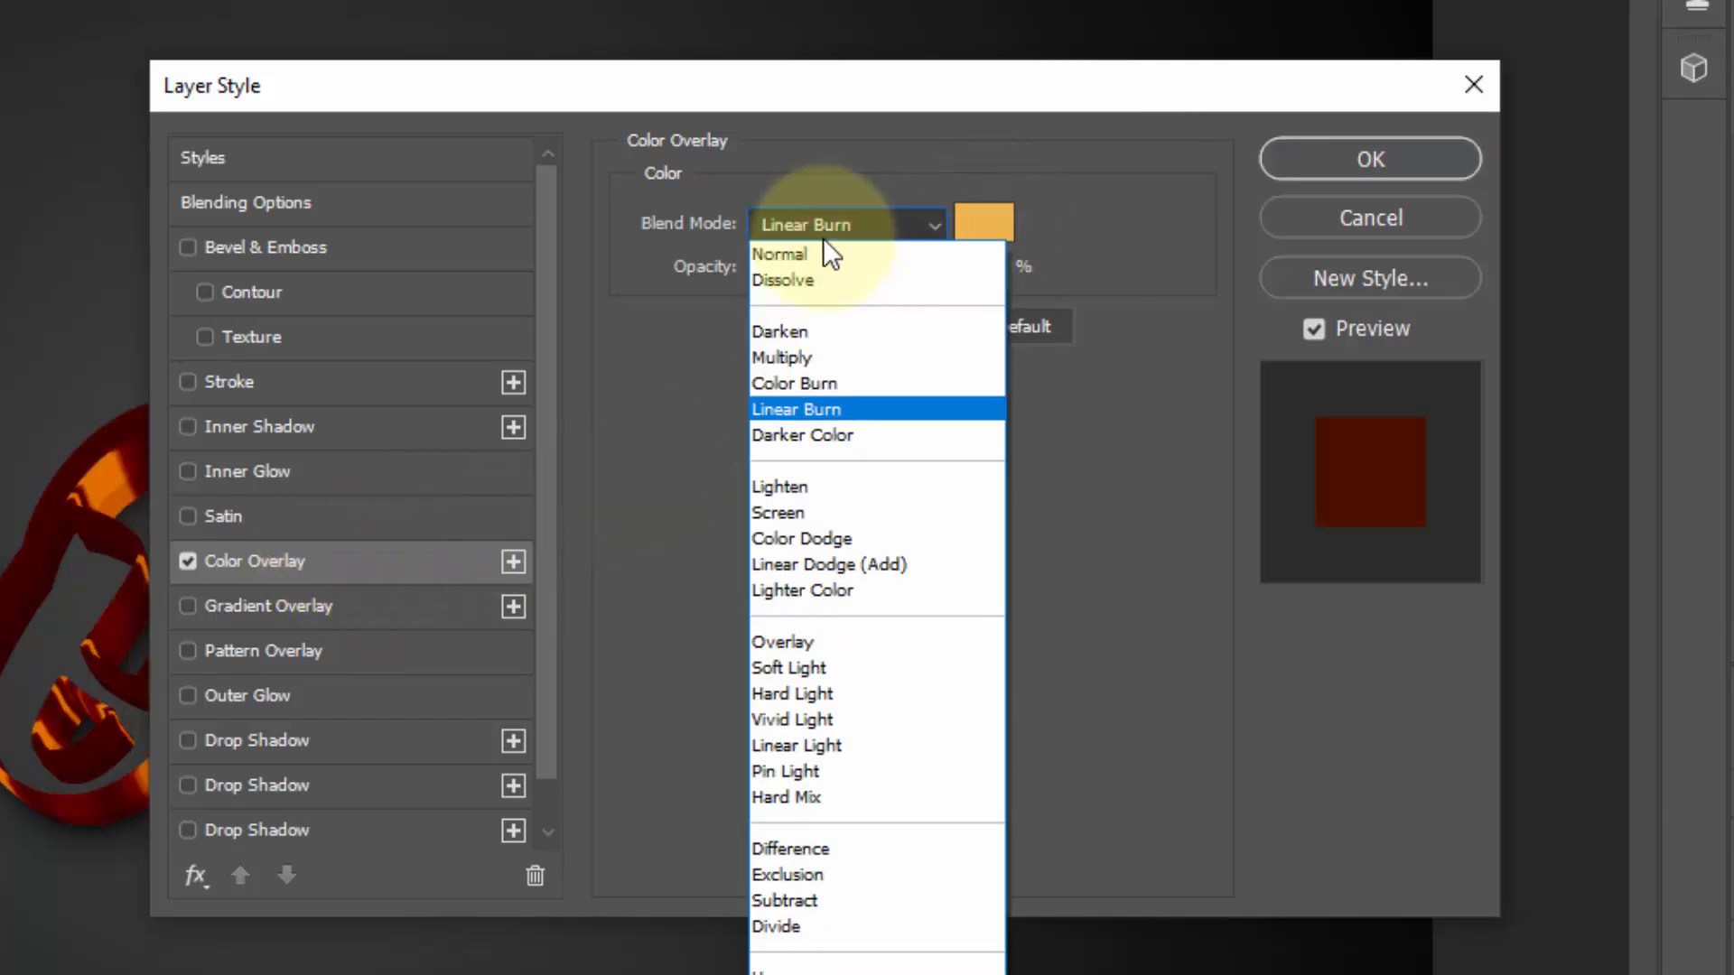
pyautogui.click(807, 261)
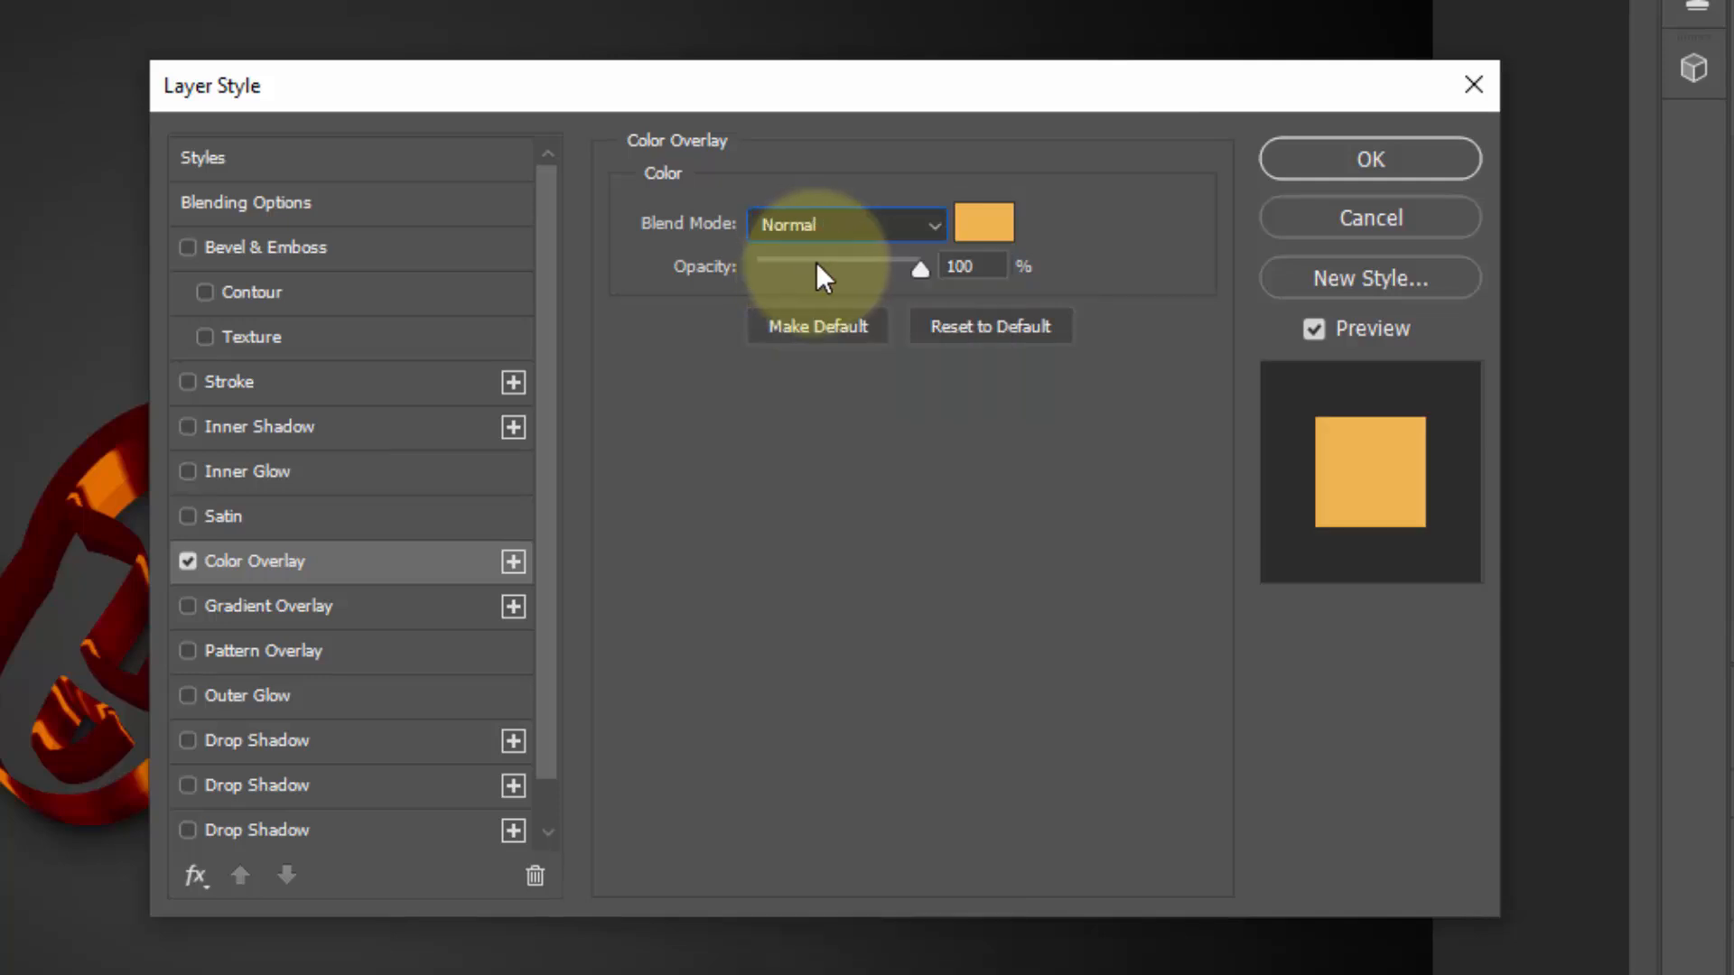
# Set the Border 01 overlay to color #dda138 at 80% opacity, apply the style and collapse the group's effects.
pyautogui.click(990, 233)
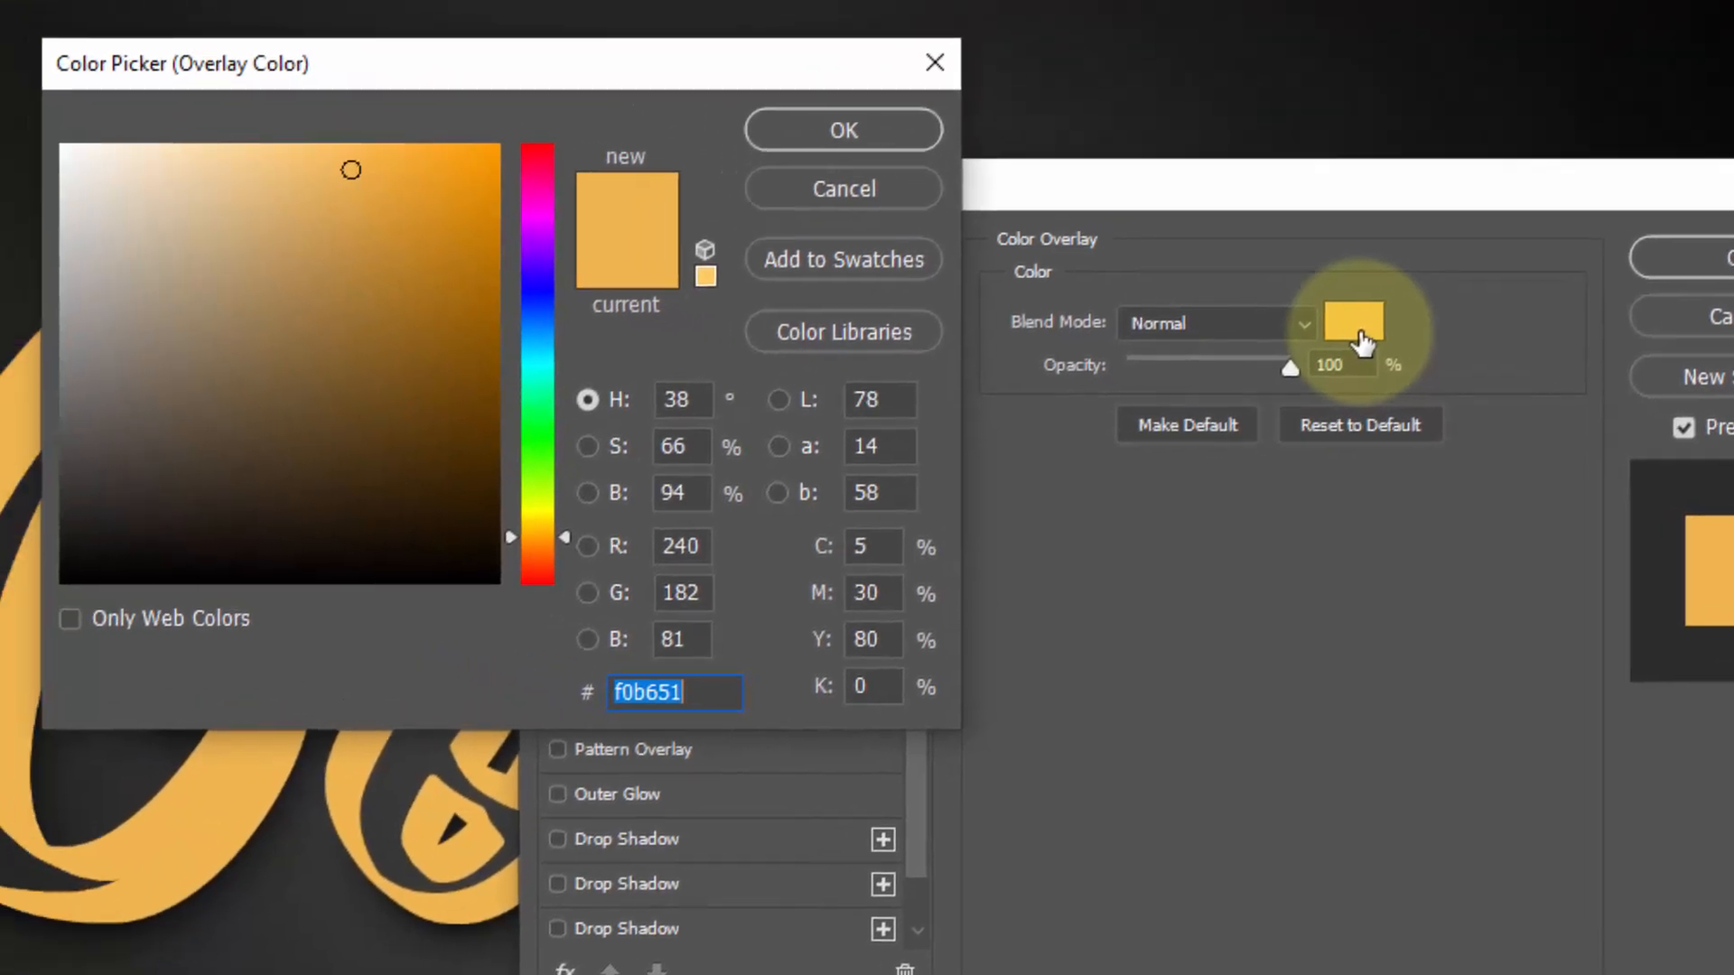
pyautogui.write('dd')
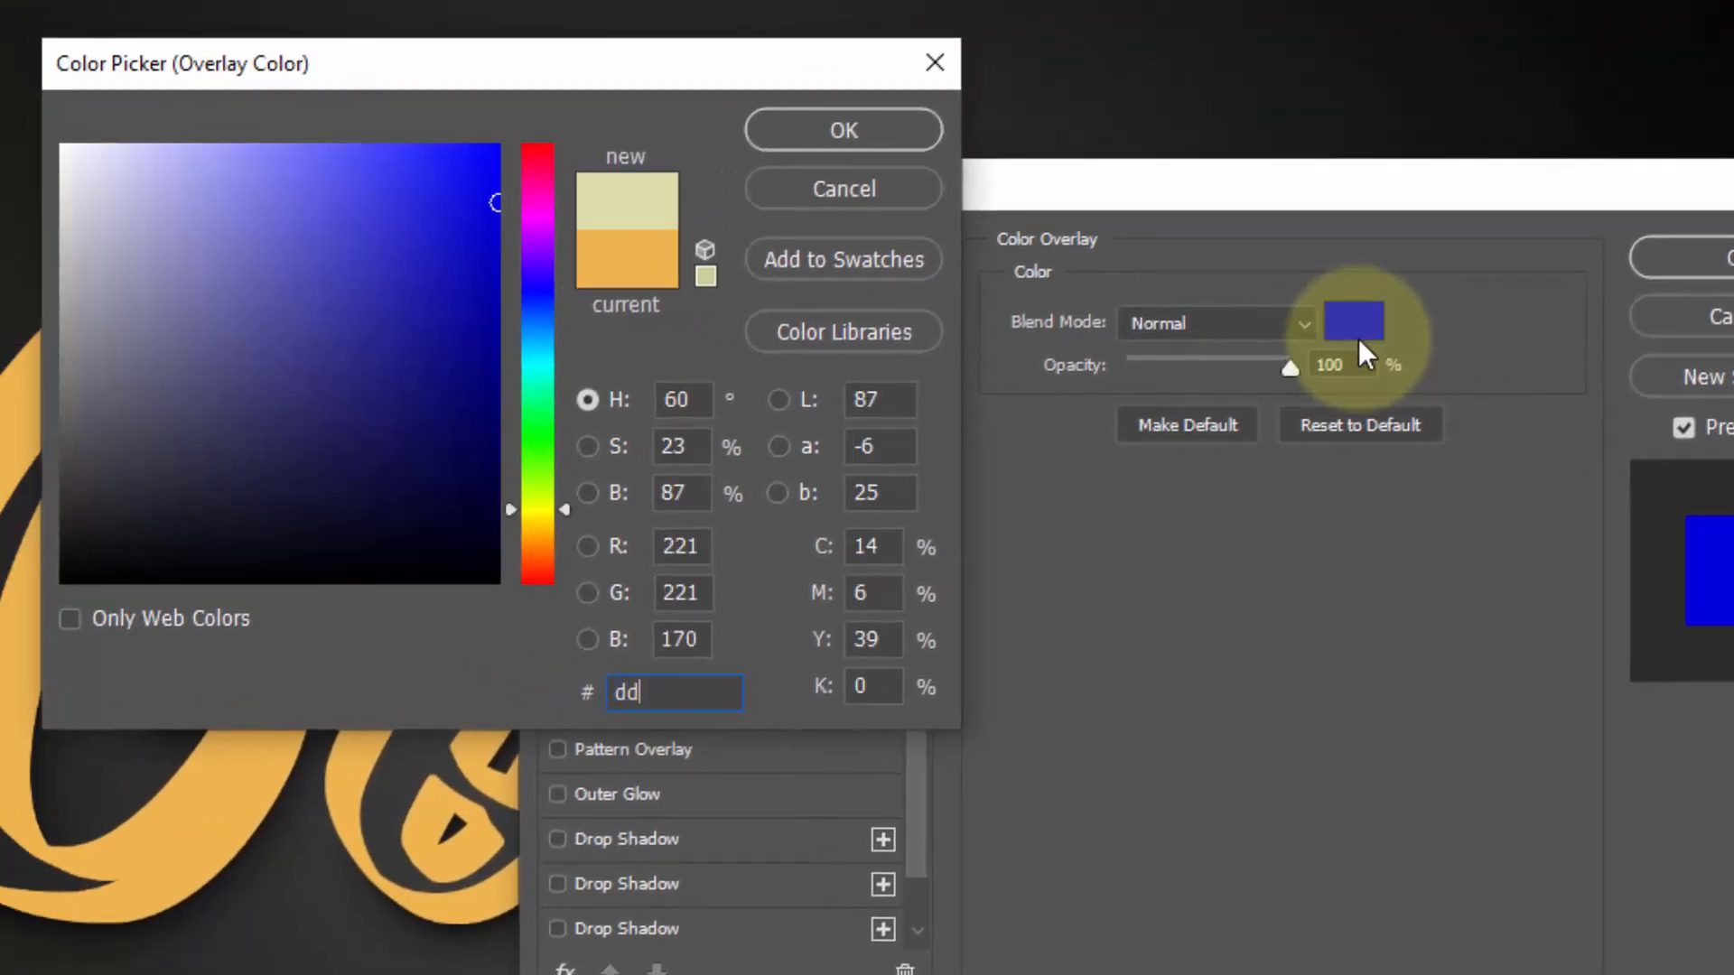
pyautogui.write('a138')
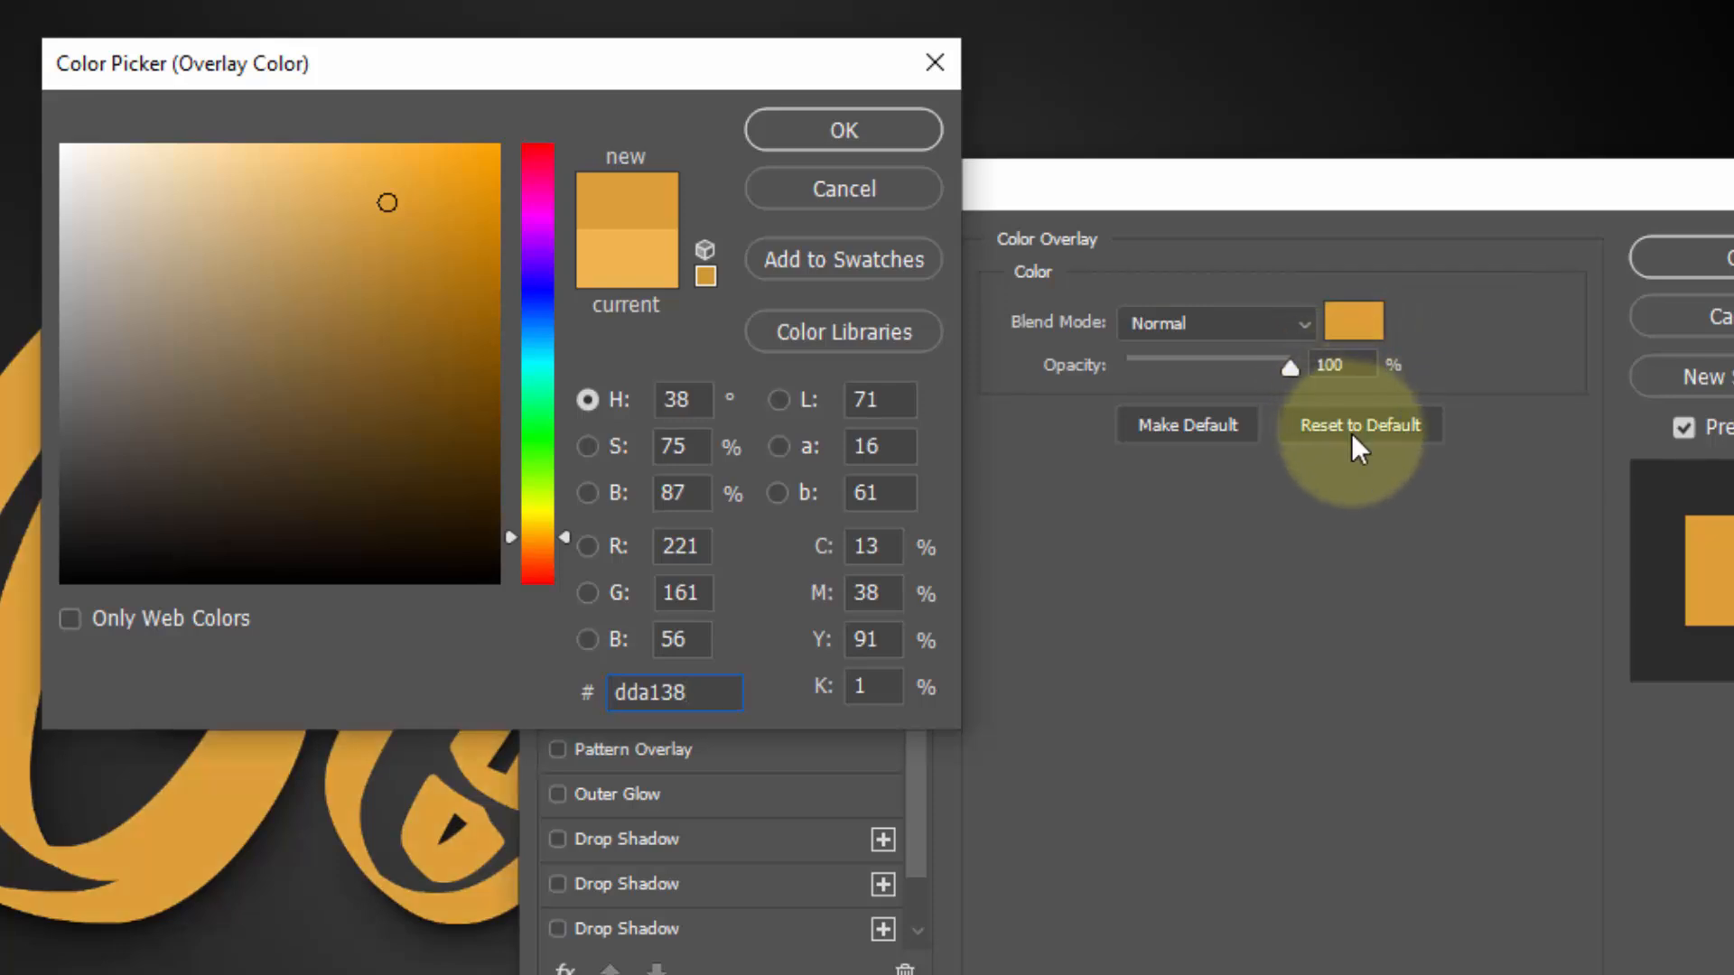
pyautogui.click(843, 130)
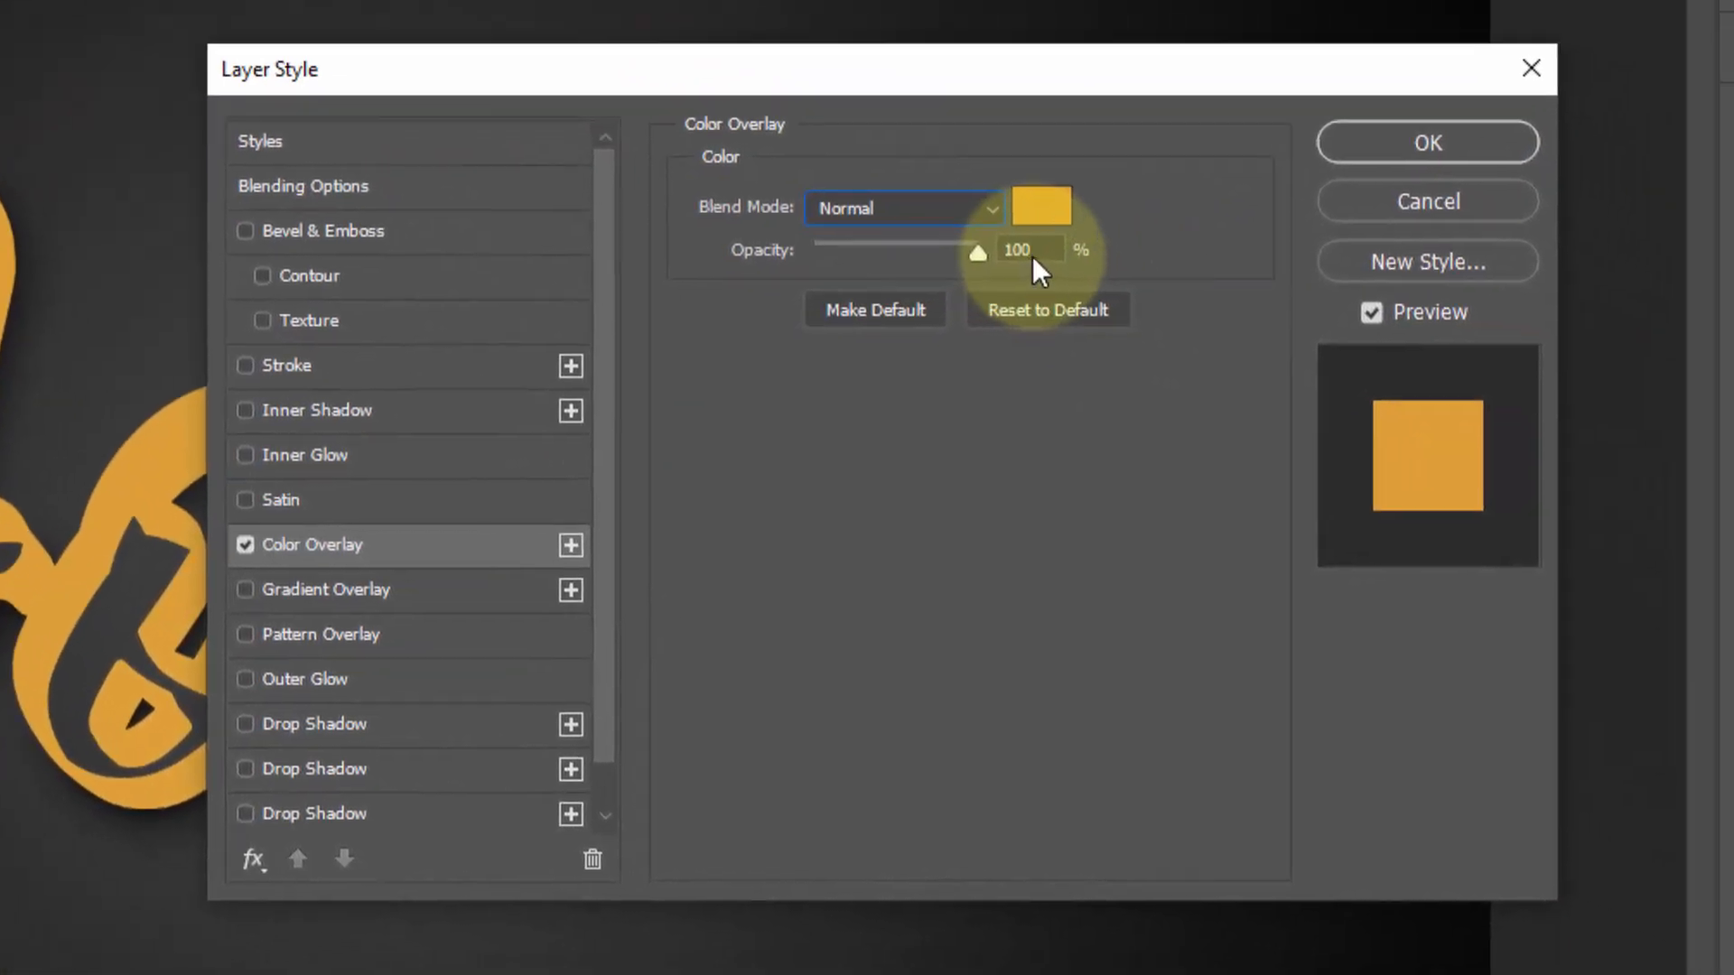
pyautogui.click(1151, 295)
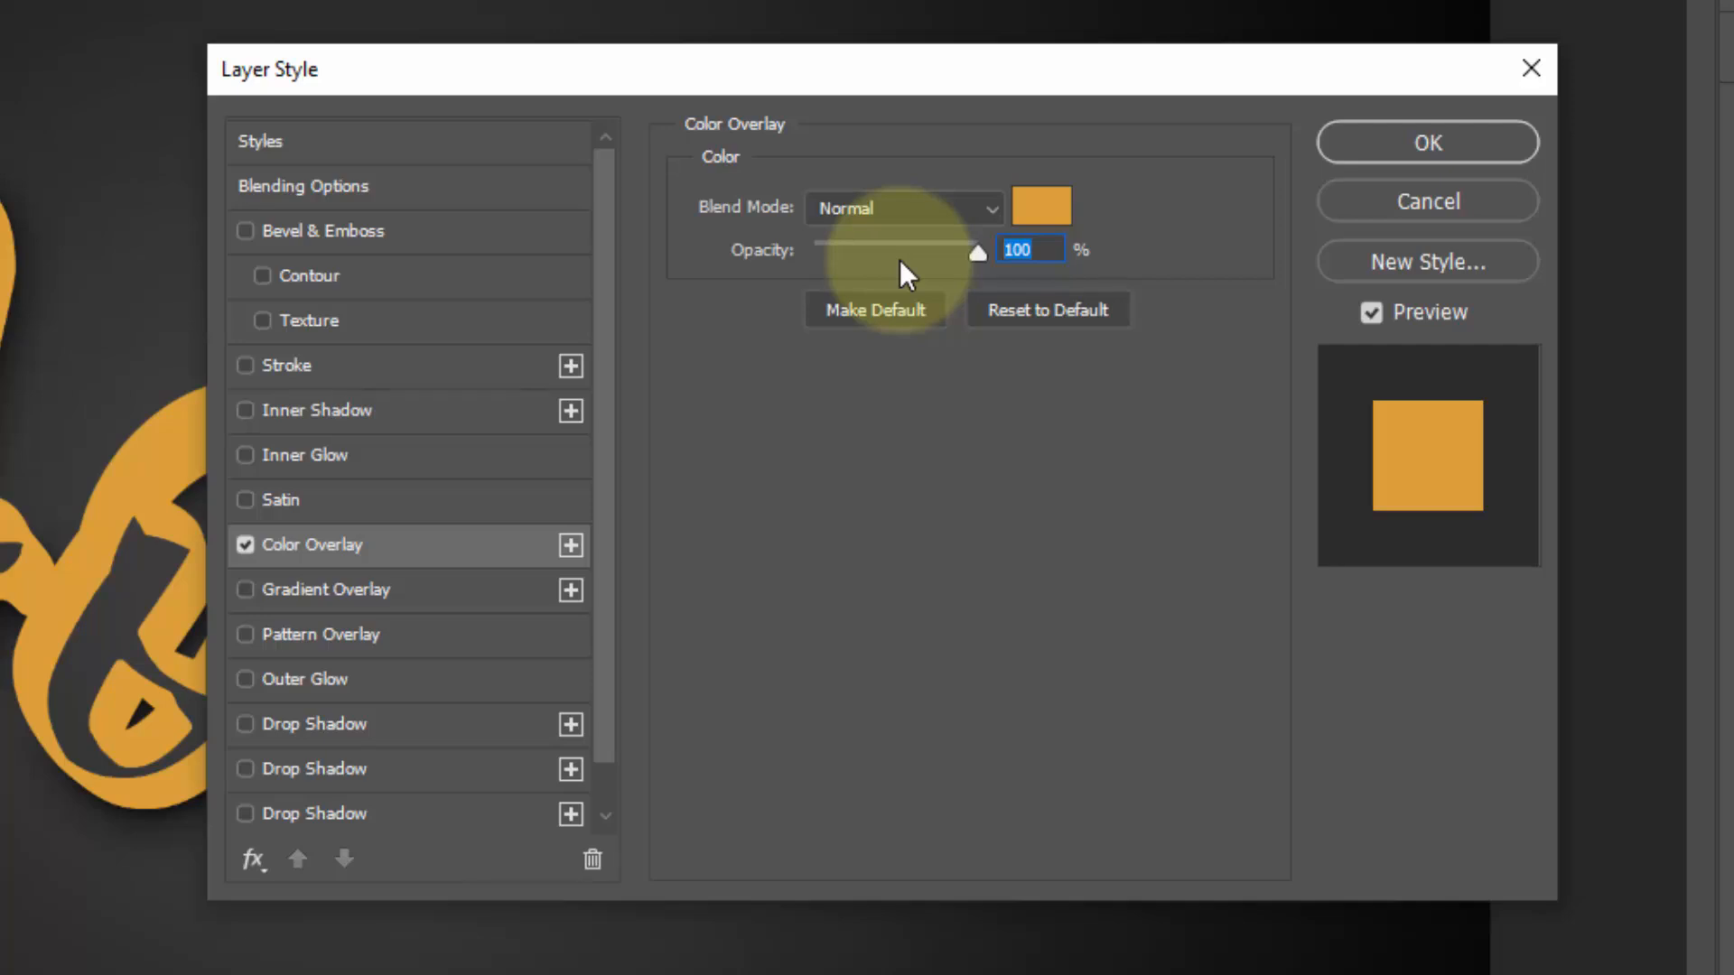
pyautogui.write('80')
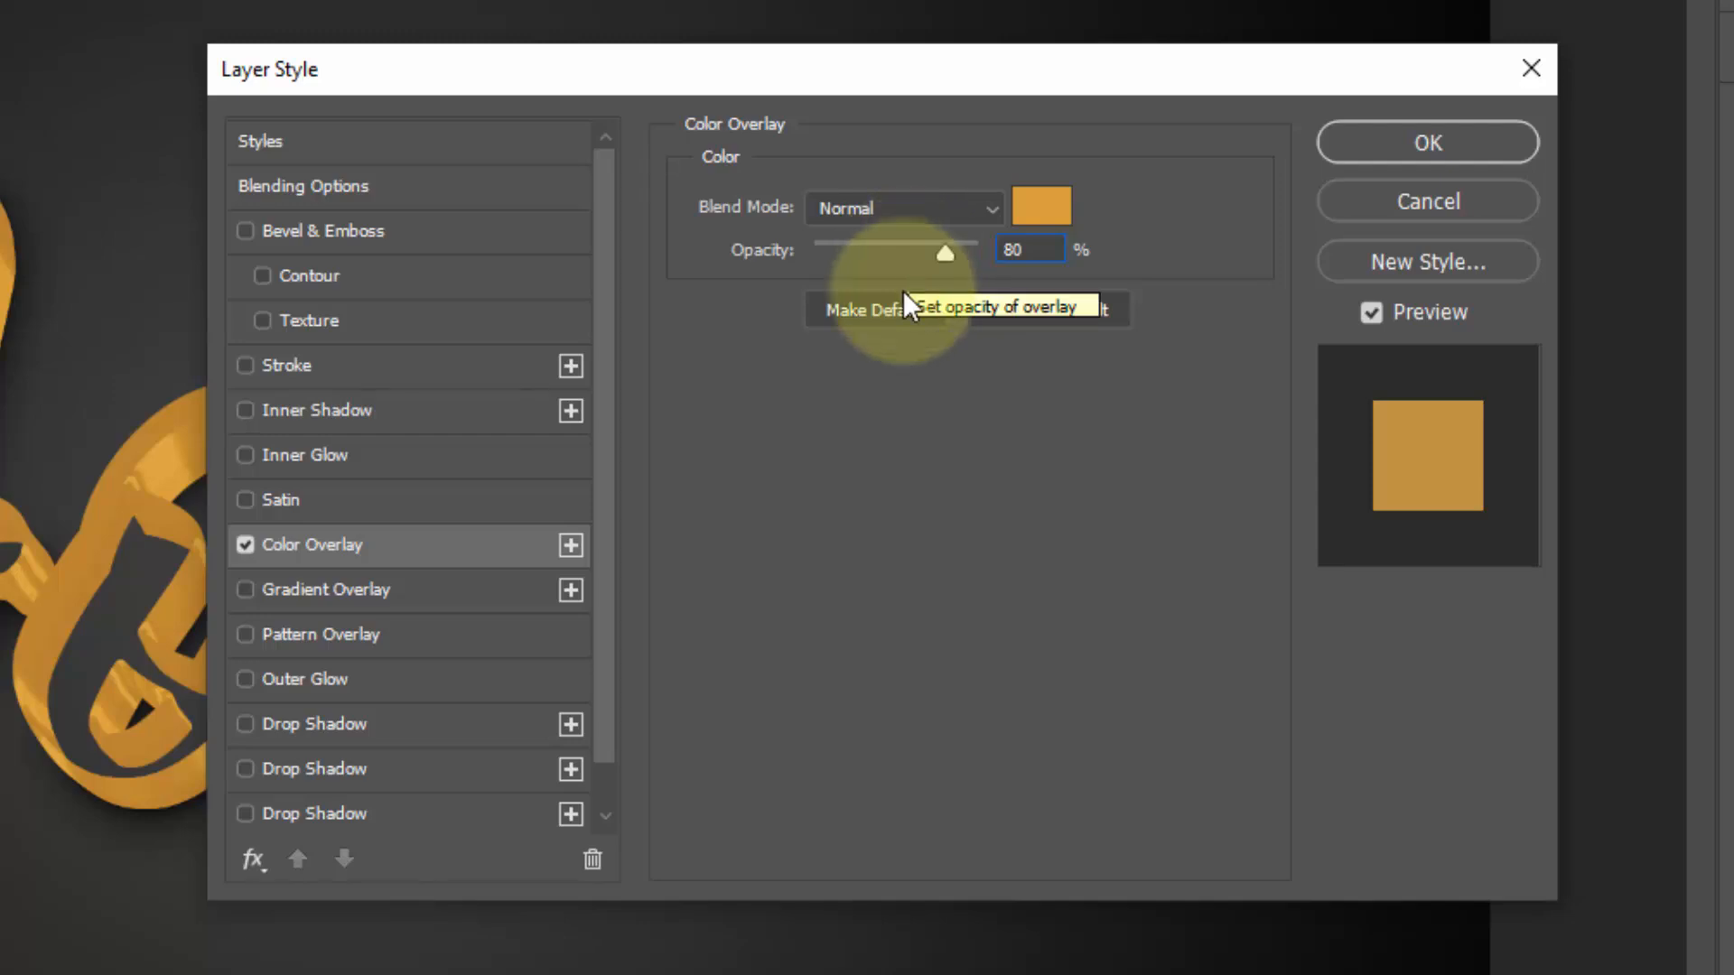
pyautogui.click(898, 410)
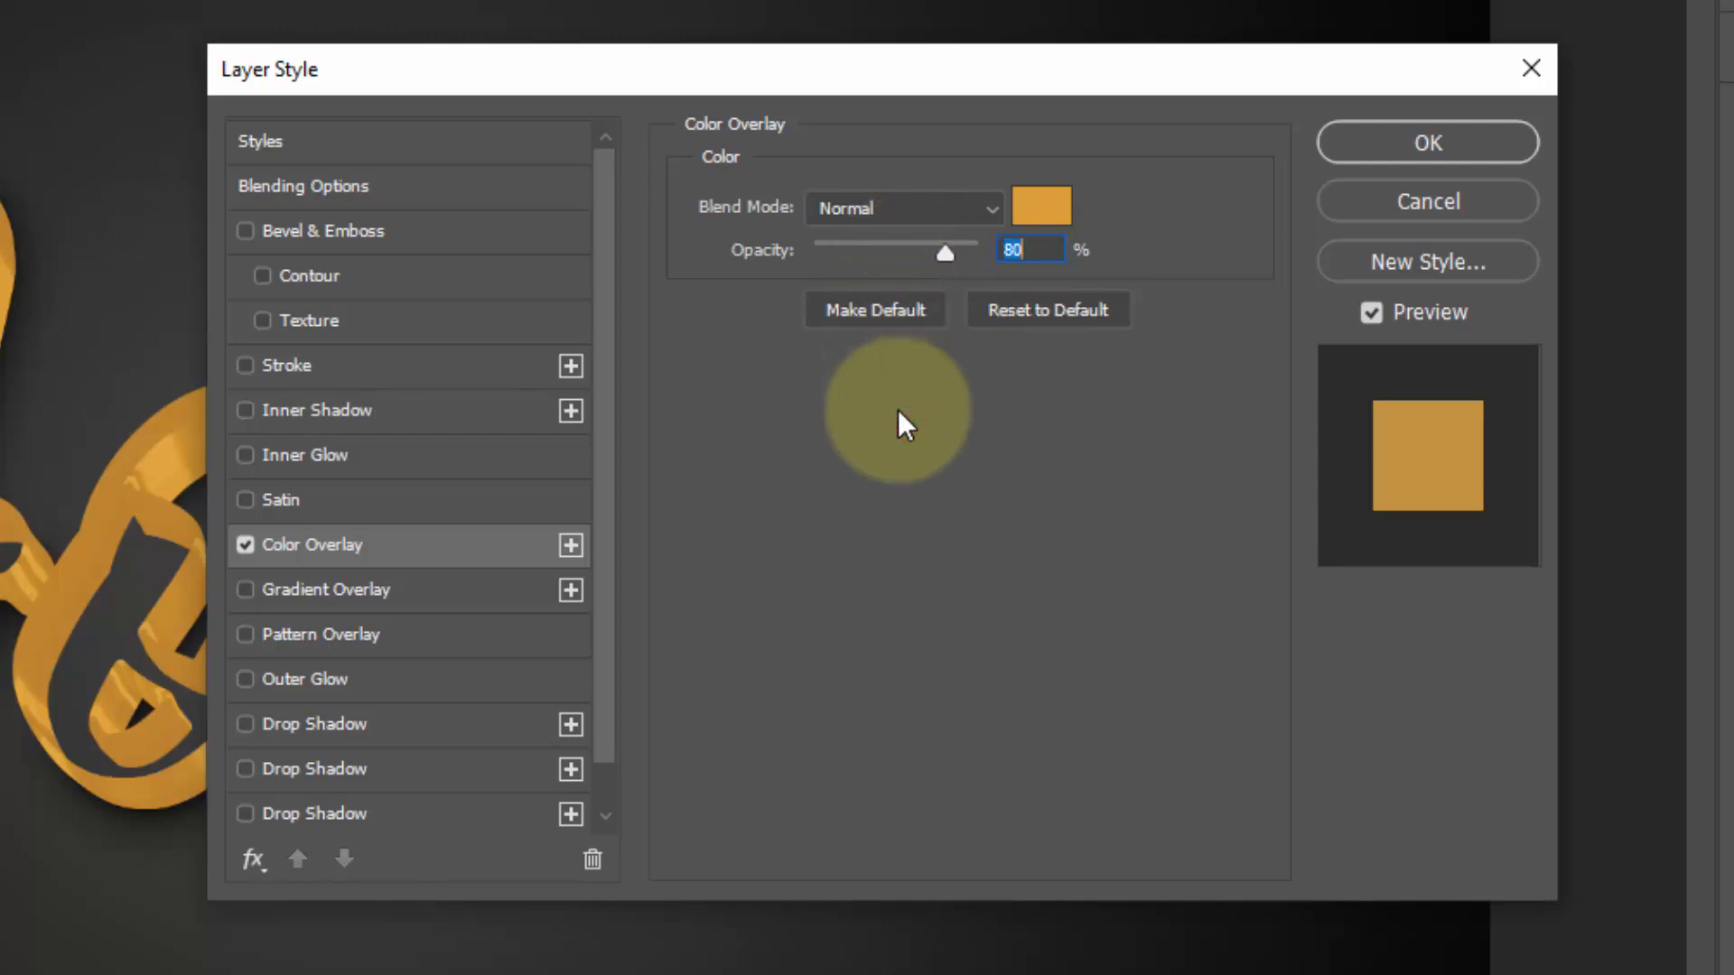
pyautogui.click(1448, 152)
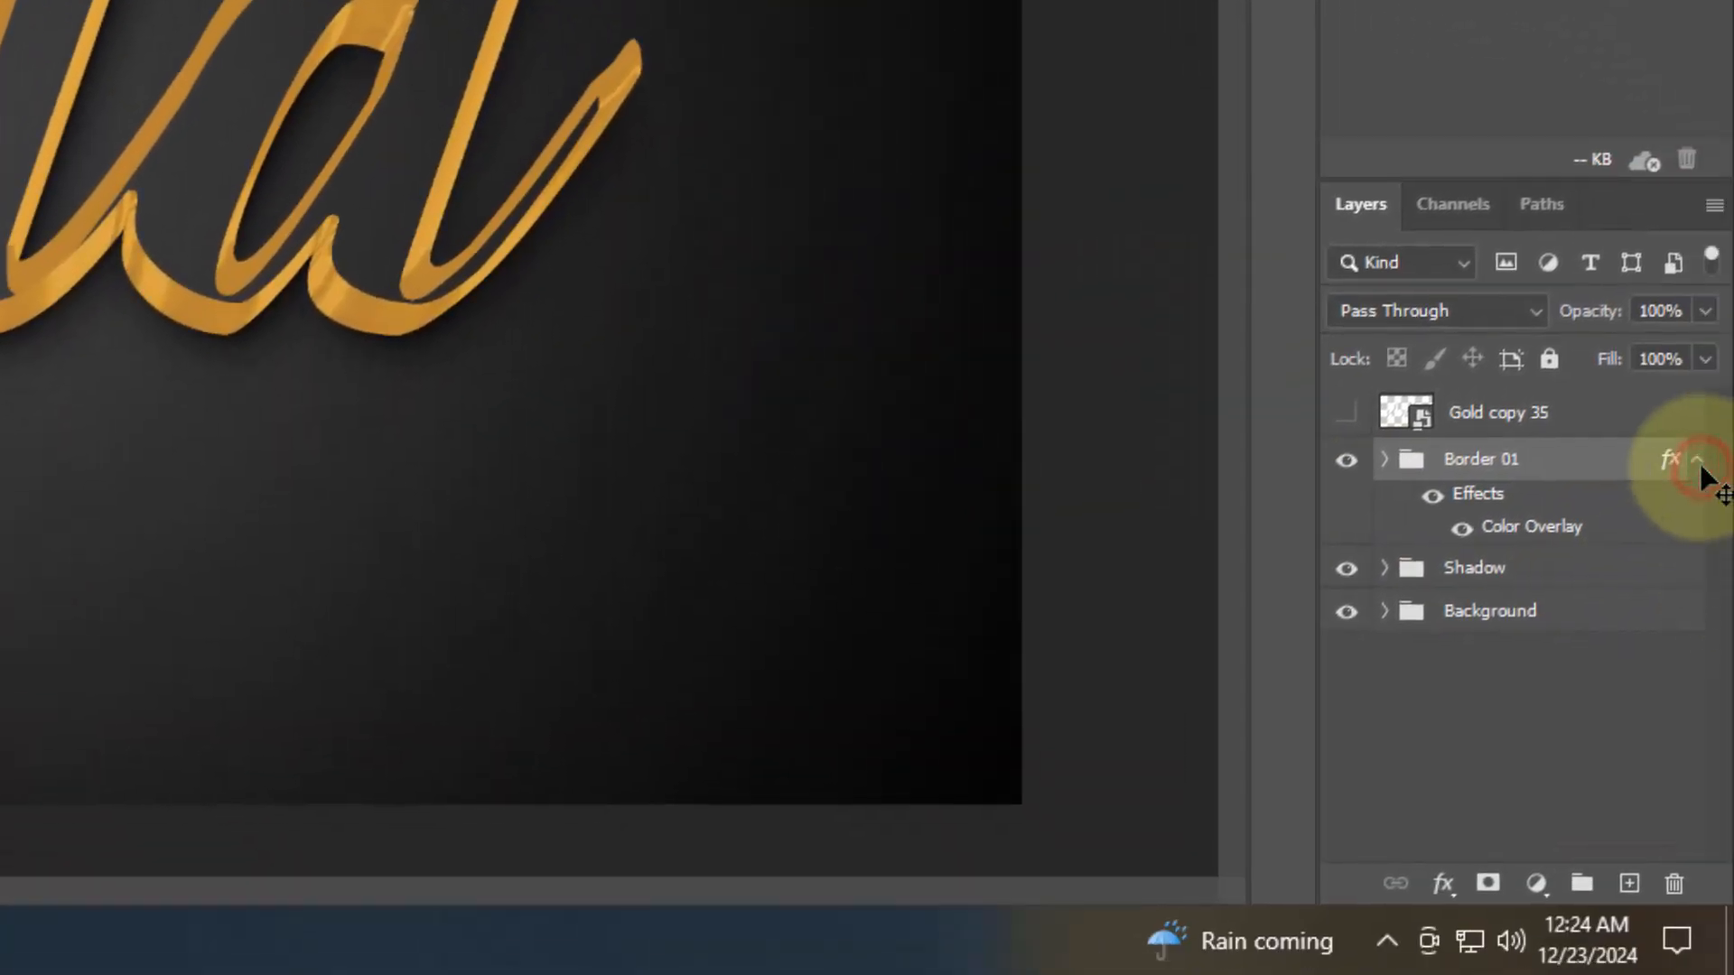
pyautogui.click(1698, 460)
# Make the Gold copy 35 layer visible and set its fill opacity to 0% in the blending options.
pyautogui.click(1347, 413)
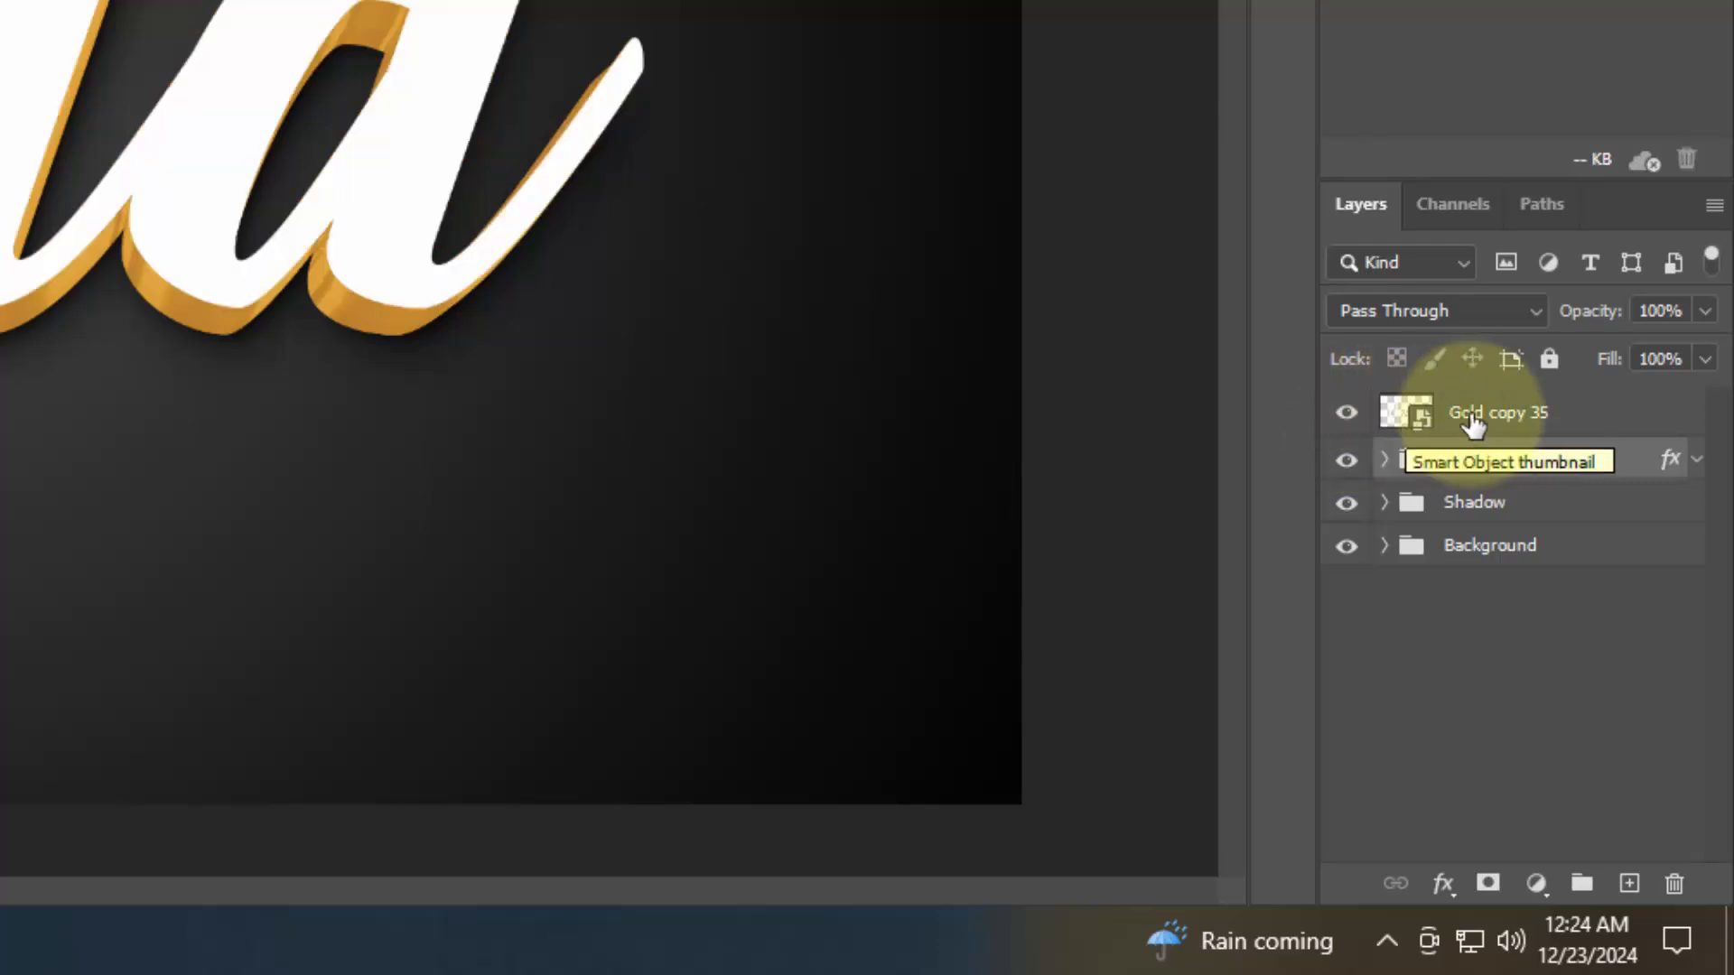
pyautogui.click(1560, 413)
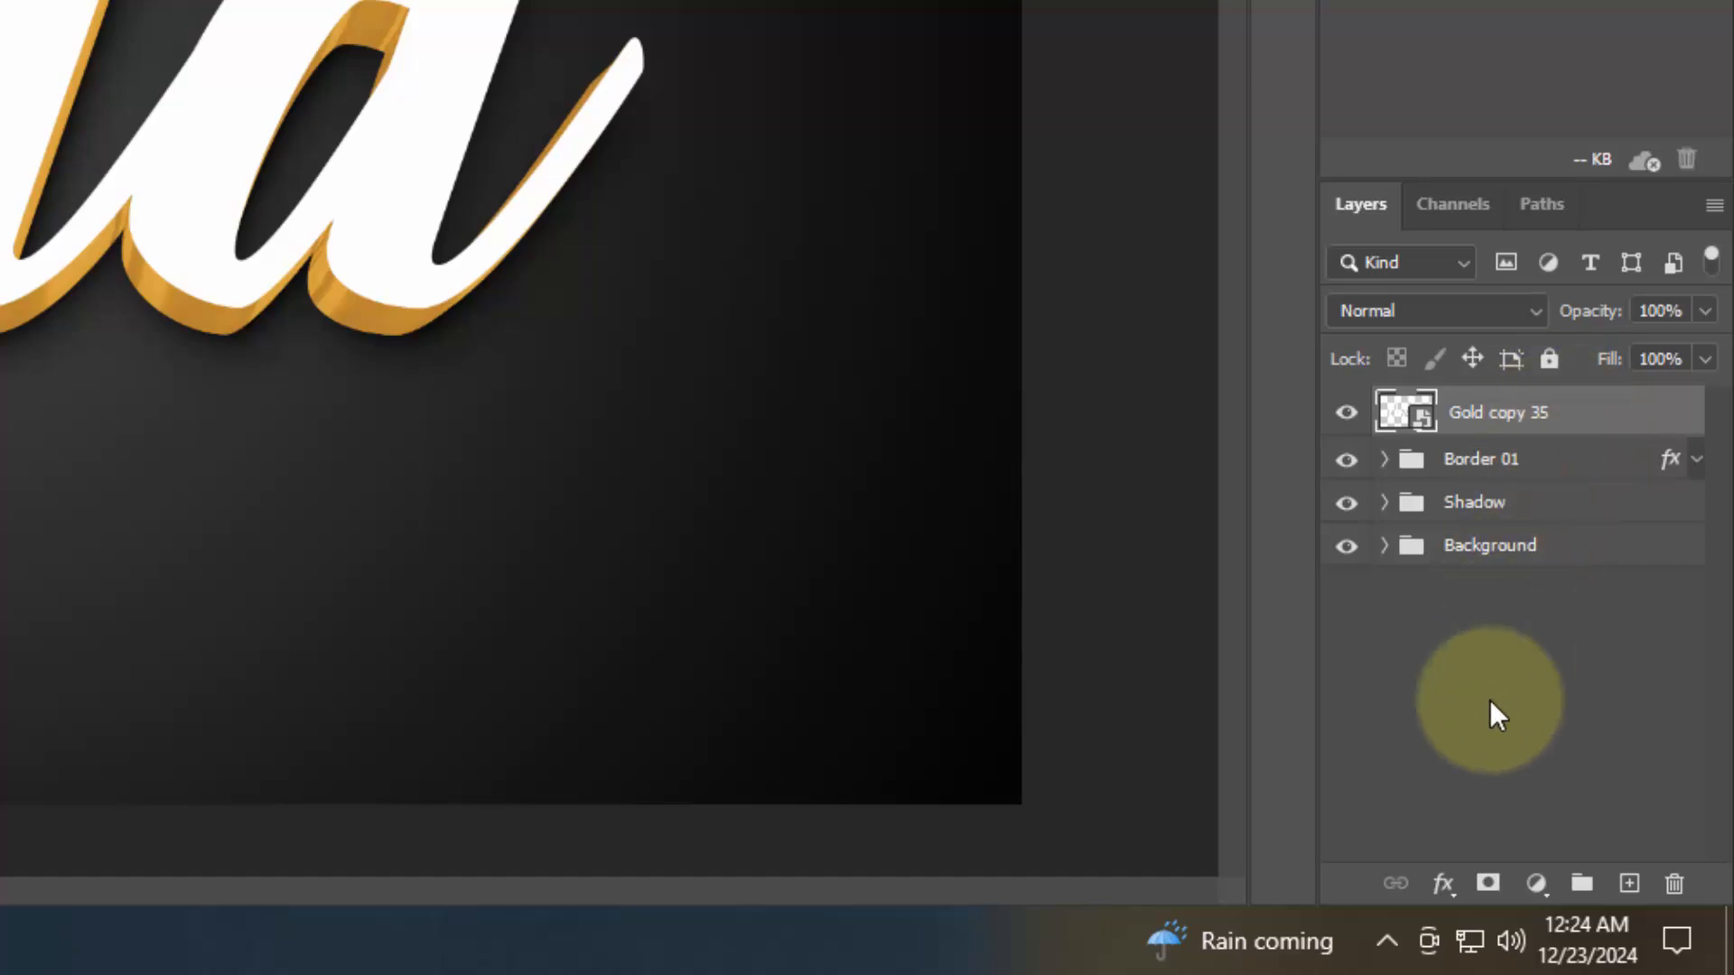
pyautogui.click(1445, 883)
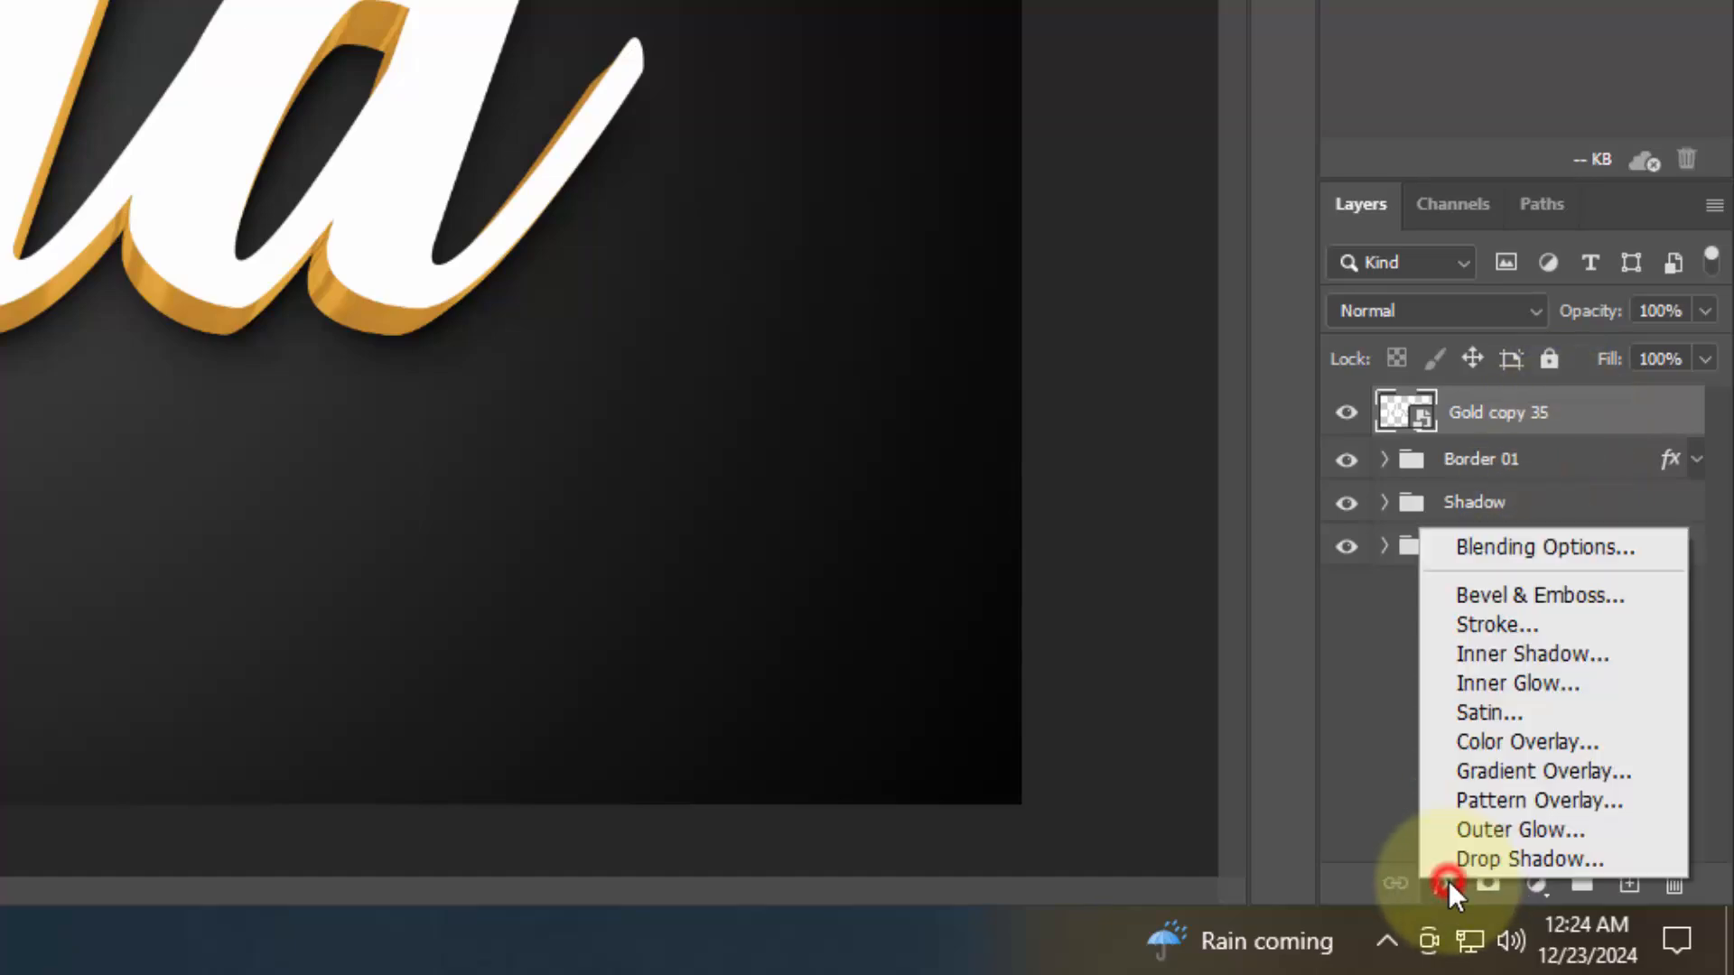
pyautogui.click(1503, 552)
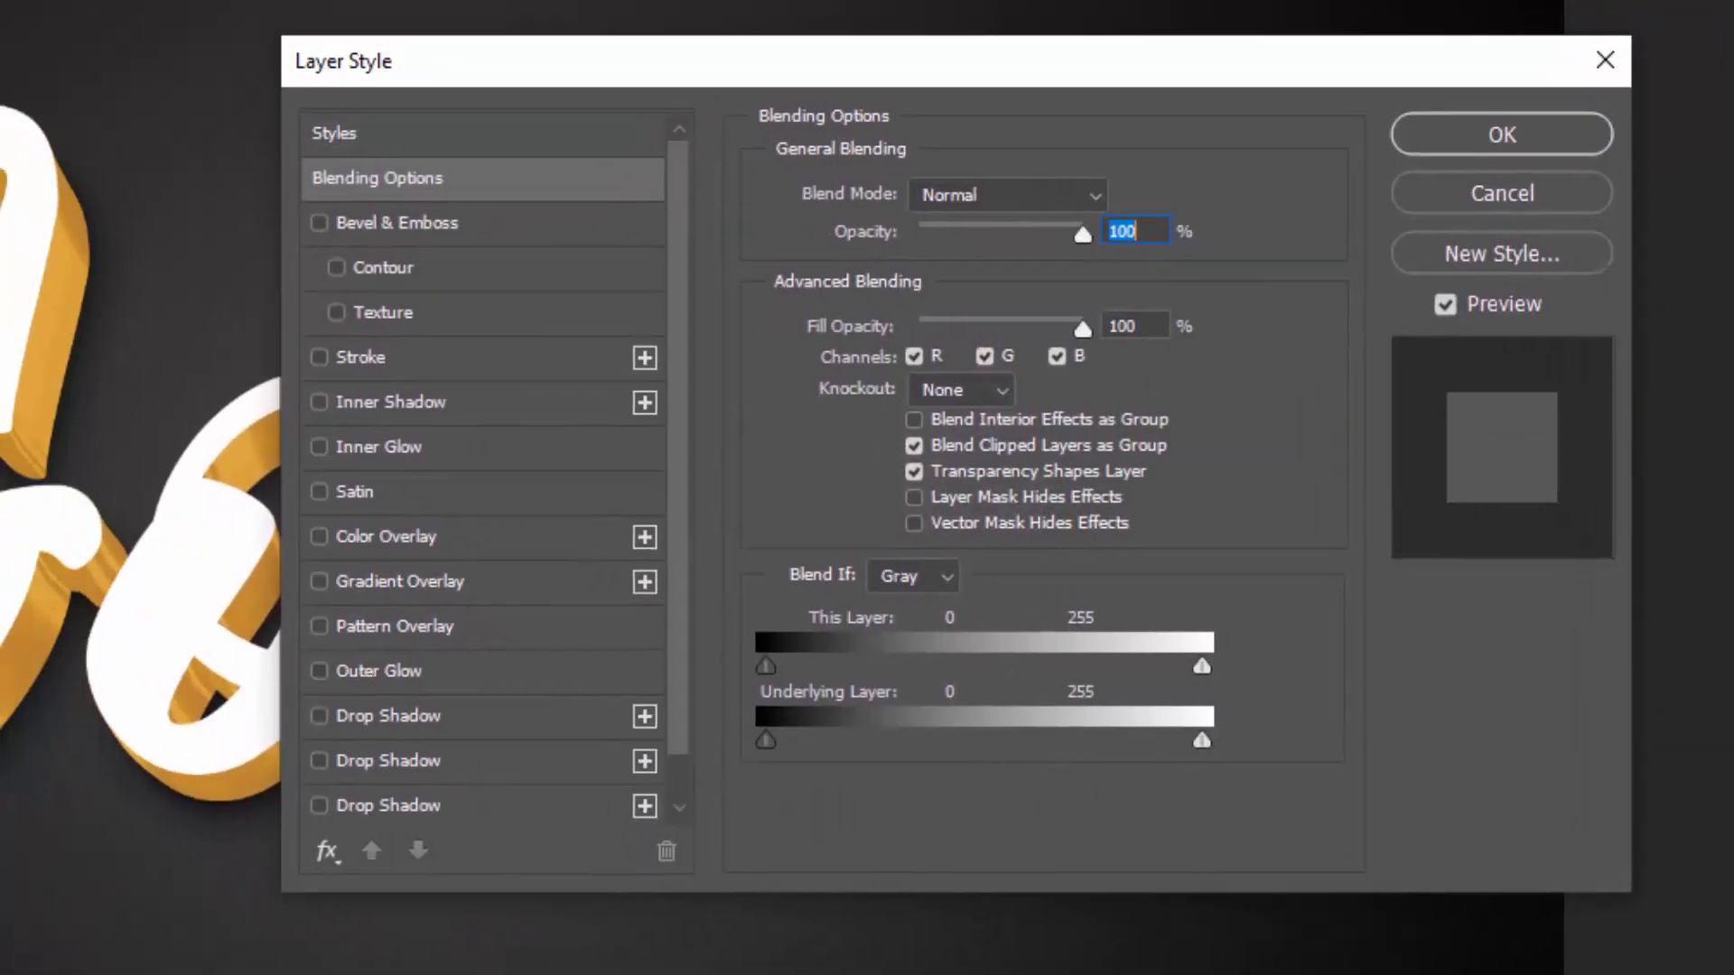
pyautogui.click(1152, 324)
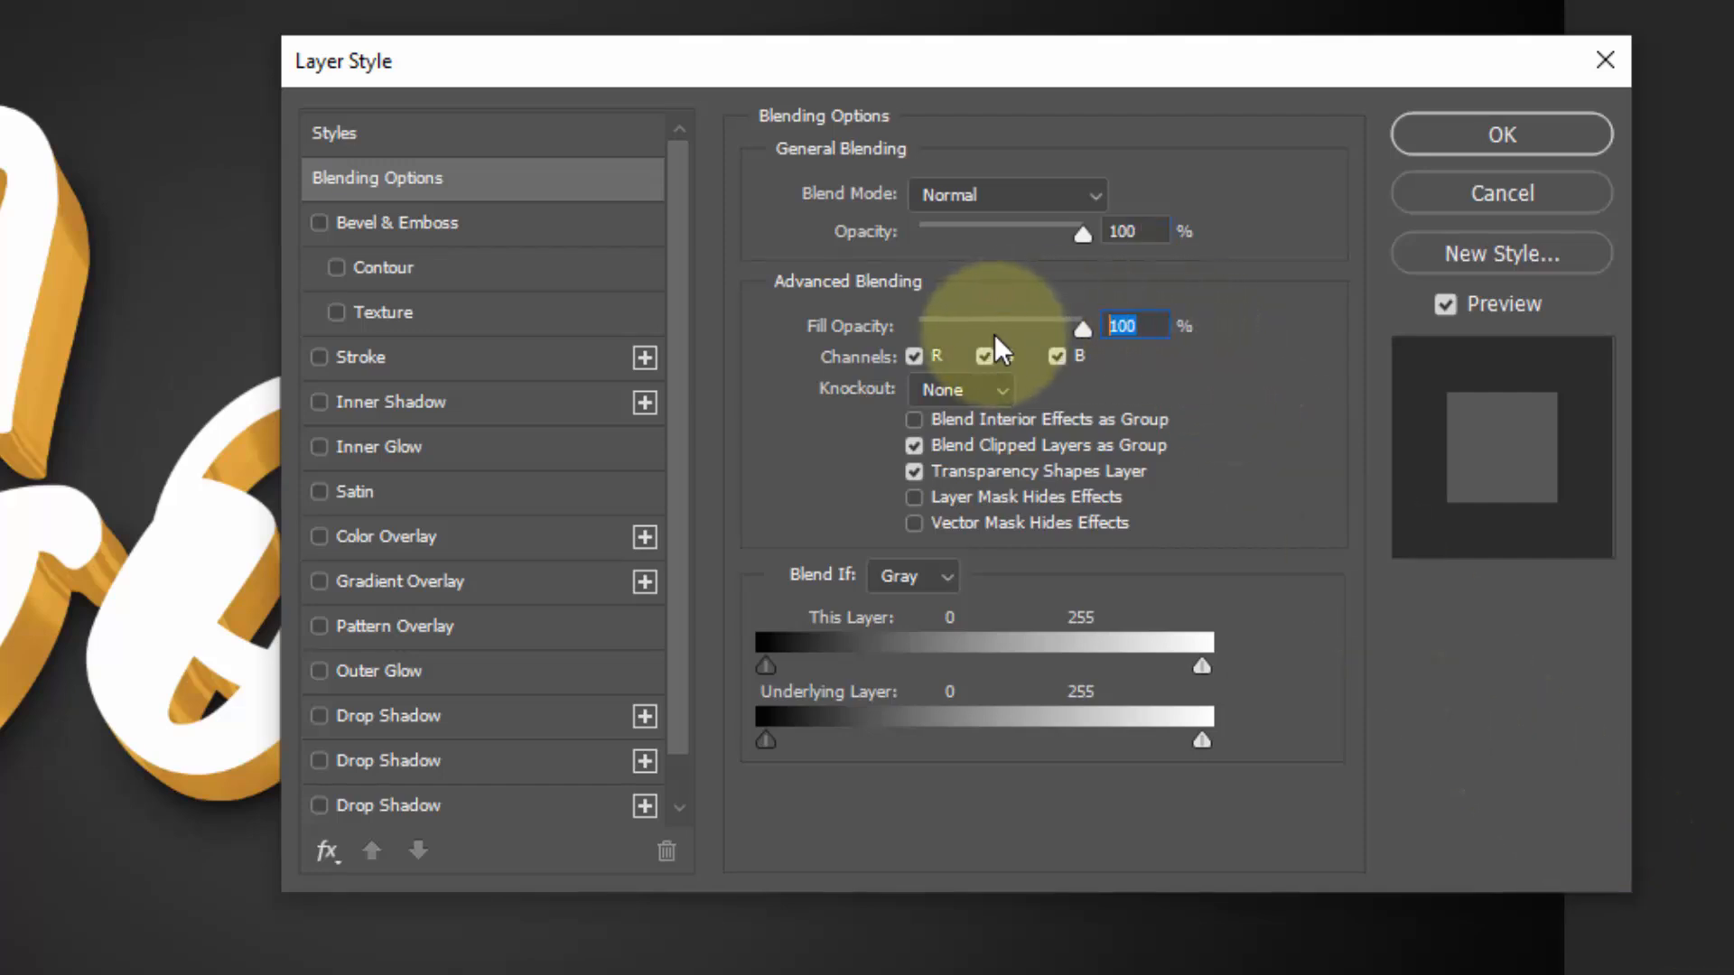
pyautogui.press('BackSpace')
pyautogui.press('BackSpace')
pyautogui.press('BackSpace')
pyautogui.write('0')
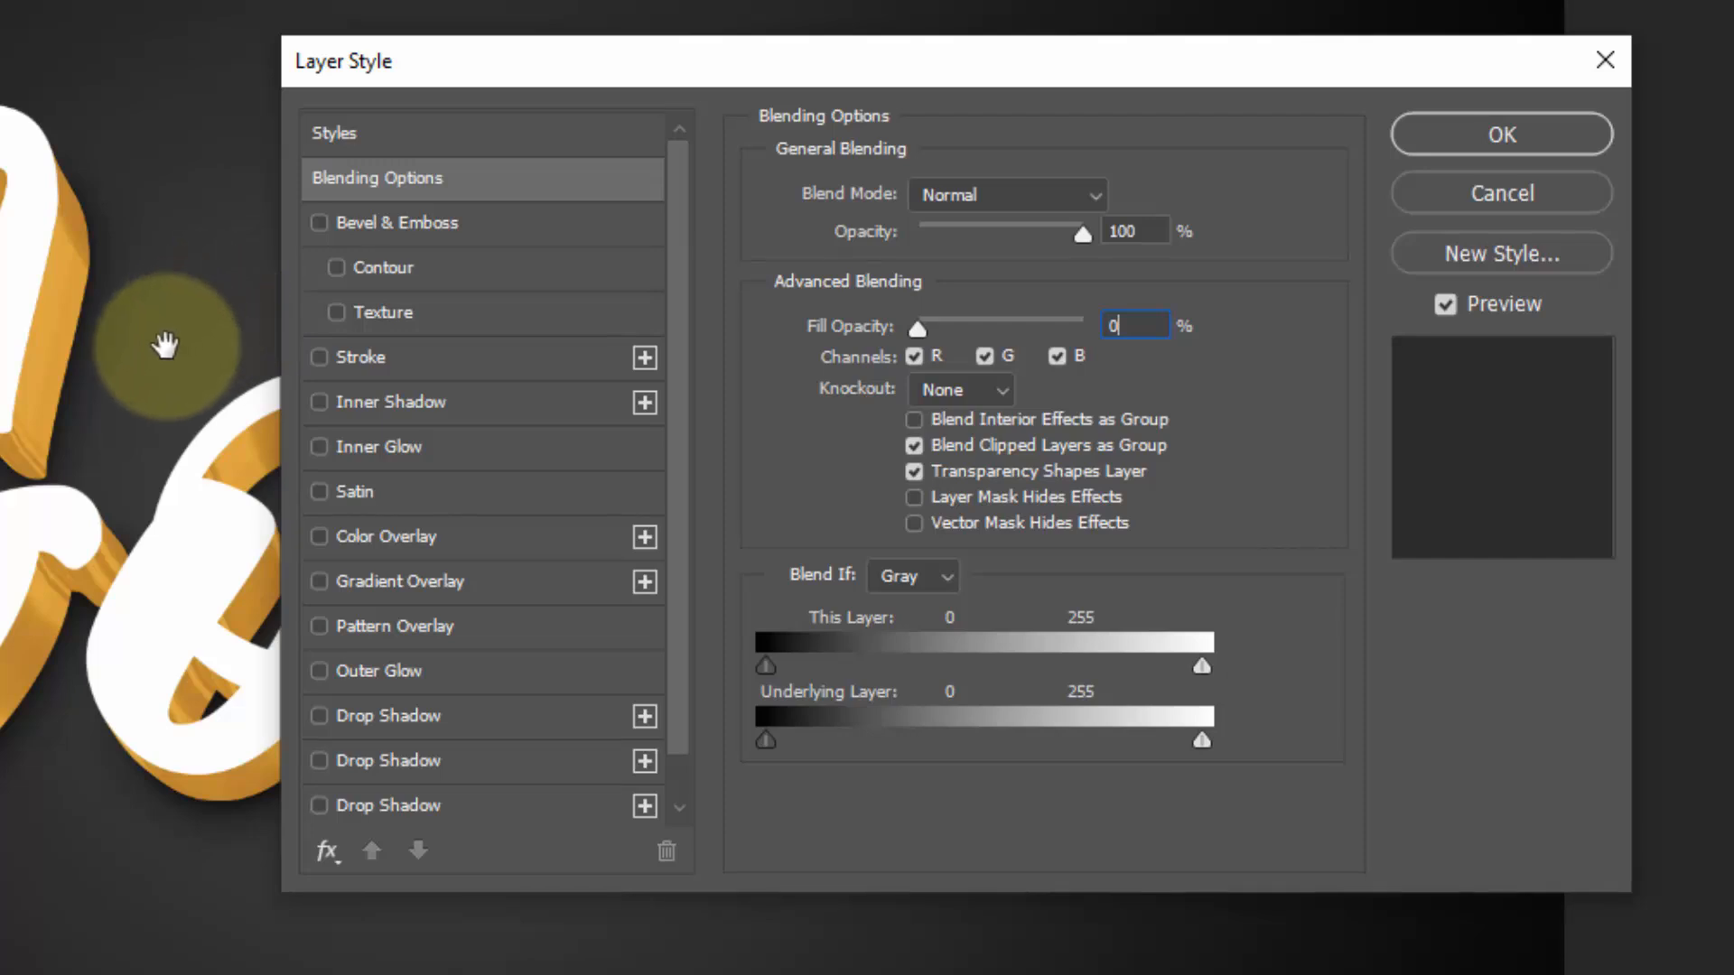
# Add a gradient overlay to the Gold copy 35 layer and set the gradient's starting color stop to #faecd6.
pyautogui.click(390, 586)
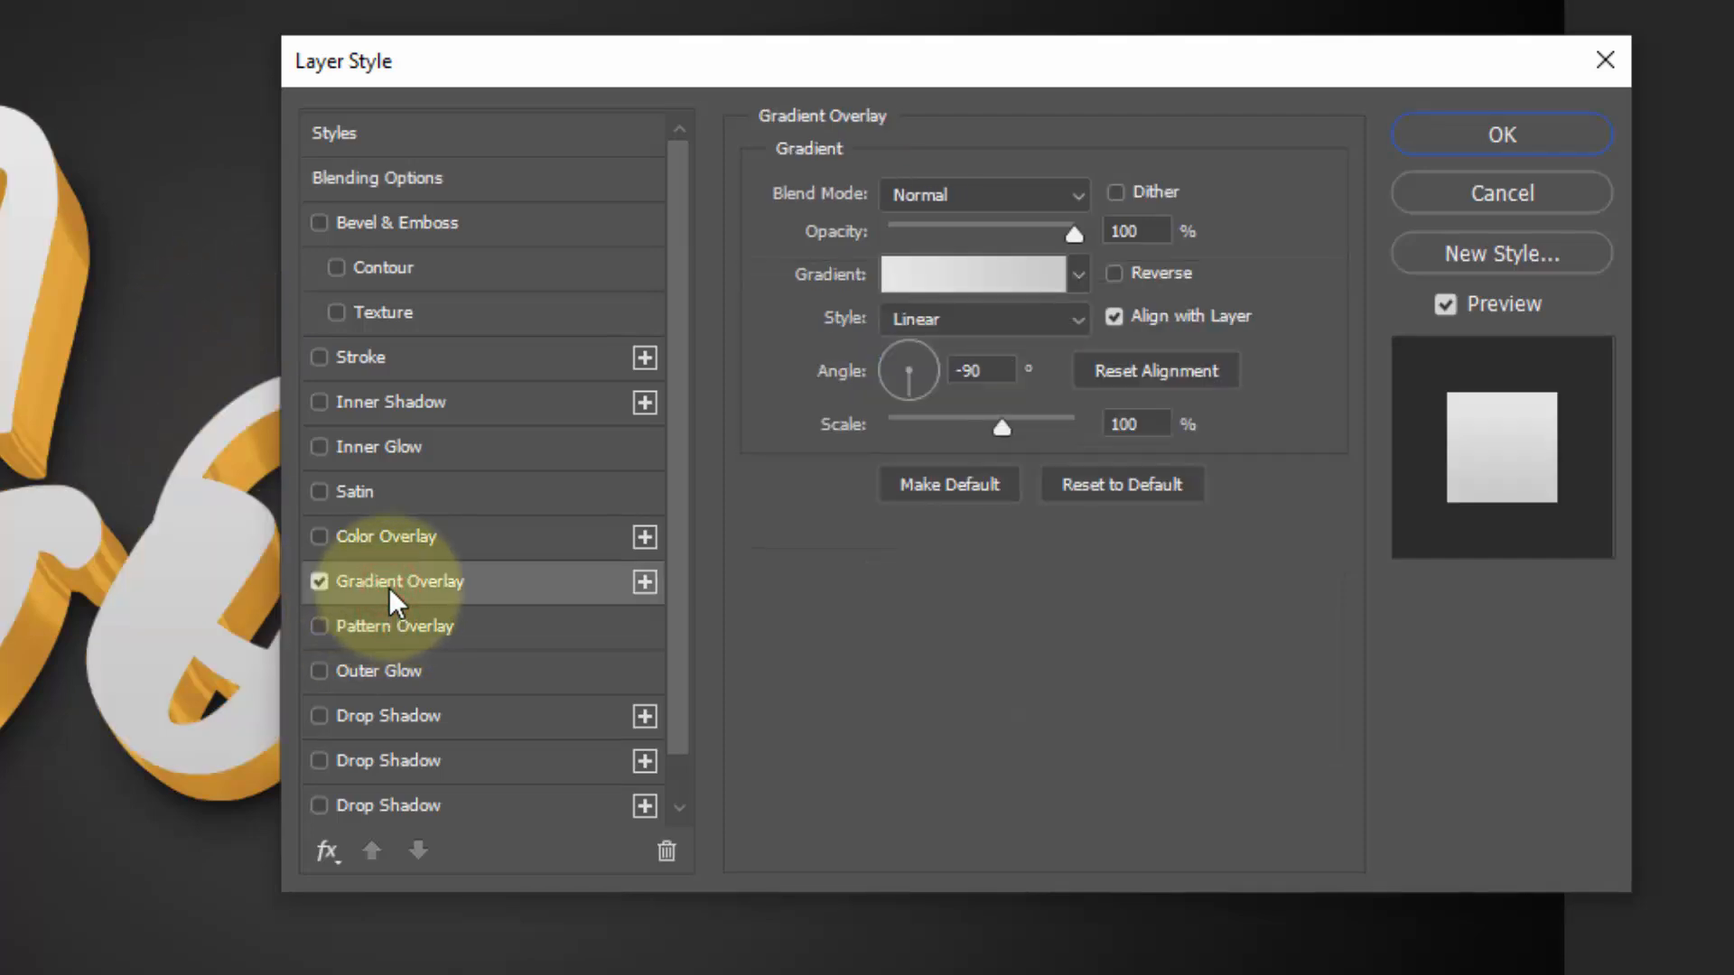
pyautogui.click(994, 274)
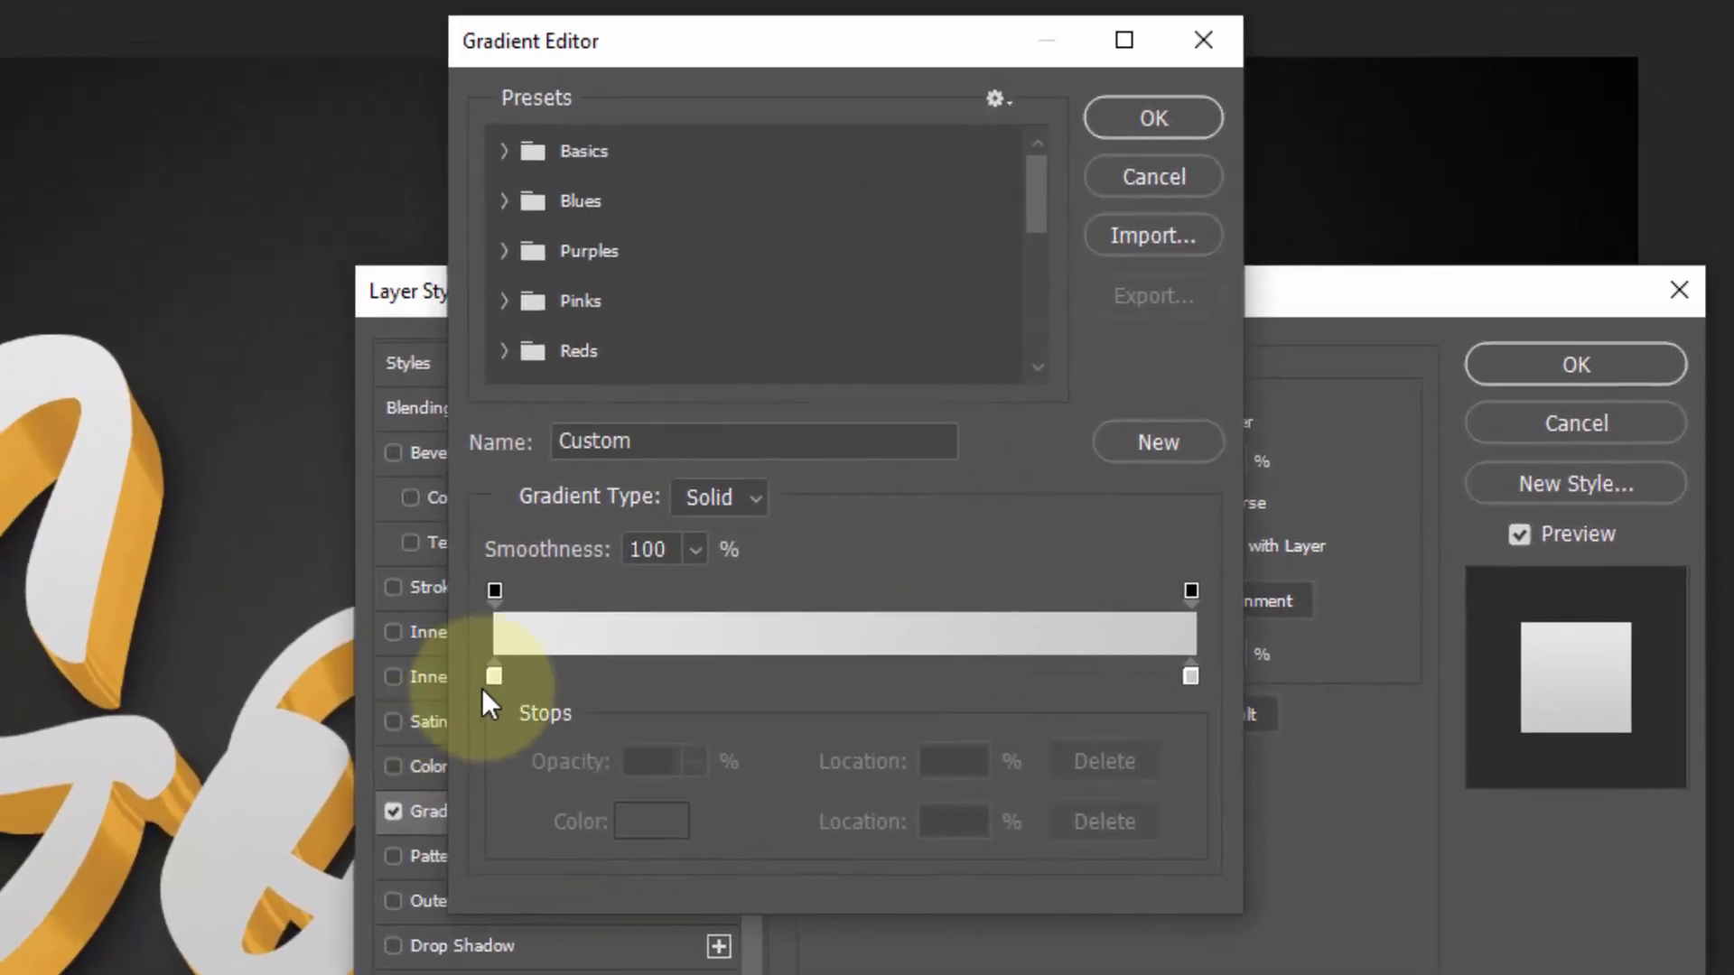
pyautogui.click(488, 662)
pyautogui.click(642, 835)
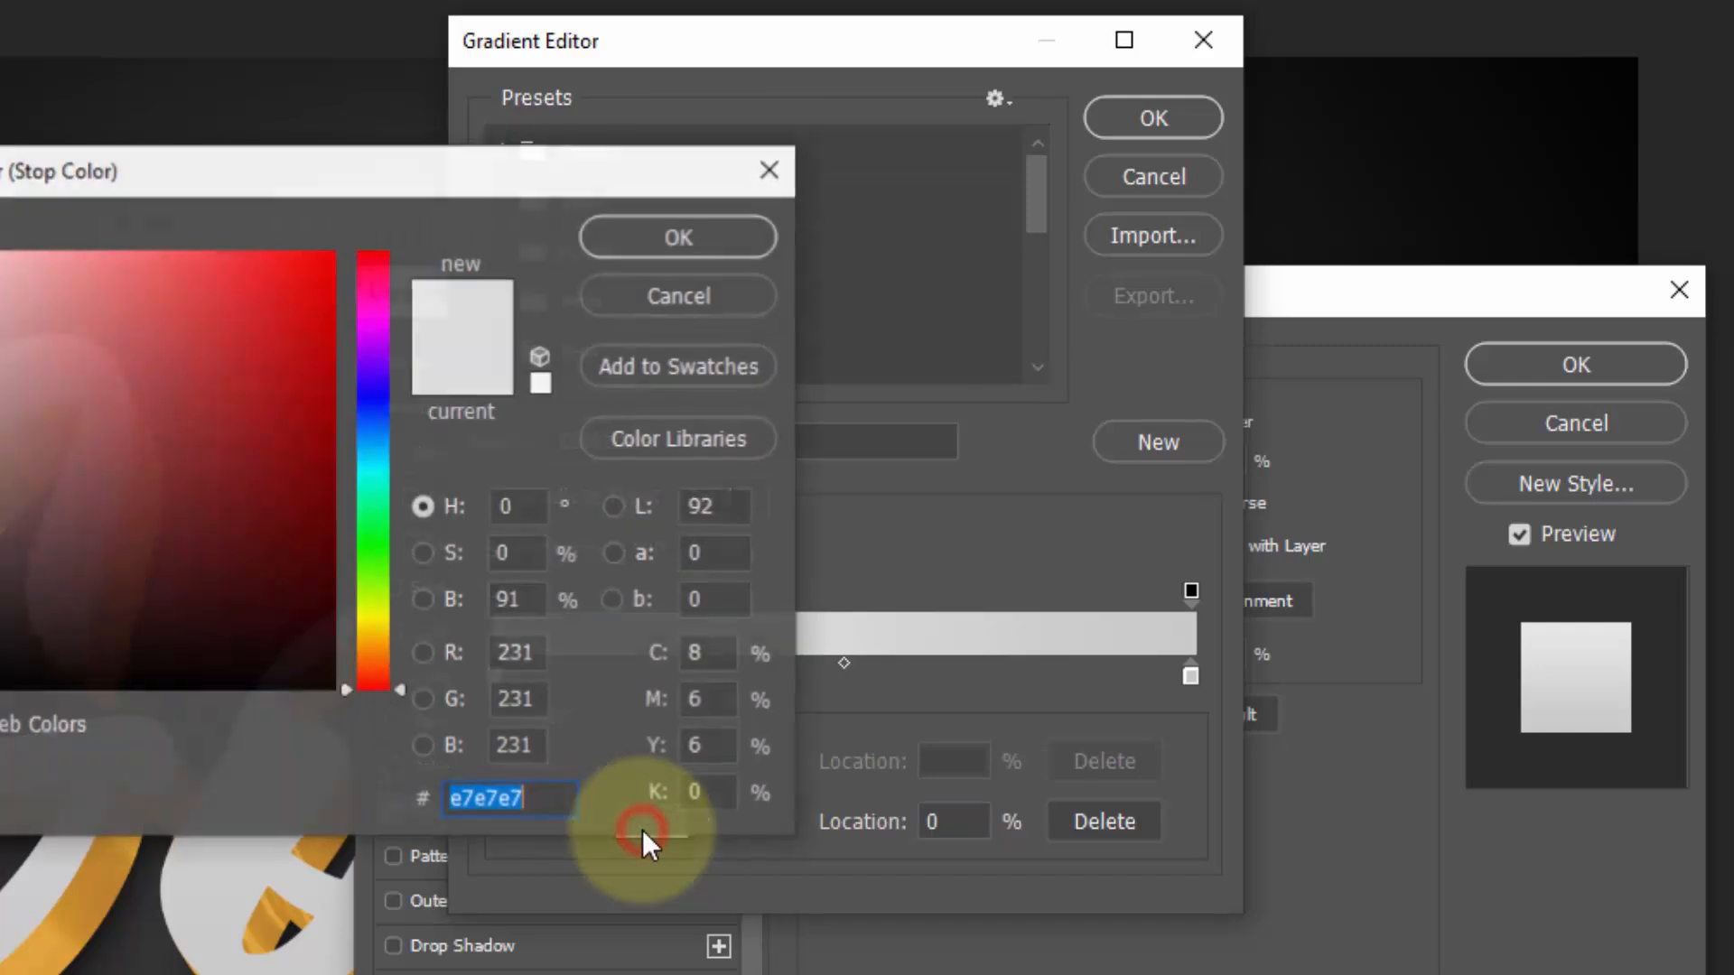
pyautogui.write('faec')
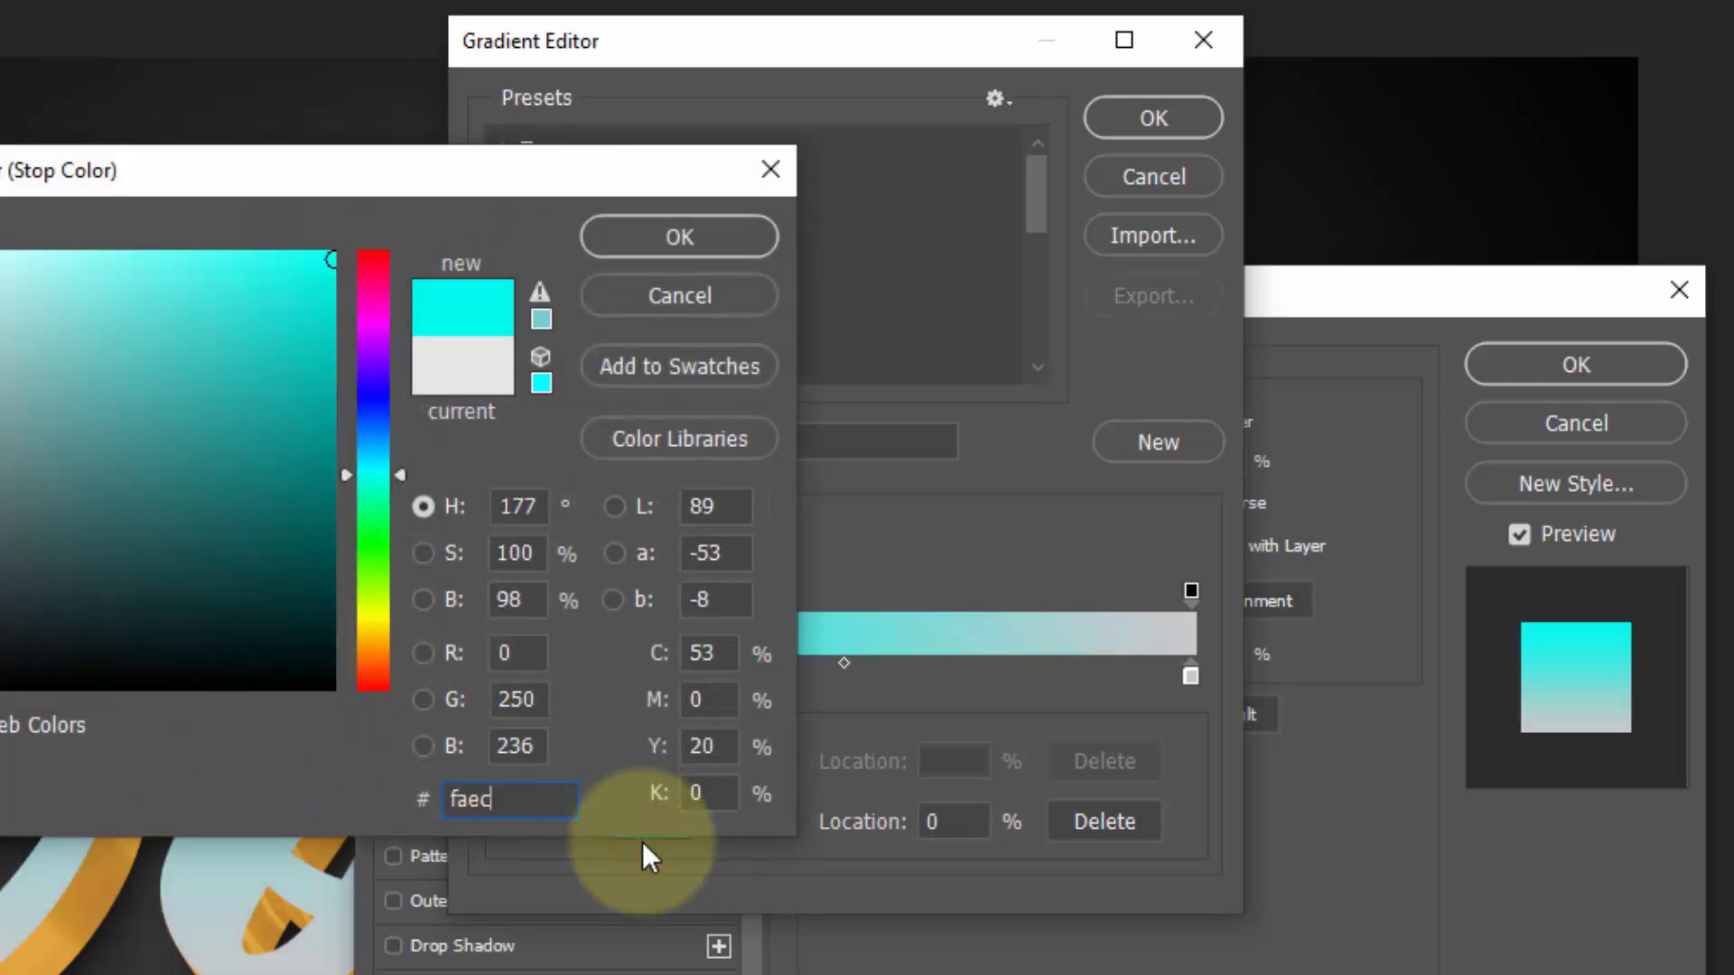
pyautogui.write('d6')
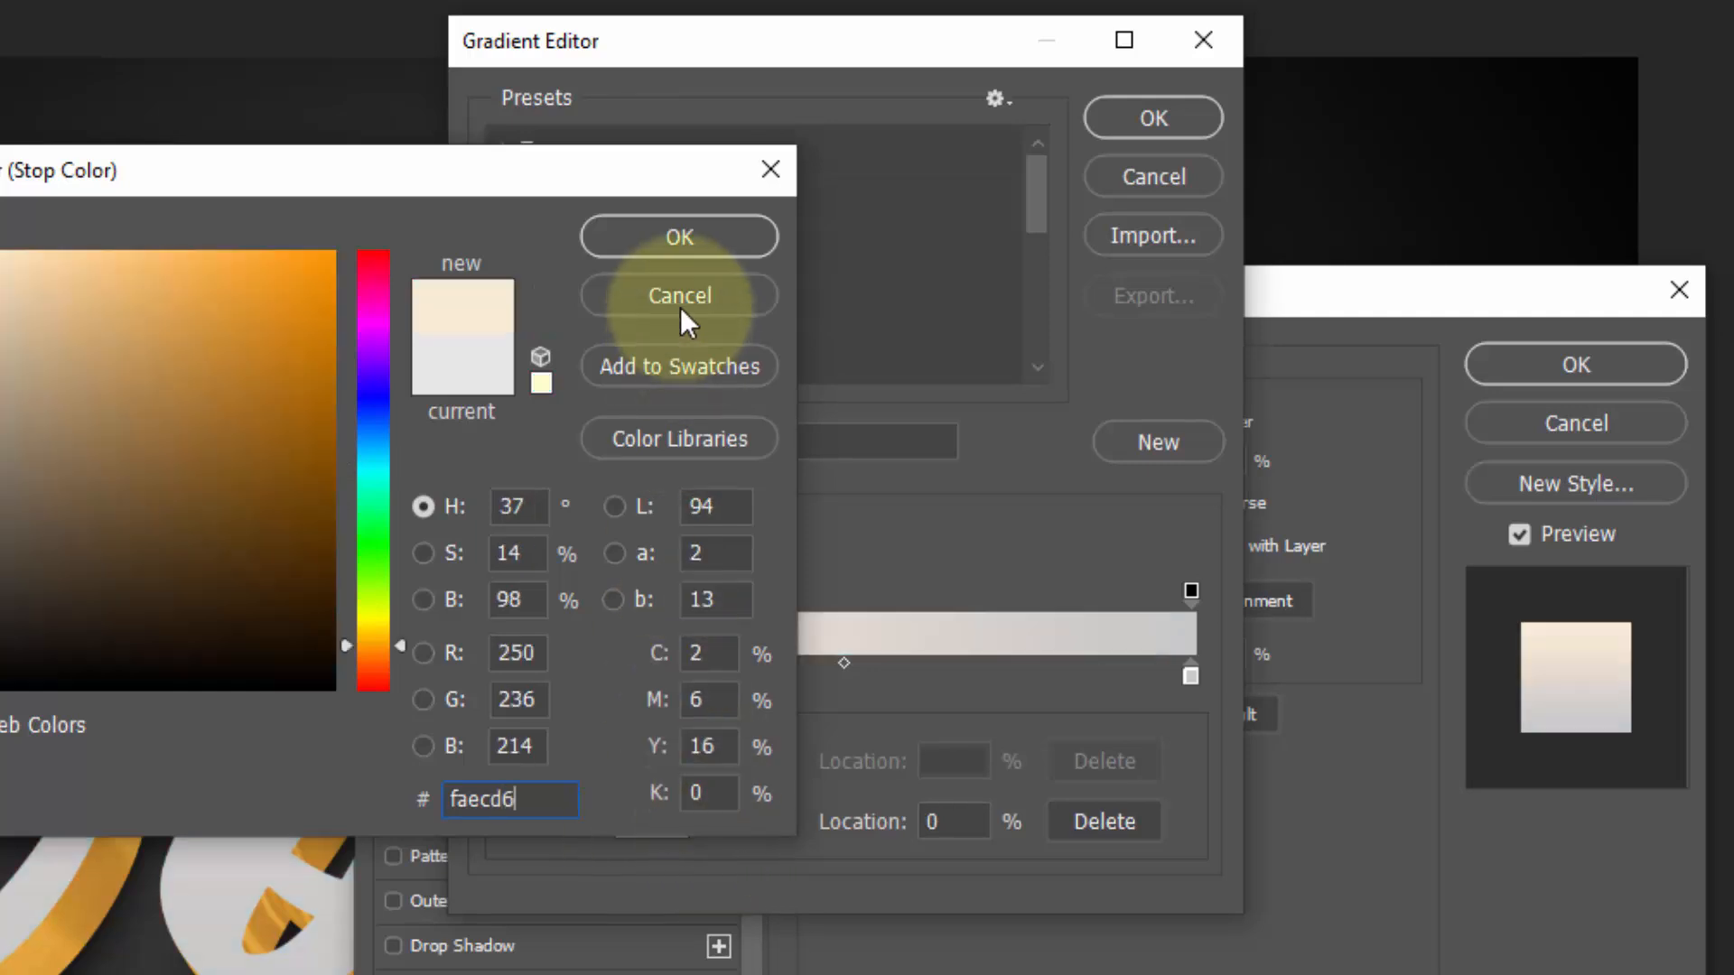
pyautogui.click(681, 238)
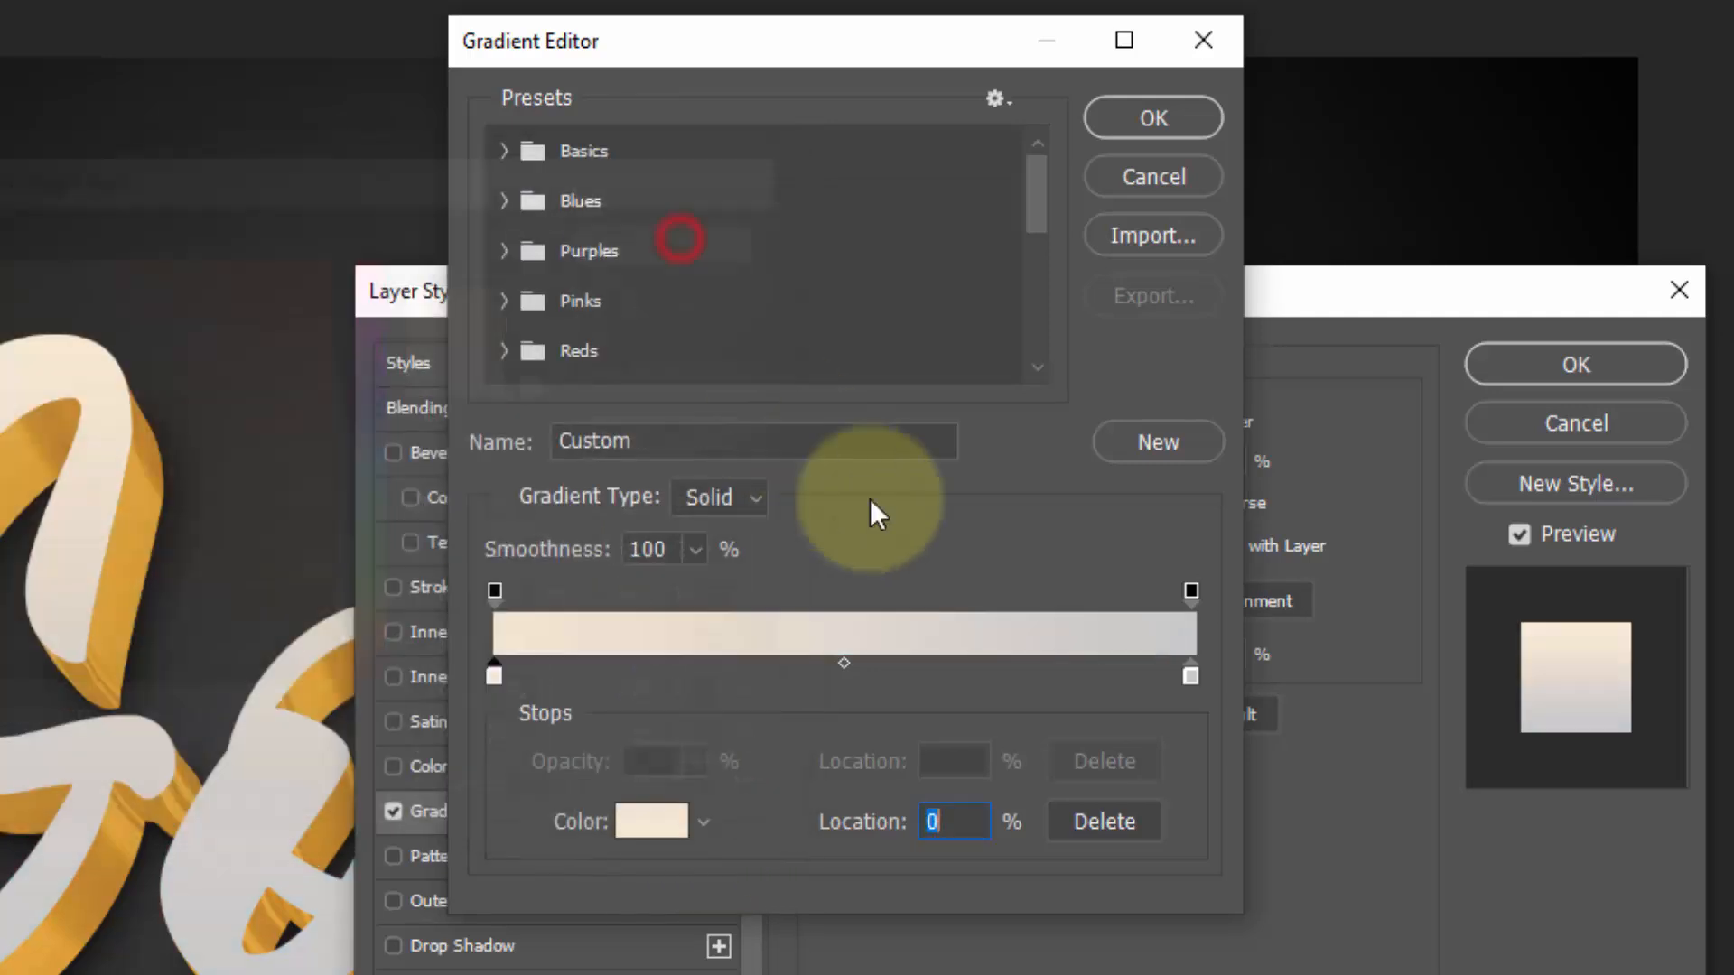
# Set the gradient's ending color stop to #f2deba and accept the edited gradient.
pyautogui.click(1193, 677)
pyautogui.click(652, 822)
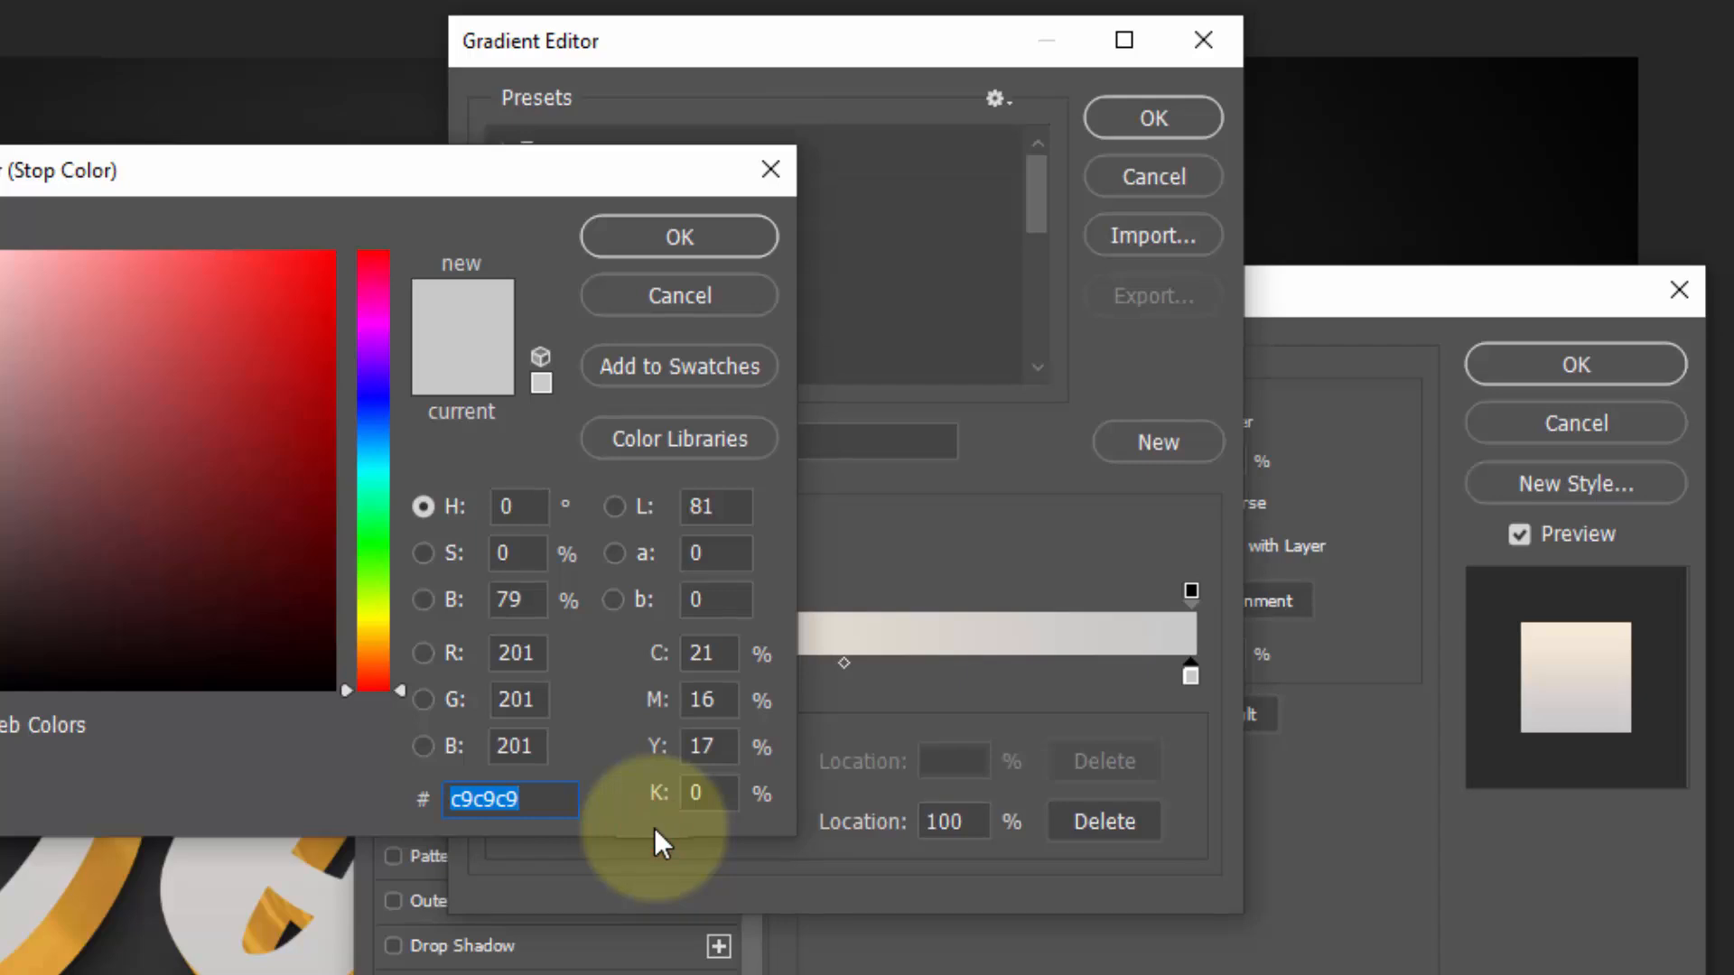
pyautogui.write('f')
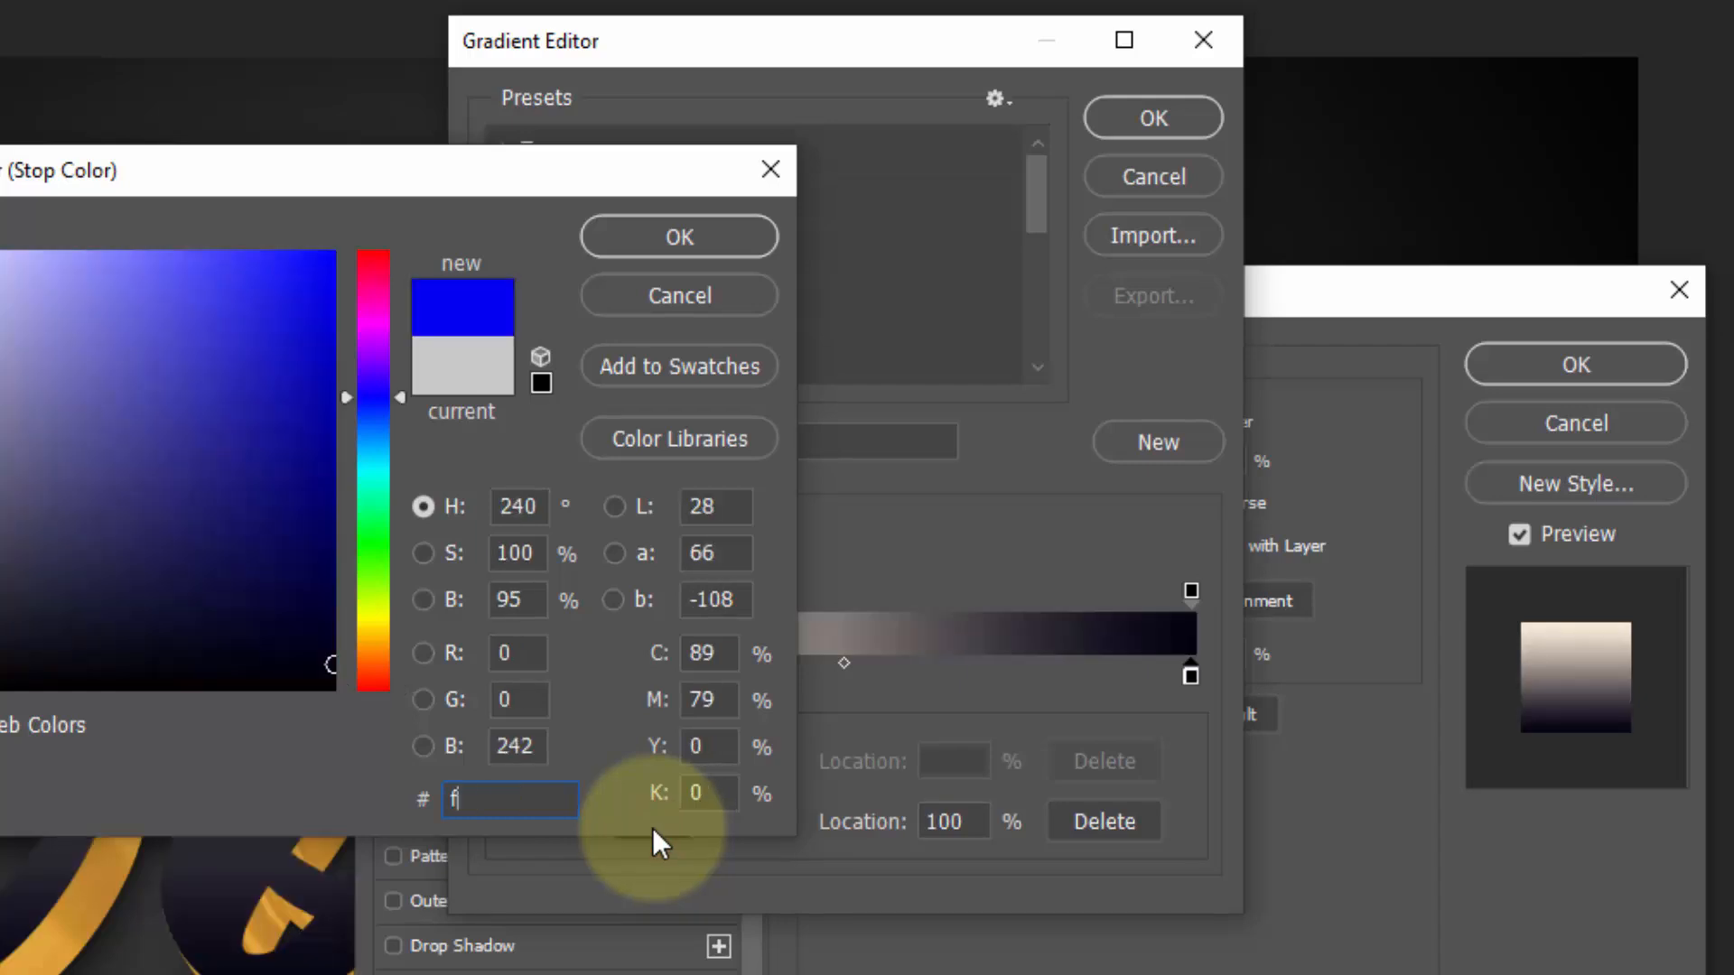
pyautogui.write('2deba')
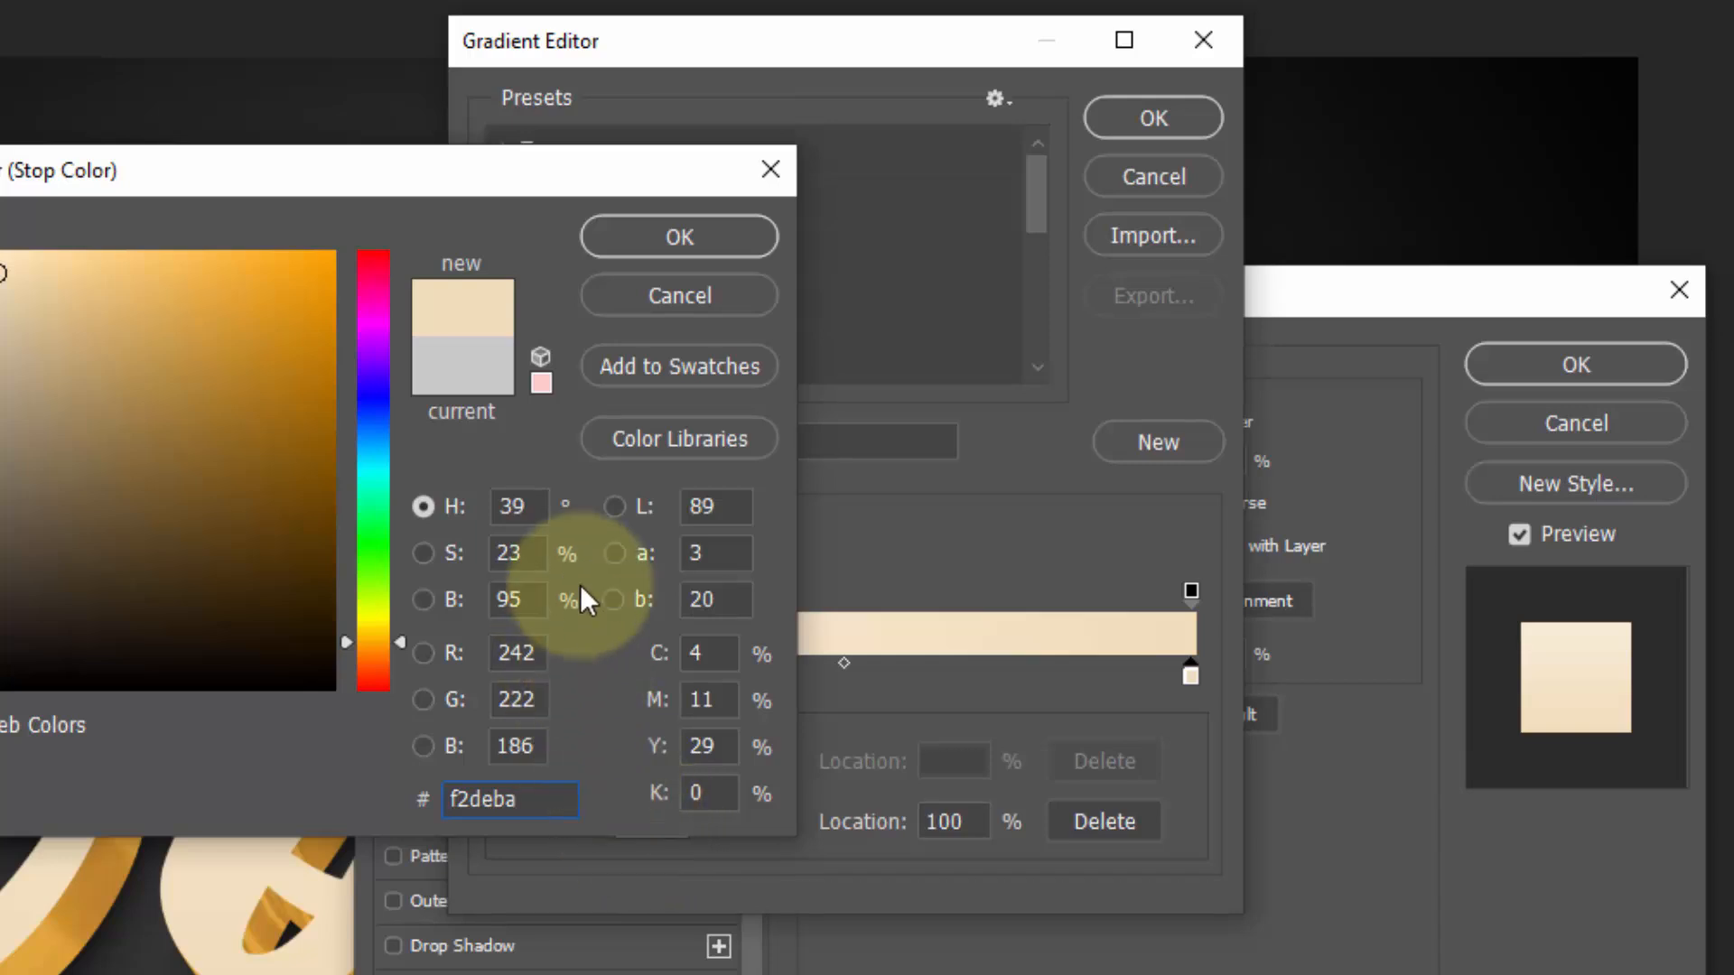
pyautogui.click(688, 257)
pyautogui.click(1153, 118)
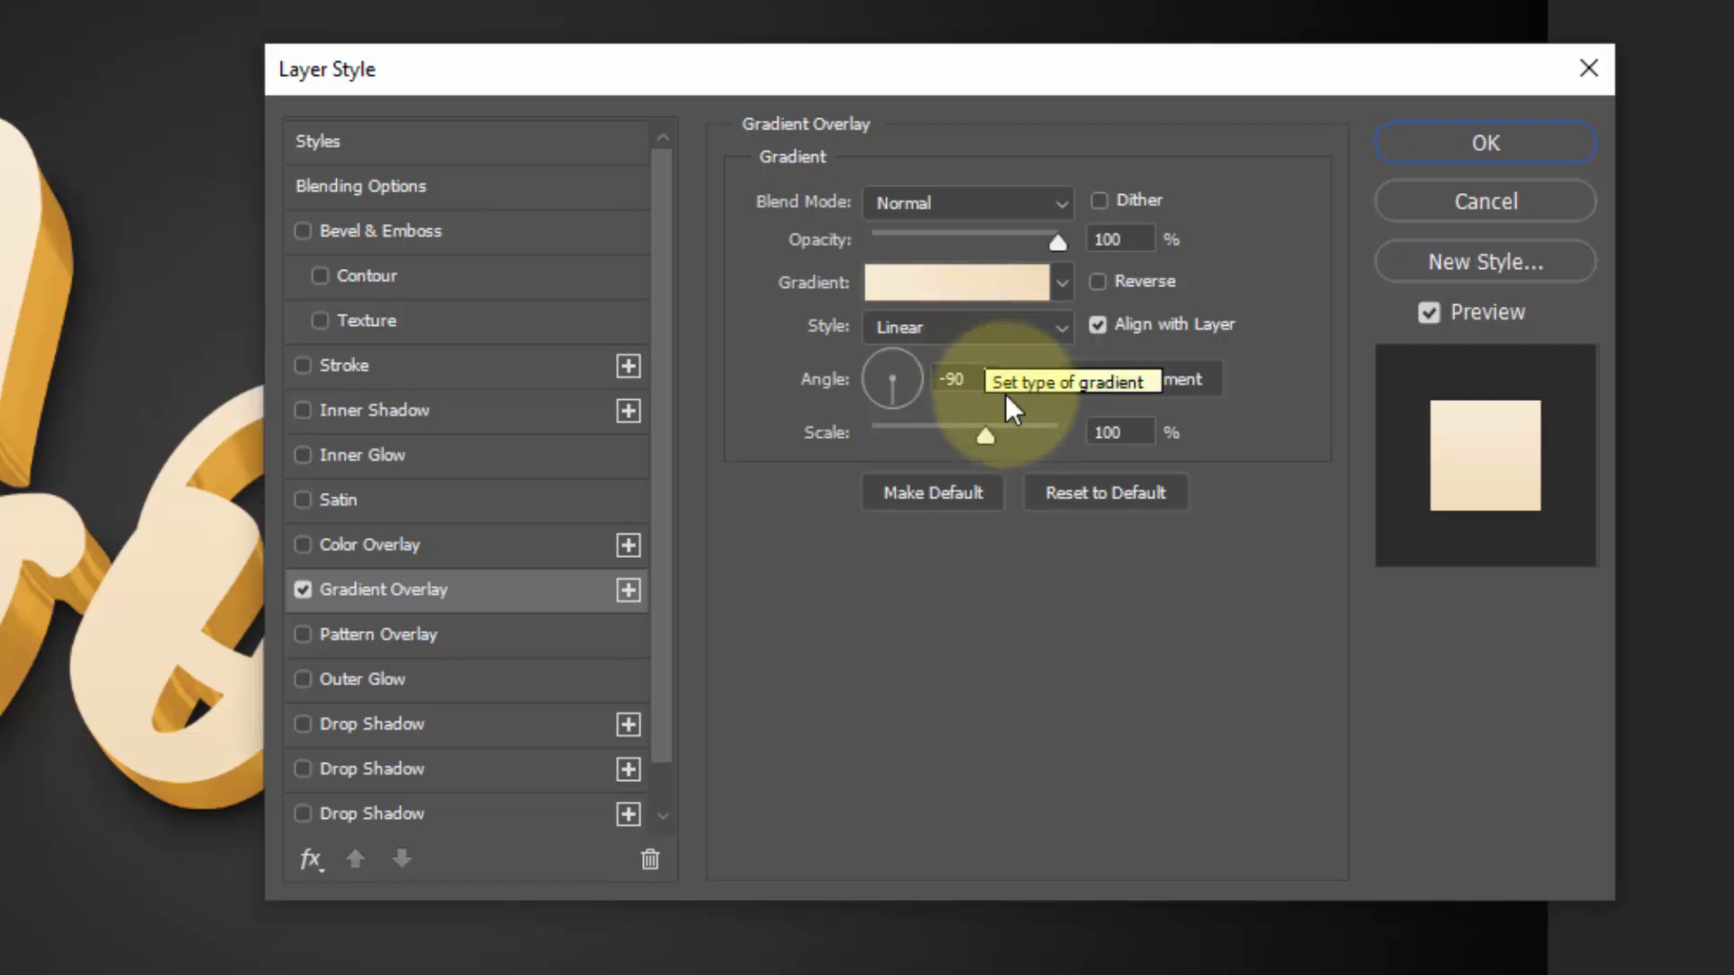
# Apply the Gold copy 35 layer style with the gradient scale at 100% and collapse the layer's effects.
pyautogui.doubleClick(1140, 430)
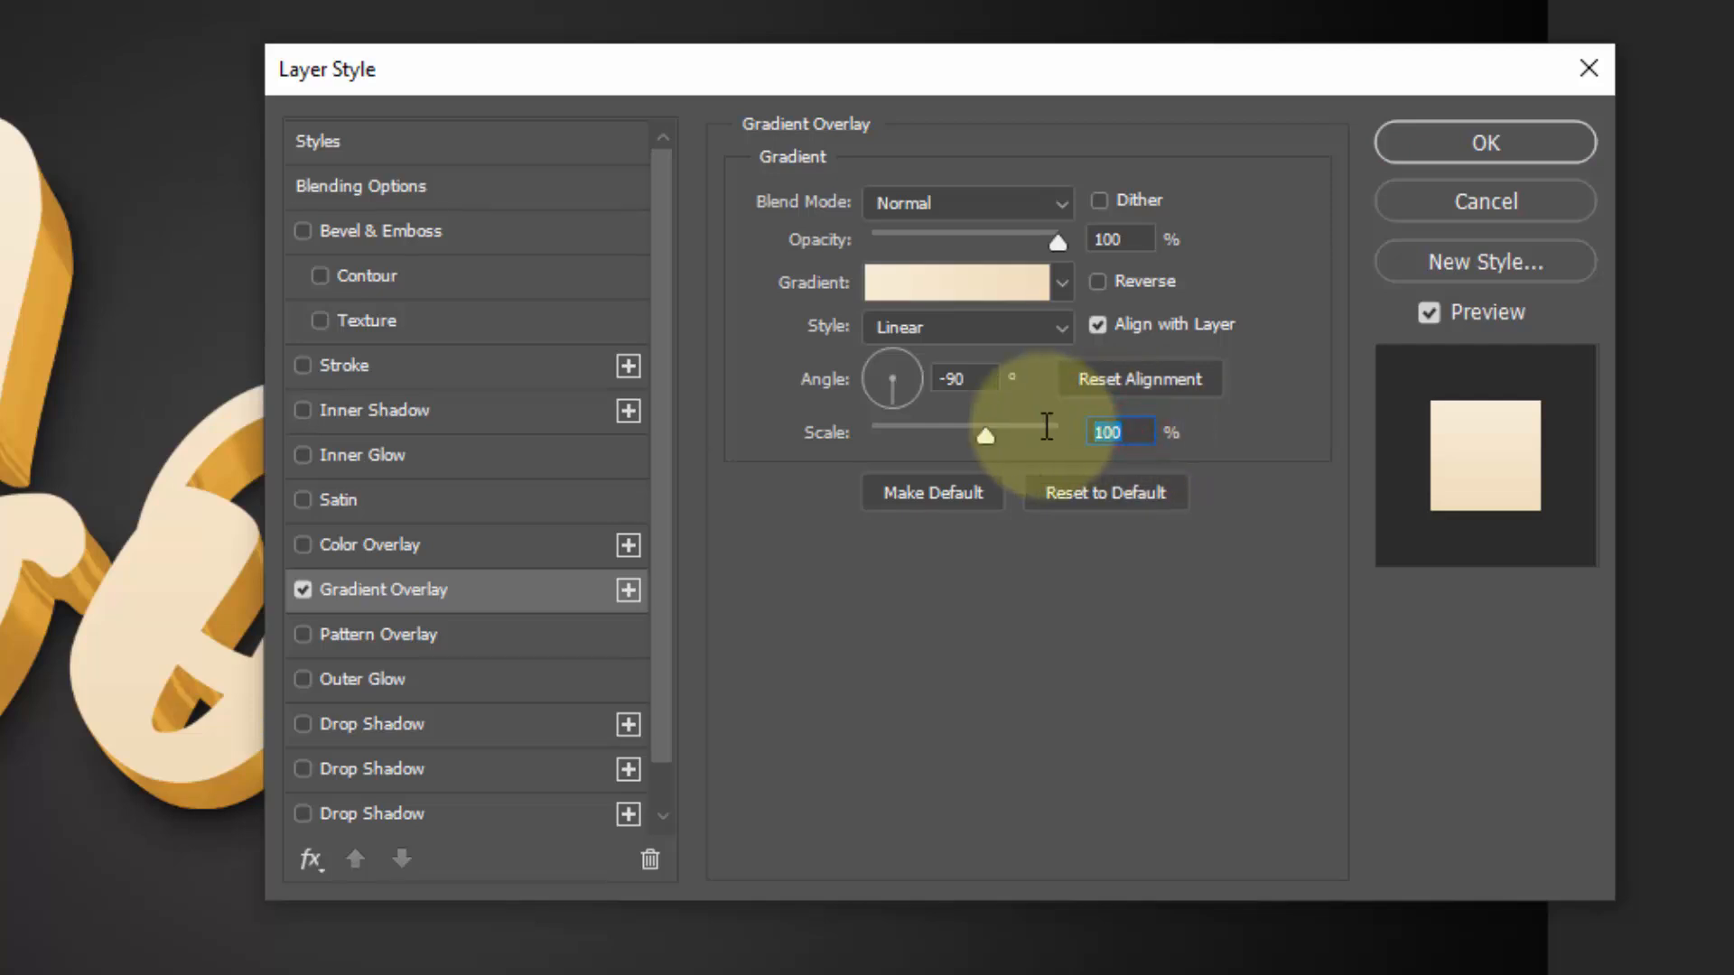
pyautogui.click(1460, 141)
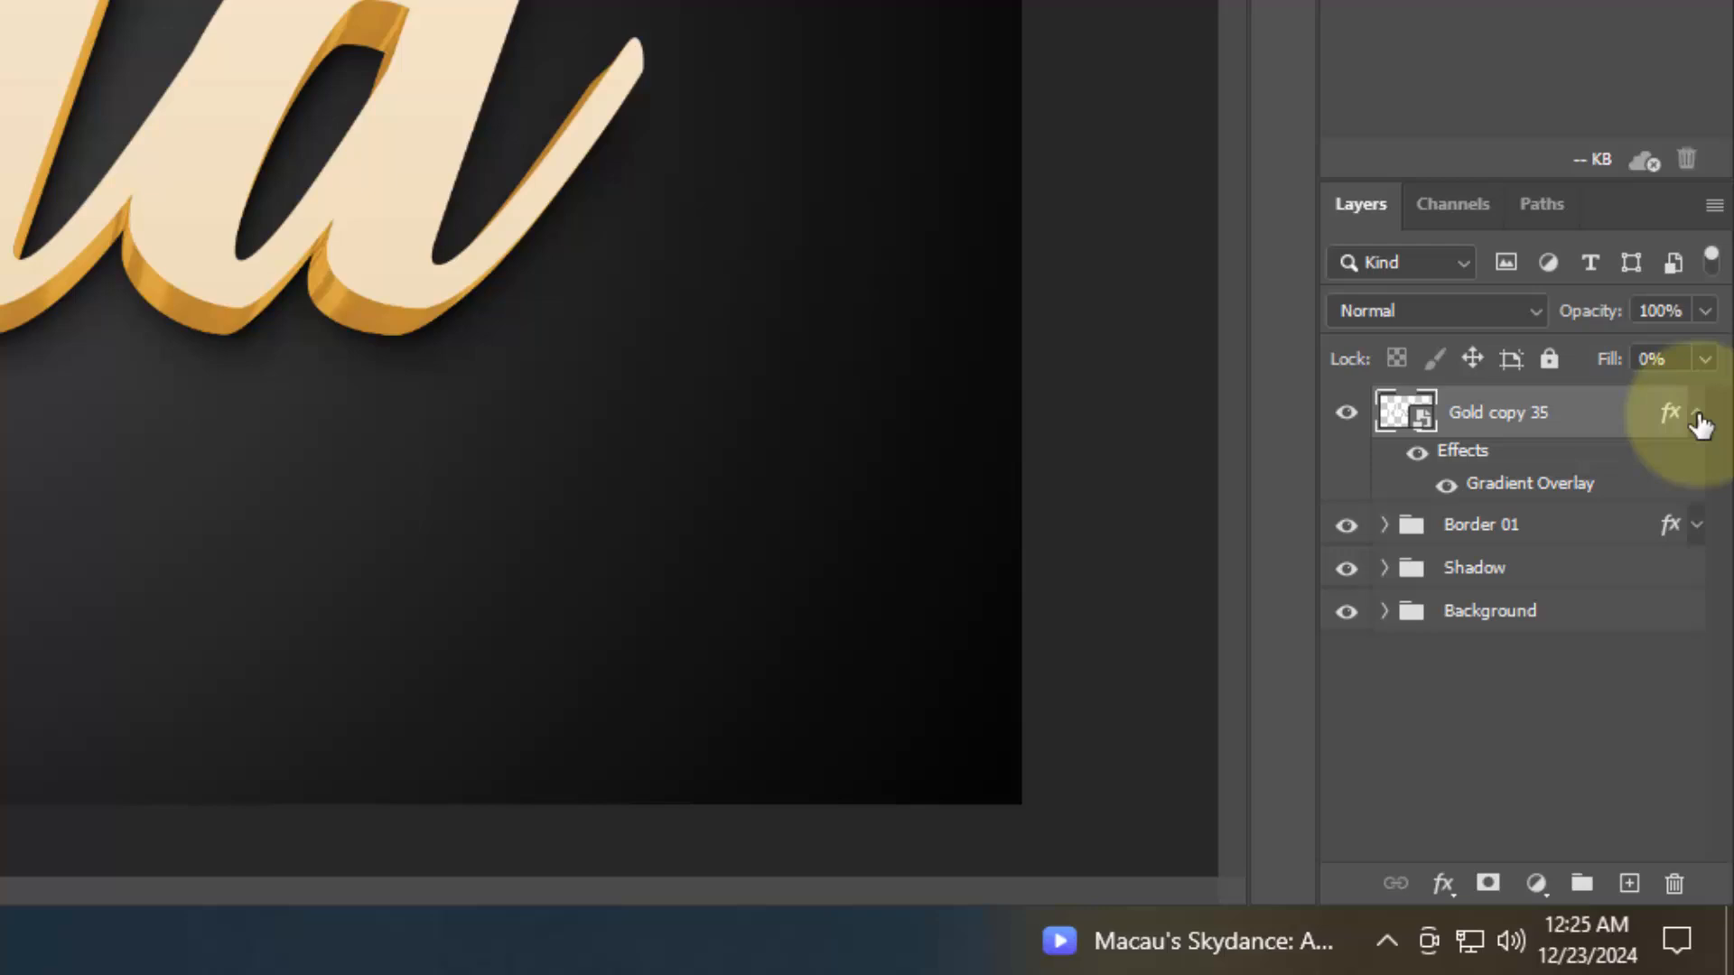
pyautogui.click(1697, 411)
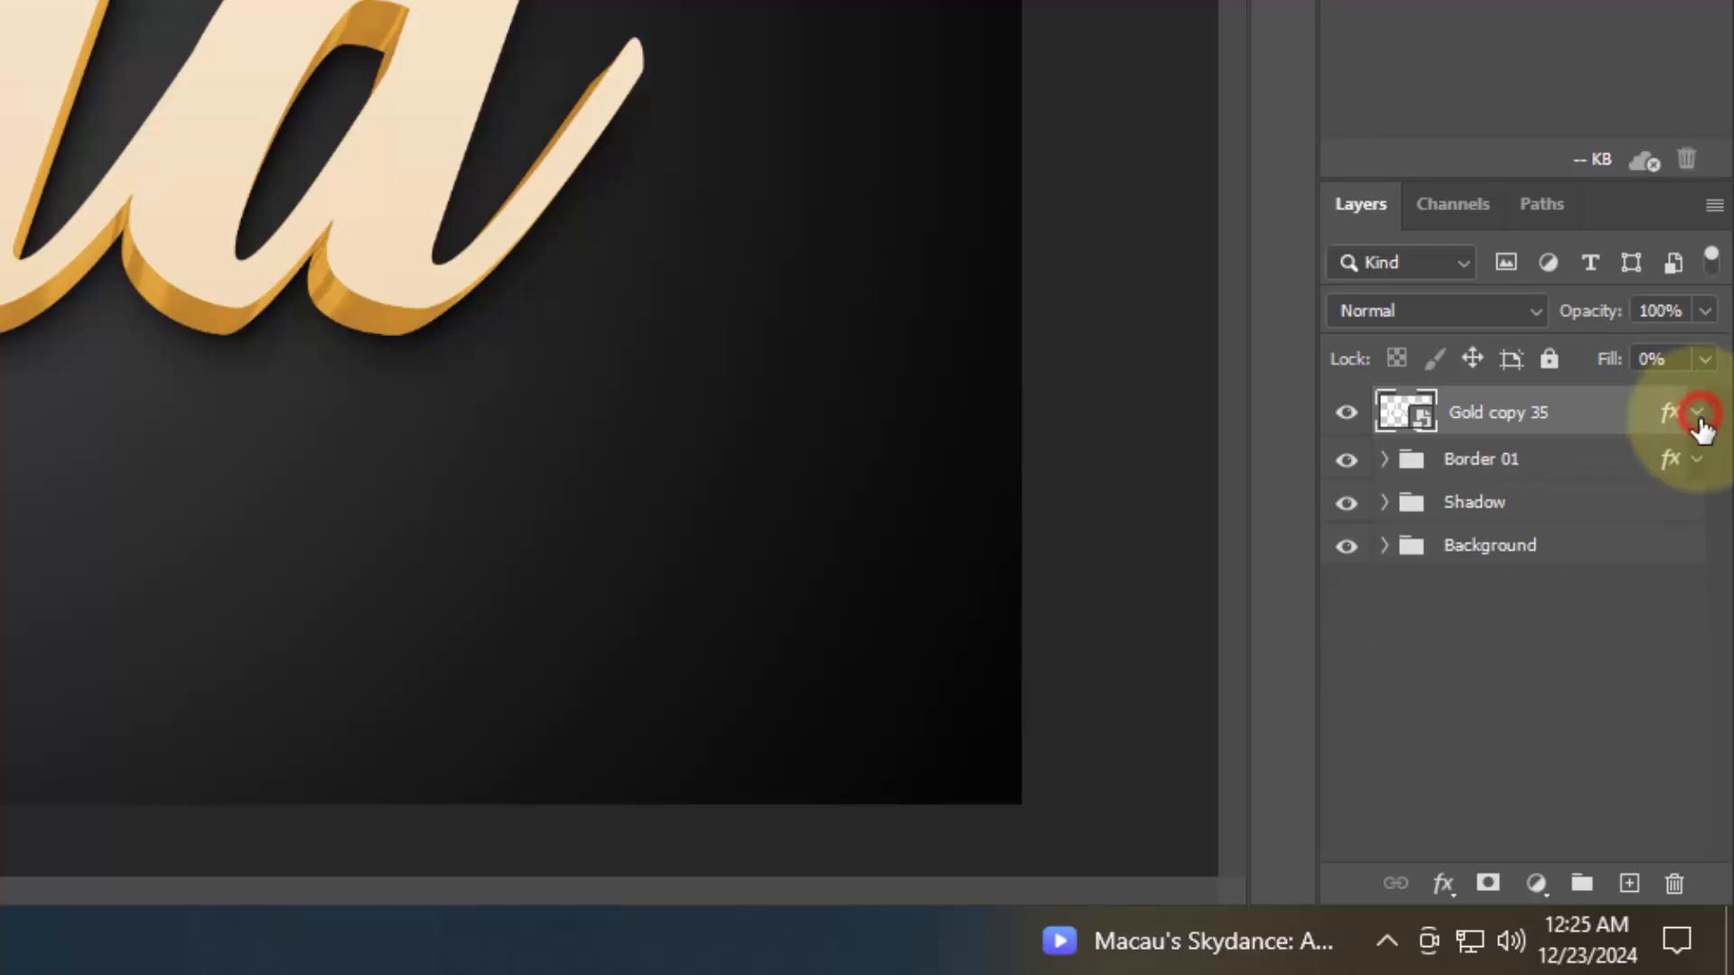
# Create four stacked copies of the Gold copy 35 layer by repeating the last transform on a duplicate.
pyautogui.hotkey('ctrl', 'shift', 'alt', 't')
pyautogui.hotkey('ctrl', 'shift', 'alt', 't')
pyautogui.hotkey('ctrl', 'shift', 'alt', 't')
pyautogui.hotkey('ctrl', 'shift', 'alt', 't')
pyautogui.hotkey('ctrl', 'shift', 'alt', 't')
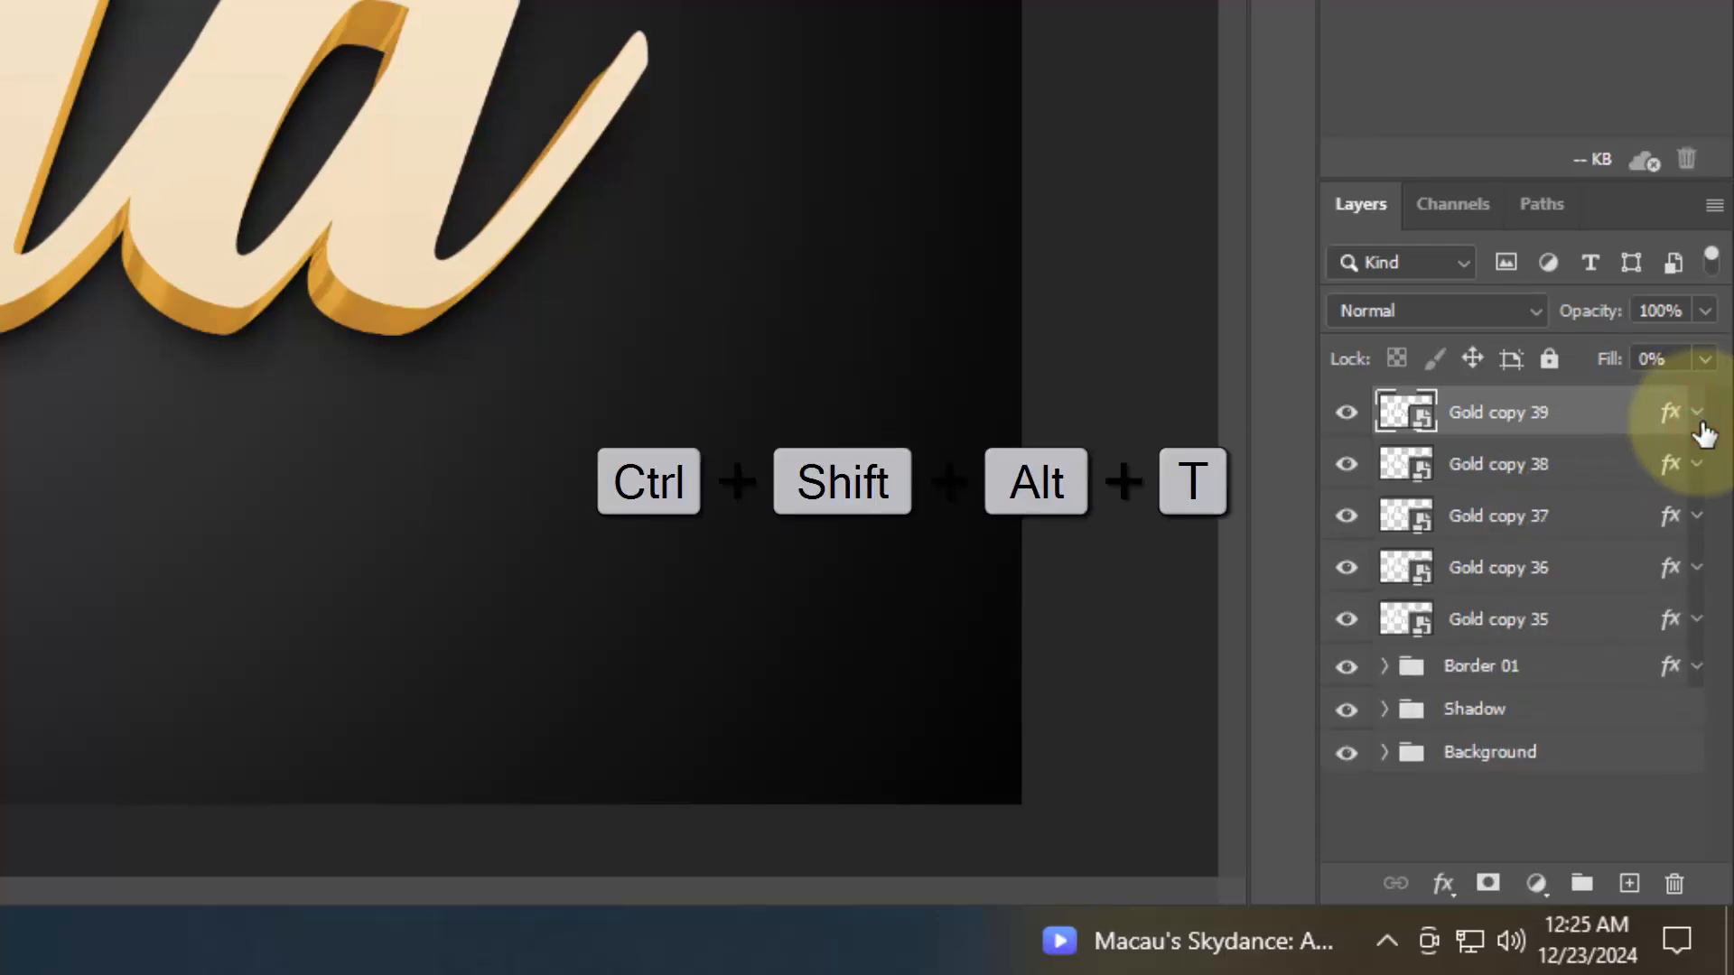
# Hide the Gold copy 39, Gold copy 38 and Gold copy 37 layers.
pyautogui.click(1346, 413)
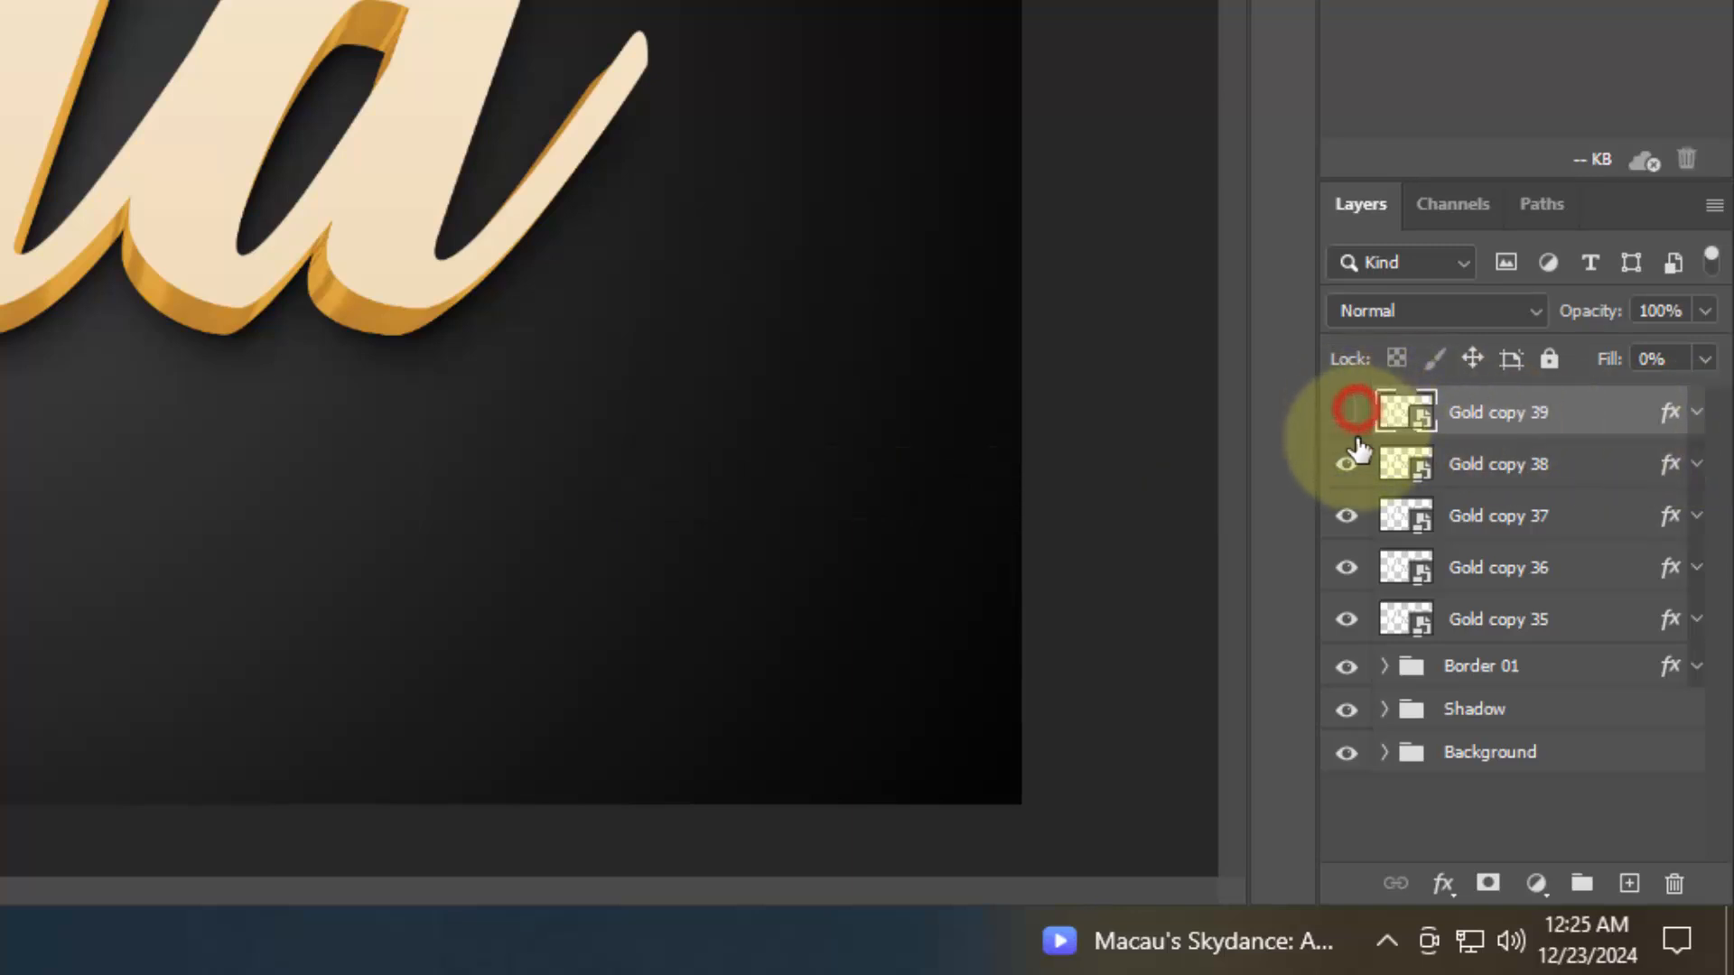
pyautogui.click(1346, 464)
pyautogui.click(1346, 516)
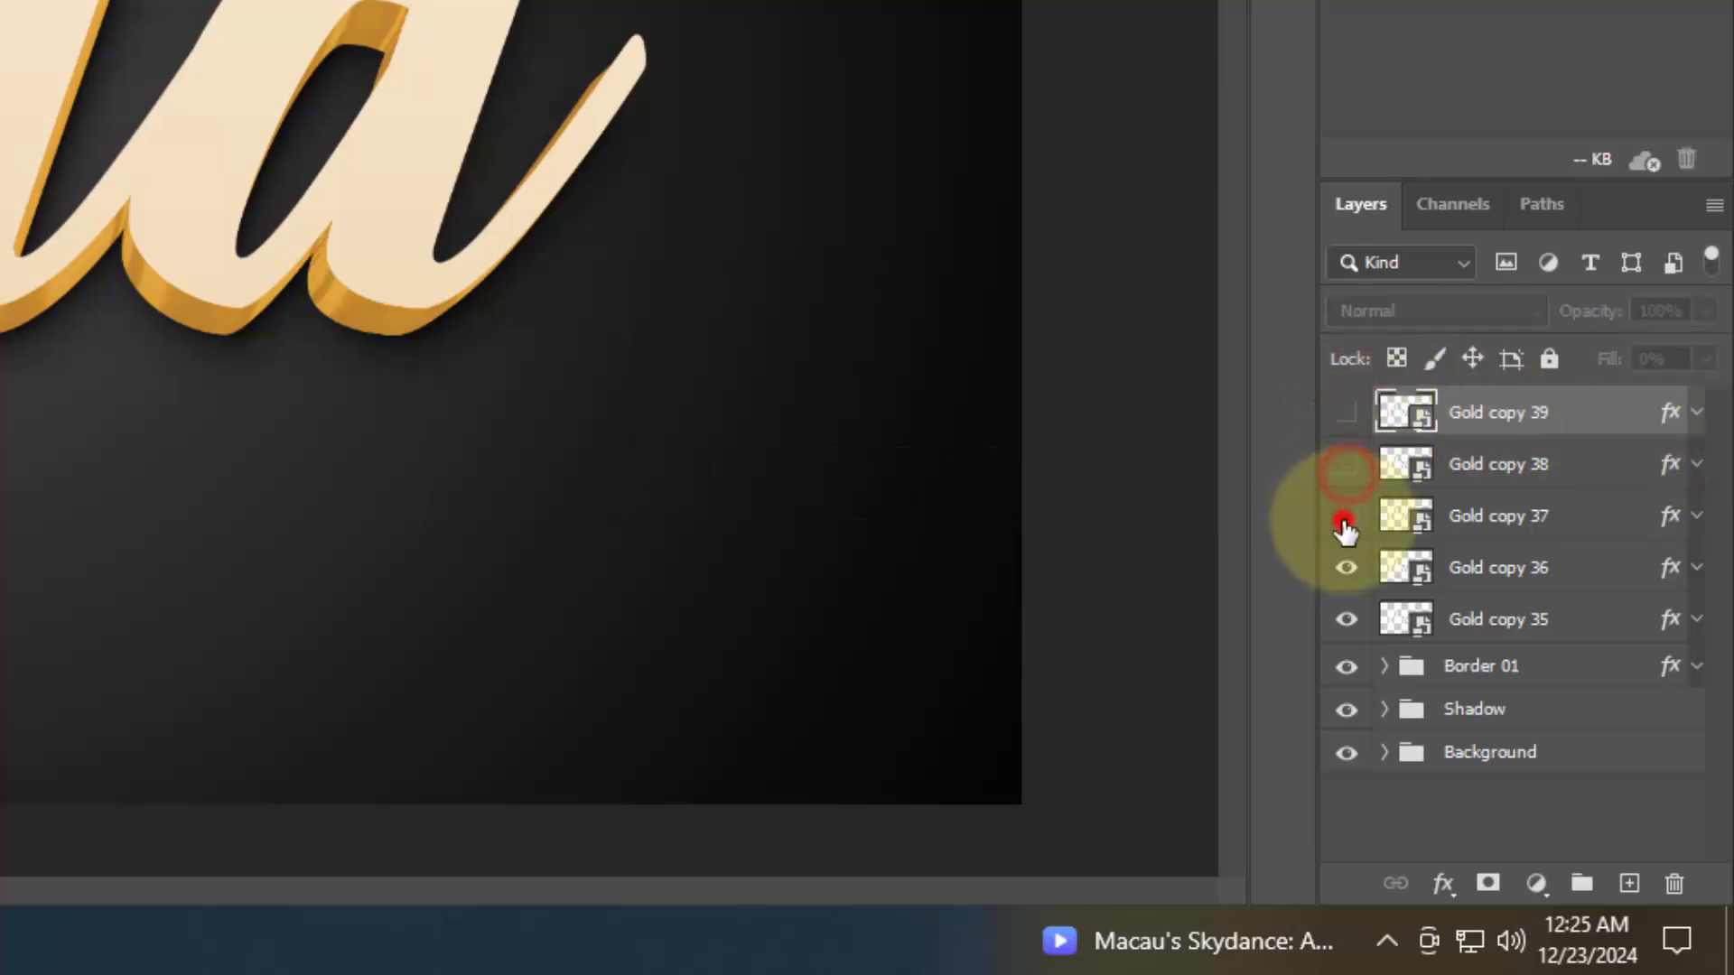
# Add Bevel & Emboss to the Gold copy 36 layer with the Inner Bevel style.
pyautogui.click(1533, 574)
pyautogui.doubleClick(1671, 571)
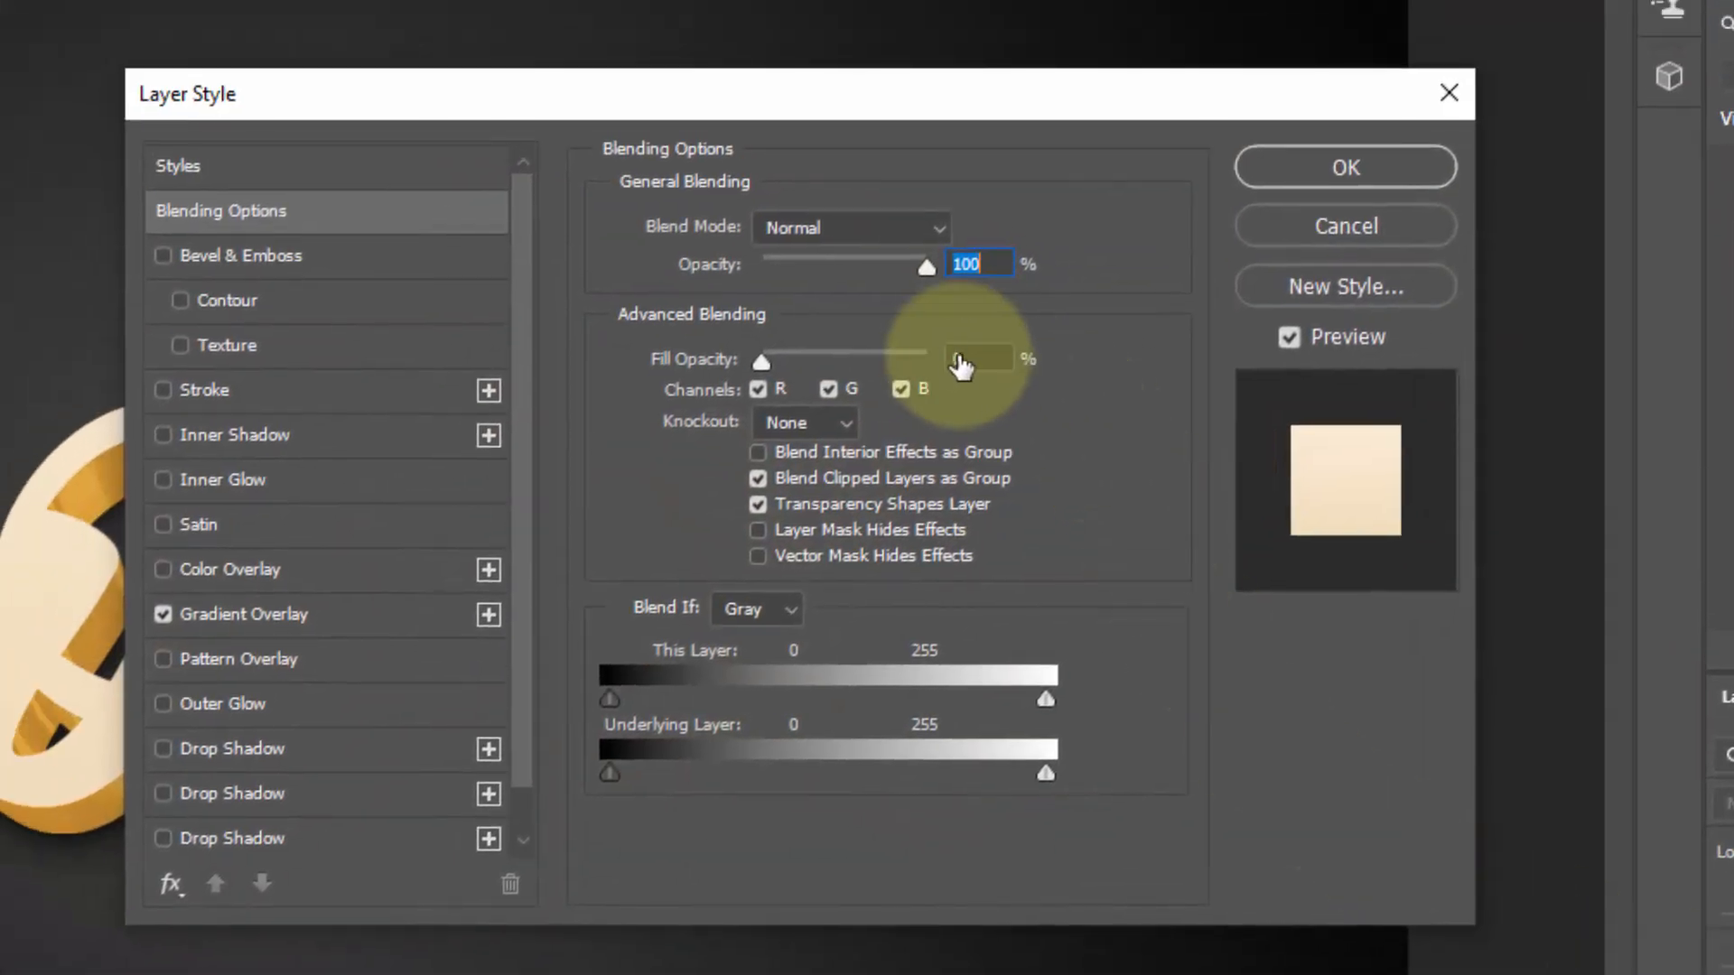
pyautogui.click(311, 261)
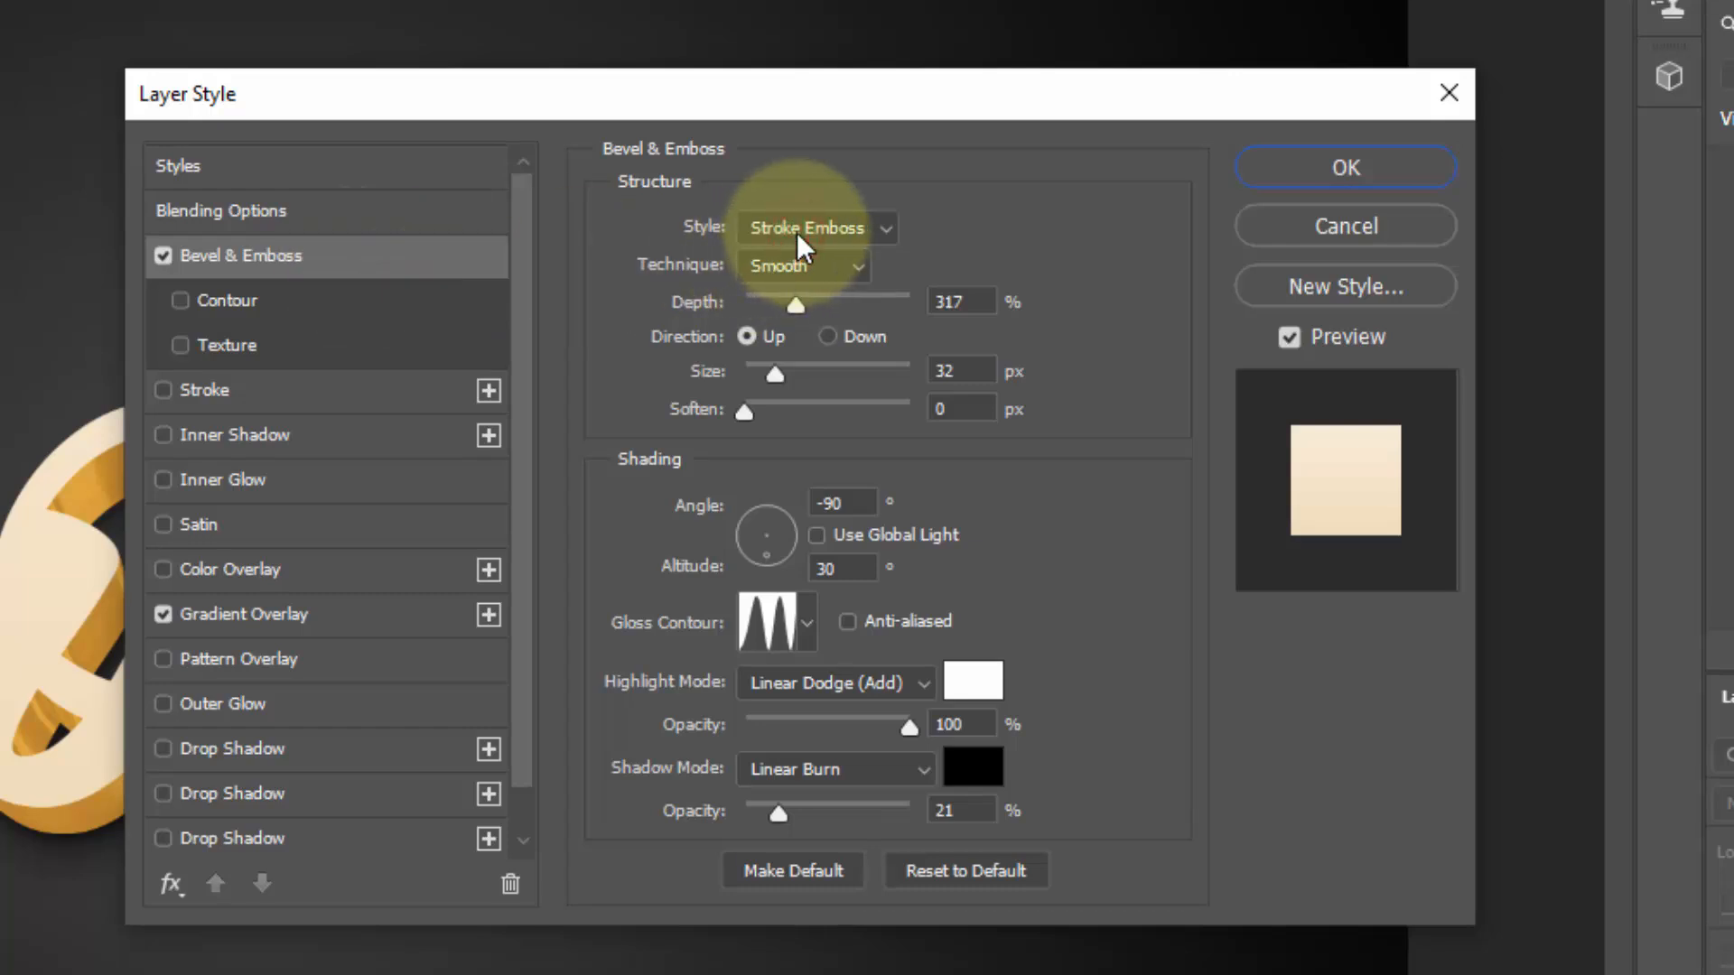
pyautogui.click(797, 231)
pyautogui.click(802, 287)
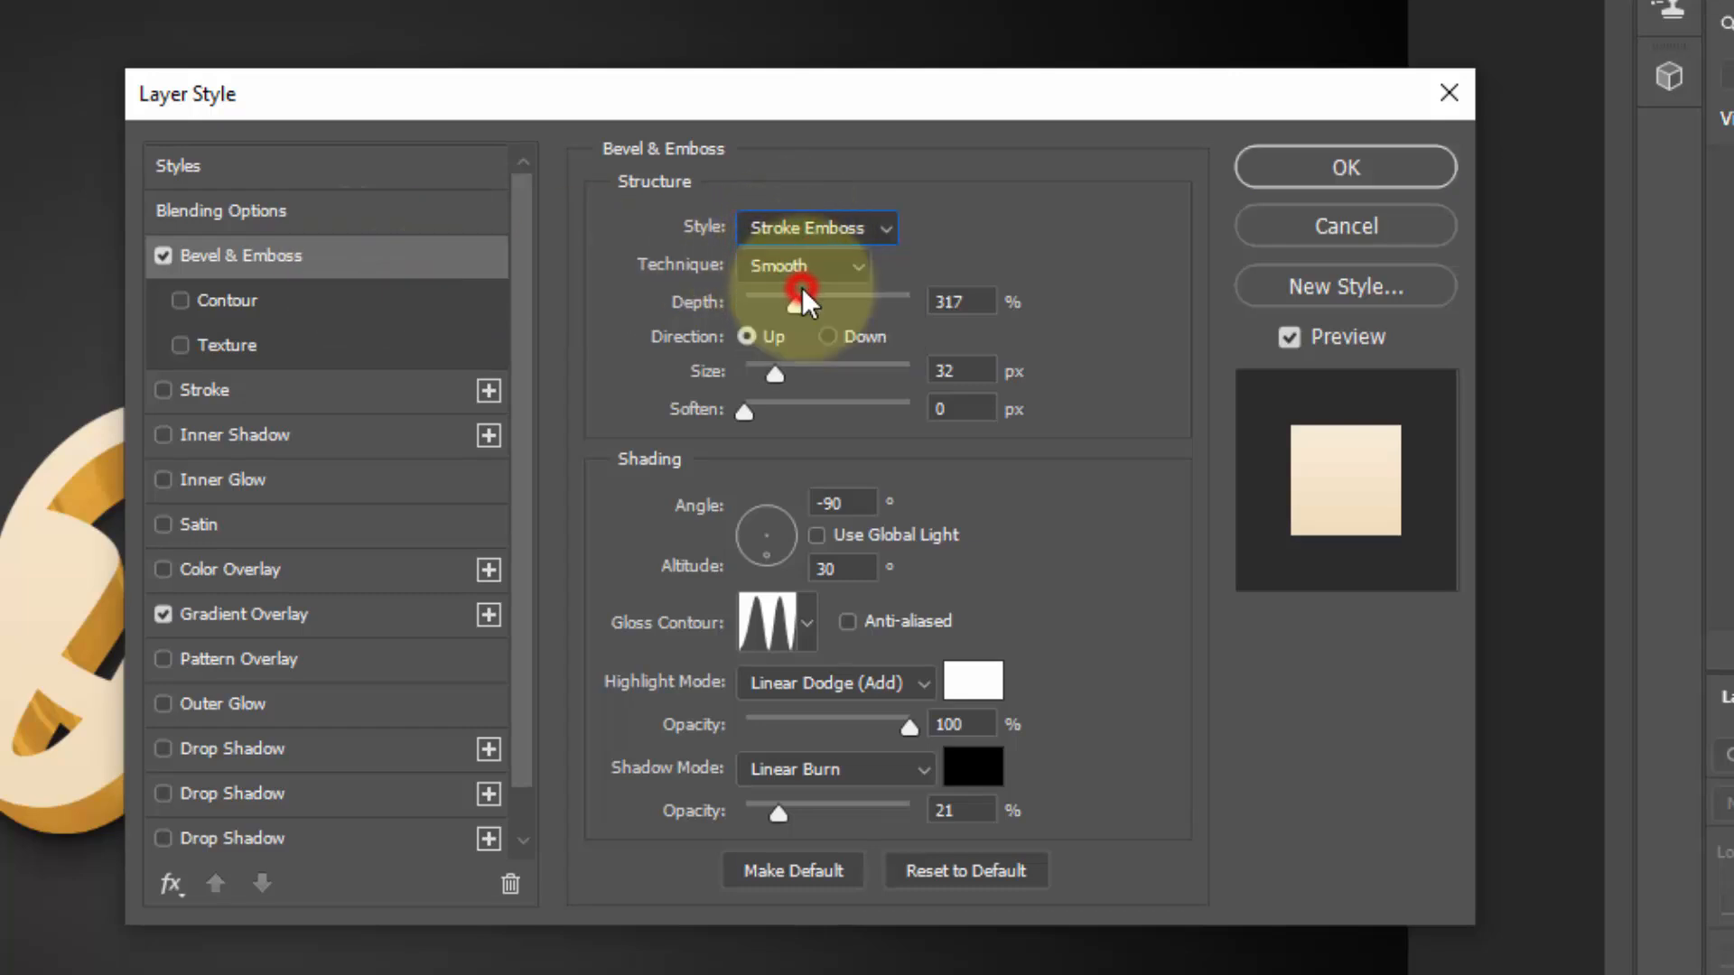
# Set the bevel's depth to 246%, its direction to Down and its size to 21 px.
pyautogui.click(991, 302)
pyautogui.write('246')
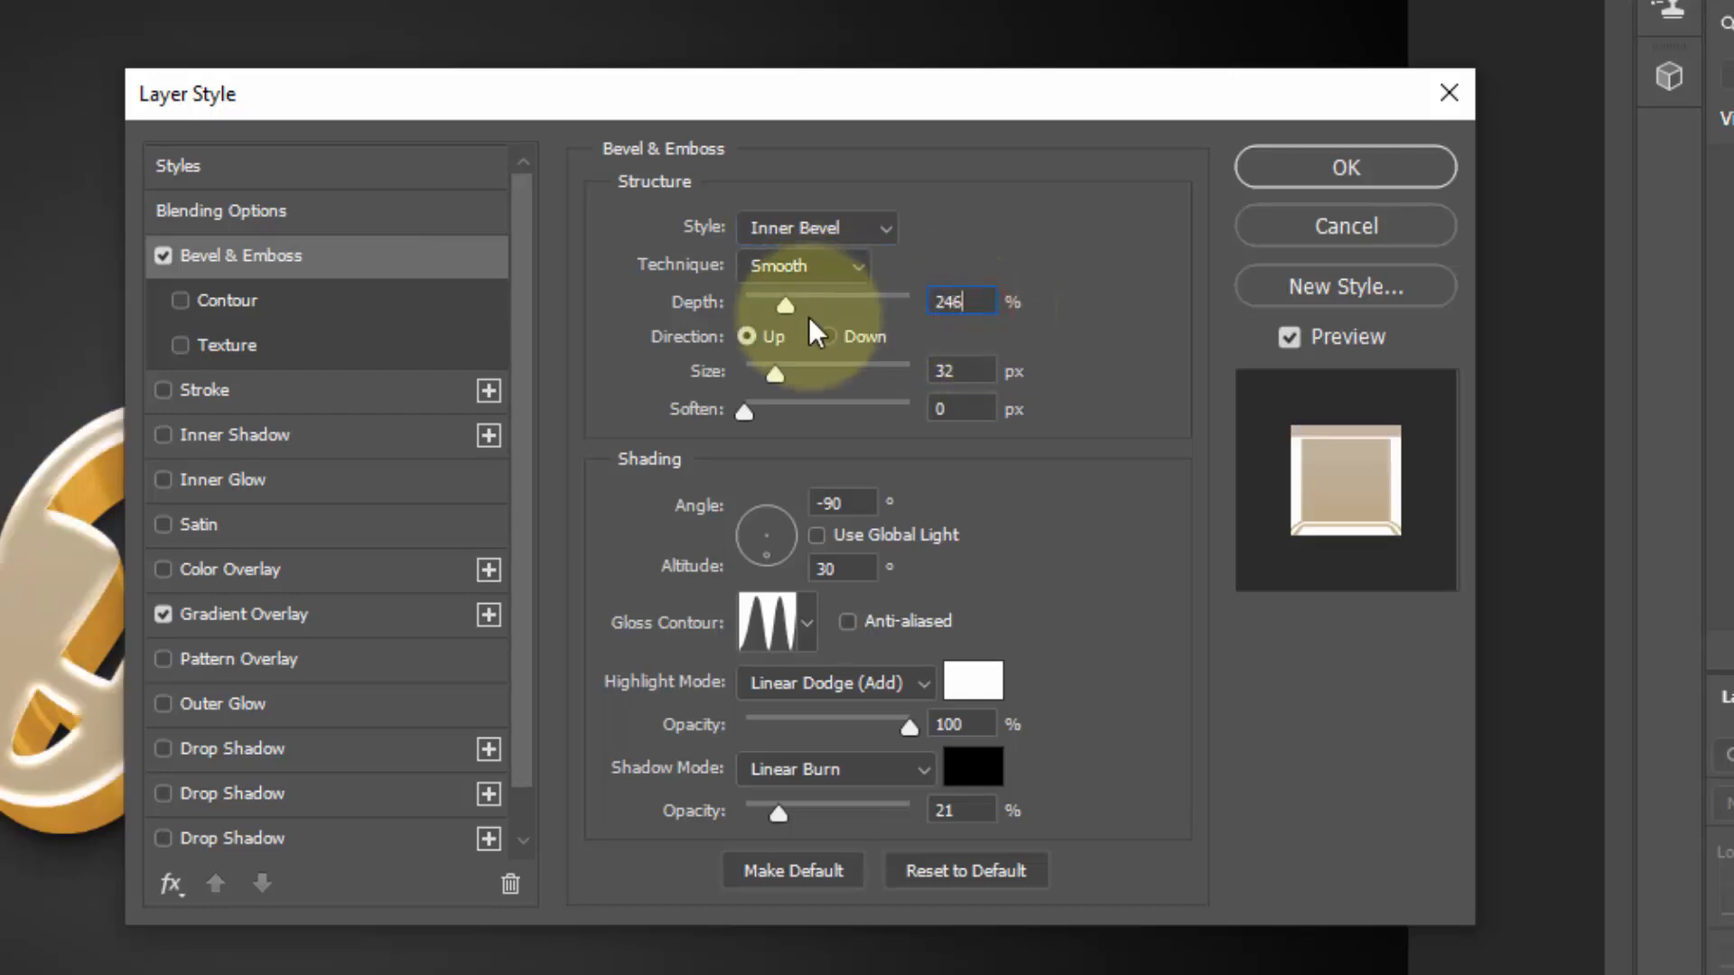
pyautogui.click(836, 336)
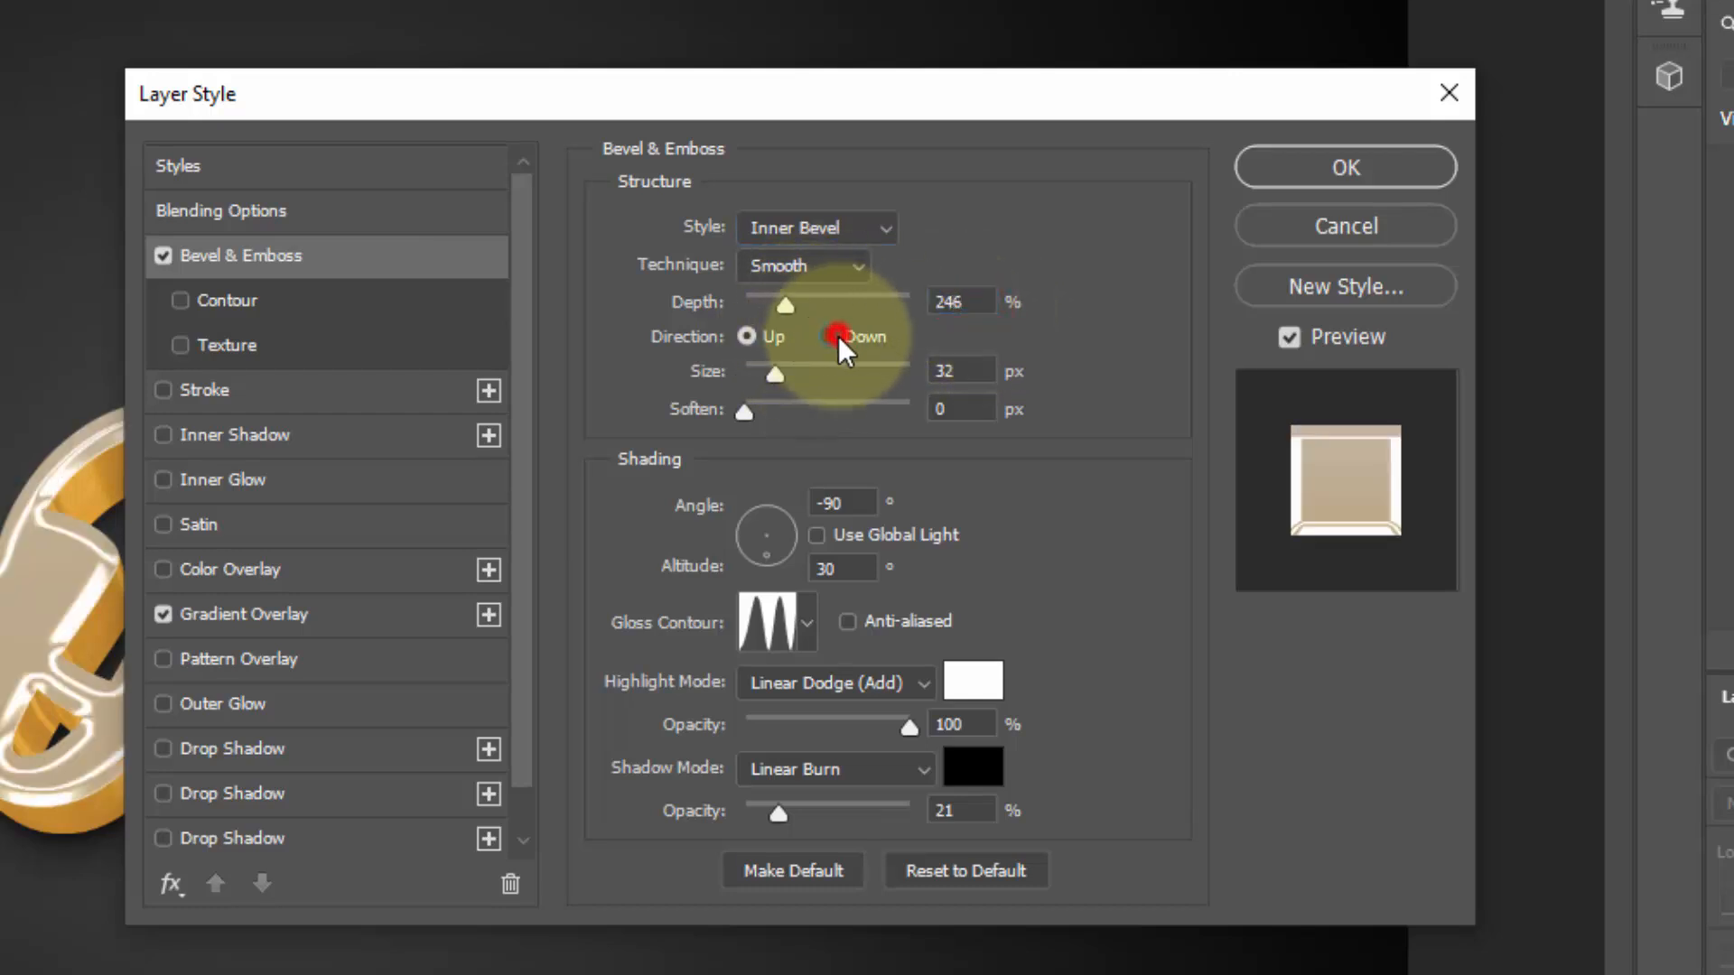
pyautogui.click(966, 370)
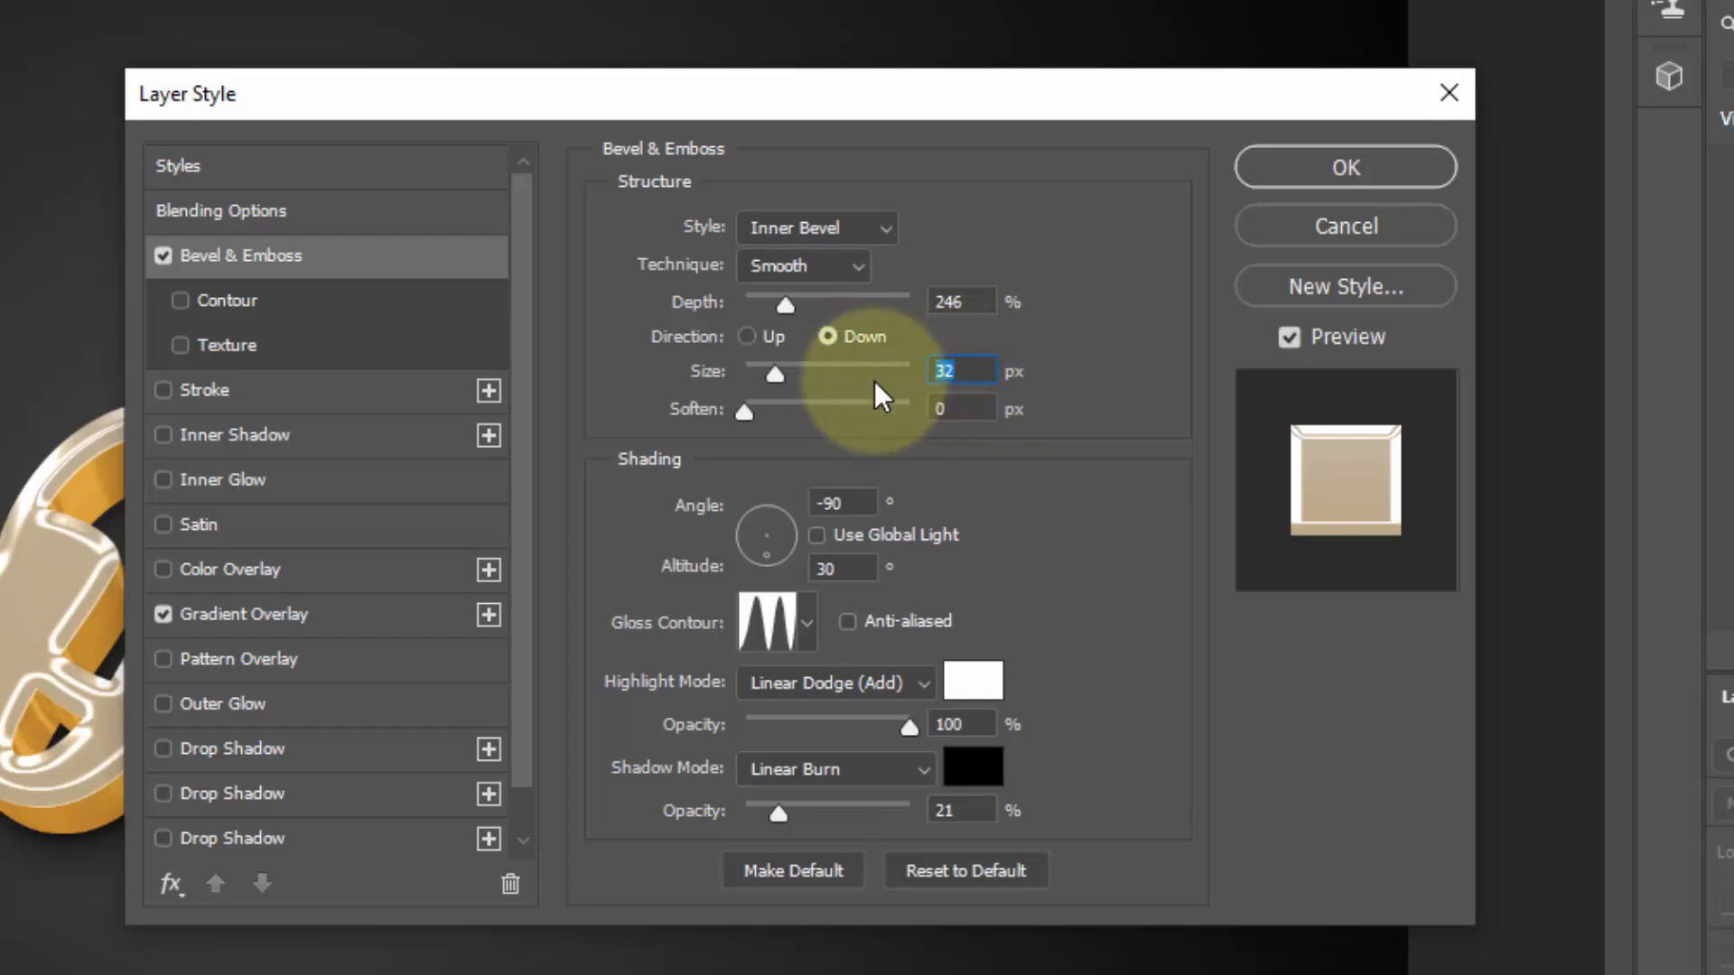
pyautogui.write('21')
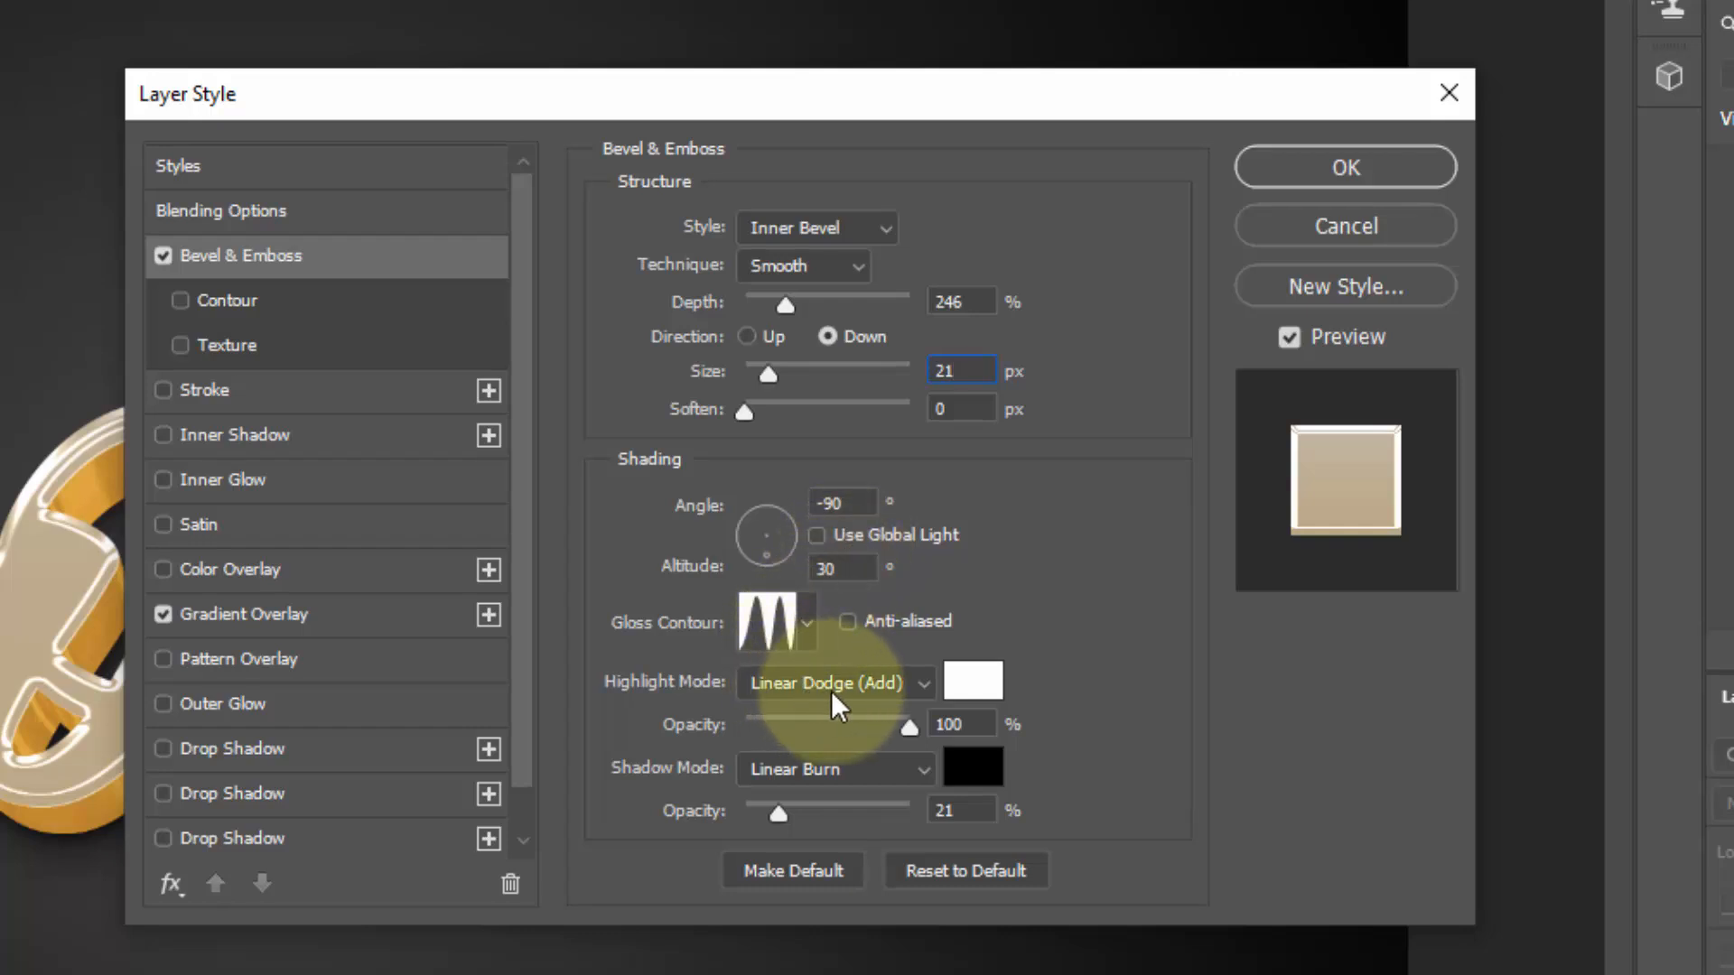
# Set the bevel's highlight opacity to 17% and its shadow opacity to 4%.
pyautogui.doubleClick(977, 730)
pyautogui.write('17')
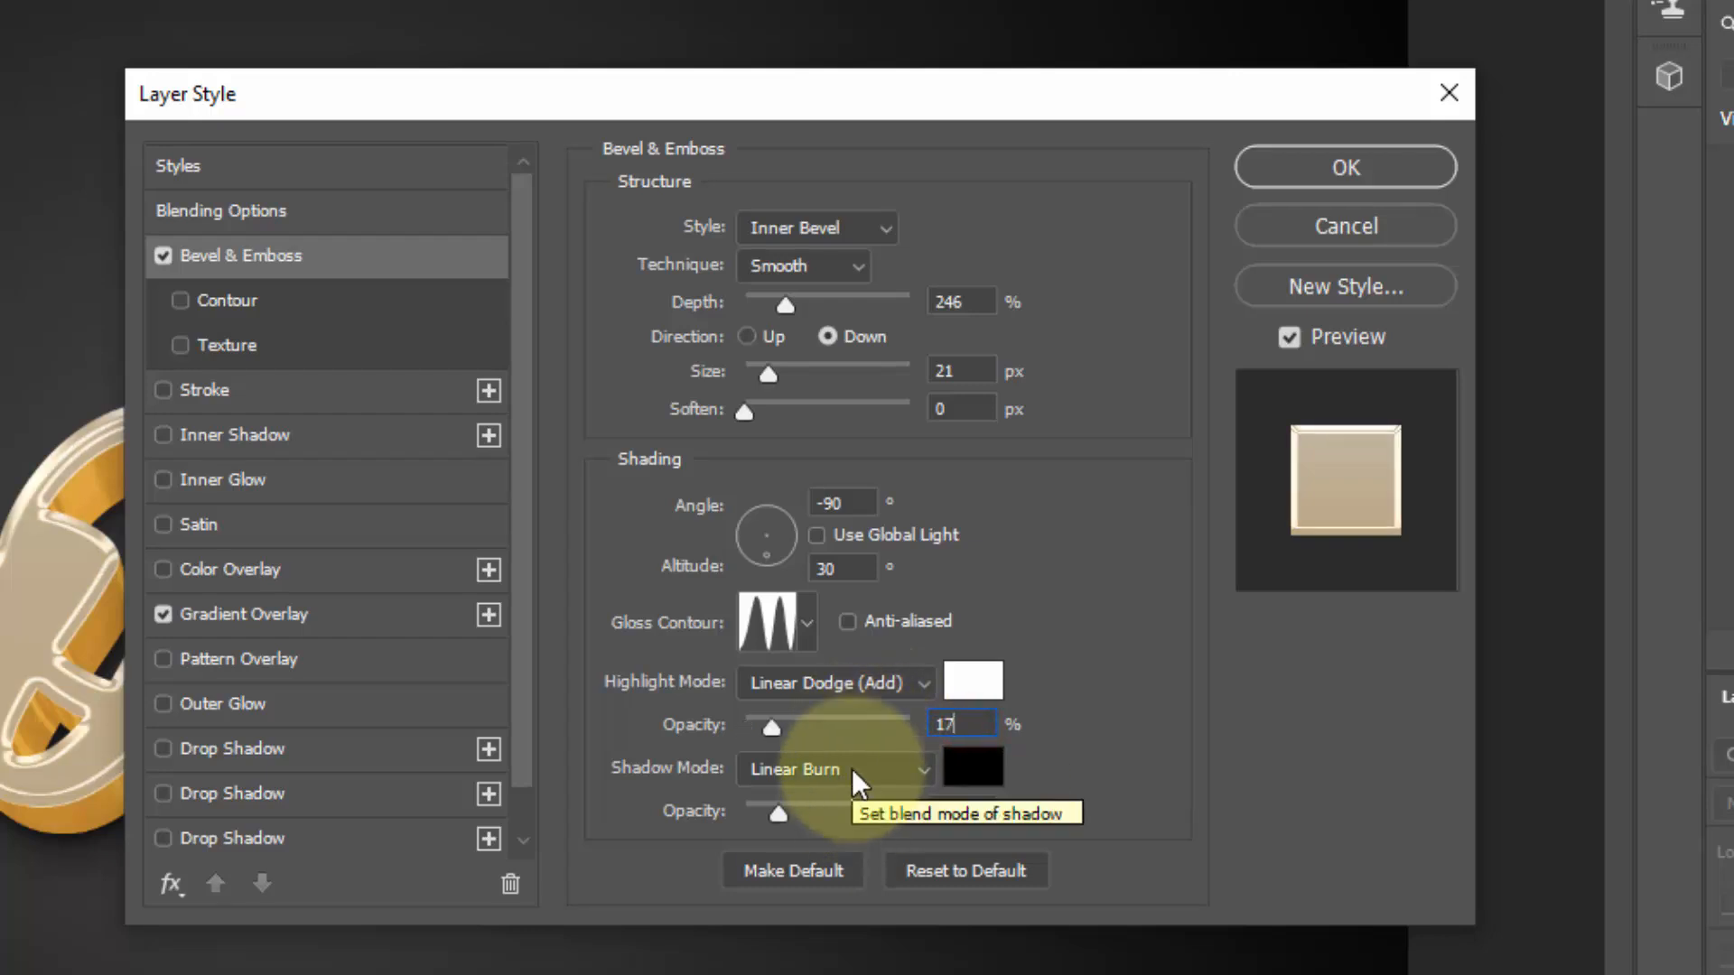
pyautogui.moveTo(986, 816); pyautogui.dragTo(873, 817)
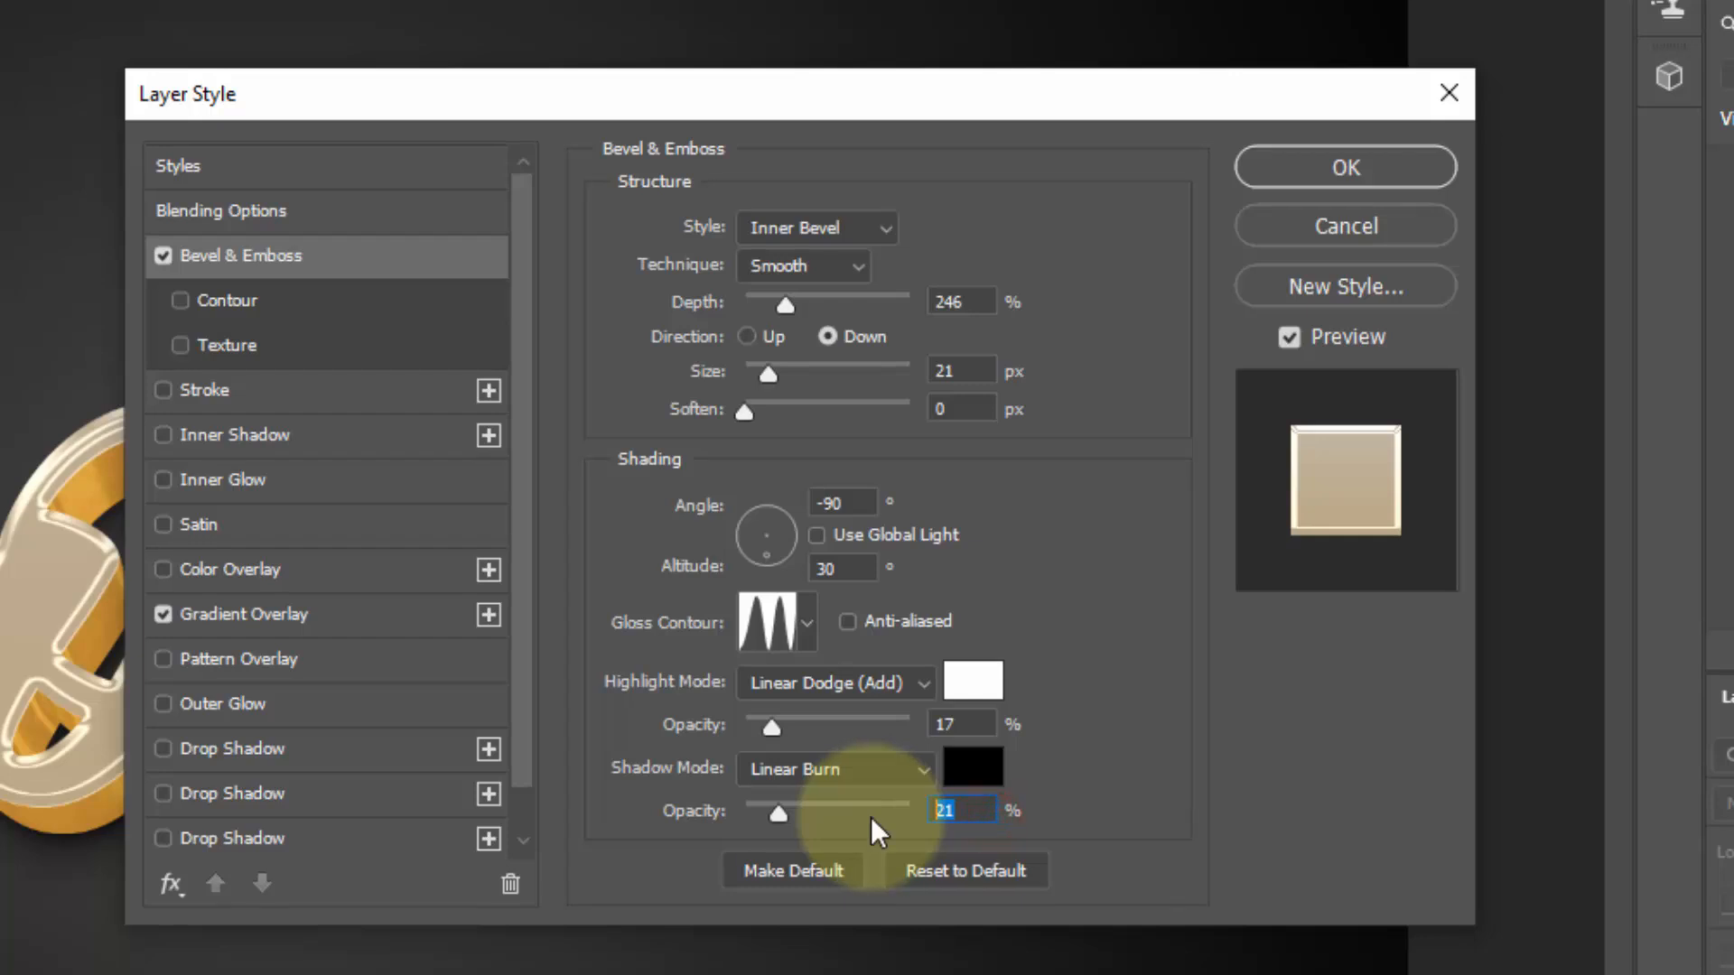
pyautogui.write('4')
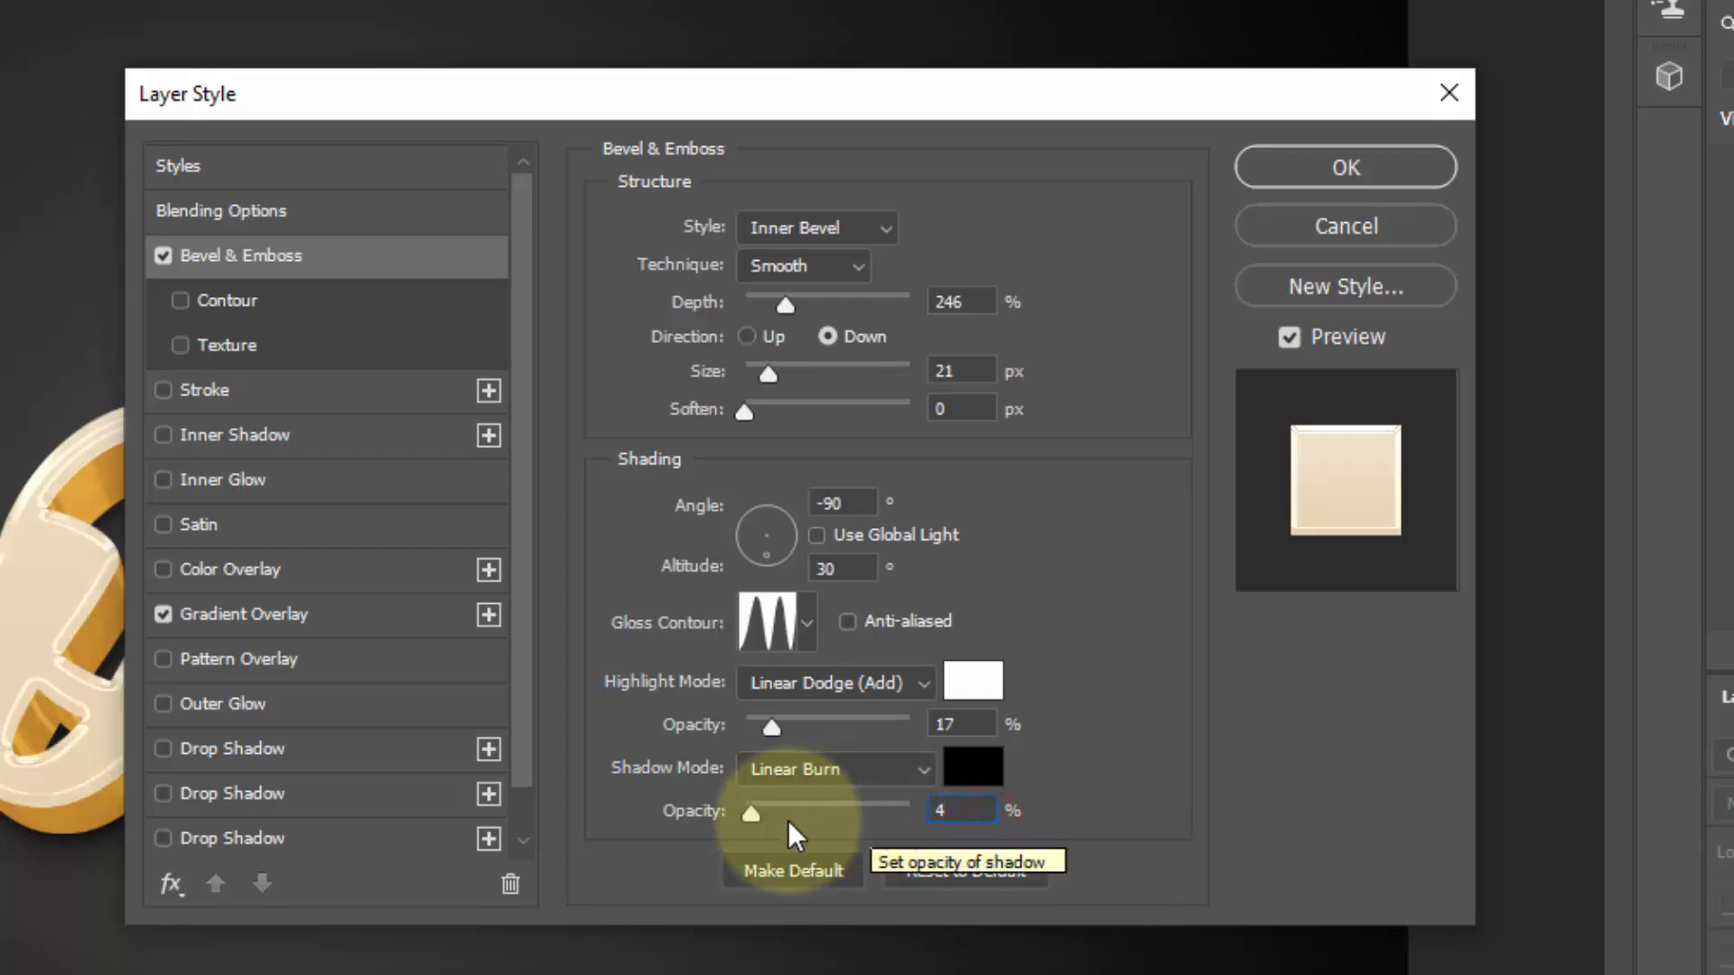
# Enable the bevel's contour with the Cone preset and set its range to 100%.
pyautogui.click(230, 300)
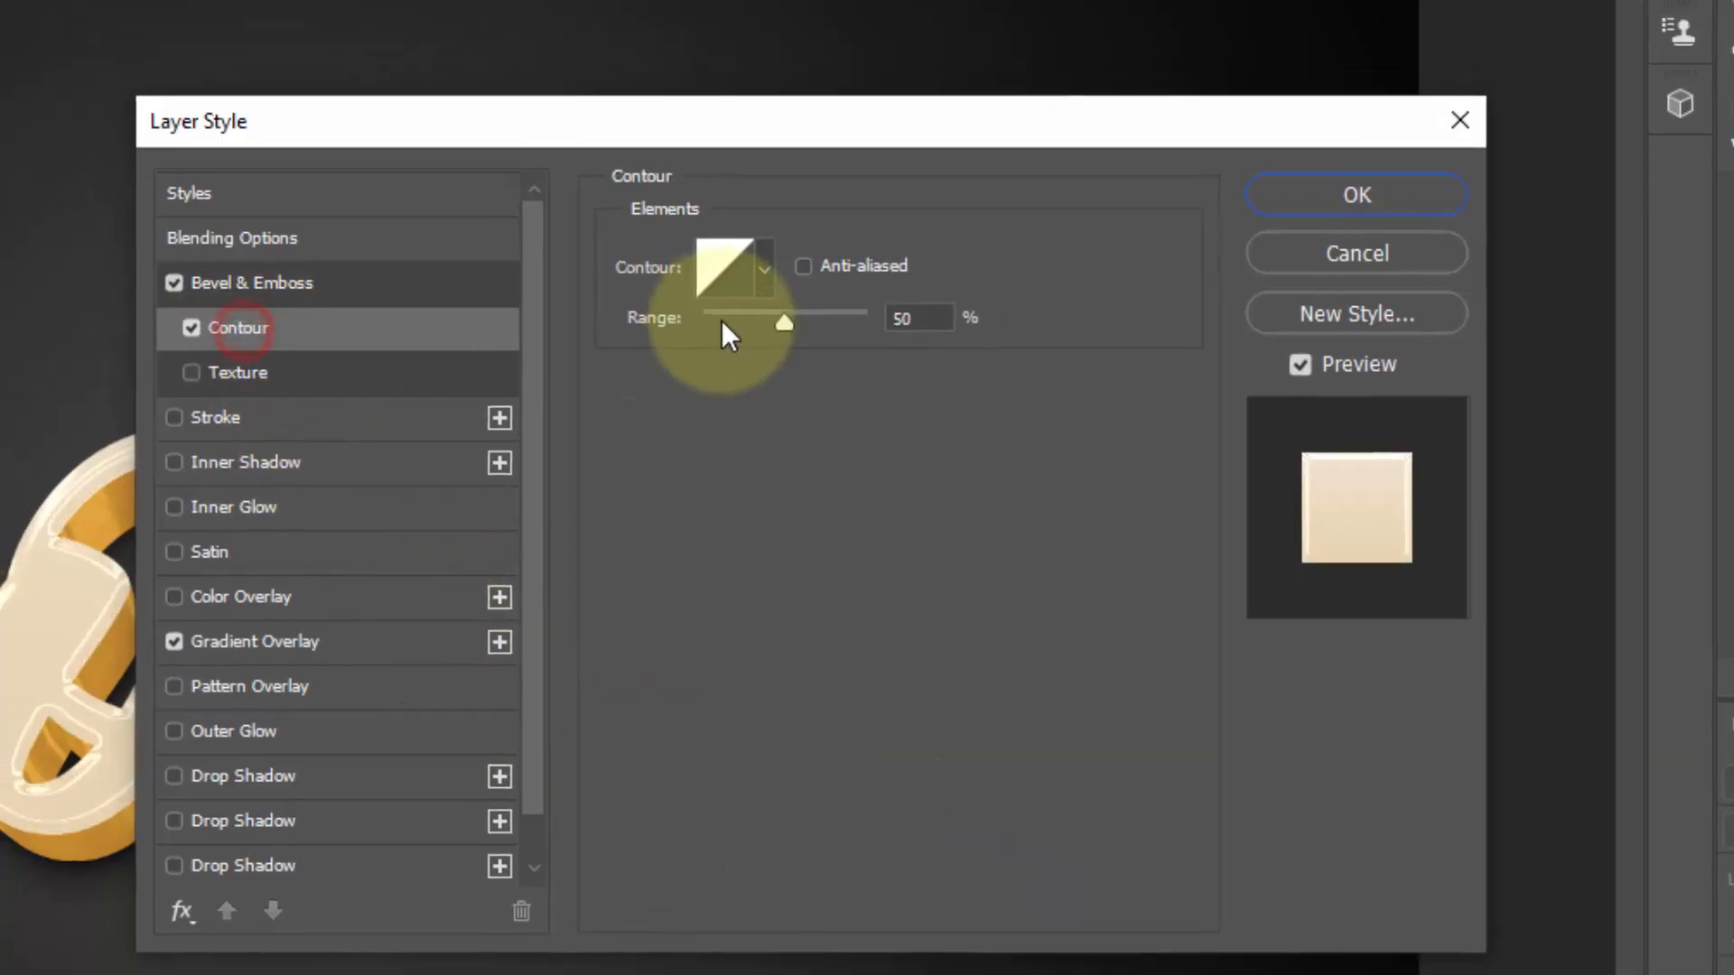
pyautogui.click(736, 271)
pyautogui.click(437, 161)
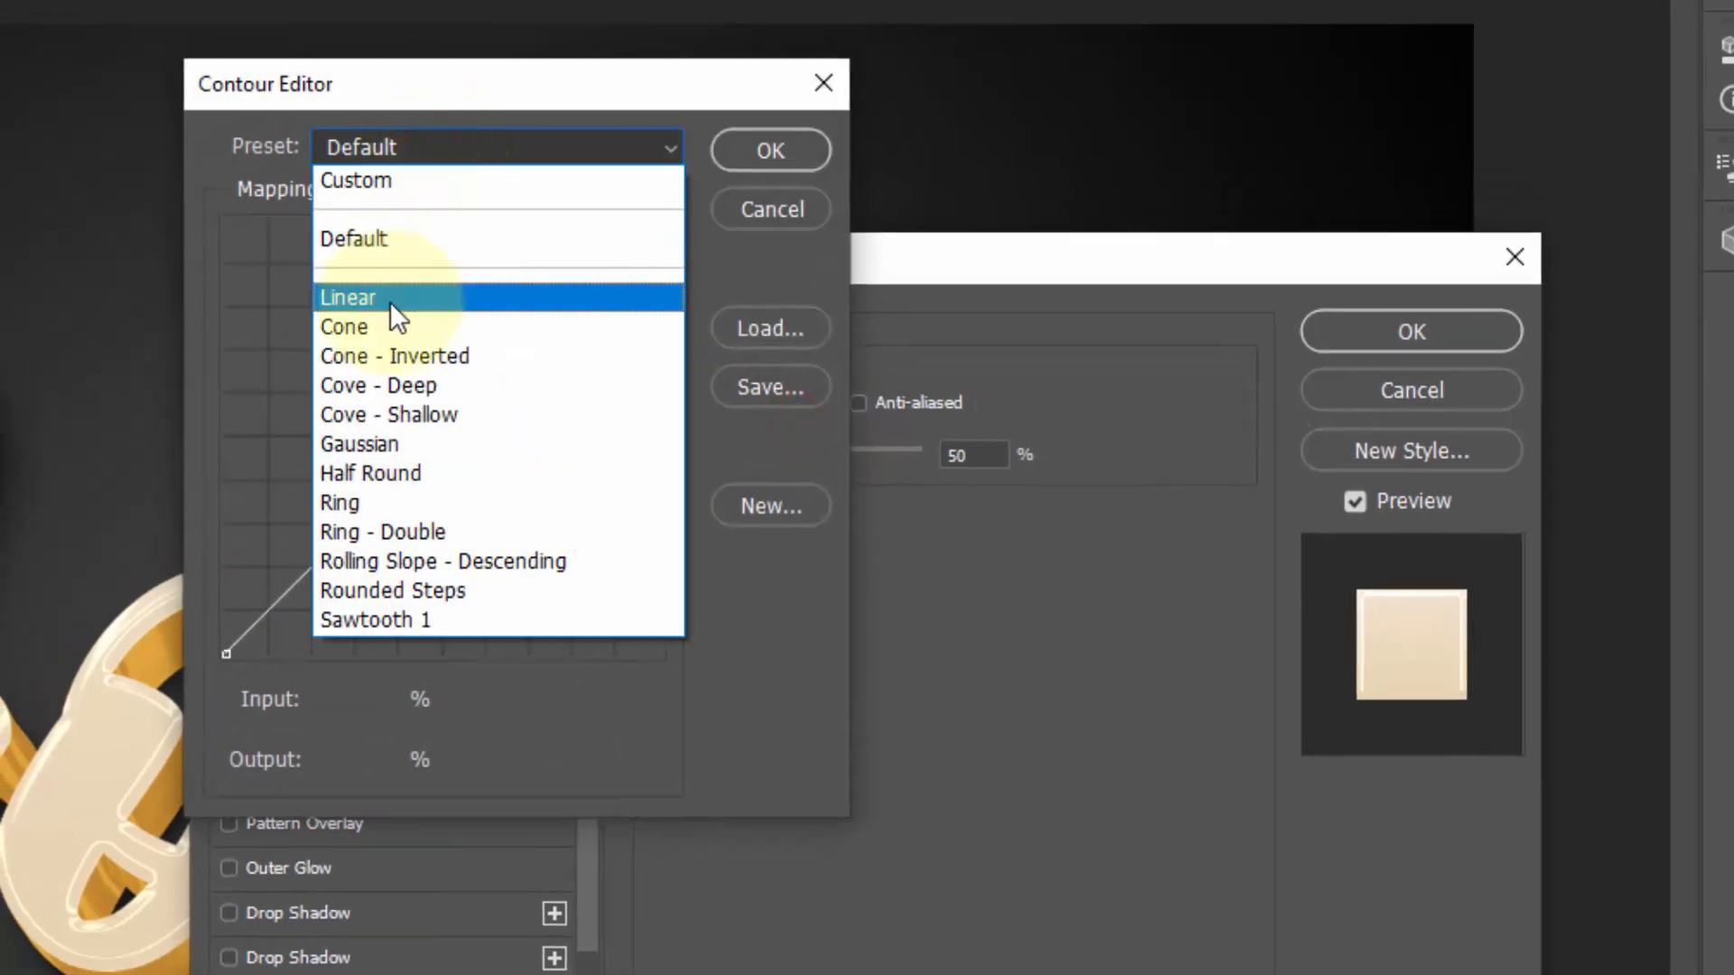
pyautogui.click(379, 327)
pyautogui.click(795, 161)
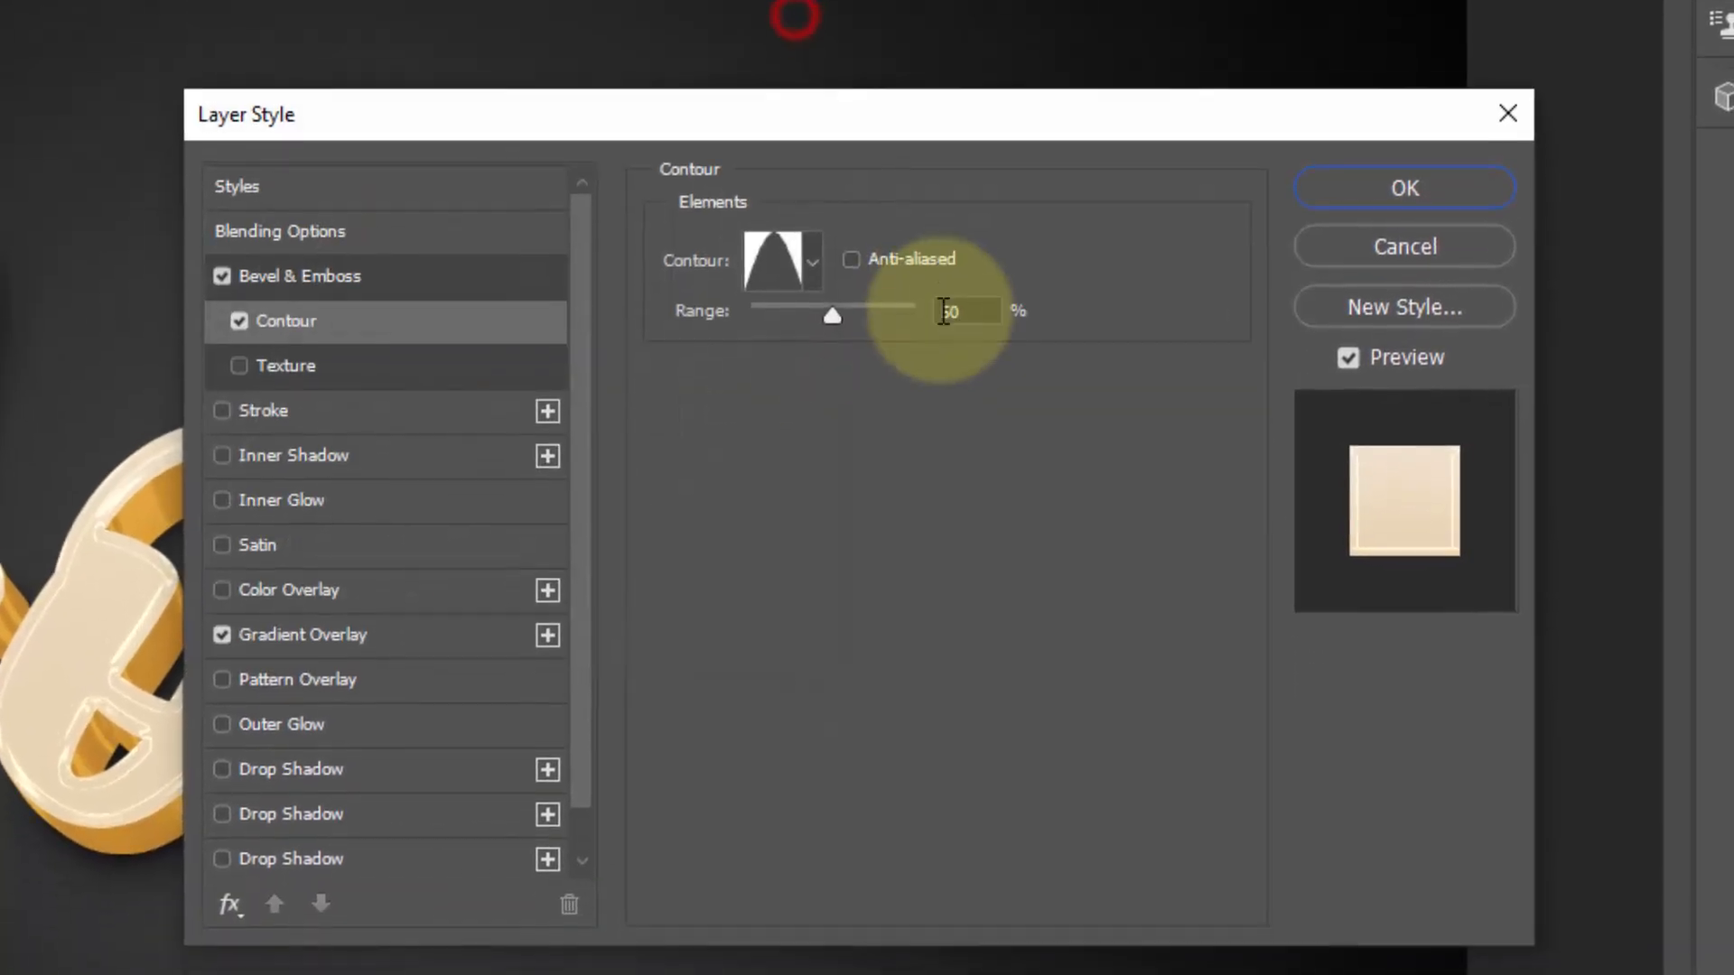
pyautogui.moveTo(832, 316); pyautogui.dragTo(980, 318)
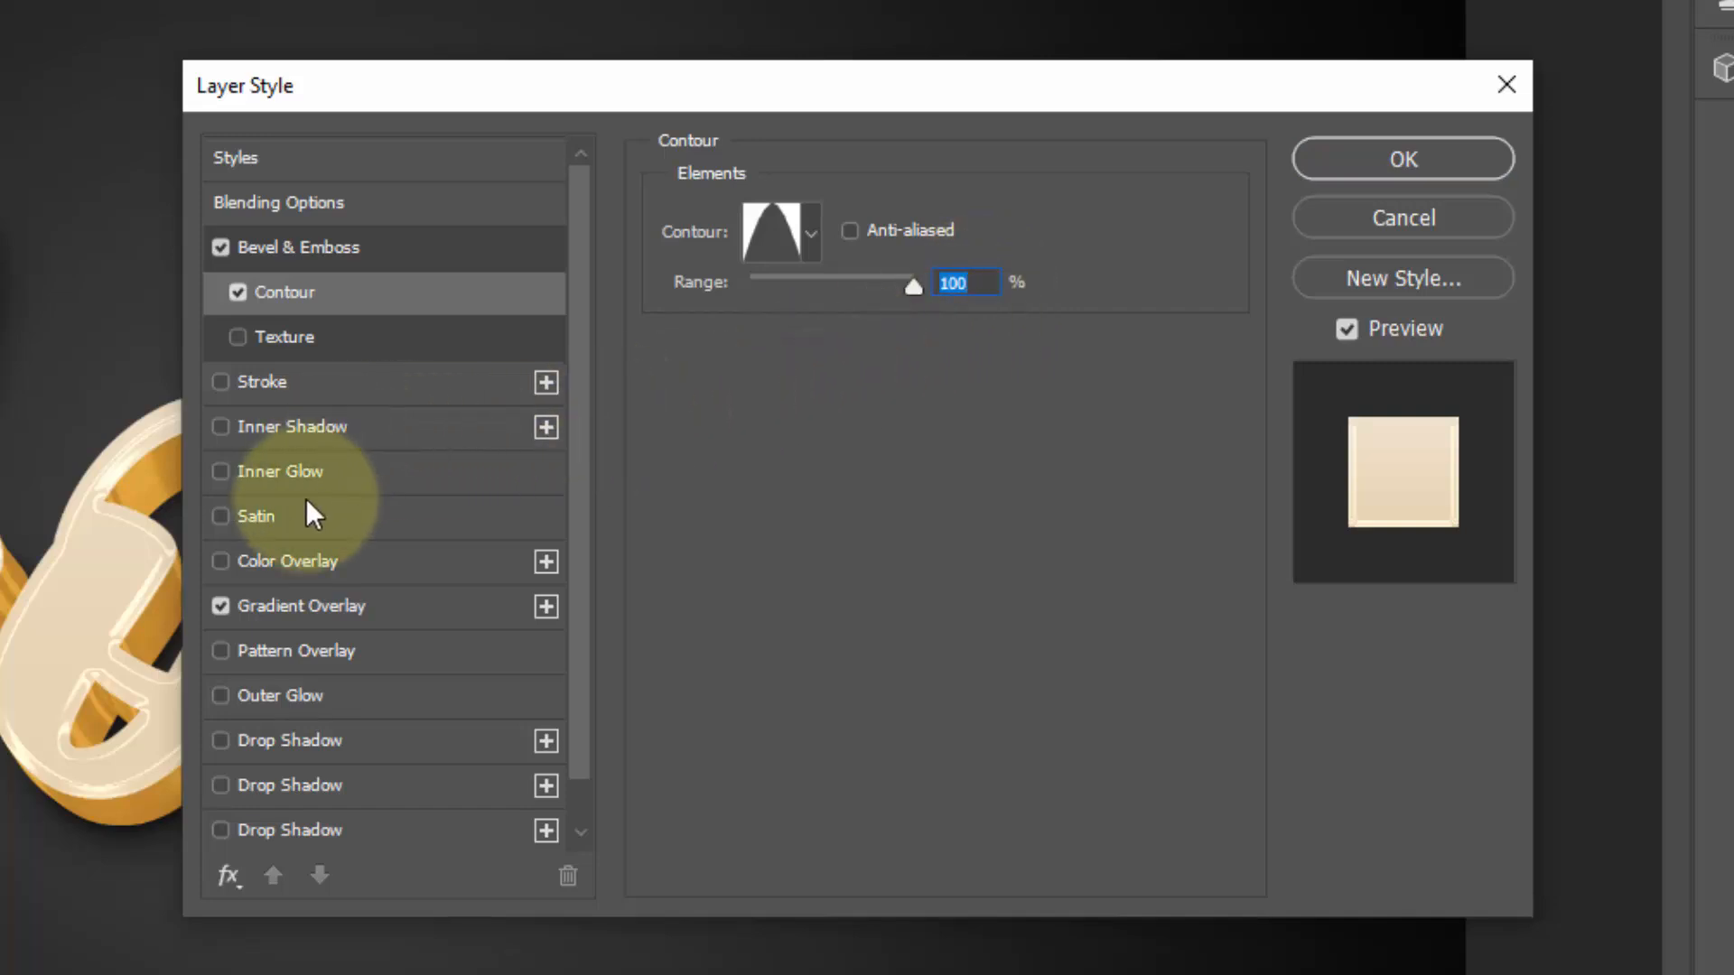
# Replace the Gold copy 36 layer's gradient overlay with a Color Overlay in #e1a53c.
pyautogui.click(220, 607)
pyautogui.click(316, 559)
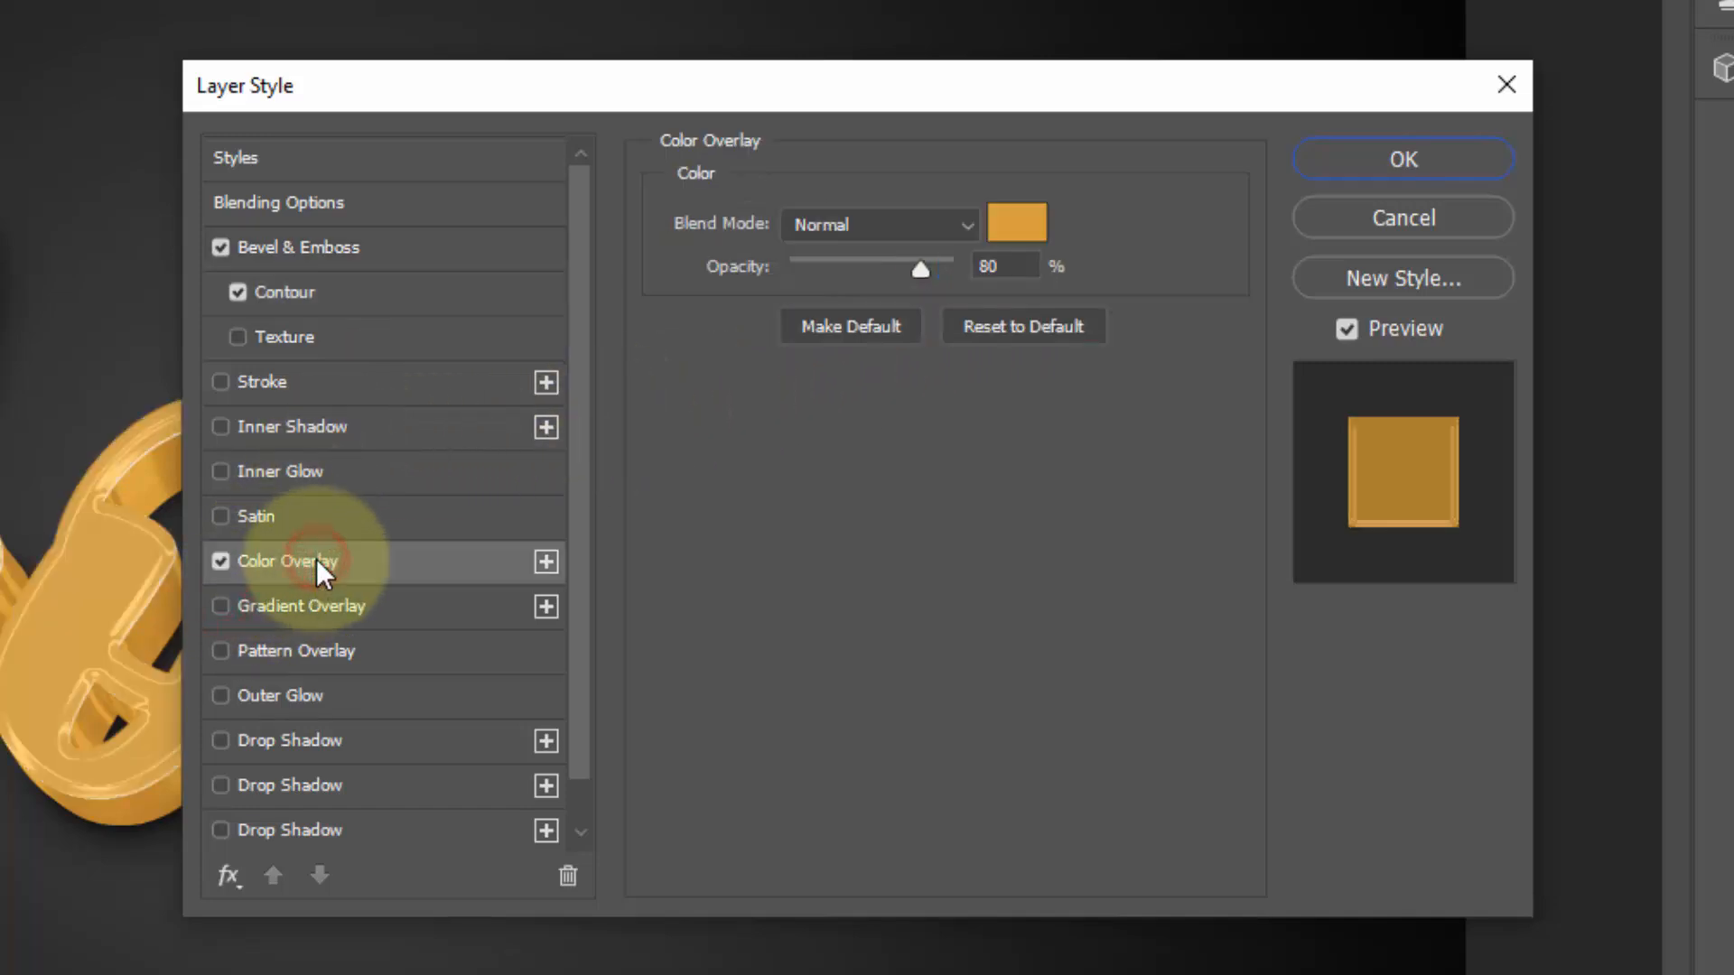
pyautogui.click(1016, 226)
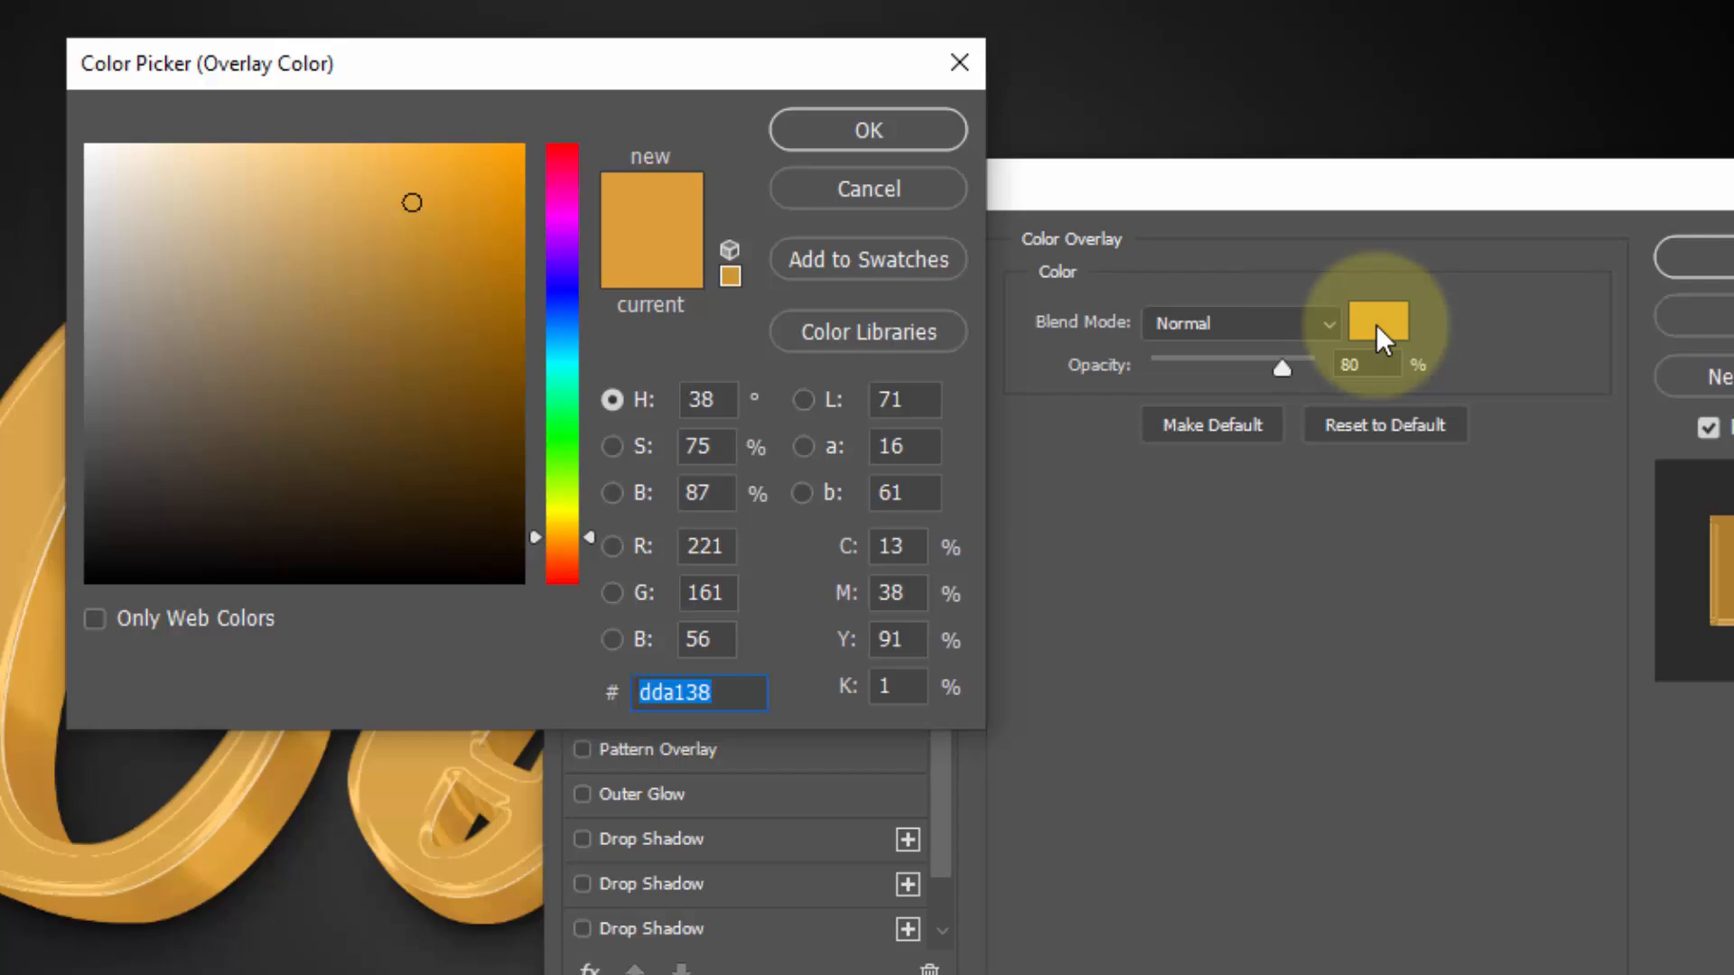
pyautogui.write('e')
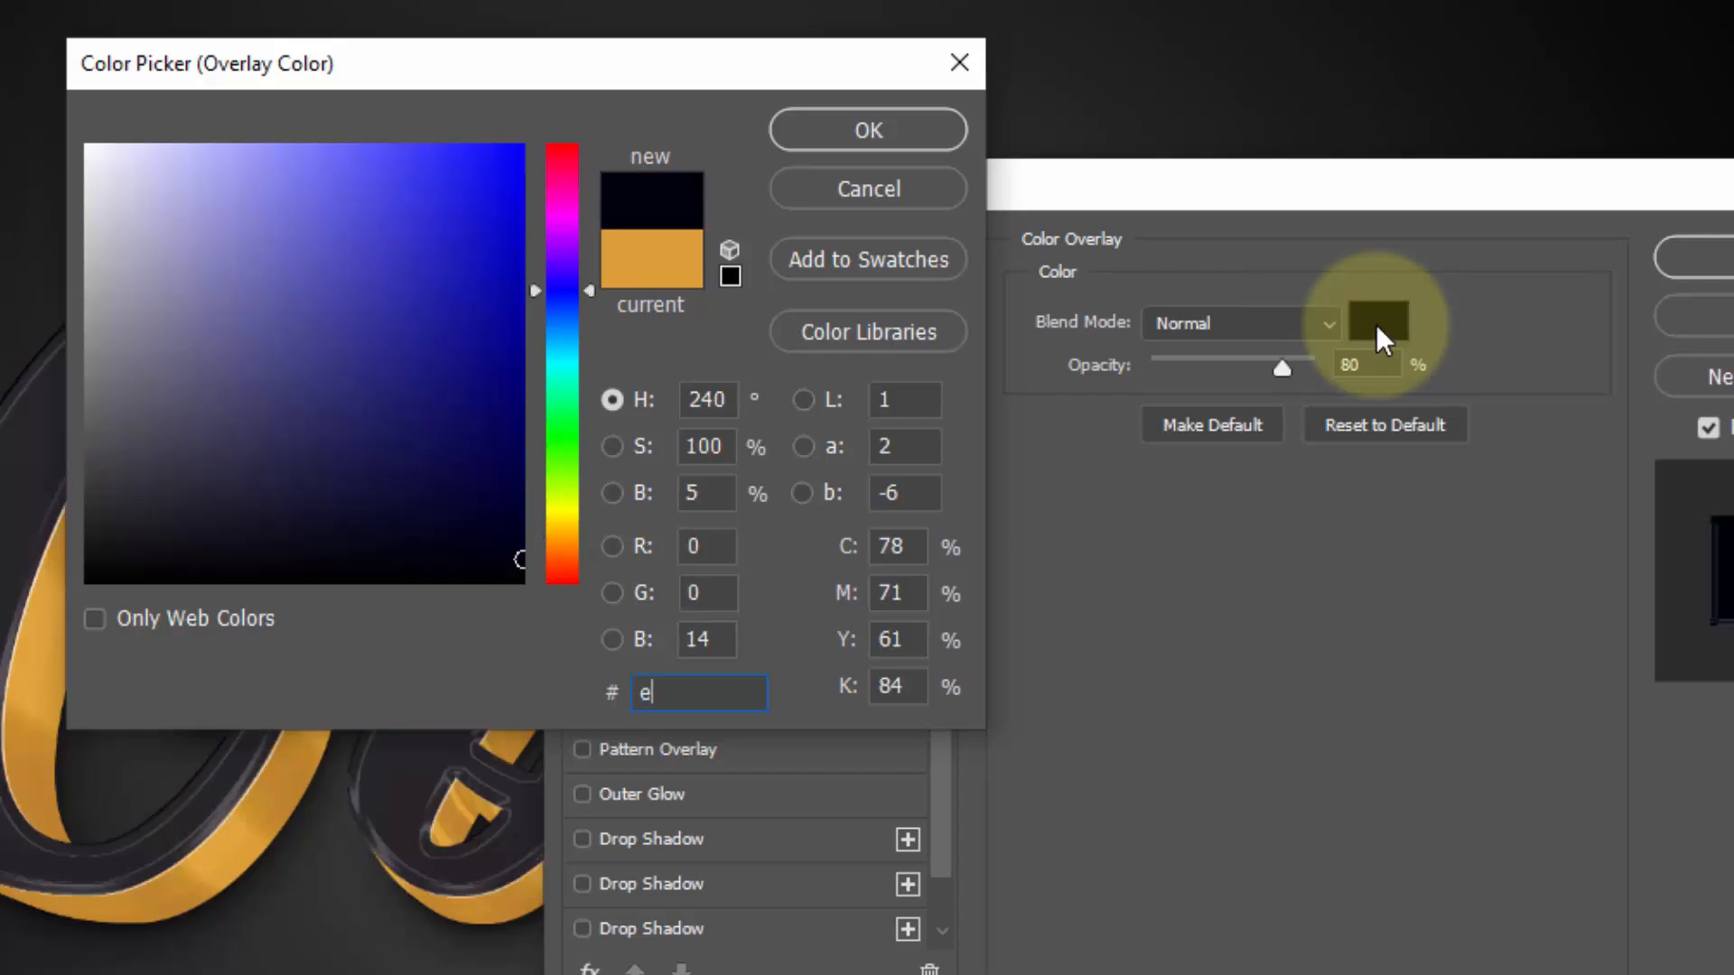
pyautogui.write('1a')
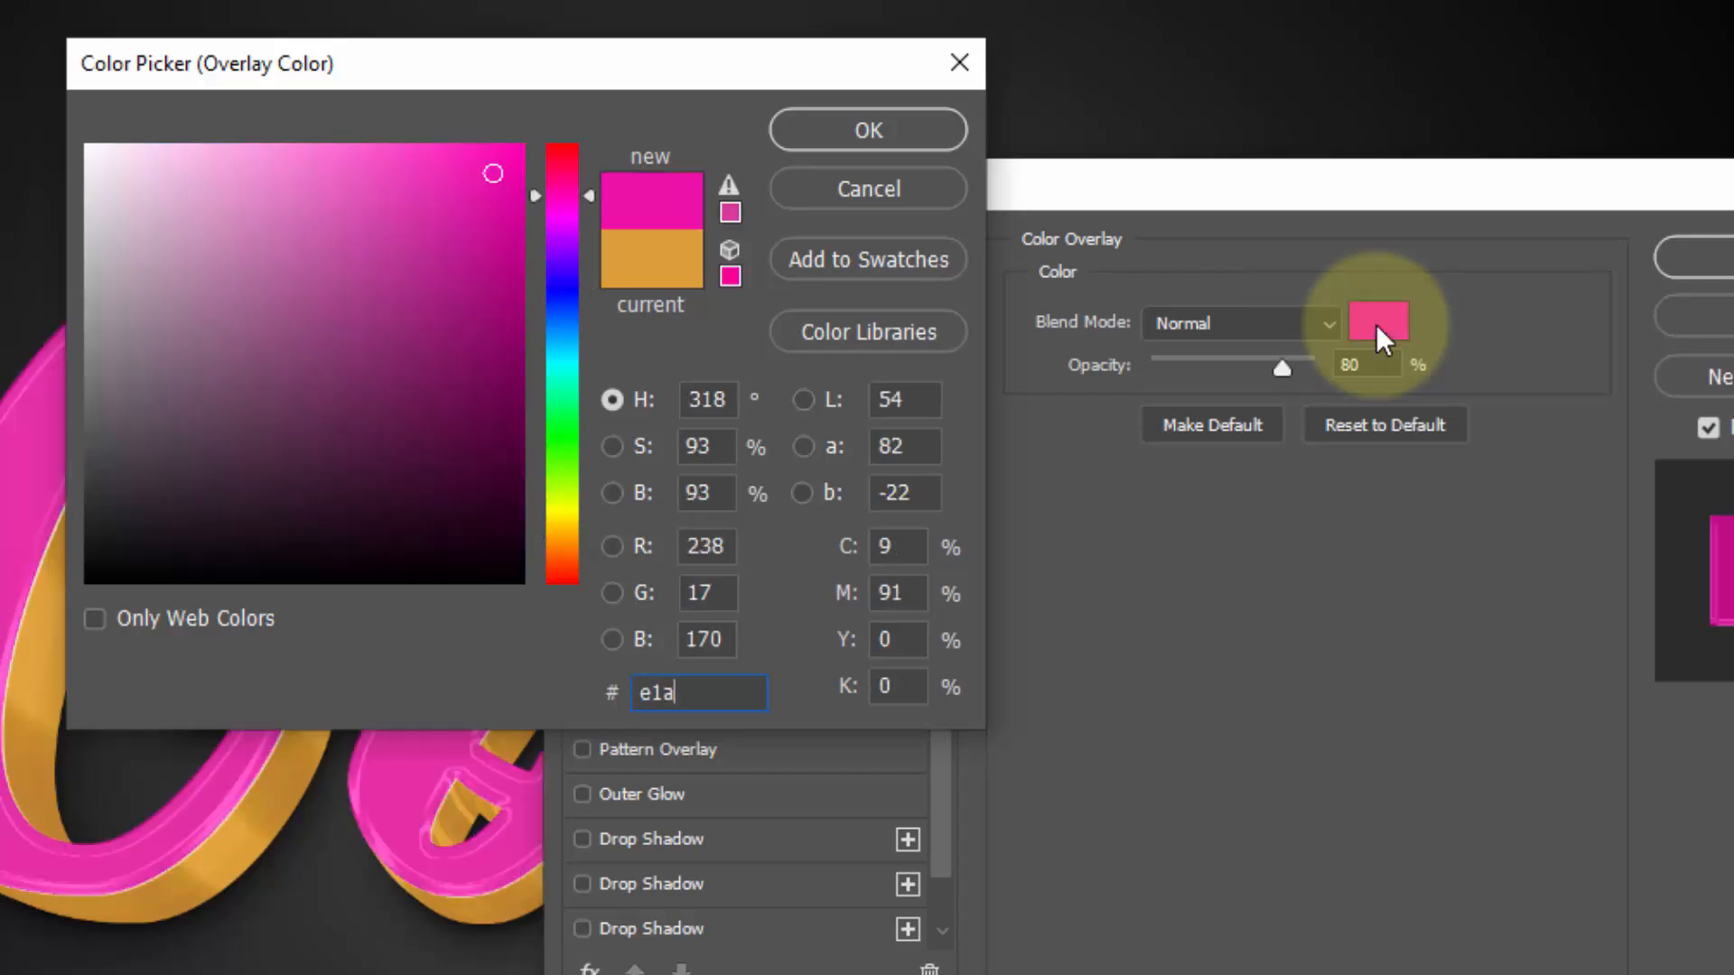
pyautogui.write('53c')
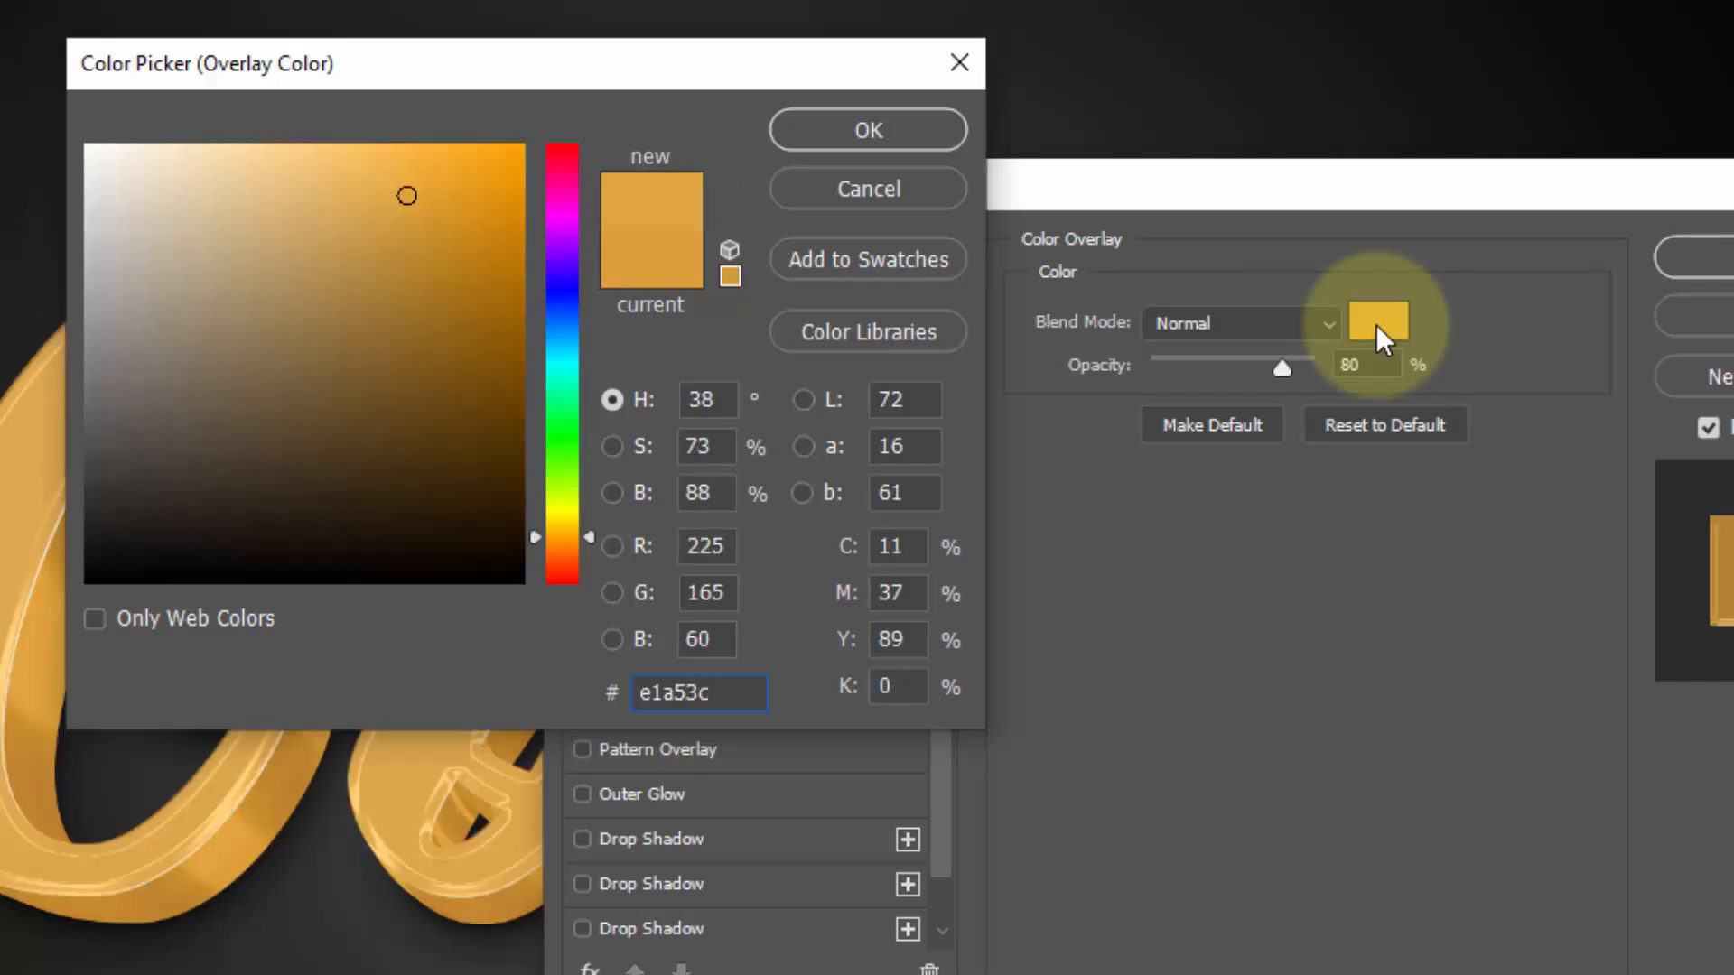
pyautogui.click(889, 134)
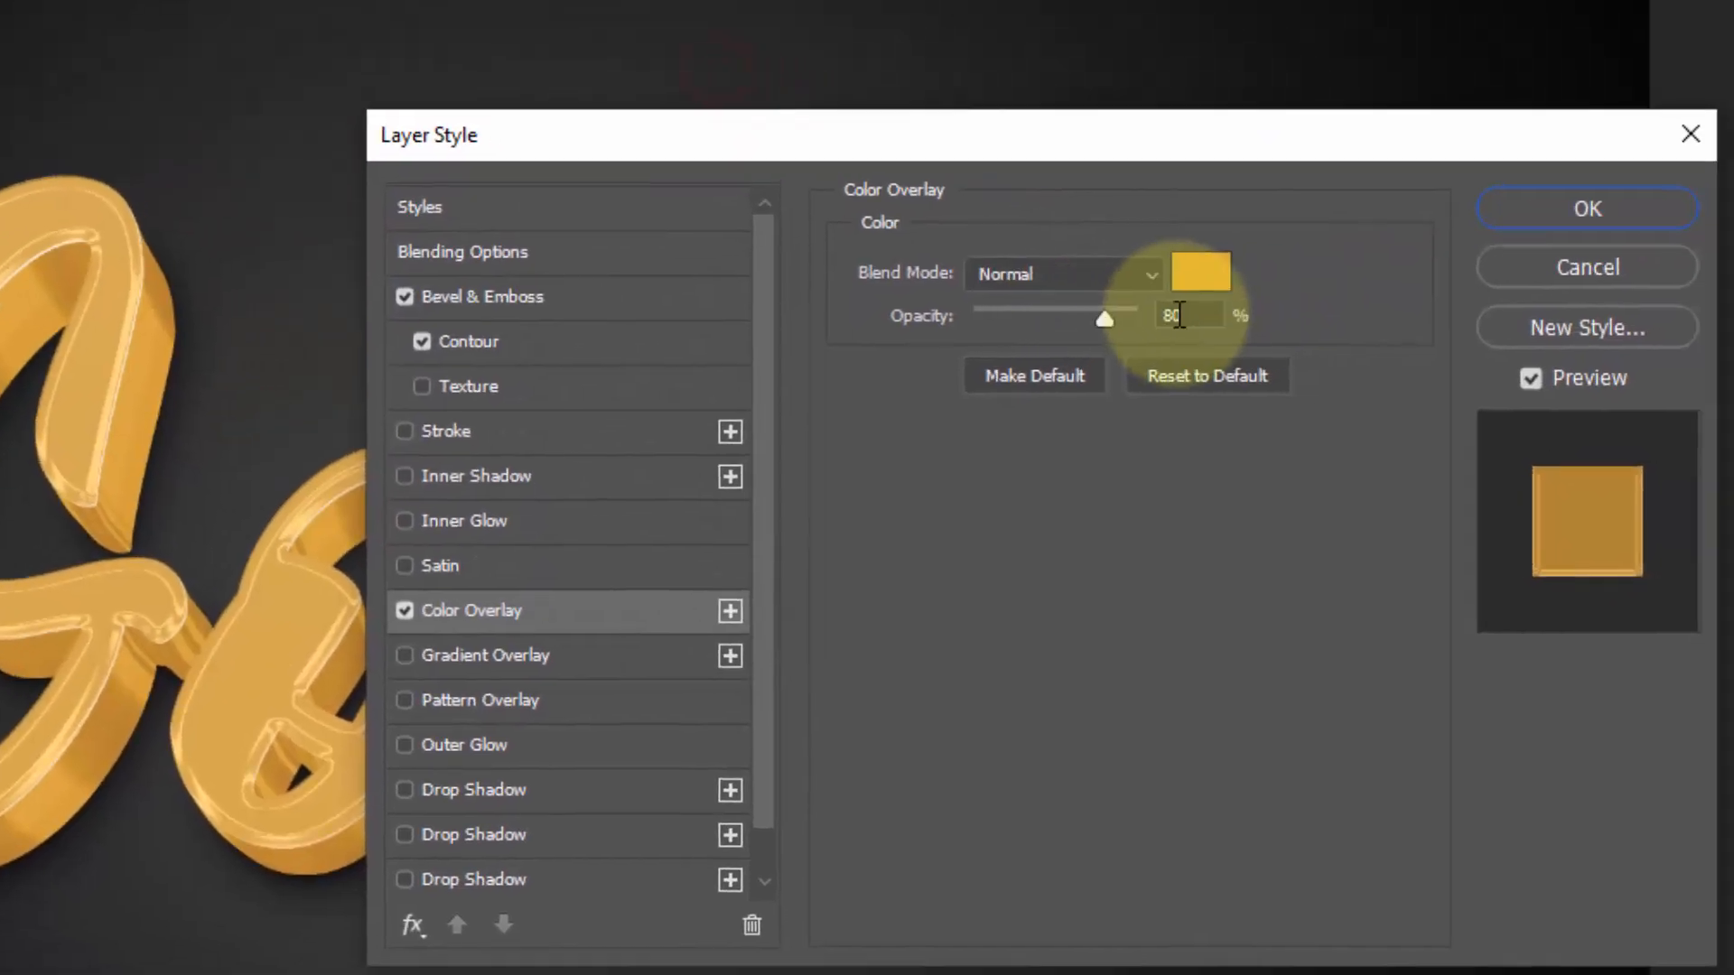
# Set the color overlay's opacity to 70% and apply the layer style.
pyautogui.doubleClick(1179, 316)
pyautogui.write('70')
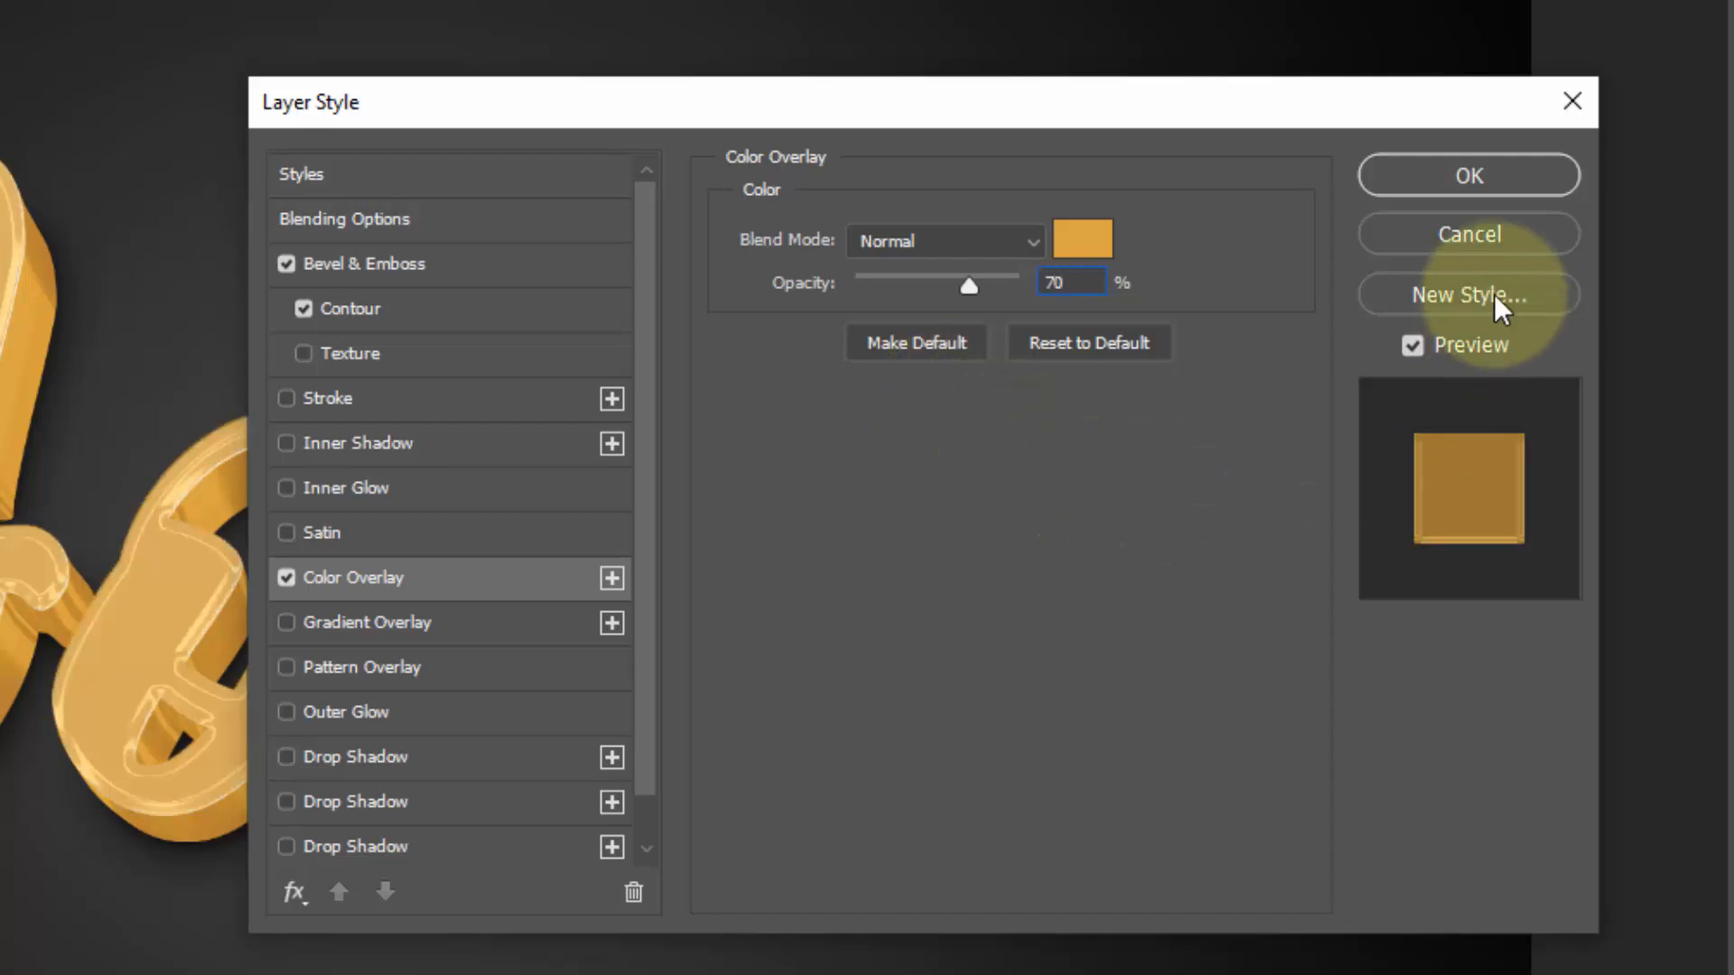
pyautogui.click(1473, 181)
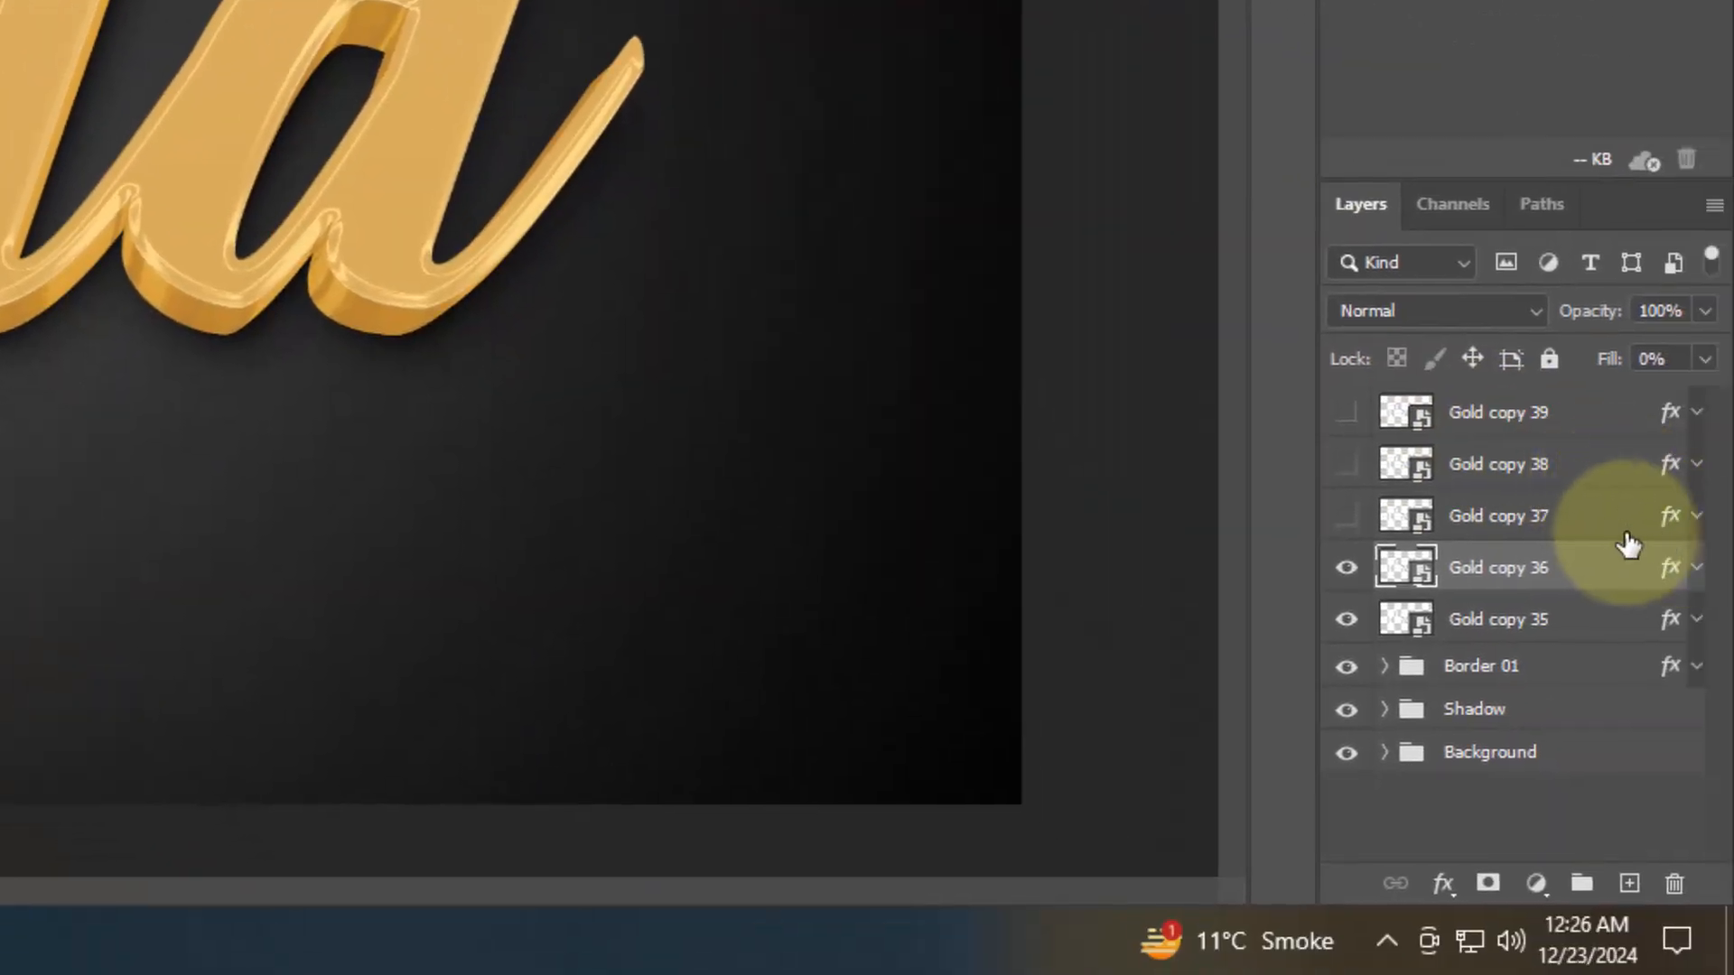
# Make the Gold copy 37 layer visible and add a Bevel & Emboss effect to it.
pyautogui.click(1617, 526)
pyautogui.click(1347, 515)
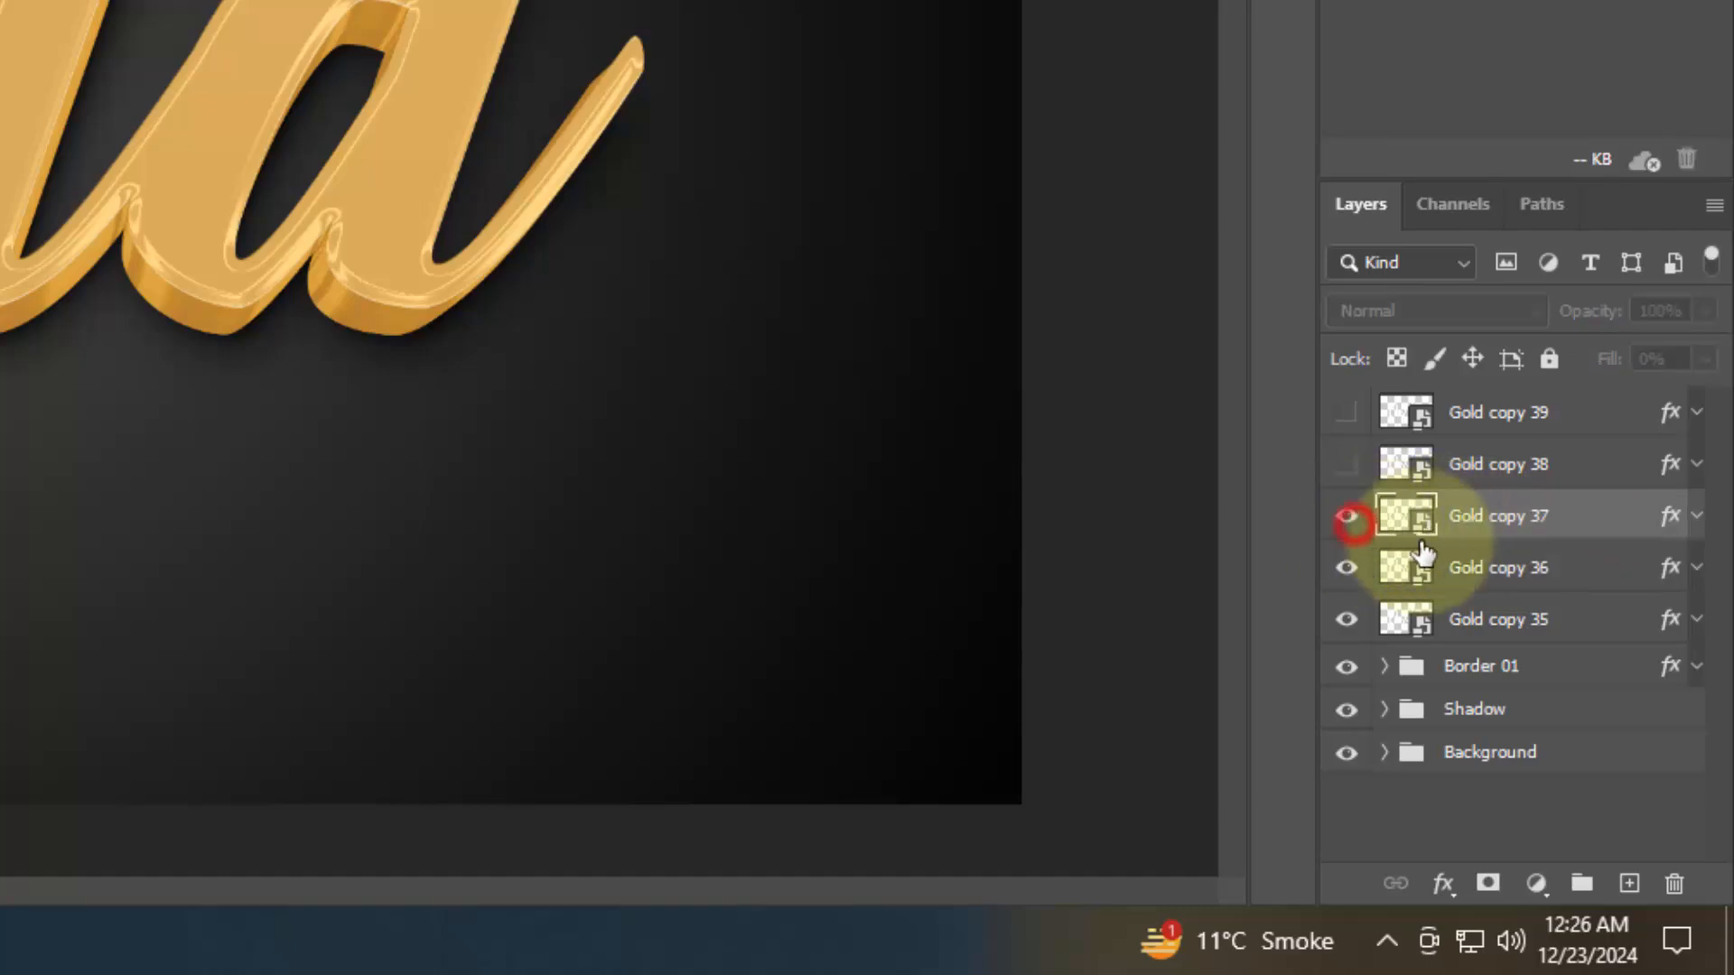
pyautogui.doubleClick(1666, 522)
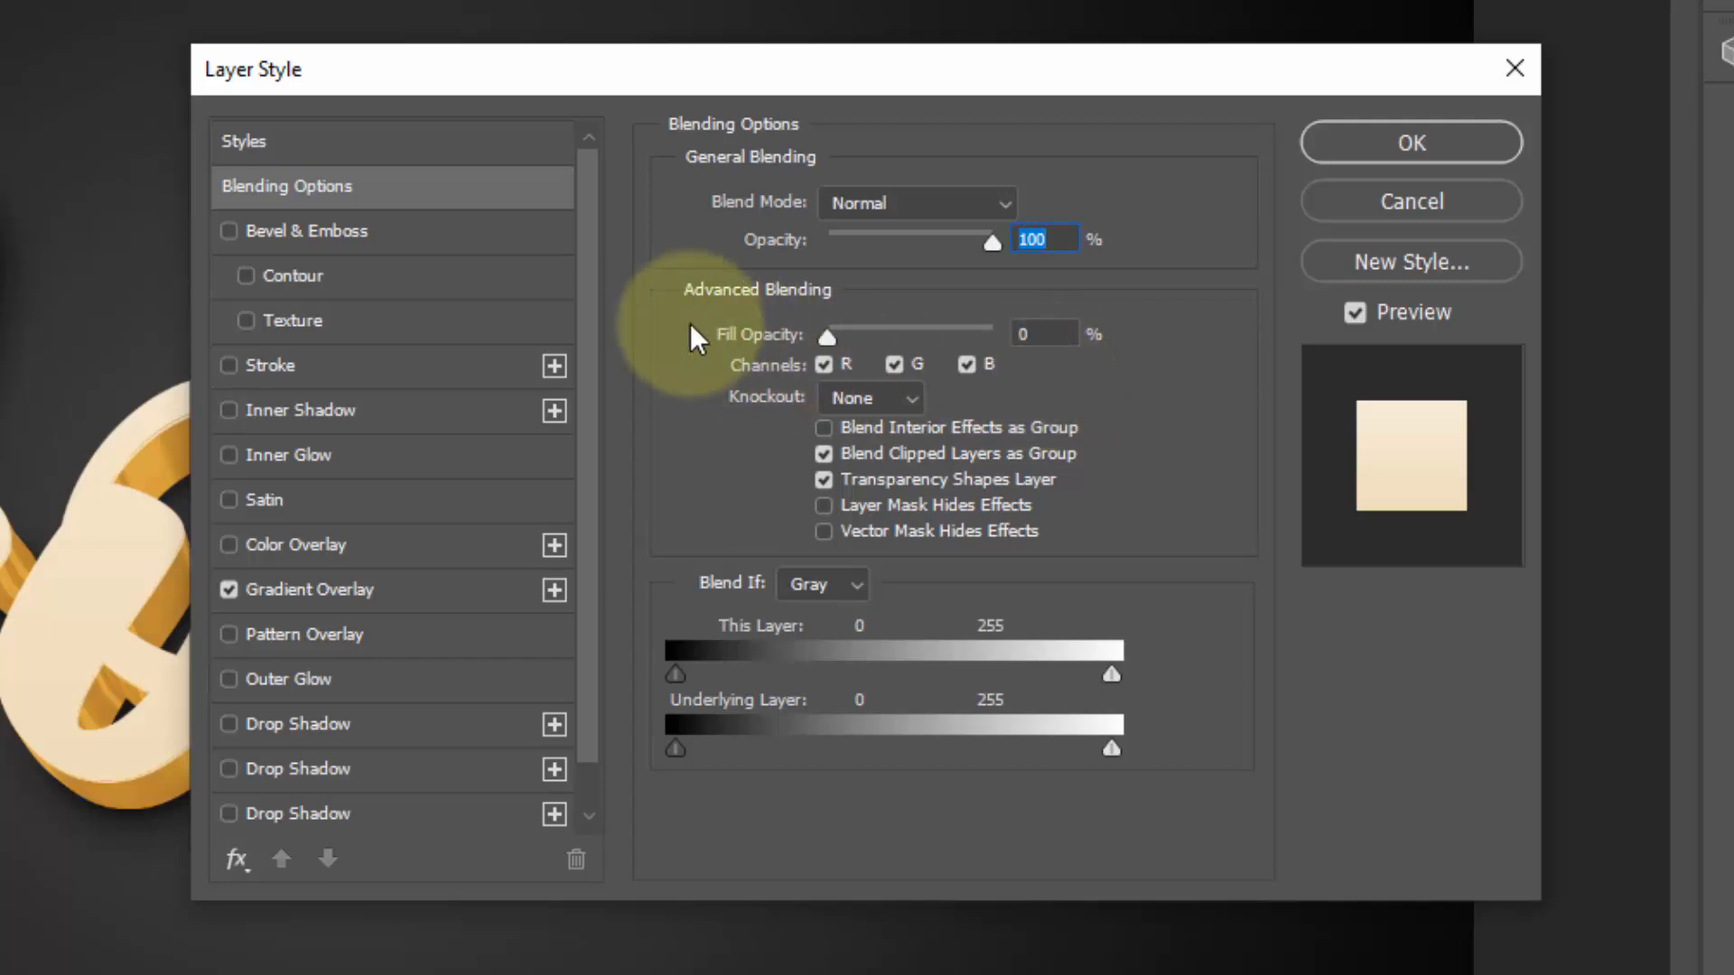
pyautogui.click(359, 236)
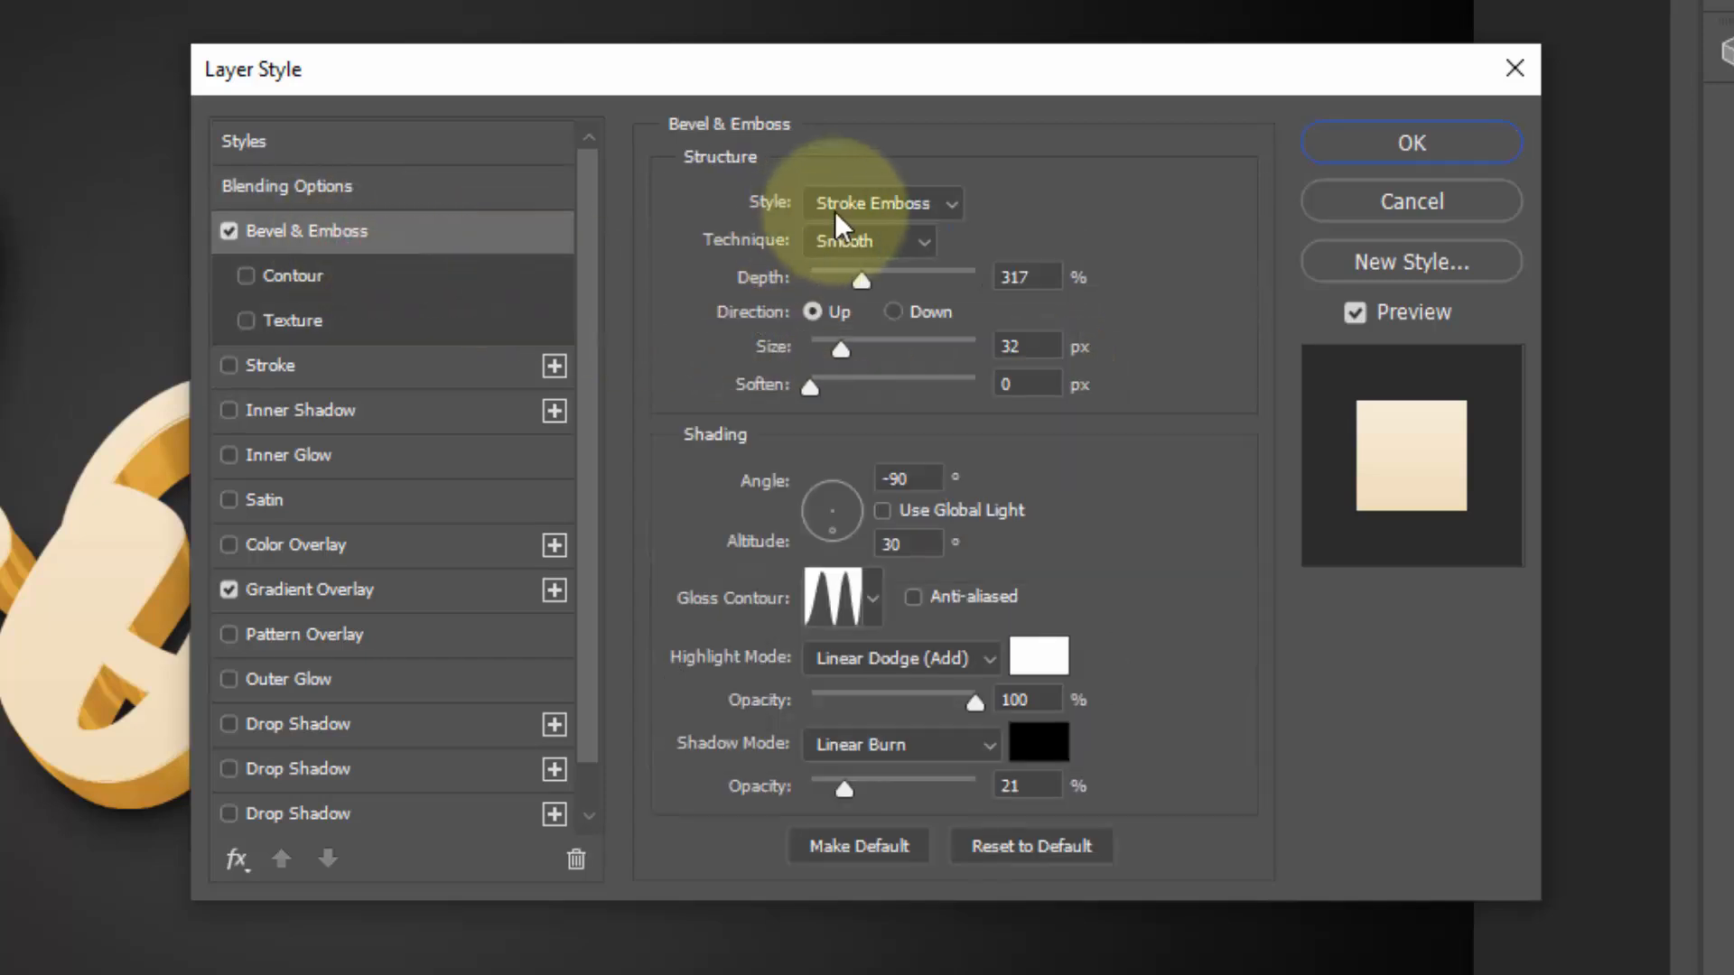
# Set the Gold copy 37 bevel's depth to 388%, its direction to Down and its size to 8 px.
pyautogui.moveTo(1034, 279); pyautogui.dragTo(918, 287)
pyautogui.doubleClick(1037, 277)
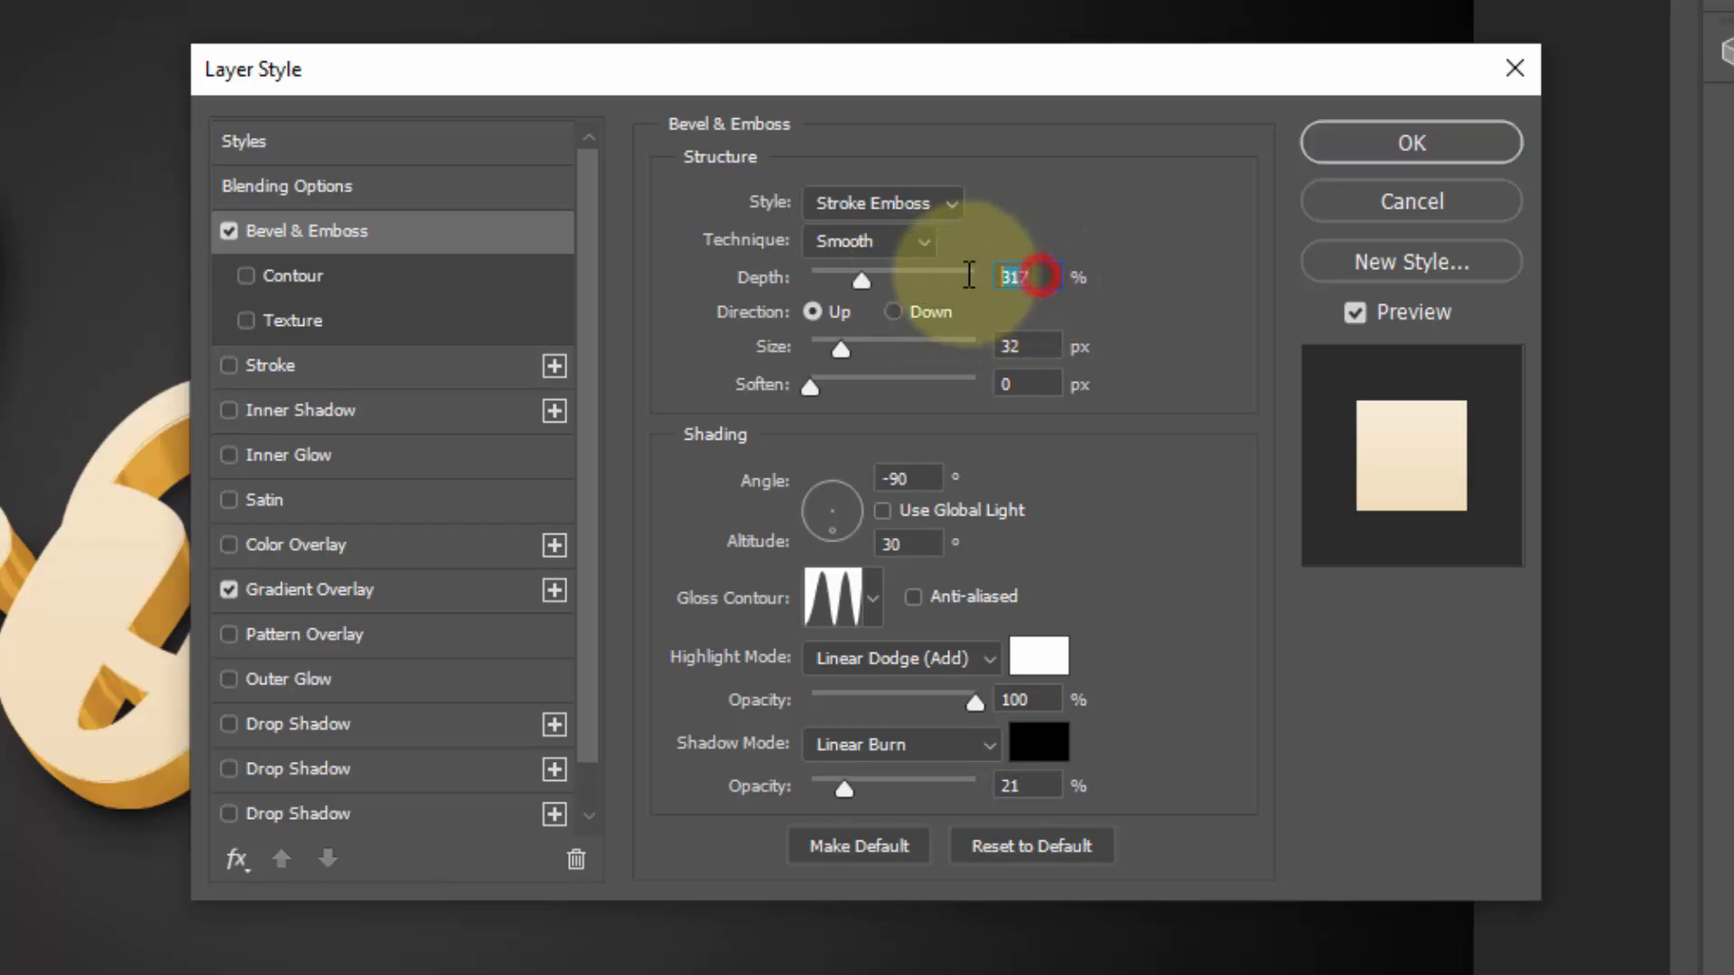
pyautogui.write('388')
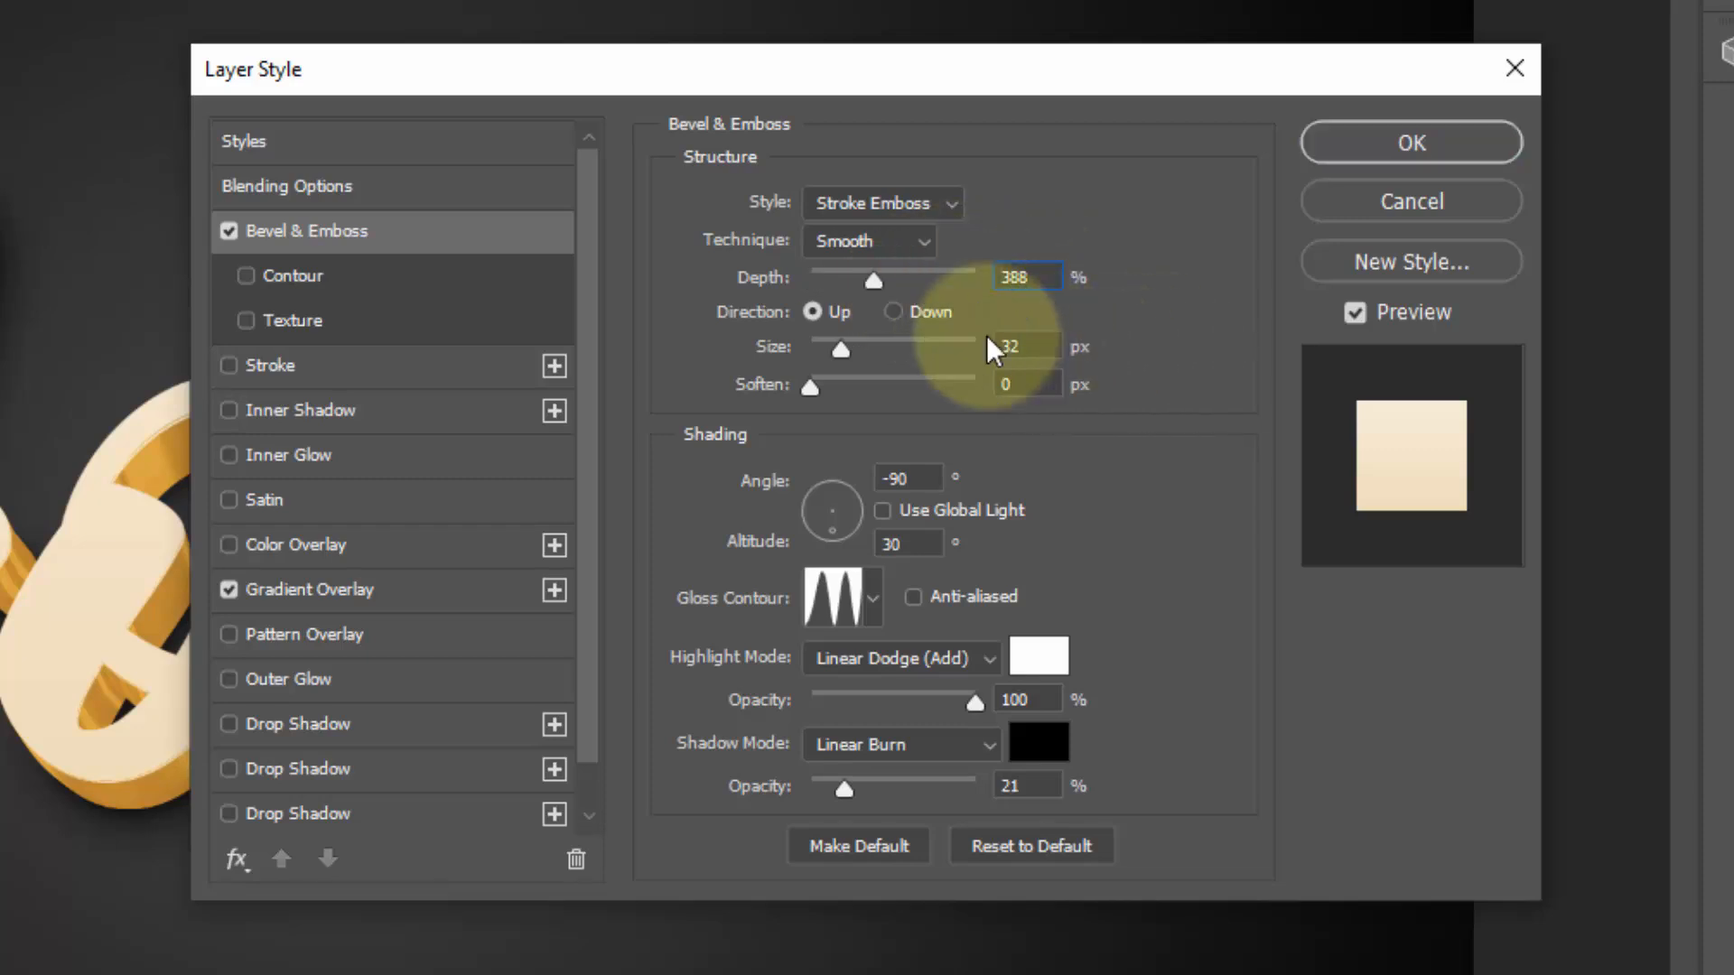
pyautogui.click(905, 316)
pyautogui.click(908, 309)
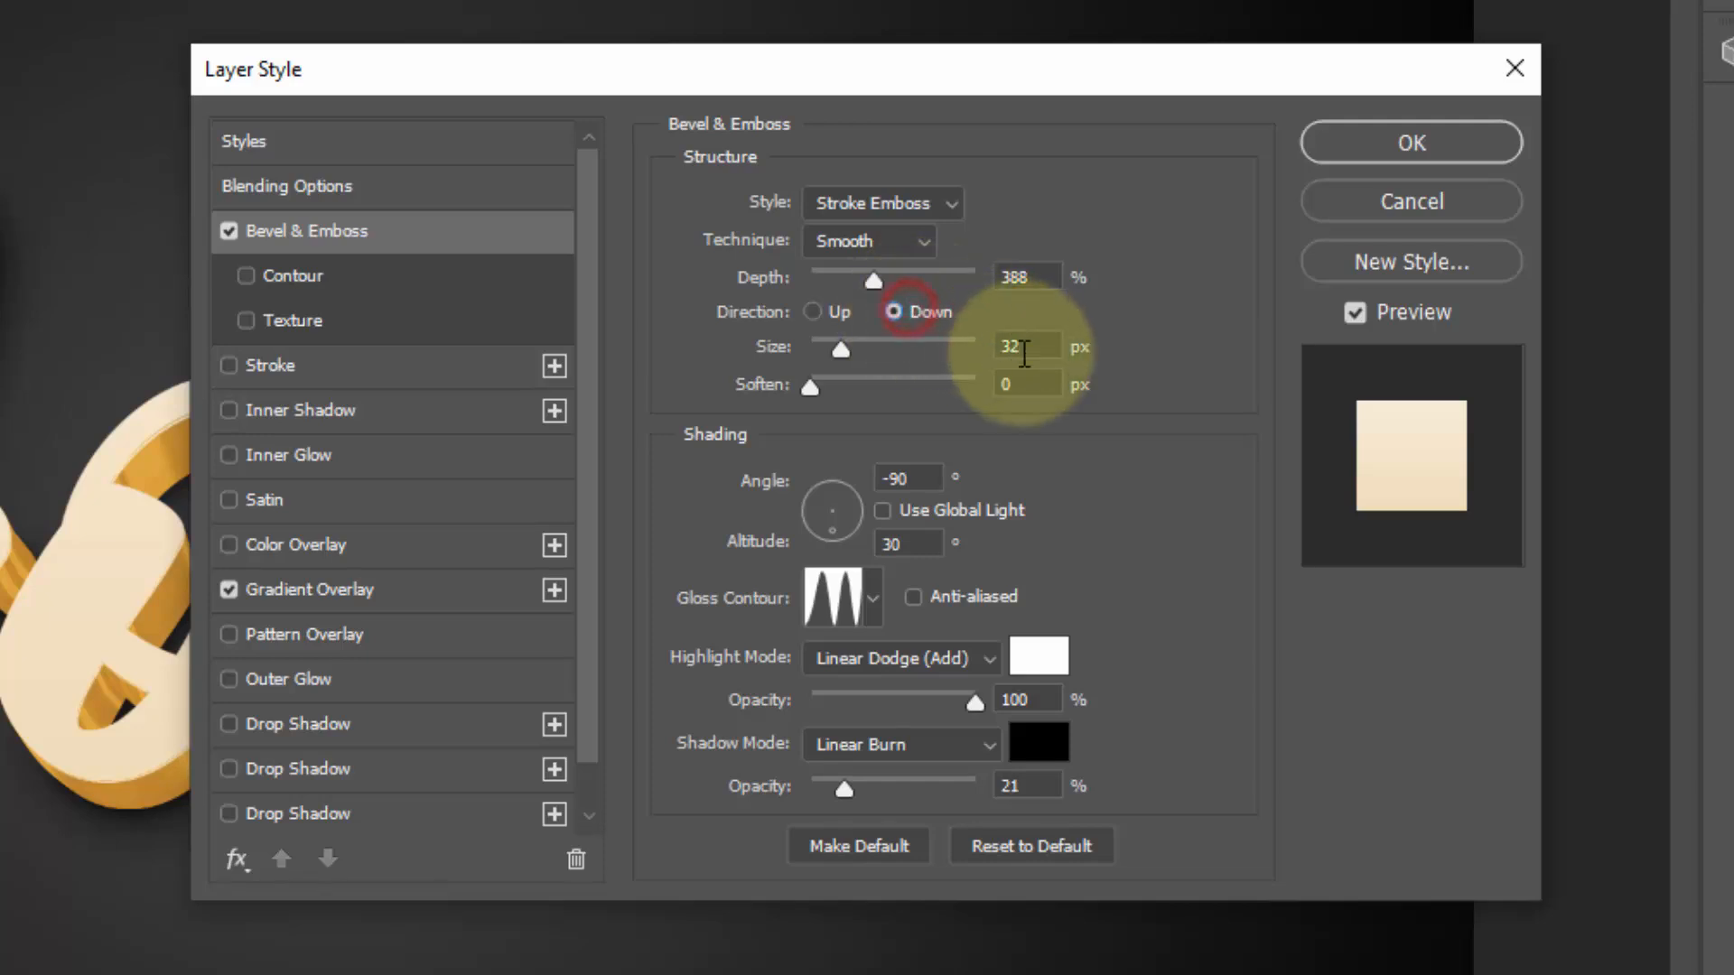
pyautogui.moveTo(1037, 350); pyautogui.dragTo(981, 346)
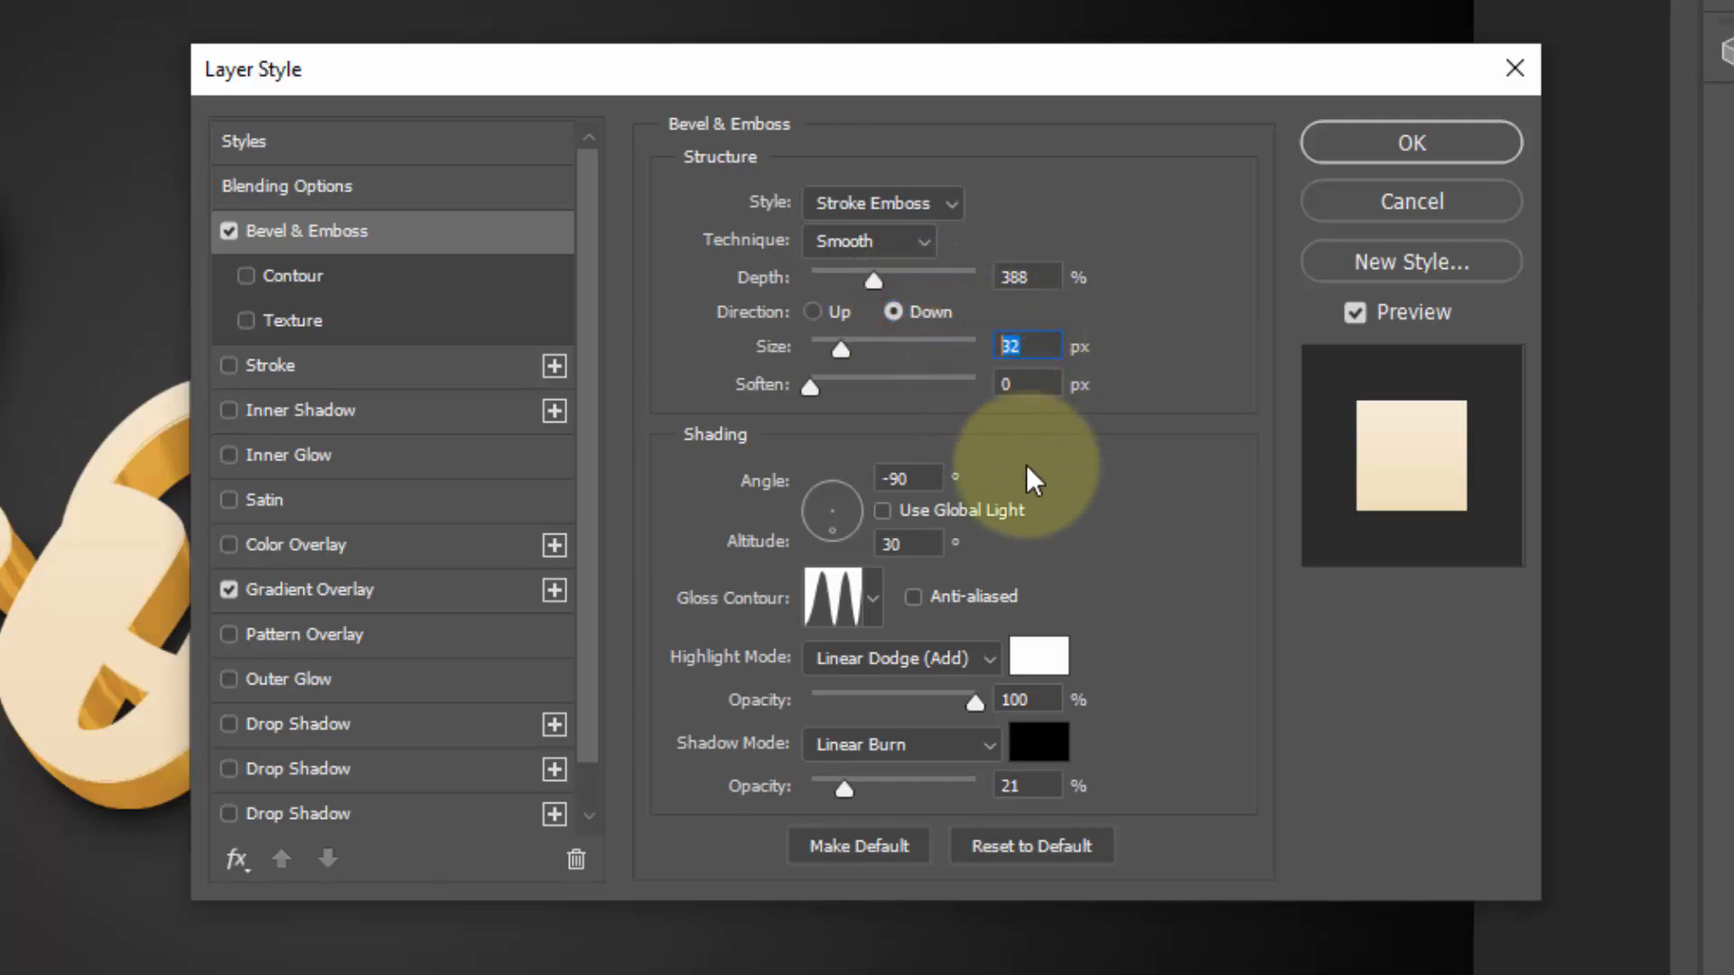
pyautogui.write('8')
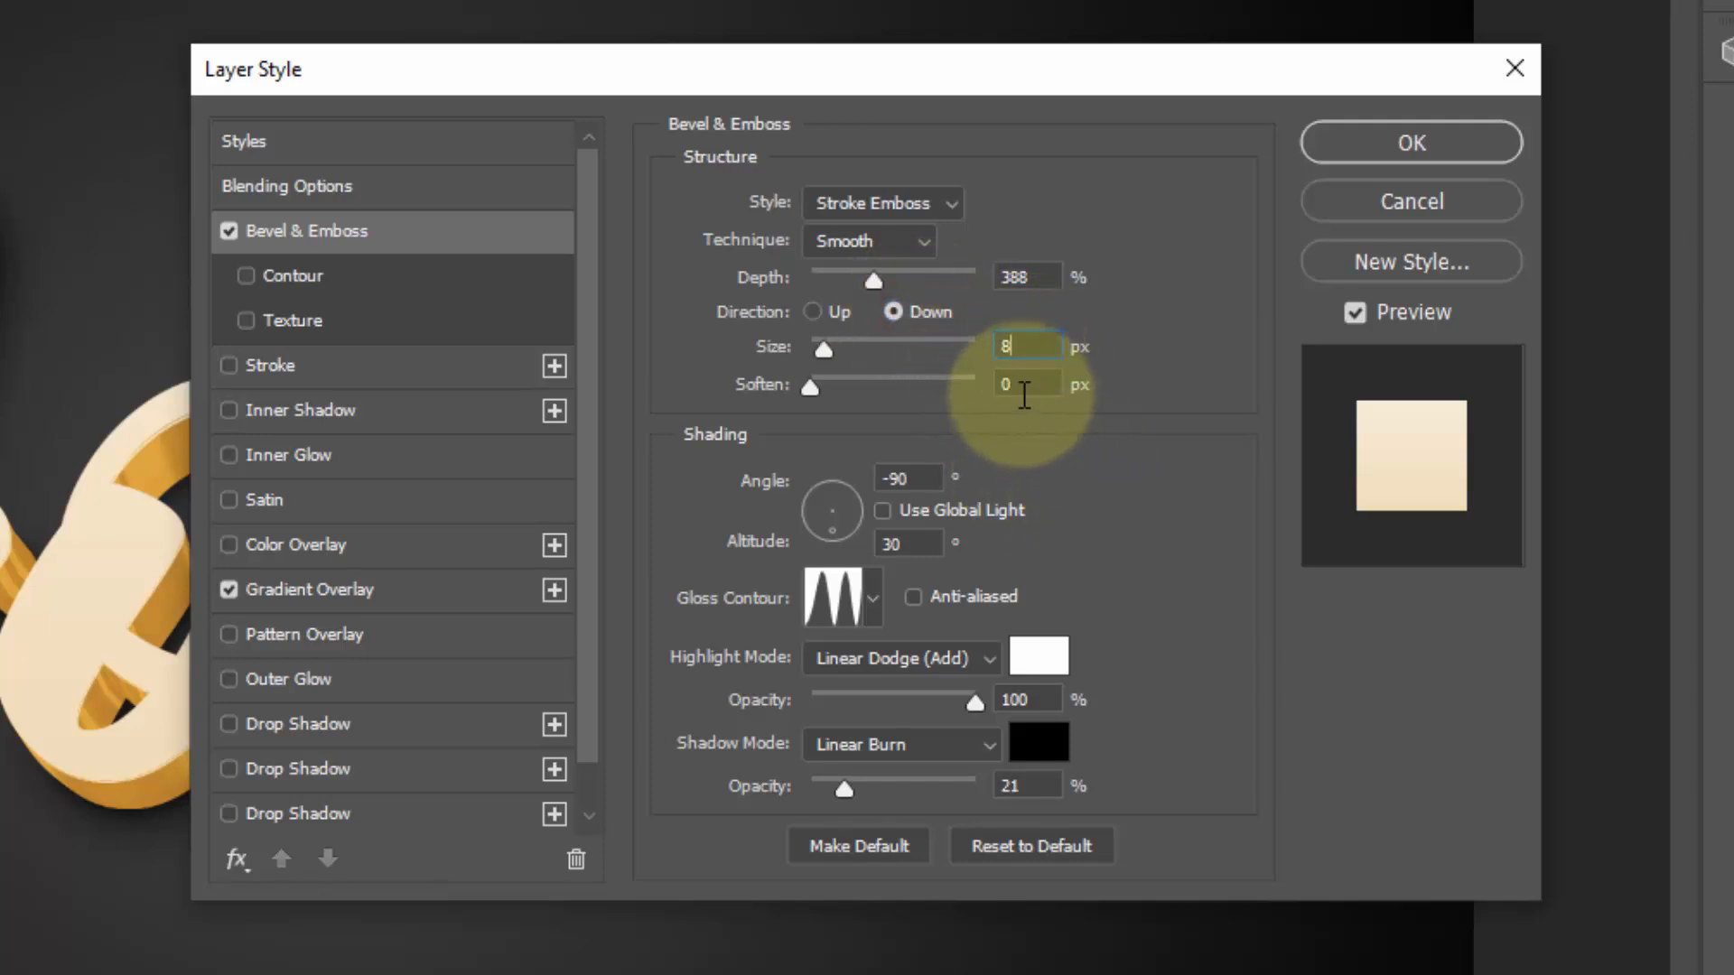
# Set the bevel's shading angle to 90° and its highlight color to #ffce6f.
pyautogui.doubleClick(914, 482)
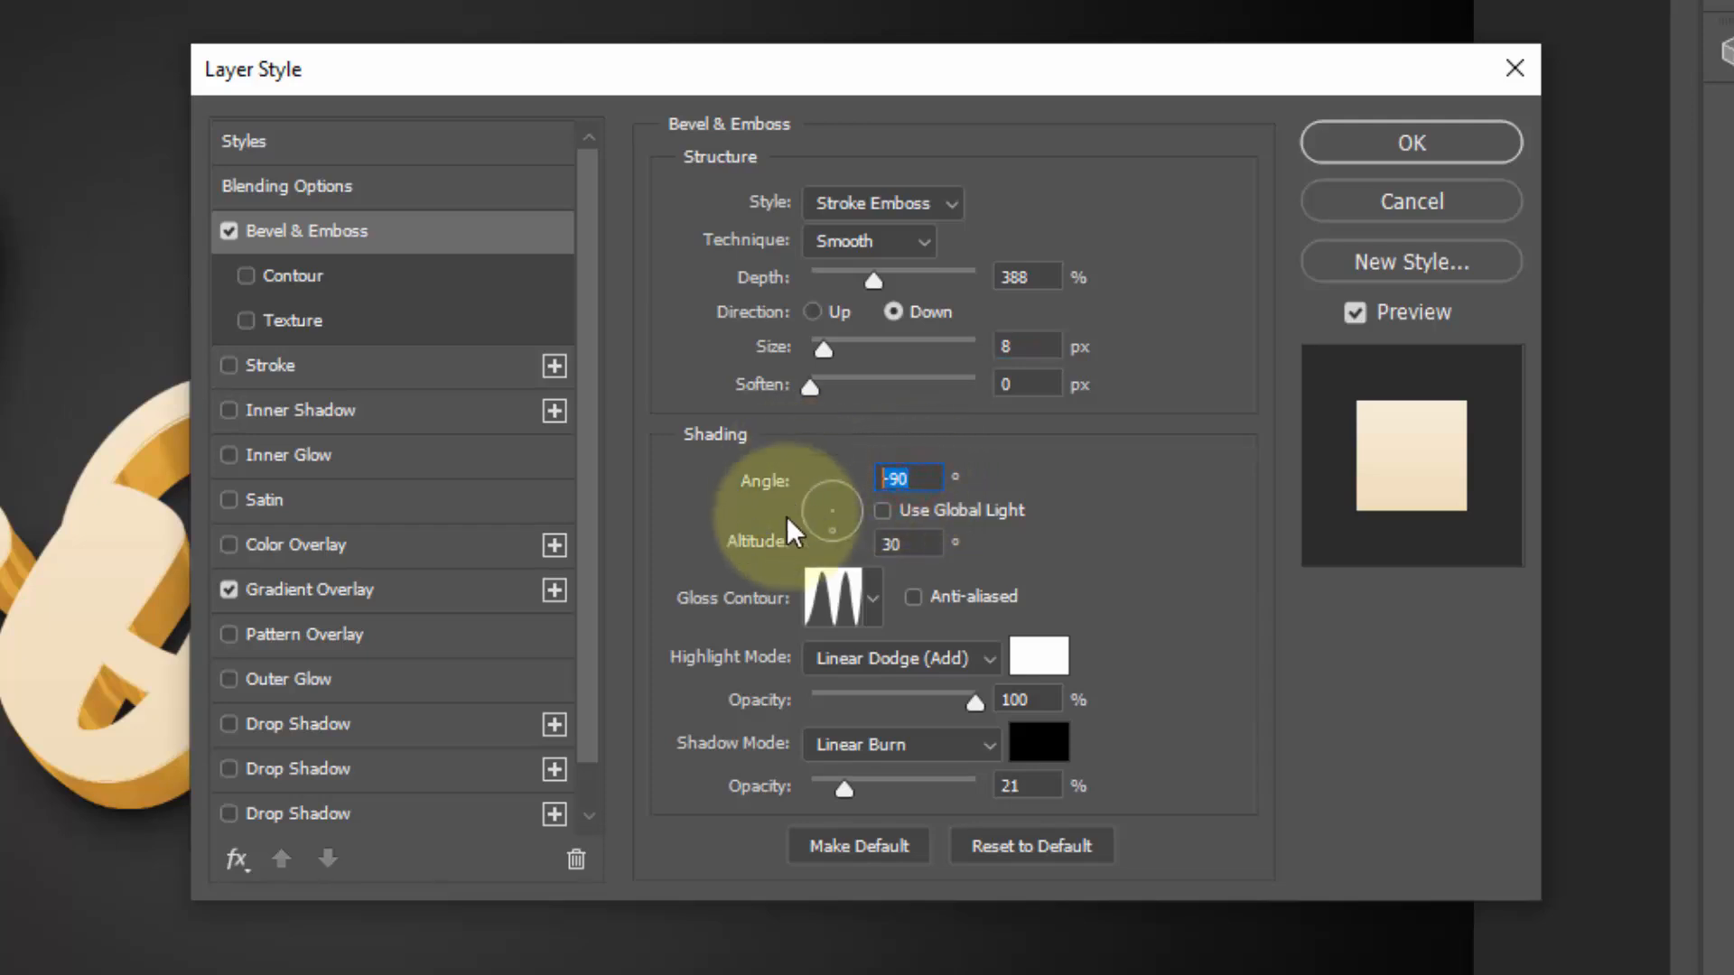
pyautogui.write('90')
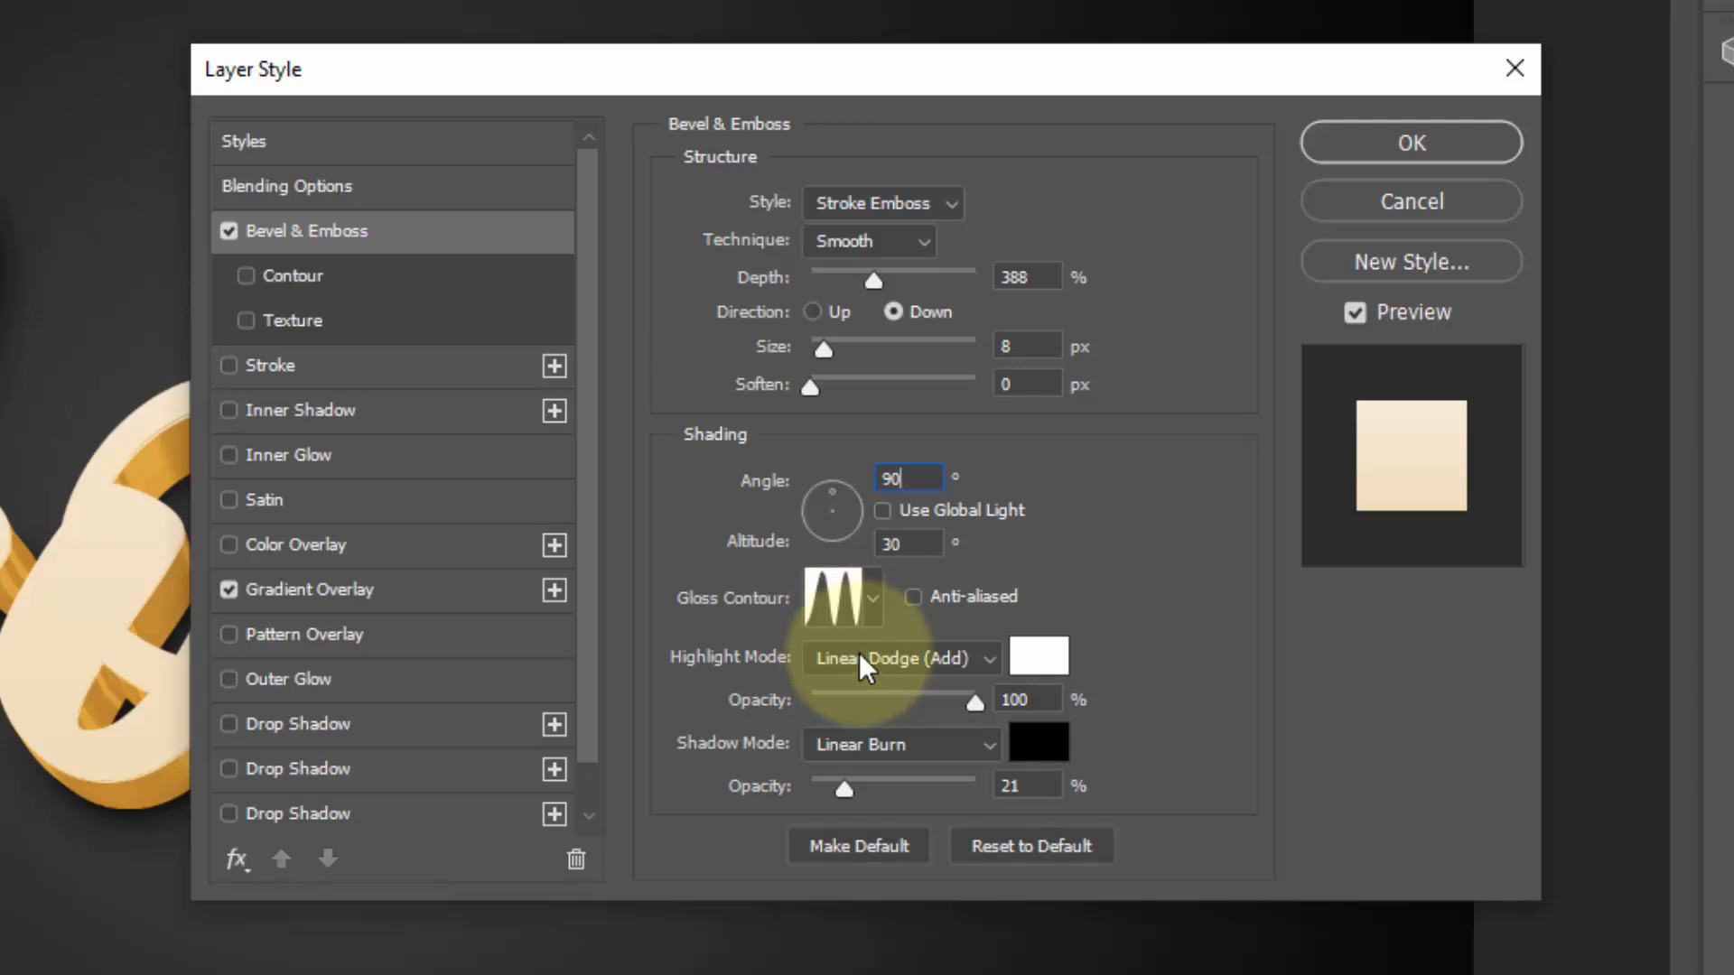
pyautogui.click(1048, 669)
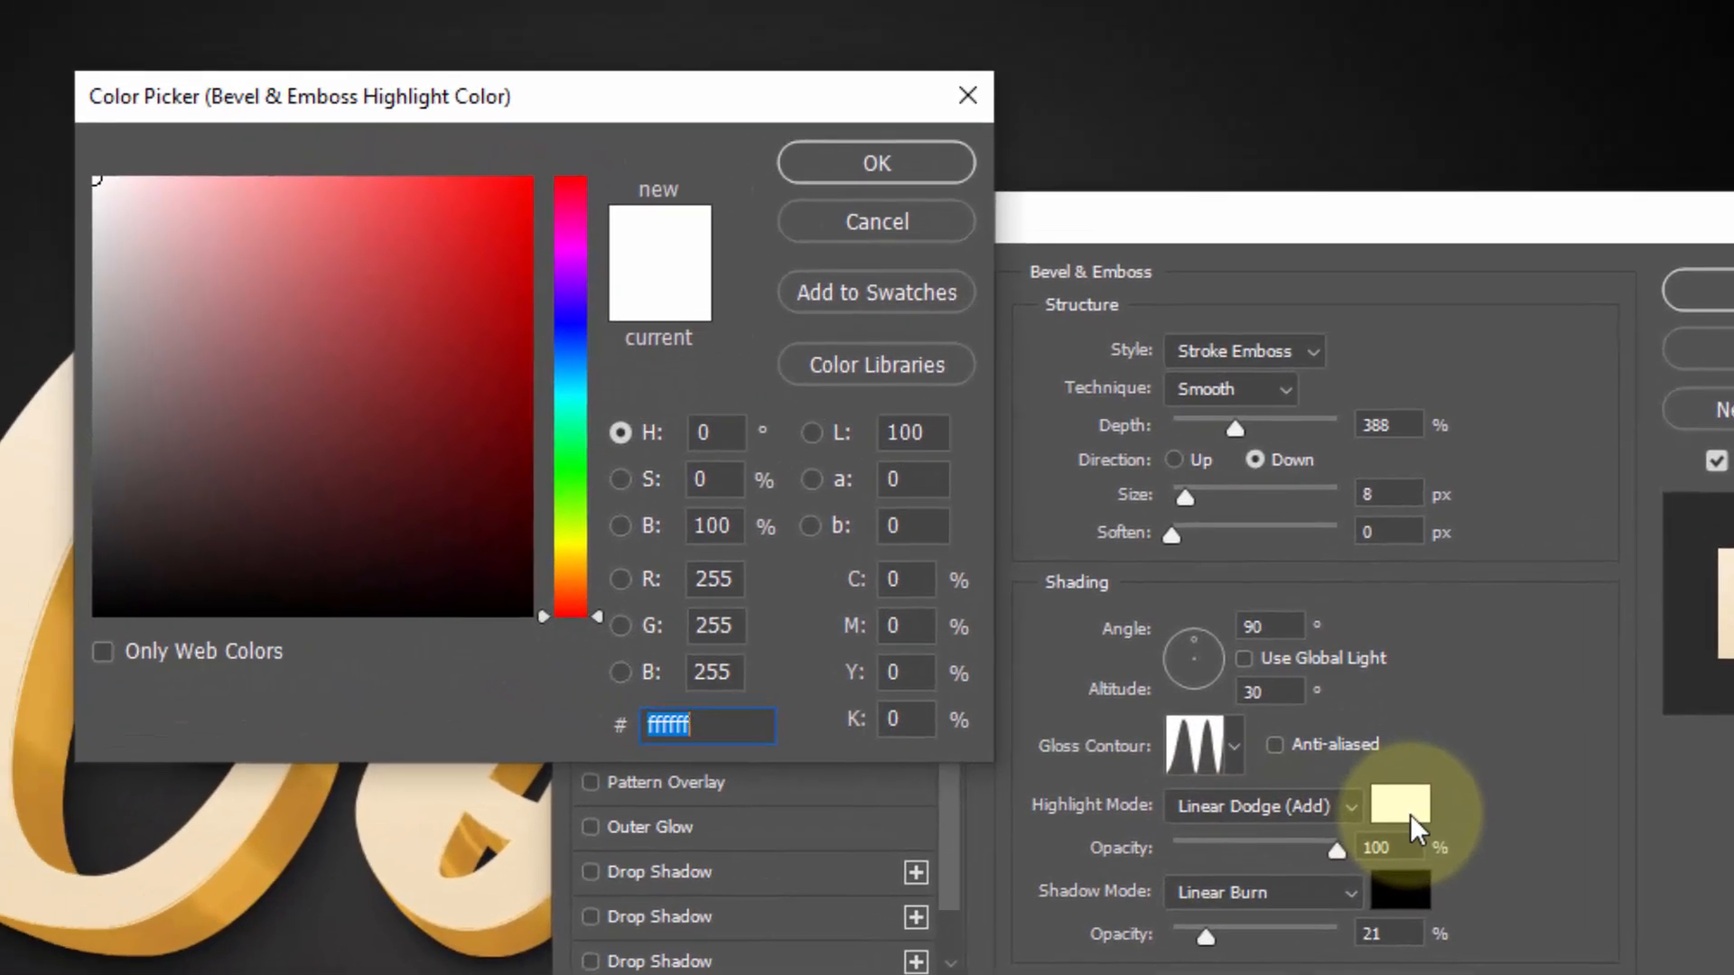
pyautogui.write('ffce')
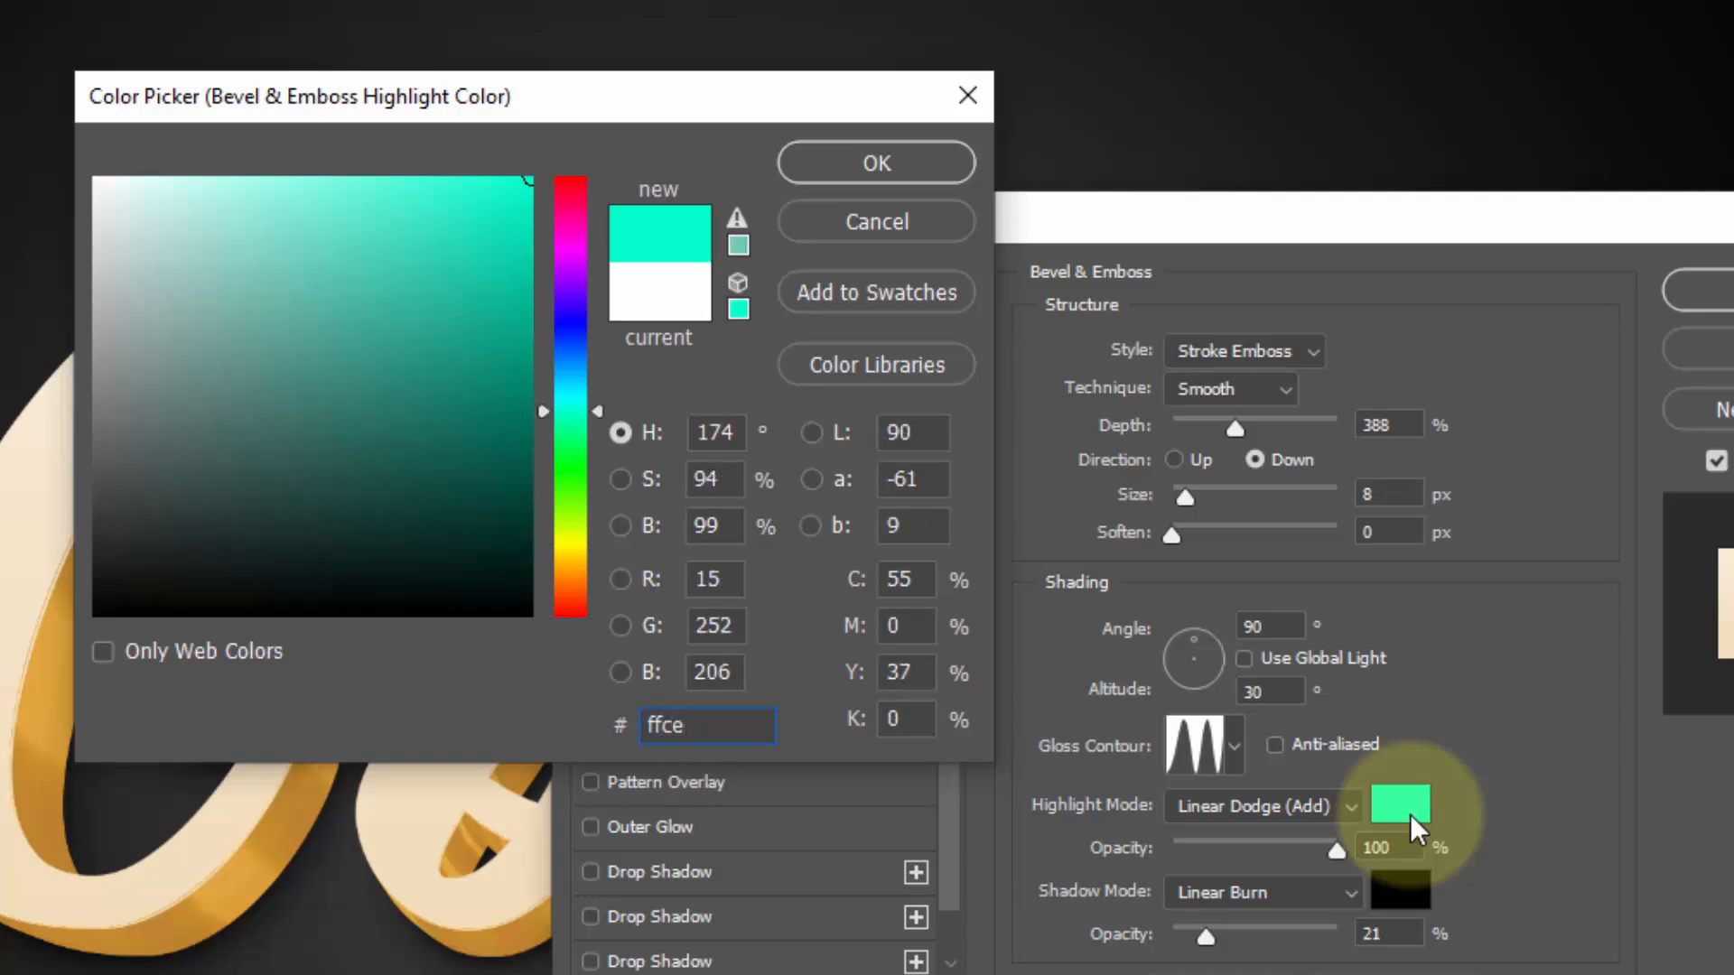
pyautogui.write('6f')
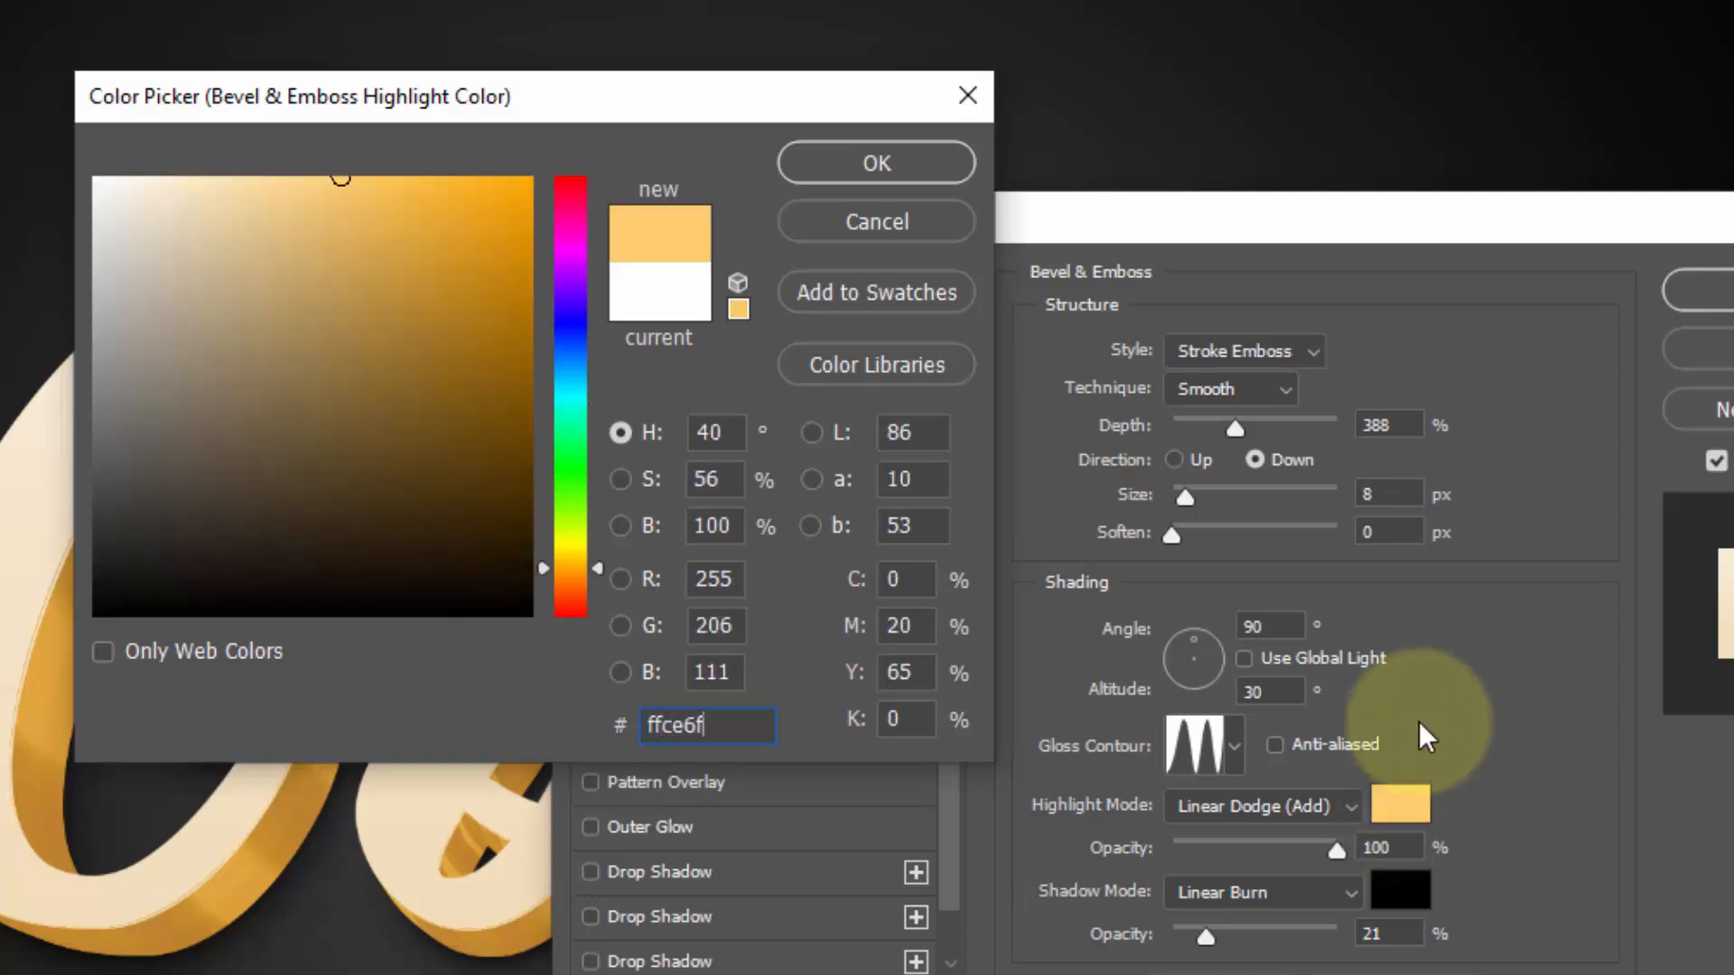
pyautogui.click(916, 138)
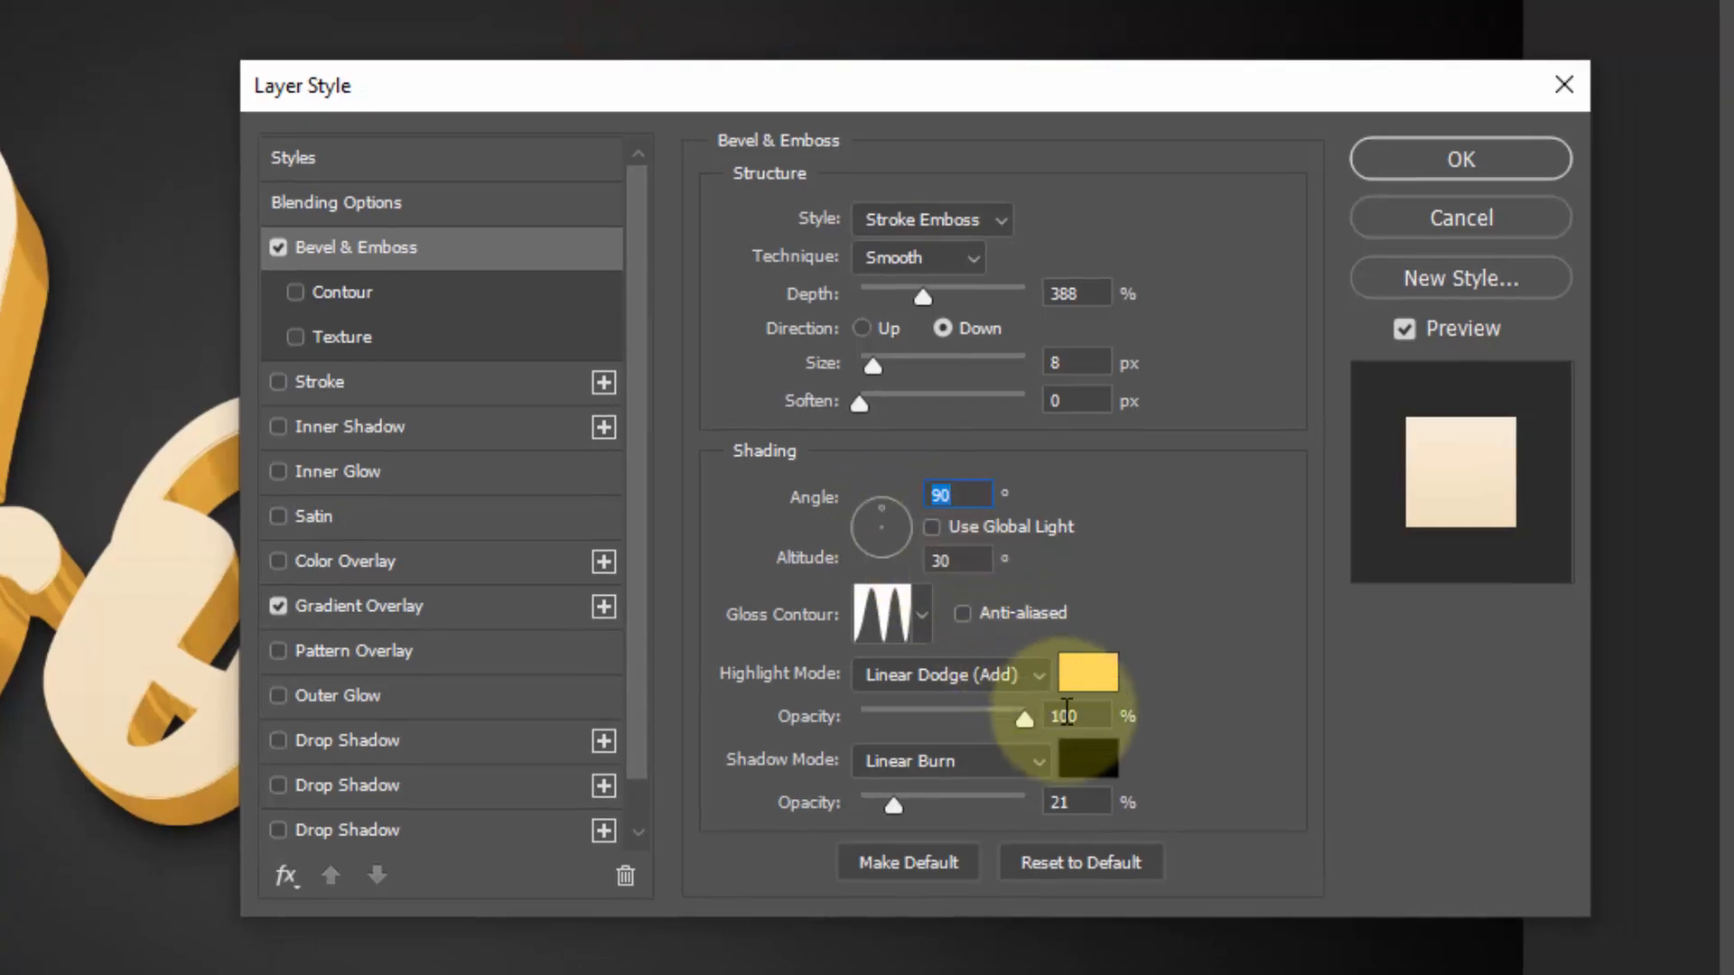
# Set the bevel's highlight opacity to 48% and its shadow opacity to 37%.
pyautogui.doubleClick(1084, 715)
pyautogui.write('48')
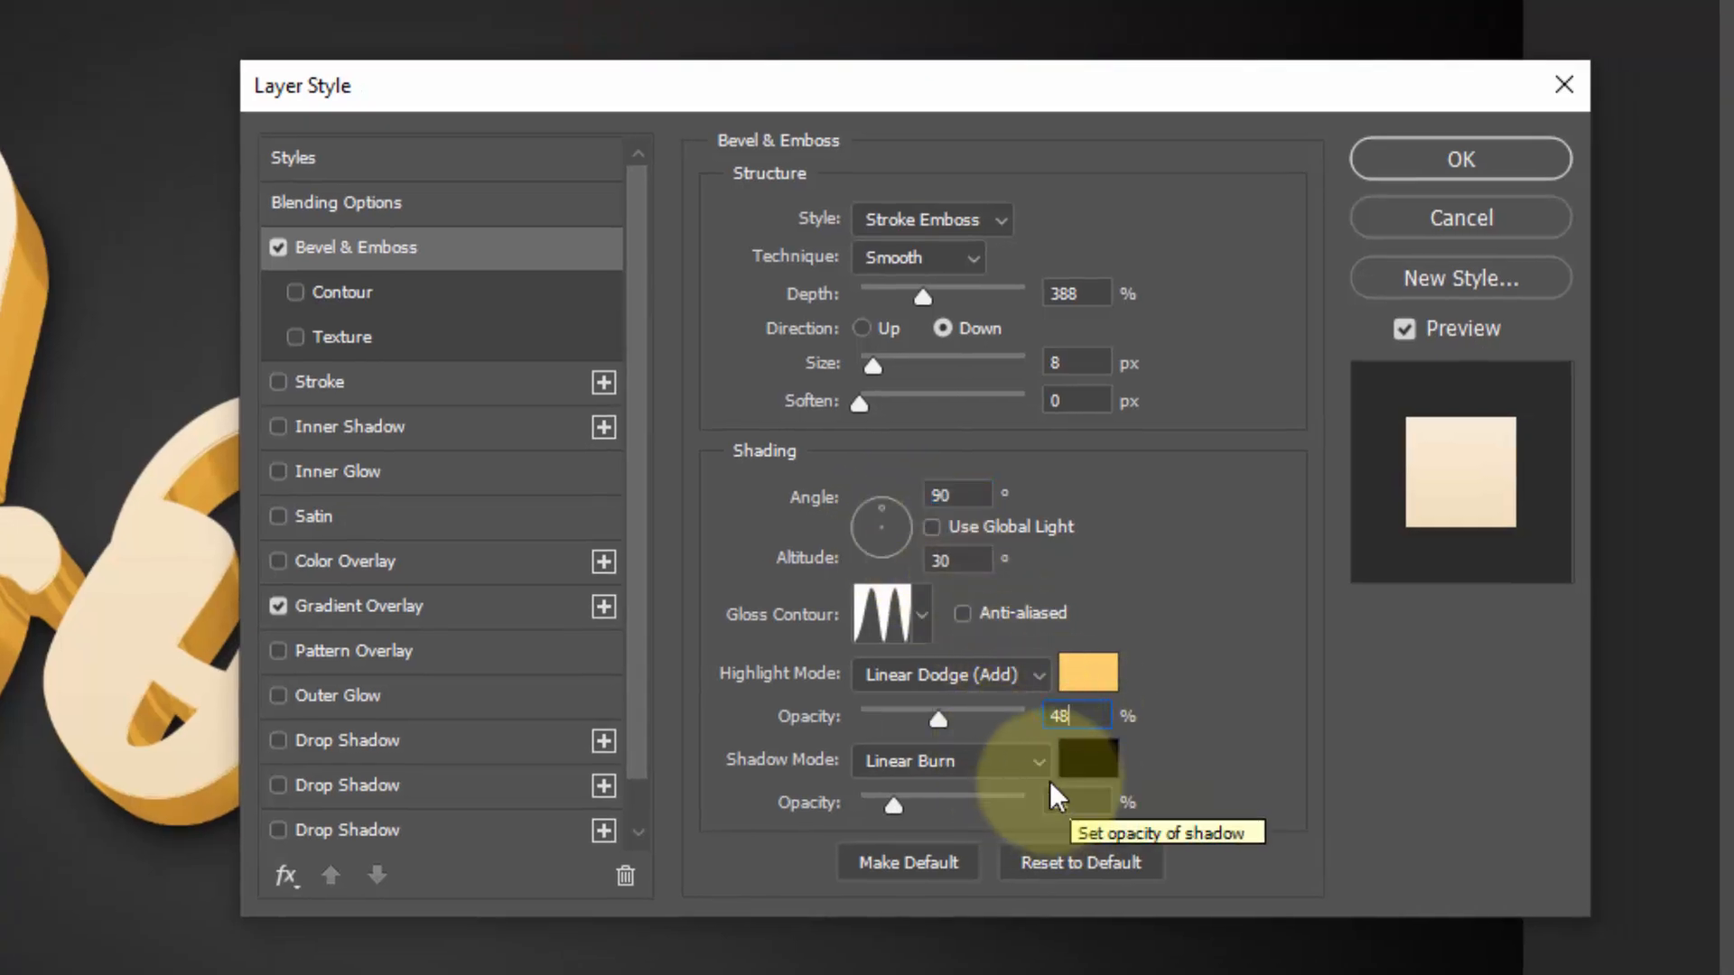
pyautogui.click(1095, 804)
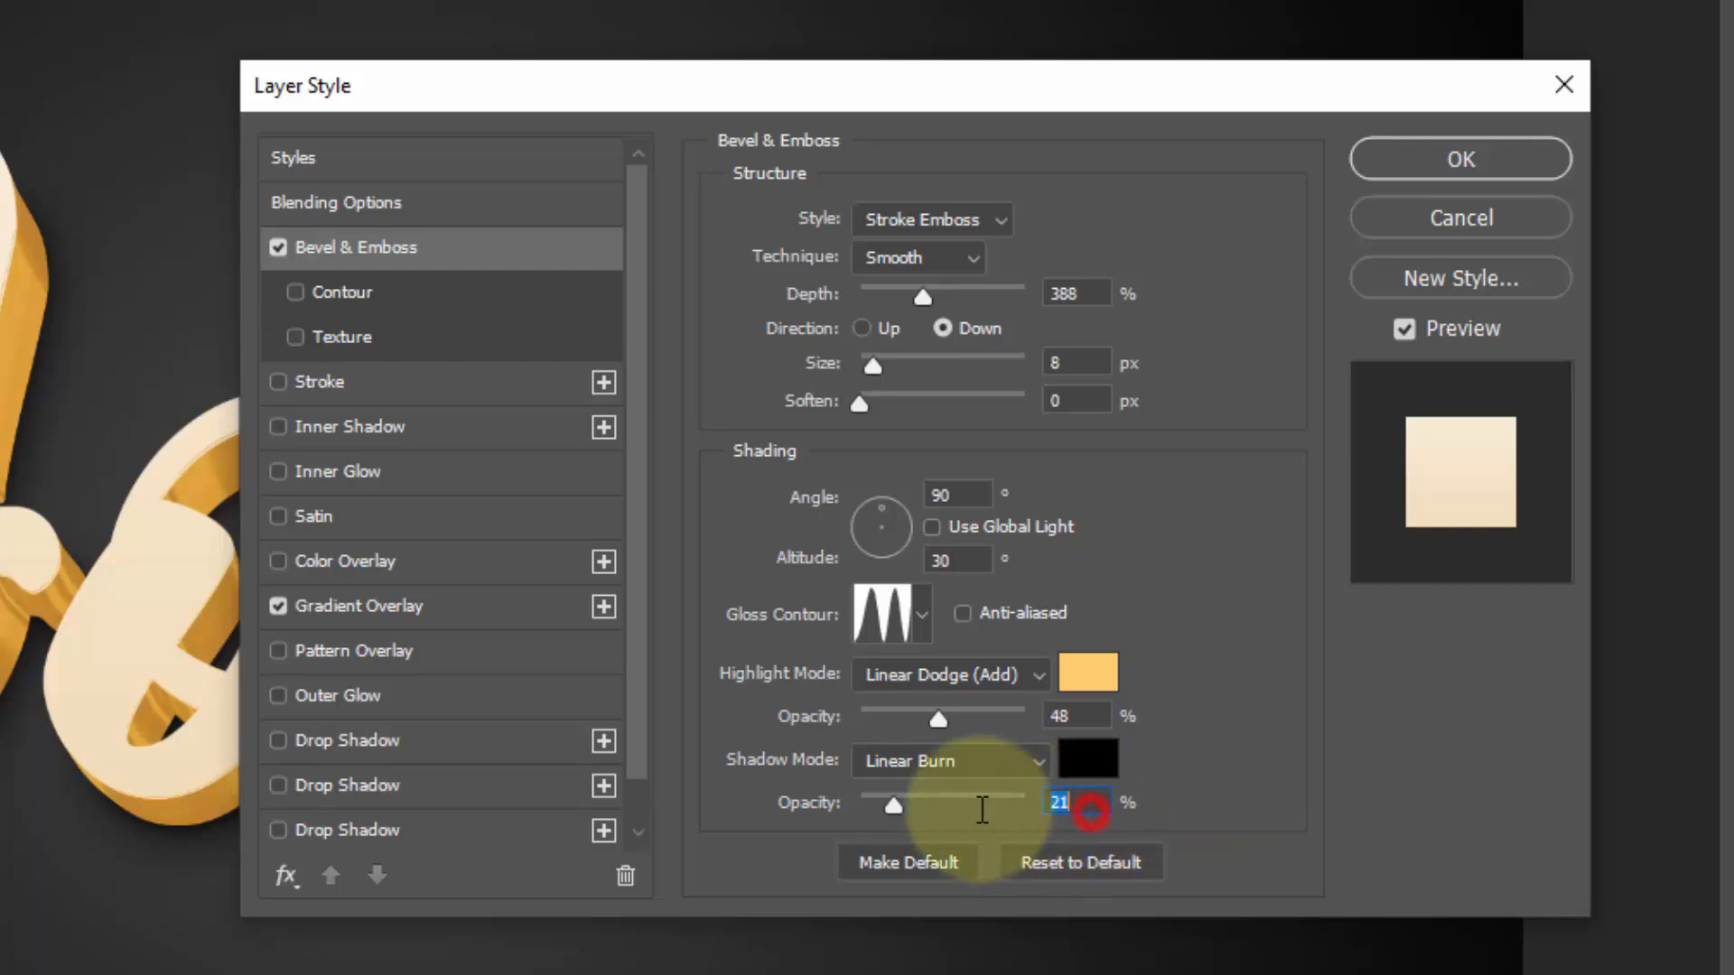
pyautogui.write('37')
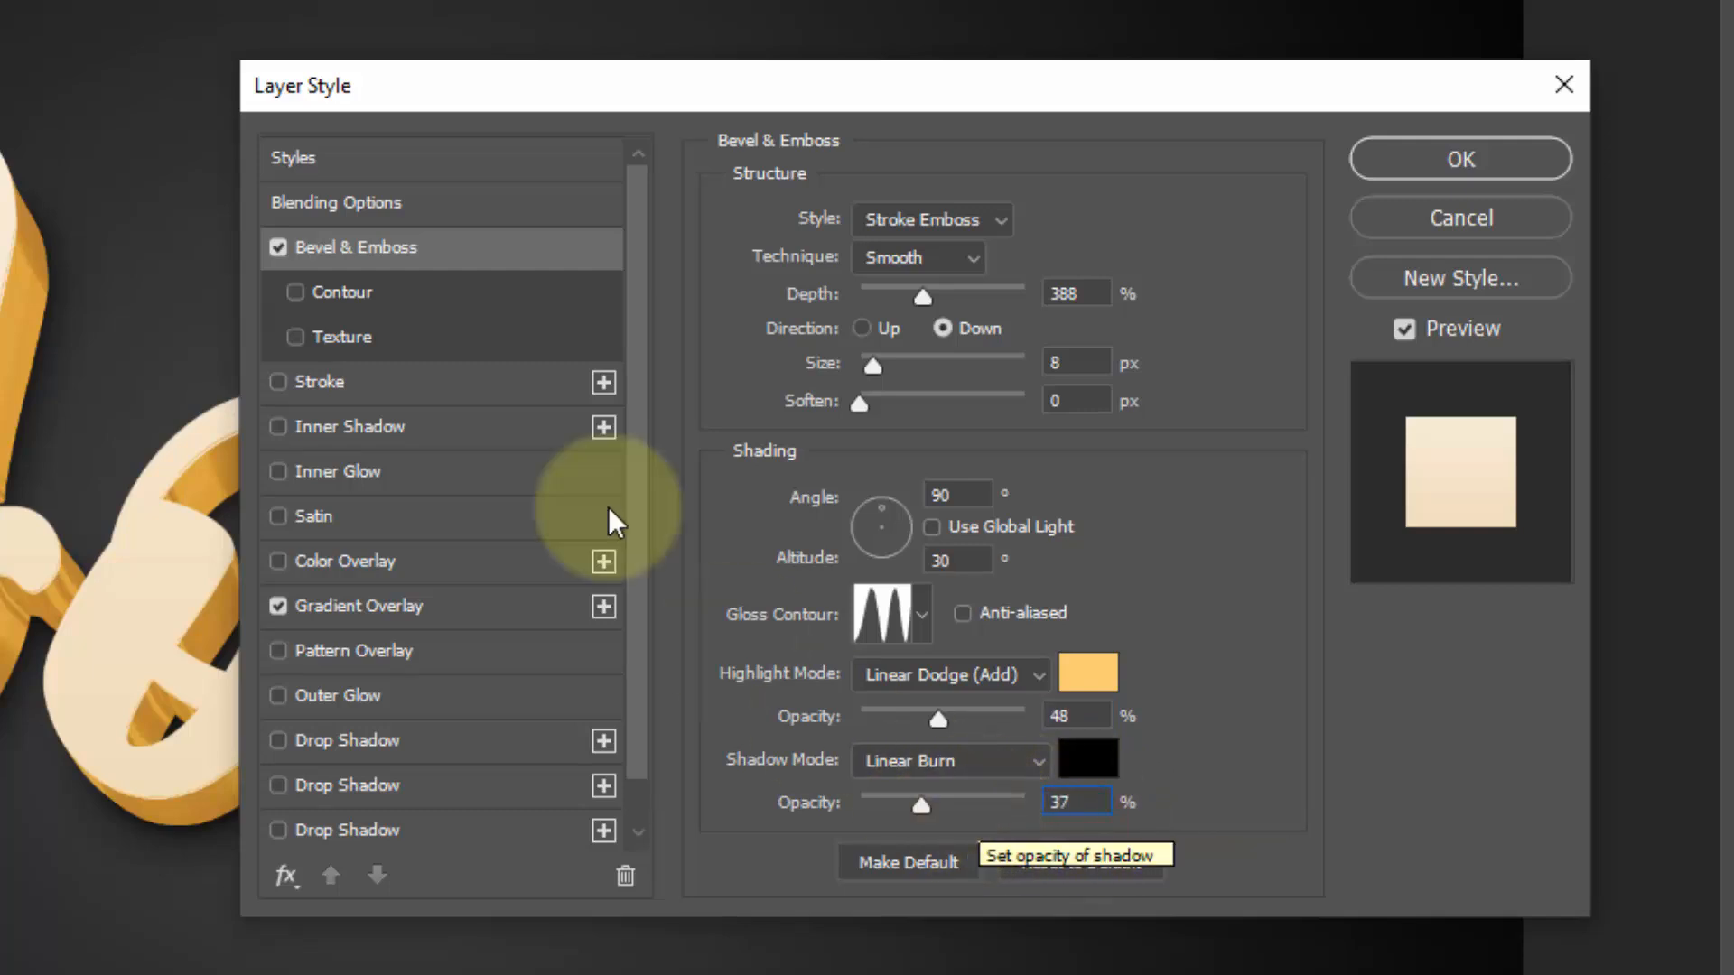
# Enable the Gold copy 37 bevel's contour and set its range to 100%.
pyautogui.click(374, 290)
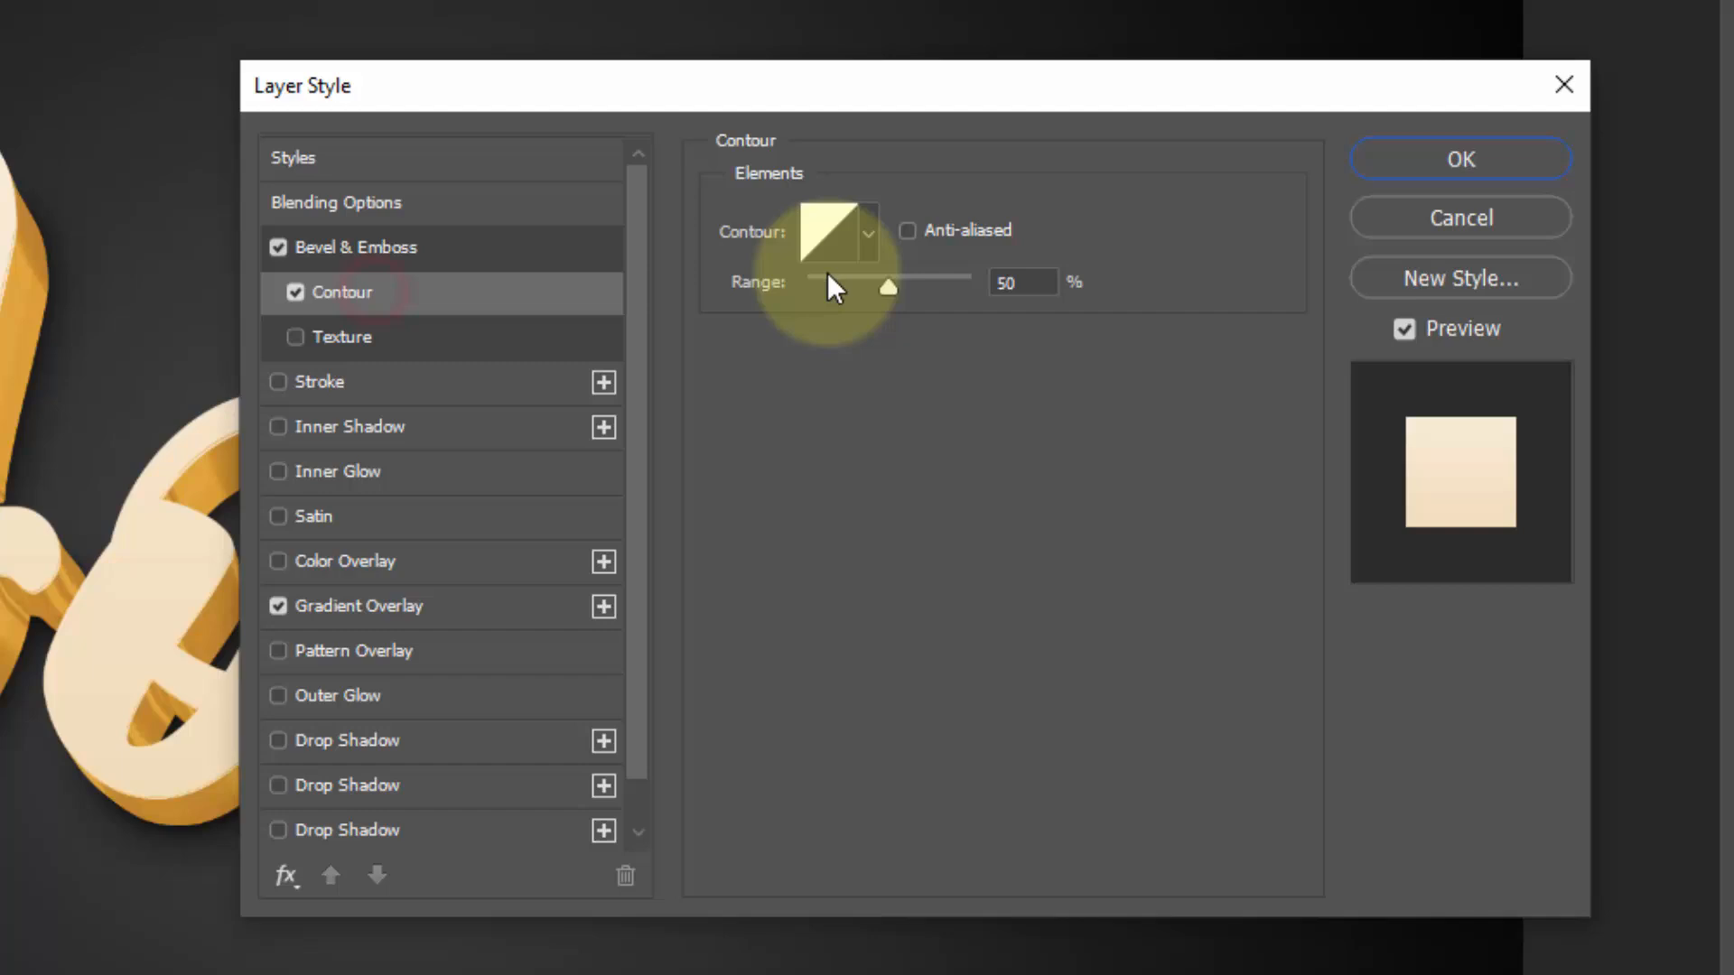
pyautogui.click(1029, 281)
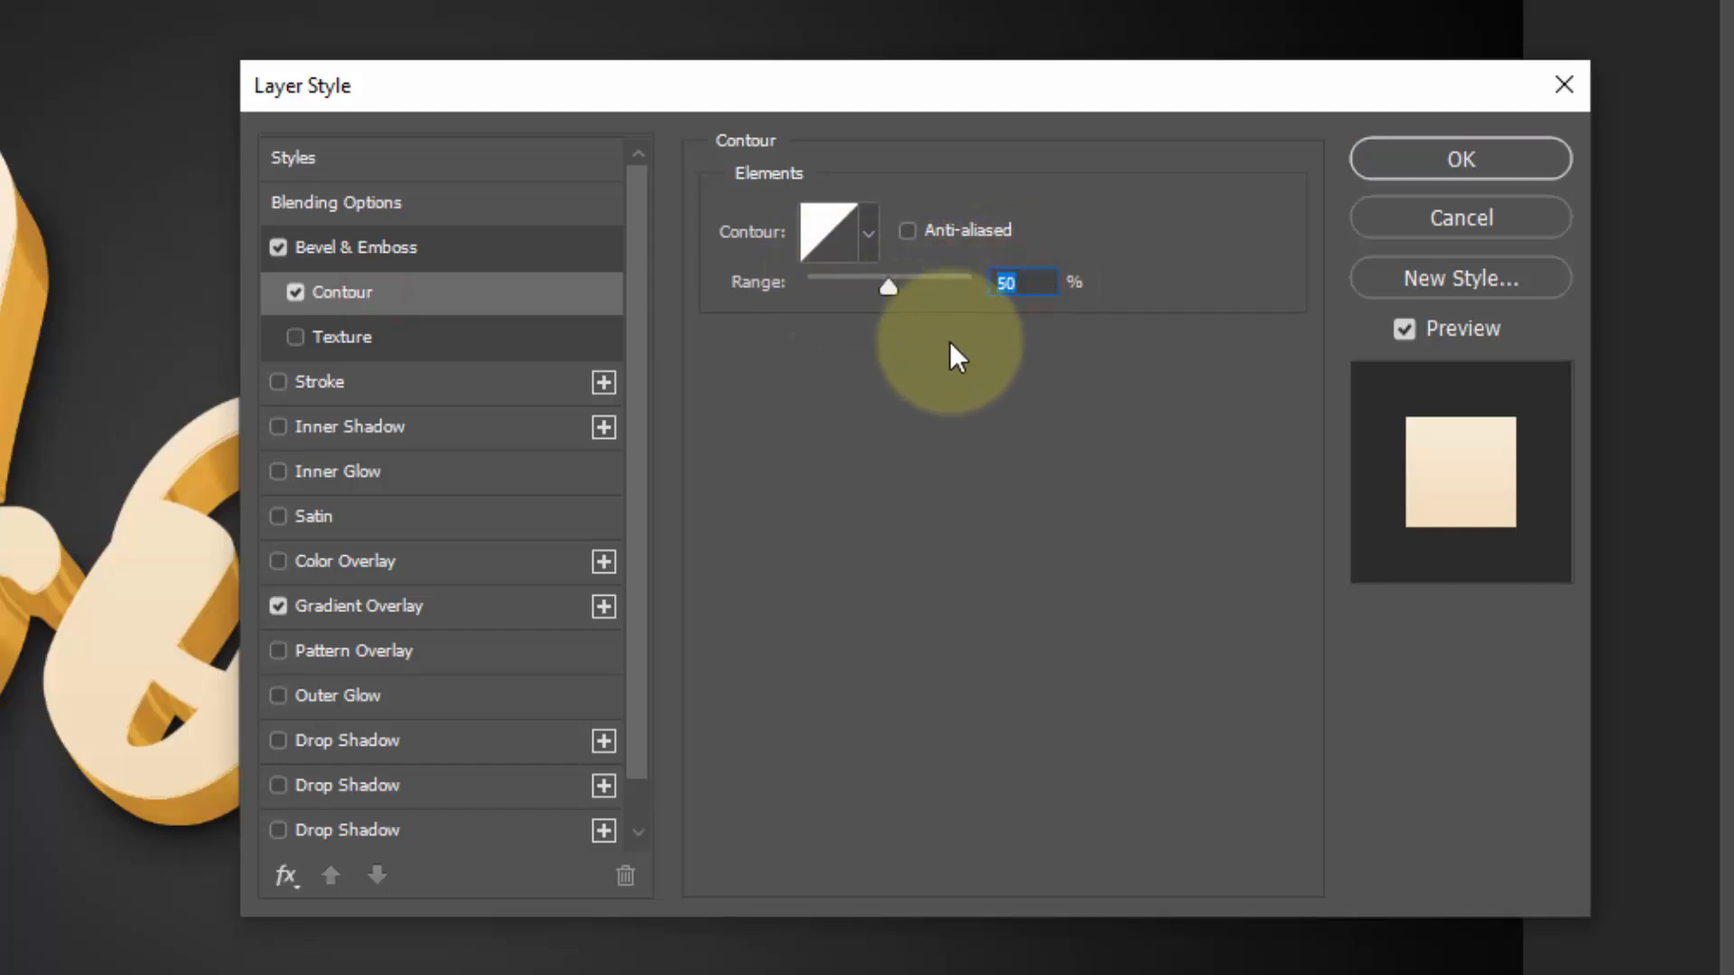
pyautogui.write('100')
# Add a 10 px inside stroke in #de9e31 to the Gold copy 37 layer.
pyautogui.click(363, 386)
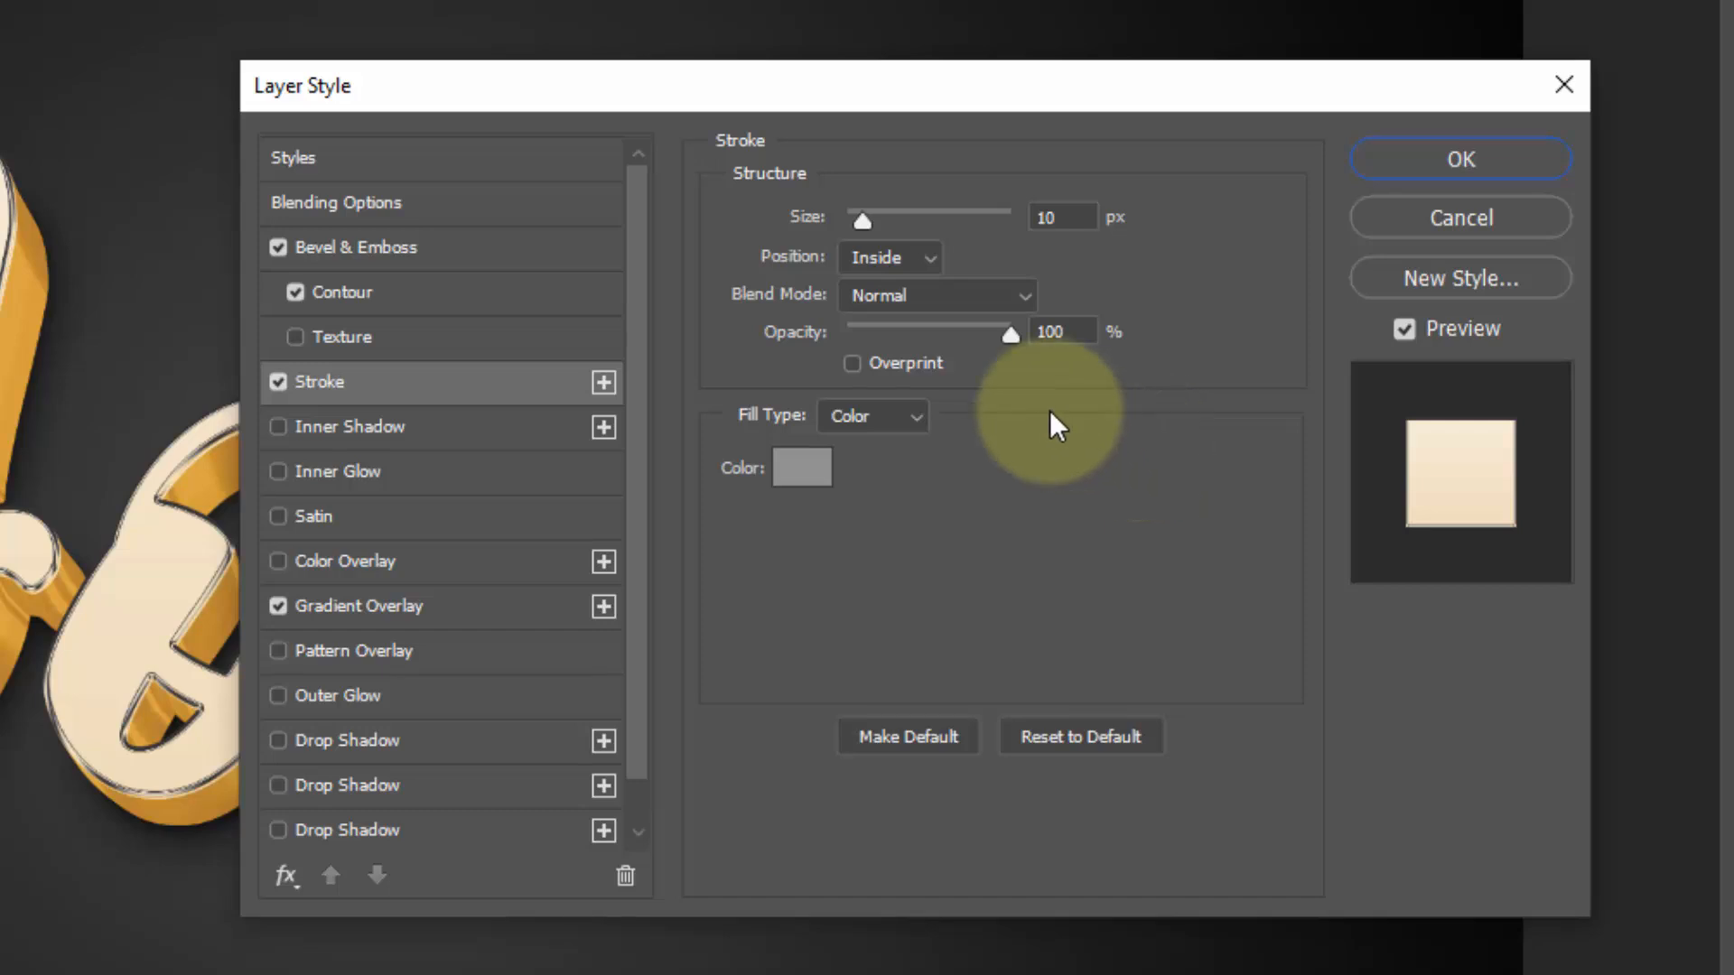
pyautogui.click(803, 469)
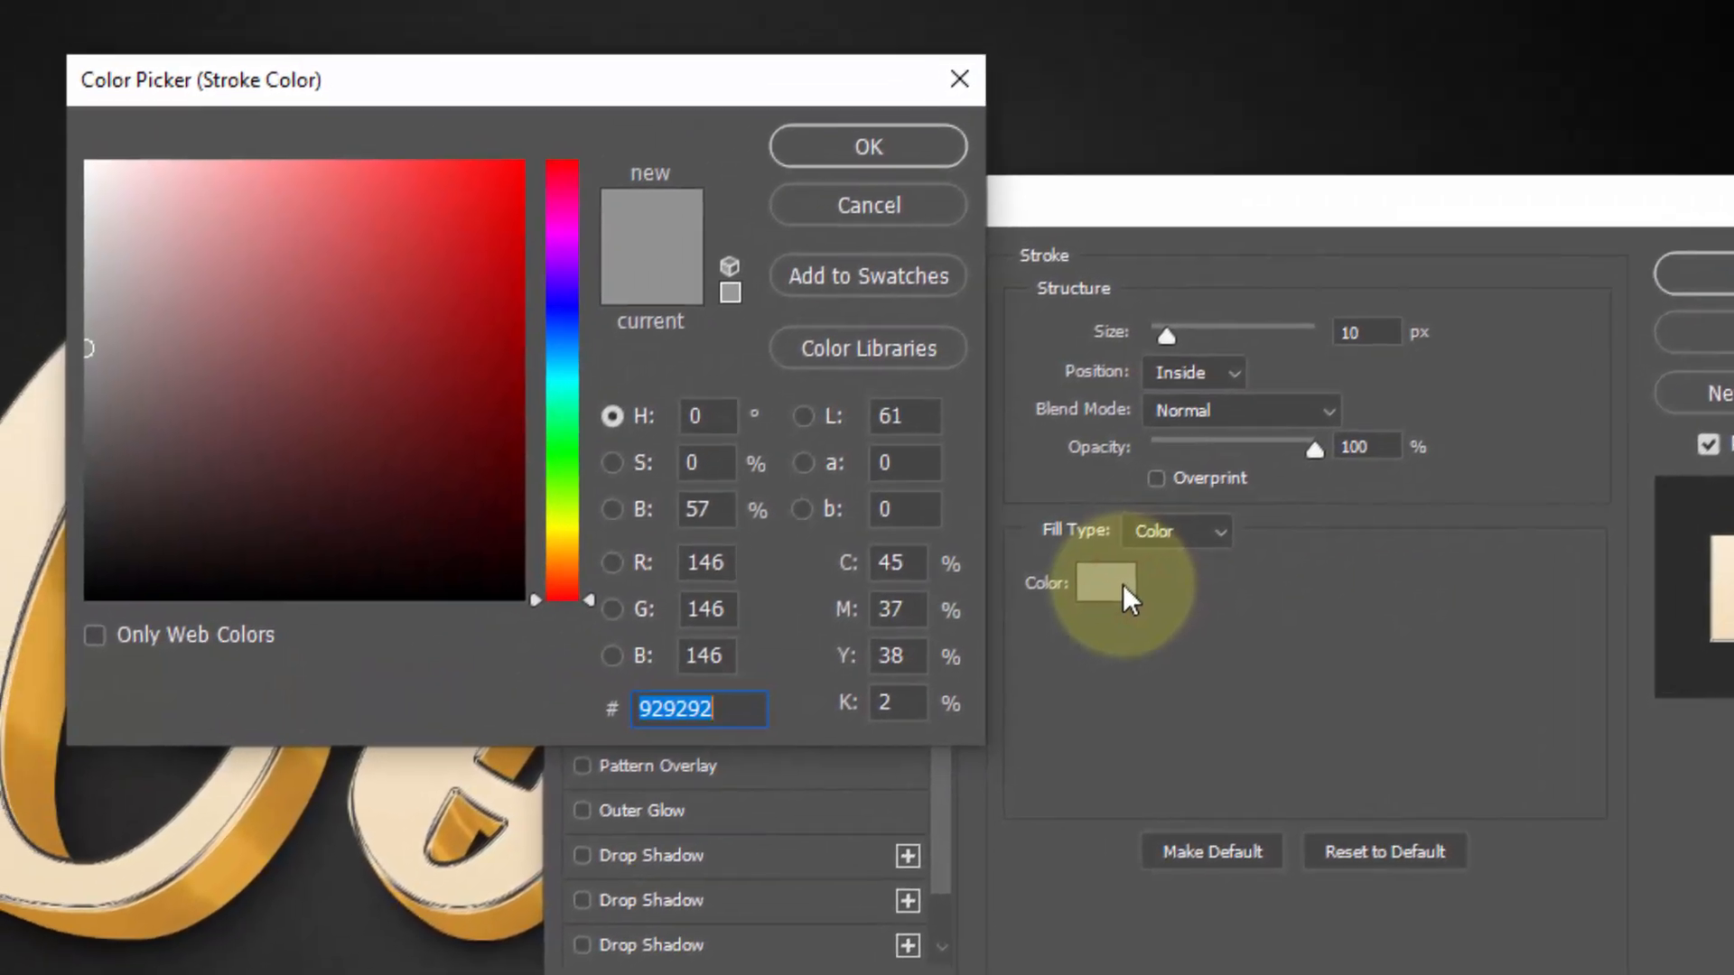
pyautogui.write('de')
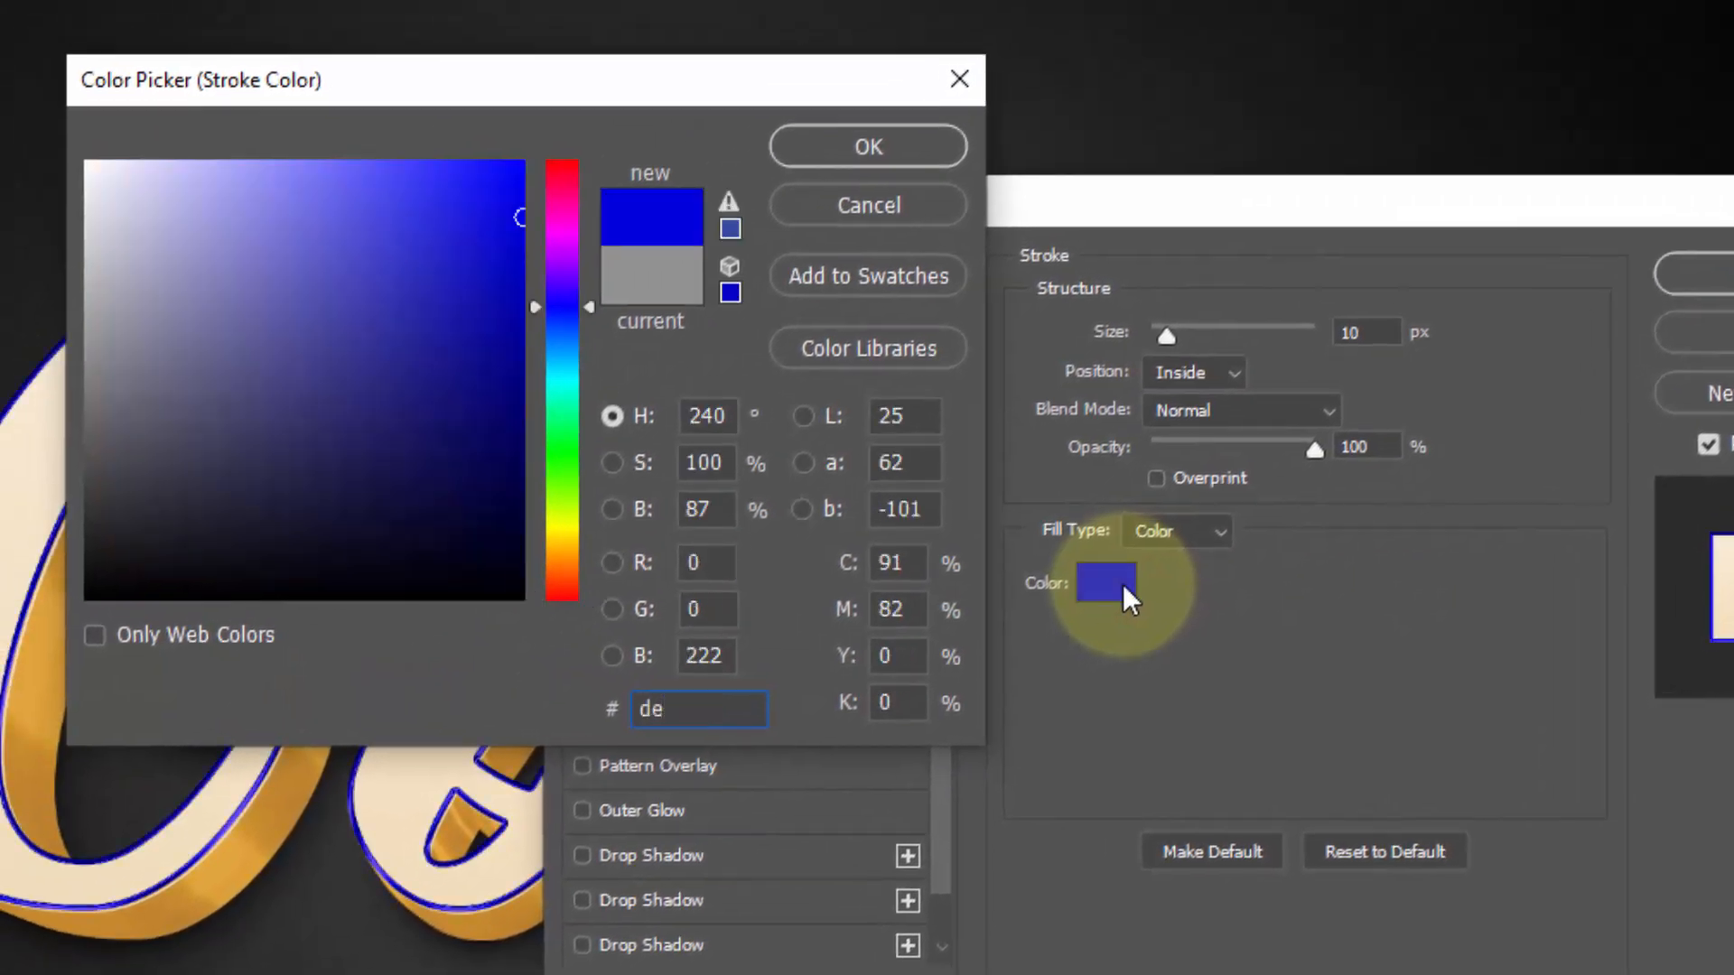
pyautogui.write('9e31')
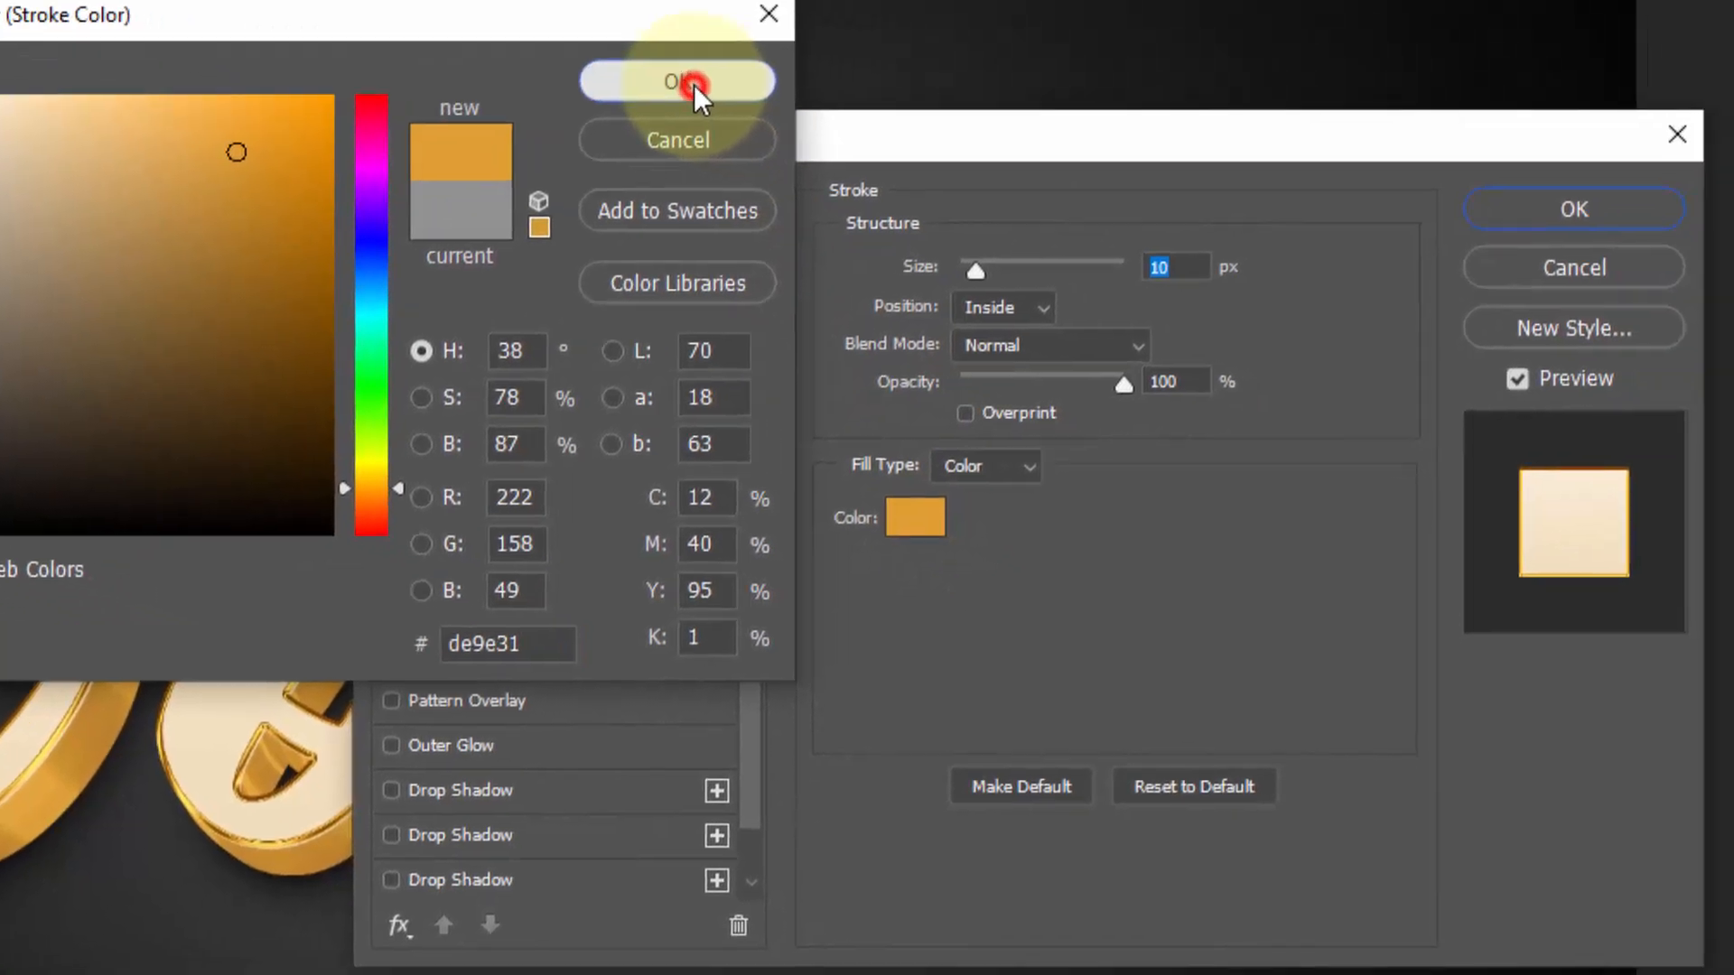
pyautogui.click(868, 146)
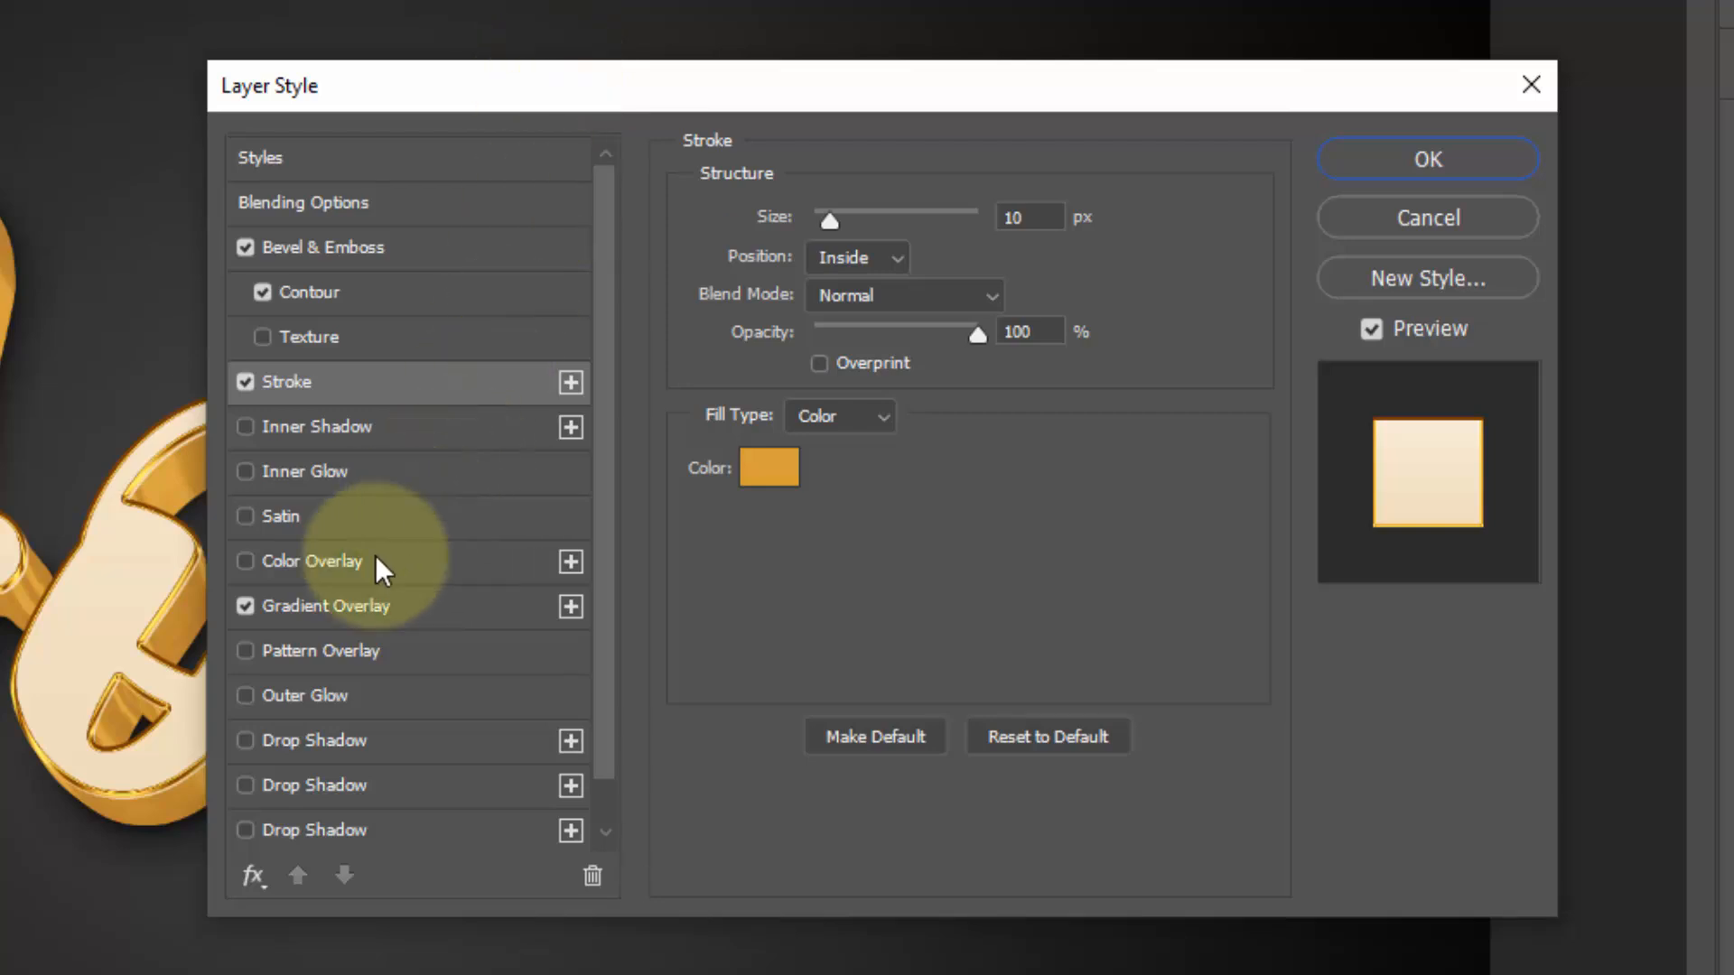
# Turn off the Gold copy 37 layer's gradient overlay, apply the style and make the Gold copy 38 layer visible.
pyautogui.click(245, 605)
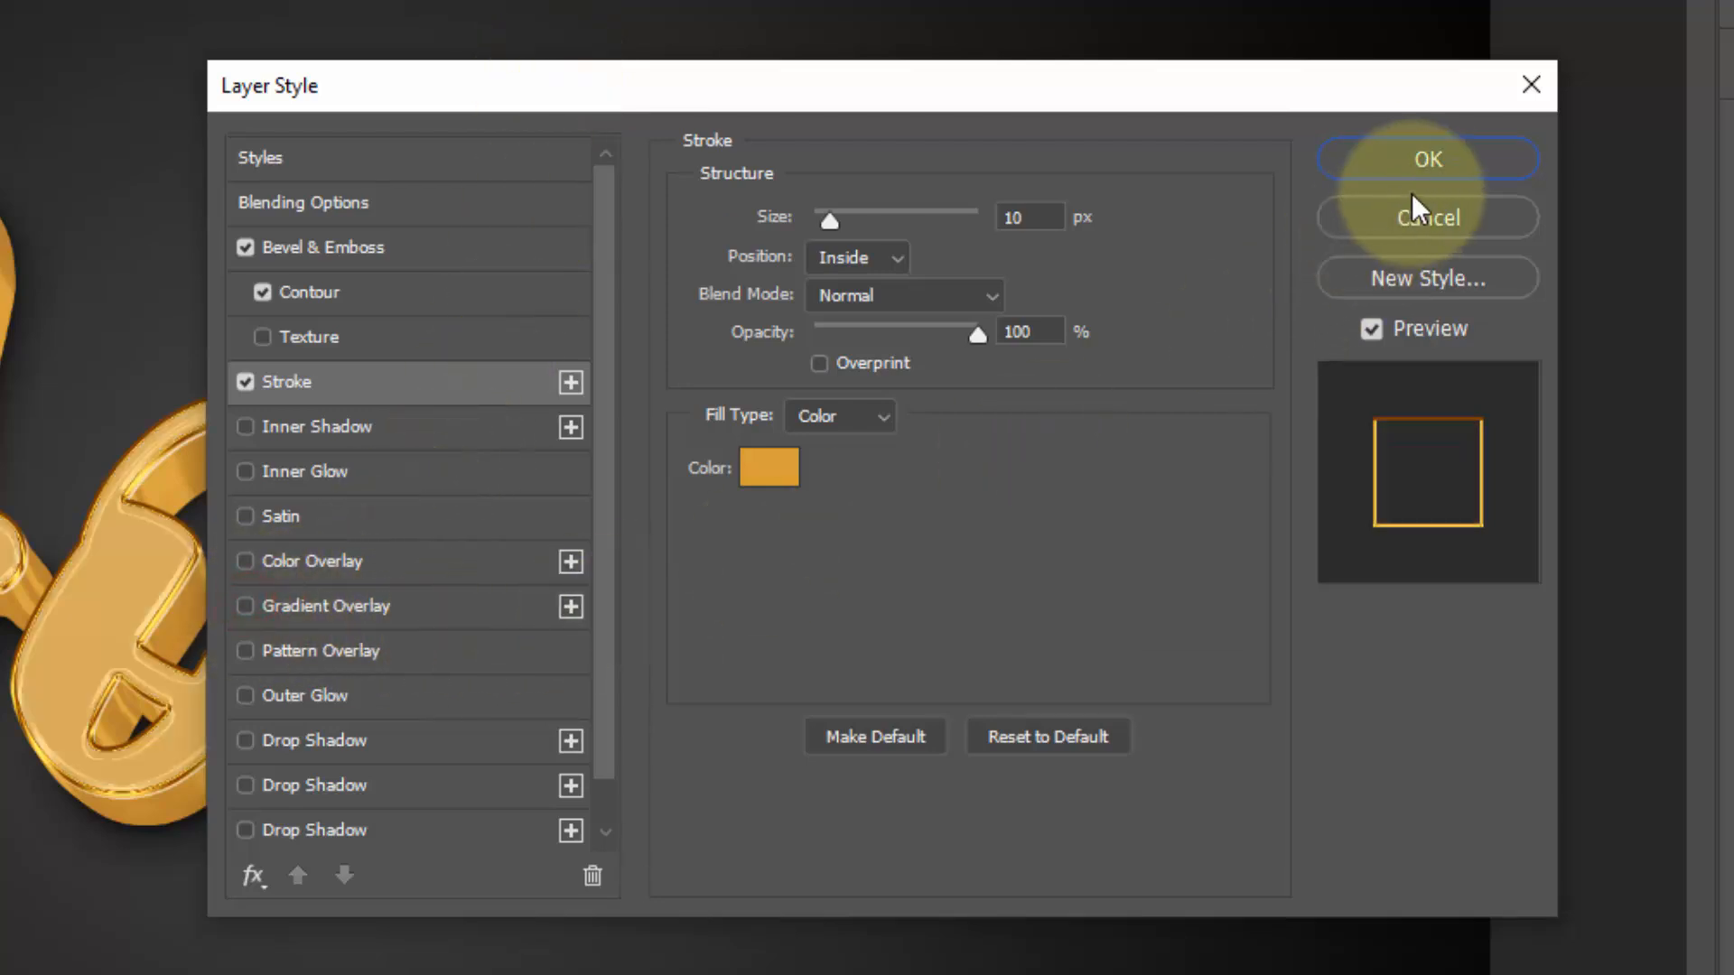
pyautogui.click(1425, 161)
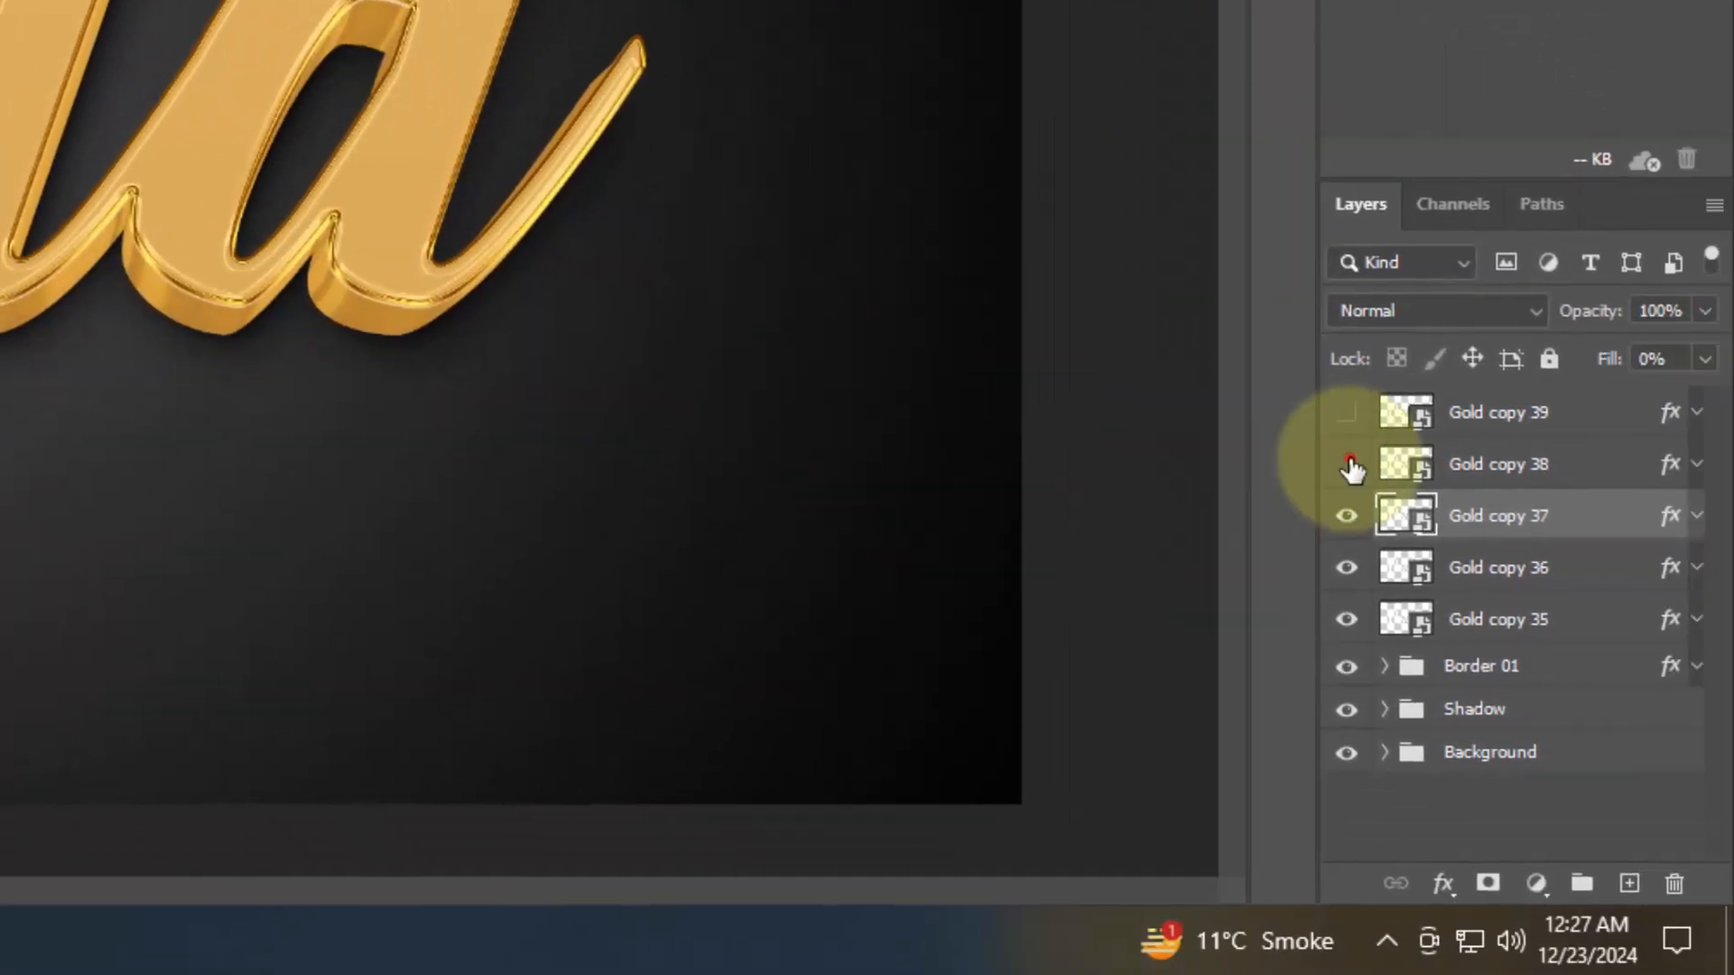
pyautogui.click(1349, 464)
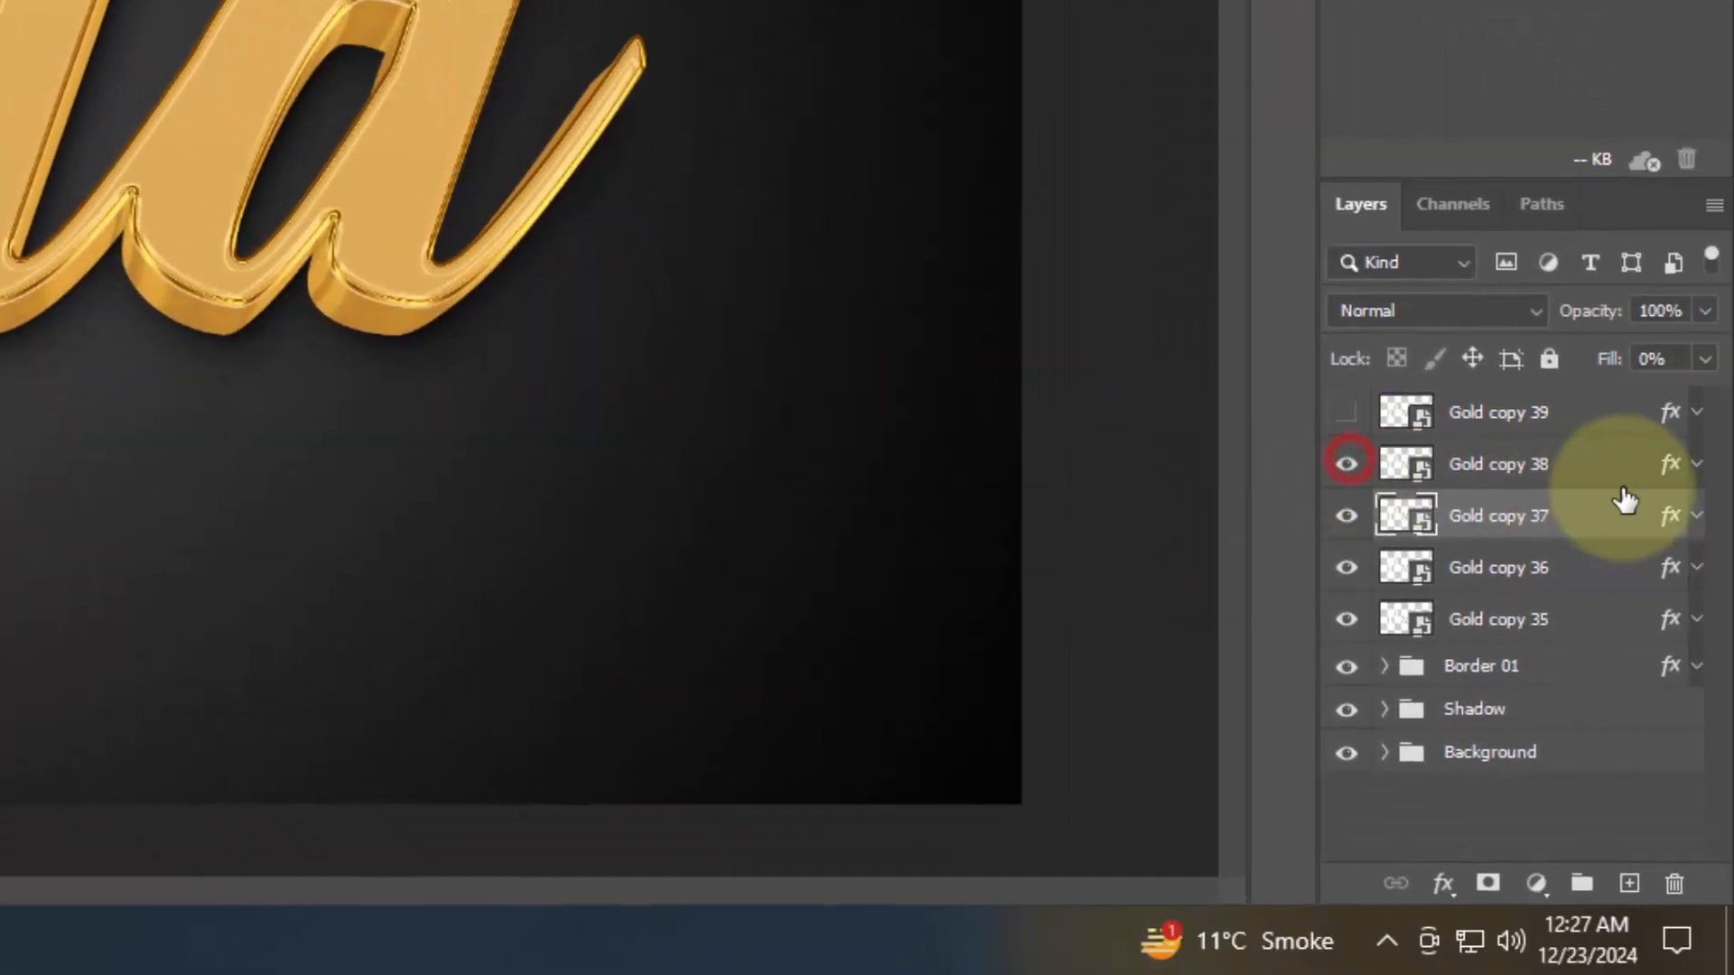
# Add a Stroke Emboss bevel with 317% depth, 8 px size and a 90° angle to the Gold copy 38 layer.
pyautogui.click(1669, 466)
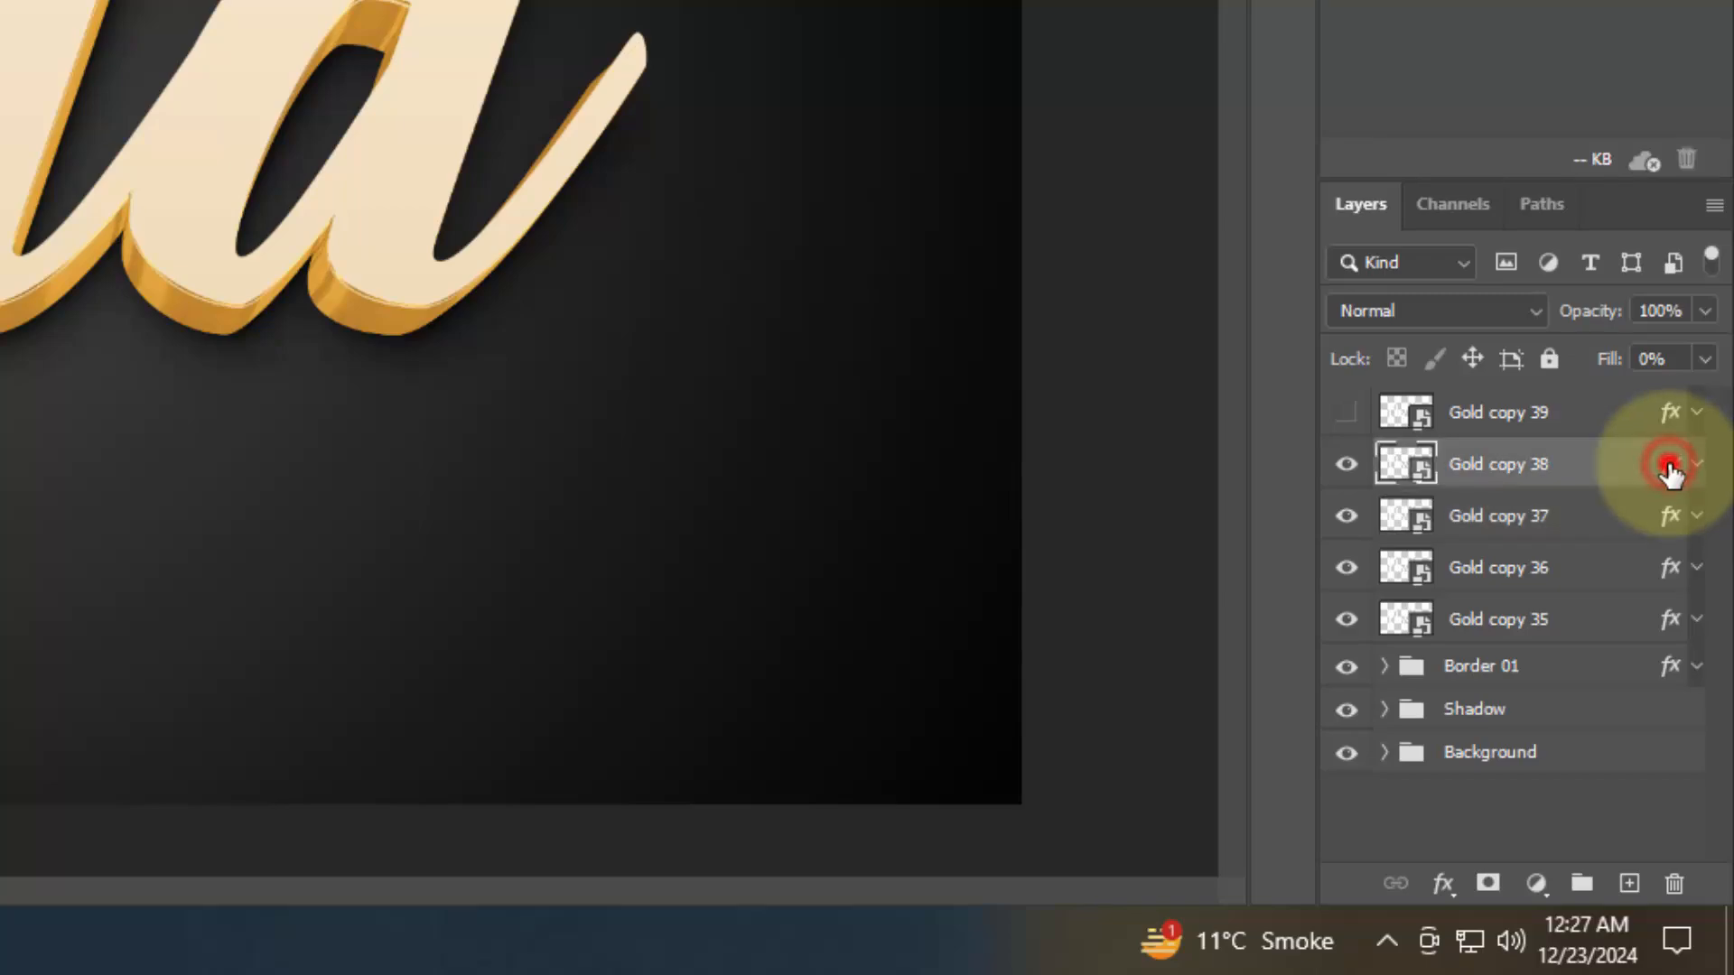
pyautogui.doubleClick(1668, 466)
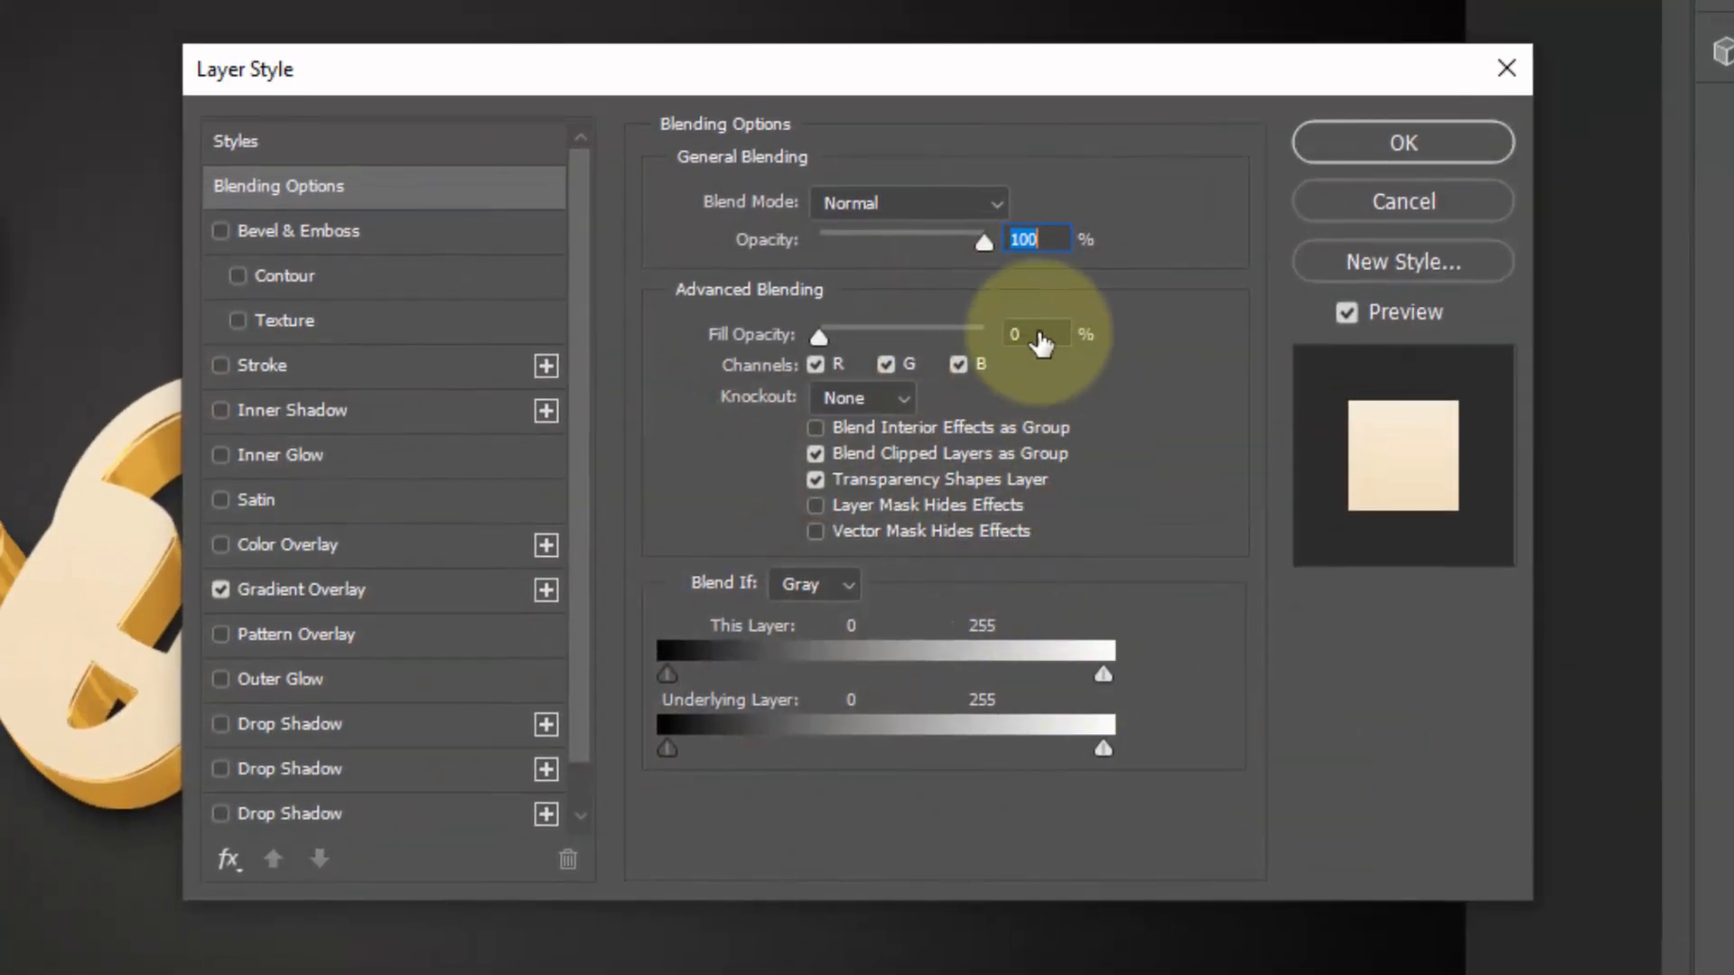
pyautogui.click(1043, 336)
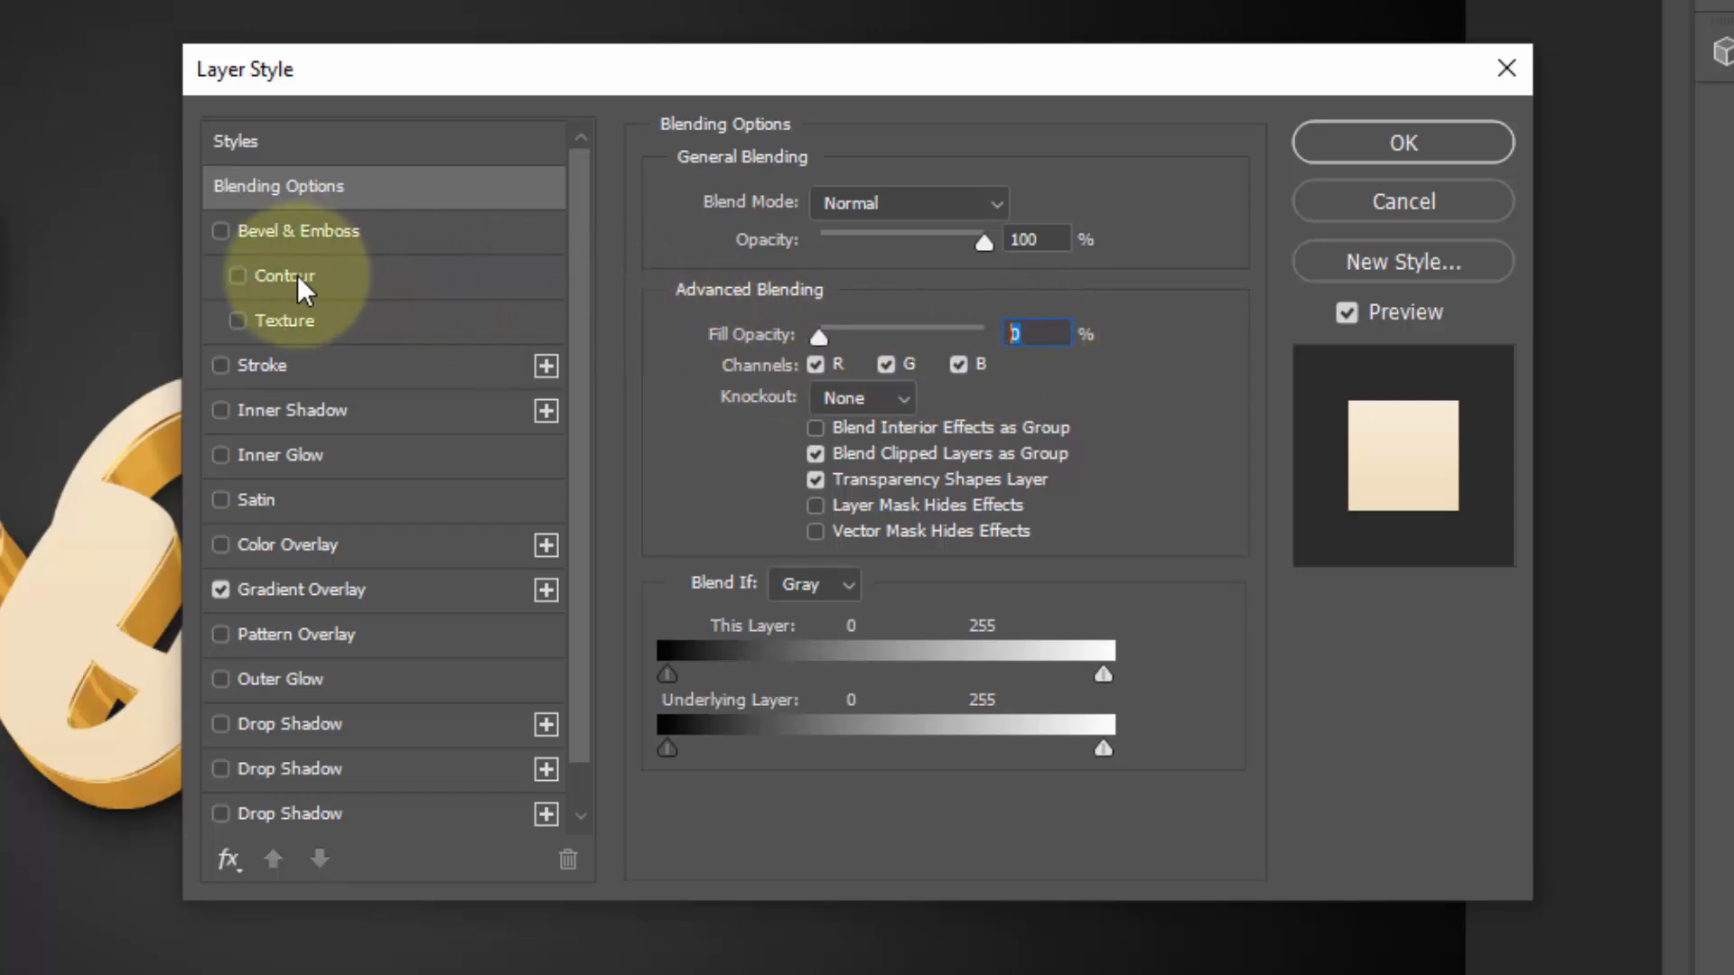
pyautogui.click(291, 234)
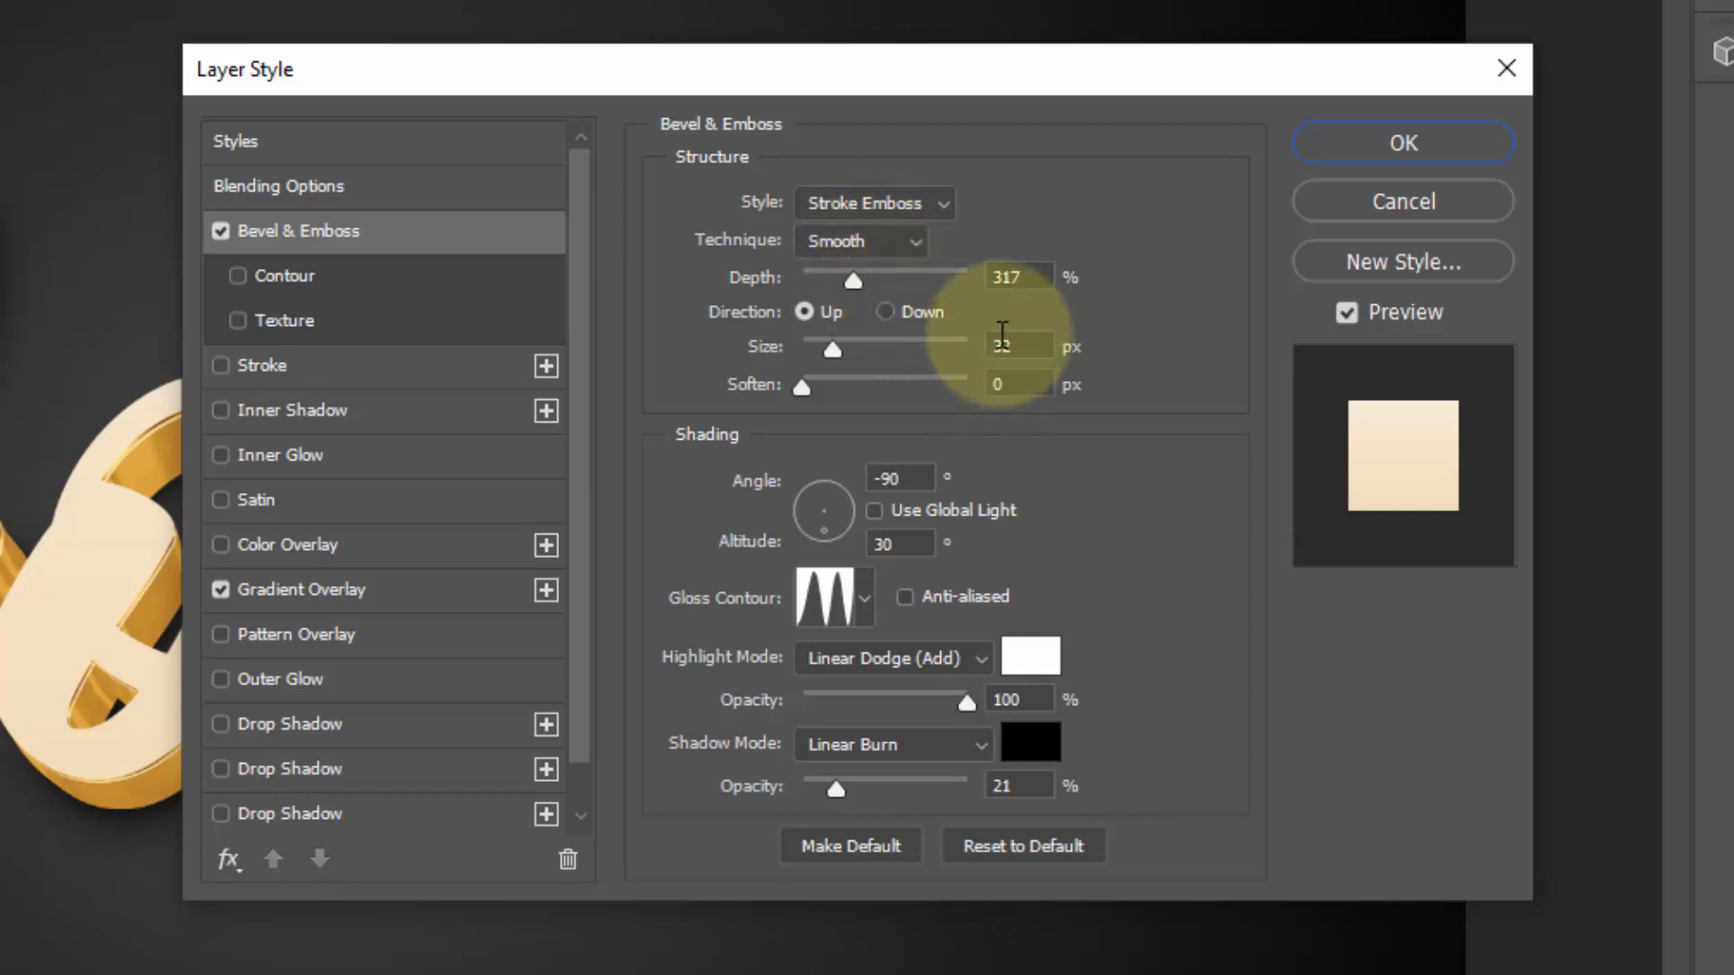
pyautogui.doubleClick(1016, 278)
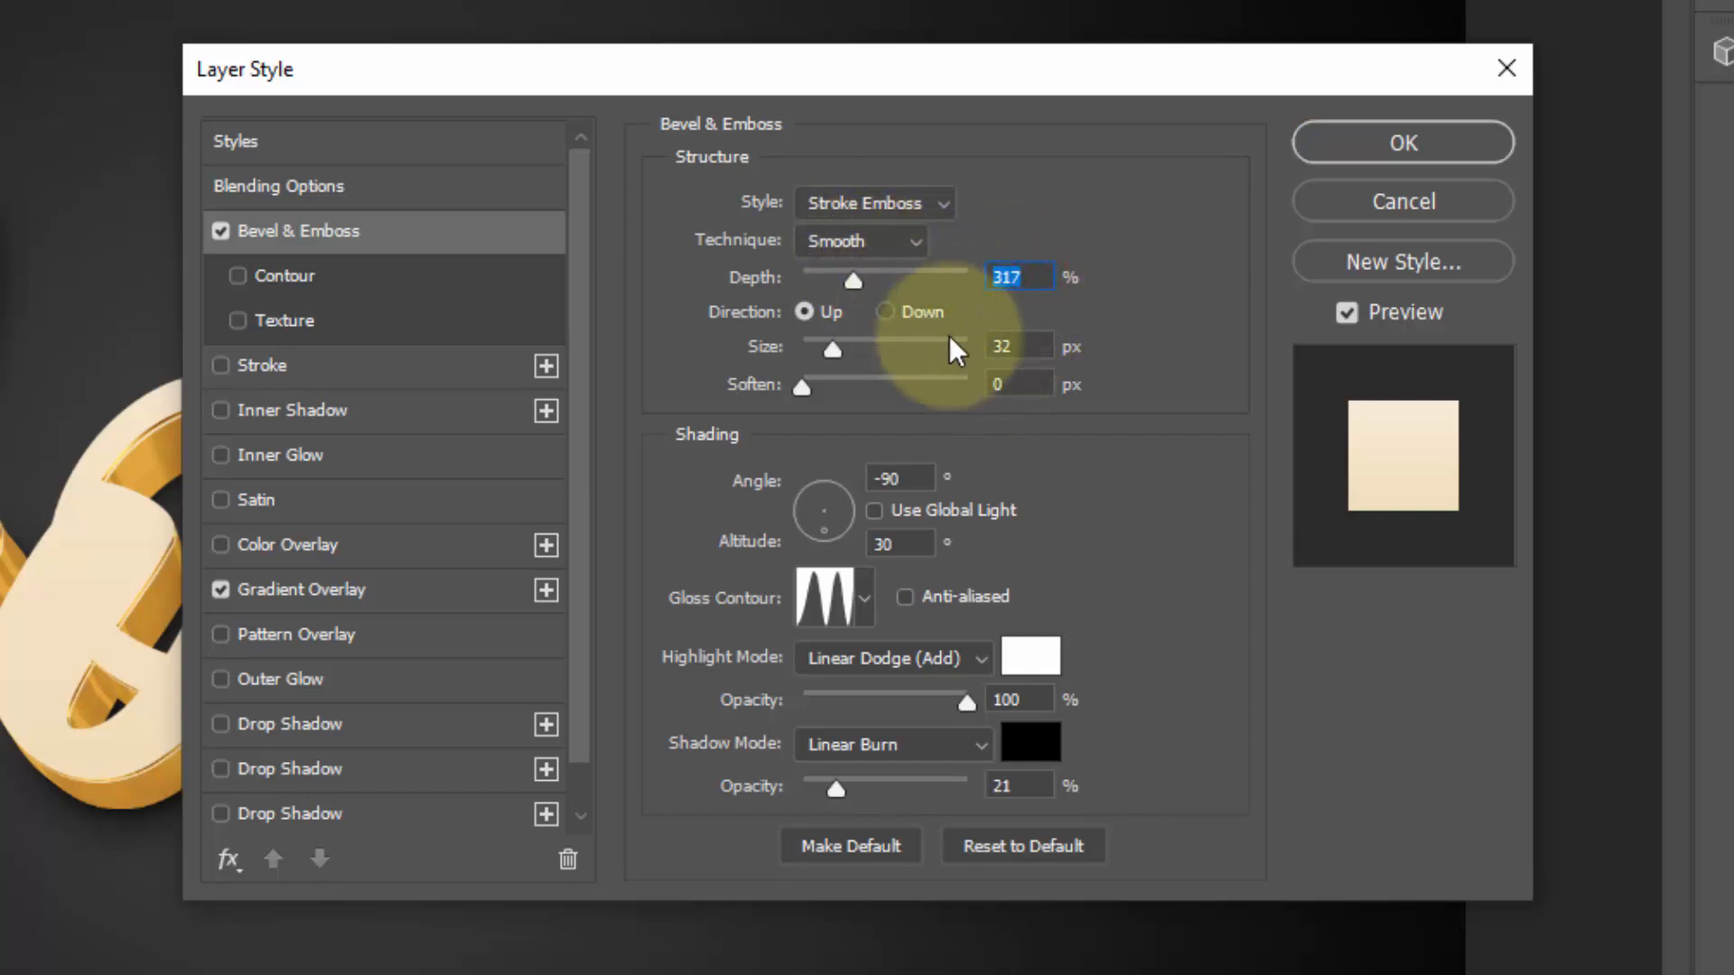
pyautogui.doubleClick(1016, 346)
pyautogui.write('8')
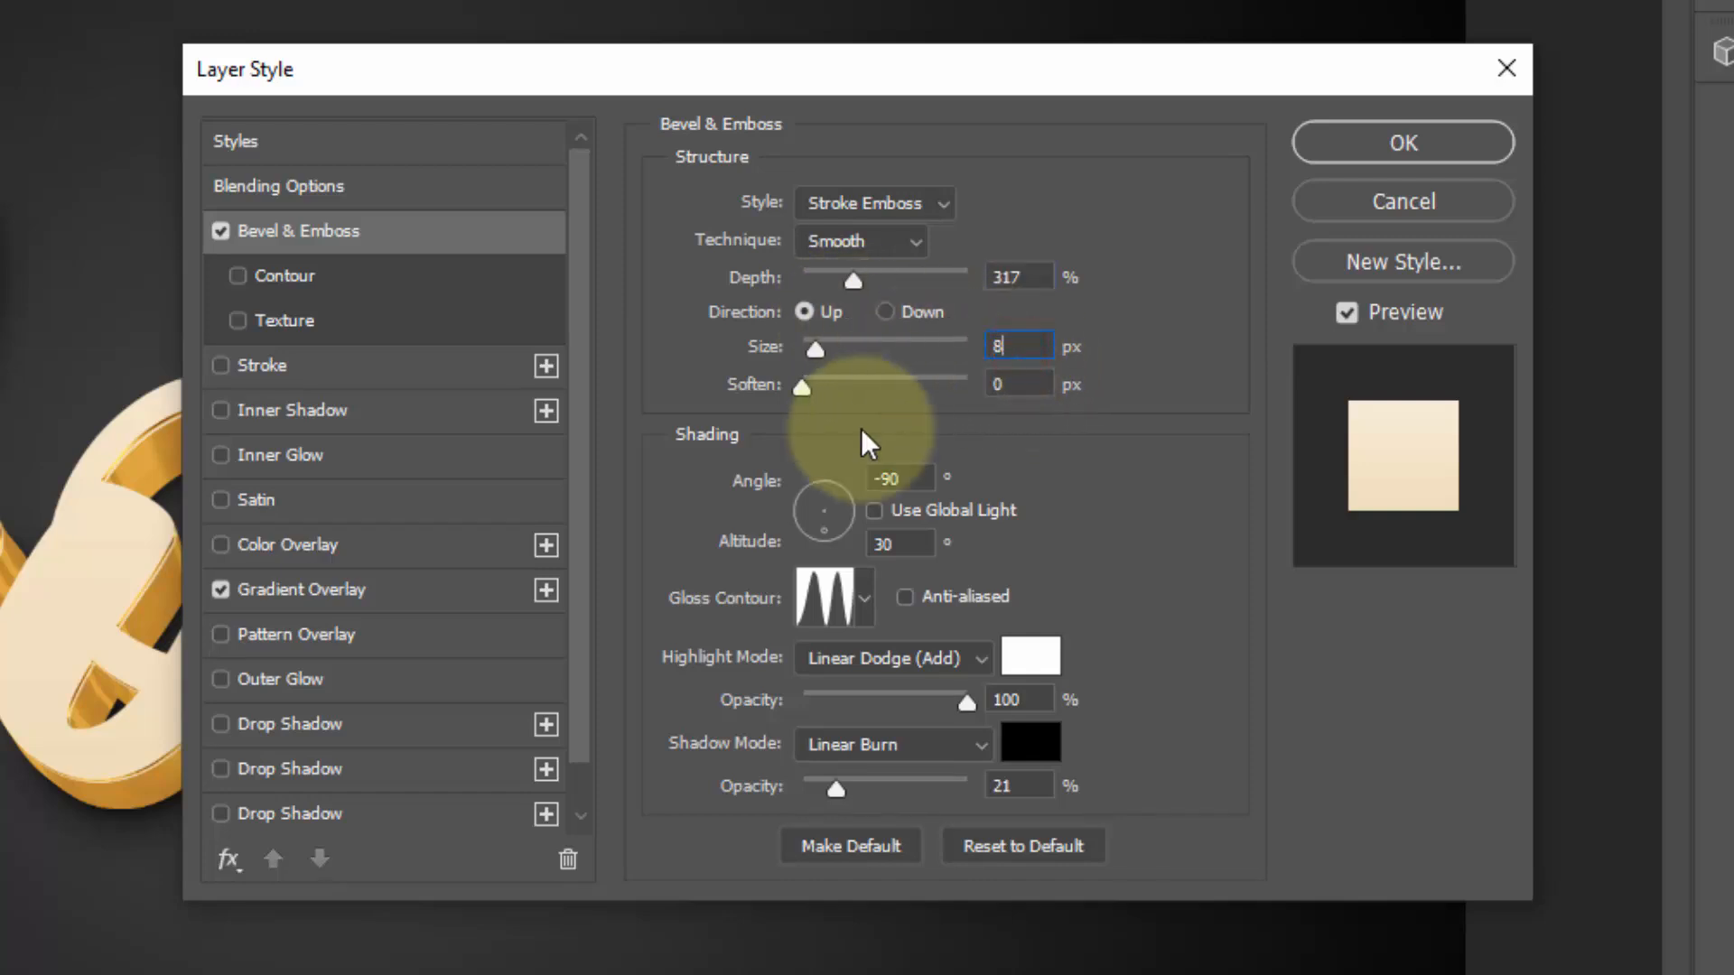
pyautogui.click(884, 479)
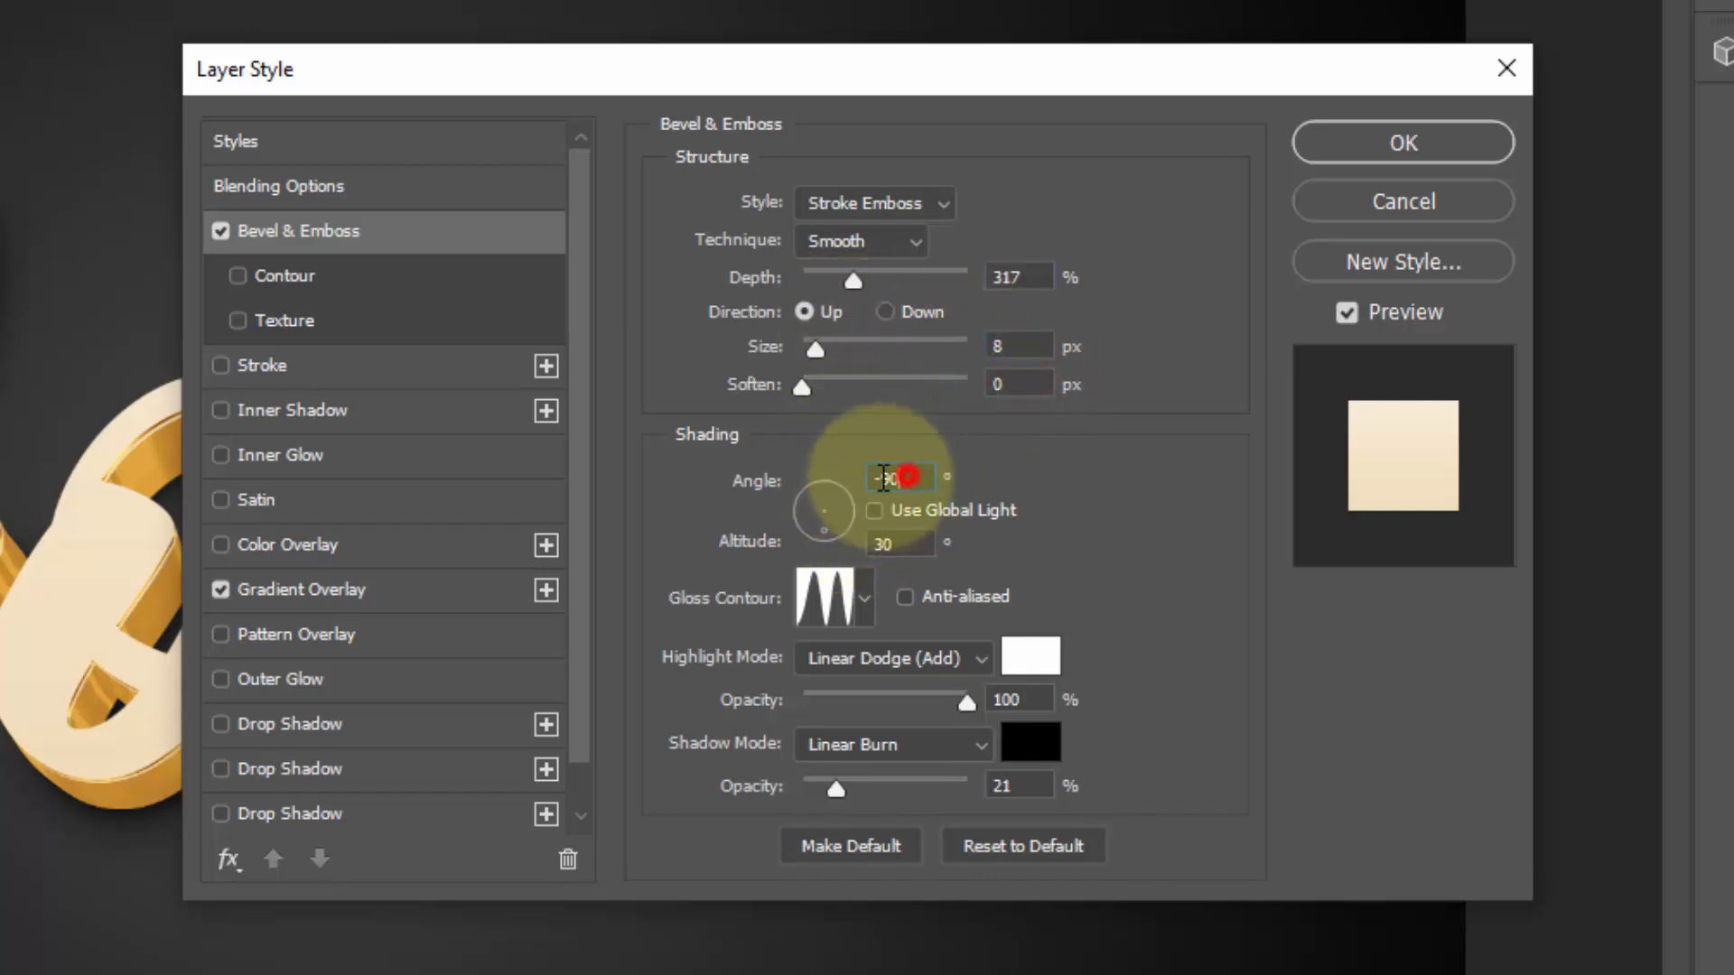
pyautogui.write('90')
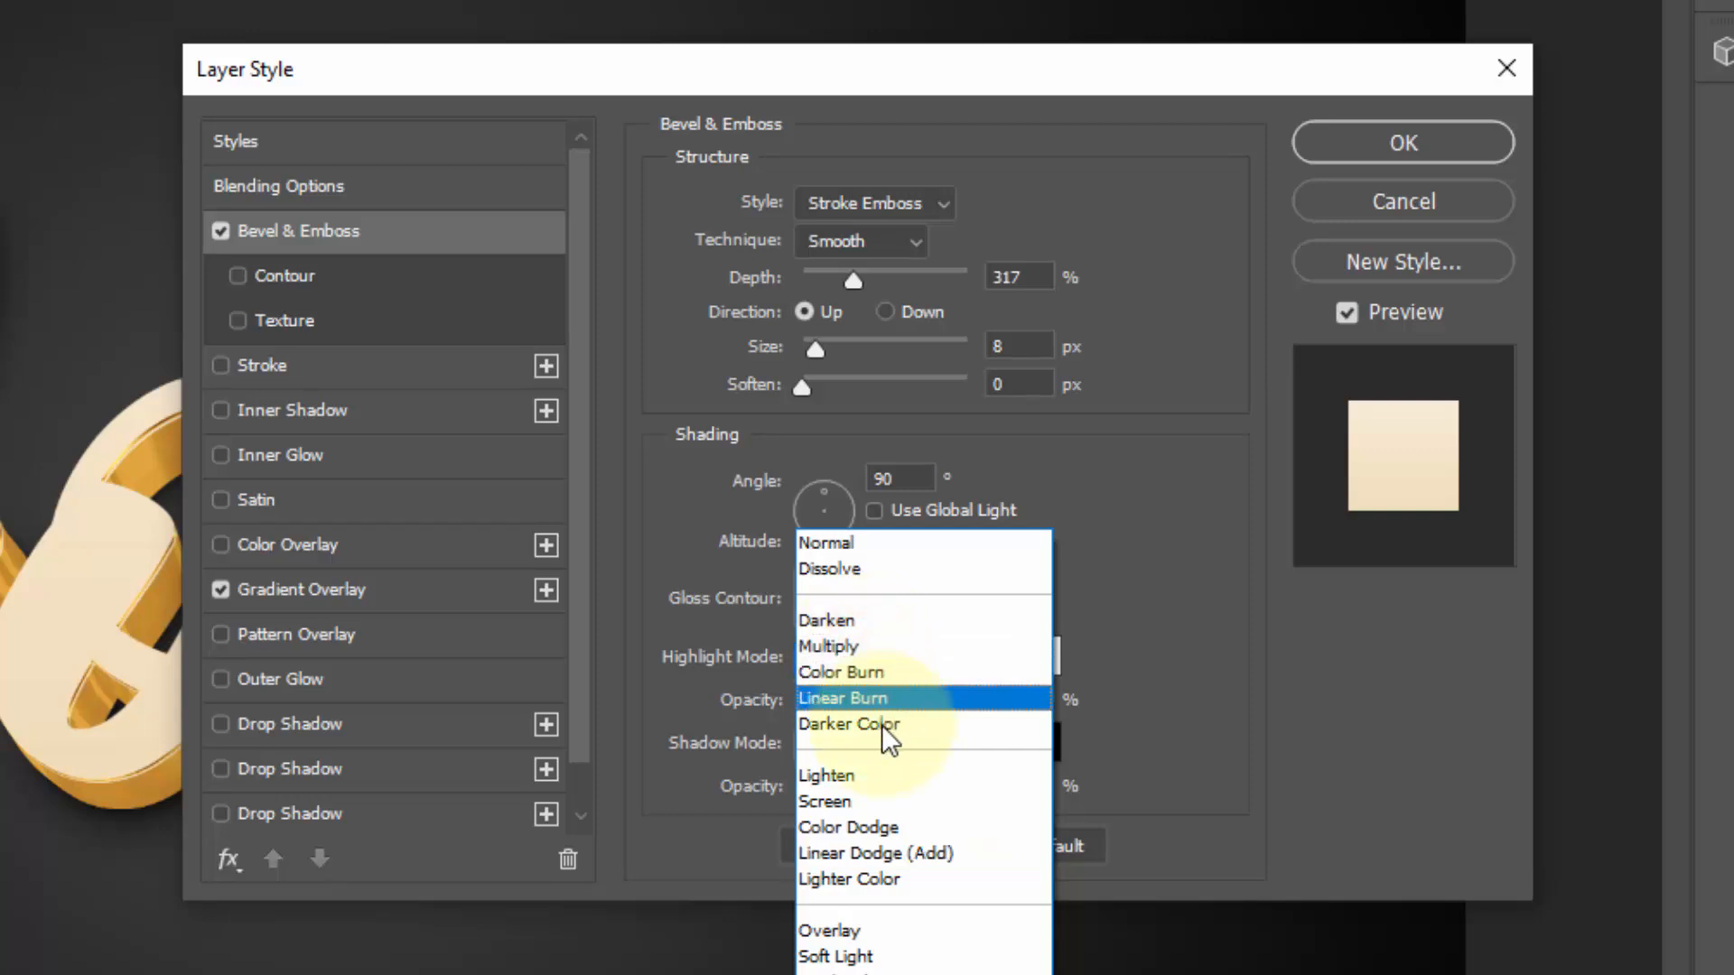
# Set the Gold copy 38 bevel's highlight mode to Screen and its highlight colour to #fff05d.
pyautogui.click(836, 801)
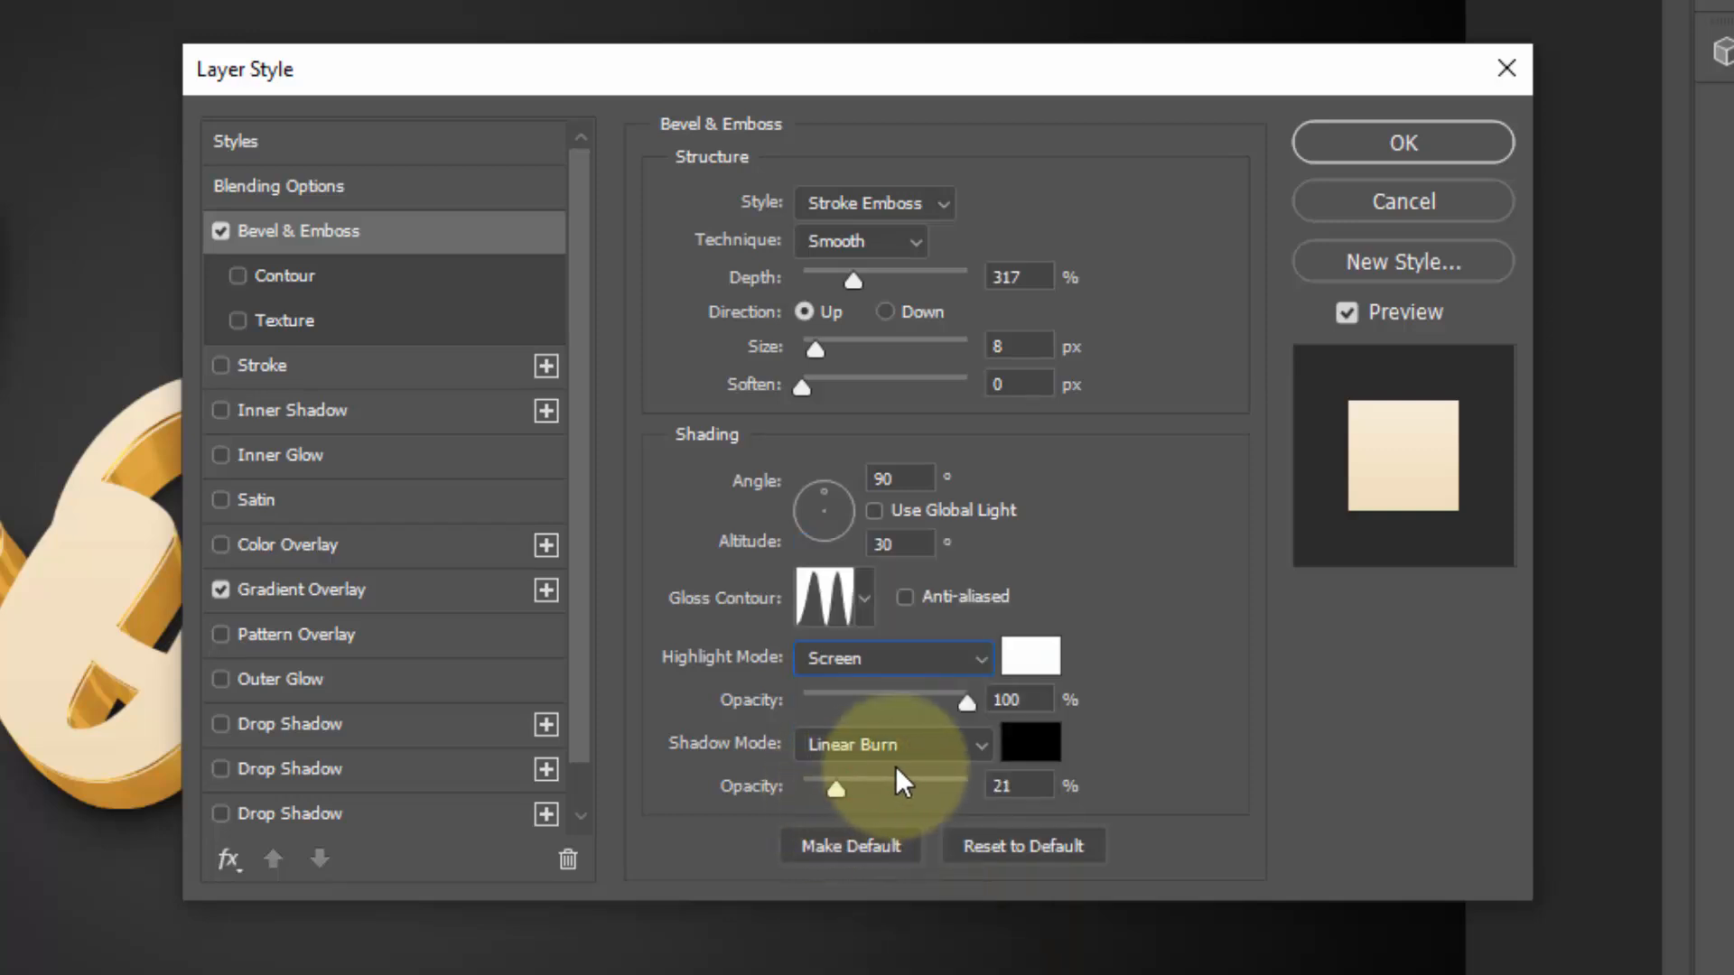
pyautogui.click(1022, 639)
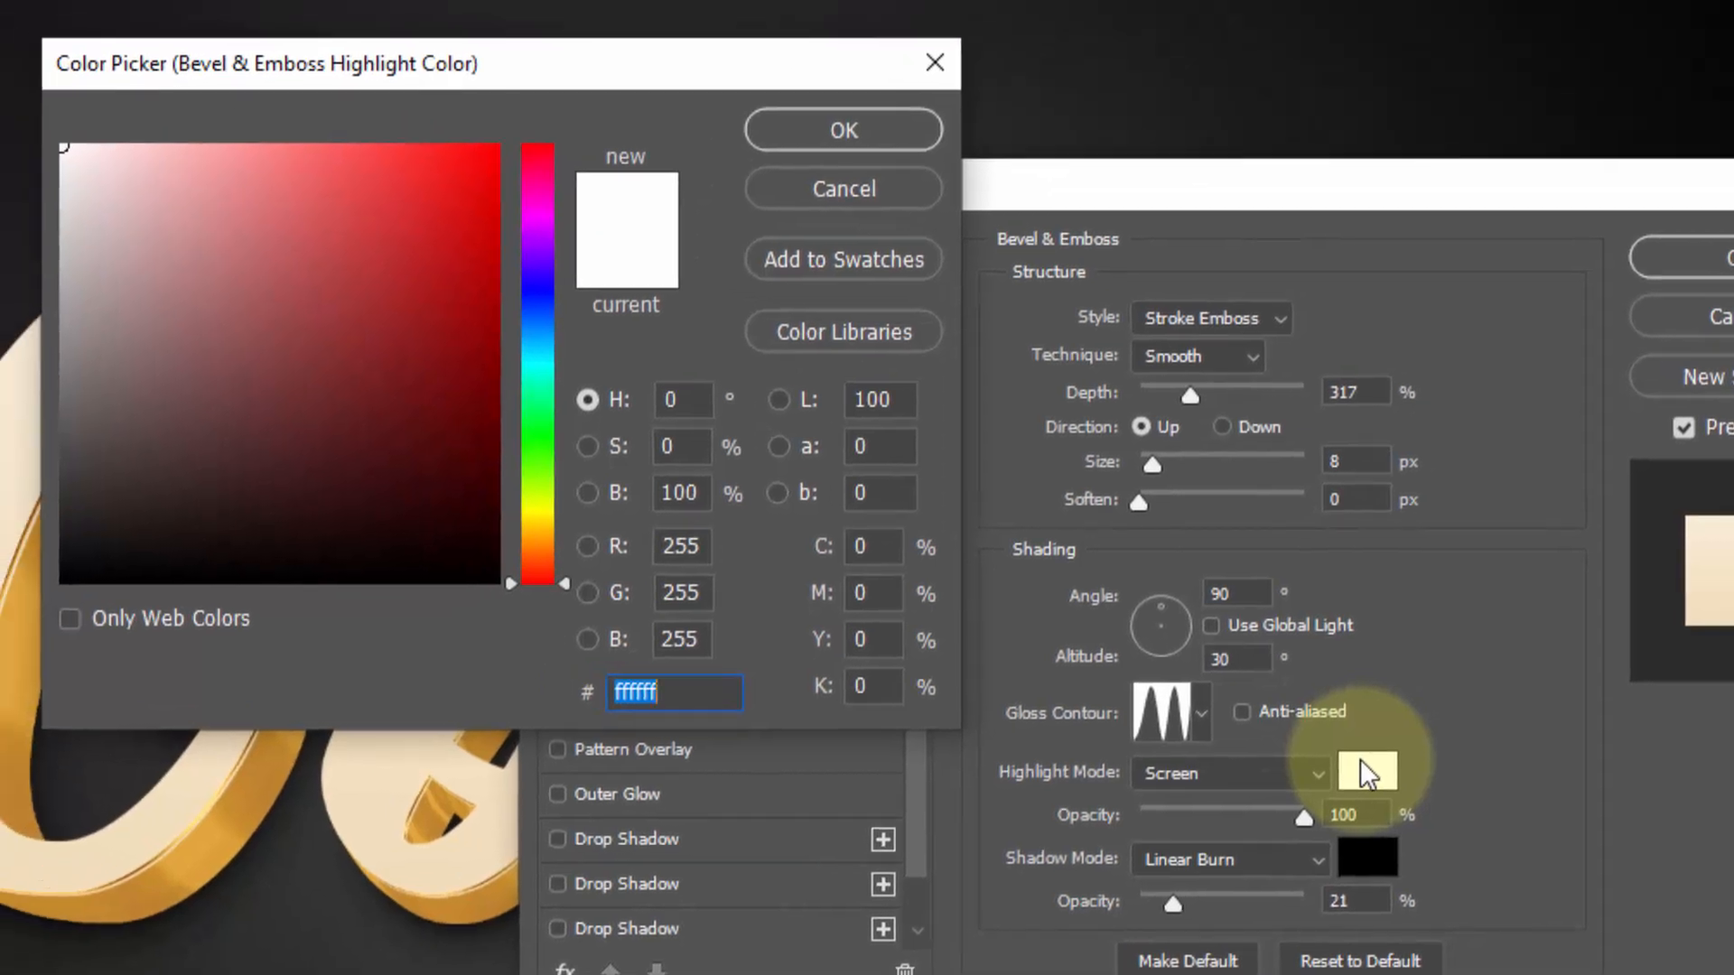
pyautogui.write('fff05d')
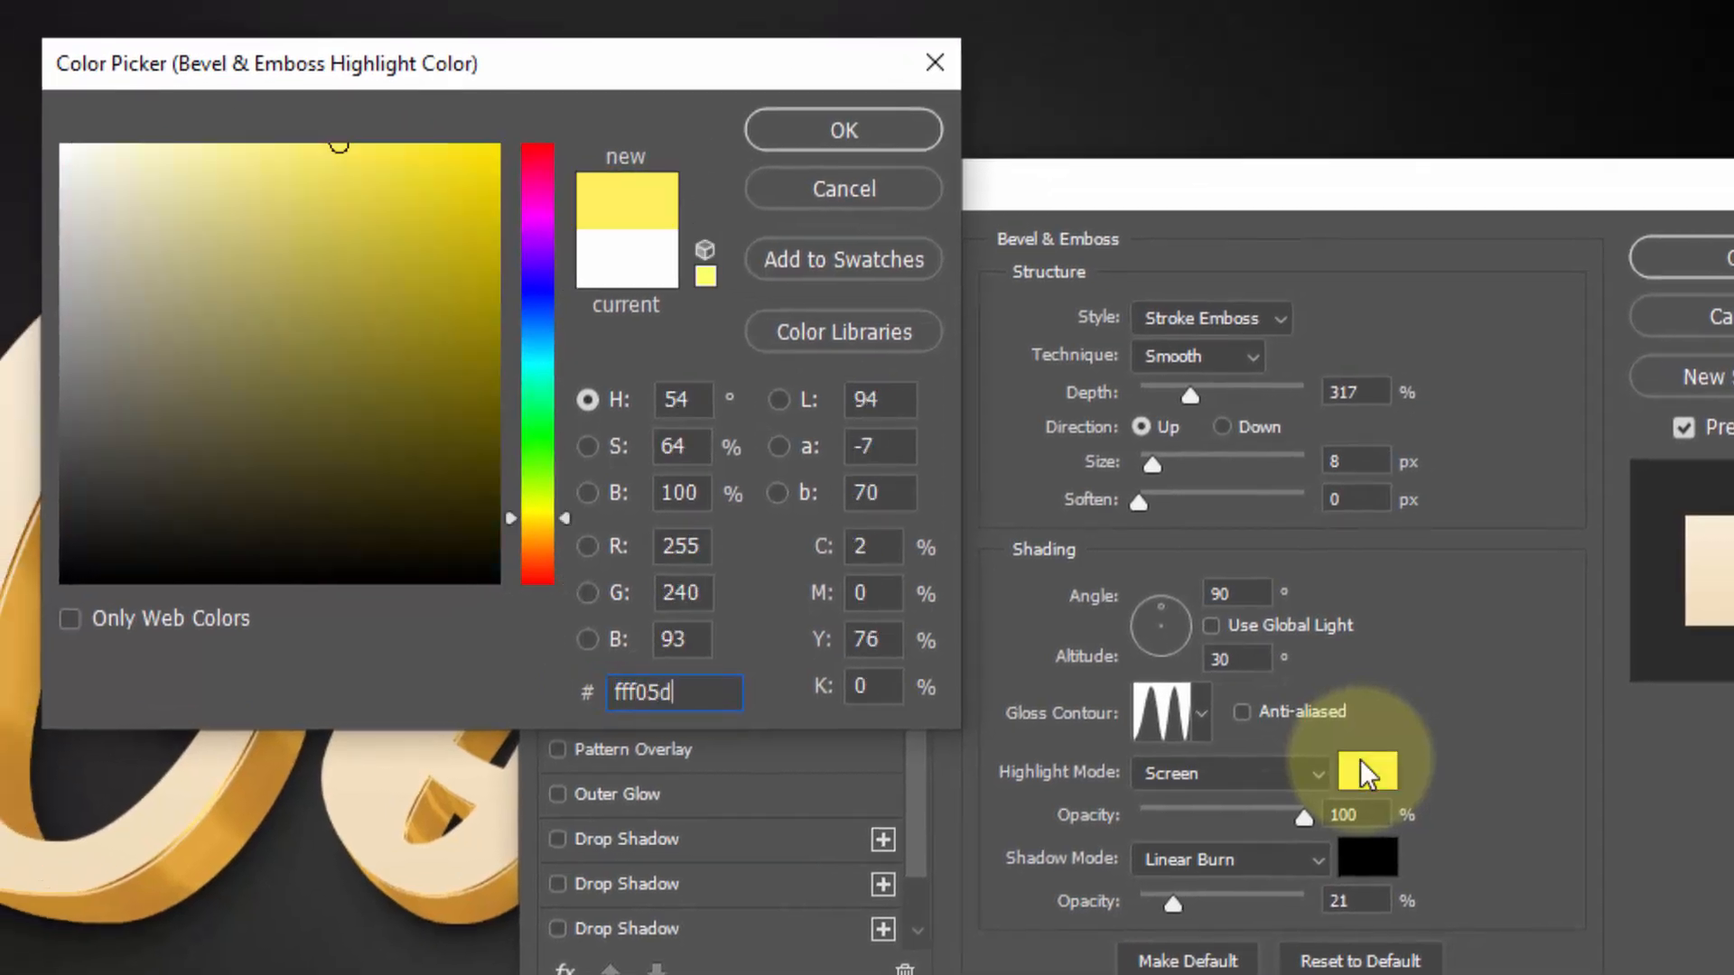
pyautogui.click(844, 130)
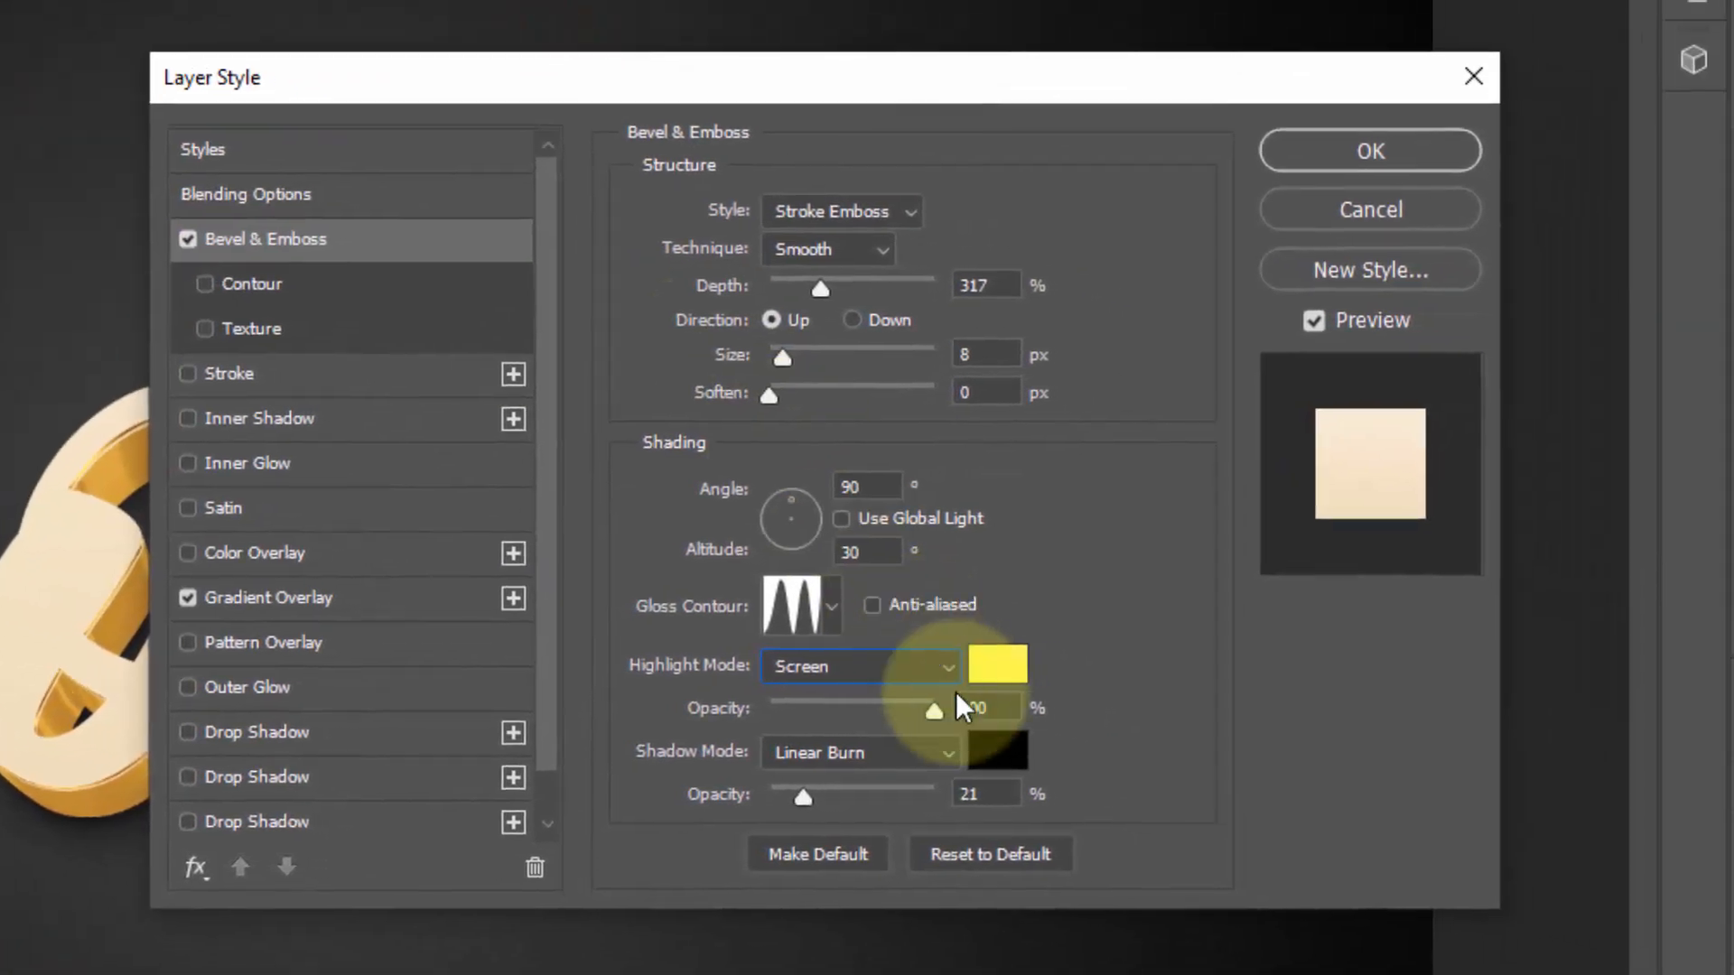
# Set the bevel's highlight opacity to 83% and its shadow opacity to 0%.
pyautogui.doubleClick(993, 708)
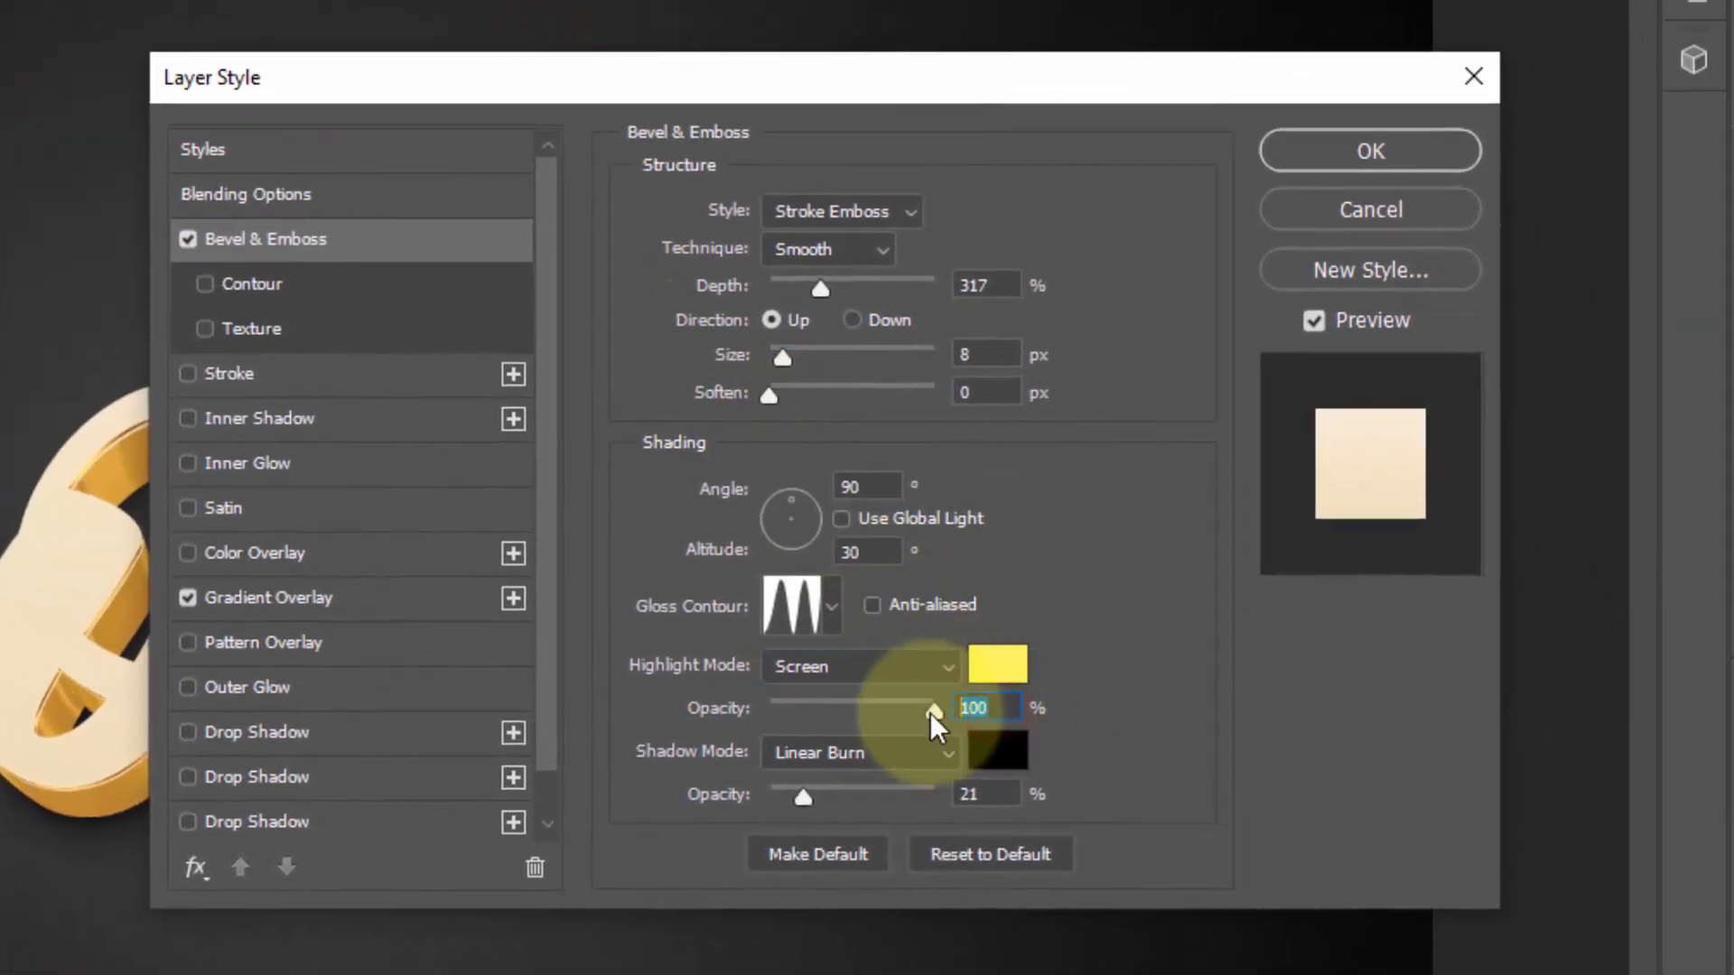
pyautogui.write('83')
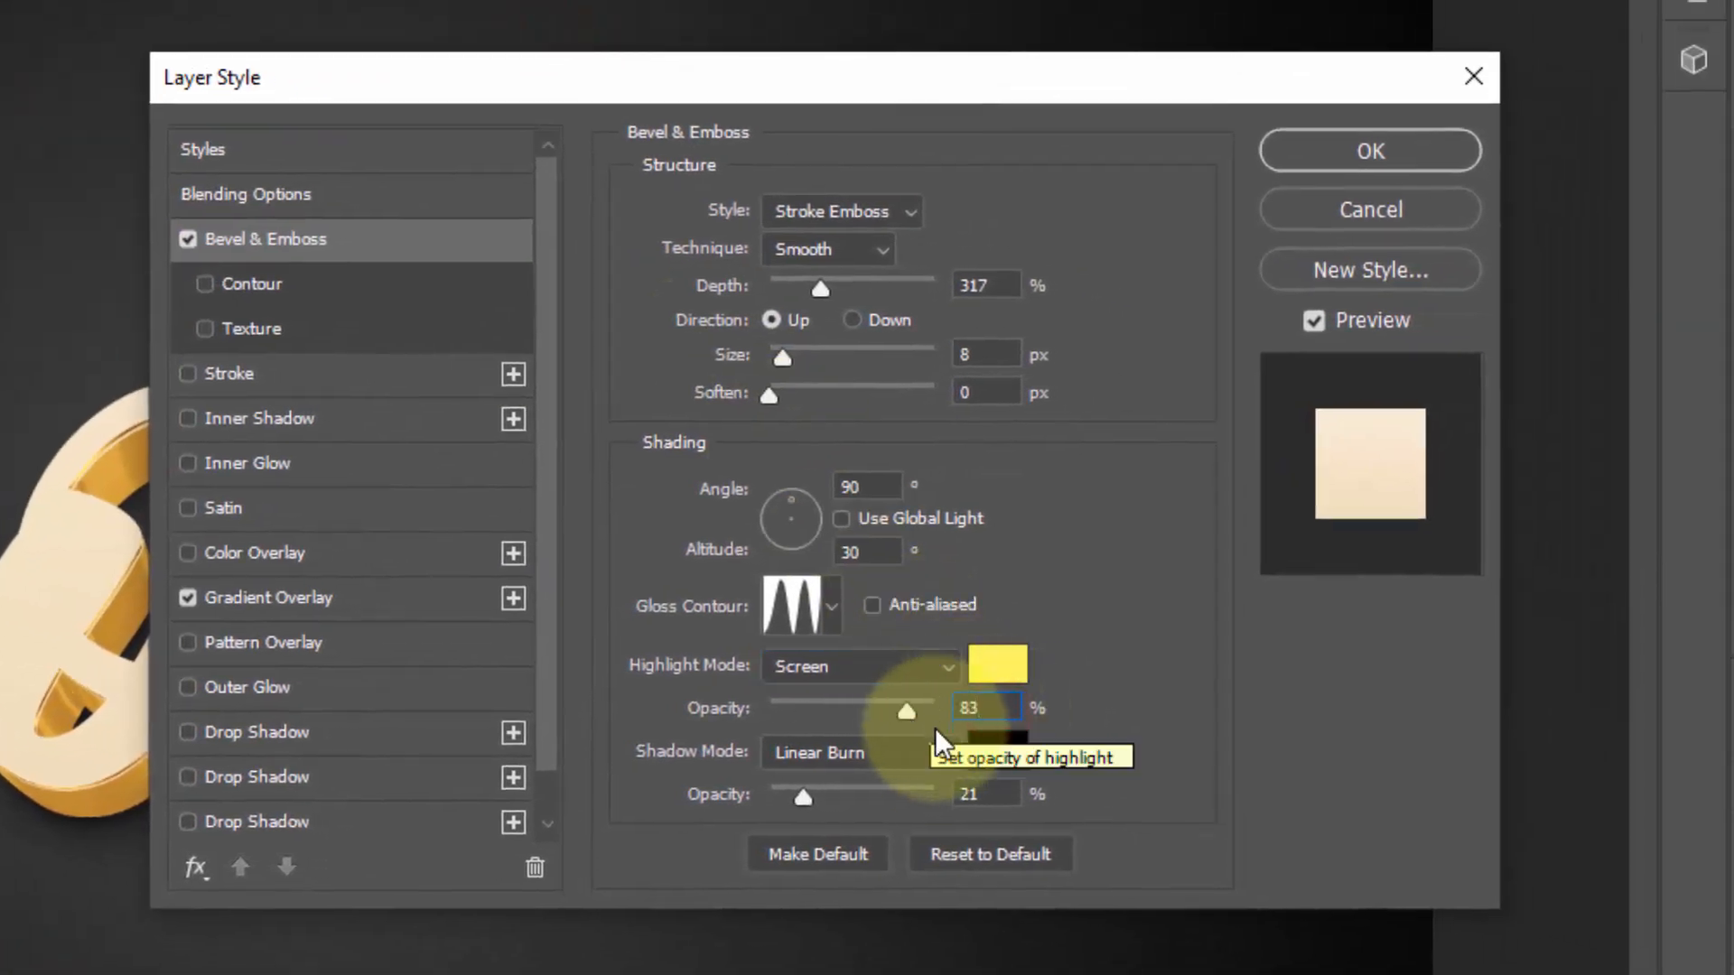
pyautogui.doubleClick(993, 795)
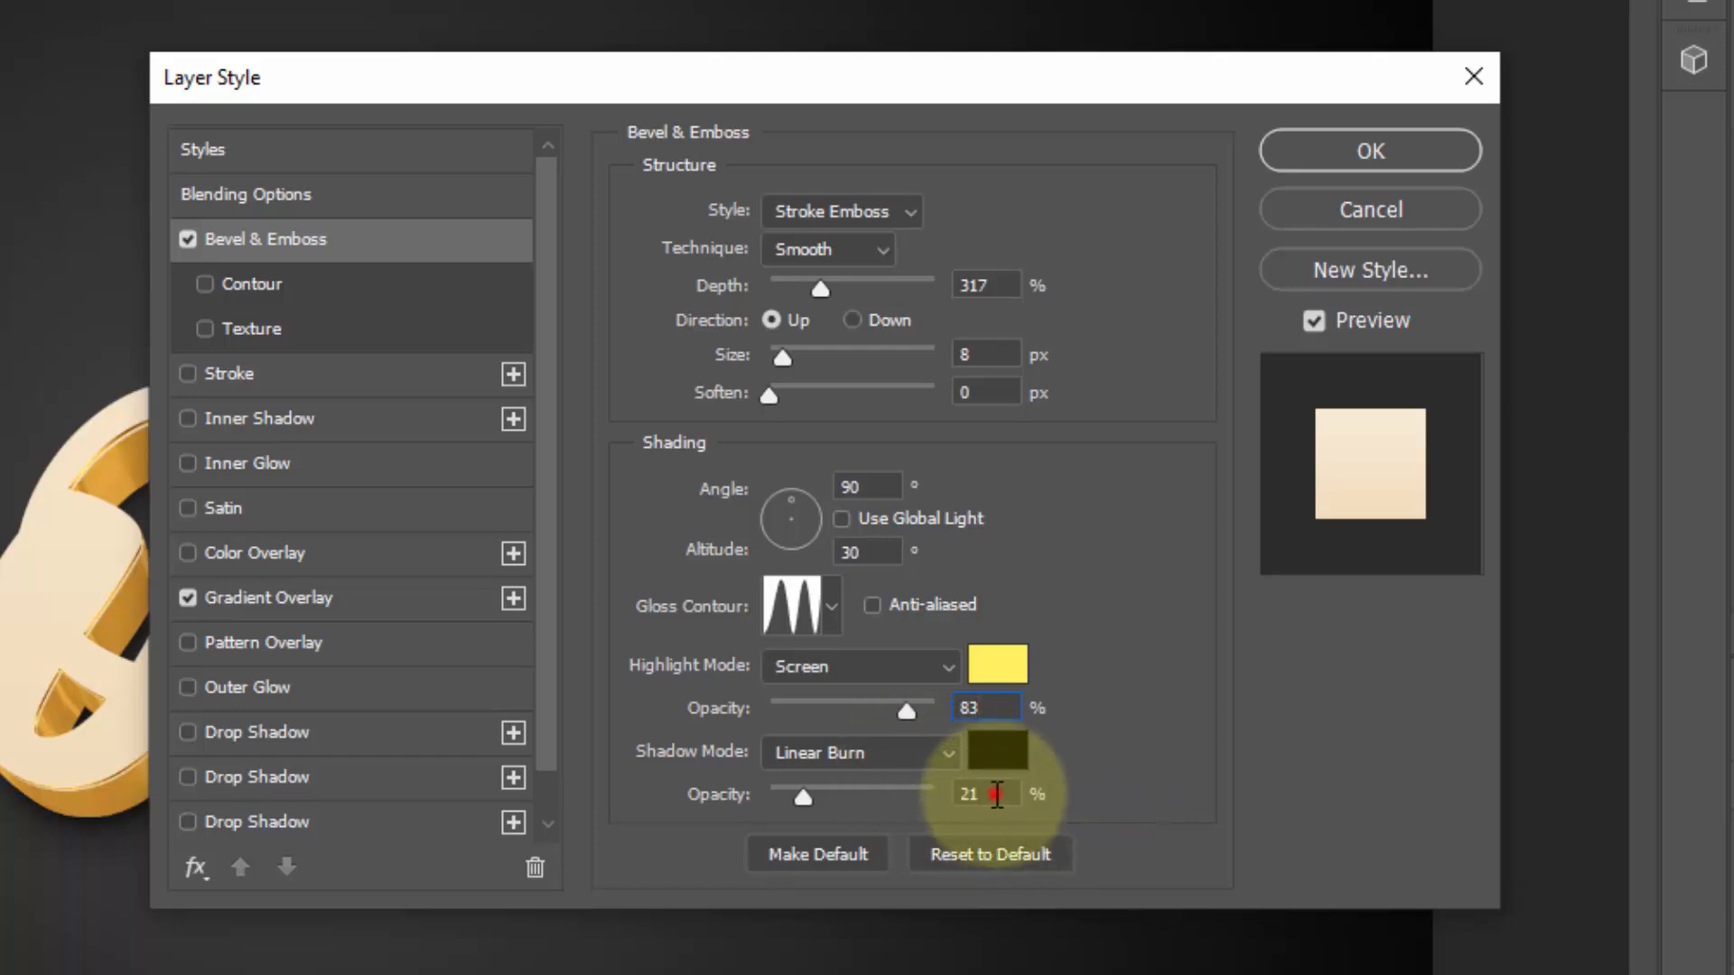
pyautogui.write('0')
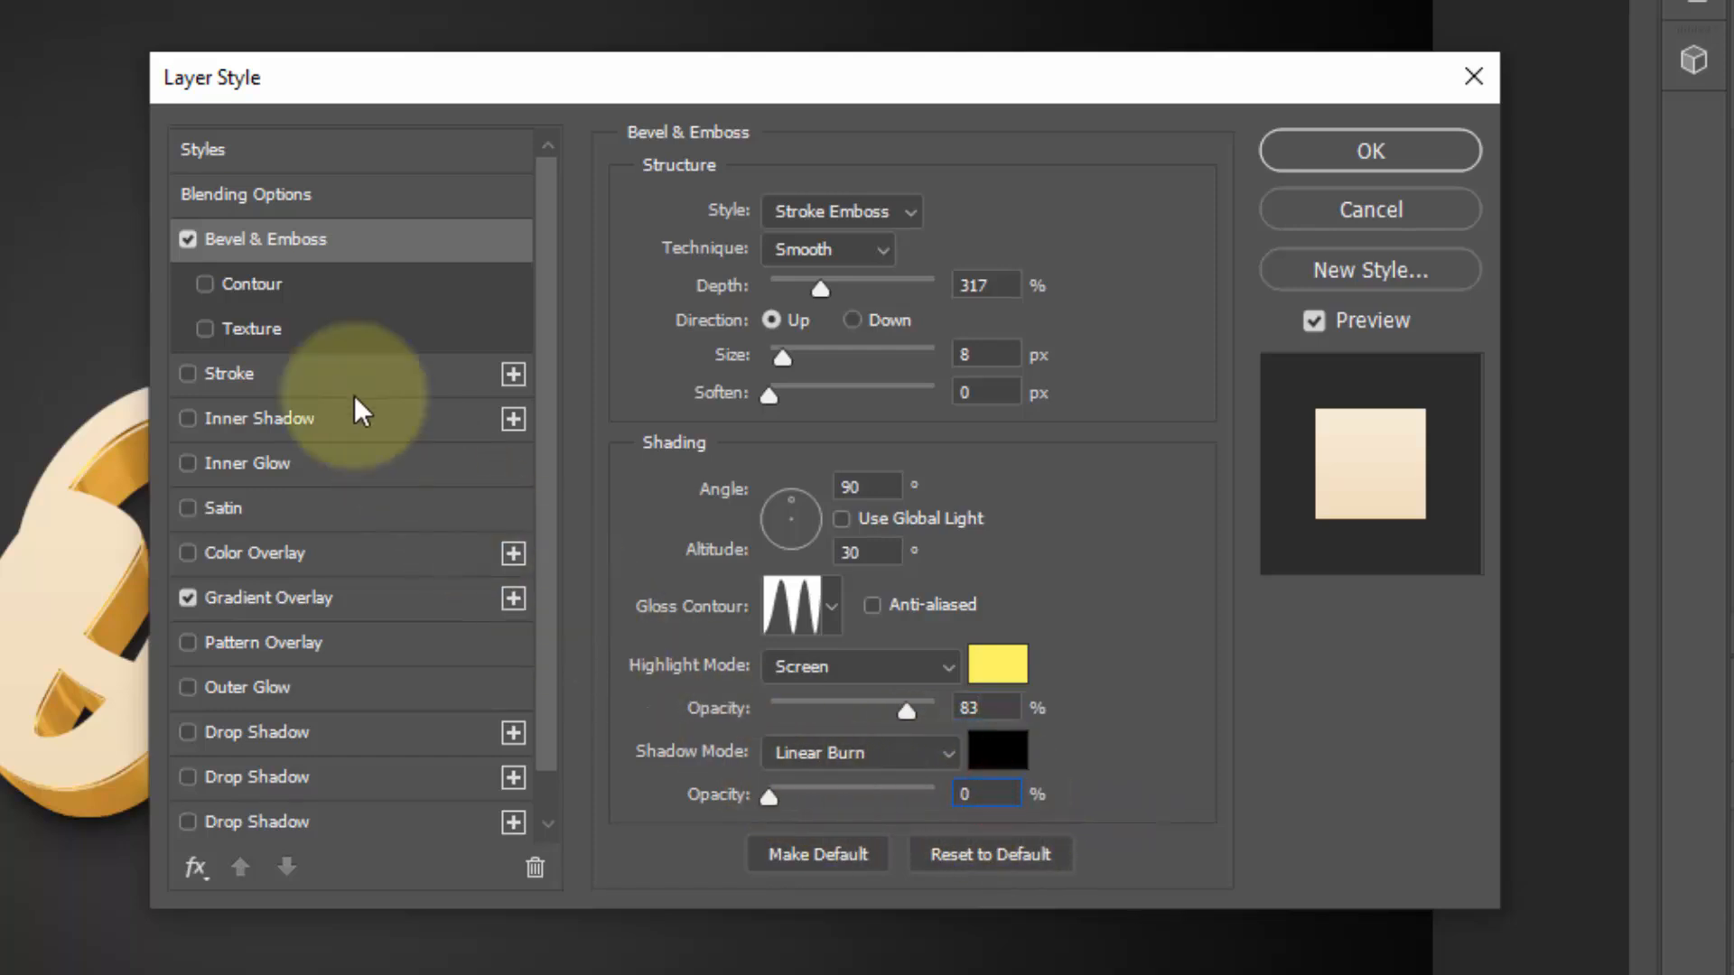
# Enable the Gold copy 38 bevel's contour and set its range to 100%.
pyautogui.click(264, 289)
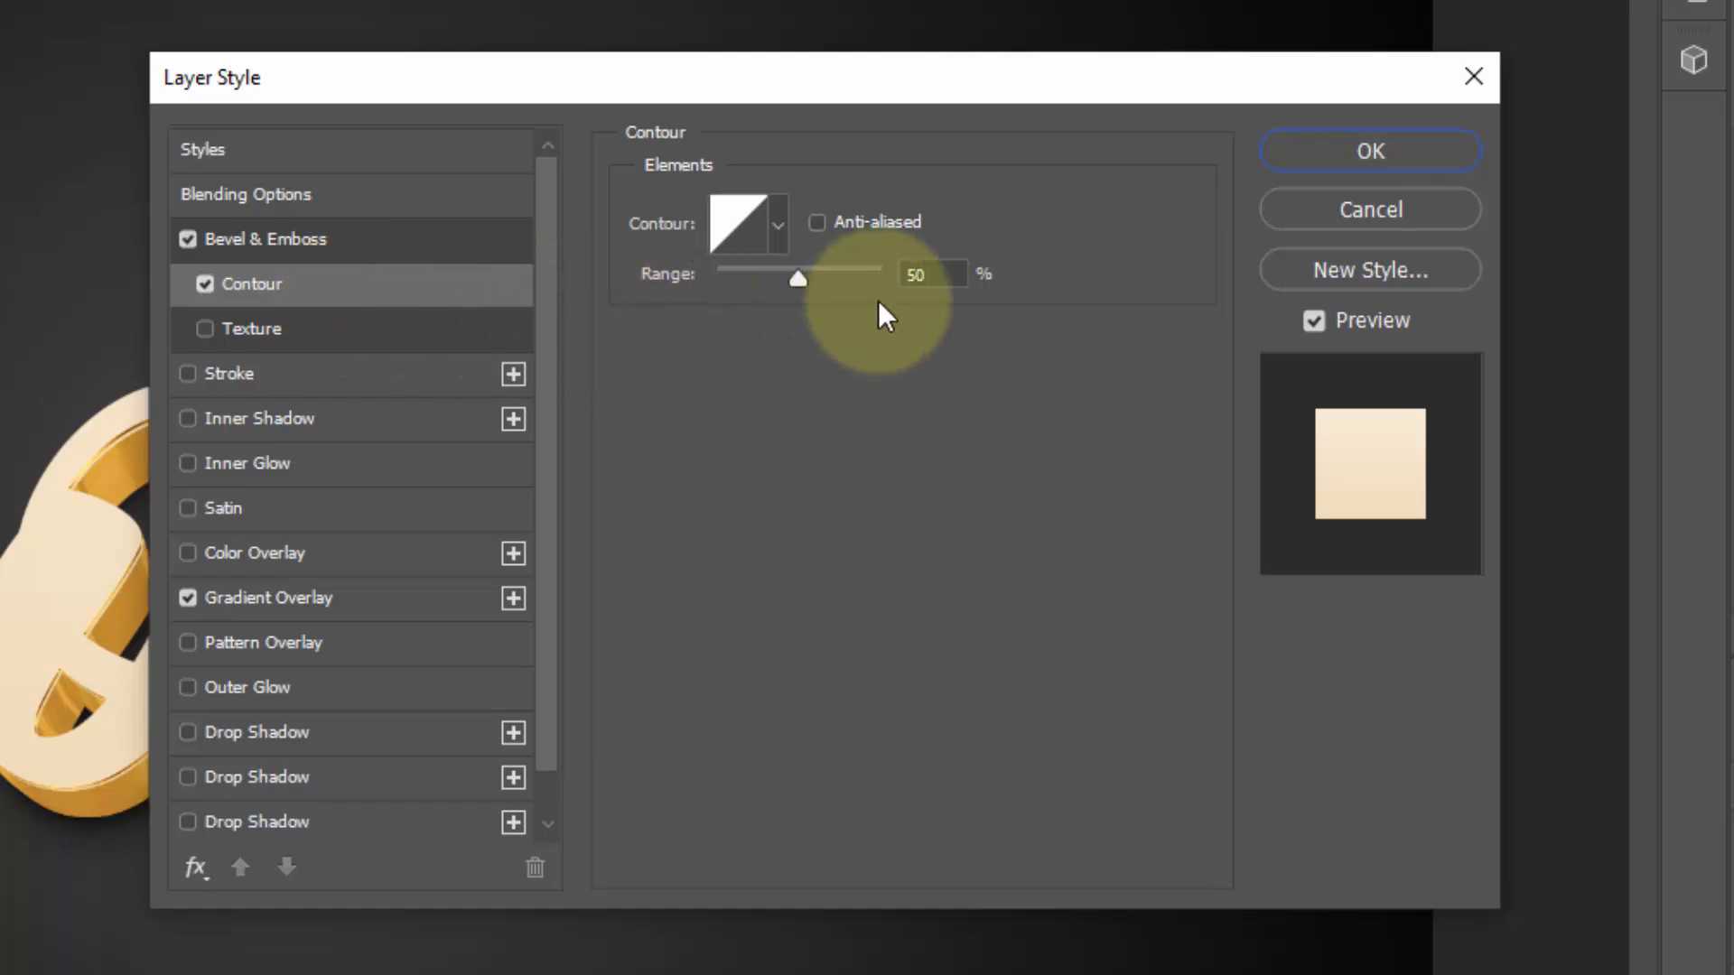
pyautogui.doubleClick(941, 262)
pyautogui.write('100')
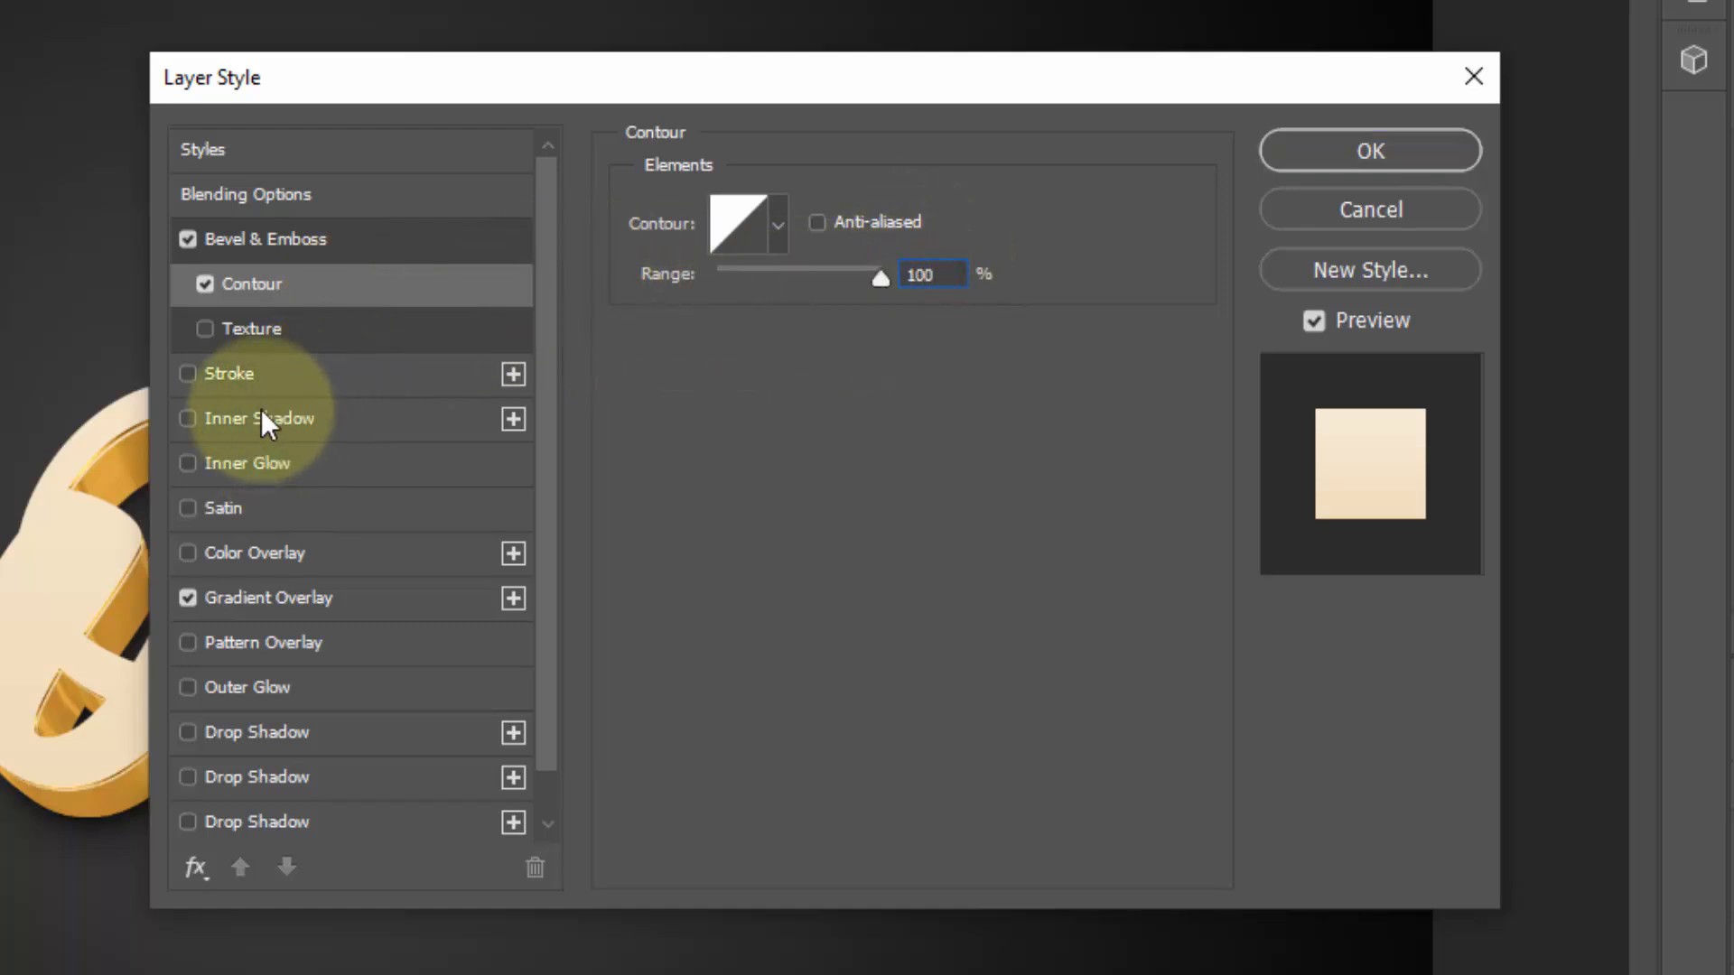
# Add a 10 px inside stroke in #439ba3 at 0% opacity to Gold copy 38, turn off its gradient overlay and apply the style.
pyautogui.click(252, 370)
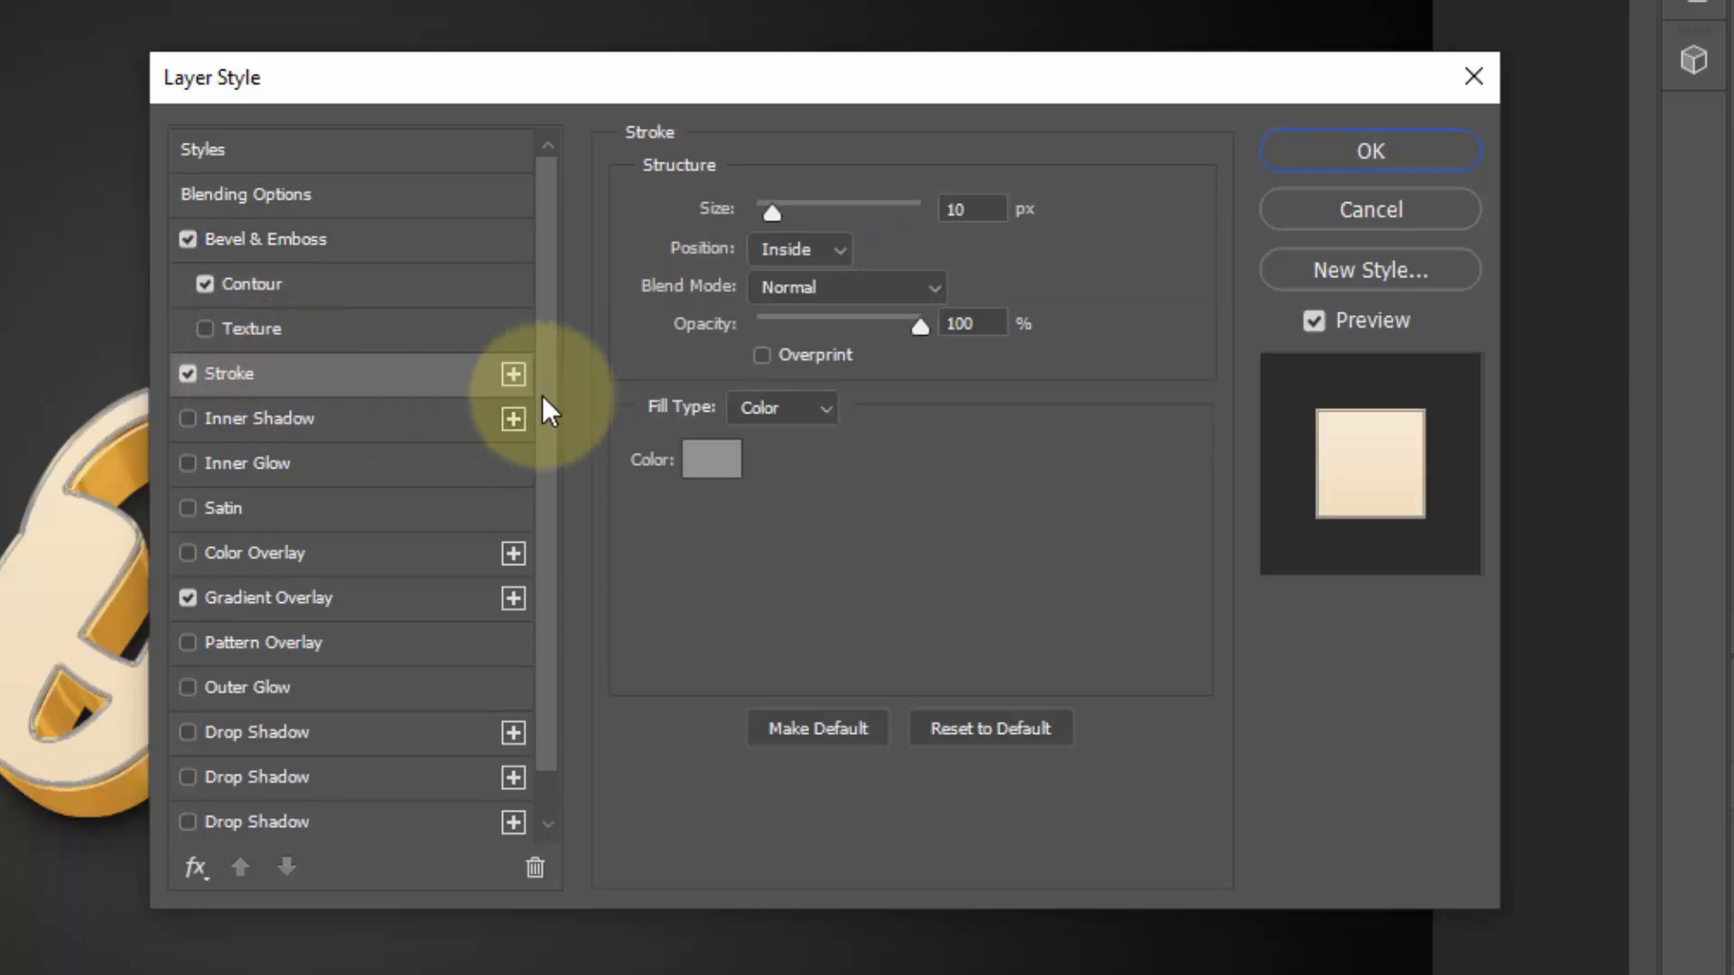
pyautogui.click(711, 459)
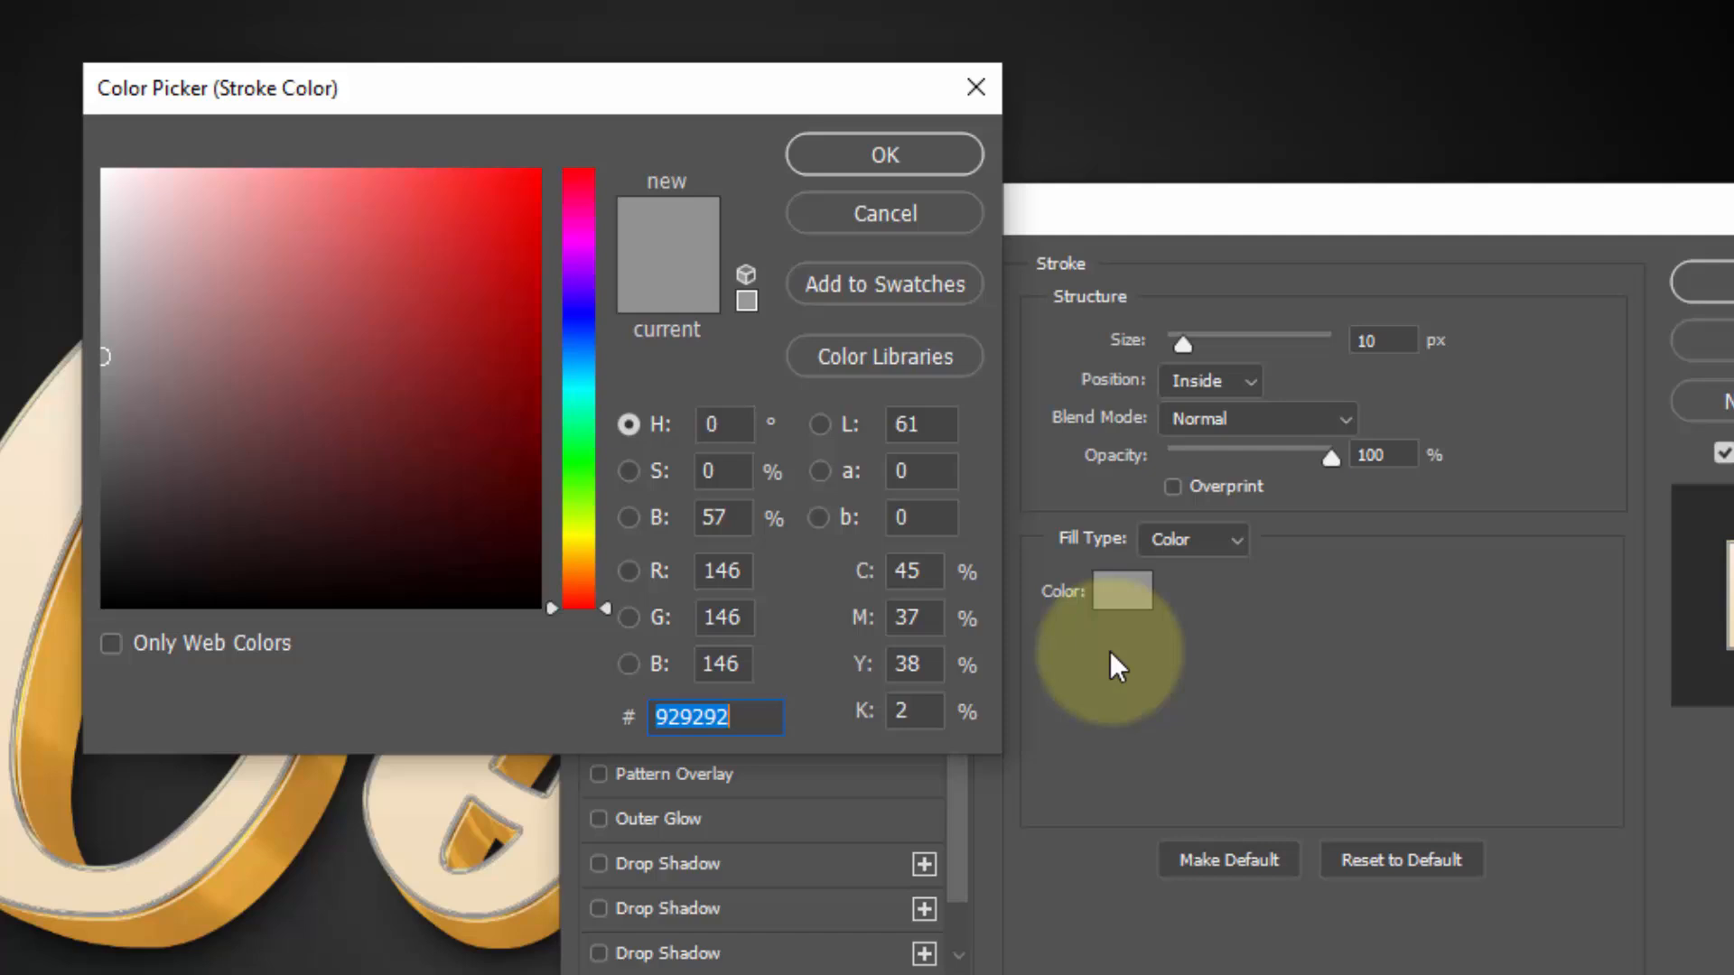
pyautogui.write('4')
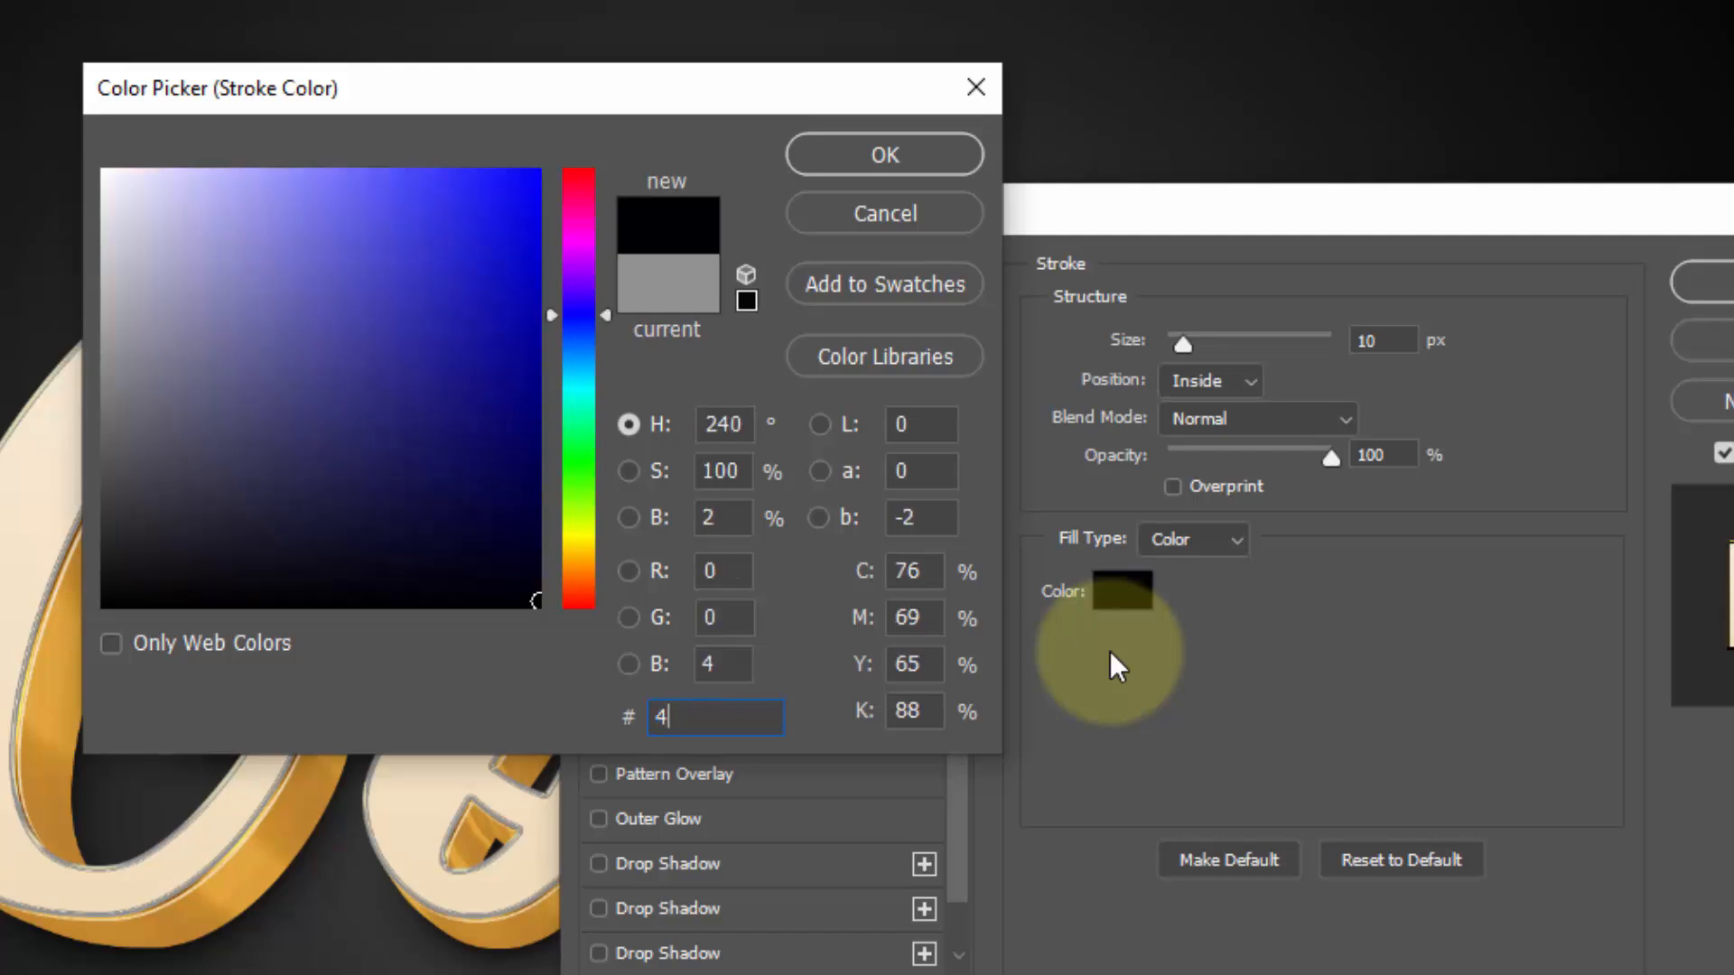
pyautogui.write('39ba')
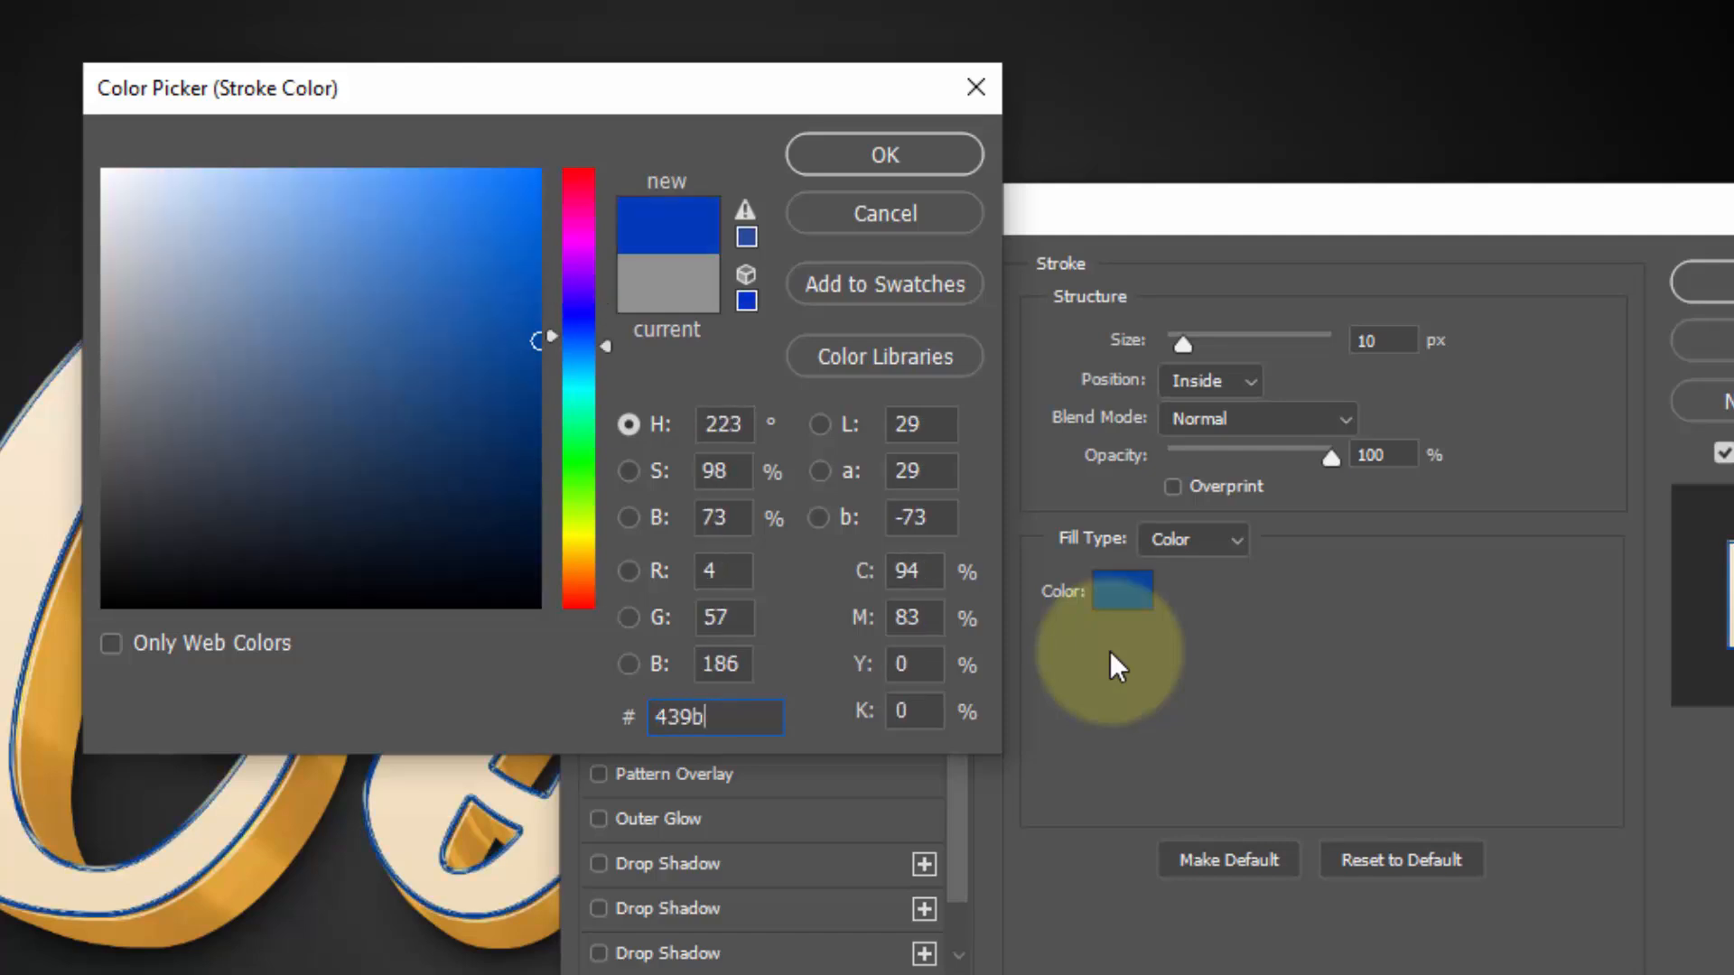
pyautogui.write('3')
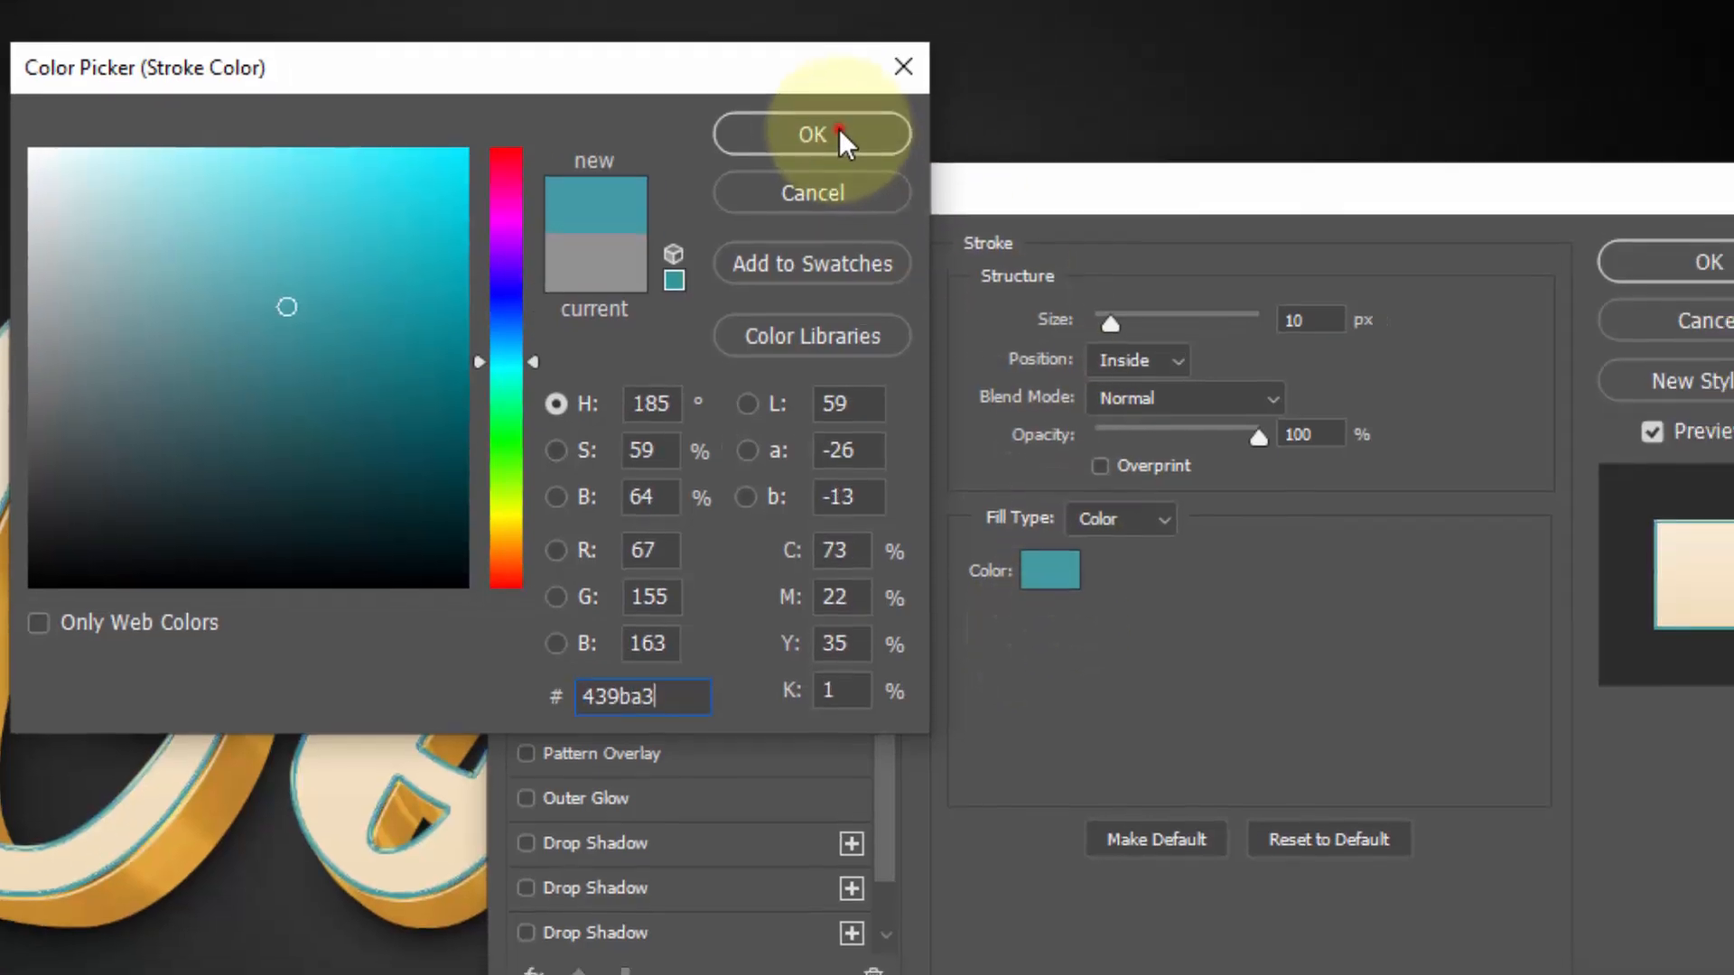
pyautogui.click(912, 159)
pyautogui.moveTo(1040, 374); pyautogui.dragTo(798, 373)
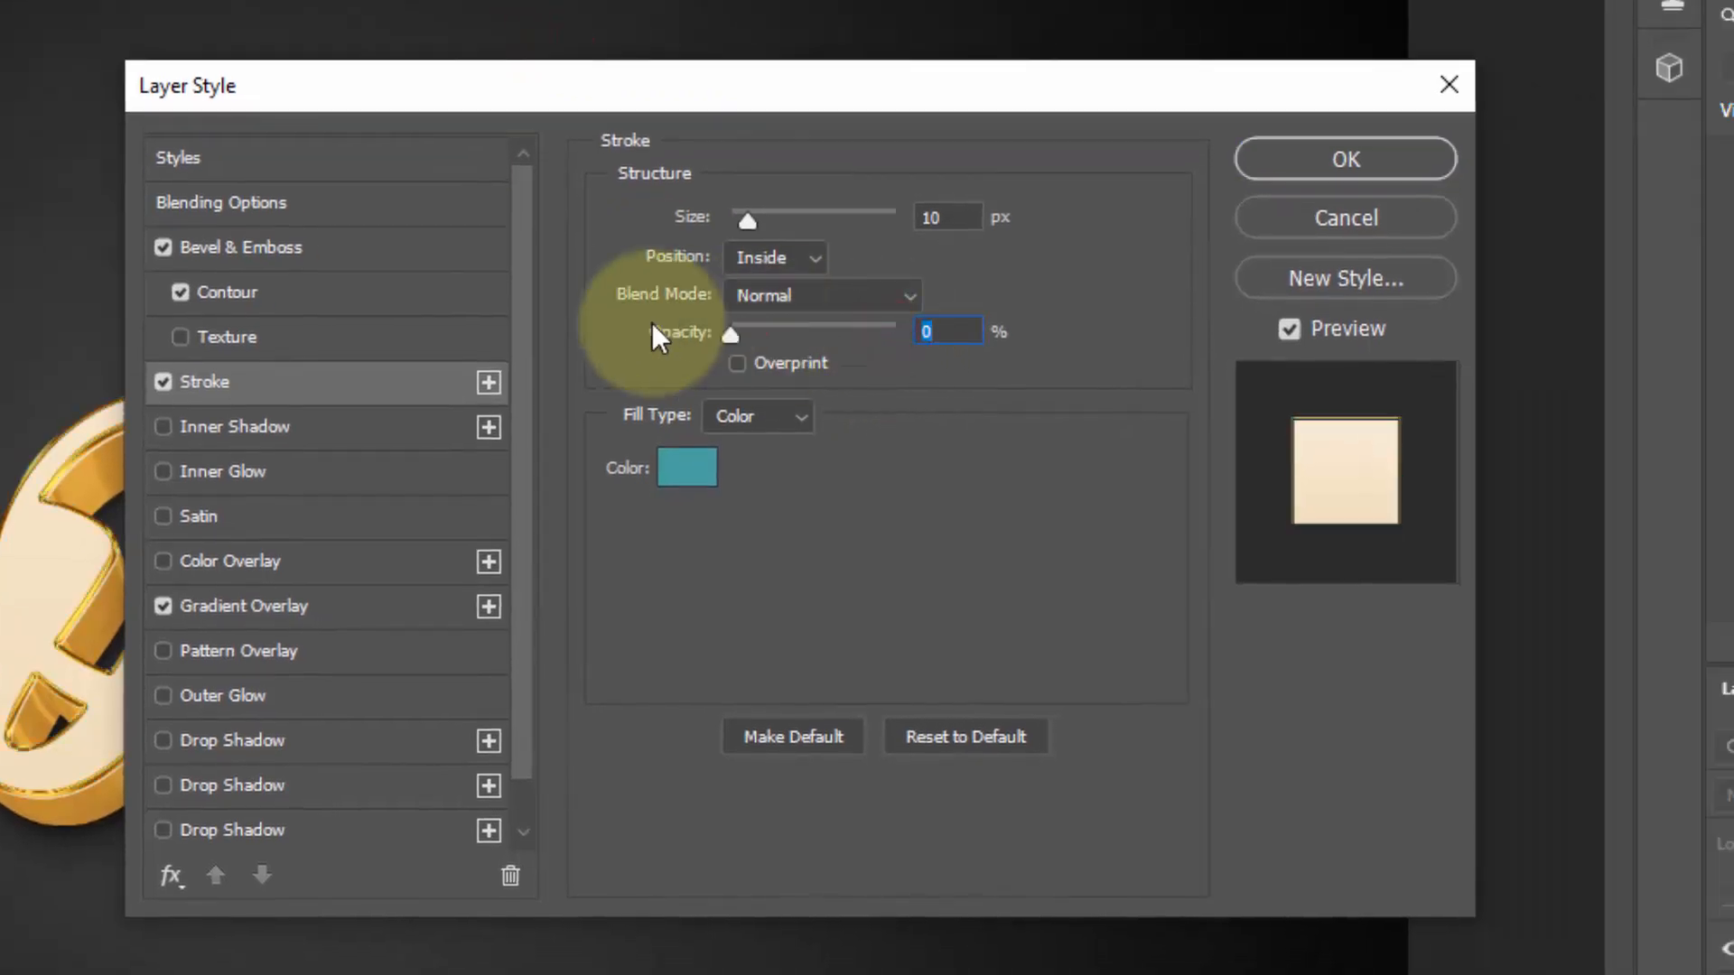
pyautogui.click(168, 605)
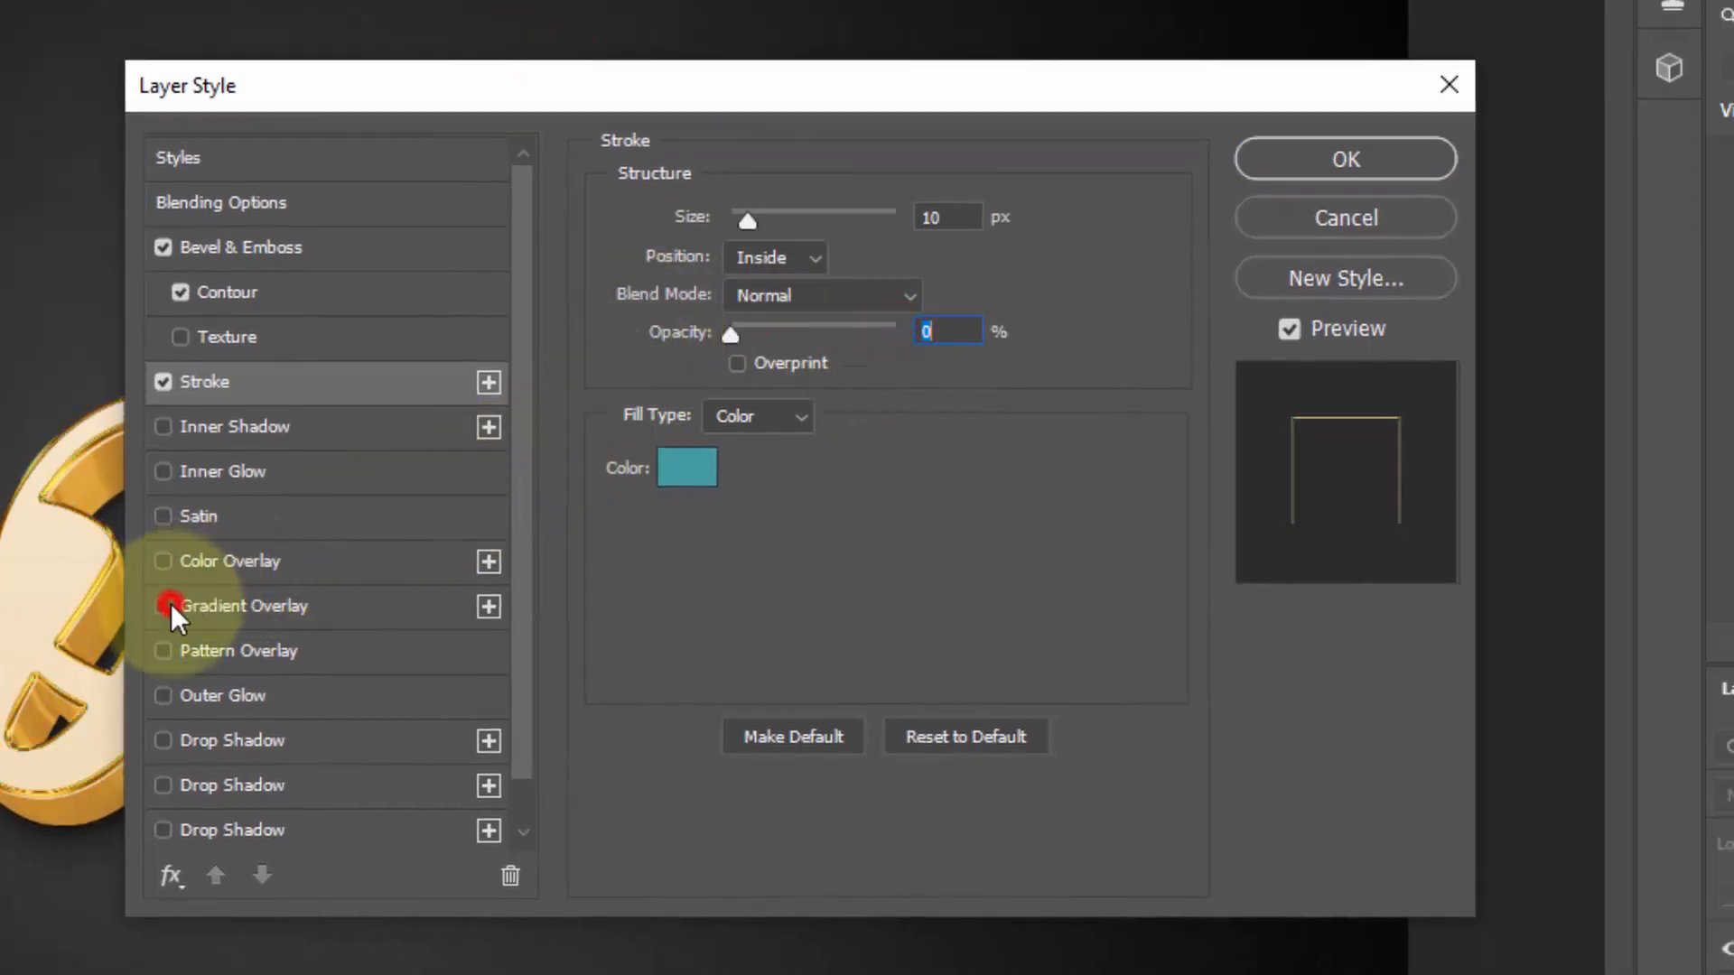
pyautogui.click(1331, 166)
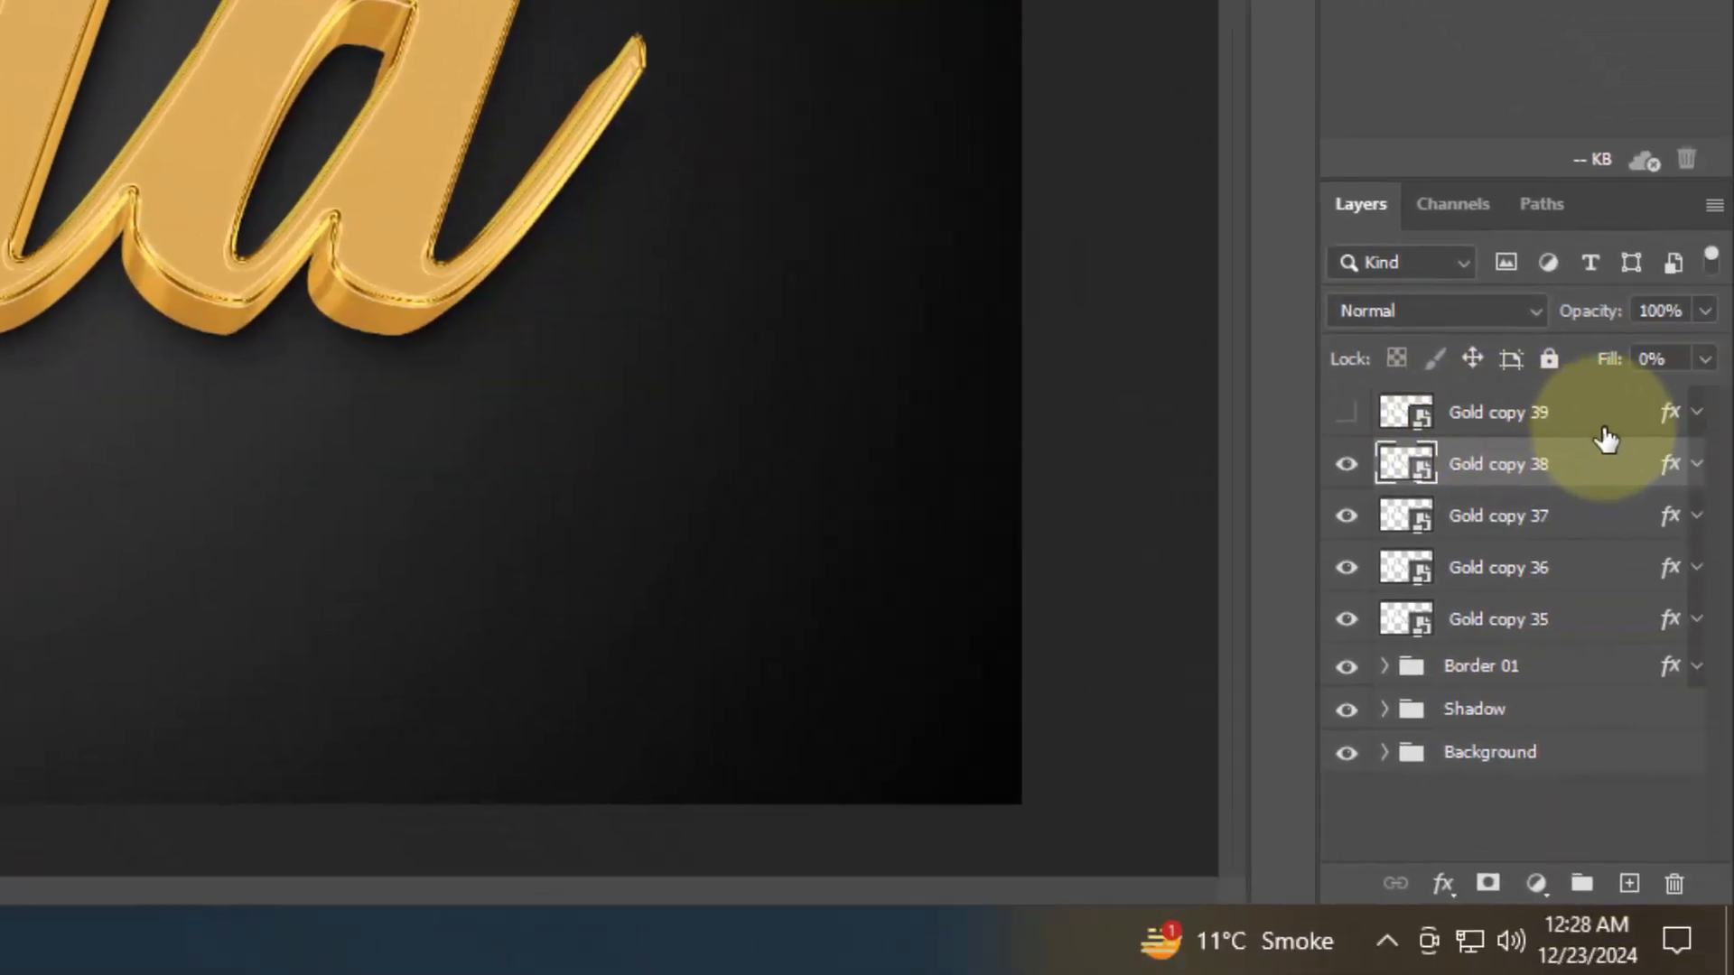
# Clear the layer style from the Gold copy 39 layer and leave the layer hidden.
pyautogui.click(1602, 432)
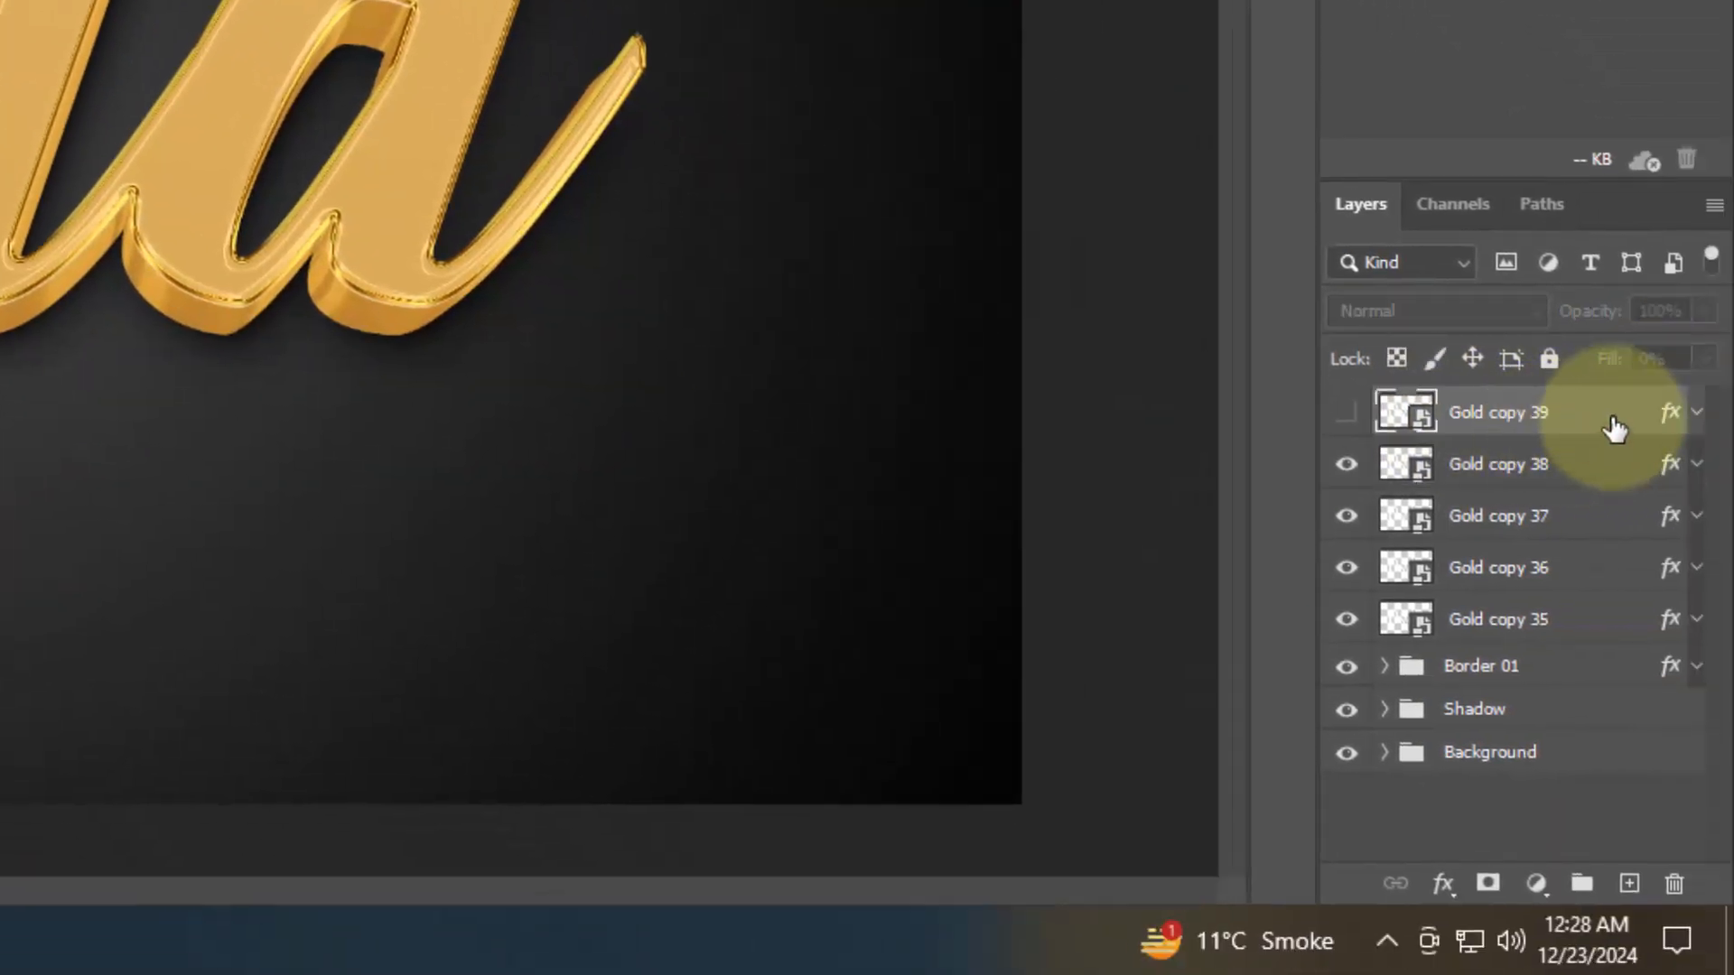
pyautogui.click(1349, 412)
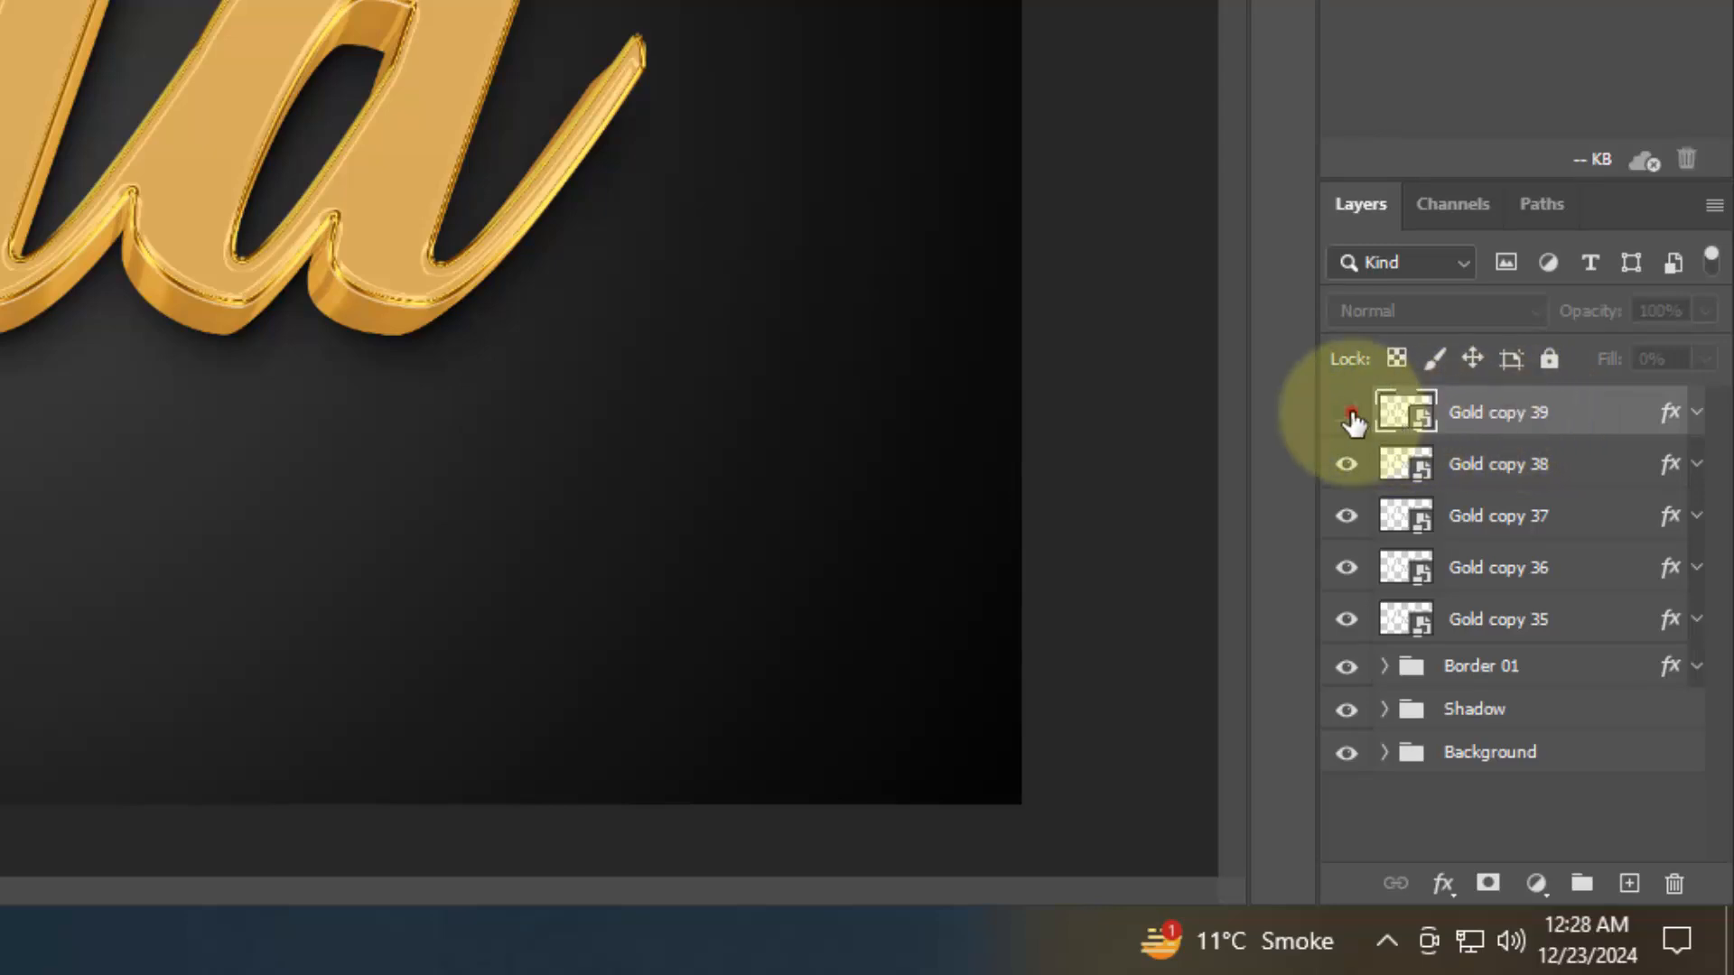
pyautogui.rightClick(1486, 422)
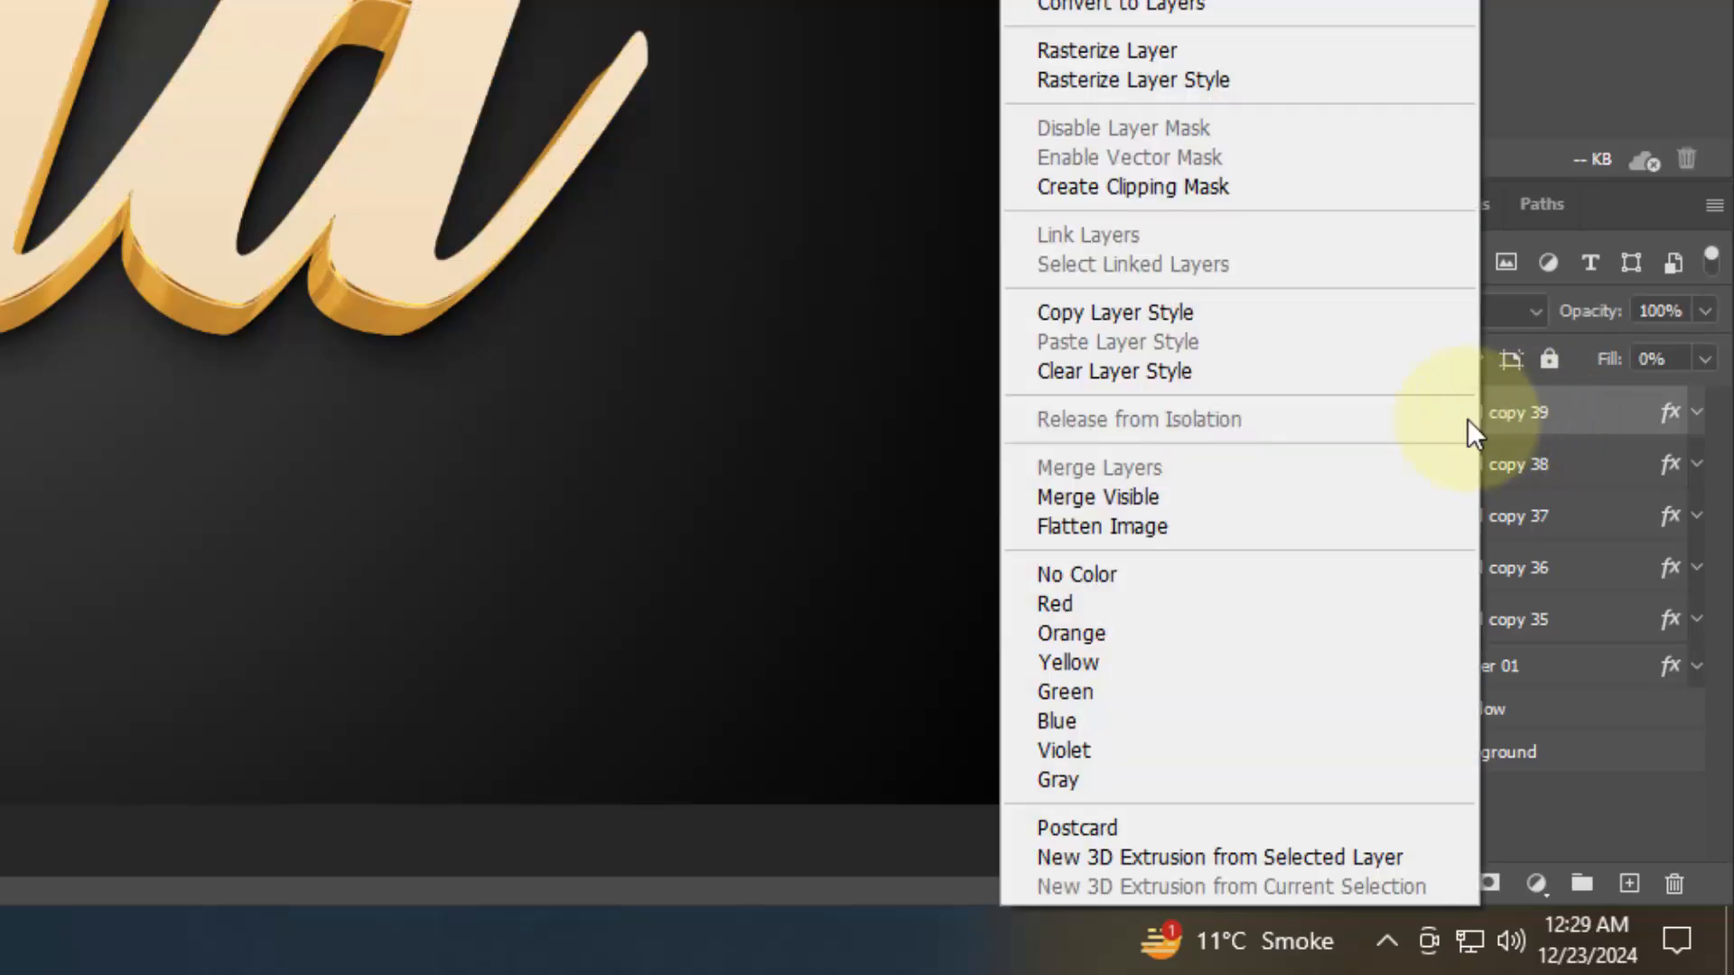
pyautogui.click(1147, 371)
pyautogui.click(1347, 413)
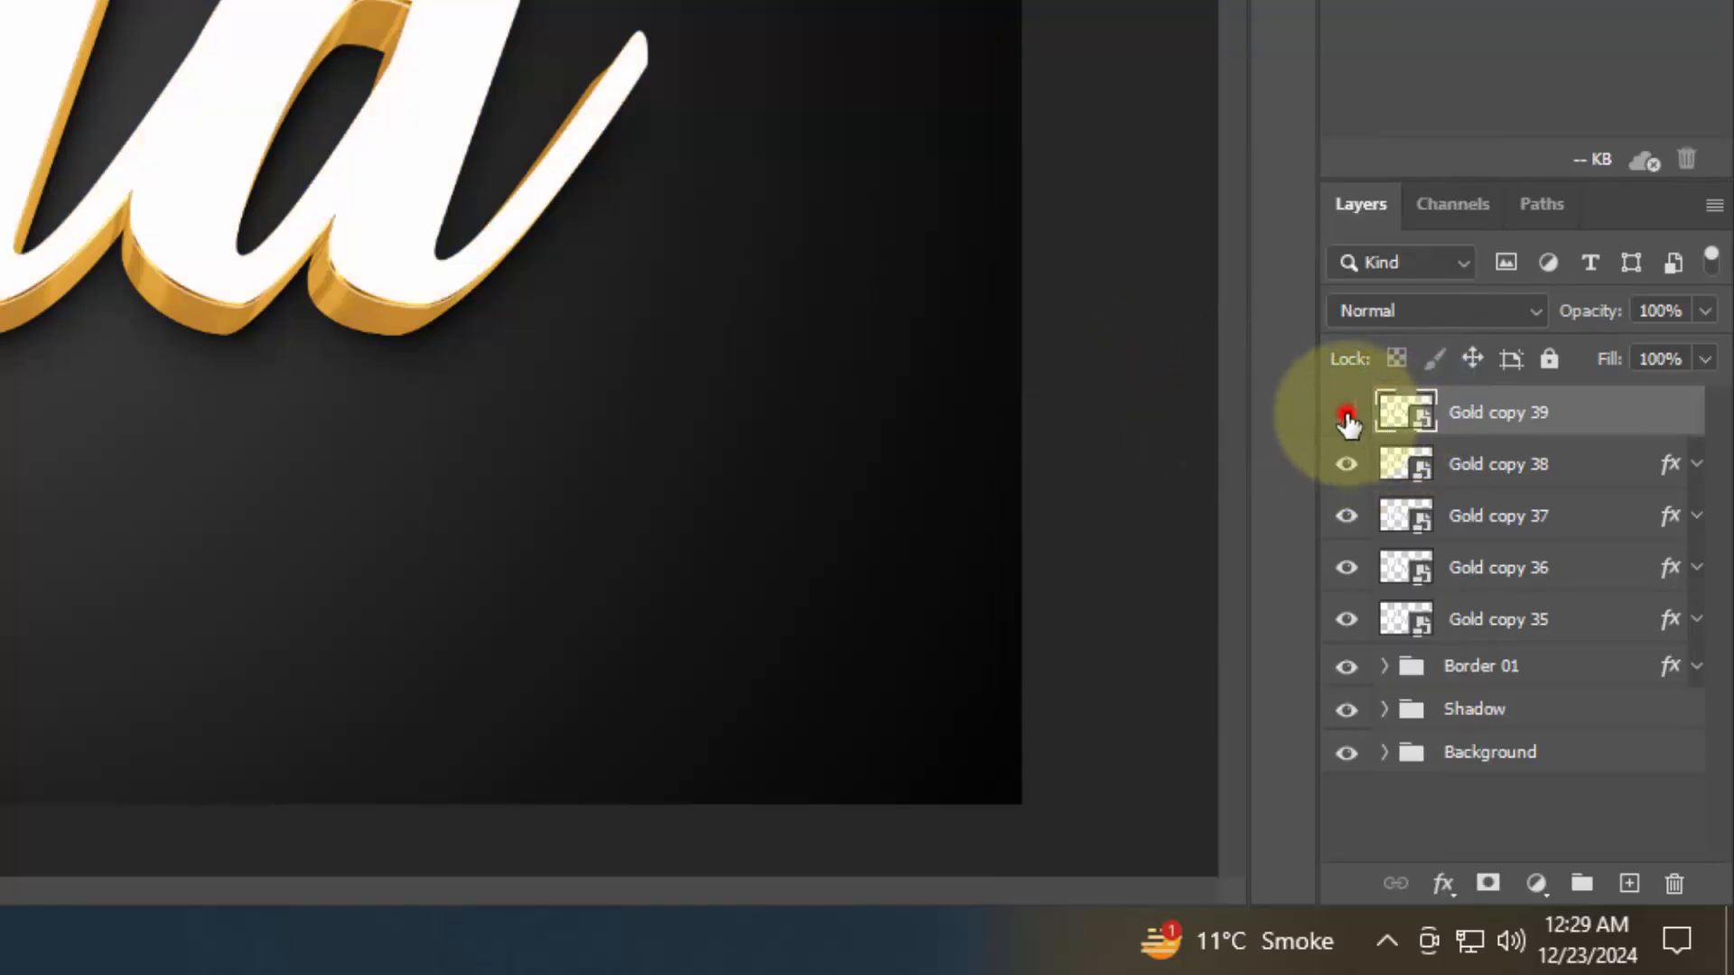
# Rename the Gold copy 39 layer as "Change your text from here".
pyautogui.click(1515, 413)
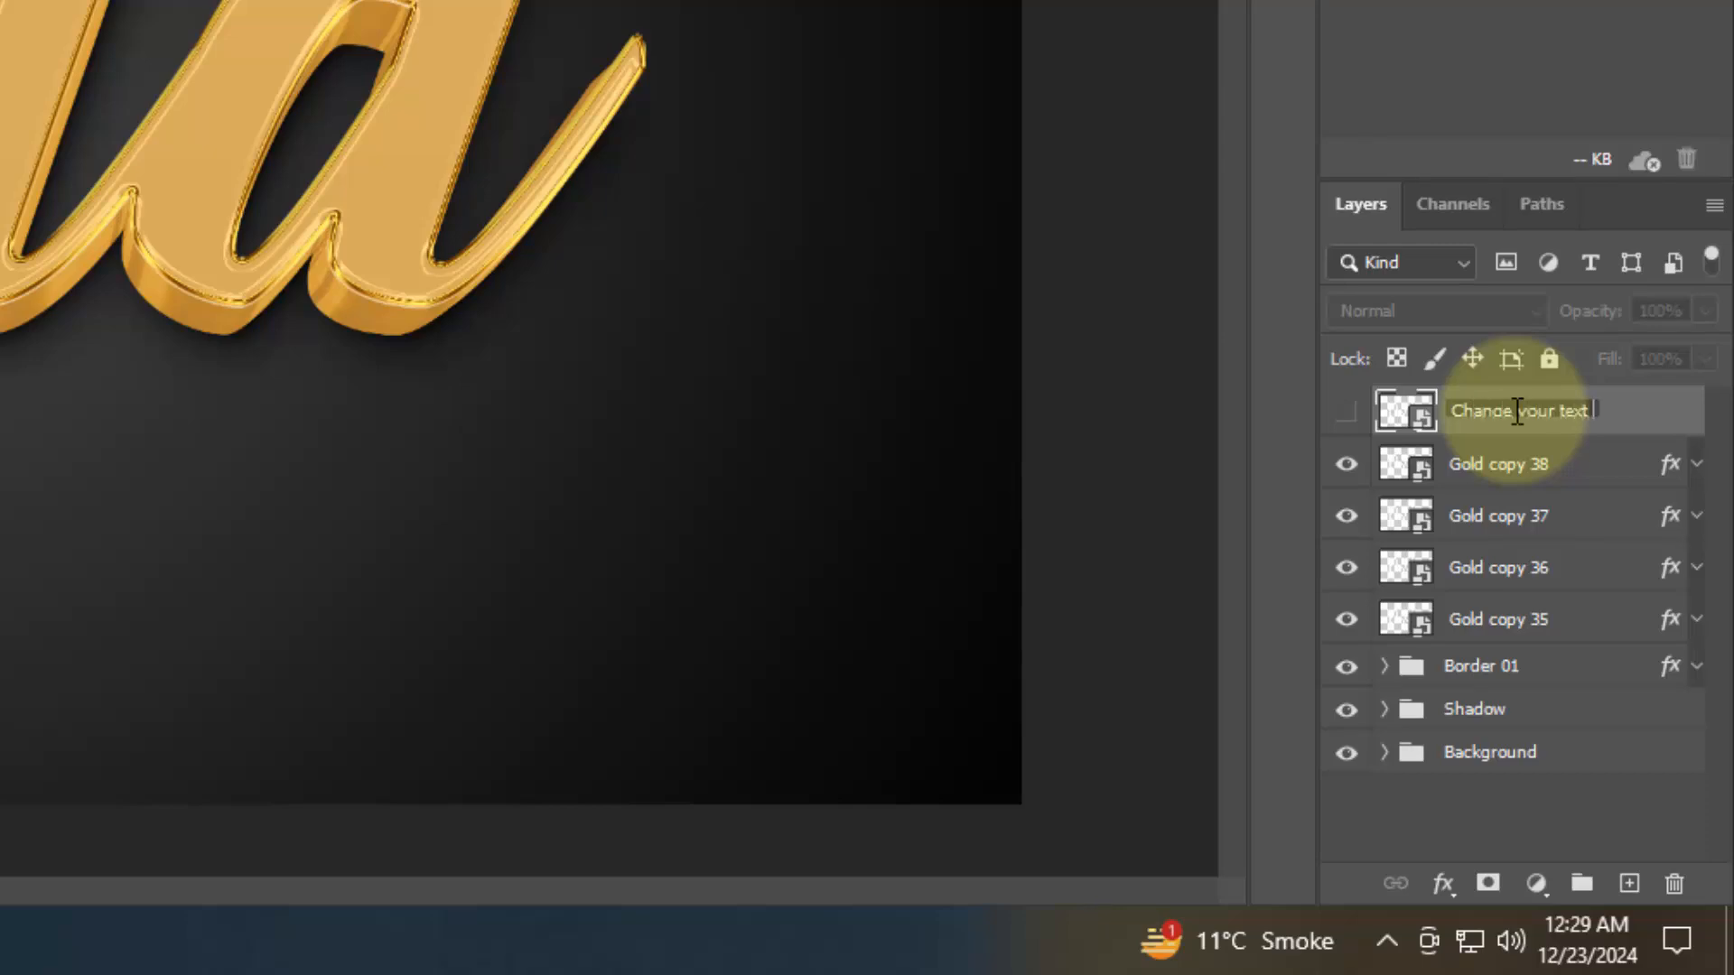
pyautogui.press('Return')
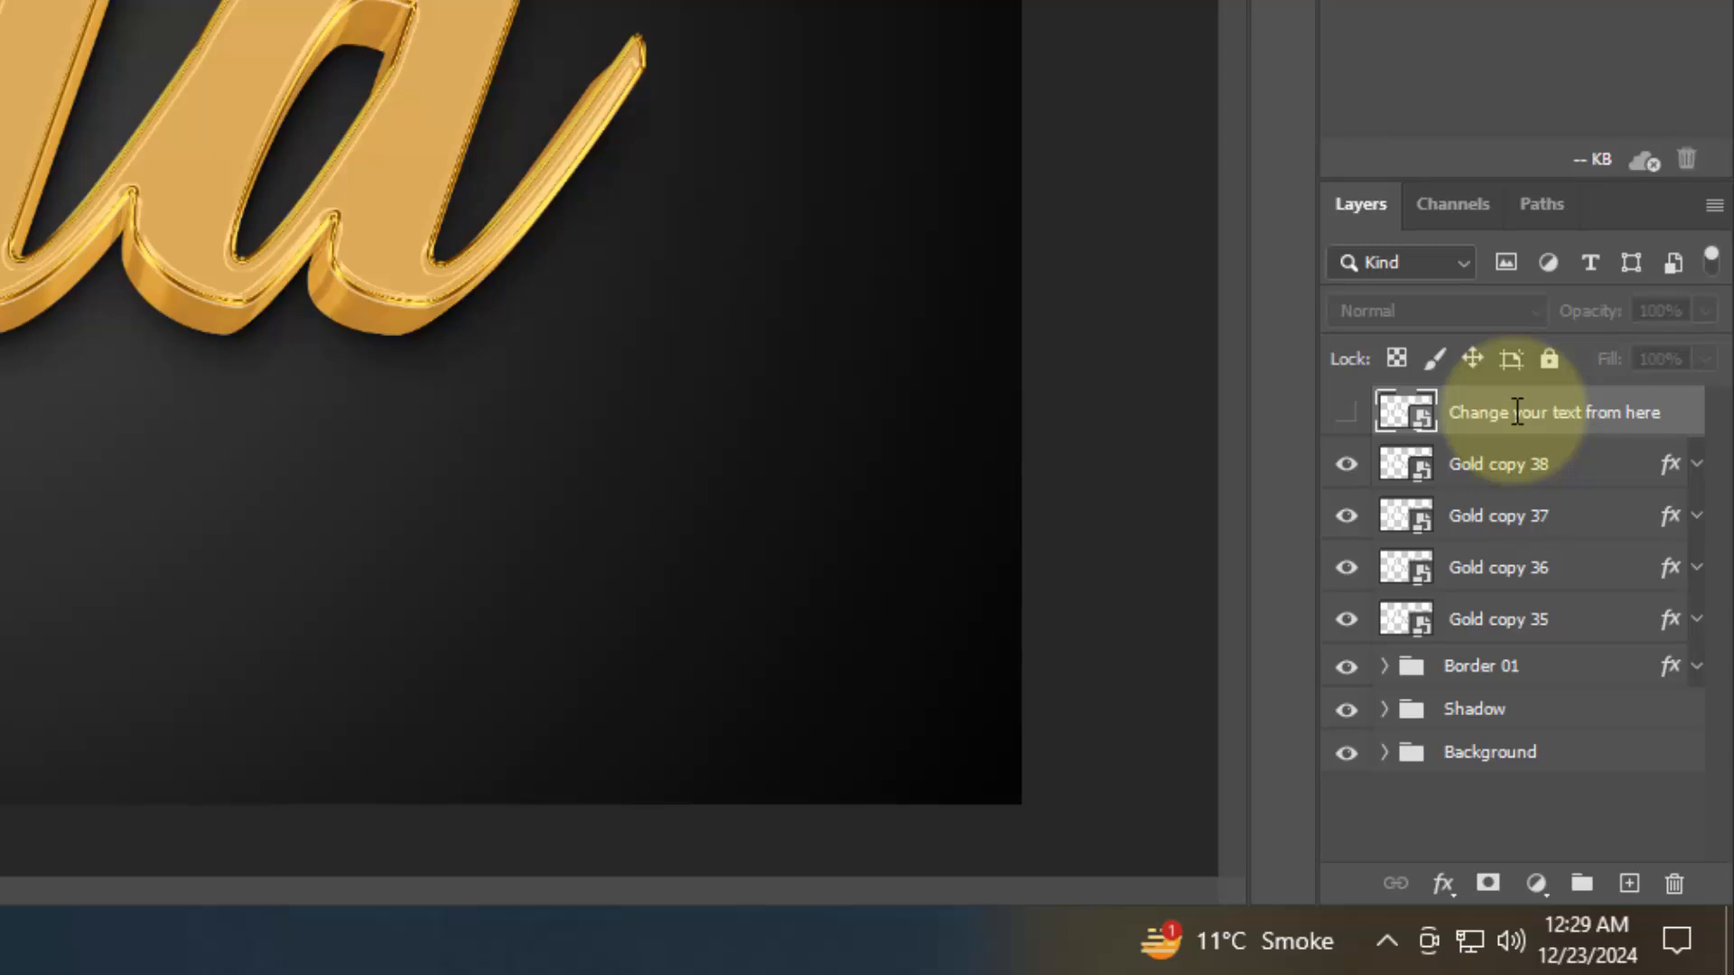